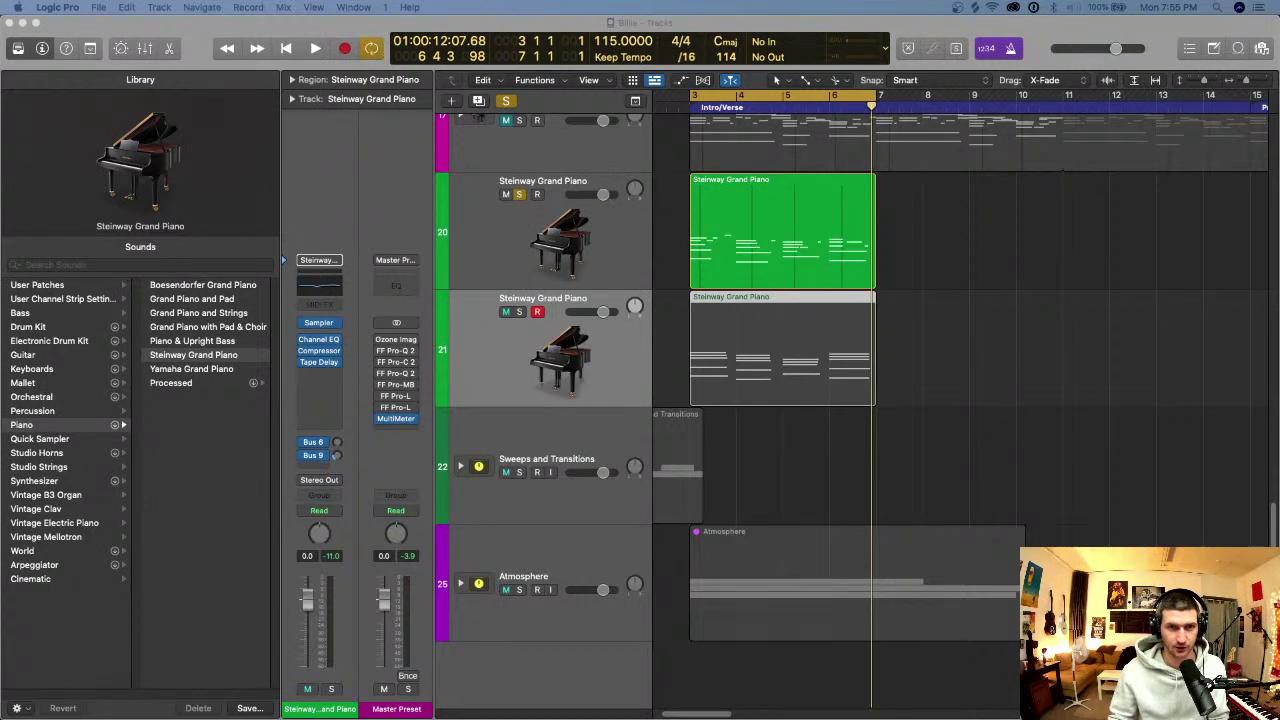
- Solo the Steinway Grand Piano on track 21, play its region and return the playhead to bar 3
{"action": "left_click", "coordinate": [782, 230]}
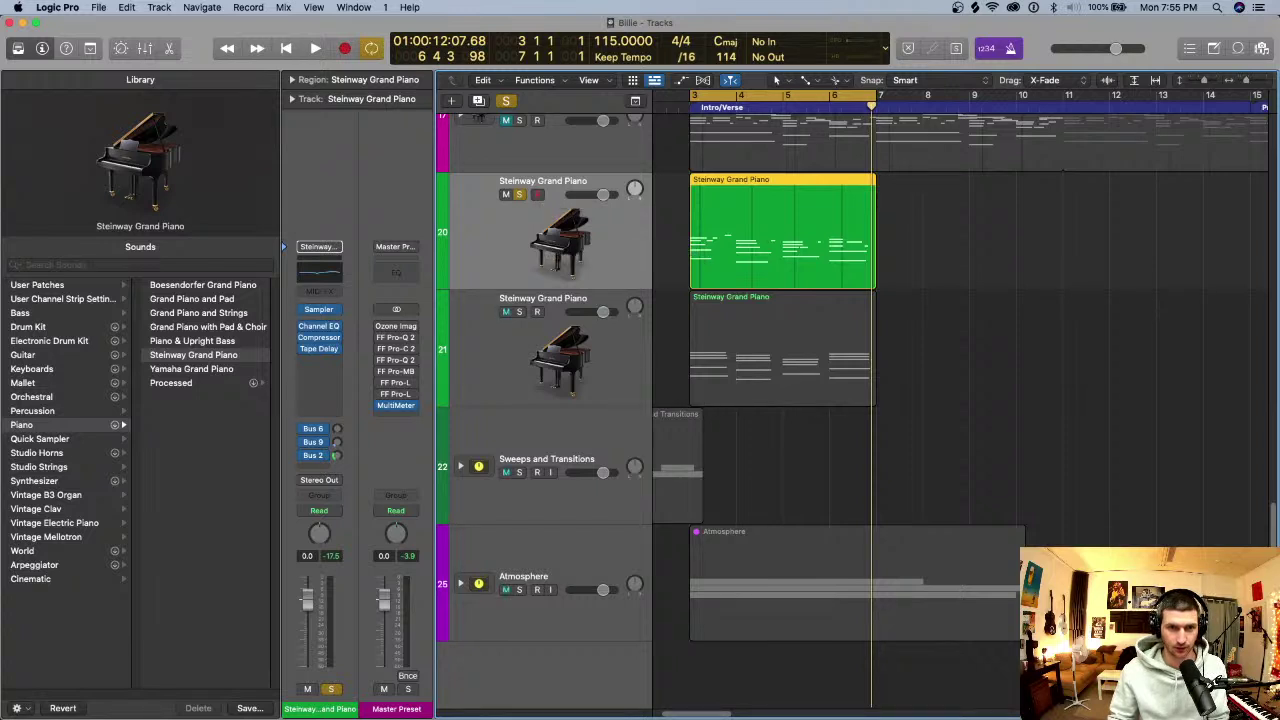
{"action": "key", "text": "Down"}
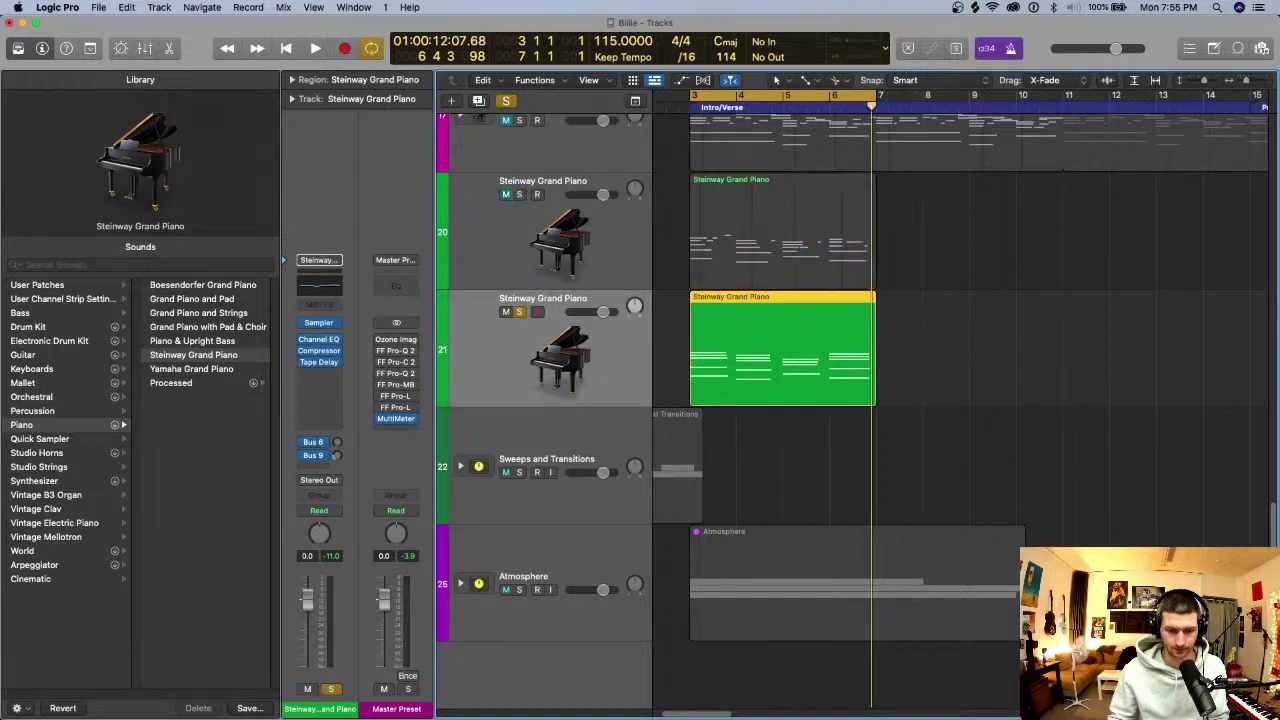
{"action": "key", "text": "space"}
{"action": "key", "text": "super+Right"}
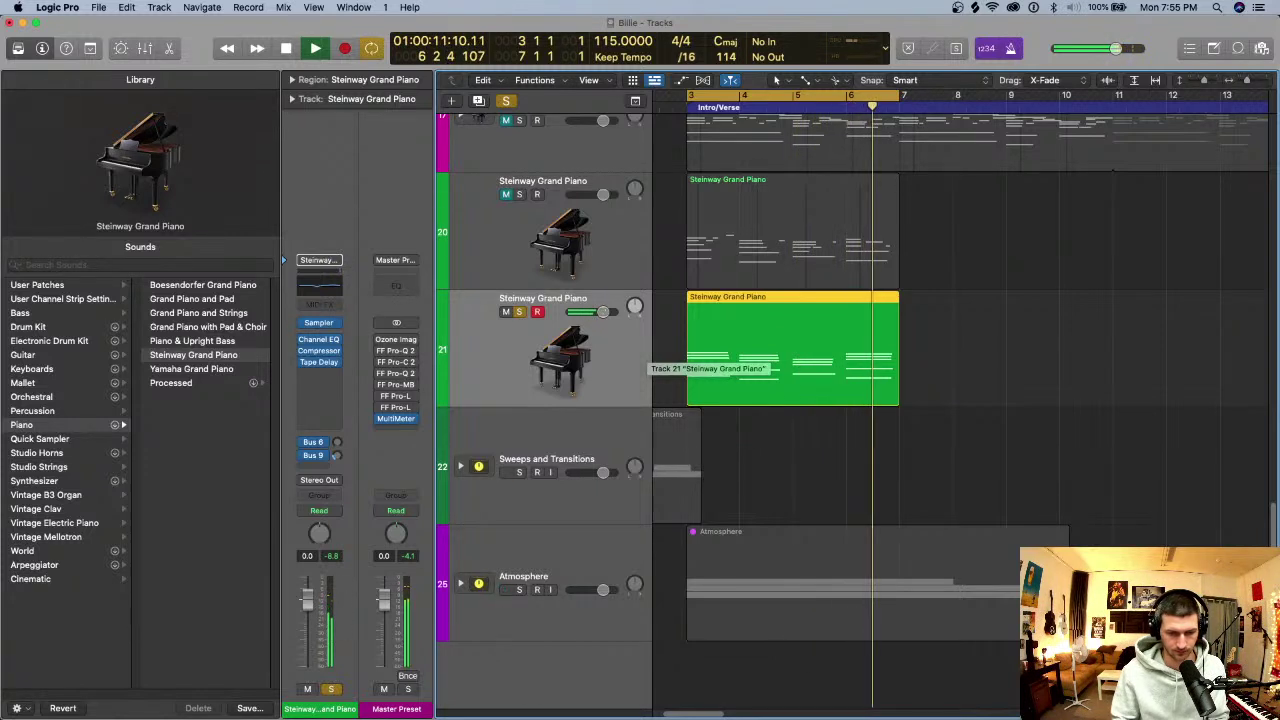
{"action": "key", "text": "space"}
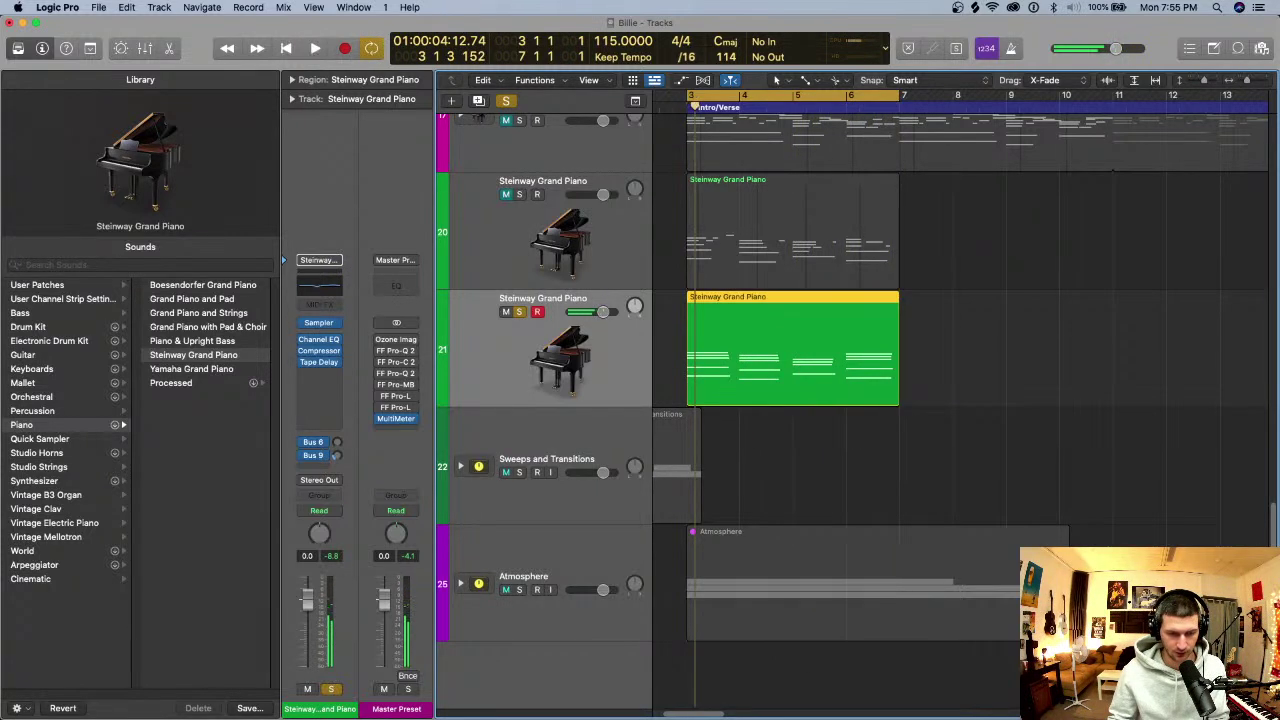
{"action": "key", "text": "Return"}
{"action": "mouse_move", "coordinate": [687, 106]}
{"action": "left_mouse_down"}
{"action": "mouse_move", "coordinate": [893, 106]}
{"action": "mouse_move", "coordinate": [664, 106]}
{"action": "mouse_move", "coordinate": [687, 106]}
{"action": "left_mouse_up"}
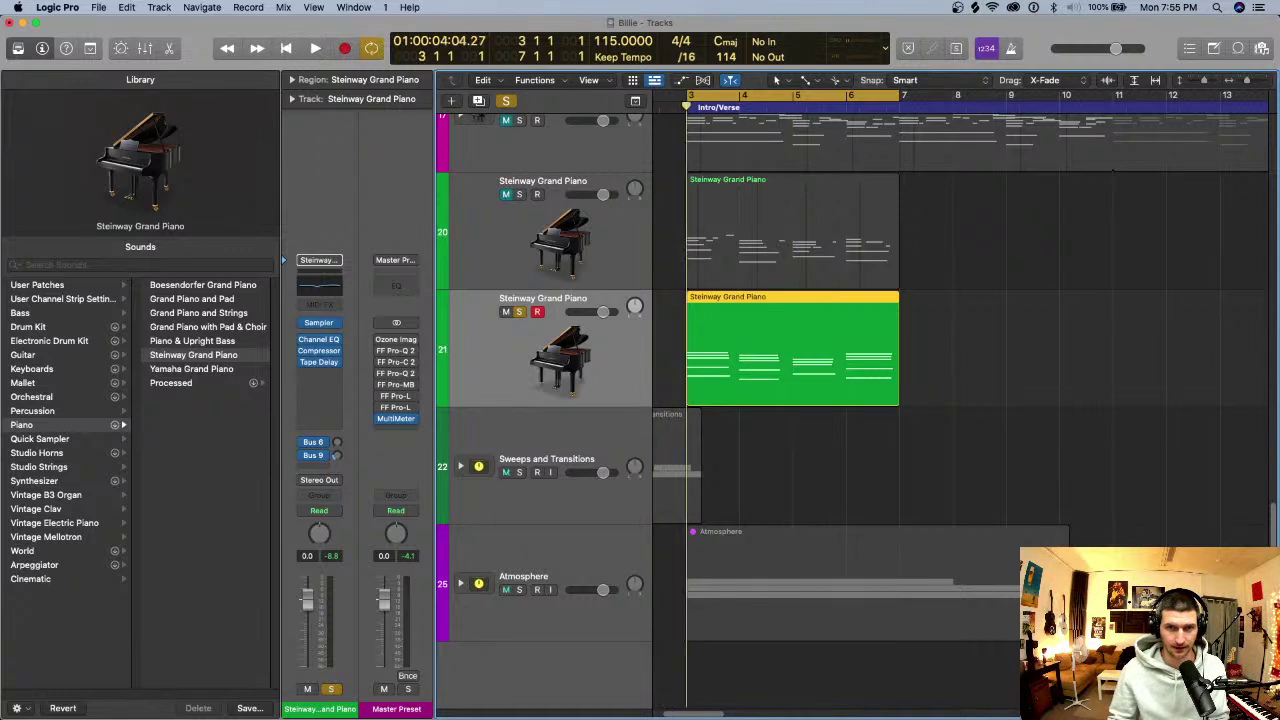
- Solo the Steinway Grand Piano on track 20 instead and play its region for comparison
{"action": "left_click", "coordinate": [519, 195]}
{"action": "key", "text": "s"}
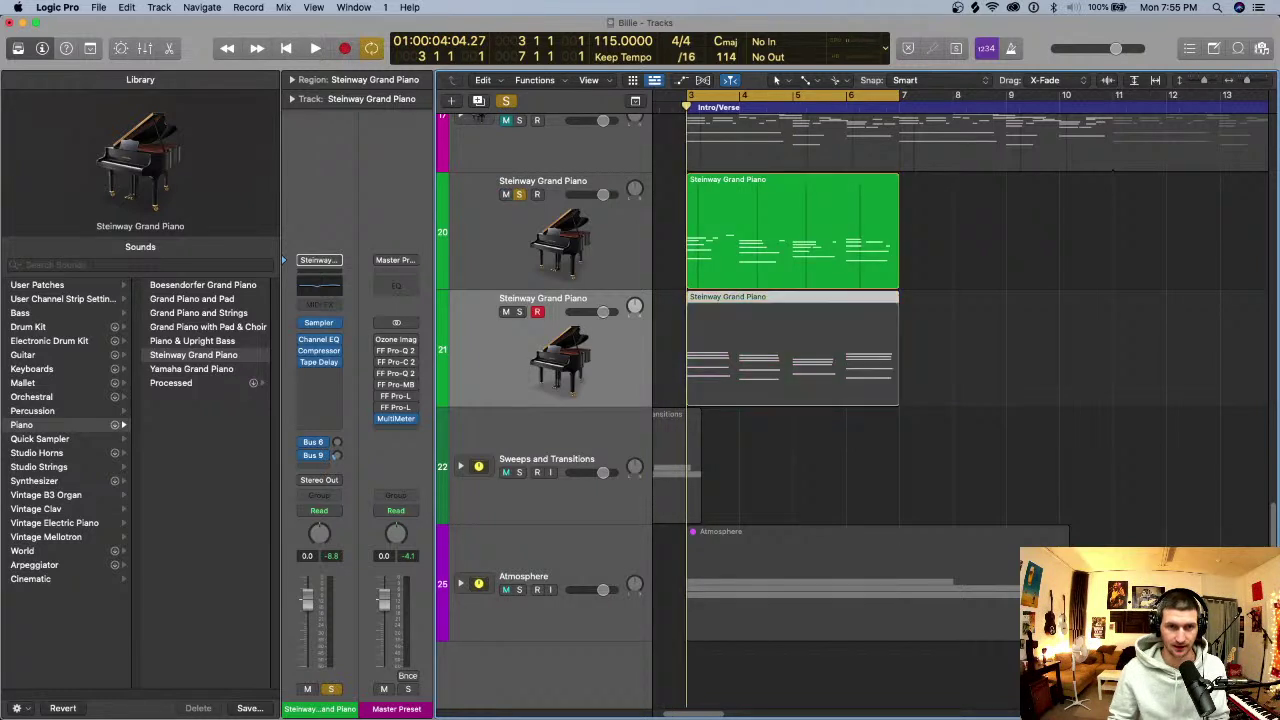
{"action": "key", "text": "Up"}
{"action": "key", "text": "space"}
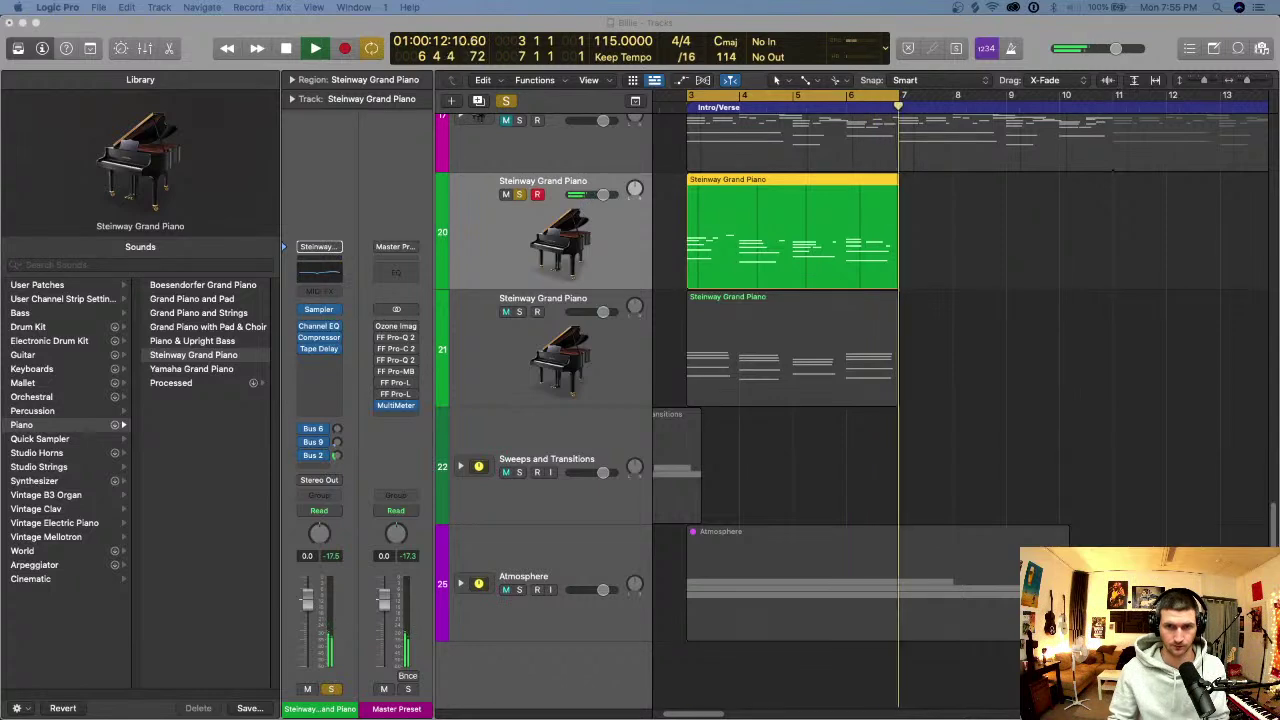
{"action": "left_click", "coordinate": [1000, 260]}
{"action": "key", "text": "space"}
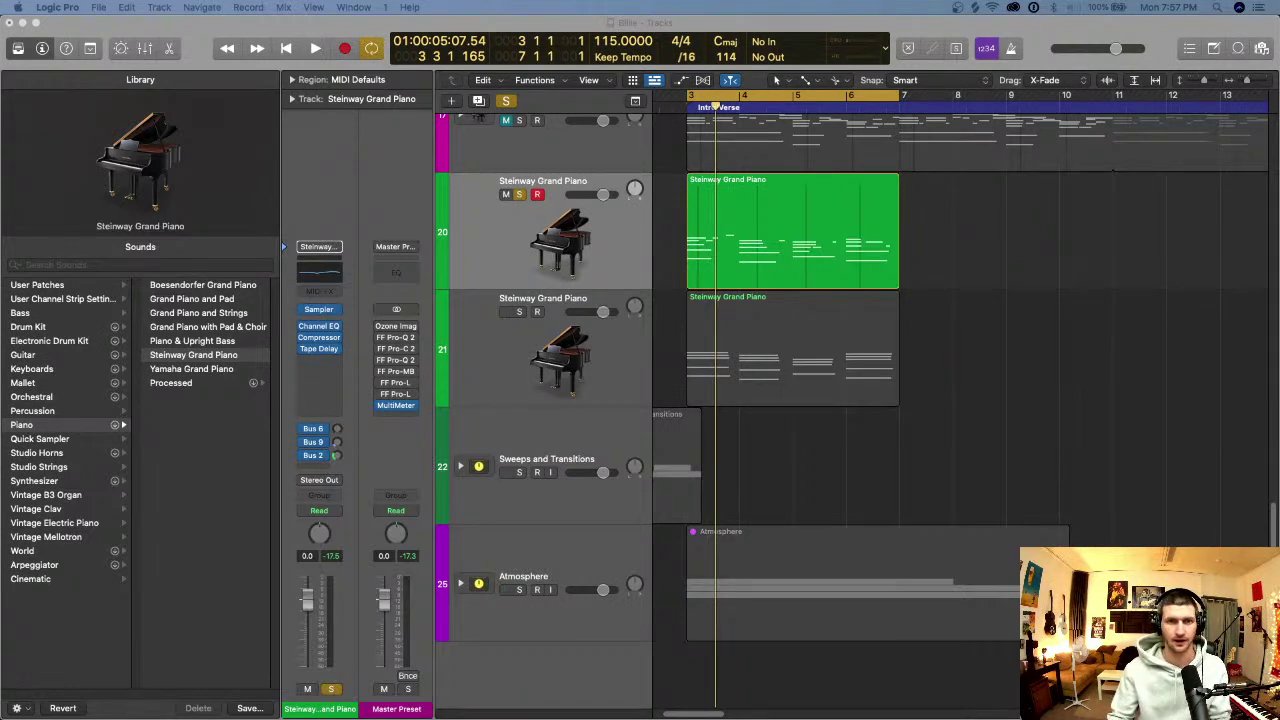
- Switch the solo from the track 20 piano to the track 21 piano and select track 21
{"action": "left_click", "coordinate": [792, 349], "text": "shift"}
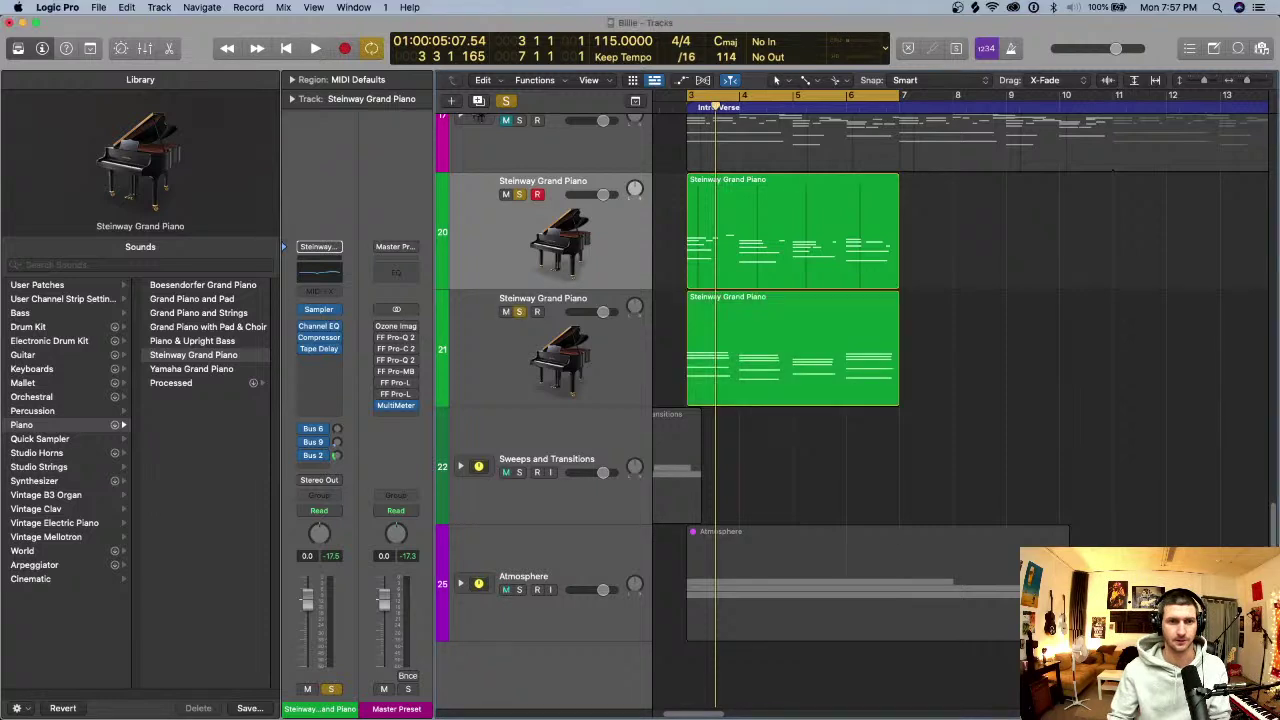
{"action": "left_click", "coordinate": [792, 231]}
{"action": "key", "text": "s"}
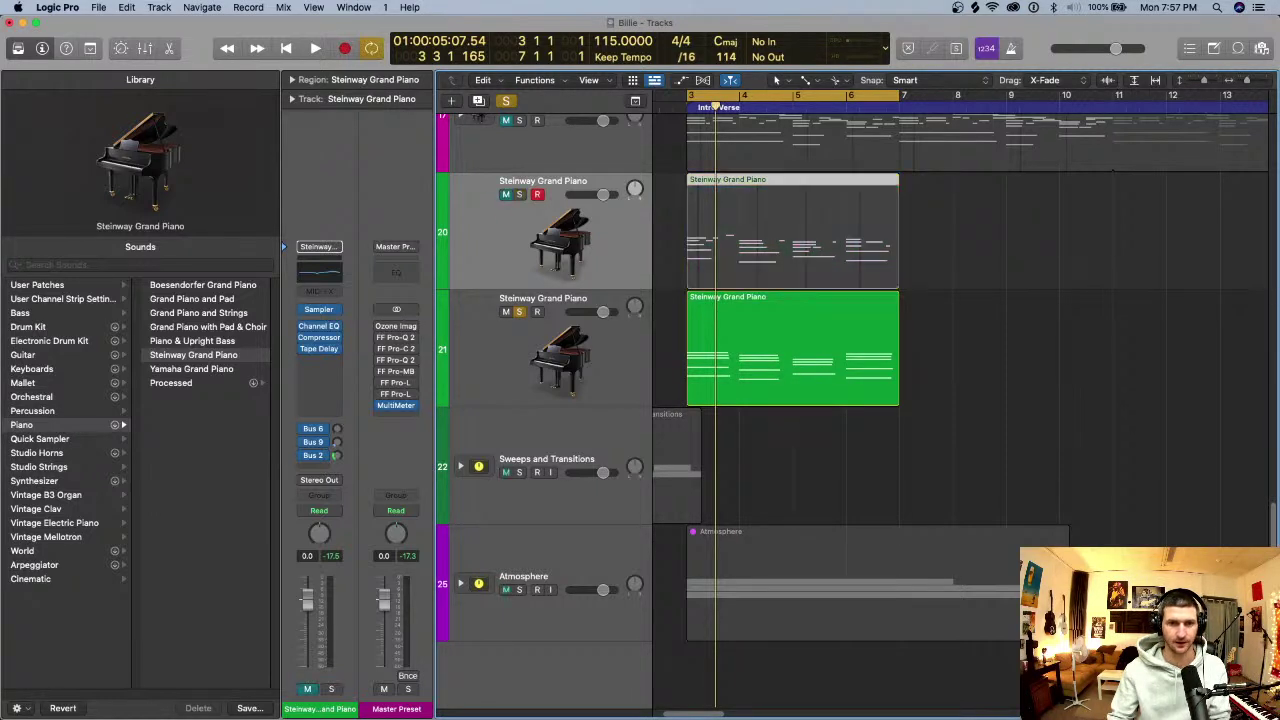
{"action": "left_click", "coordinate": [792, 348]}
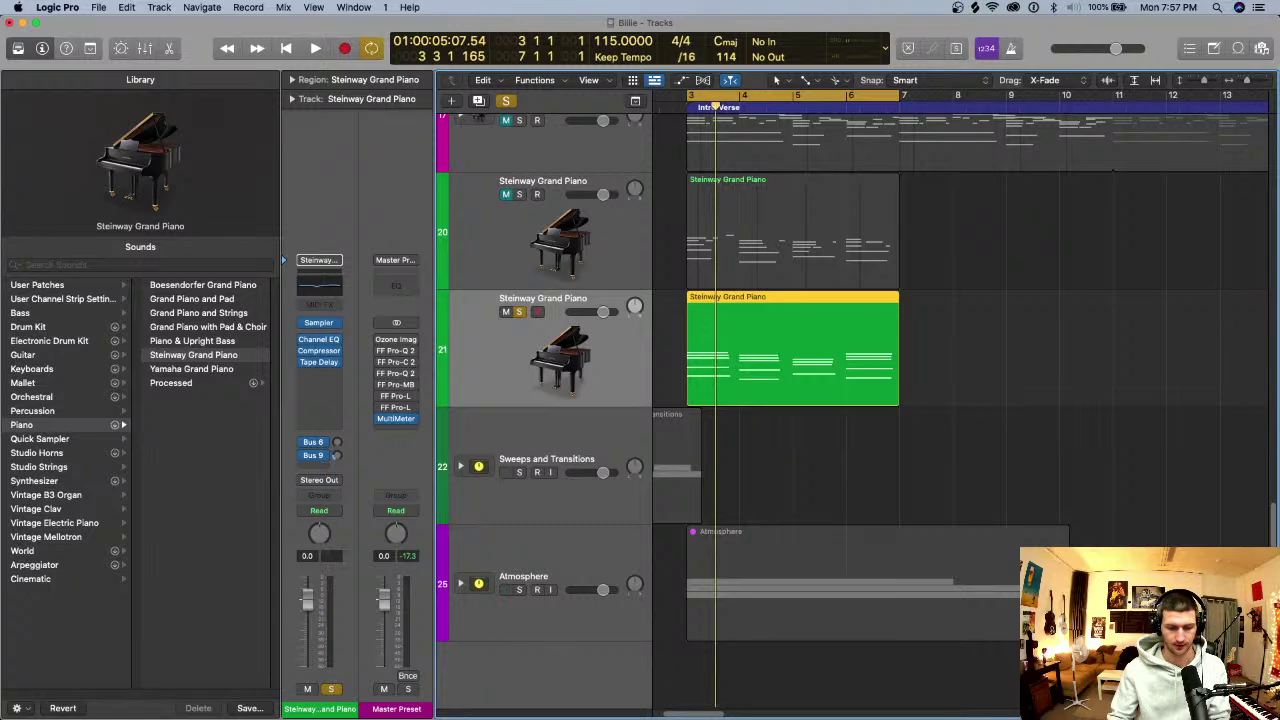
- Hide the Library, enlarge the arrangement horizontally and play the soloed track 21 region
{"action": "key", "text": "y"}
{"action": "key", "text": "super+Right"}
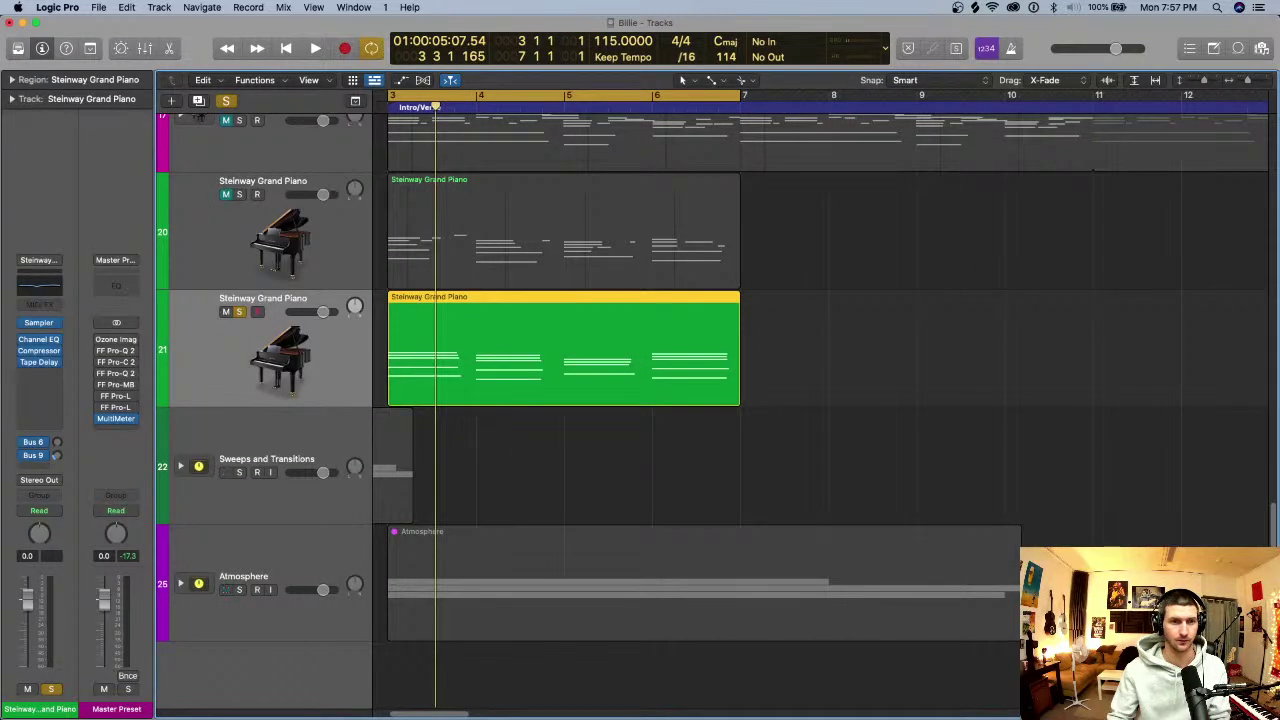
{"action": "key", "text": "space"}
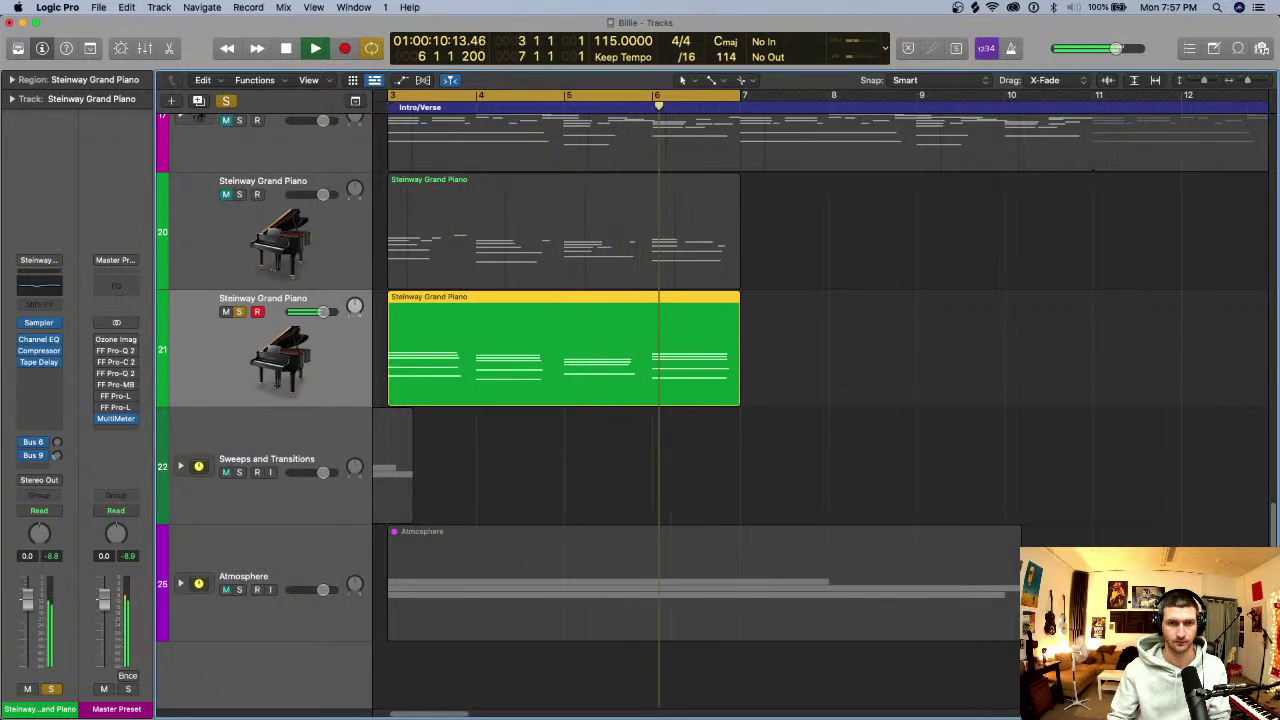
{"action": "key", "text": "space"}
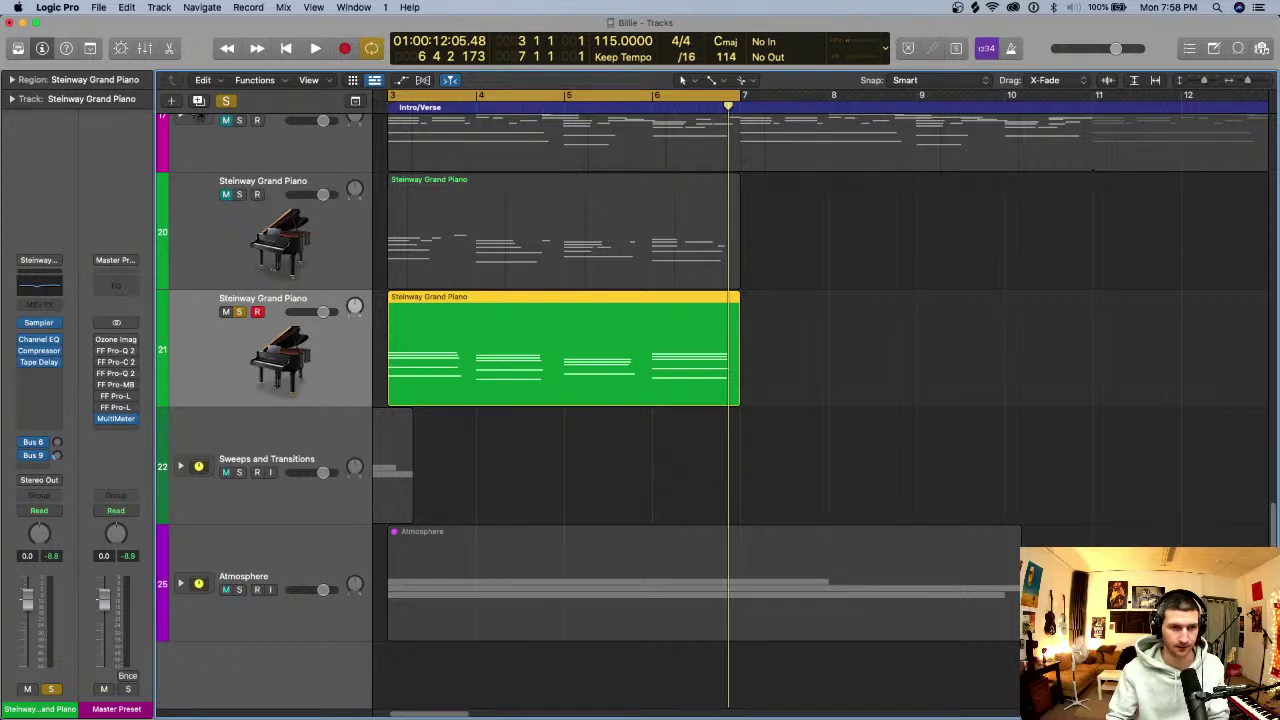
- Solo the track 20 piano instead of track 21 and raise its volume to 3.6 dB during playback
{"action": "left_click", "coordinate": [240, 195]}
{"action": "left_click", "coordinate": [240, 312]}
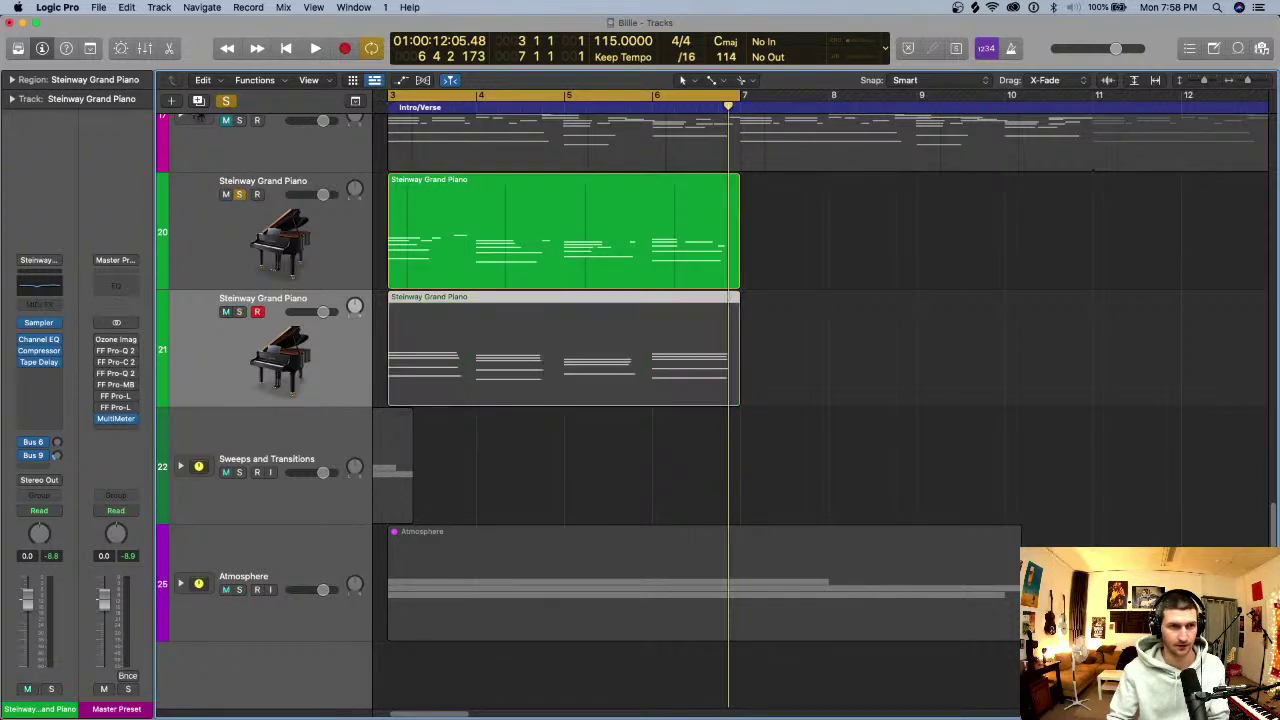
{"action": "left_click", "coordinate": [278, 240]}
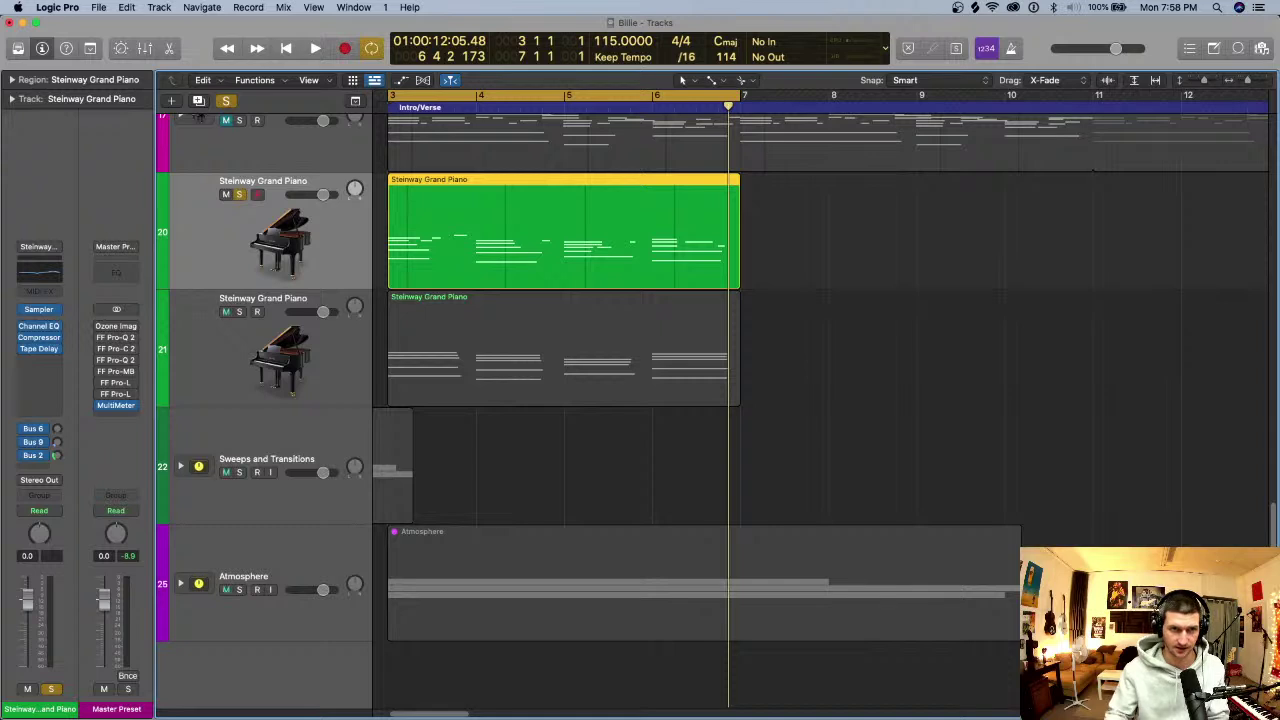
{"action": "key", "text": "space"}
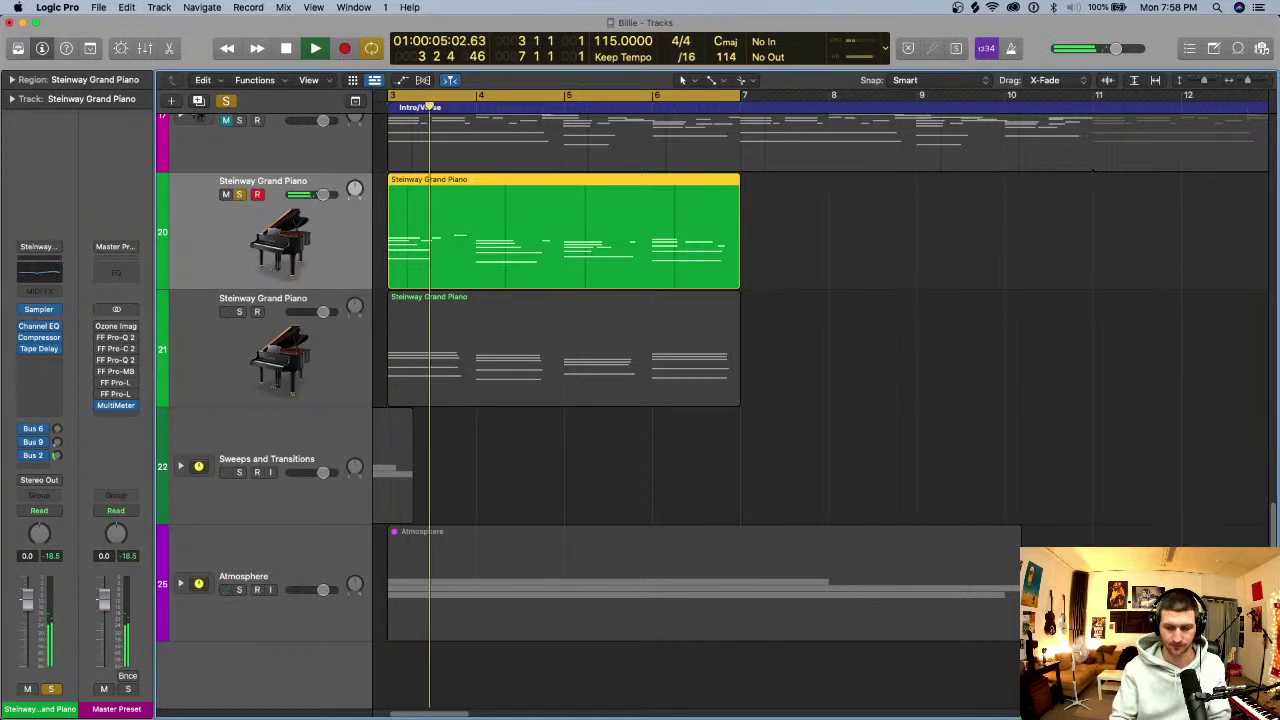
{"action": "left_click_drag", "start_coordinate": [322, 194], "coordinate": [331, 194]}
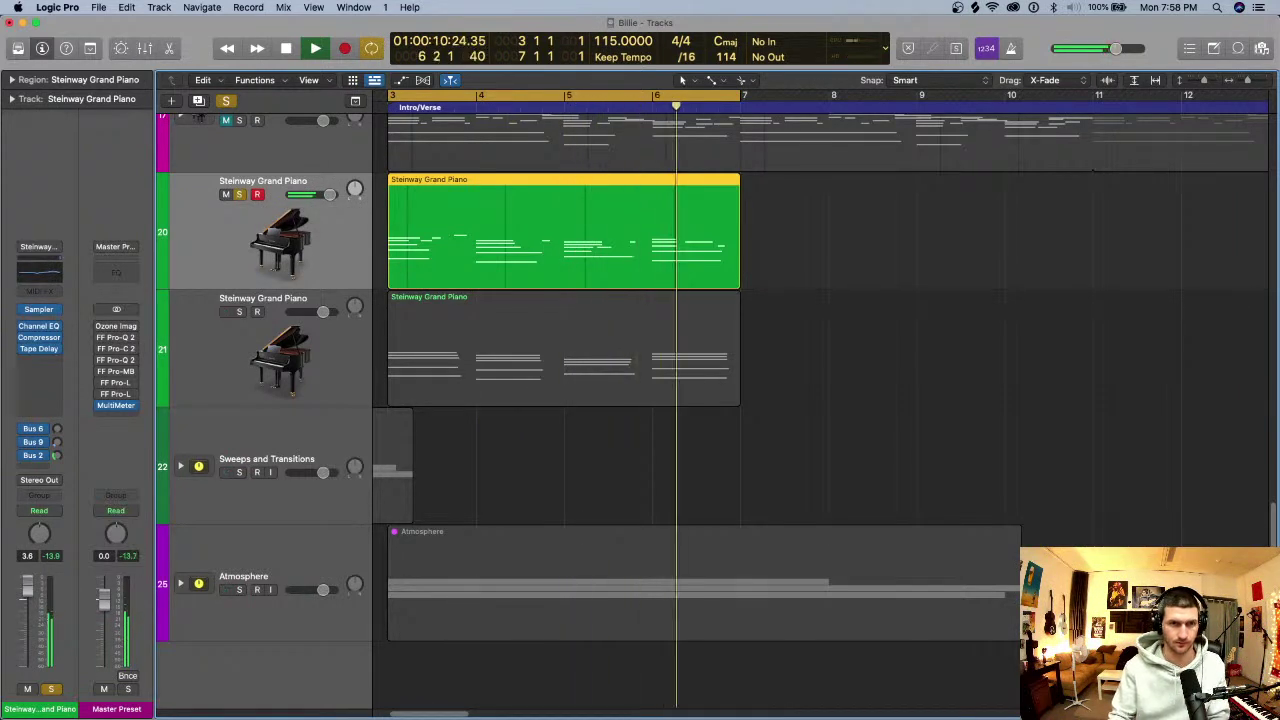
{"action": "key", "text": "space"}
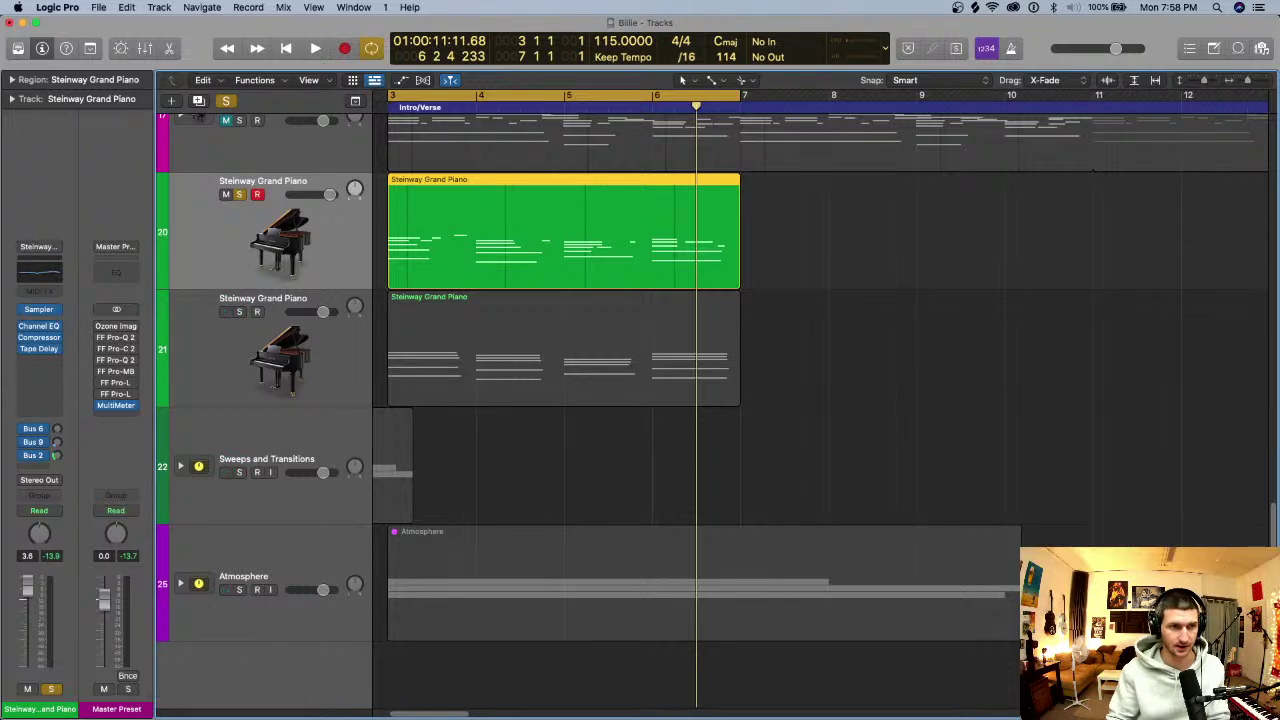
- Select the track 21 piano and solo it in place of track 20
{"action": "left_click", "coordinate": [352, 338]}
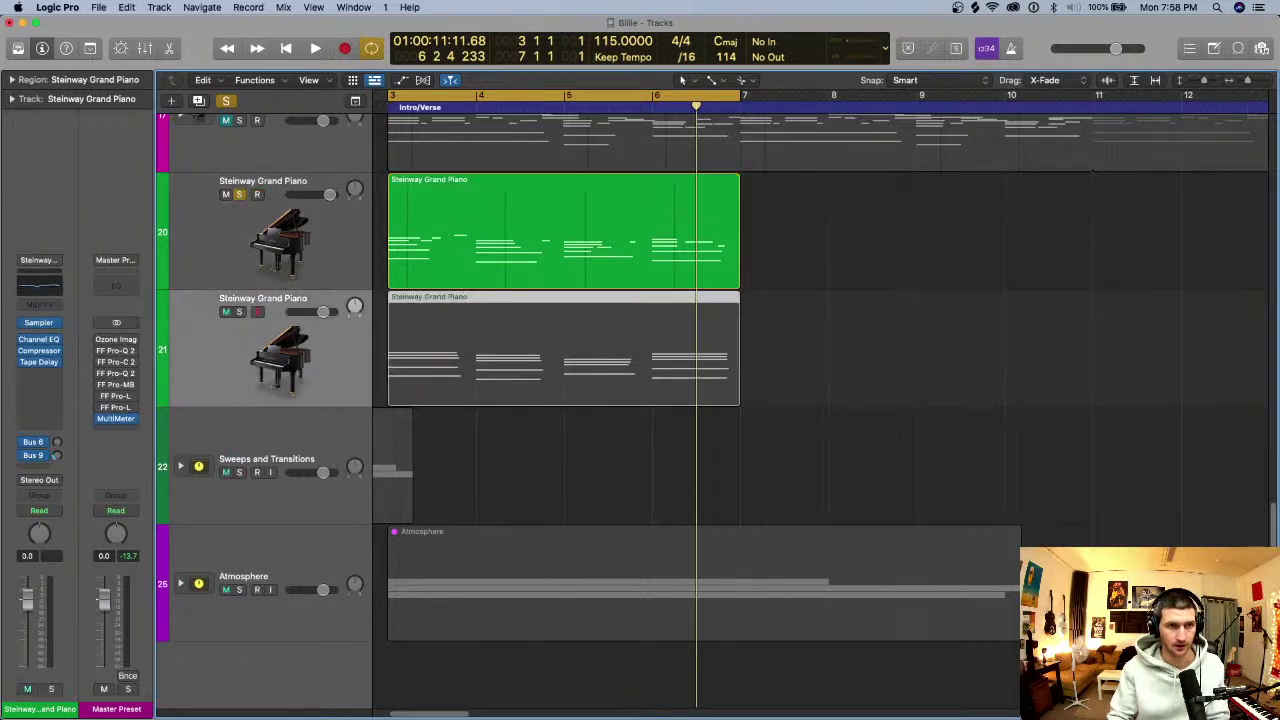
{"action": "left_click", "coordinate": [239, 195]}
{"action": "key", "text": "s"}
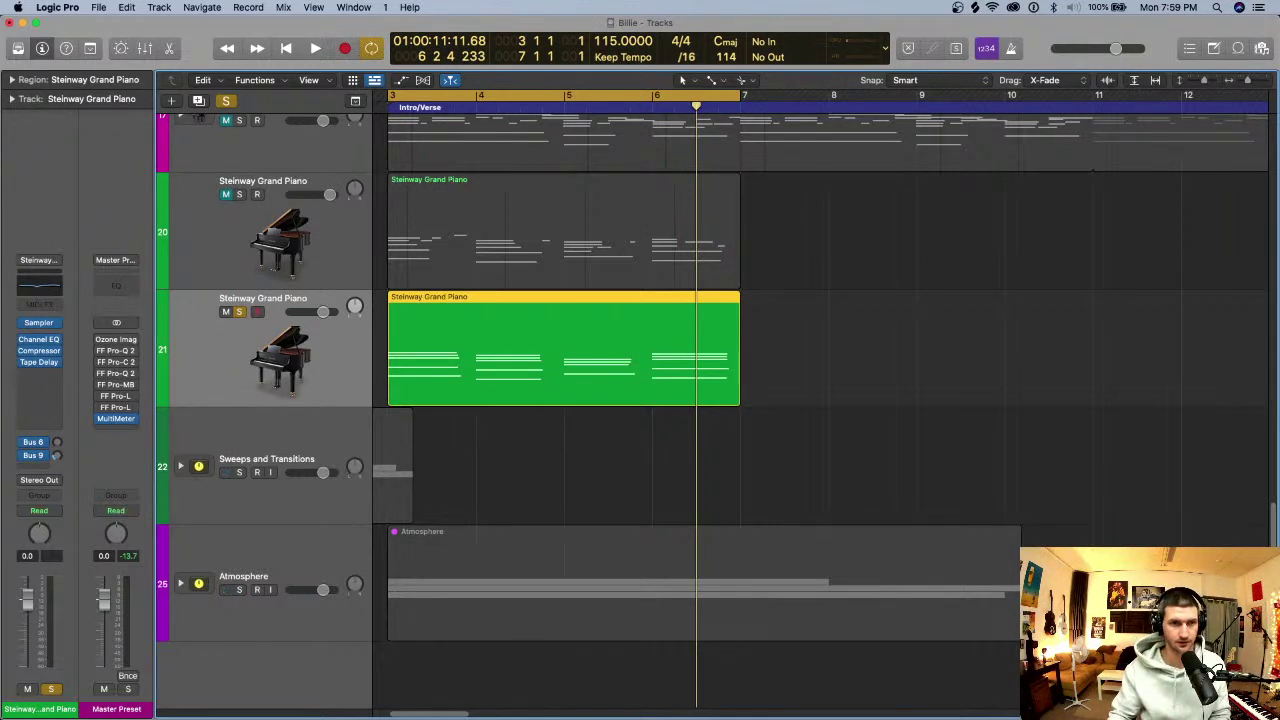
- Open the track 21 piano region in the Piano Roll and show its chords from bar 3 to bar 7
{"action": "key", "text": "p"}
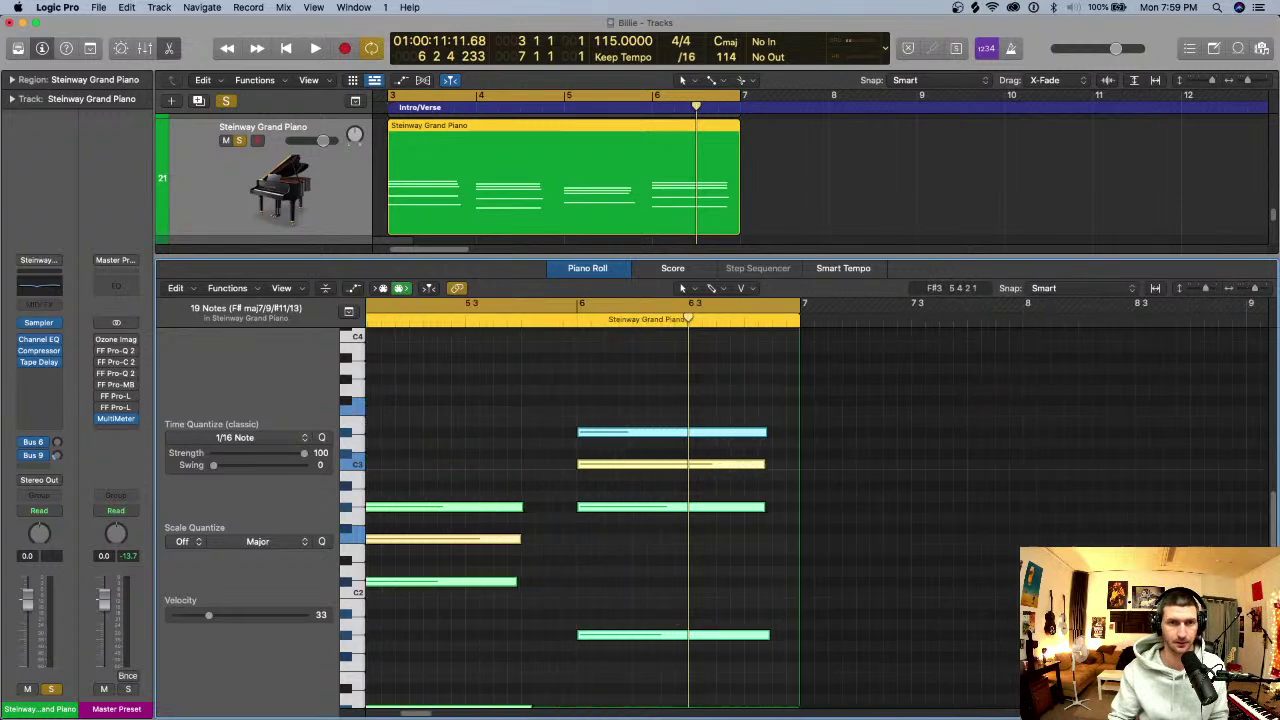
{"action": "scroll", "coordinate": [526, 401], "scroll_direction": "left", "scroll_amount": 10}
{"action": "scroll", "coordinate": [810, 500], "scroll_direction": "down", "scroll_amount": 2}
{"action": "scroll", "coordinate": [810, 500], "scroll_direction": "left", "scroll_amount": 5}
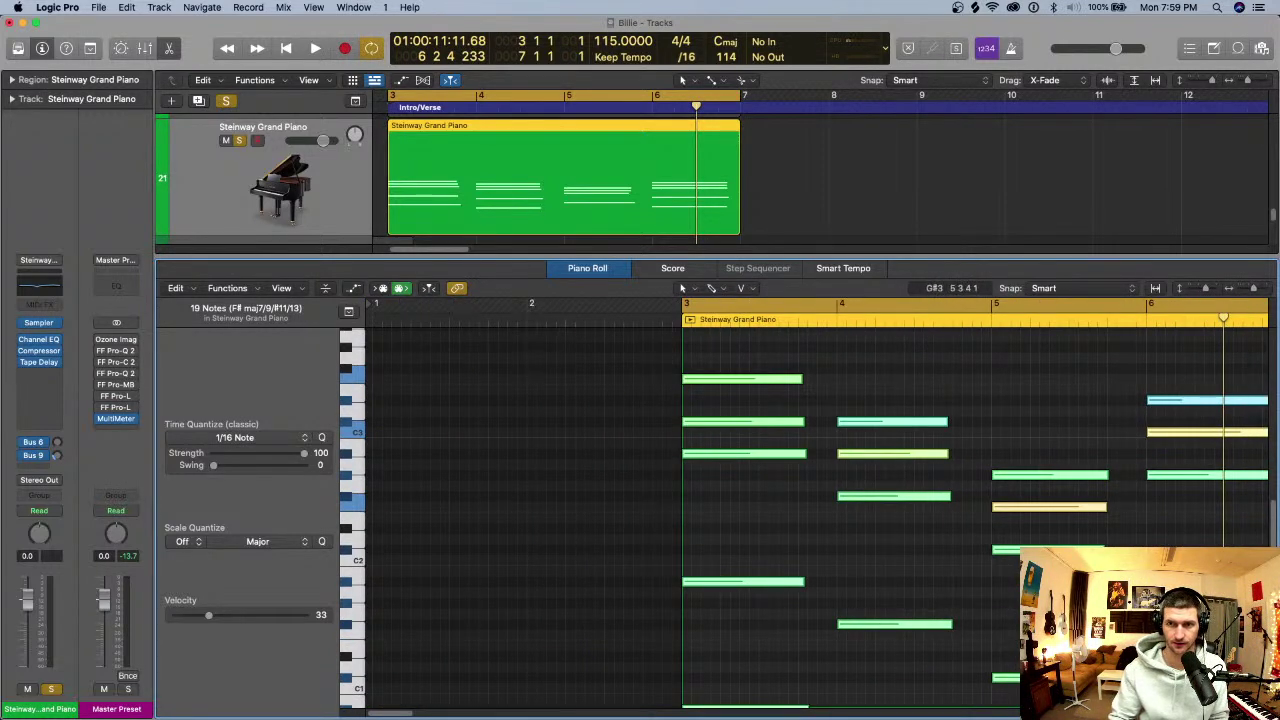
{"action": "scroll", "coordinate": [810, 500], "scroll_direction": "up", "scroll_amount": 3}
{"action": "scroll", "coordinate": [810, 500], "scroll_direction": "right", "scroll_amount": 3}
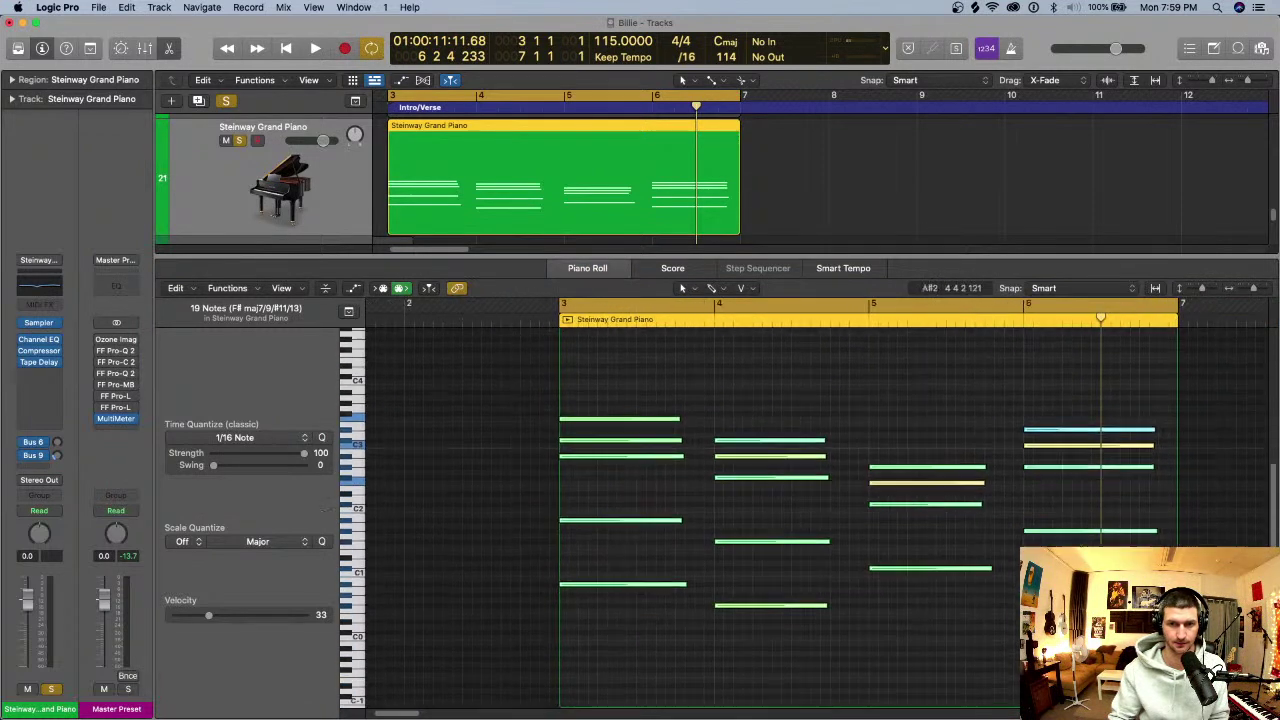
{"action": "scroll", "coordinate": [810, 500], "scroll_direction": "down", "scroll_amount": 2}
{"action": "scroll", "coordinate": [810, 500], "scroll_direction": "right", "scroll_amount": 3}
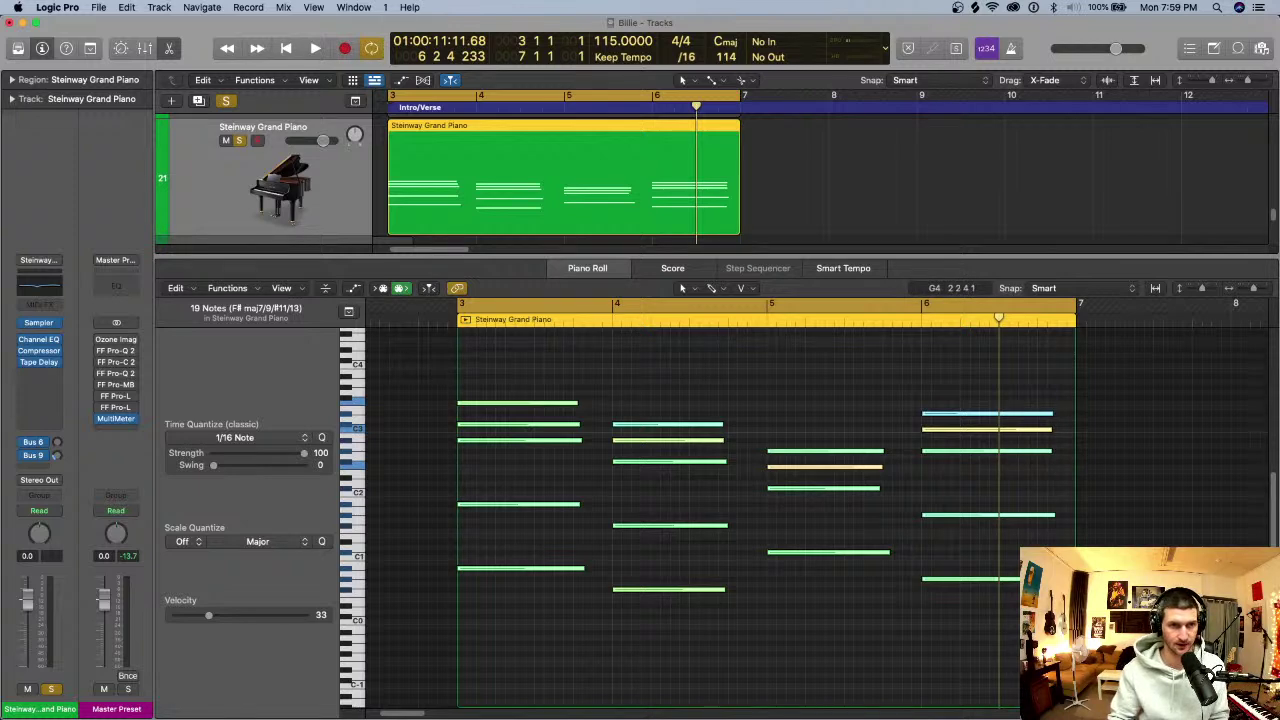
- Show the automation lane in the Piano Roll and switch it from track Volume to region Sustain
{"action": "key", "text": "a"}
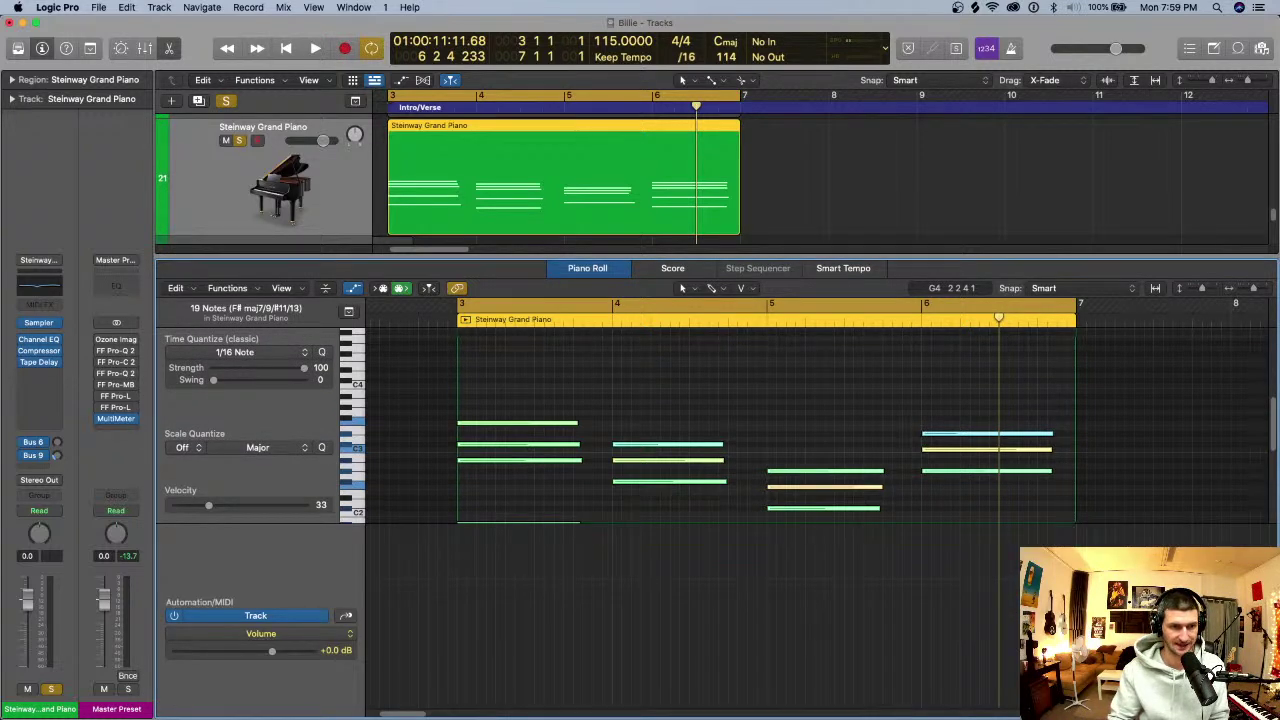
{"action": "left_click", "coordinate": [310, 634]}
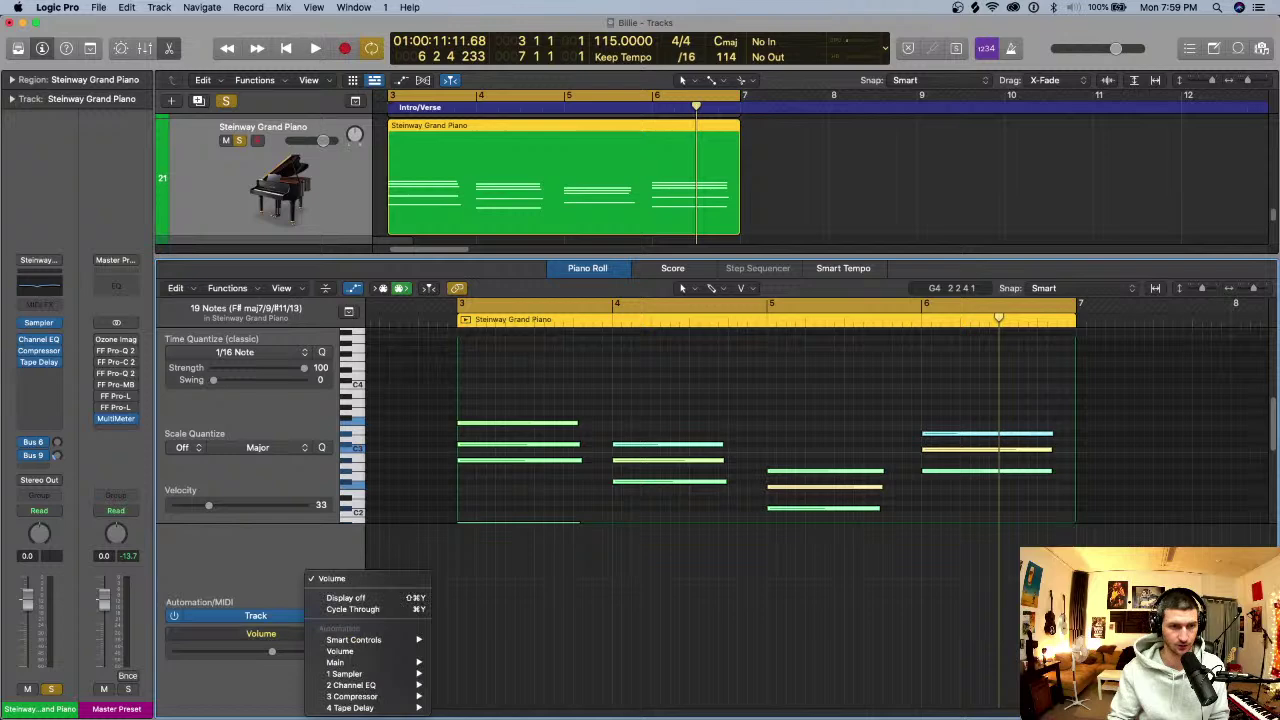
{"action": "mouse_move", "coordinate": [353, 640]}
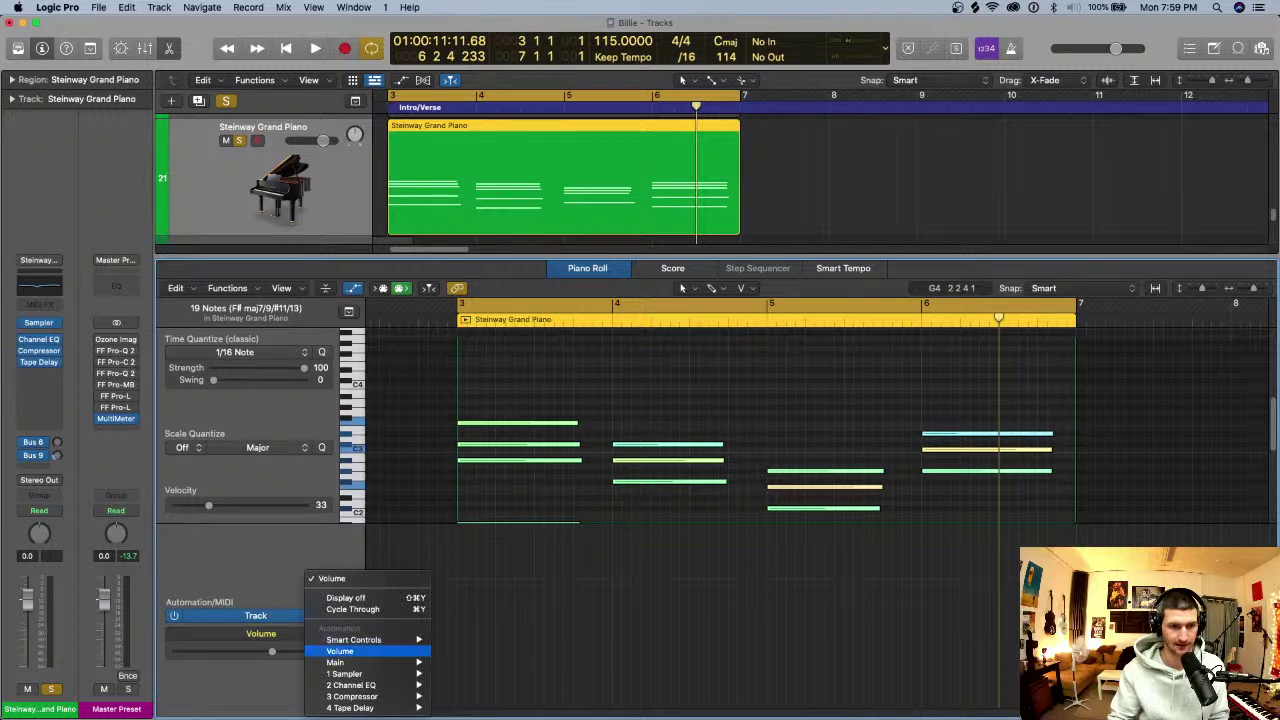
{"action": "mouse_move", "coordinate": [351, 685]}
{"action": "left_click", "coordinate": [256, 616]}
{"action": "left_click", "coordinate": [256, 616]}
{"action": "left_click", "coordinate": [256, 616]}
{"action": "left_click", "coordinate": [260, 633]}
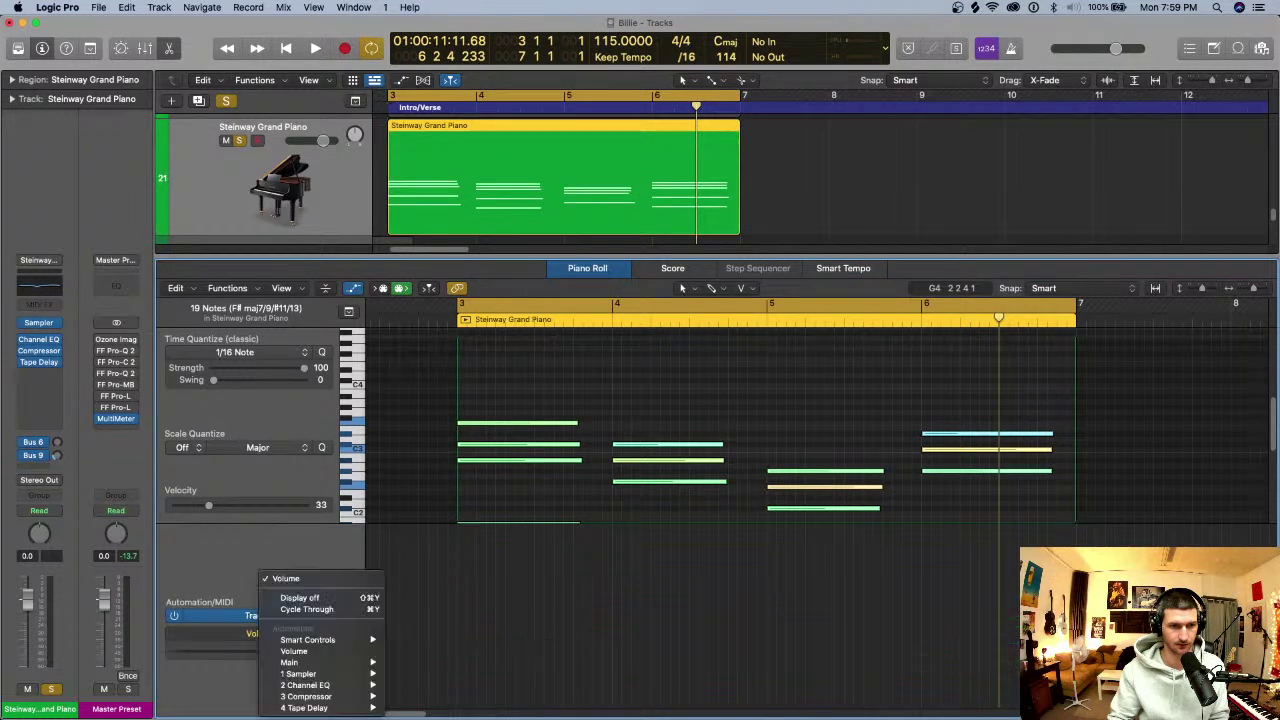
{"action": "key", "text": "Escape"}
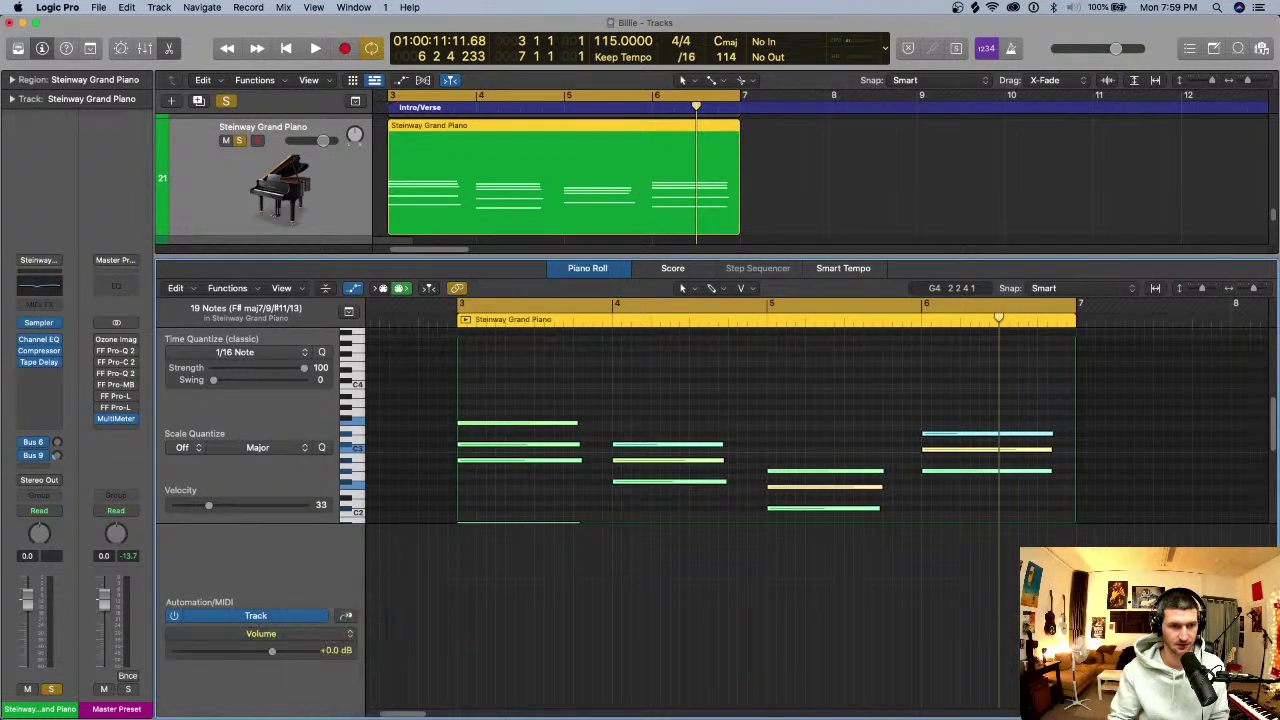
{"action": "left_click", "coordinate": [260, 633]}
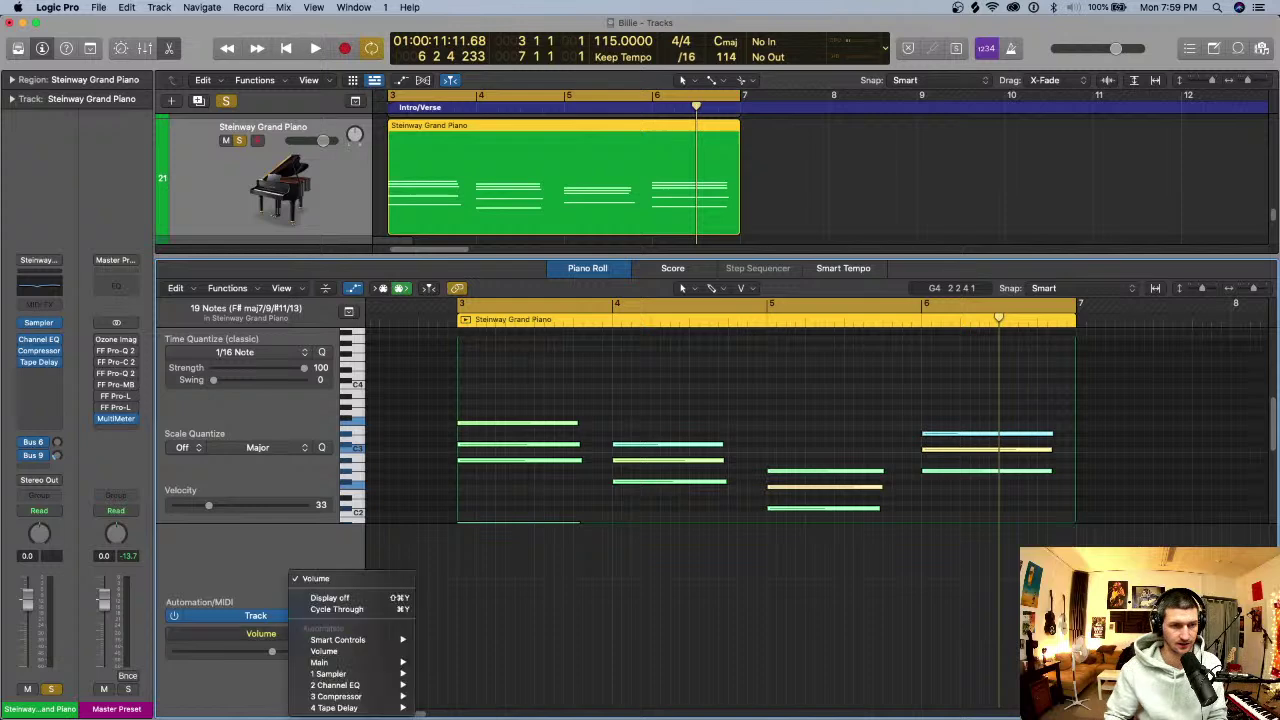
{"action": "left_click", "coordinate": [256, 616]}
{"action": "left_click", "coordinate": [256, 616]}
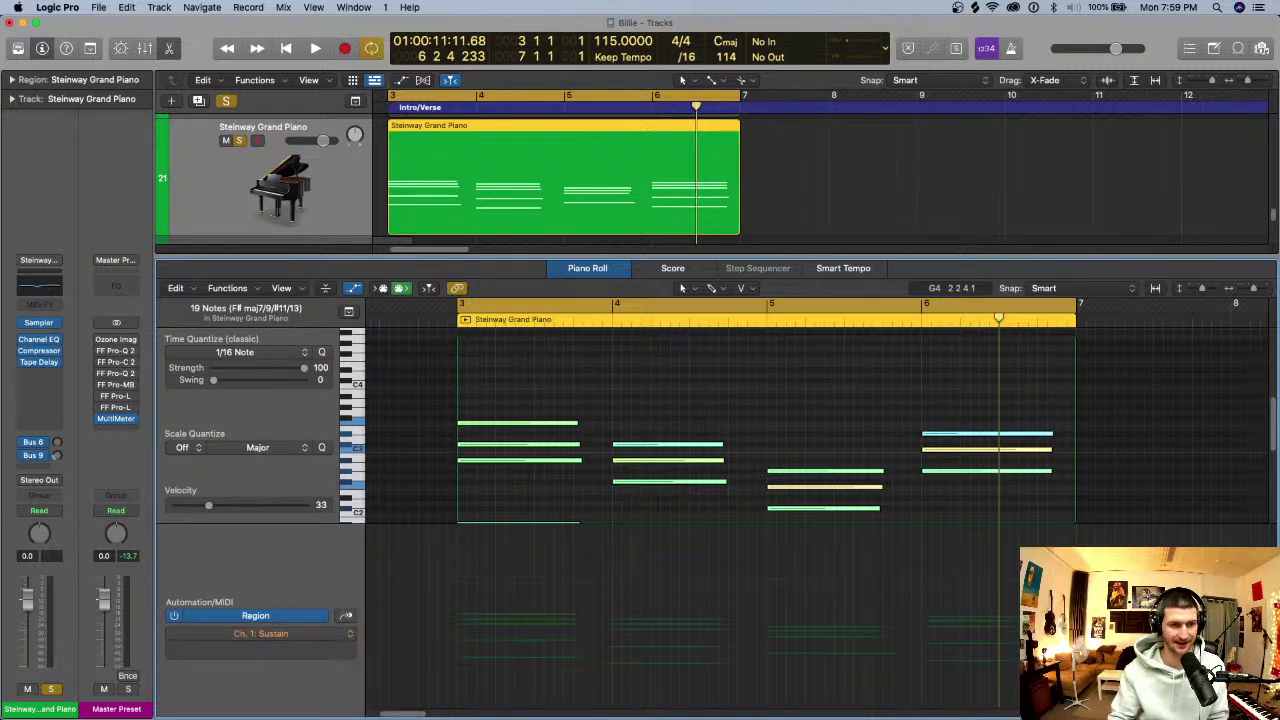
- Add a Sustain value of 123 from bar 3 across the region, and switch the lane back to track automation
{"action": "left_click", "coordinate": [458, 610]}
{"action": "left_click_drag", "start_coordinate": [458, 610], "coordinate": [458, 532]}
{"action": "key", "text": "a"}
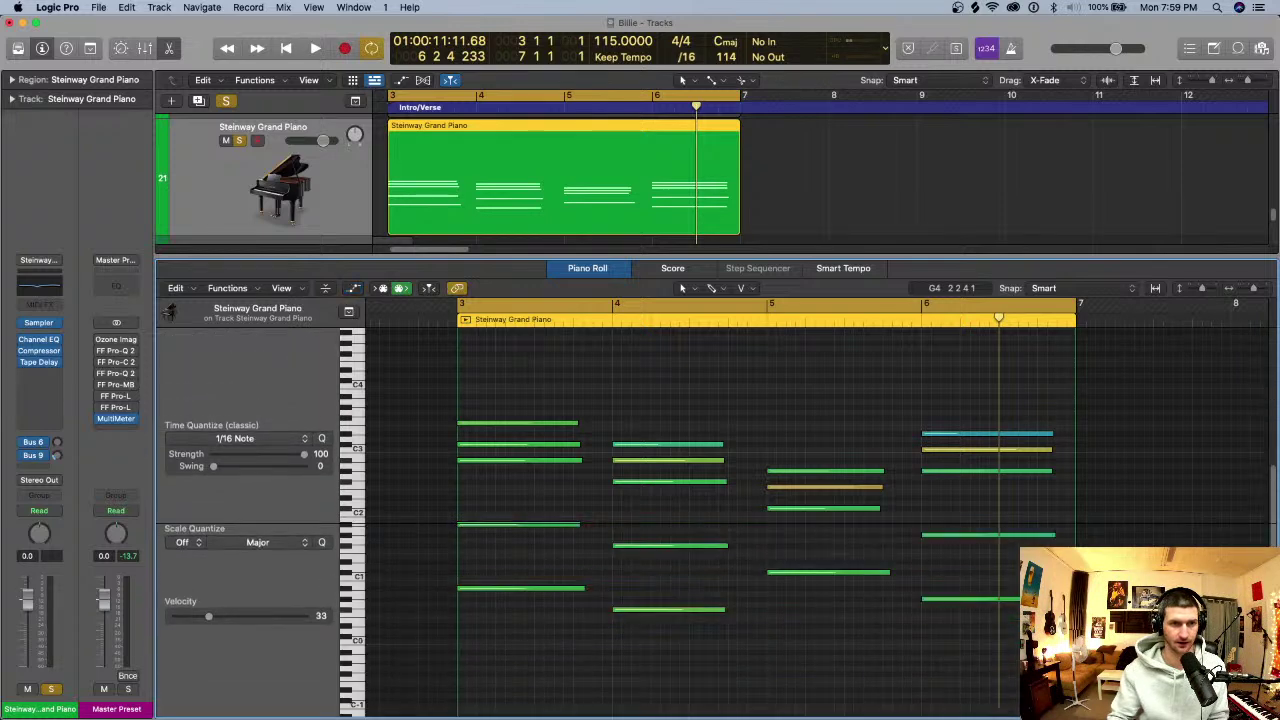
{"action": "key", "text": "a"}
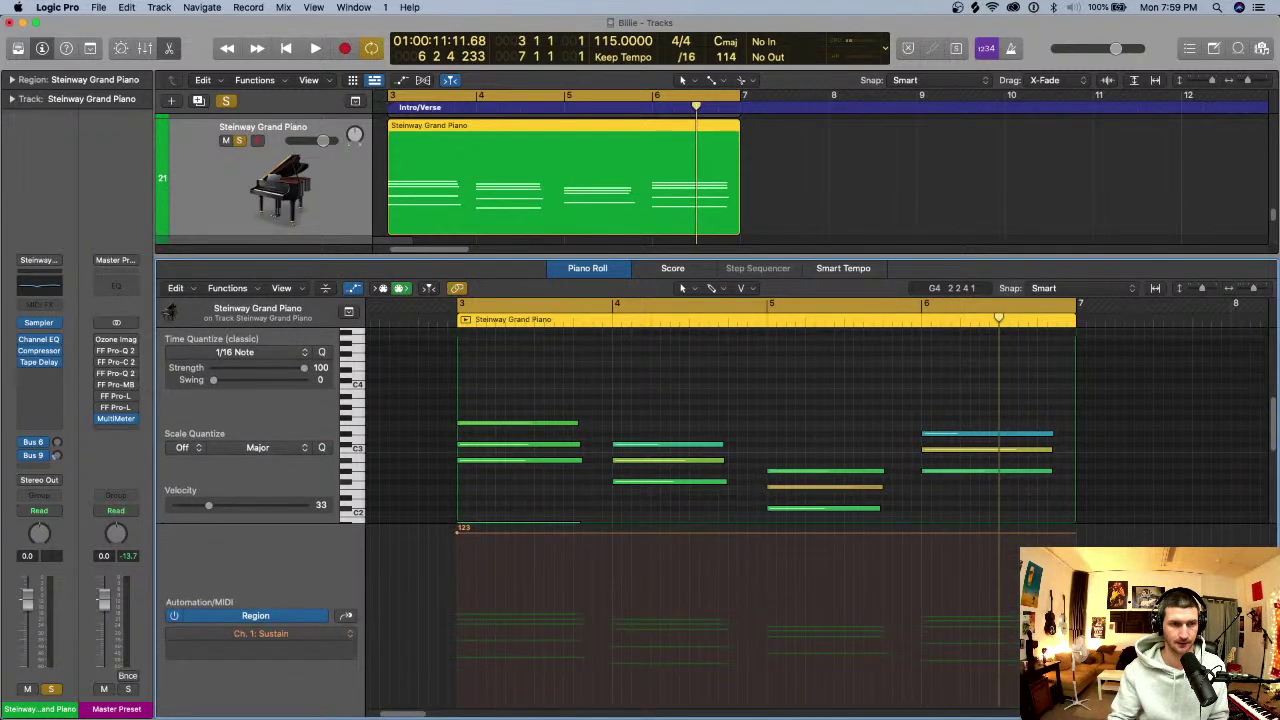
{"action": "left_click", "coordinate": [256, 616]}
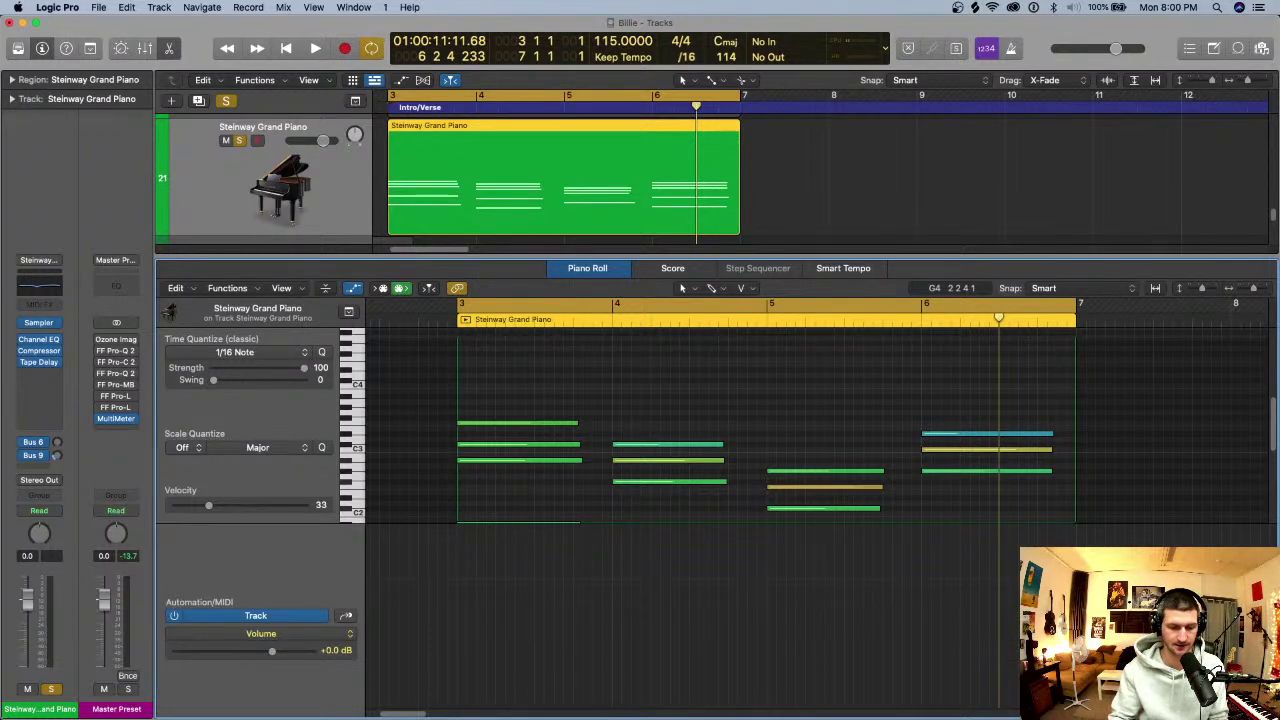
{"action": "key", "text": "e"}
{"action": "key", "text": "a"}
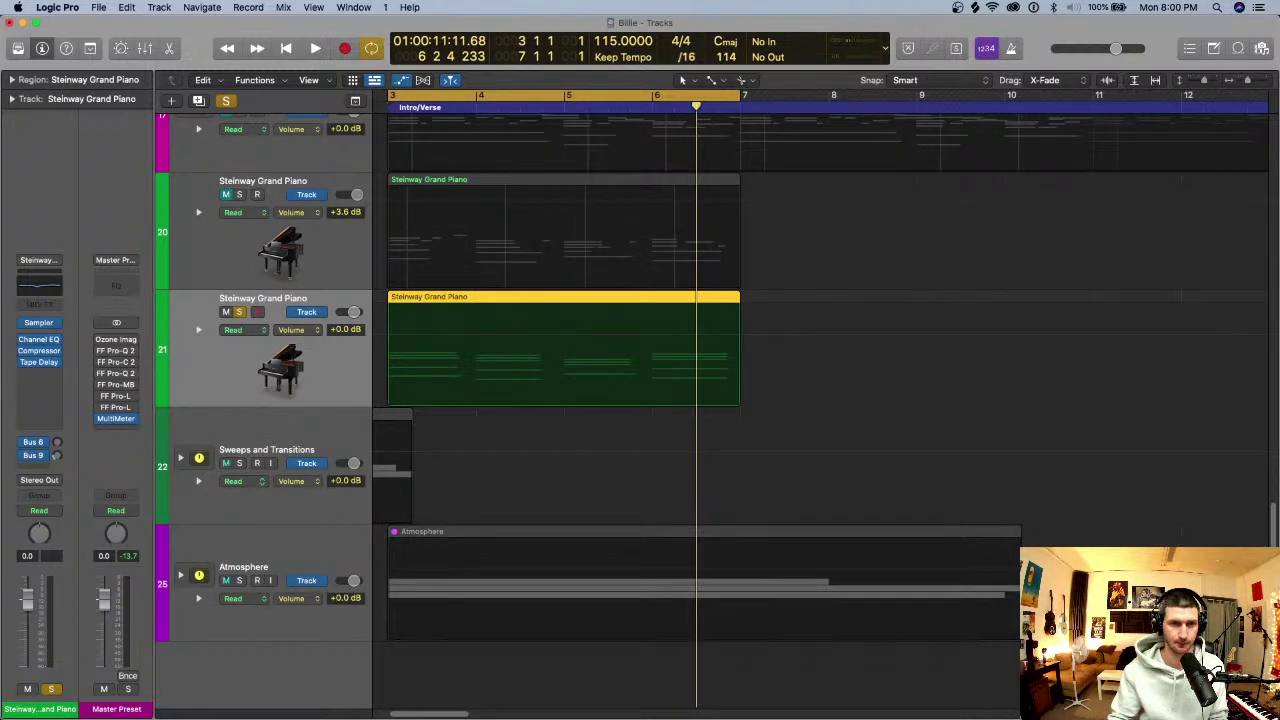
{"action": "key", "text": "a"}
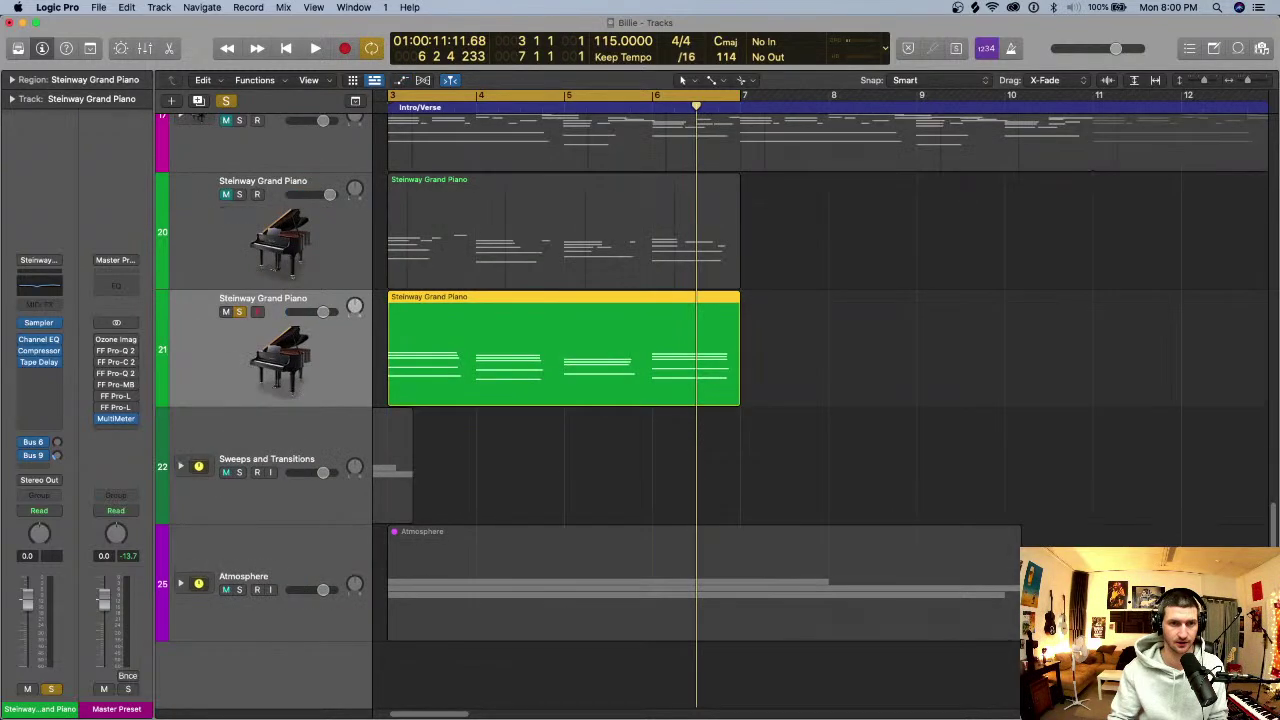
{"action": "key", "text": "p"}
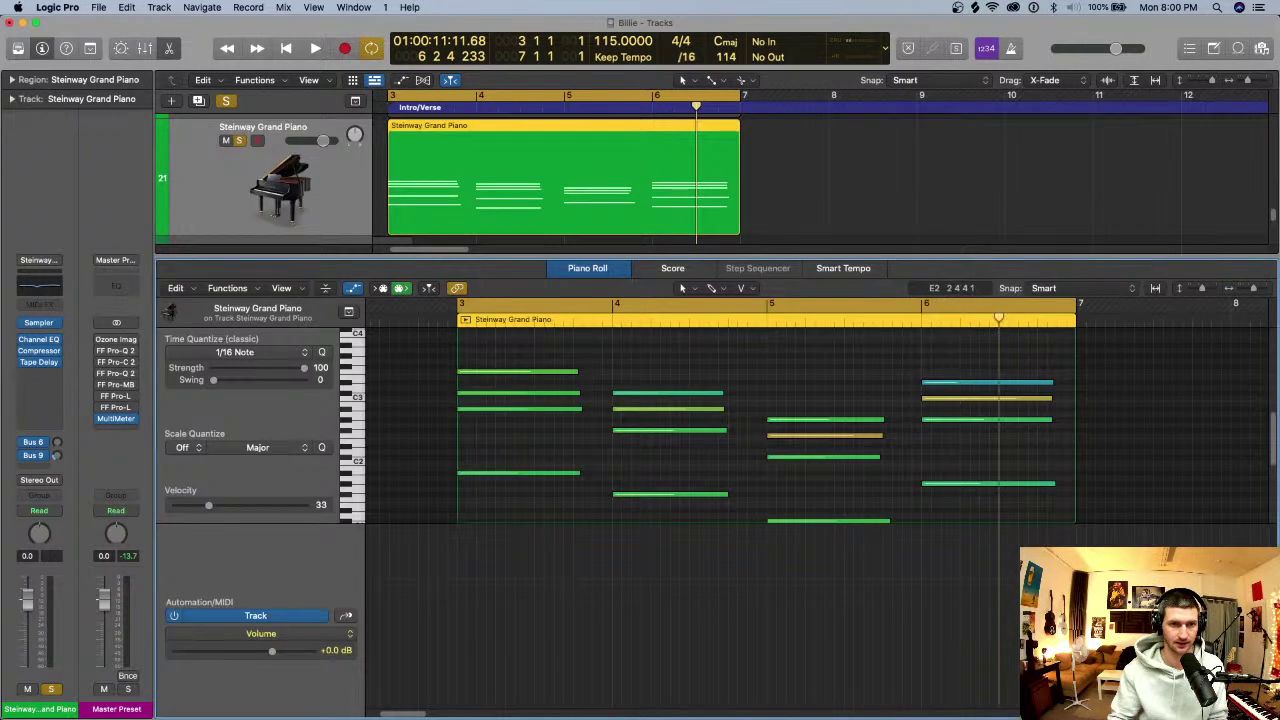
- Switch the Piano Roll automation lane to region Sustain and raise the Sustain point at bar 3 to 127
{"action": "left_click", "coordinate": [287, 634]}
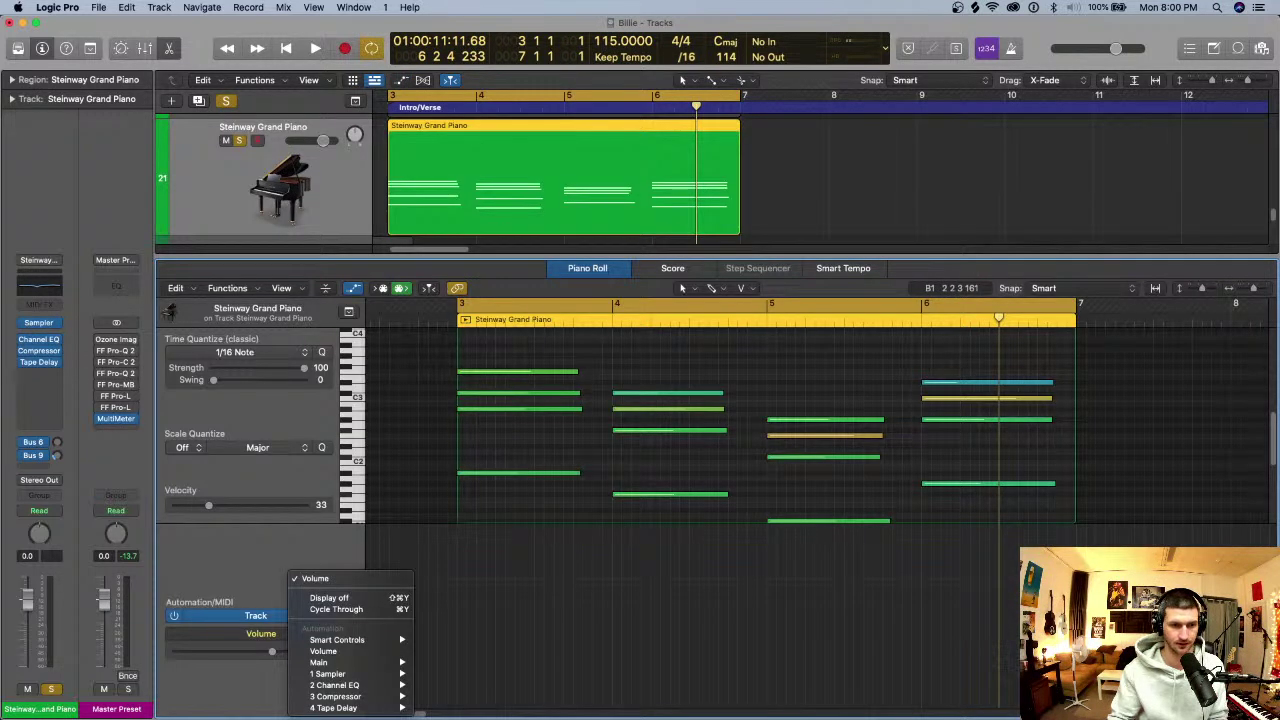
{"action": "left_click", "coordinate": [256, 616]}
{"action": "left_click", "coordinate": [256, 616]}
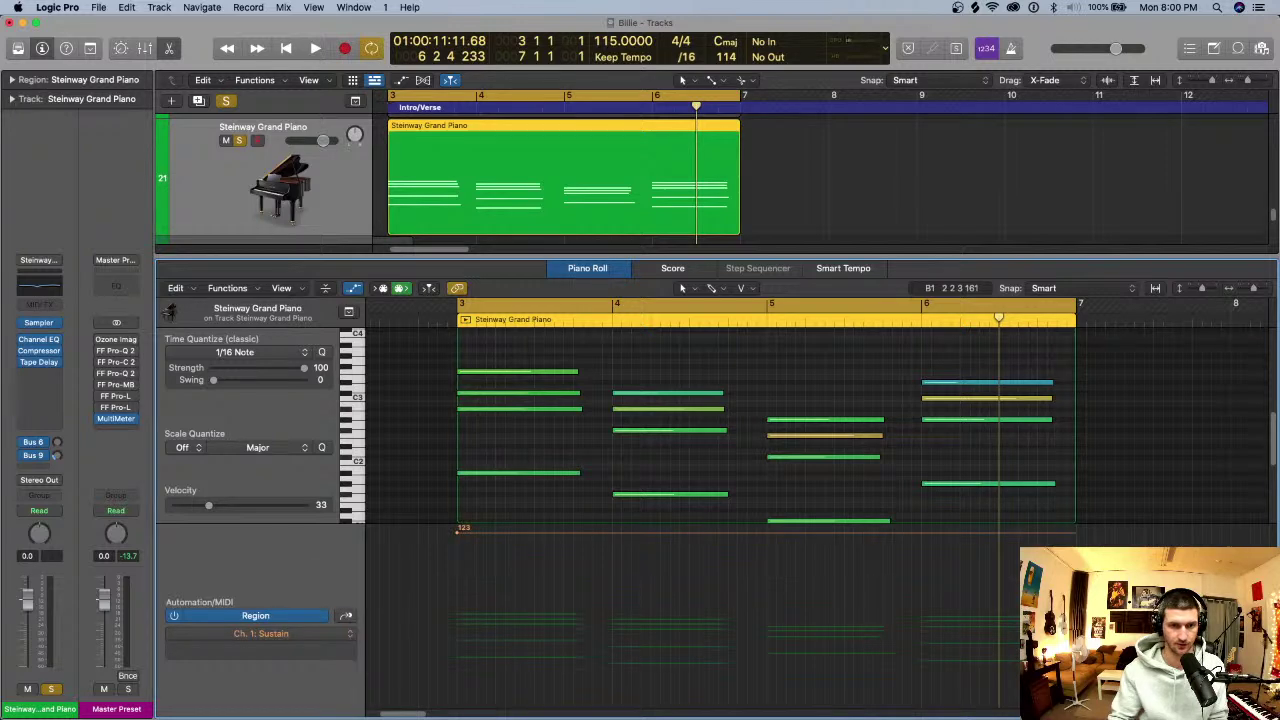
{"action": "left_click_drag", "start_coordinate": [457, 531], "coordinate": [457, 527]}
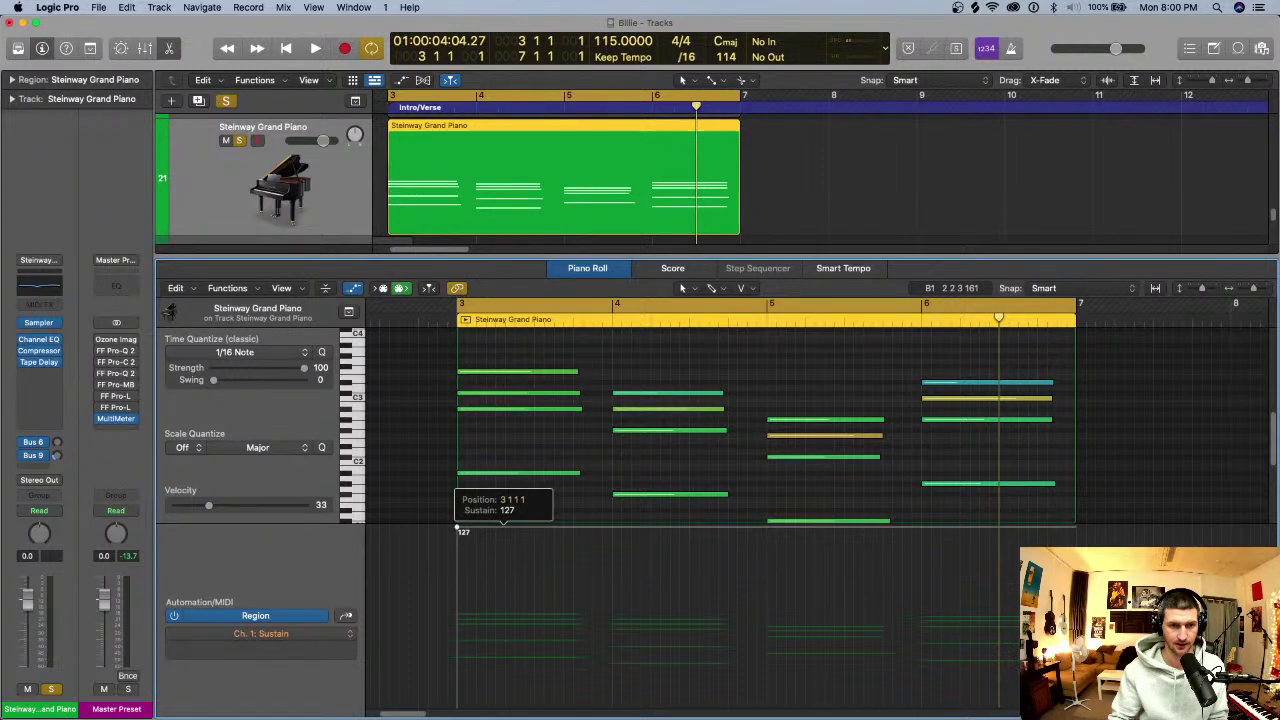
{"action": "mouse_move", "coordinate": [457, 528]}
{"action": "left_mouse_down"}
{"action": "mouse_move", "coordinate": [457, 707]}
{"action": "mouse_move", "coordinate": [458, 529]}
{"action": "left_mouse_up"}
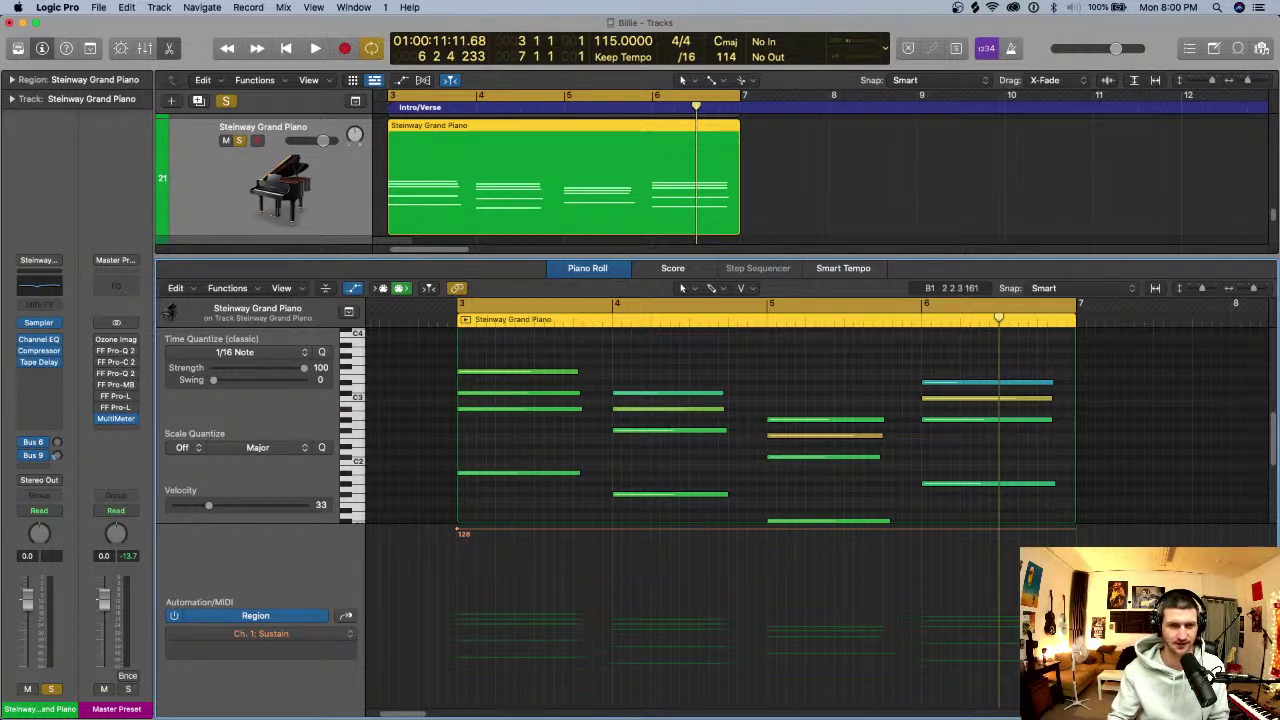
{"action": "left_click_drag", "start_coordinate": [458, 529], "coordinate": [459, 525]}
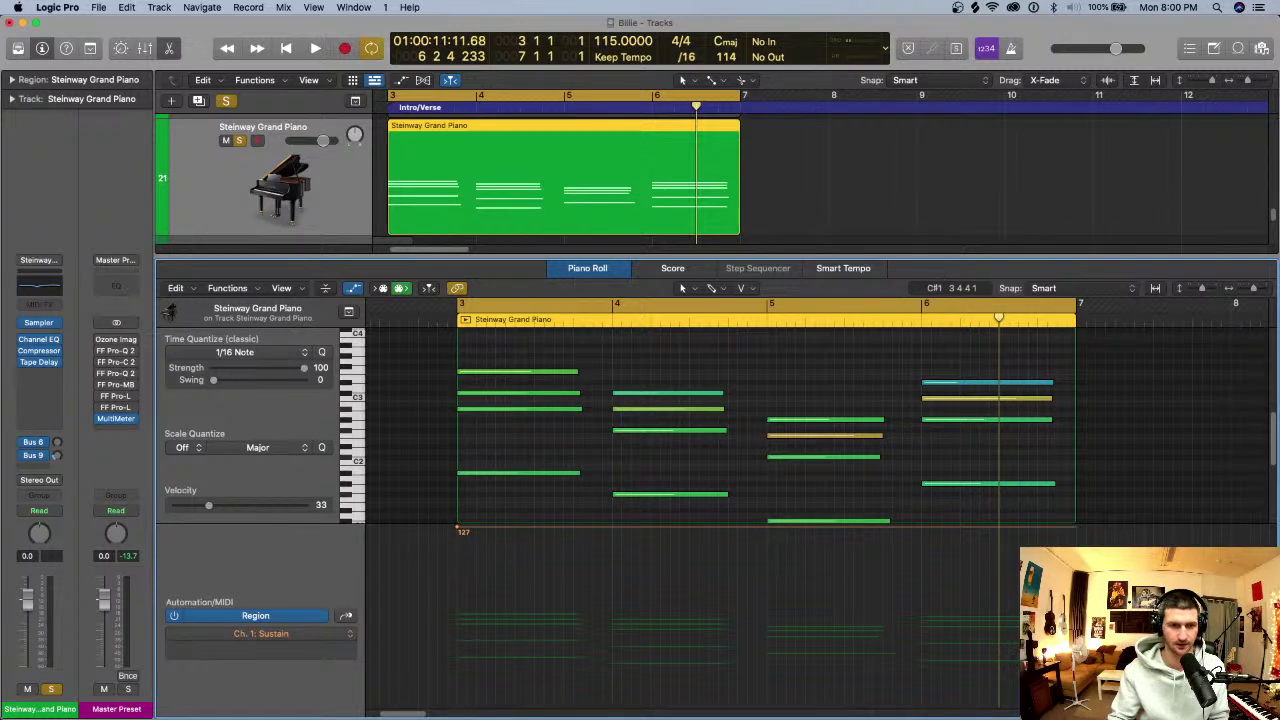
{"action": "left_click", "coordinate": [458, 527]}
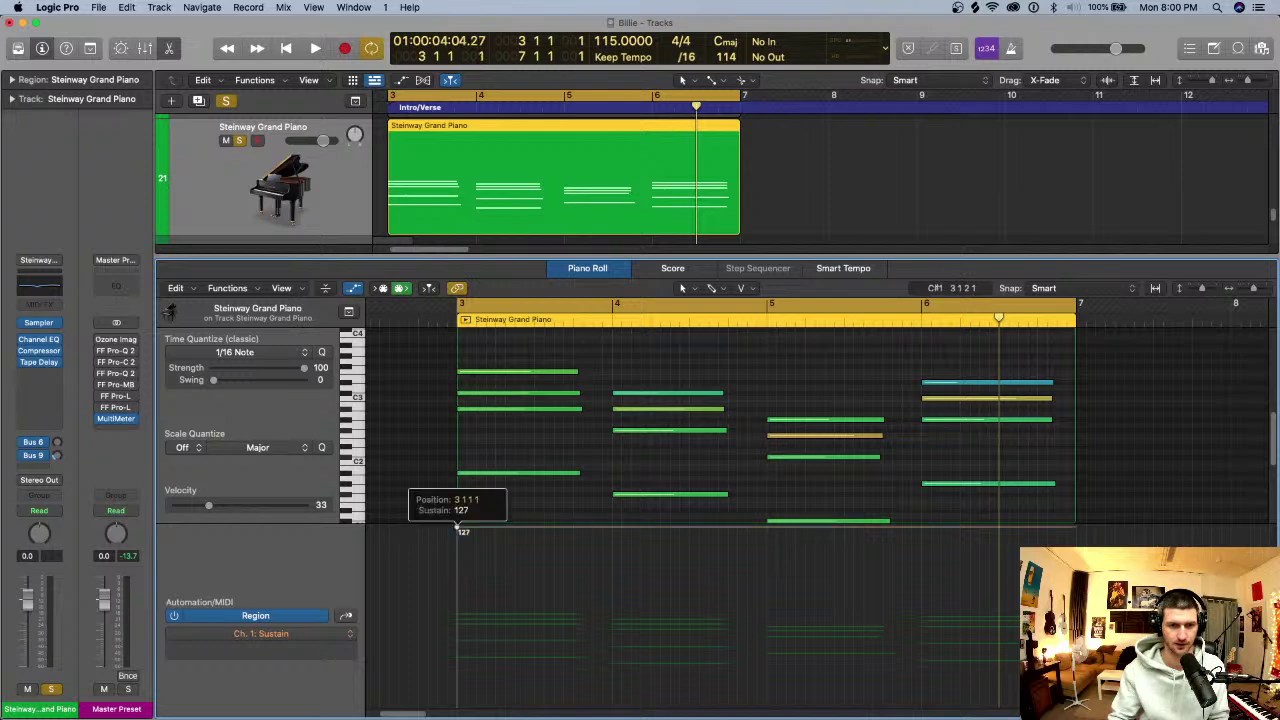
{"action": "mouse_move", "coordinate": [458, 527]}
{"action": "left_mouse_down"}
{"action": "mouse_move", "coordinate": [457, 707]}
{"action": "mouse_move", "coordinate": [458, 528]}
{"action": "left_mouse_up"}
{"action": "left_click", "coordinate": [458, 528]}
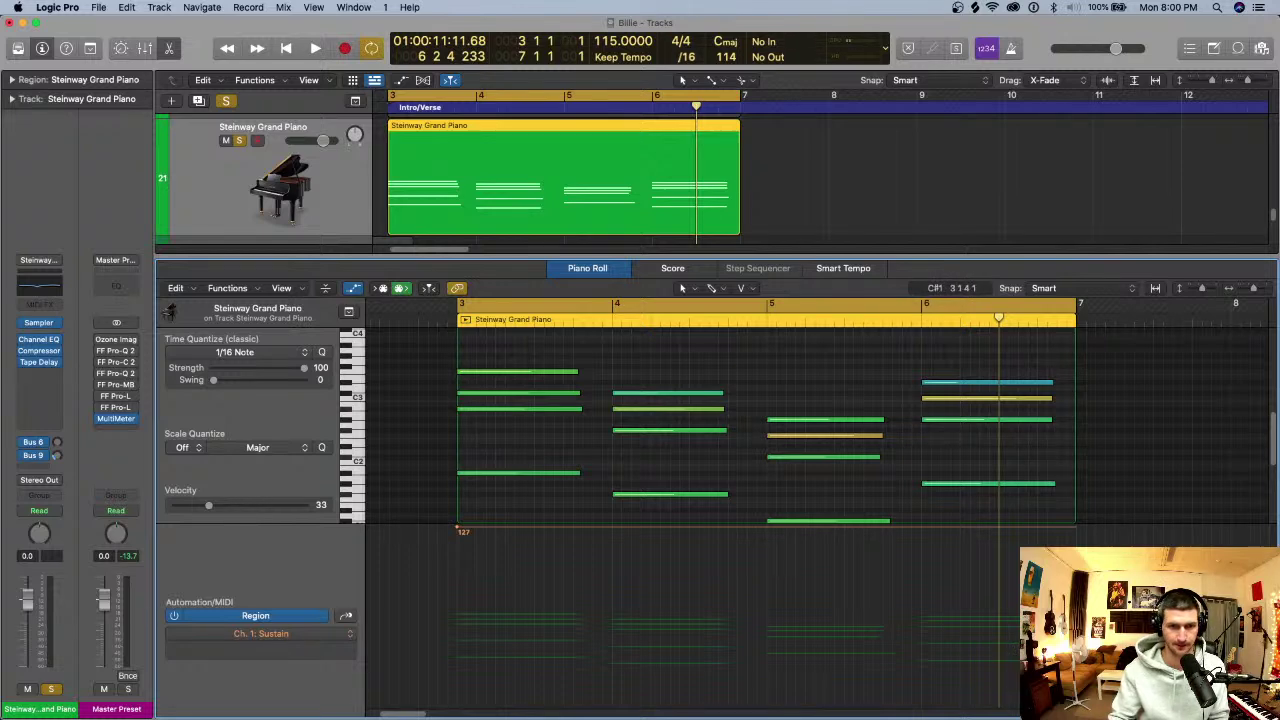
- Add a brief Sustain release just after bar 4, dropping from 127 to 0 and returning to 127
{"action": "left_click_drag", "start_coordinate": [600, 529], "coordinate": [616, 528]}
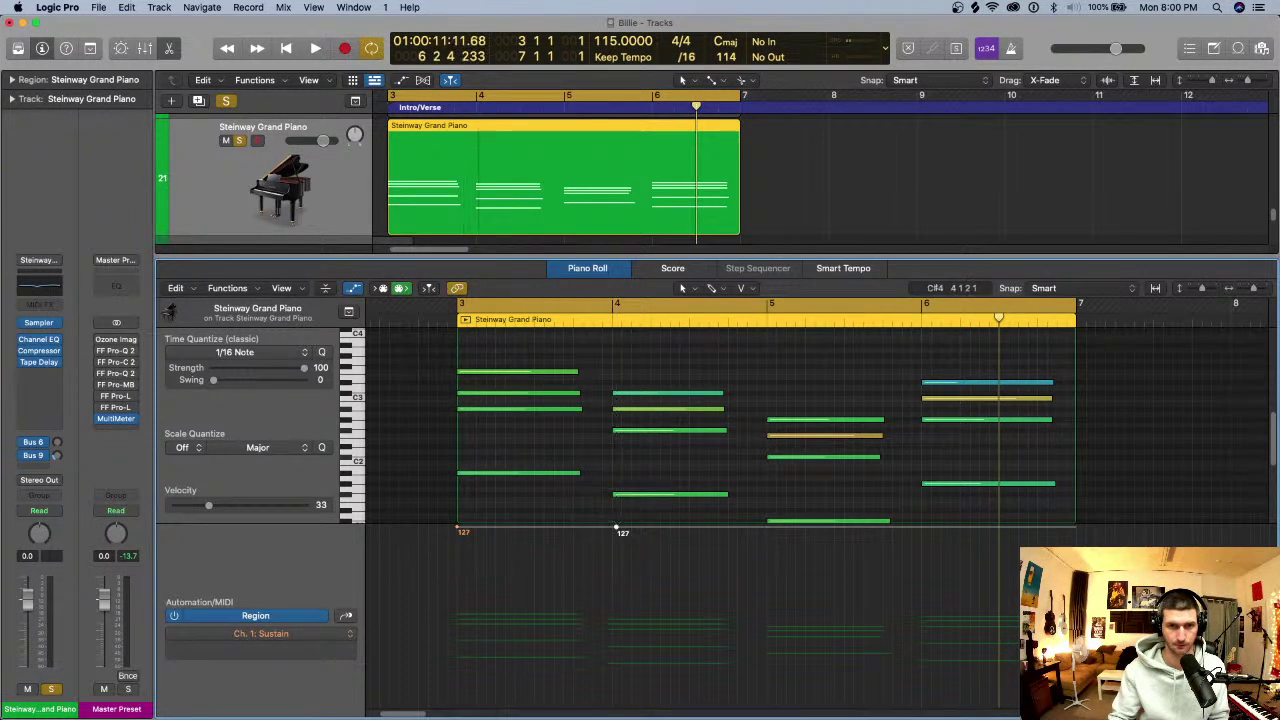
{"action": "left_click", "coordinate": [627, 527]}
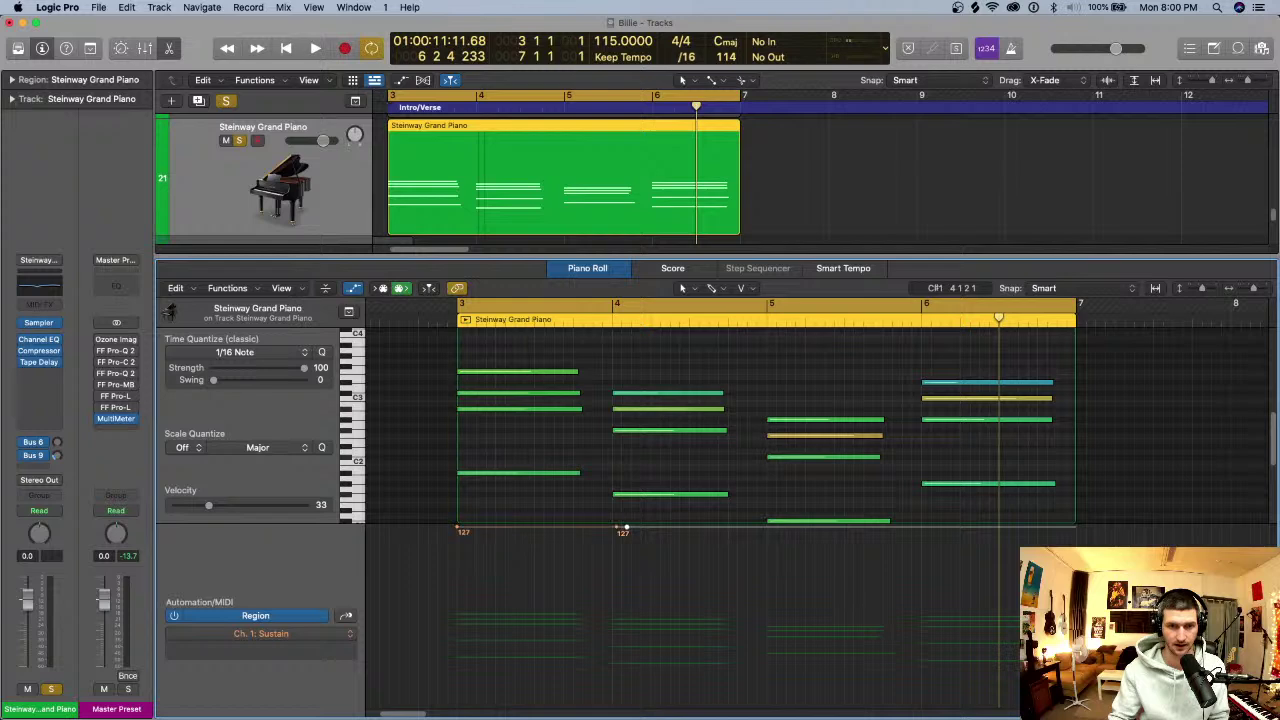
{"action": "left_click_drag", "start_coordinate": [627, 527], "coordinate": [620, 702]}
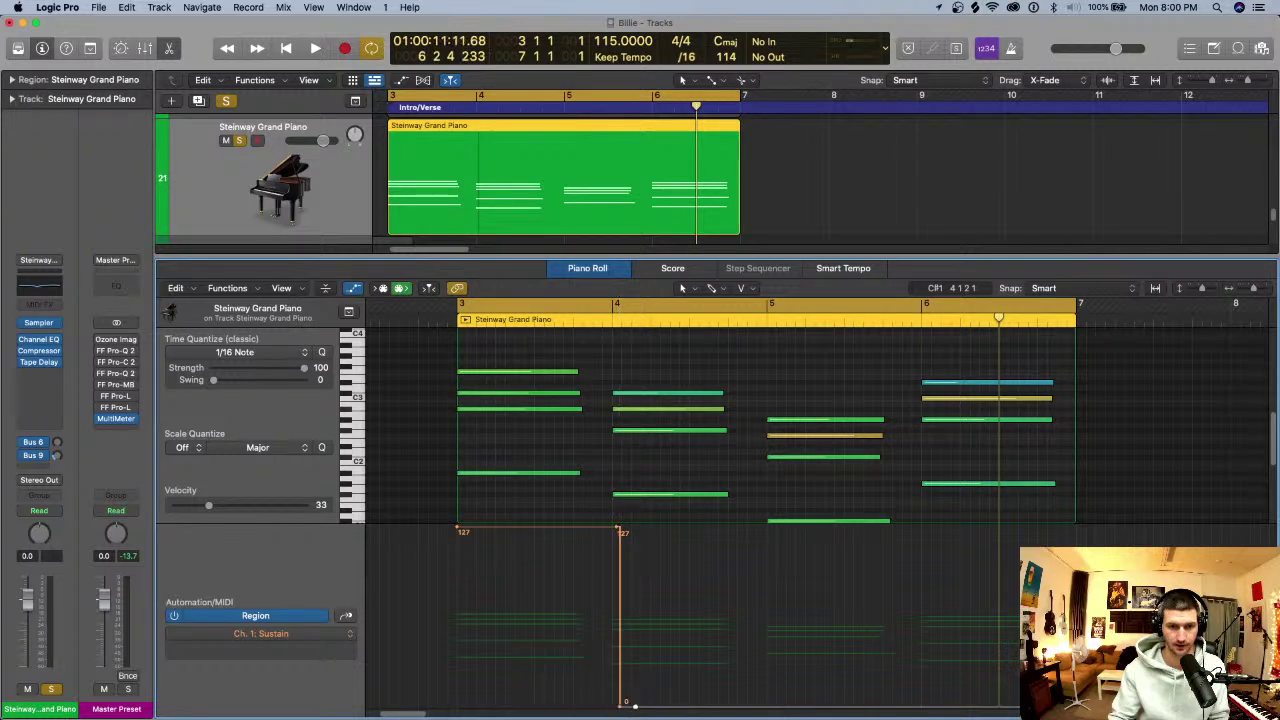
{"action": "left_click", "coordinate": [636, 528]}
{"action": "left_click_drag", "start_coordinate": [636, 527], "coordinate": [628, 534]}
{"action": "left_click_drag", "start_coordinate": [636, 532], "coordinate": [626, 528]}
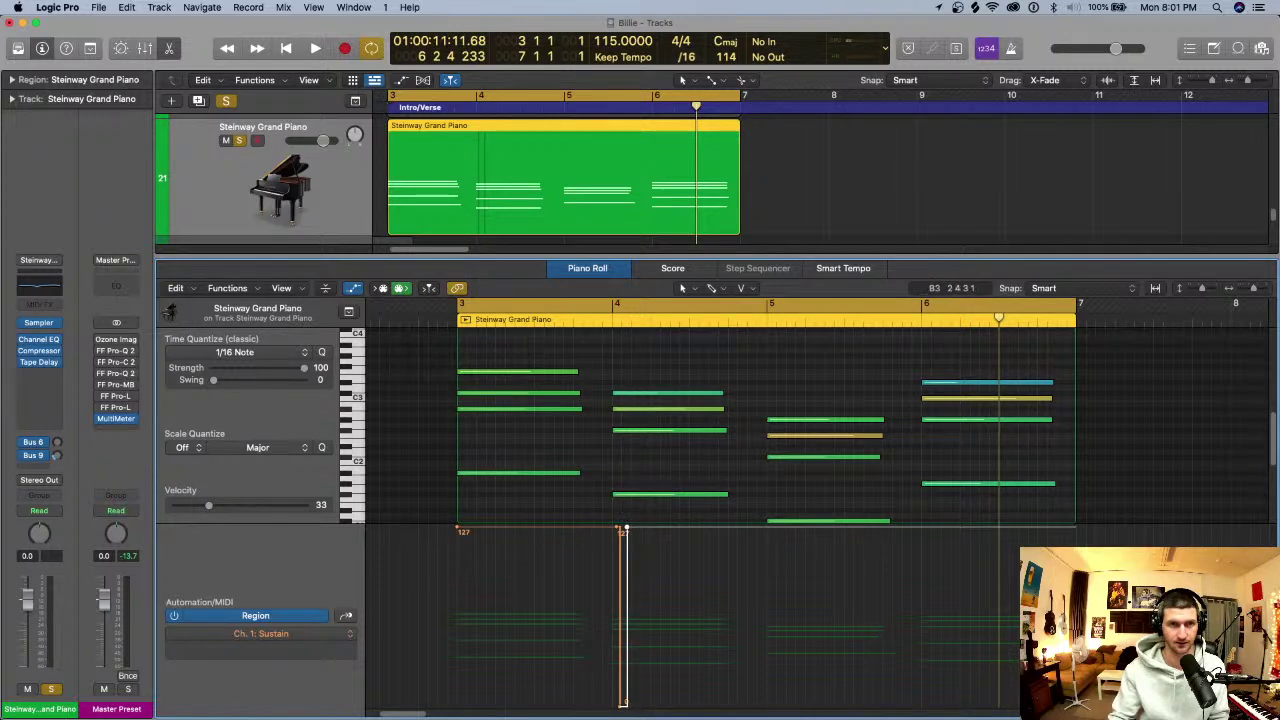
- Play the piano part from bar 3 to listen to the Sustain release around bar 4
{"action": "key", "text": "space"}
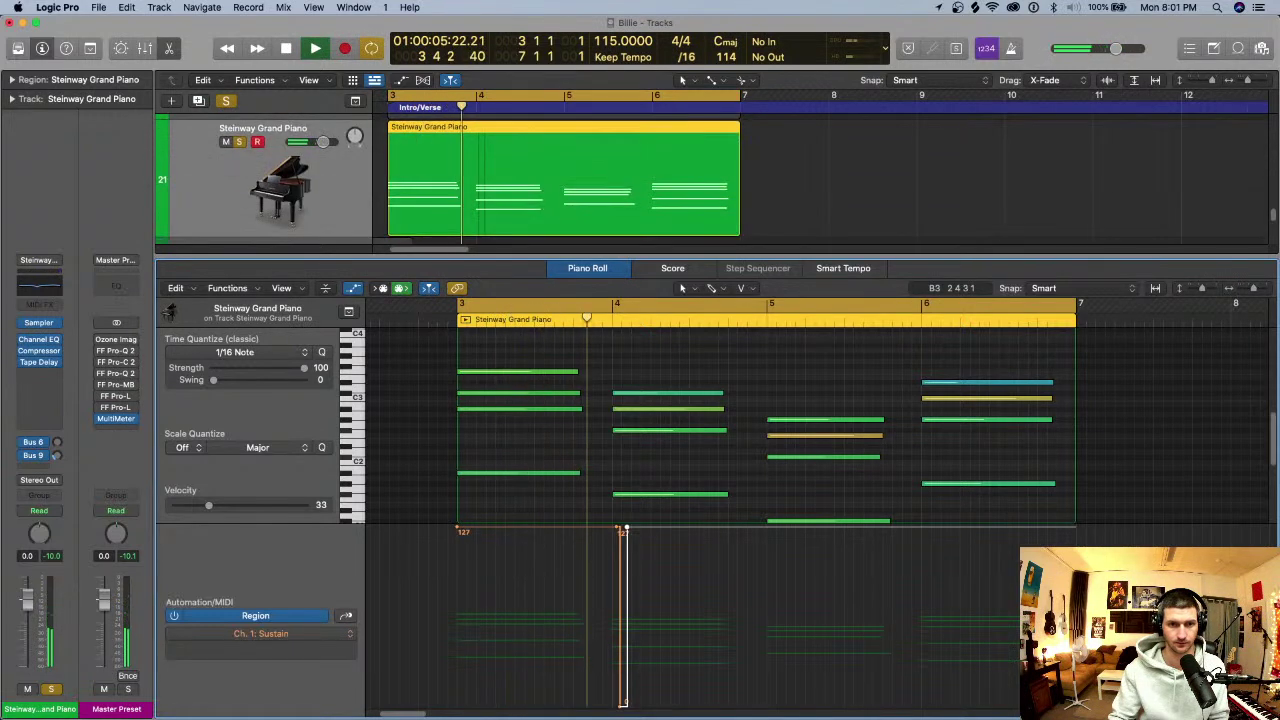
{"action": "key", "text": "space"}
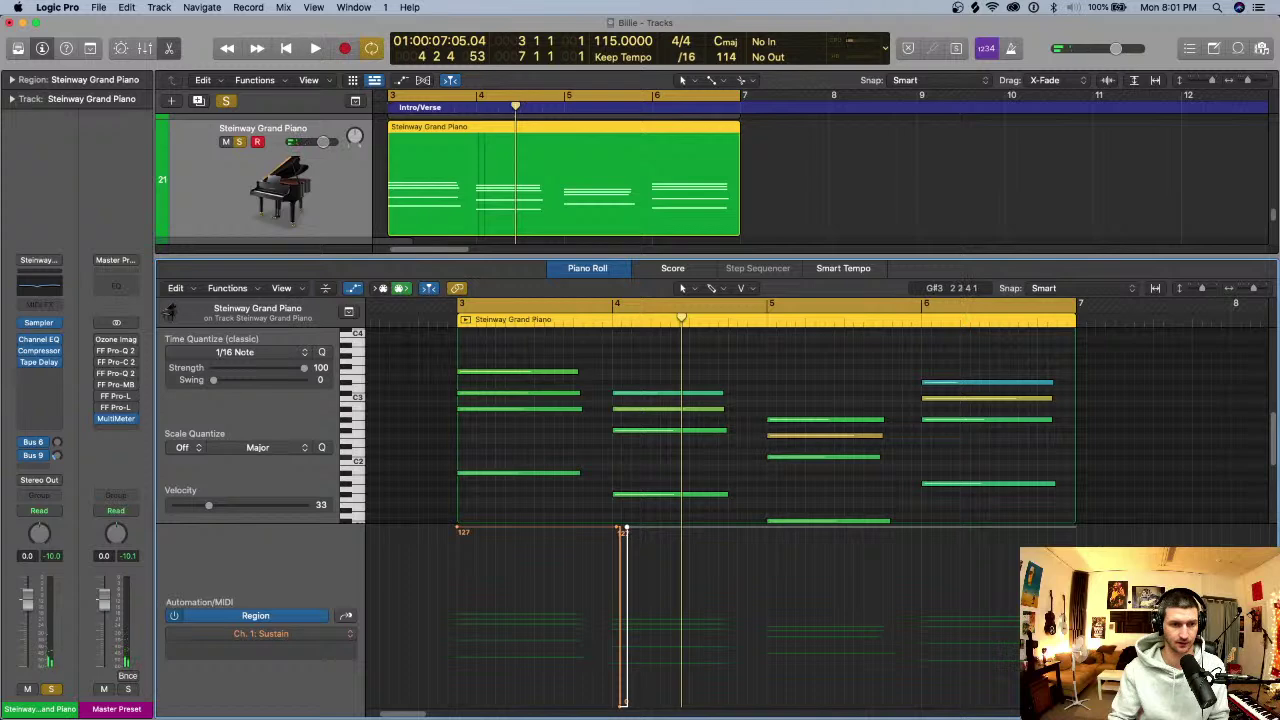
{"action": "key", "text": "space"}
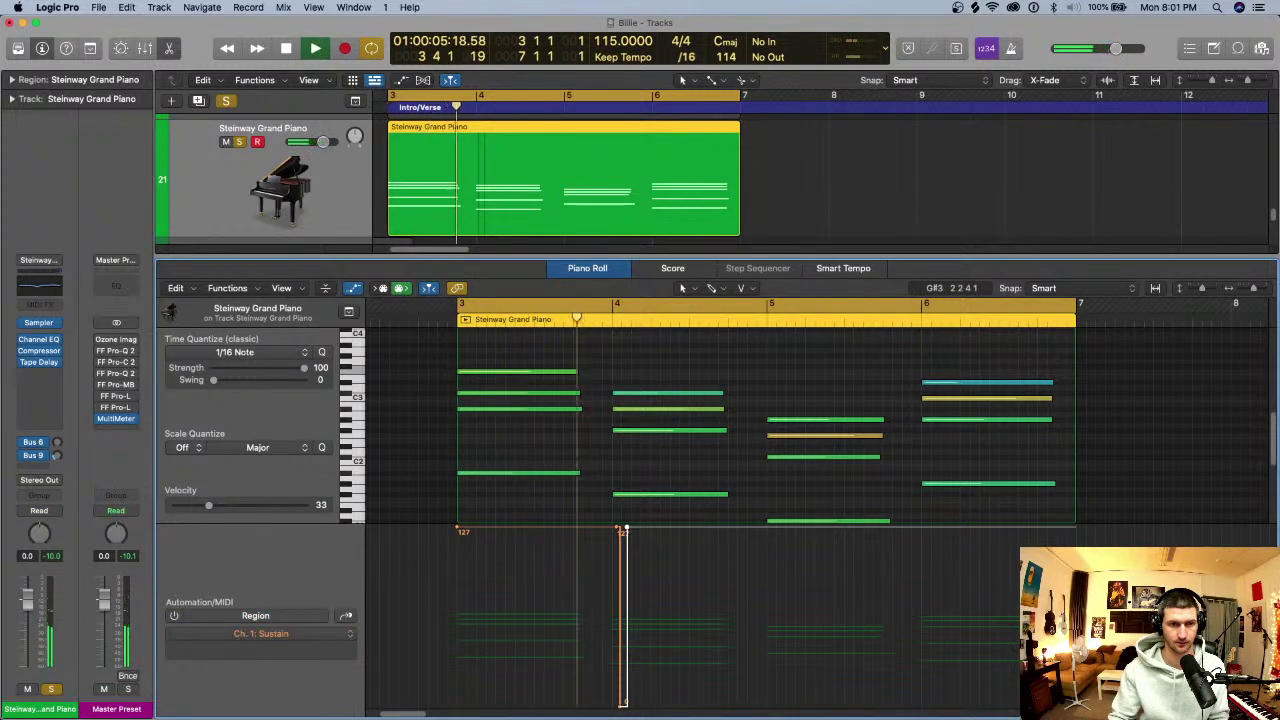
{"action": "key", "text": "space"}
- Play the part with all Sustain points removed, restore them, and play it again to compare the chord change
{"action": "left_click_drag", "start_coordinate": [673, 702], "coordinate": [427, 529]}
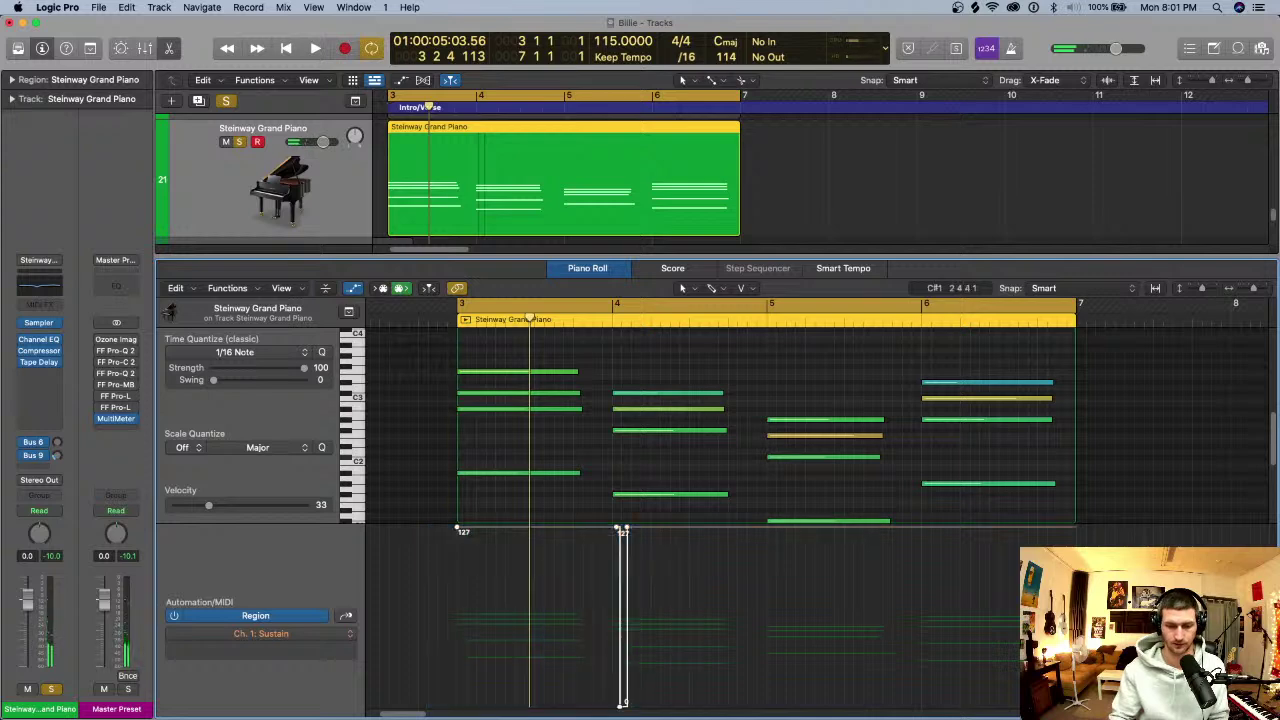
{"action": "key", "text": "space"}
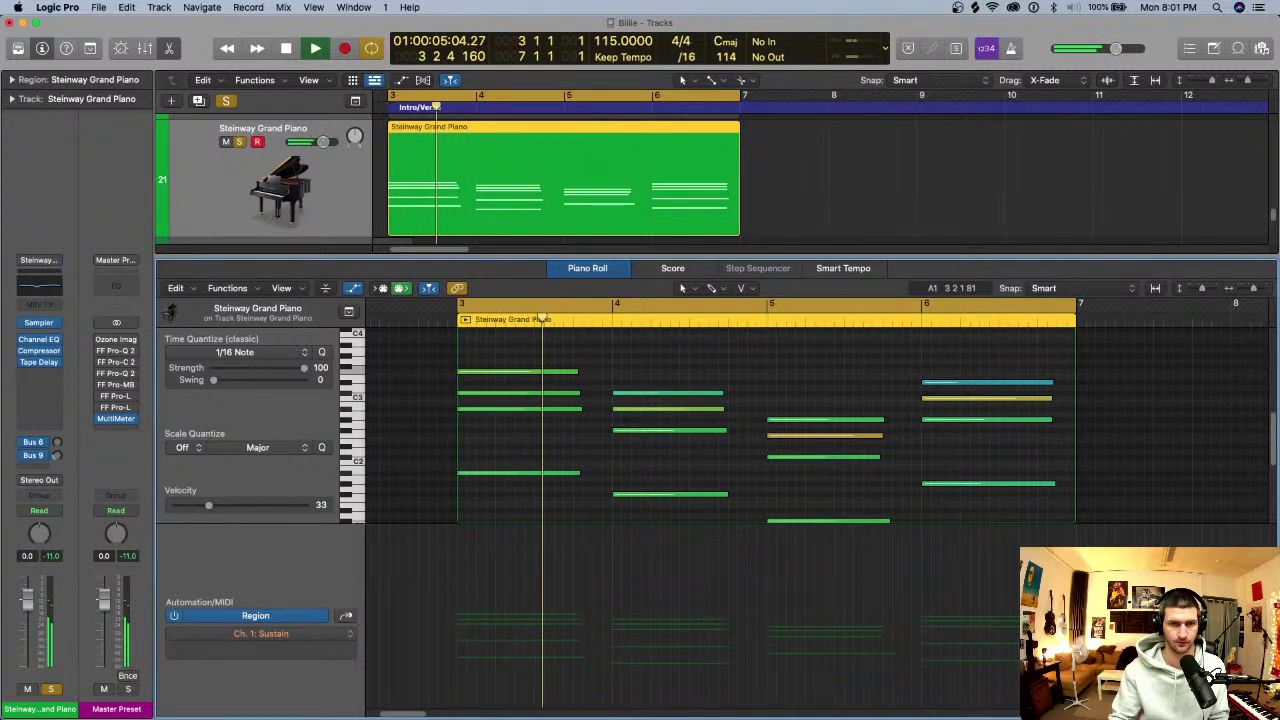
{"action": "key", "text": "space"}
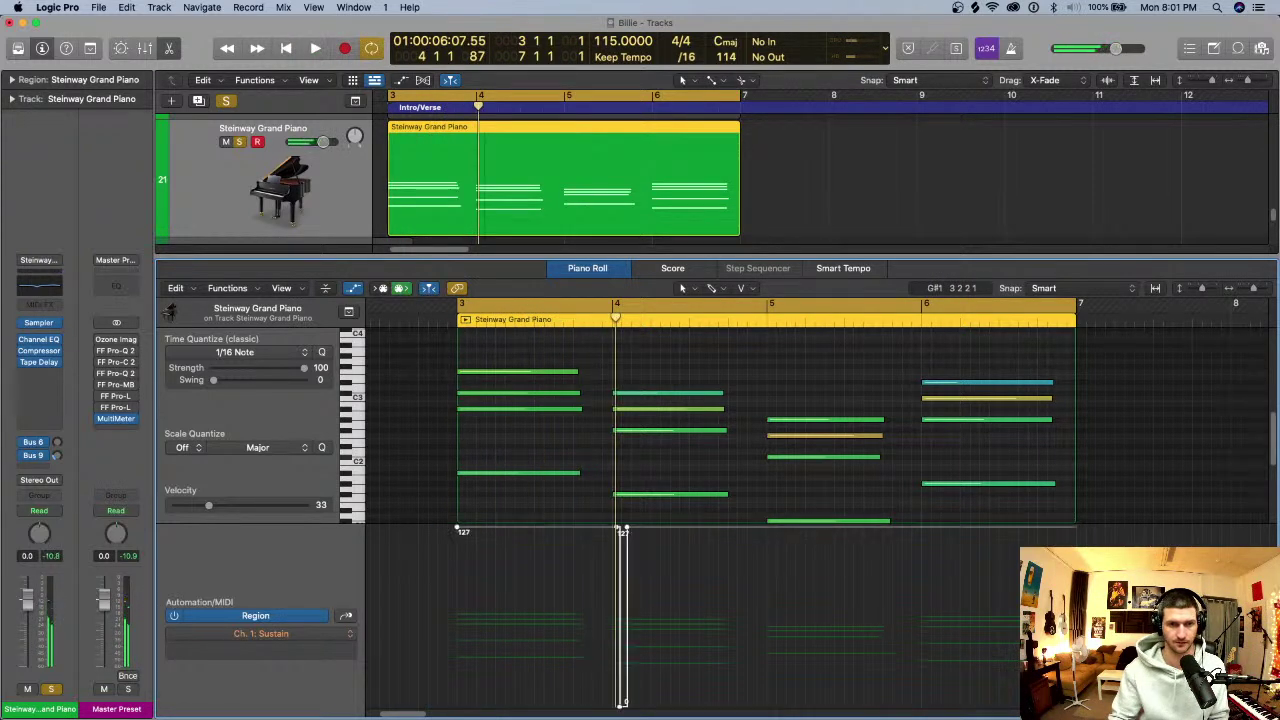
{"action": "key", "text": "space"}
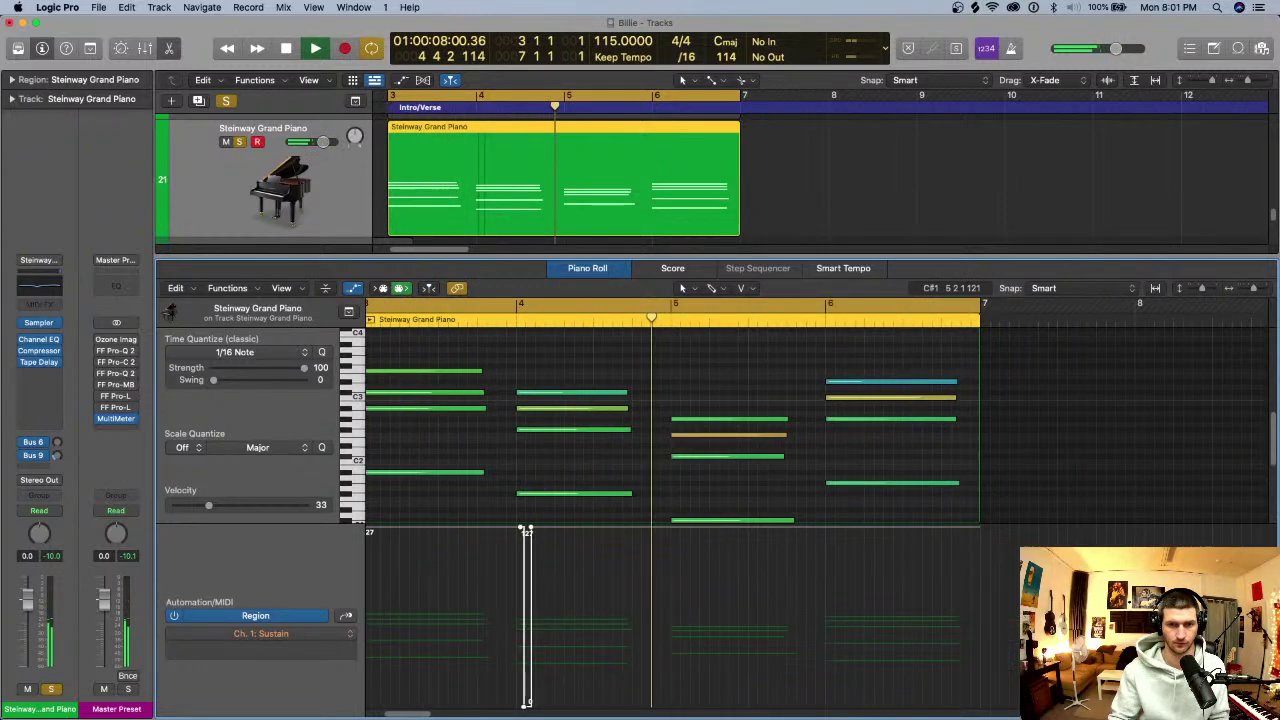
{"action": "key", "text": "space"}
{"action": "scroll", "coordinate": [705, 535], "scroll_direction": "left", "scroll_amount": 3}
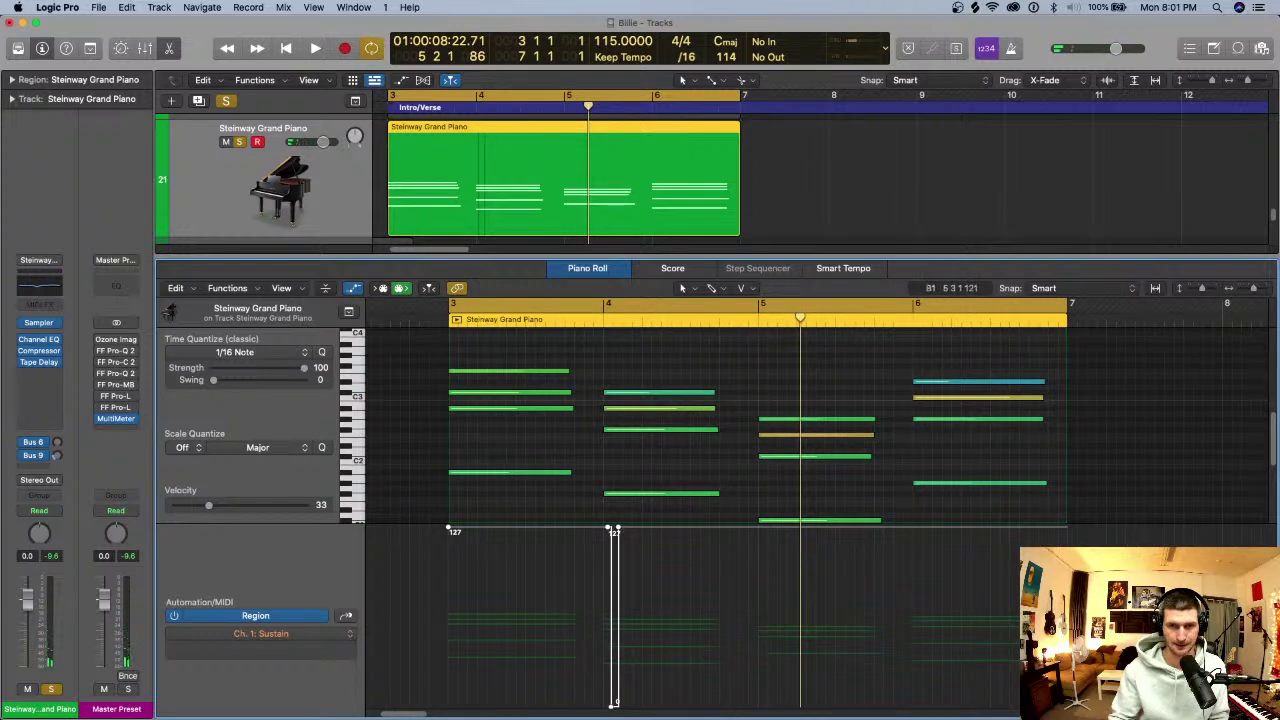
- Set the cycle range to bars 4 through 7 and play the piano part within it
{"action": "left_click", "coordinate": [620, 304]}
{"action": "left_click_drag", "start_coordinate": [620, 304], "coordinate": [1082, 304]}
{"action": "key", "text": "space"}
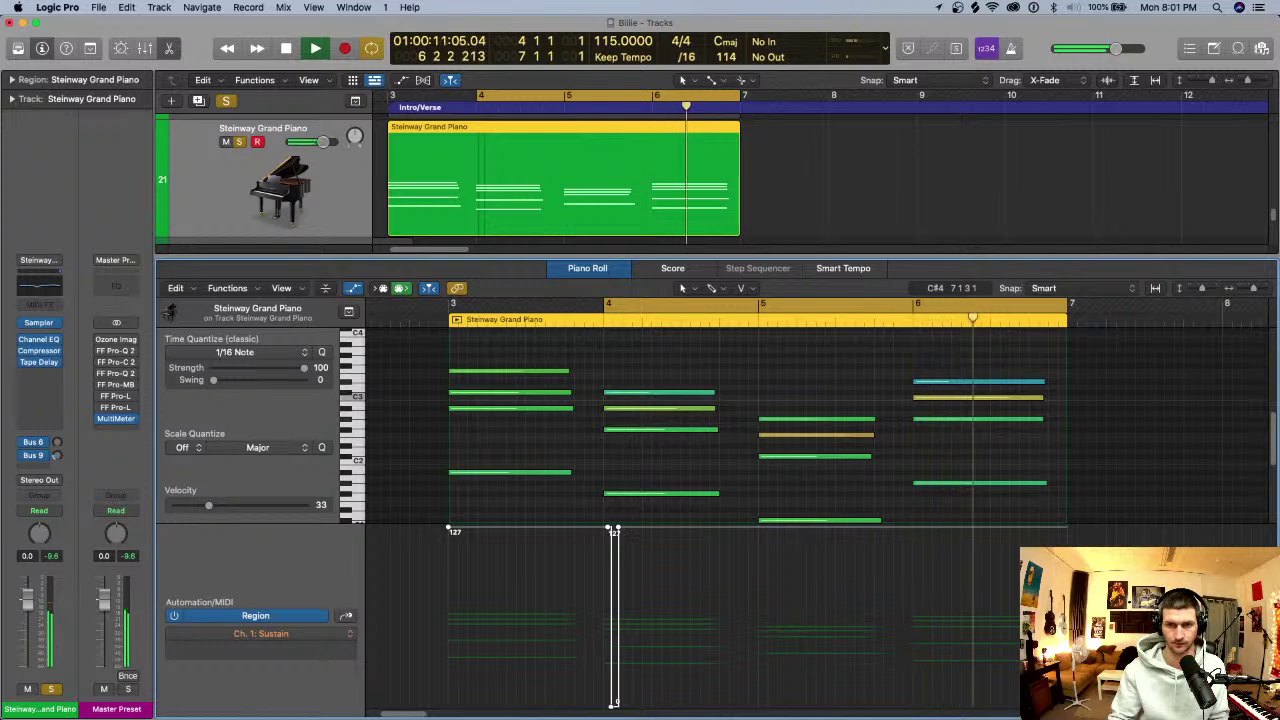
{"action": "key", "text": "space"}
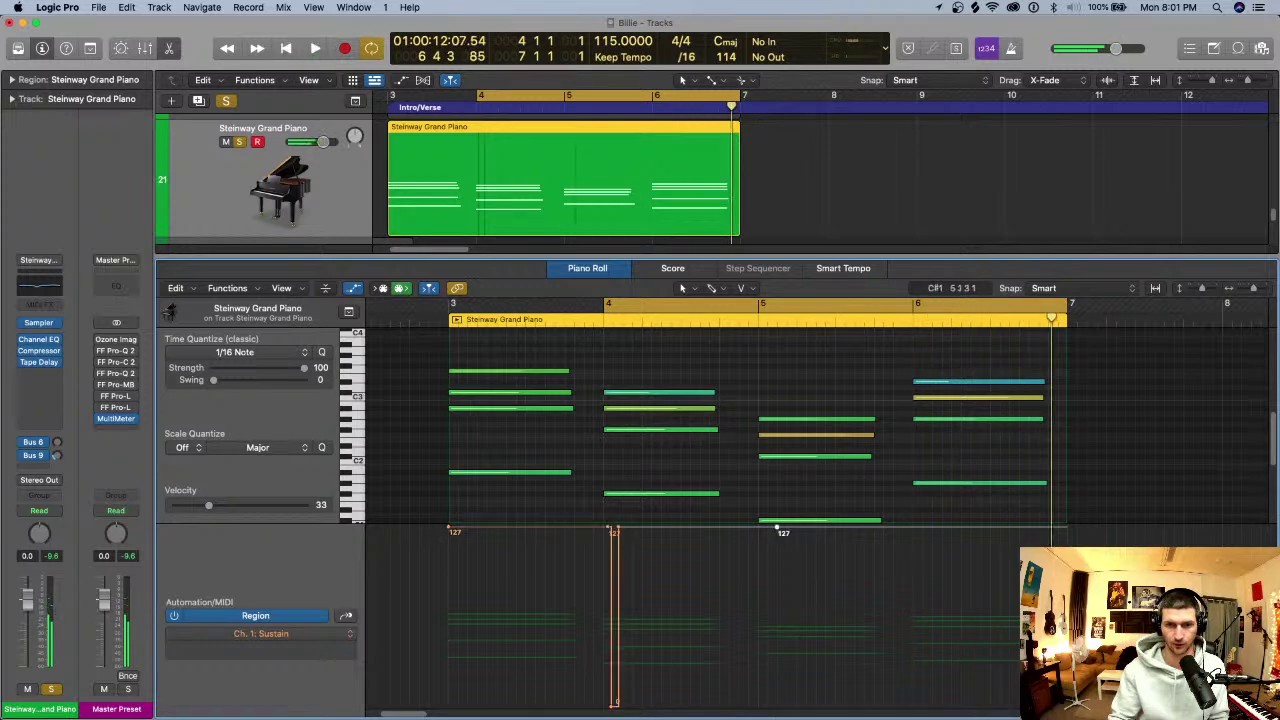
- Add brief Sustain releases just after bars 5 and 6, each dropping from 127 to 0 and returning to 127
{"action": "mouse_move", "coordinate": [777, 528]}
{"action": "left_mouse_down"}
{"action": "mouse_move", "coordinate": [777, 700]}
{"action": "mouse_move", "coordinate": [765, 700]}
{"action": "mouse_move", "coordinate": [772, 528]}
{"action": "left_mouse_up"}
{"action": "left_click", "coordinate": [921, 527]}
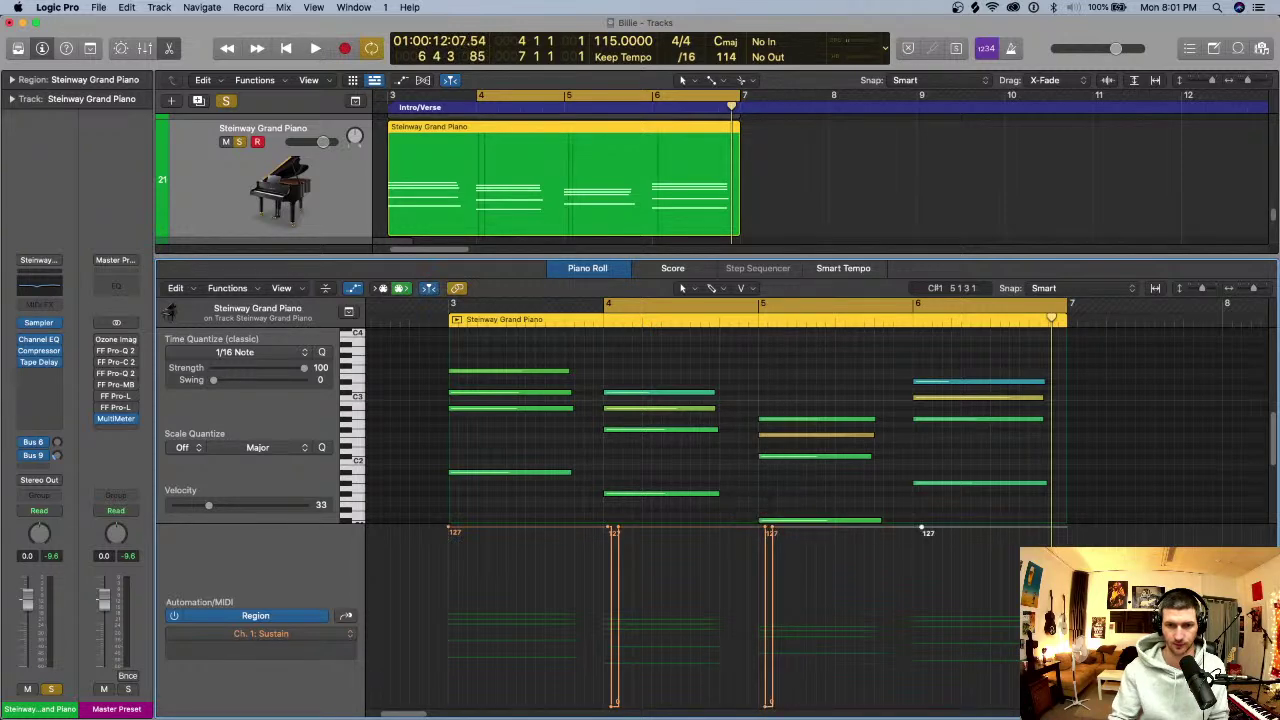
{"action": "left_click", "coordinate": [932, 527]}
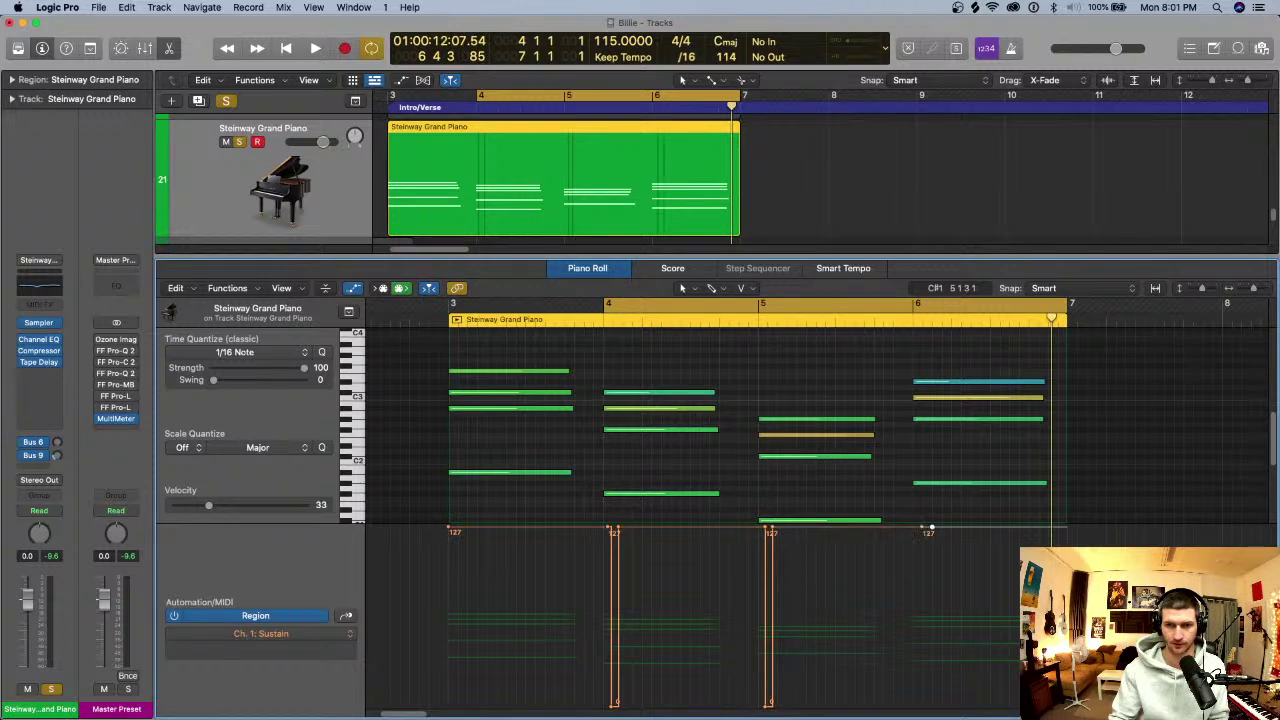
{"action": "left_click_drag", "start_coordinate": [921, 527], "coordinate": [916, 701]}
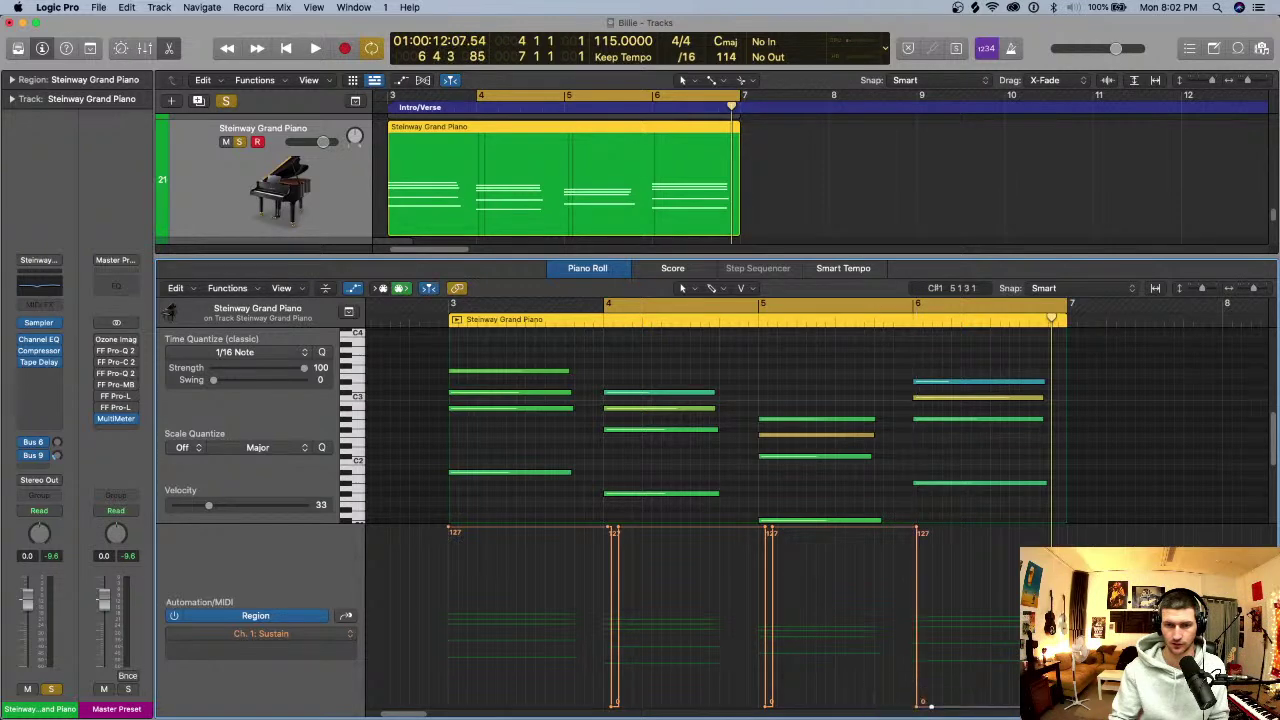
{"action": "left_click", "coordinate": [932, 527]}
{"action": "mouse_move", "coordinate": [932, 527]}
{"action": "left_mouse_down"}
{"action": "mouse_move", "coordinate": [932, 545]}
{"action": "mouse_move", "coordinate": [921, 527]}
{"action": "left_mouse_up"}
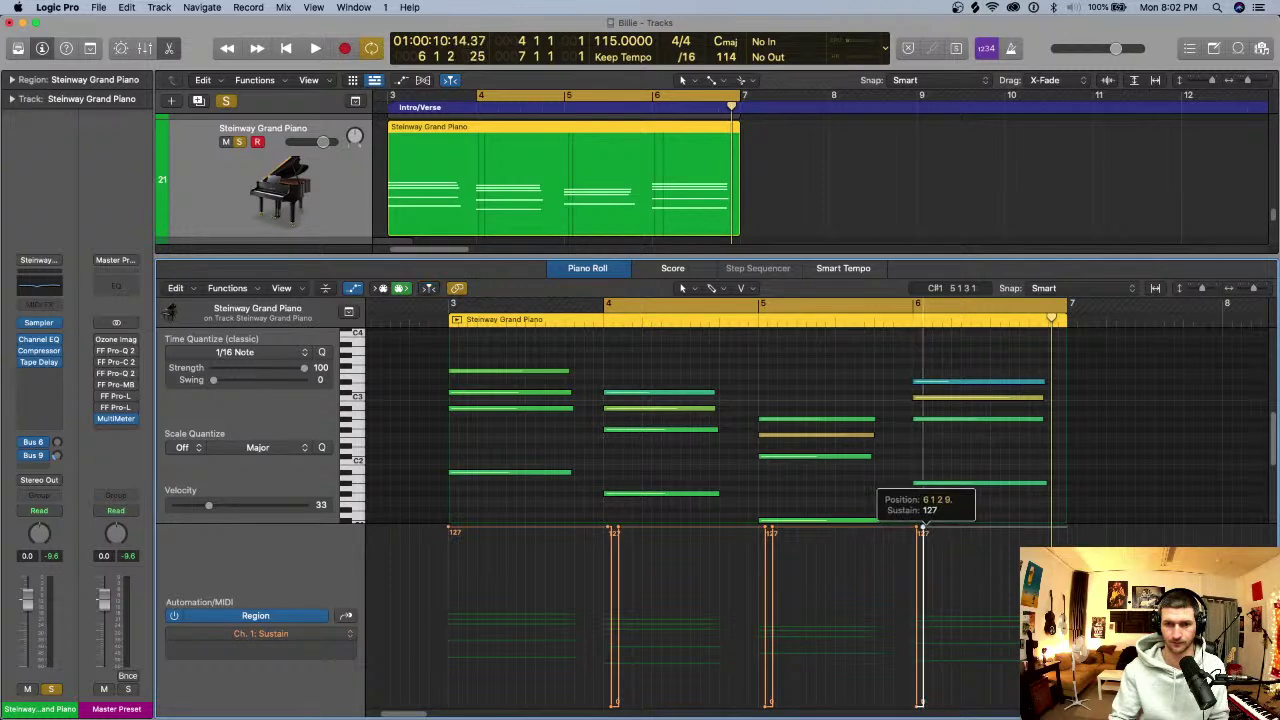
- Set the cycle range to the whole piano region, bars 3 to 7, and play it back with all Sustain releases
{"action": "key", "text": "super+u"}
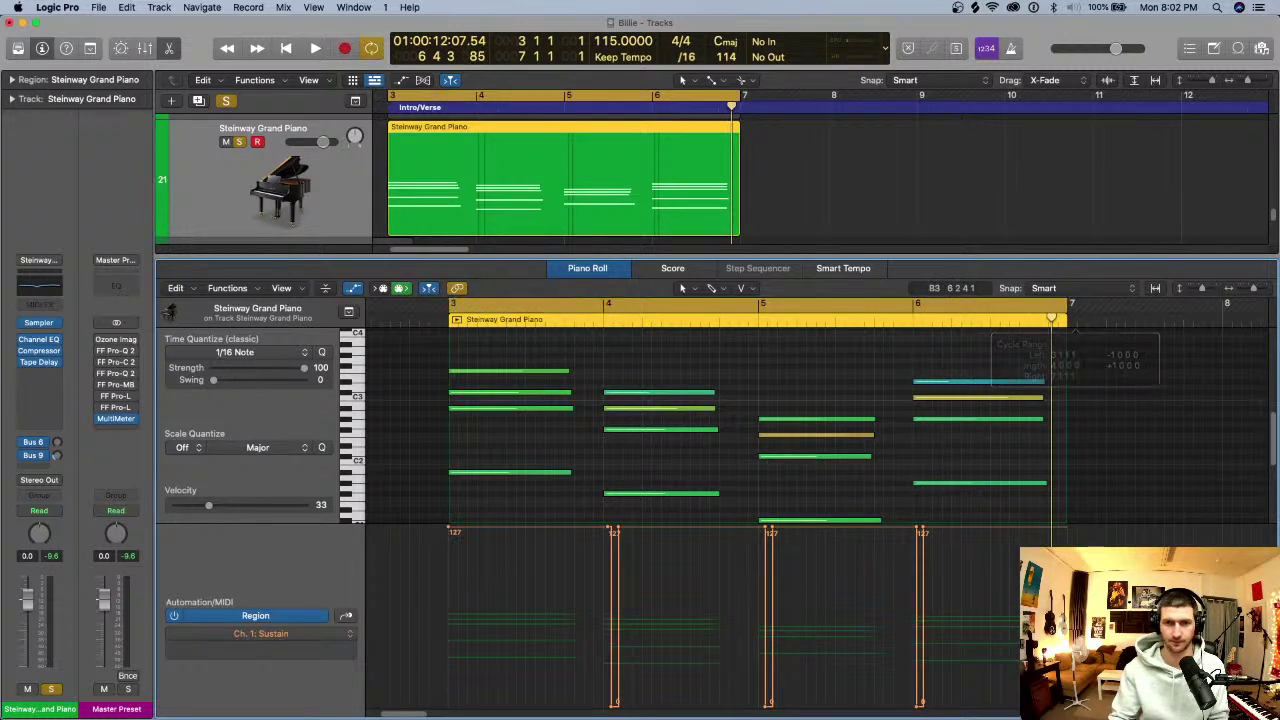
{"action": "key", "text": "space"}
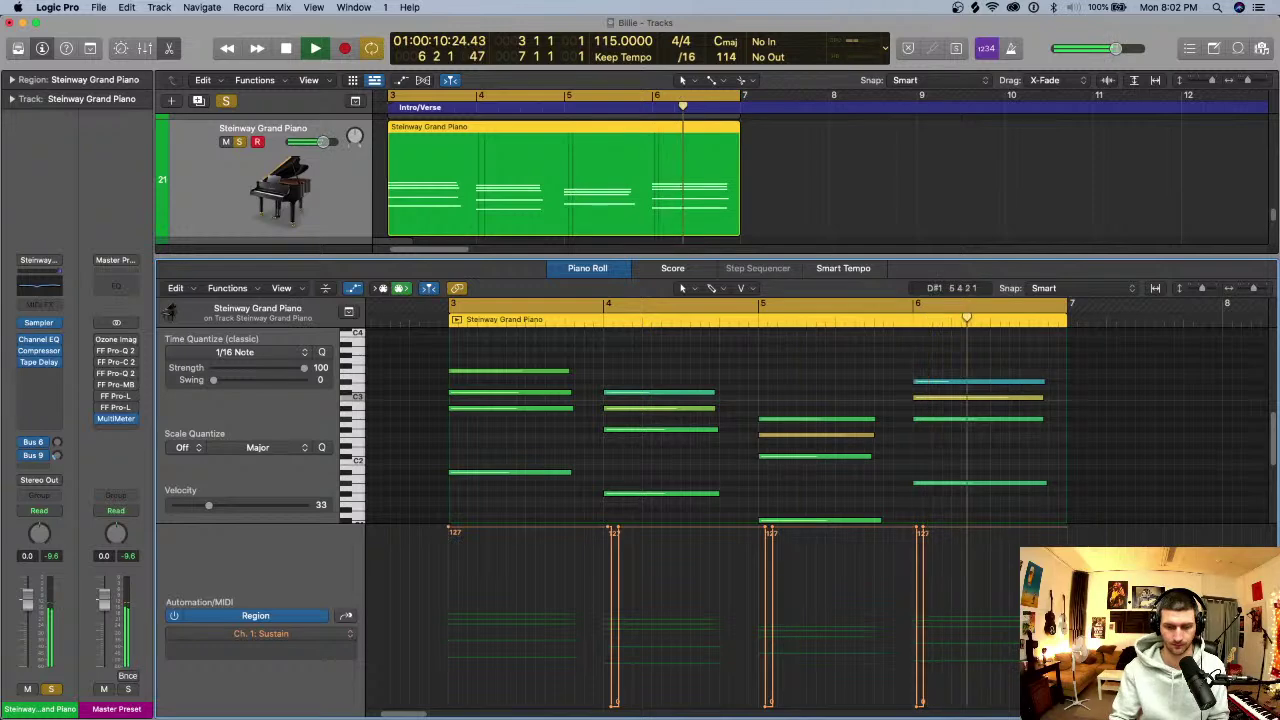
{"action": "key", "text": "space"}
- Close the Piano Roll, solo the track 20 piano, and turn off solo on the track 21 piano
{"action": "key", "text": "e"}
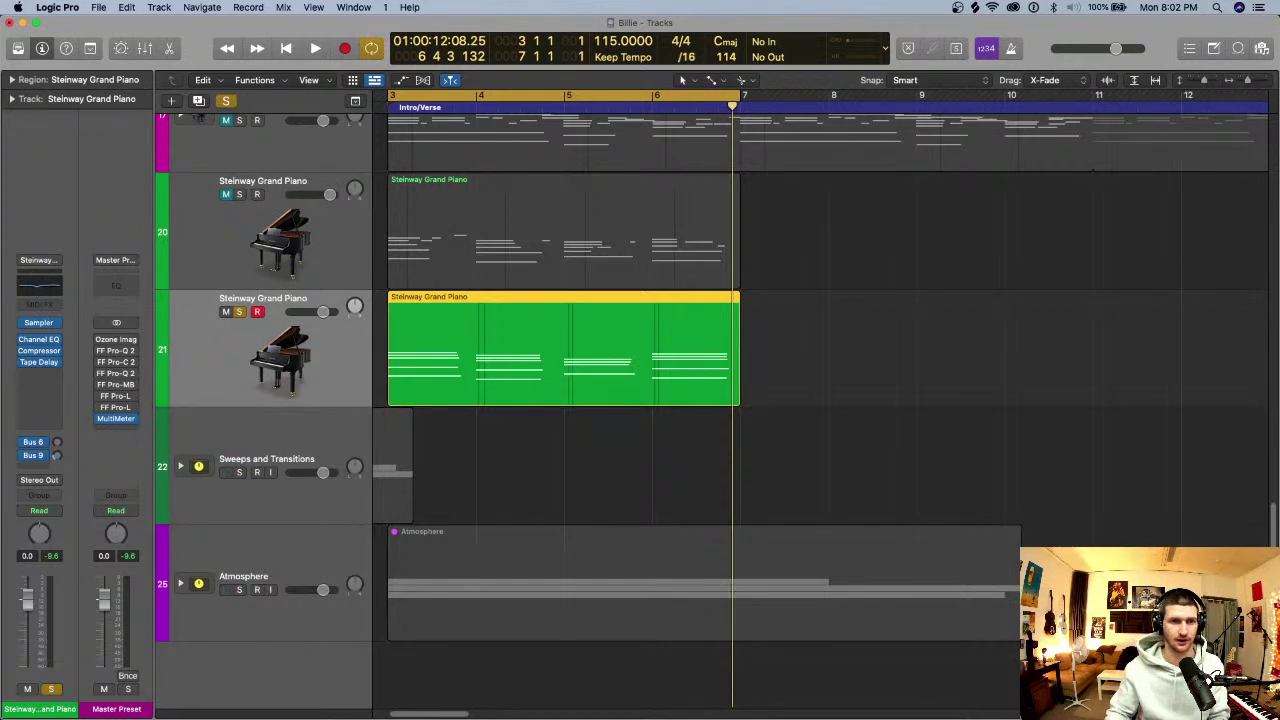
{"action": "scroll", "coordinate": [820, 400], "scroll_direction": "left", "scroll_amount": 3}
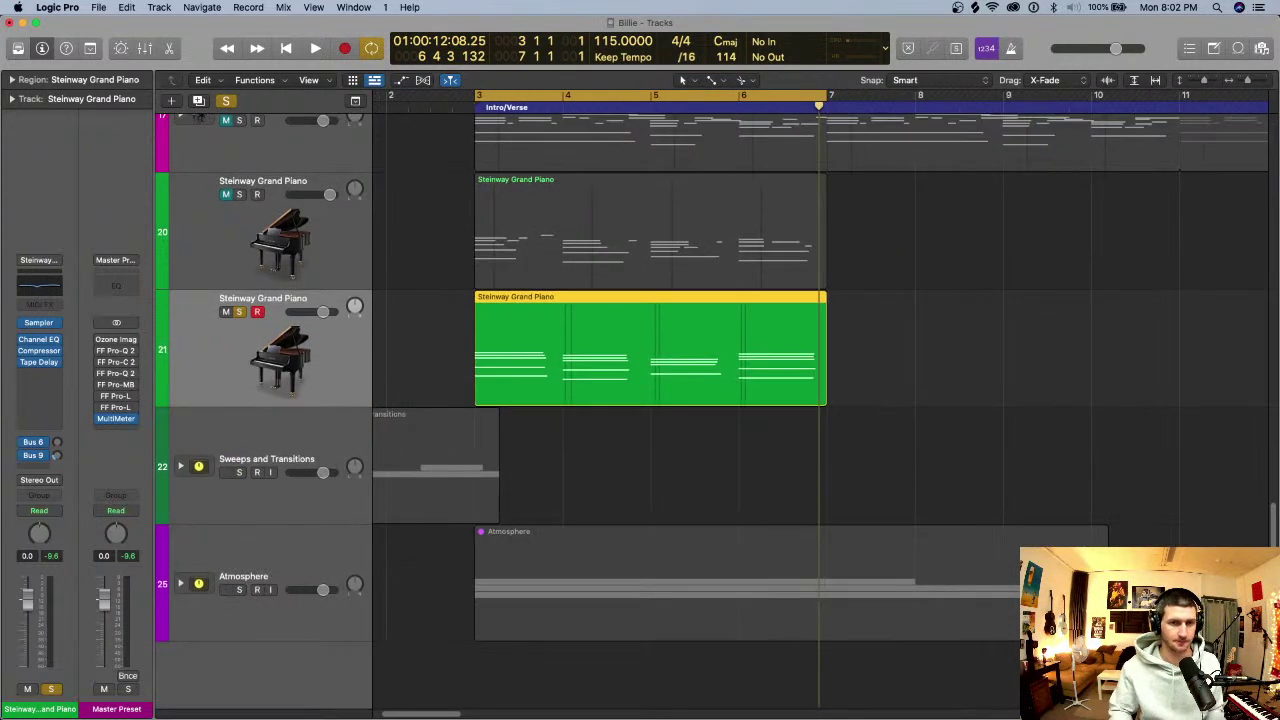
{"action": "key", "text": "Up"}
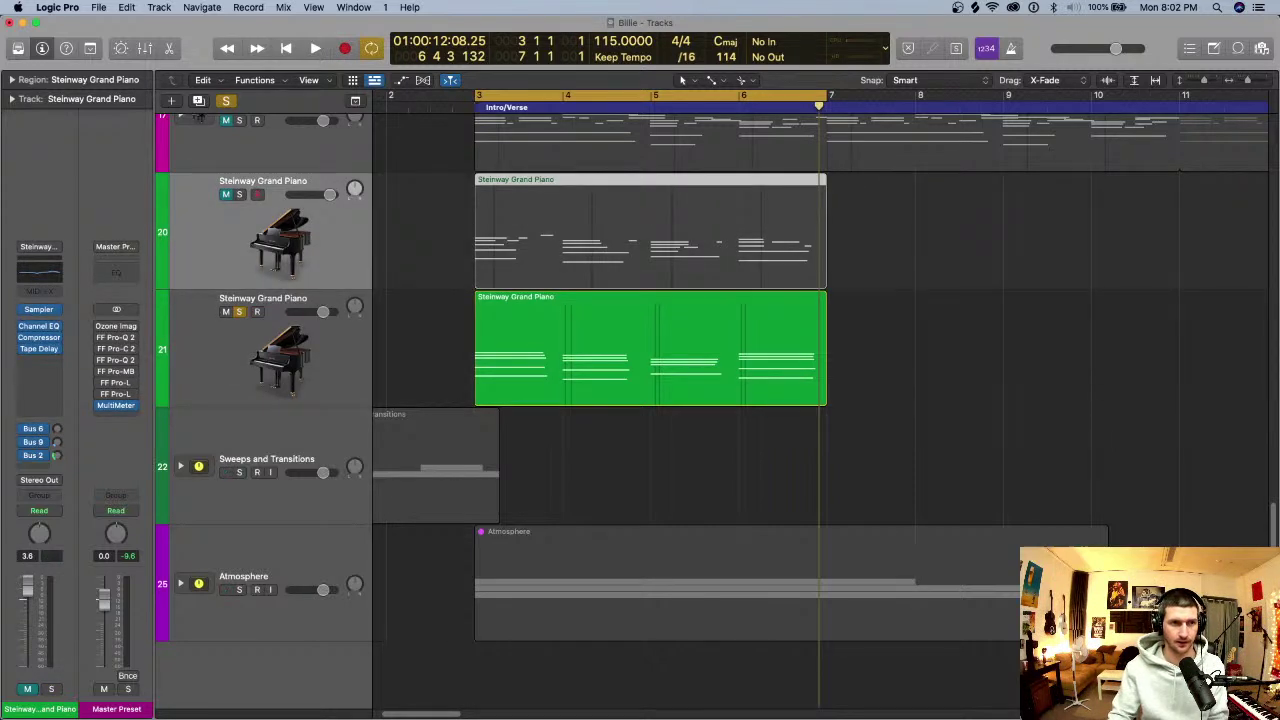
{"action": "key", "text": "s"}
{"action": "key", "text": "Down"}
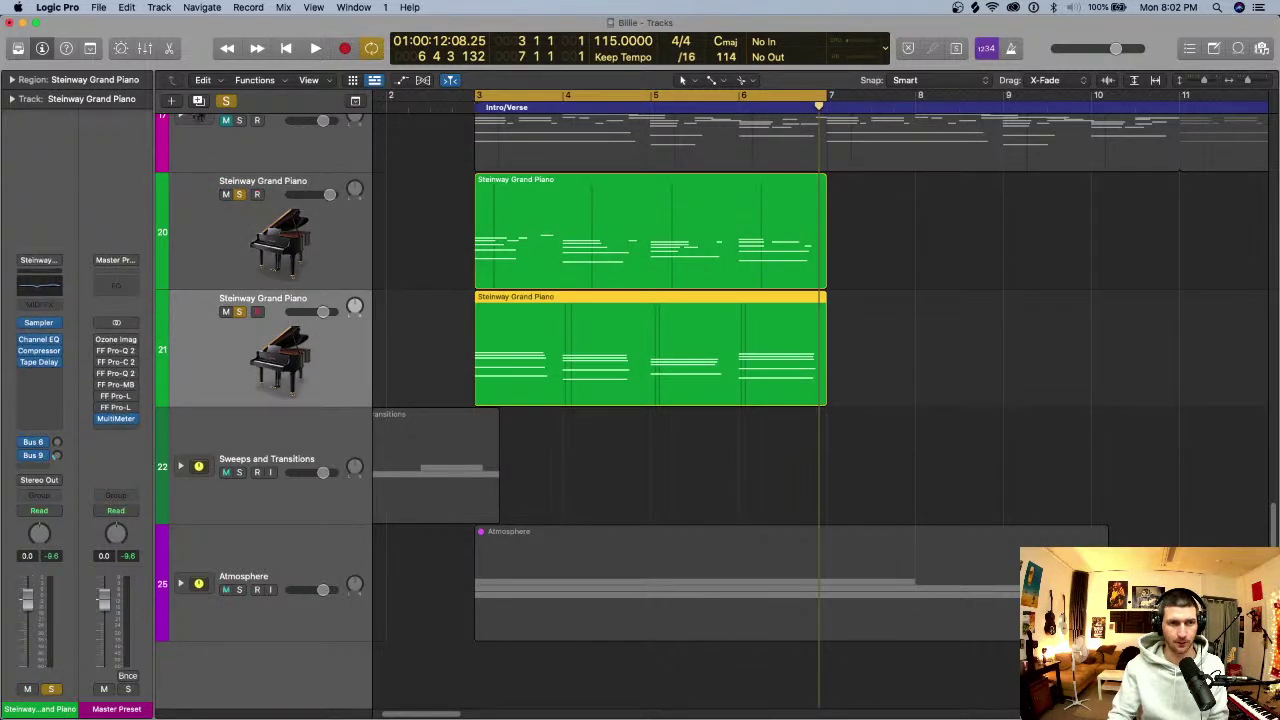
{"action": "key", "text": "s"}
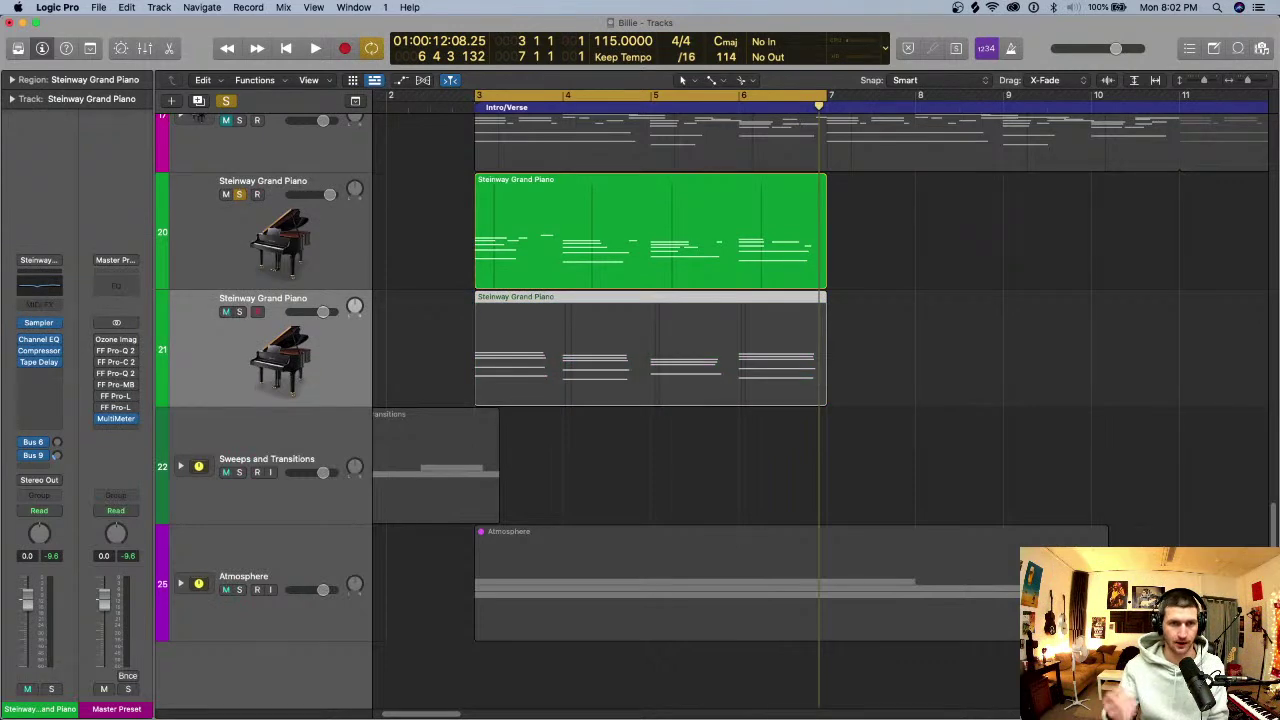
- Show the track 20 piano's notes in the Piano Roll without the automation area and move the playhead to bar 3
{"action": "key", "text": "Up"}
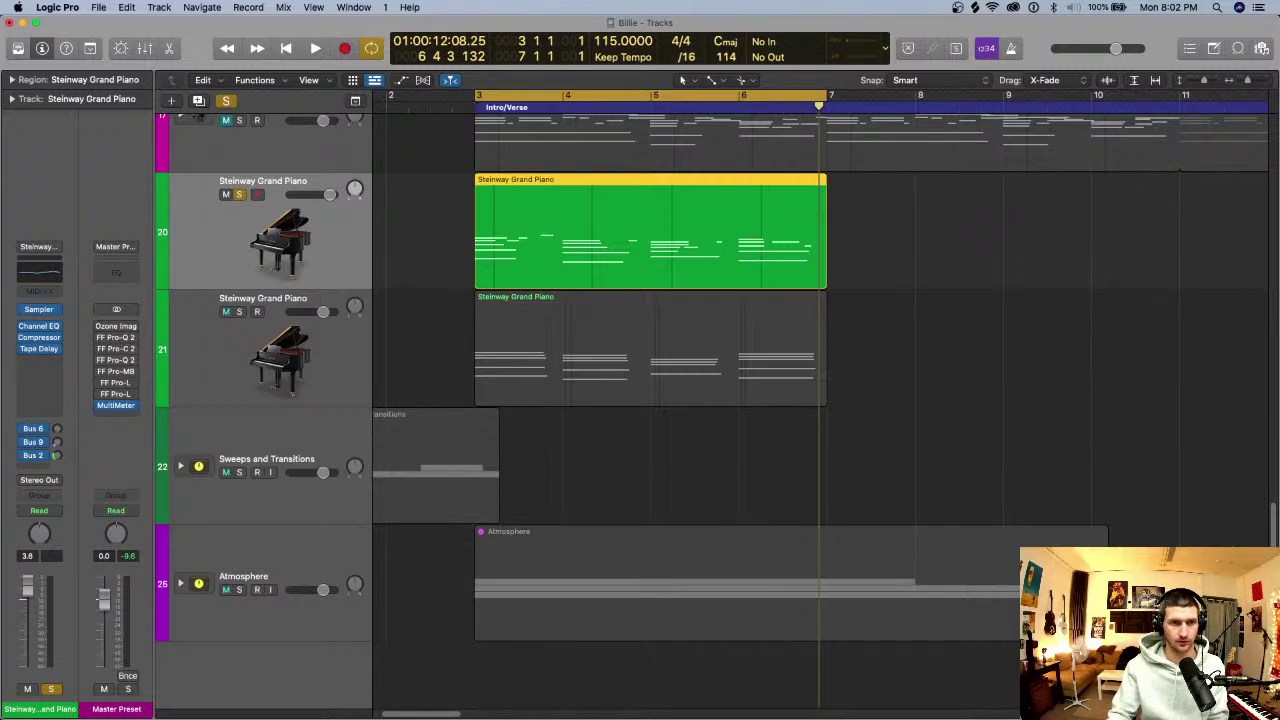
{"action": "key", "text": "p"}
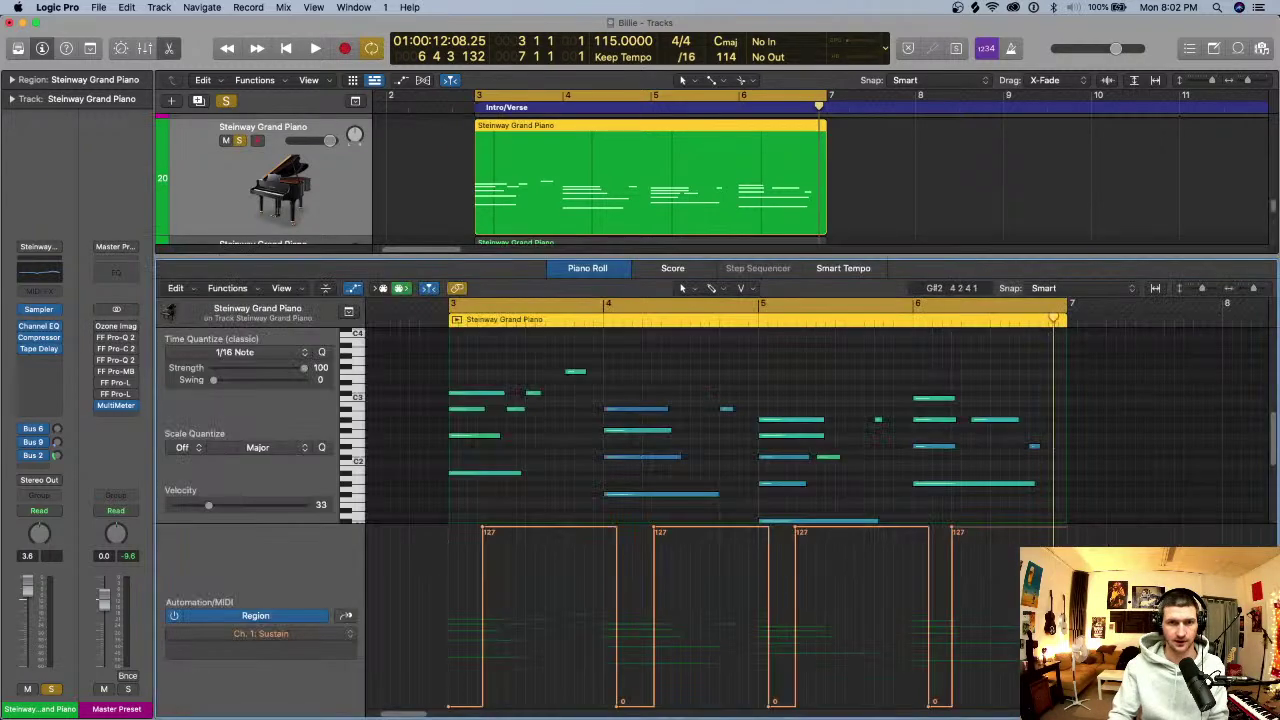
{"action": "key", "text": "a"}
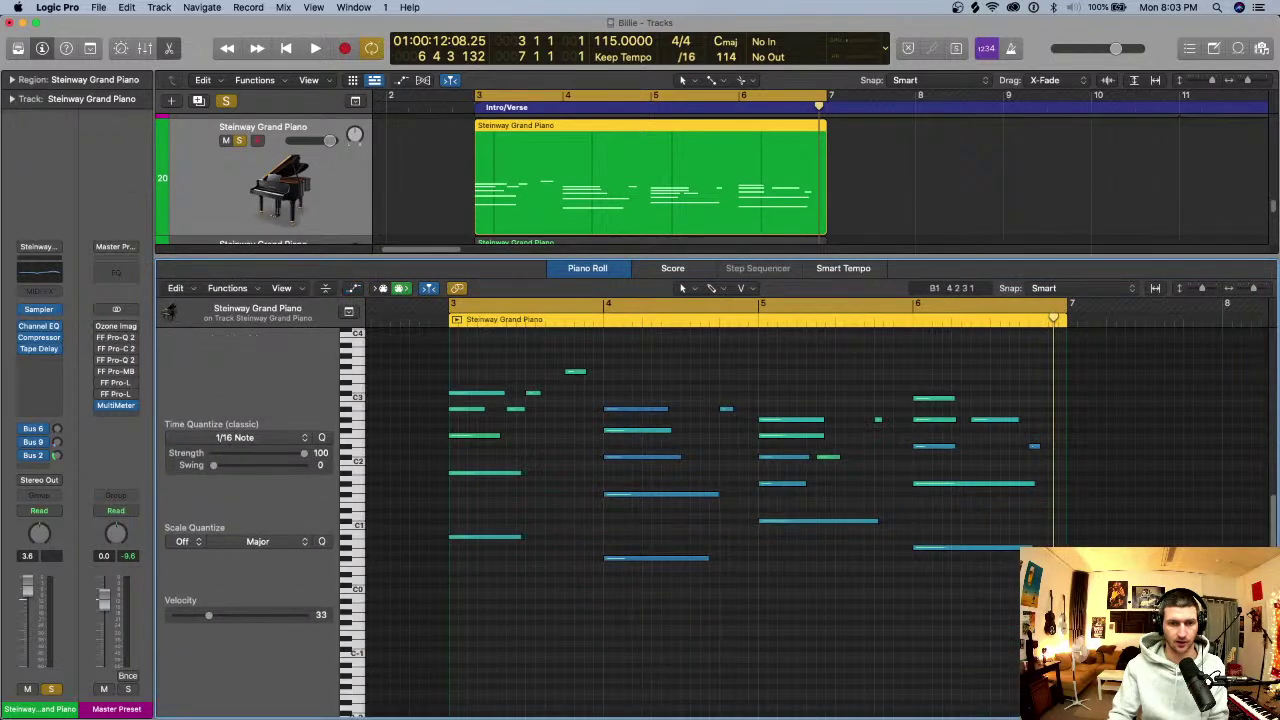
{"action": "scroll", "coordinate": [558, 469], "scroll_direction": "up", "scroll_amount": 2}
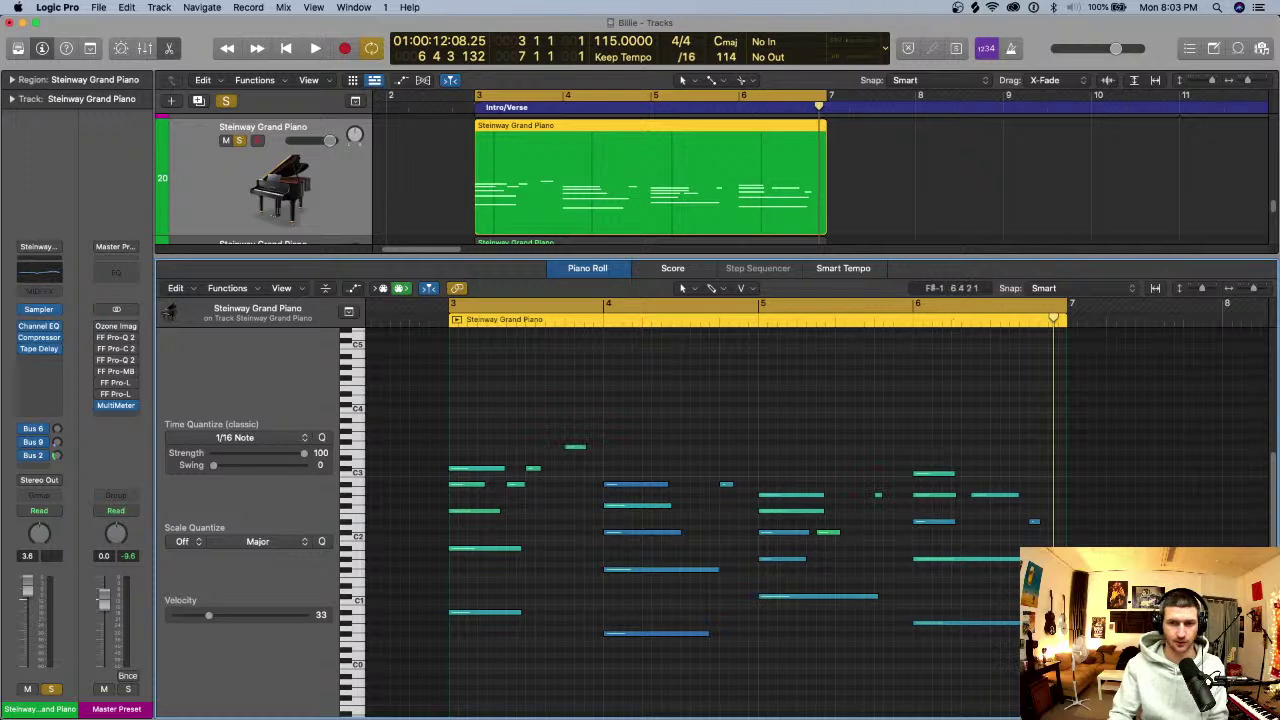
{"action": "left_click_drag", "start_coordinate": [1053, 319], "coordinate": [449, 319]}
{"action": "scroll", "coordinate": [462, 338], "scroll_direction": "down", "scroll_amount": 2}
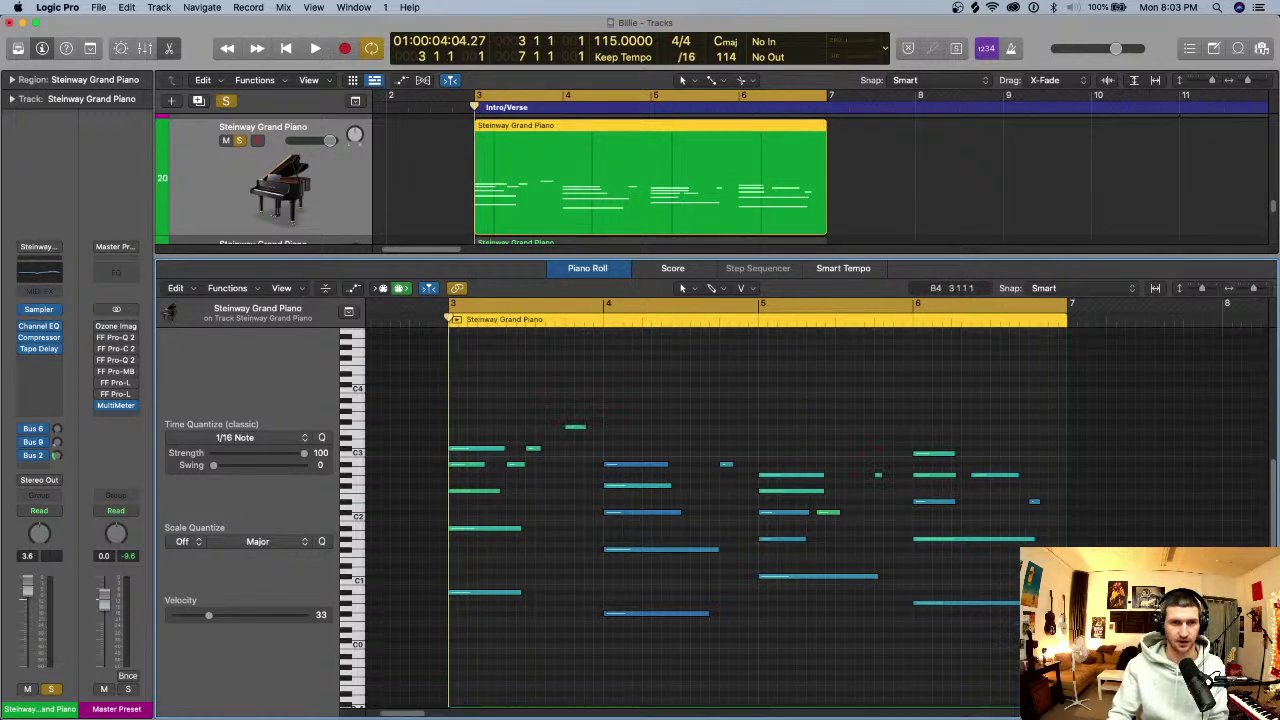
- Open the track 21 piano region in the Piano Roll and look over its four block chords
{"action": "key", "text": "p"}
{"action": "double_click", "coordinate": [555, 326]}
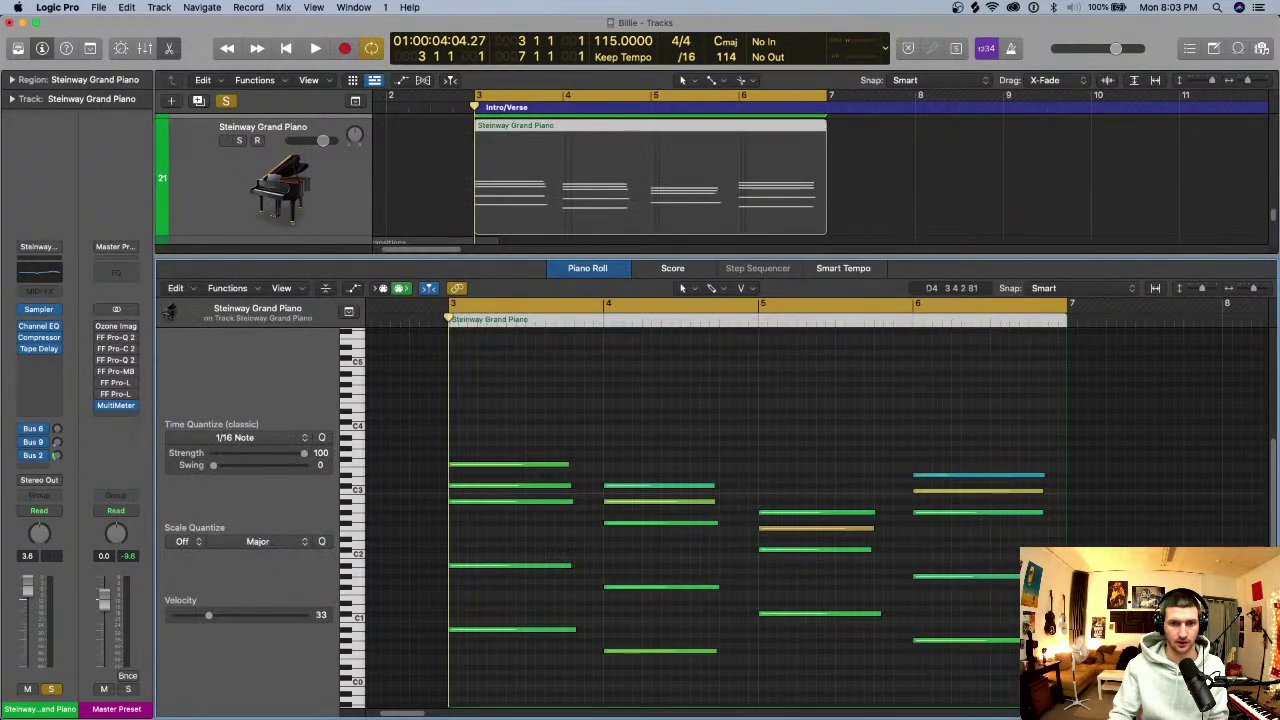
{"action": "scroll", "coordinate": [516, 380], "scroll_direction": "down", "scroll_amount": 5}
{"action": "left_click_drag", "start_coordinate": [1034, 658], "coordinate": [512, 380]}
{"action": "left_click", "coordinate": [538, 348]}
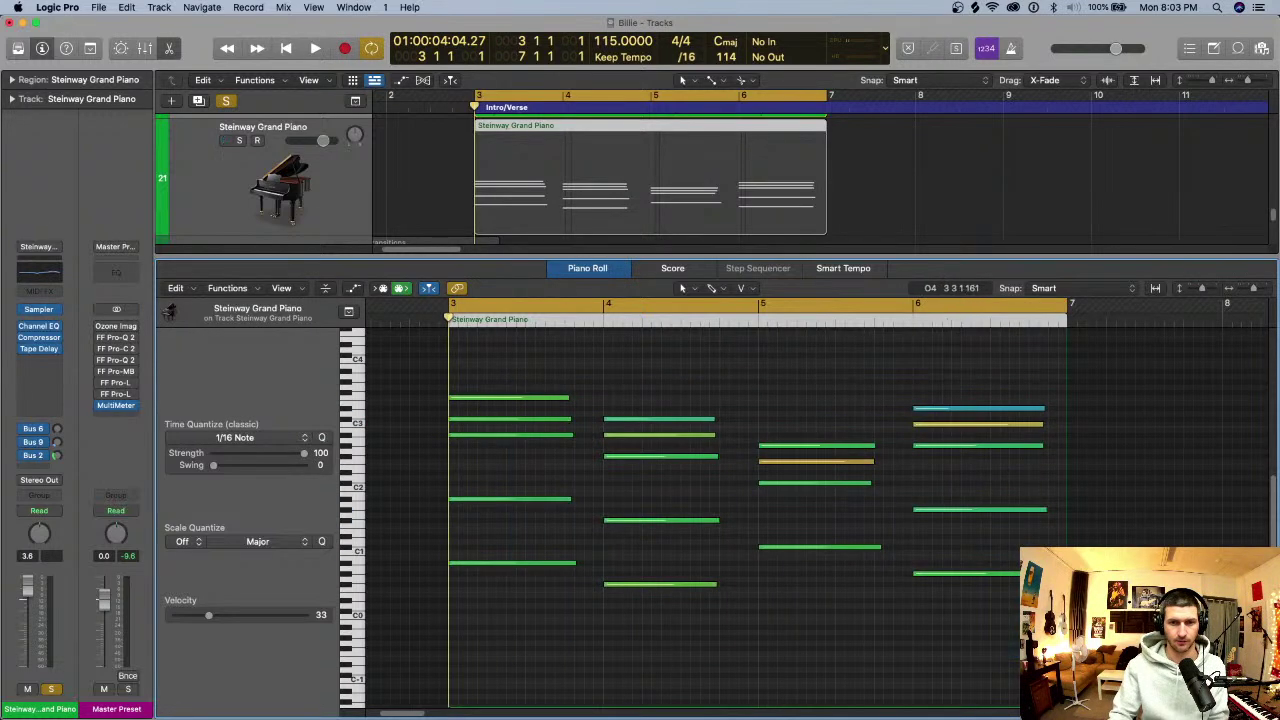
{"action": "scroll", "coordinate": [700, 500], "scroll_direction": "up", "scroll_amount": 4}
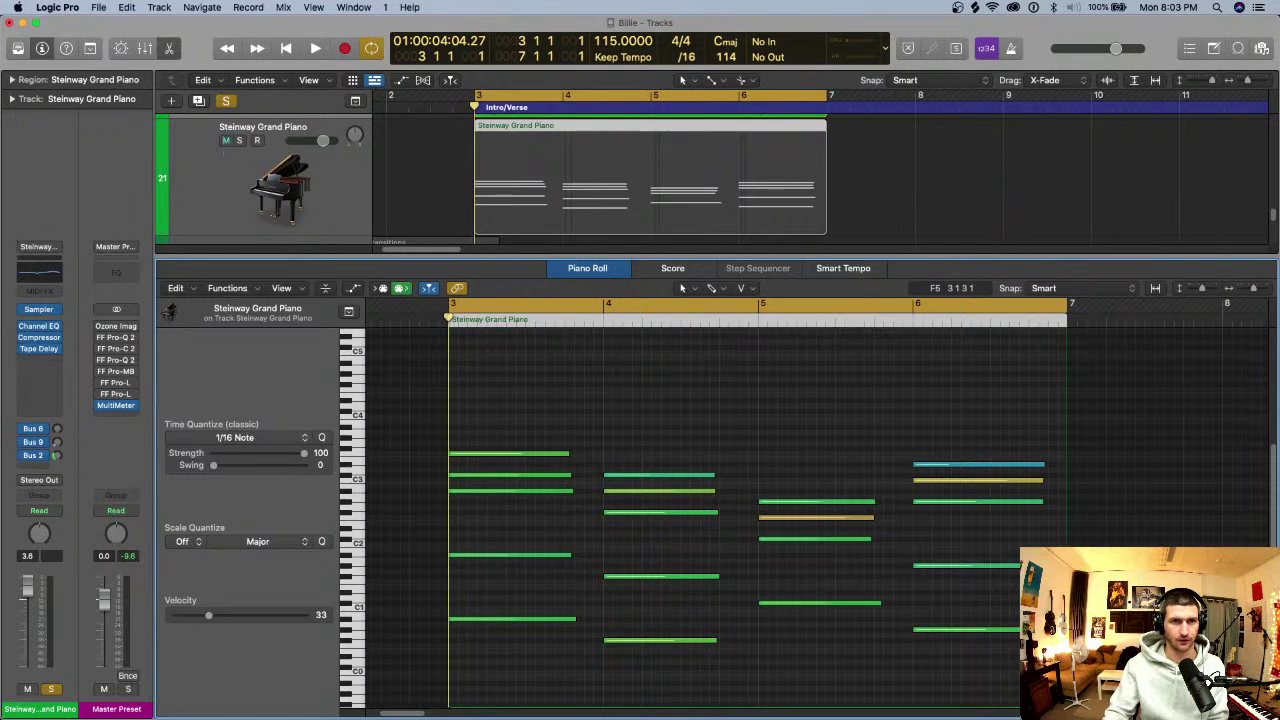
{"action": "mouse_move", "coordinate": [448, 318]}
{"action": "left_mouse_down"}
{"action": "mouse_move", "coordinate": [1060, 318]}
{"action": "mouse_move", "coordinate": [459, 318]}
{"action": "left_mouse_up"}
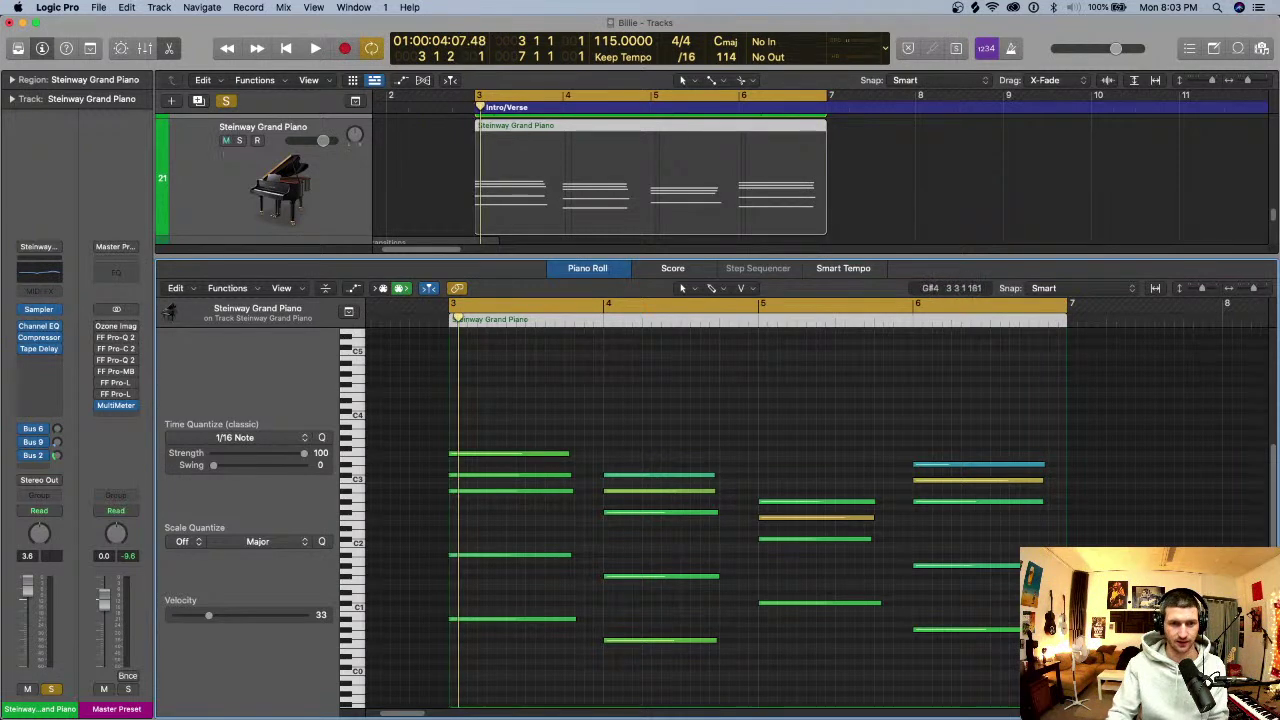
{"action": "left_click_drag", "start_coordinate": [490, 378], "coordinate": [556, 640]}
{"action": "left_click", "coordinate": [539, 603]}
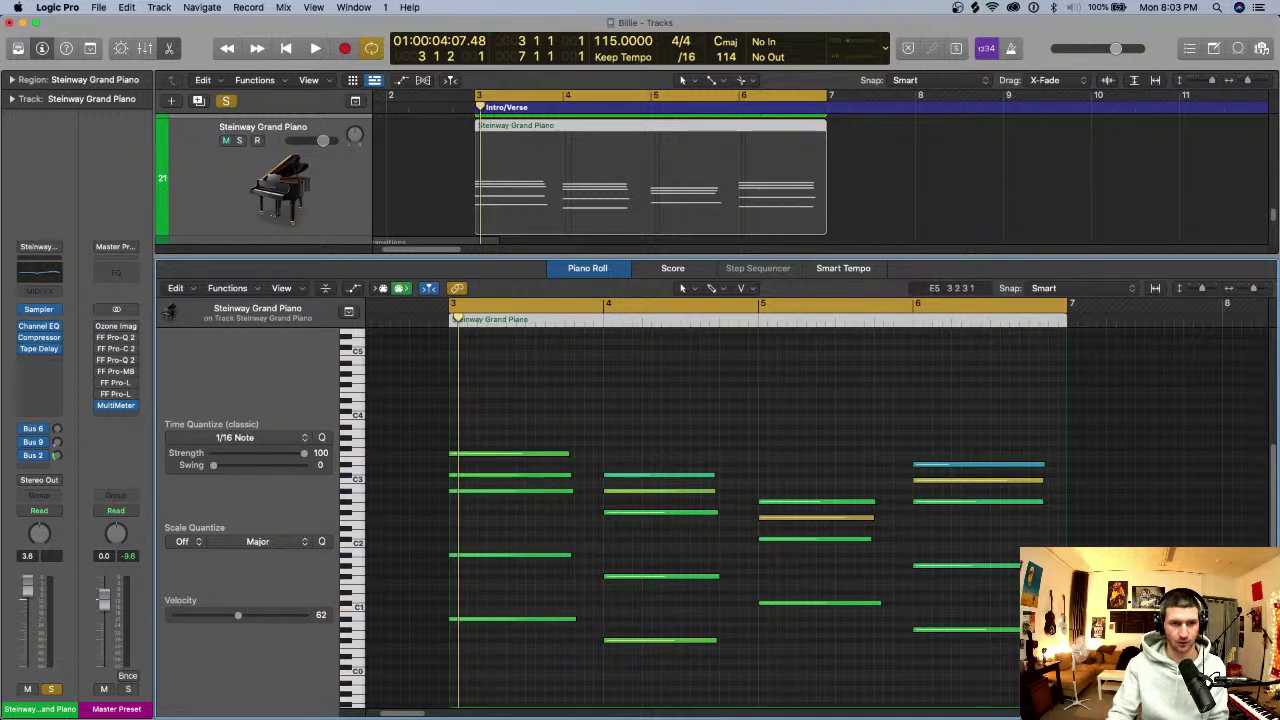
{"action": "key", "text": "c"}
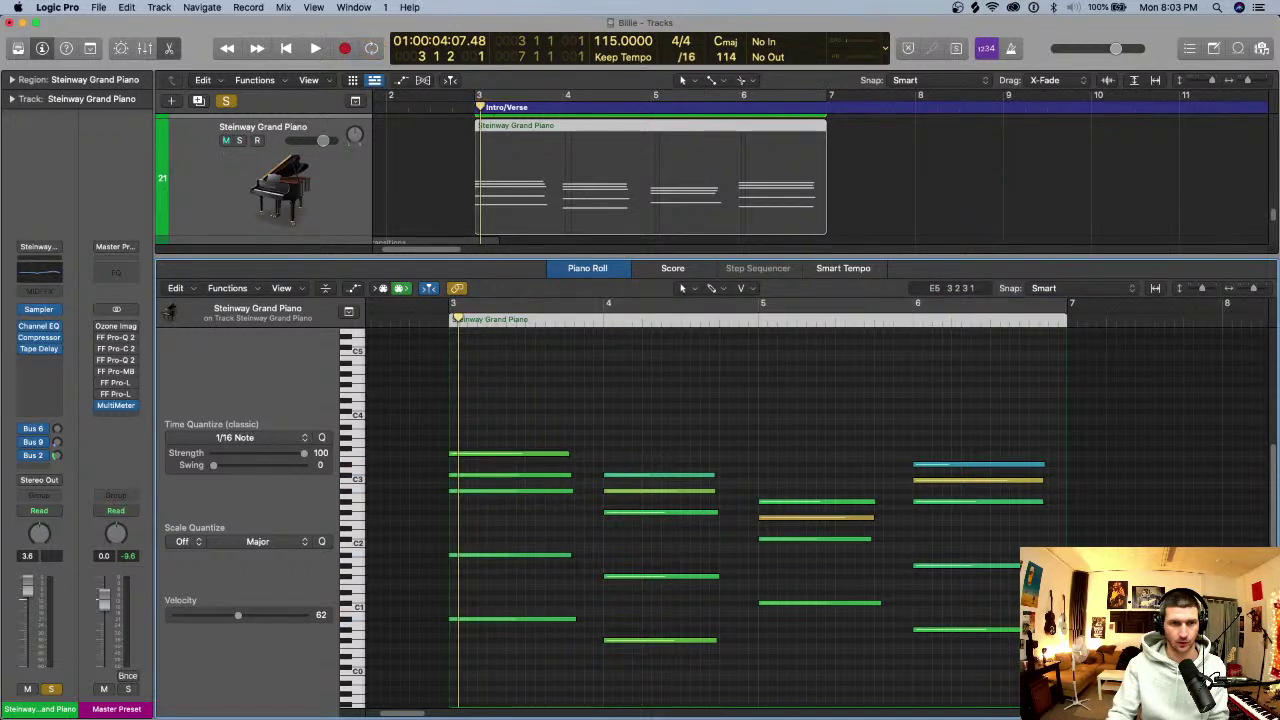
{"action": "key", "text": "c"}
{"action": "scroll", "coordinate": [960, 340], "scroll_direction": "down", "scroll_amount": 3}
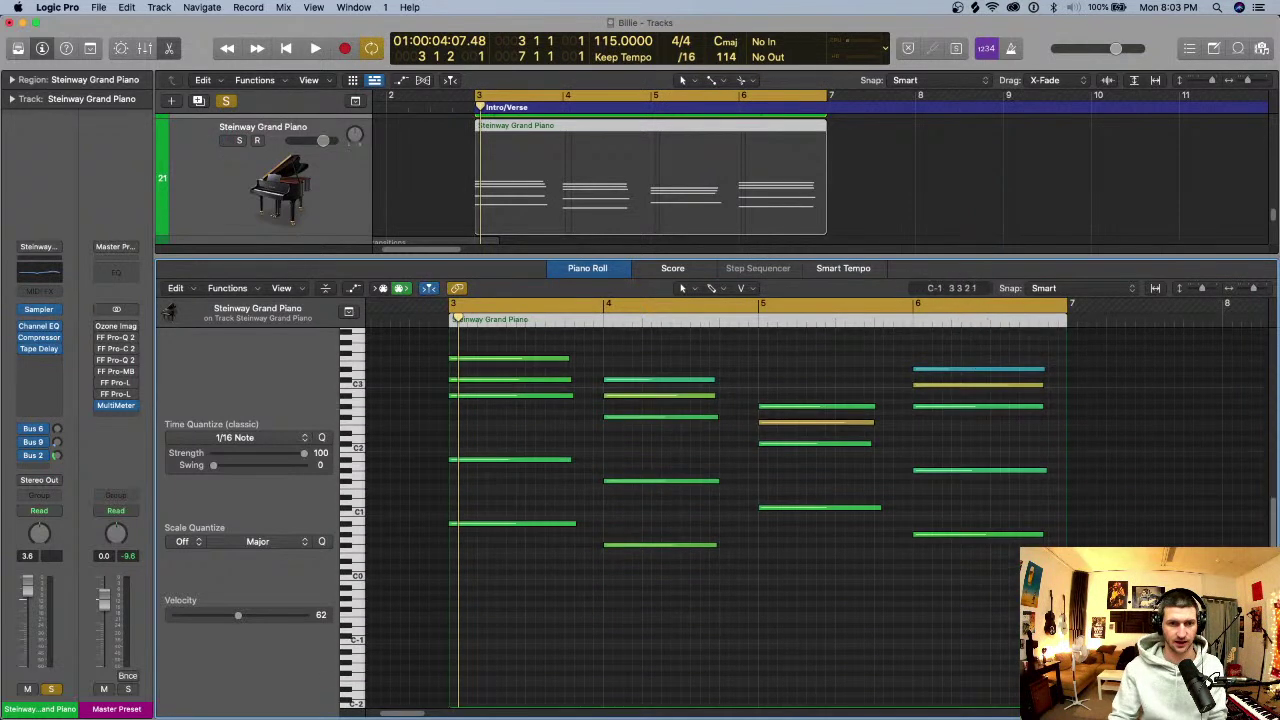
- Solo the track 21 piano and lower the velocity of the five selected notes in its bar 3 chord to 55
{"action": "left_click", "coordinate": [539, 523]}
{"action": "left_click_drag", "start_coordinate": [505, 604], "coordinate": [536, 331]}
{"action": "left_click", "coordinate": [239, 141]}
{"action": "left_click_drag", "start_coordinate": [554, 680], "coordinate": [514, 341]}
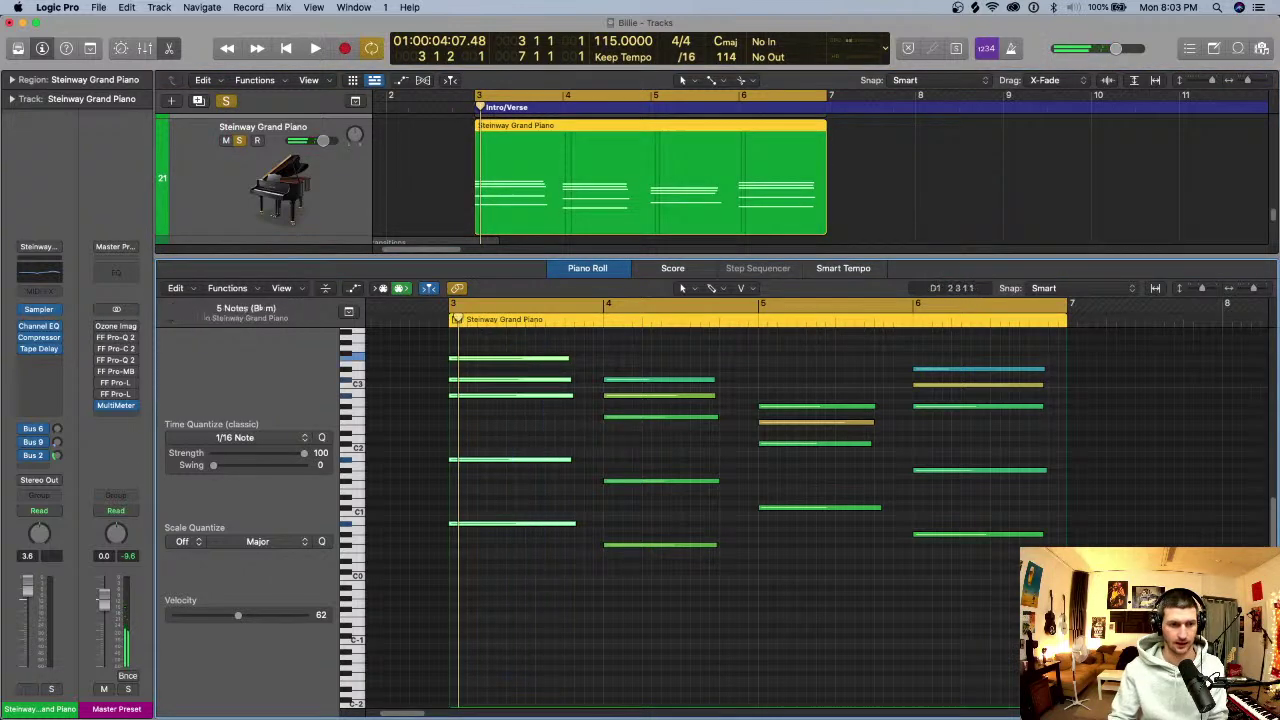
{"action": "mouse_move", "coordinate": [238, 614]}
{"action": "left_mouse_down"}
{"action": "mouse_move", "coordinate": [302, 614]}
{"action": "mouse_move", "coordinate": [175, 614]}
{"action": "mouse_move", "coordinate": [250, 614]}
{"action": "mouse_move", "coordinate": [229, 614]}
{"action": "left_mouse_up"}
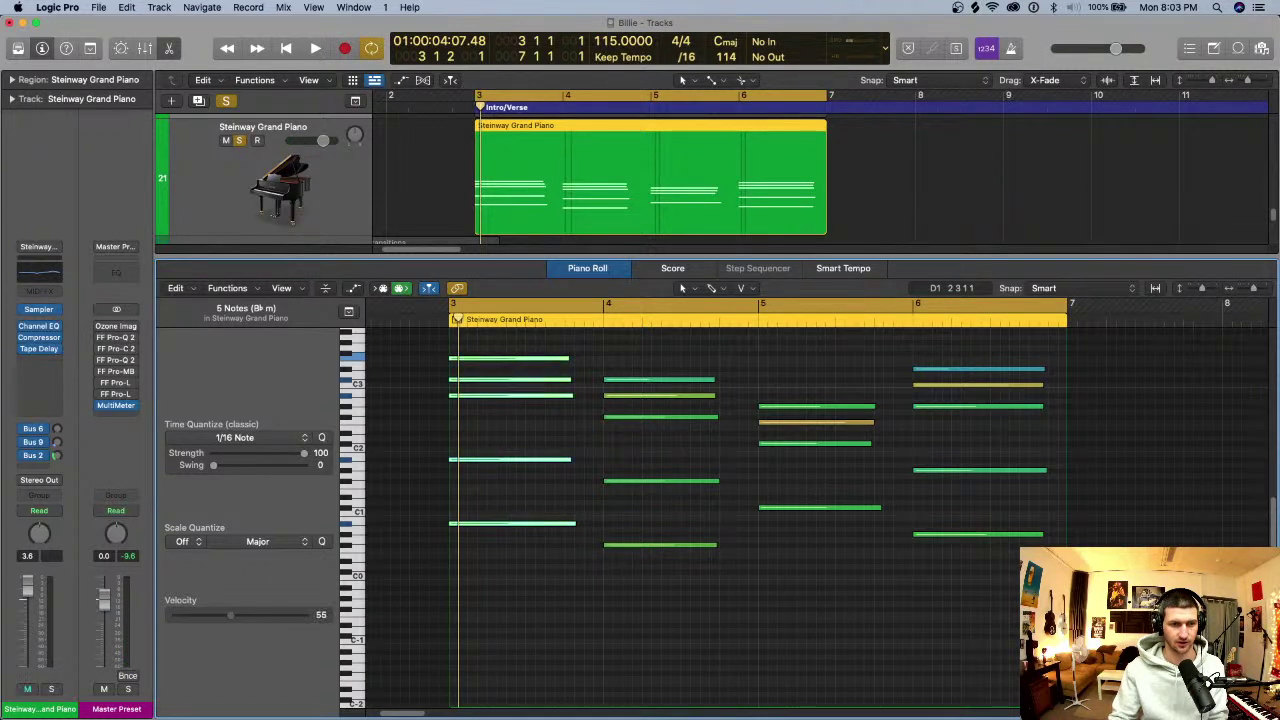
- Keep the Velocity Tool as the alternate editing tool and set the velocity of the bar 3 chord's top note to 83
{"action": "left_click", "coordinate": [562, 482]}
{"action": "scroll", "coordinate": [562, 482], "scroll_direction": "up", "scroll_amount": 2}
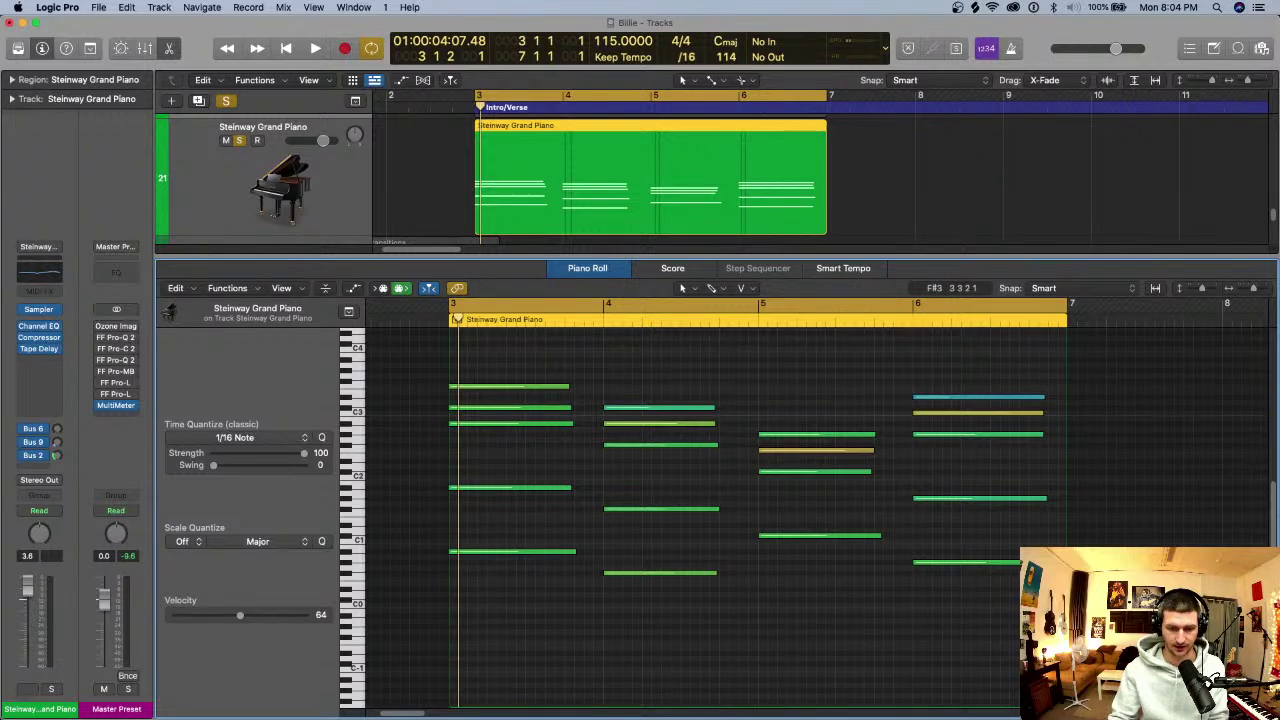
{"action": "left_click", "coordinate": [539, 386]}
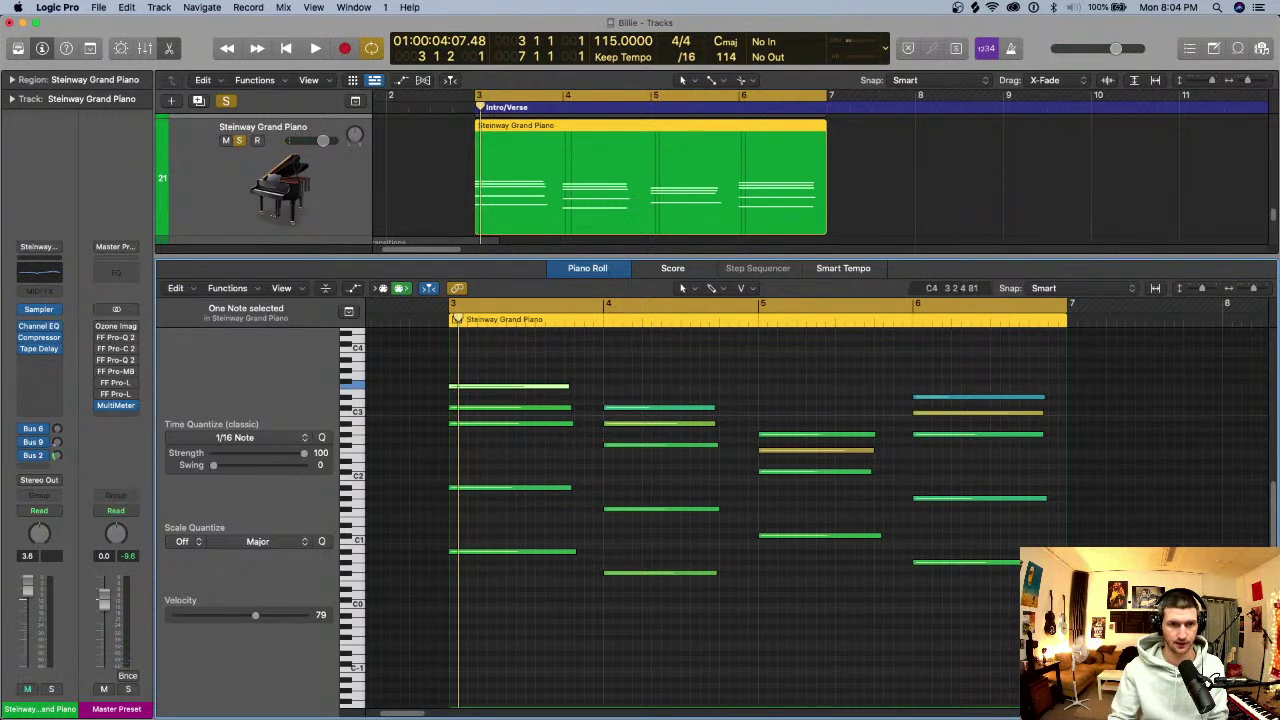
{"action": "left_click", "coordinate": [744, 288]}
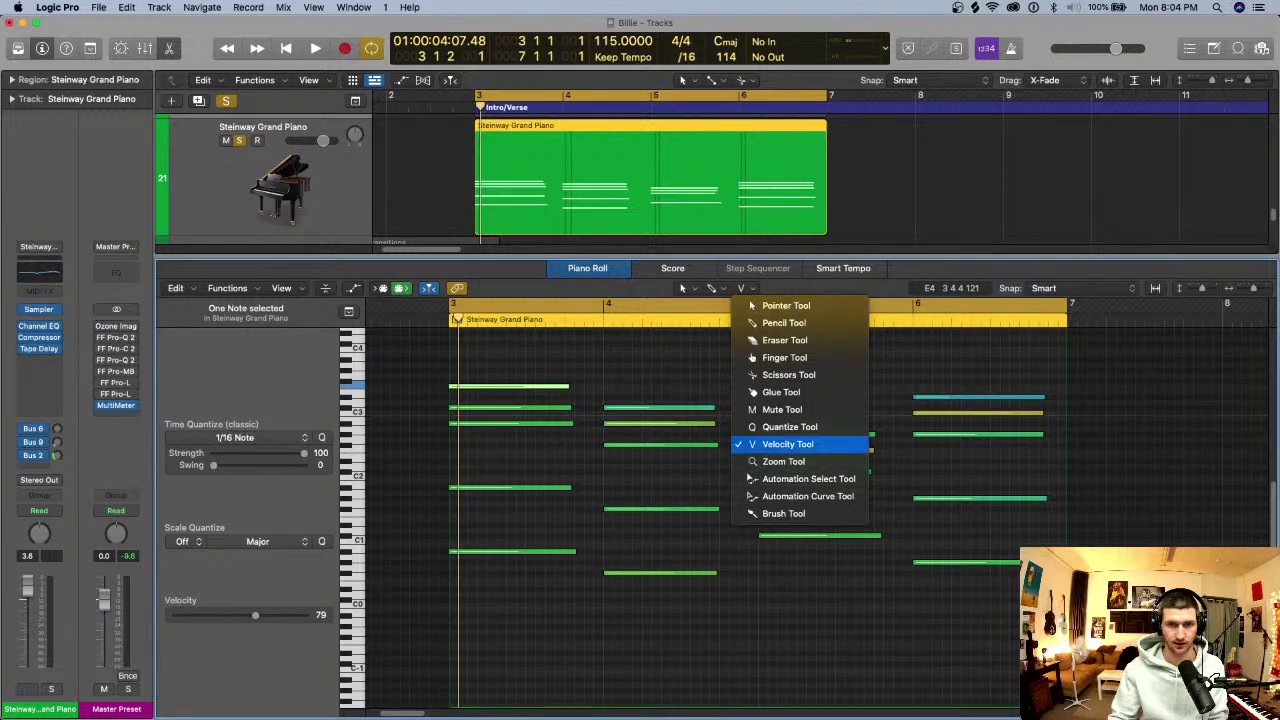
{"action": "left_click", "coordinate": [788, 444]}
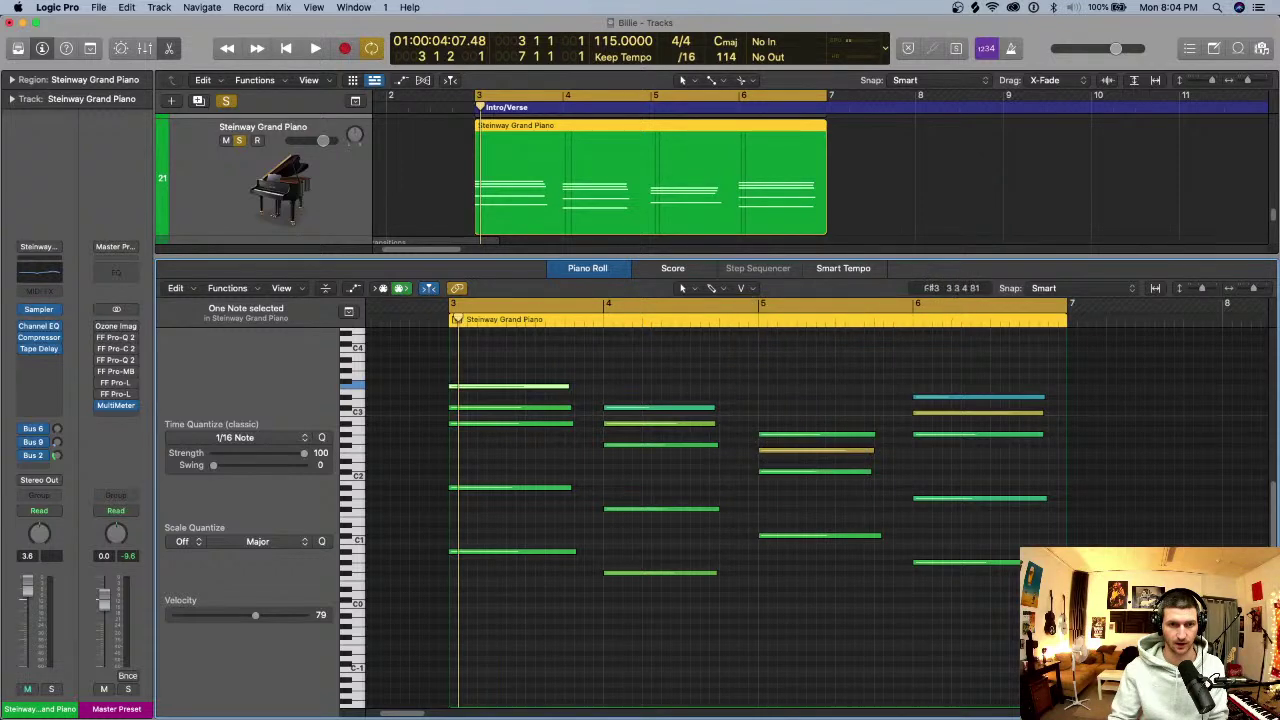
{"action": "left_click_drag", "start_coordinate": [520, 386], "coordinate": [556, 406]}
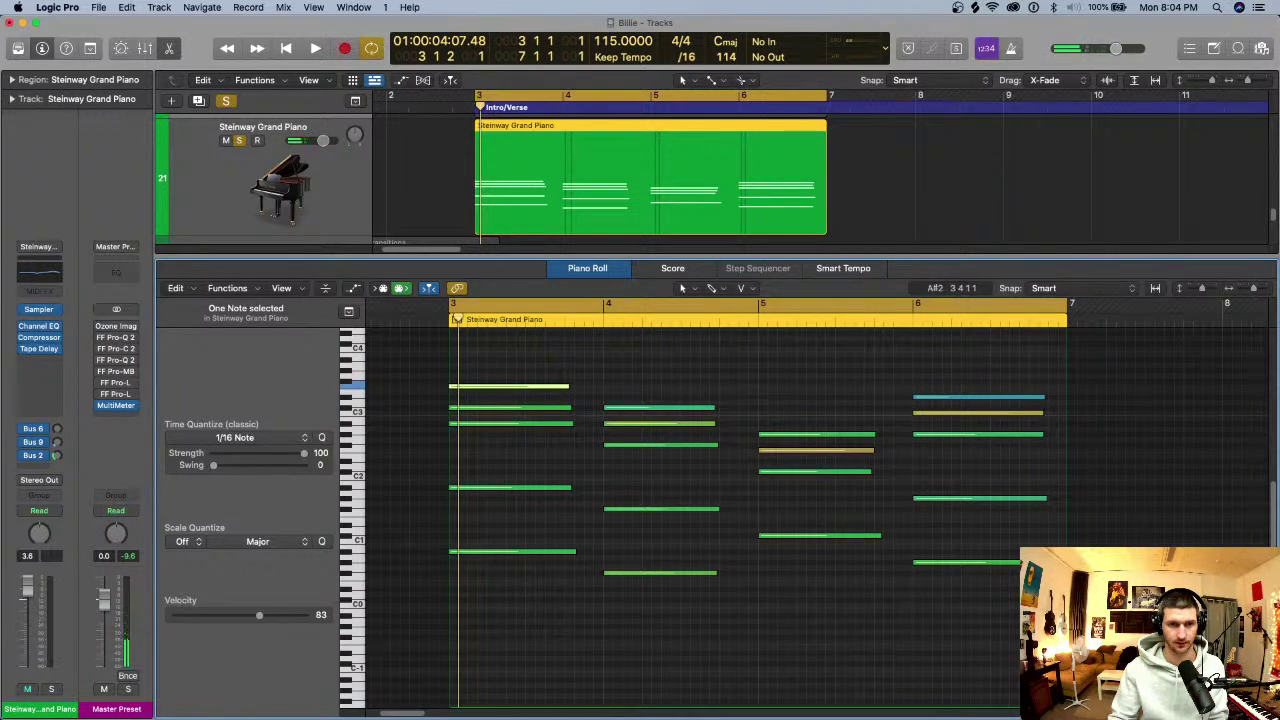
- Rebalance the bar 3 chord by reducing the velocities of its two lowest notes, playing the chord between changes
{"action": "left_click_drag", "start_coordinate": [560, 423], "coordinate": [528, 455]}
{"action": "left_click", "coordinate": [528, 462]}
{"action": "right_click", "coordinate": [540, 386]}
{"action": "key", "text": "space"}
{"action": "key", "text": "space"}
{"action": "left_click_drag", "start_coordinate": [542, 551], "coordinate": [541, 610]}
{"action": "left_click_drag", "start_coordinate": [548, 487], "coordinate": [548, 547]}
{"action": "key", "text": "space"}
{"action": "key", "text": "space"}
- Reduce the velocity of the bar 3 chord's A#2 note to 49 and audition the chord
{"action": "left_click_drag", "start_coordinate": [531, 423], "coordinate": [552, 442]}
{"action": "key", "text": "space"}
{"action": "key", "text": "space"}
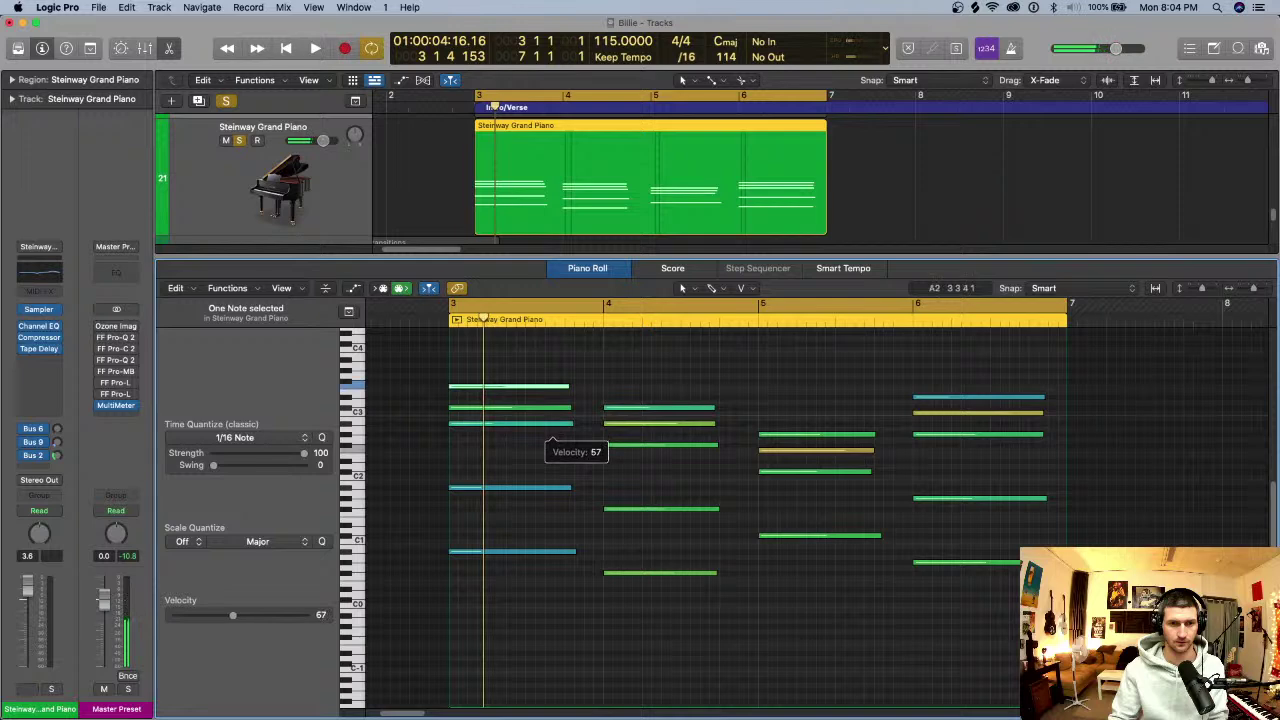
{"action": "key", "text": "space"}
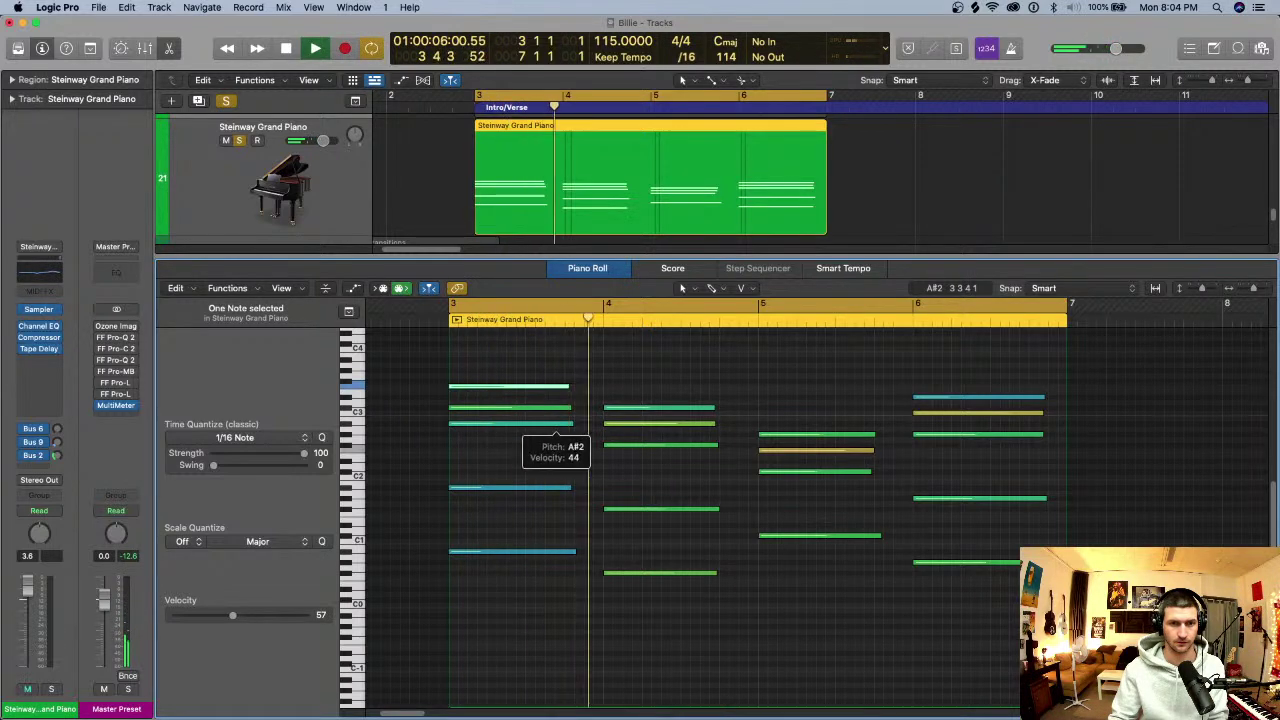
{"action": "key", "text": "space"}
{"action": "key", "text": "space"}
{"action": "left_click_drag", "start_coordinate": [545, 423], "coordinate": [545, 421]}
{"action": "key", "text": "space"}
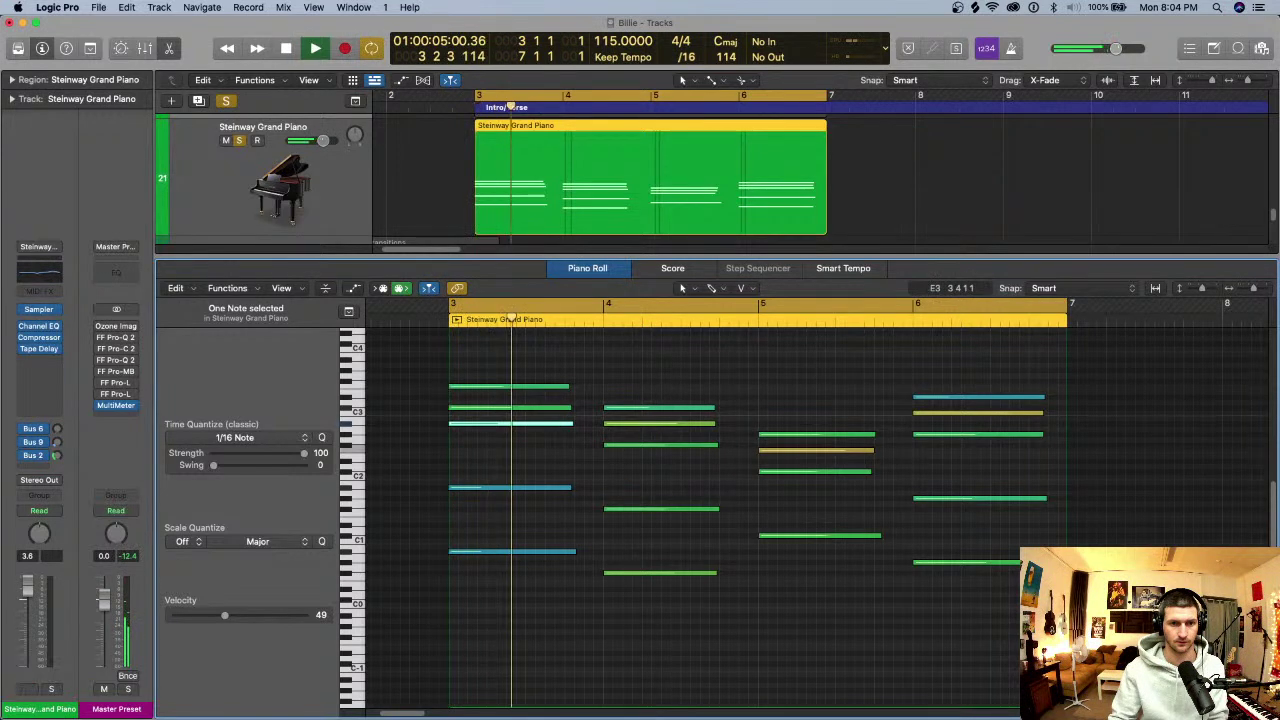
{"action": "key", "text": "space"}
- Adjust the velocities of the bar 3 chord's upper three notes, with 51 on top and 59 on A#2, and play the chord
{"action": "left_click", "coordinate": [522, 387]}
{"action": "left_click_drag", "start_coordinate": [530, 387], "coordinate": [546, 436]}
{"action": "left_click", "coordinate": [538, 408]}
{"action": "left_click", "coordinate": [540, 423]}
{"action": "key", "text": "space"}
{"action": "key", "text": "space"}
{"action": "key", "text": "space"}
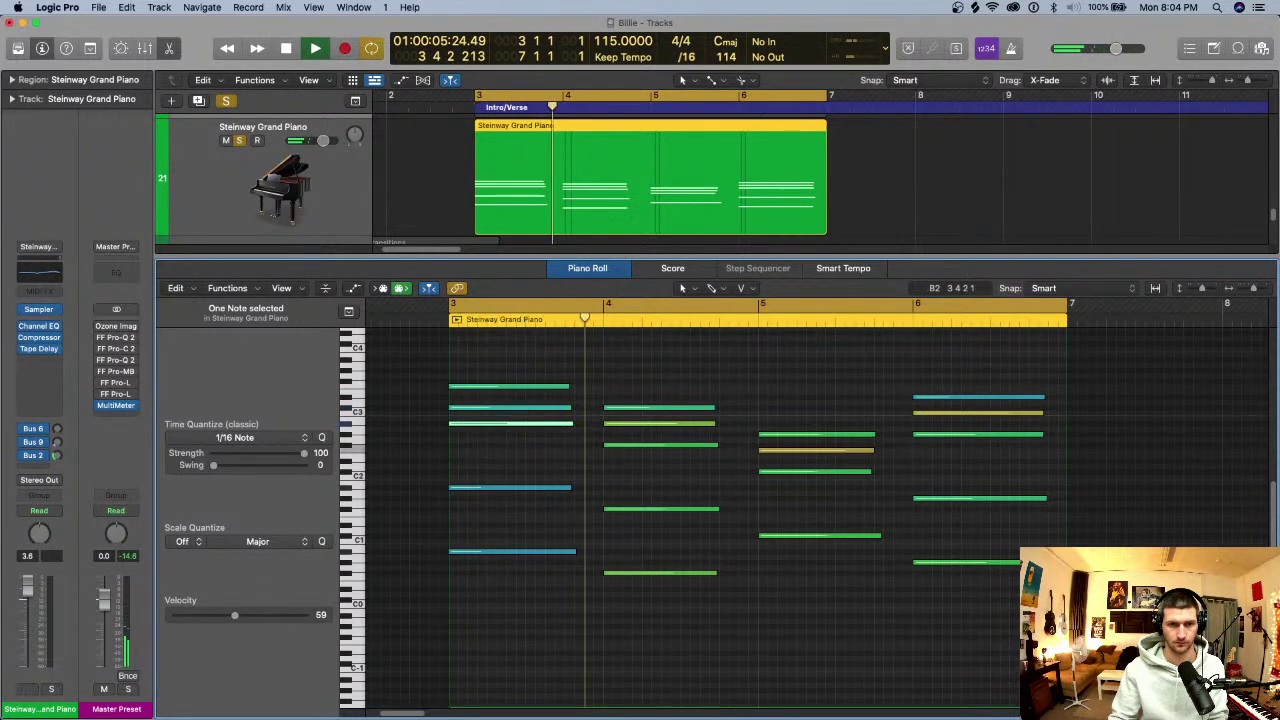
{"action": "key", "text": "space"}
- Try the bar 3 chord's top note an octave lower, play it, and return the note to its original octave
{"action": "left_click", "coordinate": [557, 386]}
{"action": "key", "text": "alt+shift+Down"}
{"action": "key", "text": "space"}
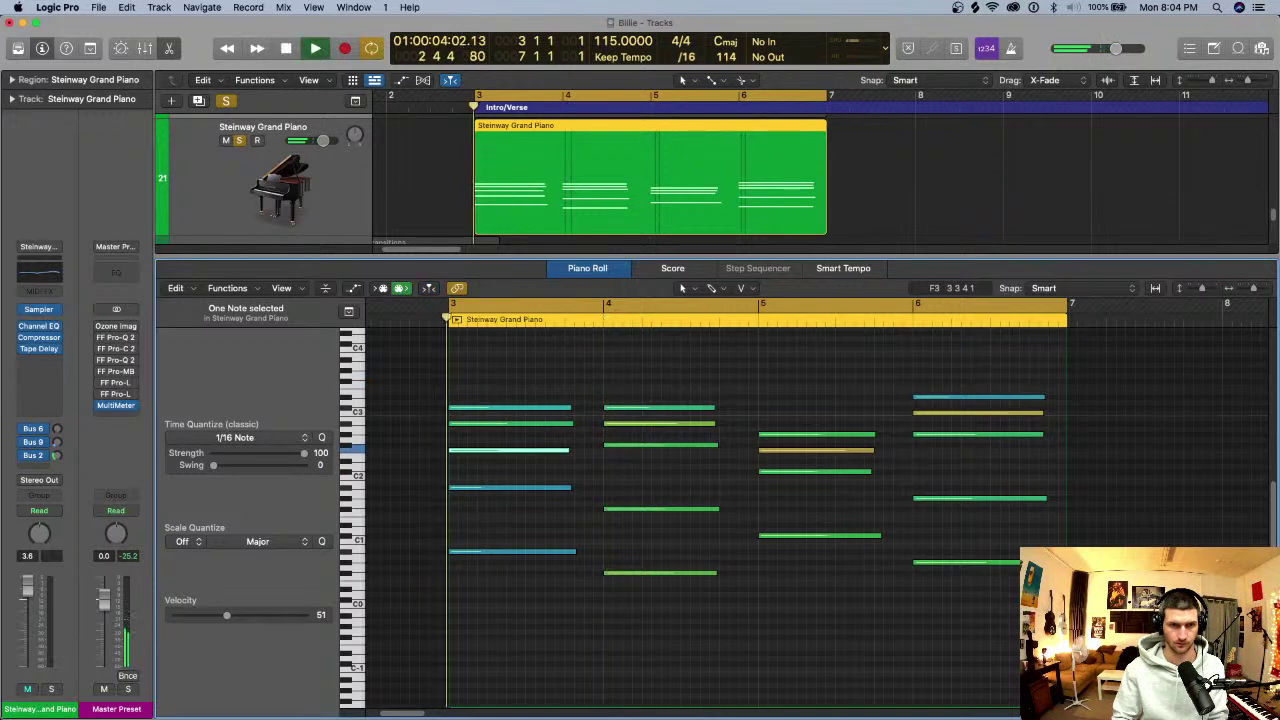
{"action": "key", "text": "space"}
{"action": "key", "text": "alt+shift+Up"}
- Play back the bar 3 chord to hear its adjusted velocity balance
{"action": "key", "text": "space"}
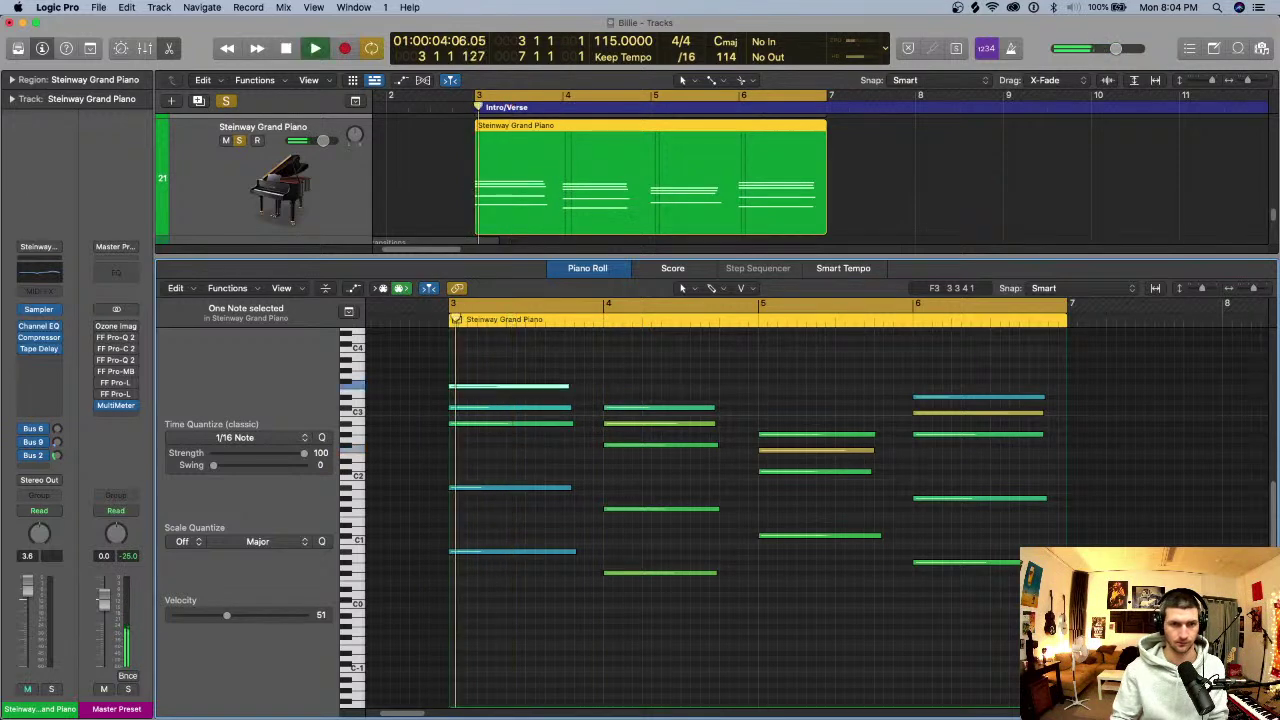
{"action": "scroll", "coordinate": [600, 392], "scroll_direction": "down", "scroll_amount": 1}
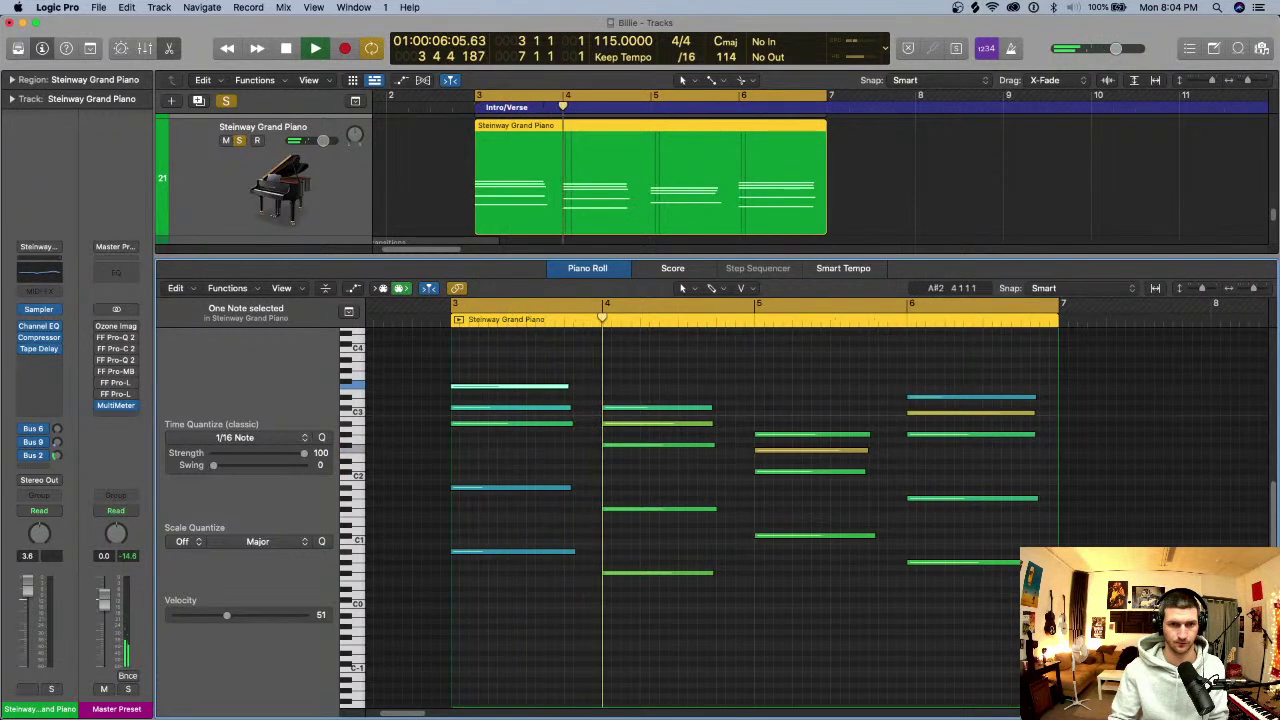
{"action": "key", "text": "space"}
{"action": "key", "text": "space"}
{"action": "key", "text": "space"}
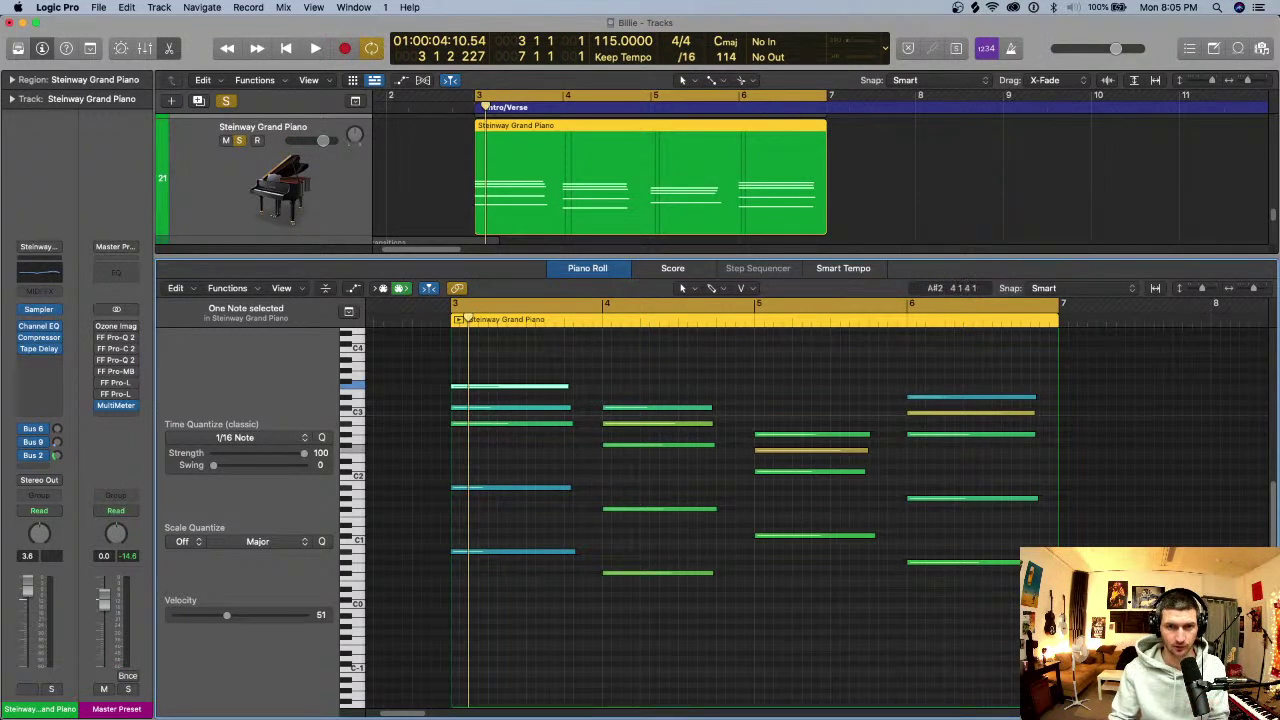
- Select all notes in the track 21 piano region and open the Random Velocity MIDI transform for them
{"action": "left_click", "coordinate": [541, 359]}
{"action": "key", "text": "super+a"}
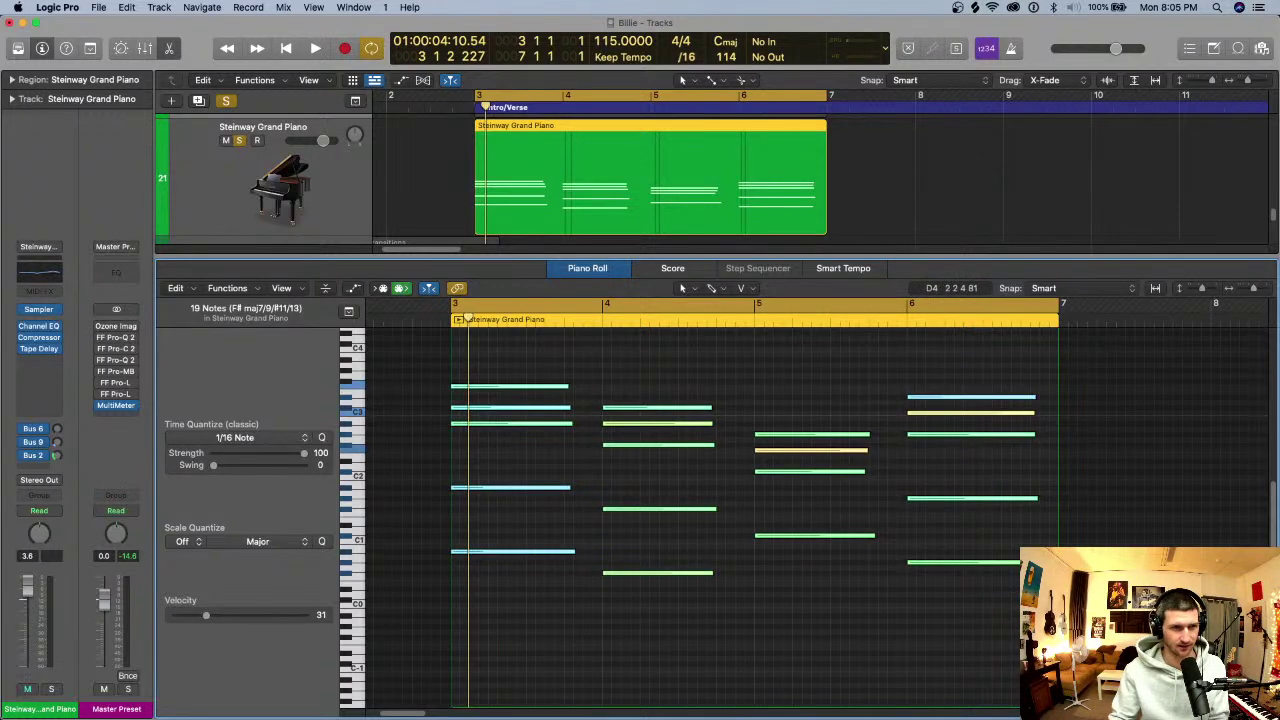
{"action": "left_click", "coordinate": [175, 288]}
{"action": "mouse_move", "coordinate": [190, 499]}
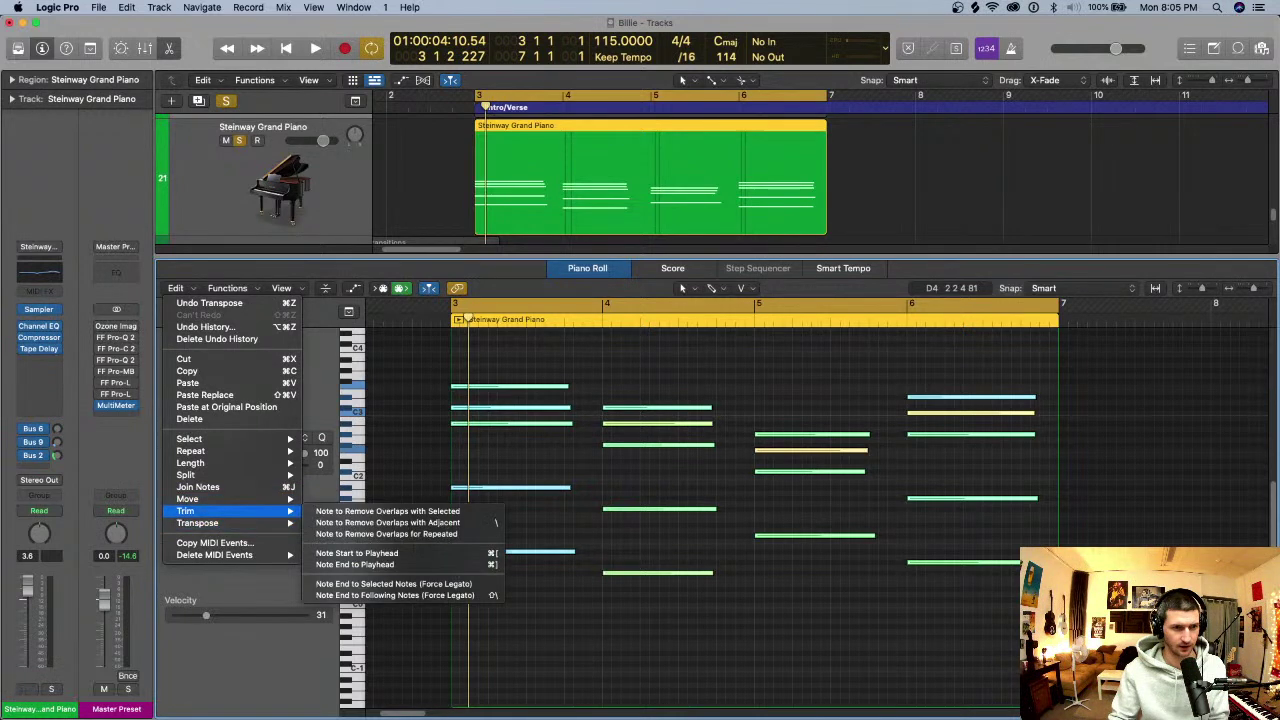
{"action": "key", "text": "Escape"}
{"action": "left_click", "coordinate": [227, 288]}
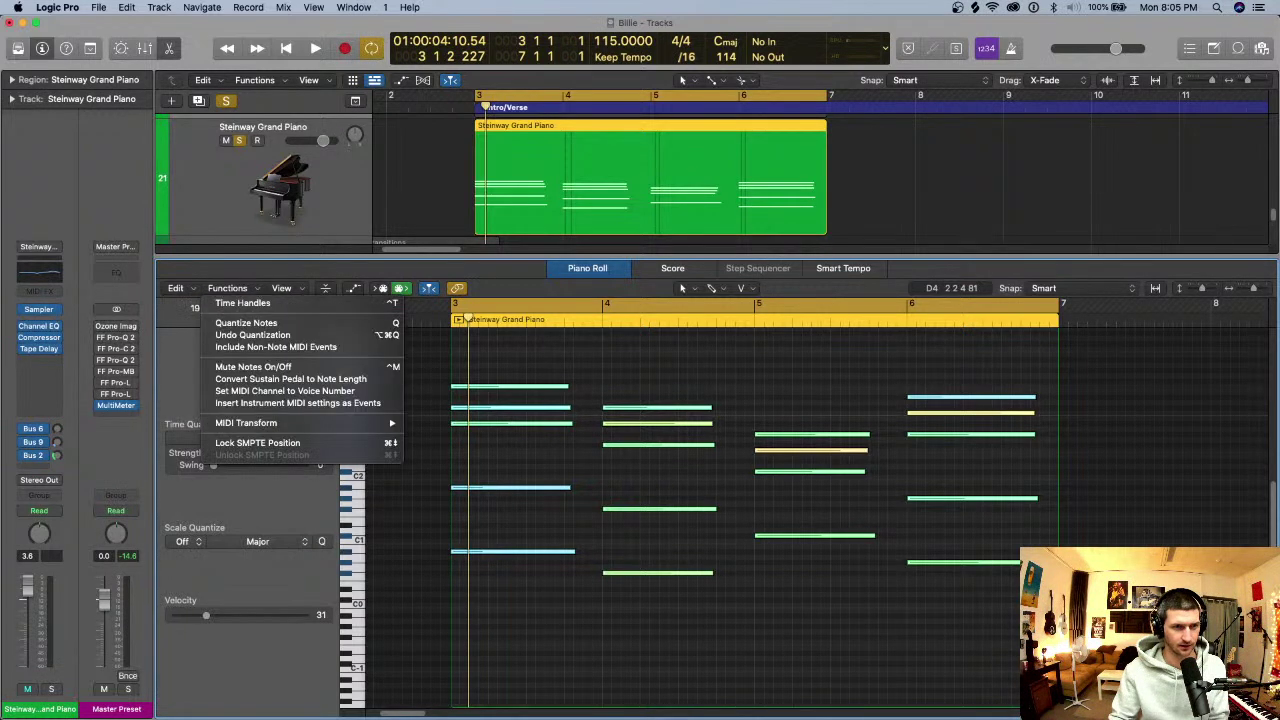
{"action": "mouse_move", "coordinate": [300, 423]}
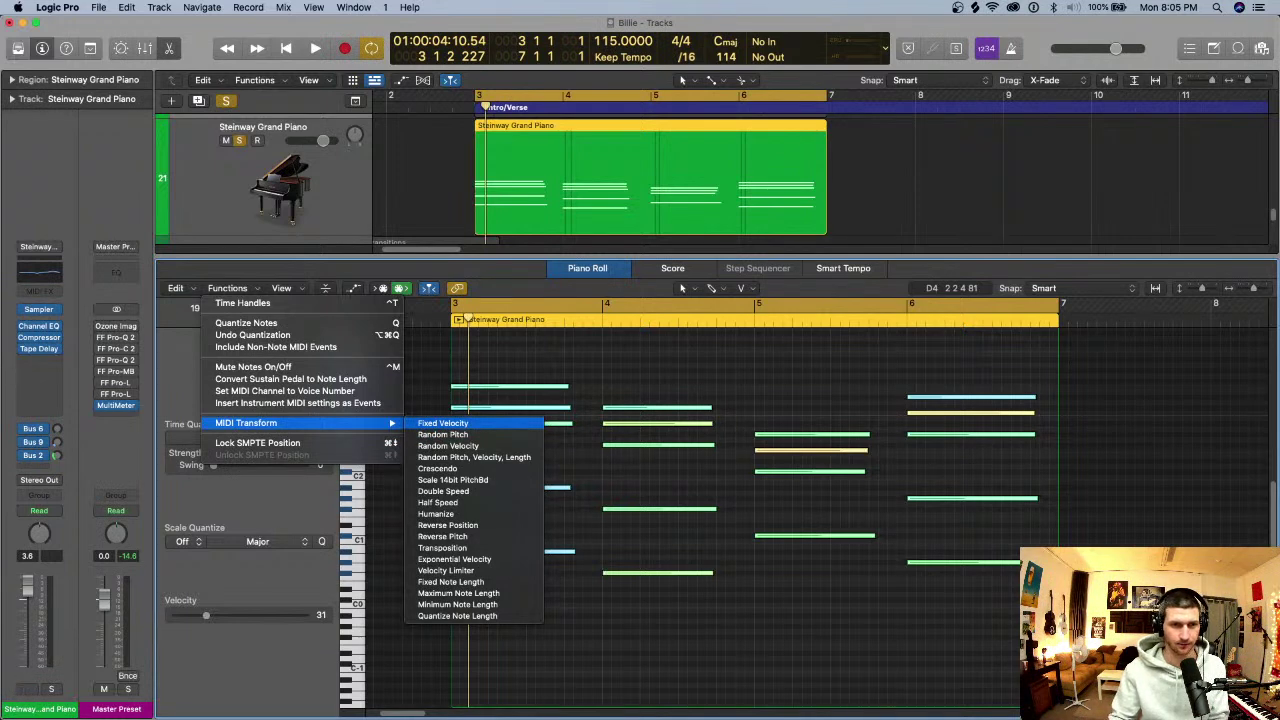
{"action": "left_click", "coordinate": [448, 446]}
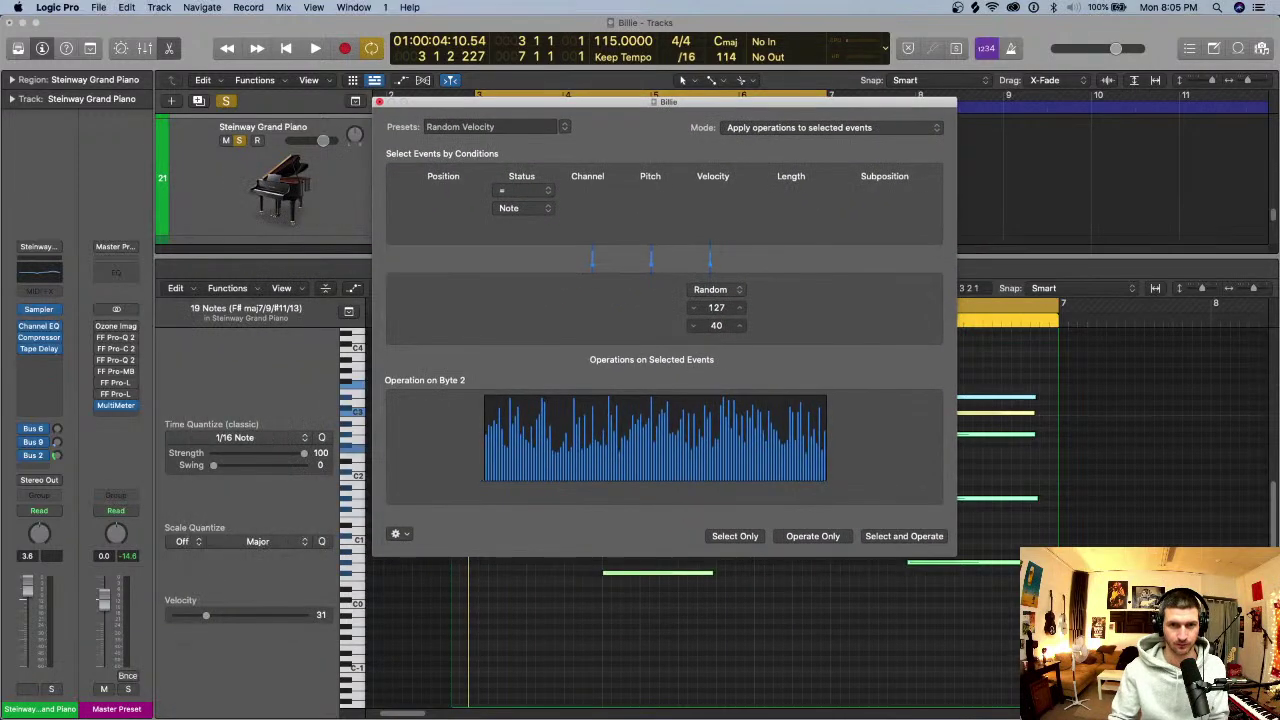
- Set the upper limit of the random velocity range to 90
{"action": "double_click", "coordinate": [716, 326]}
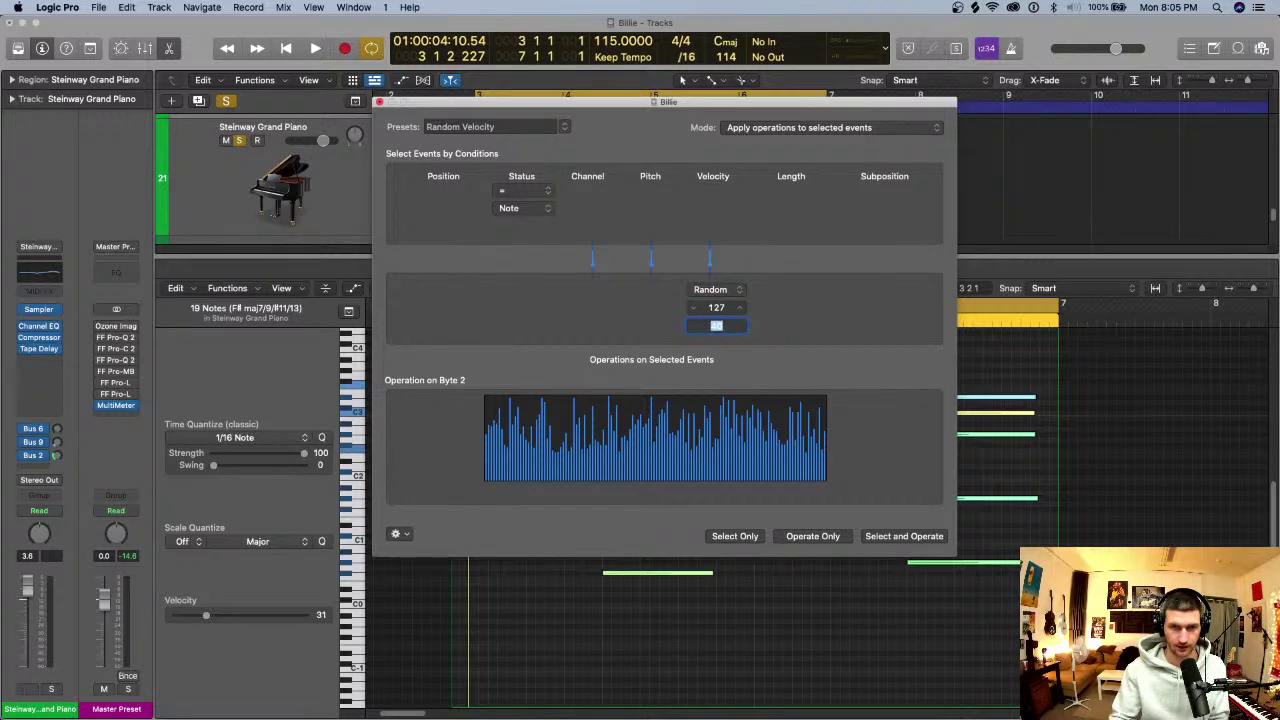
{"action": "double_click", "coordinate": [716, 308]}
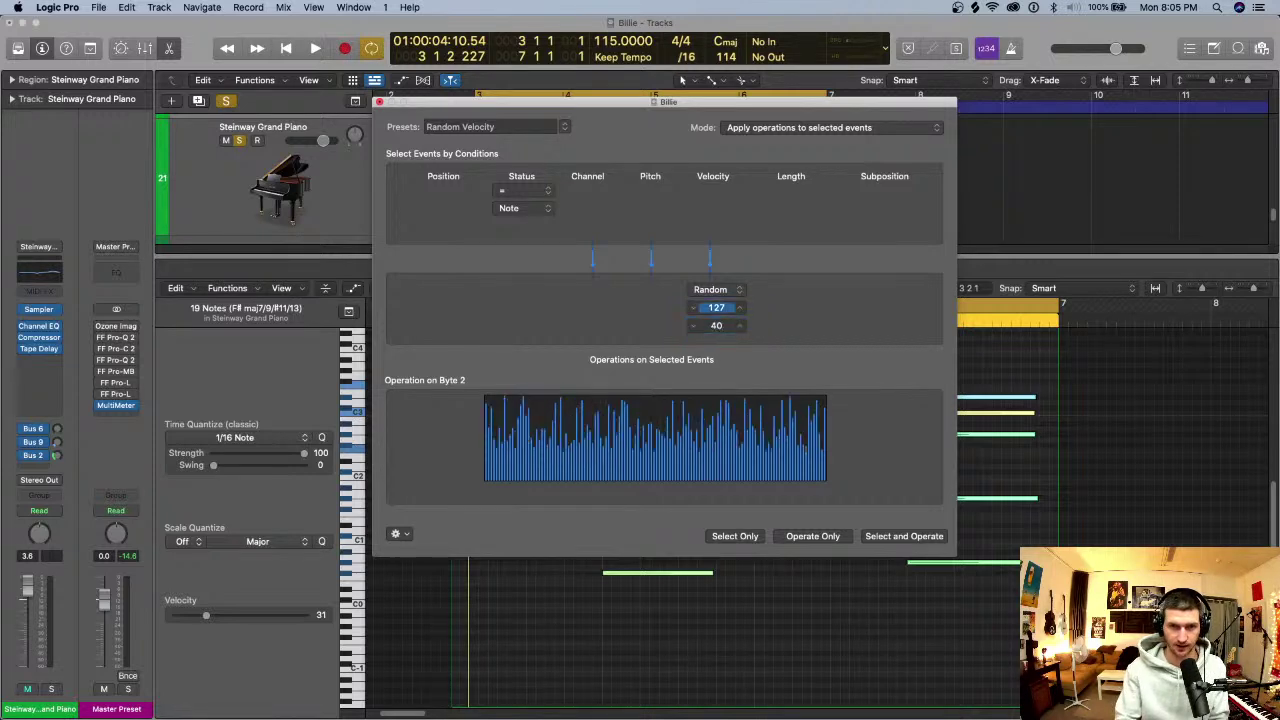
{"action": "key", "text": "Return"}
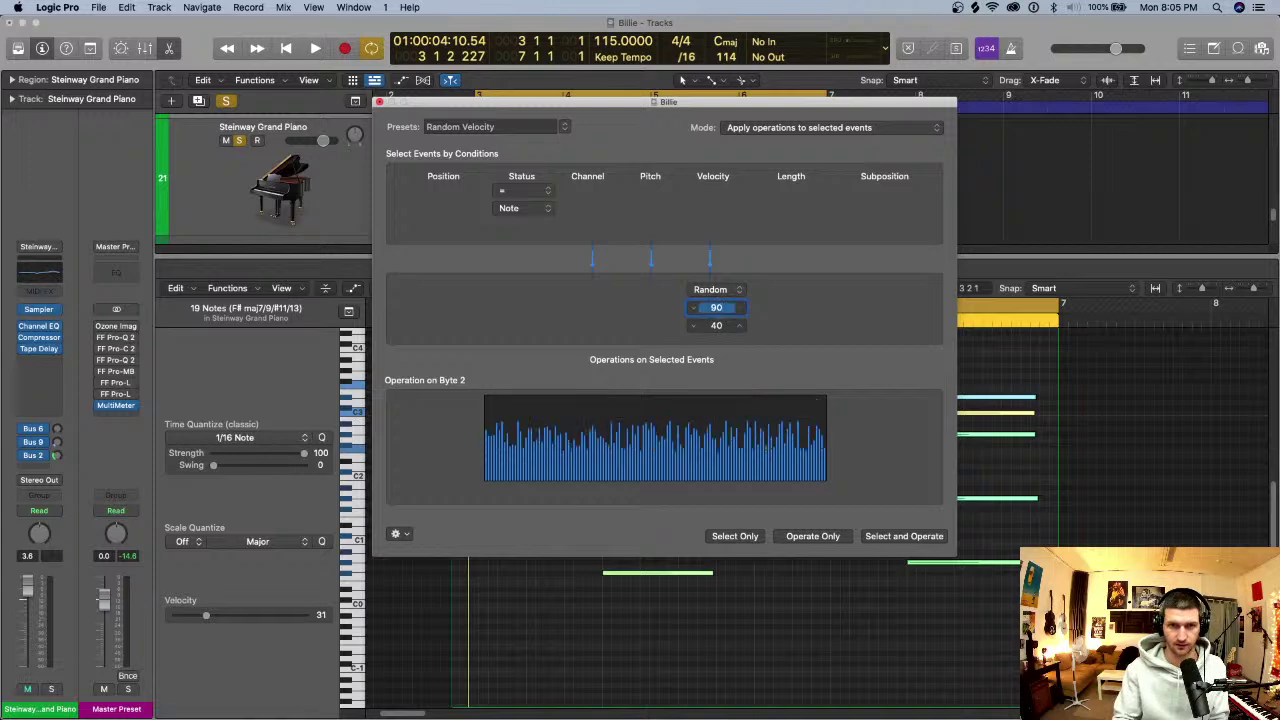
- Apply random velocities between 40 and 90 to all selected notes, close the transform and play back the result
{"action": "left_click", "coordinate": [904, 536]}
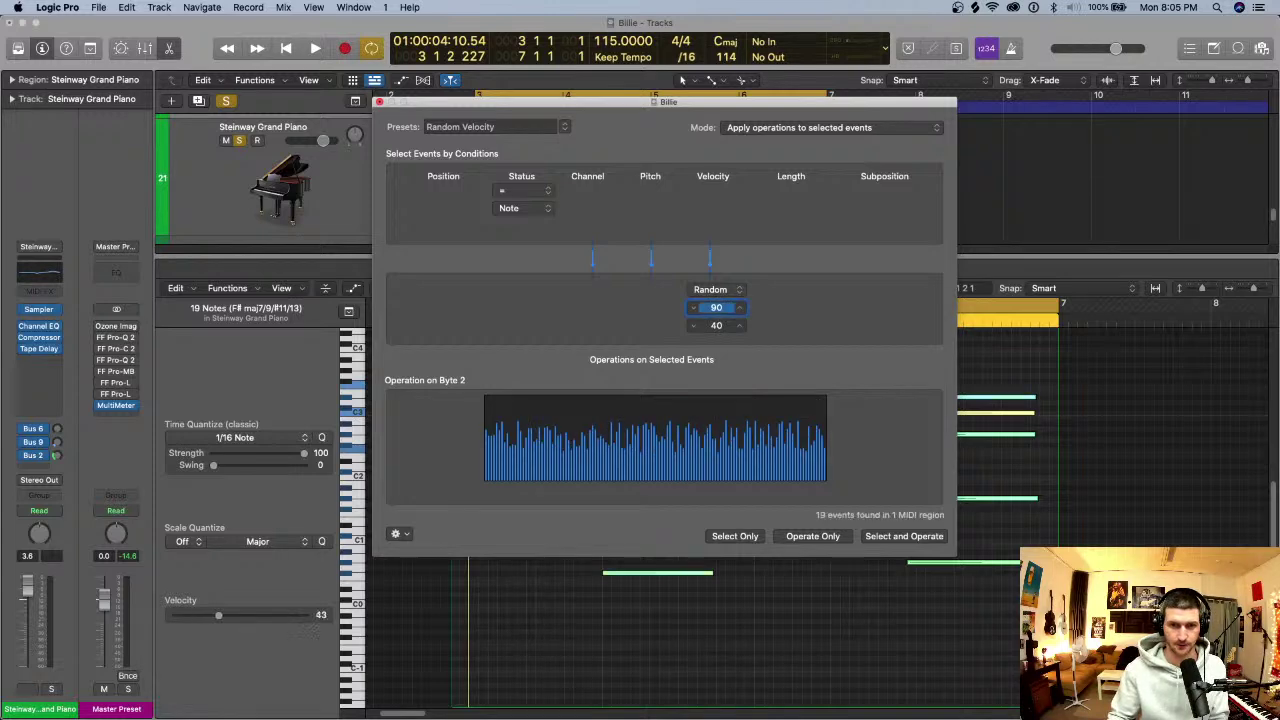
{"action": "left_click", "coordinate": [904, 536]}
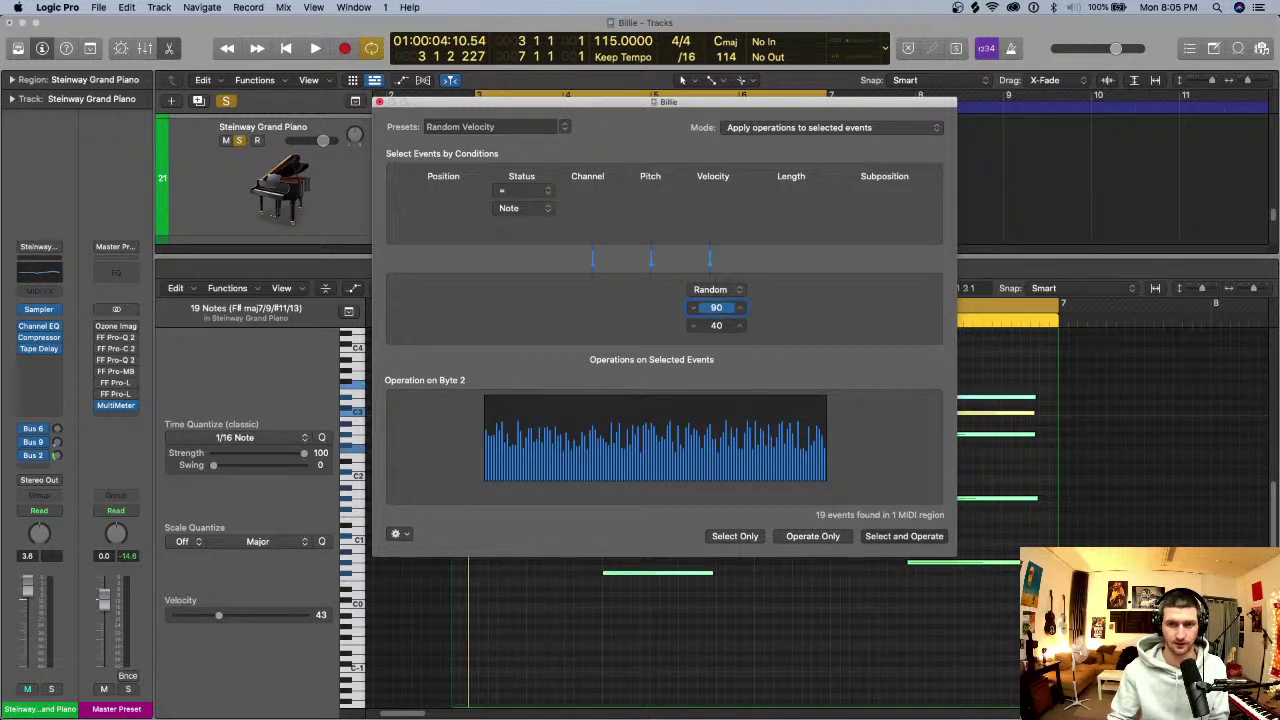
{"action": "left_click_drag", "start_coordinate": [668, 102], "coordinate": [662, 100]}
{"action": "left_click", "coordinate": [811, 535]}
{"action": "left_click", "coordinate": [809, 535]}
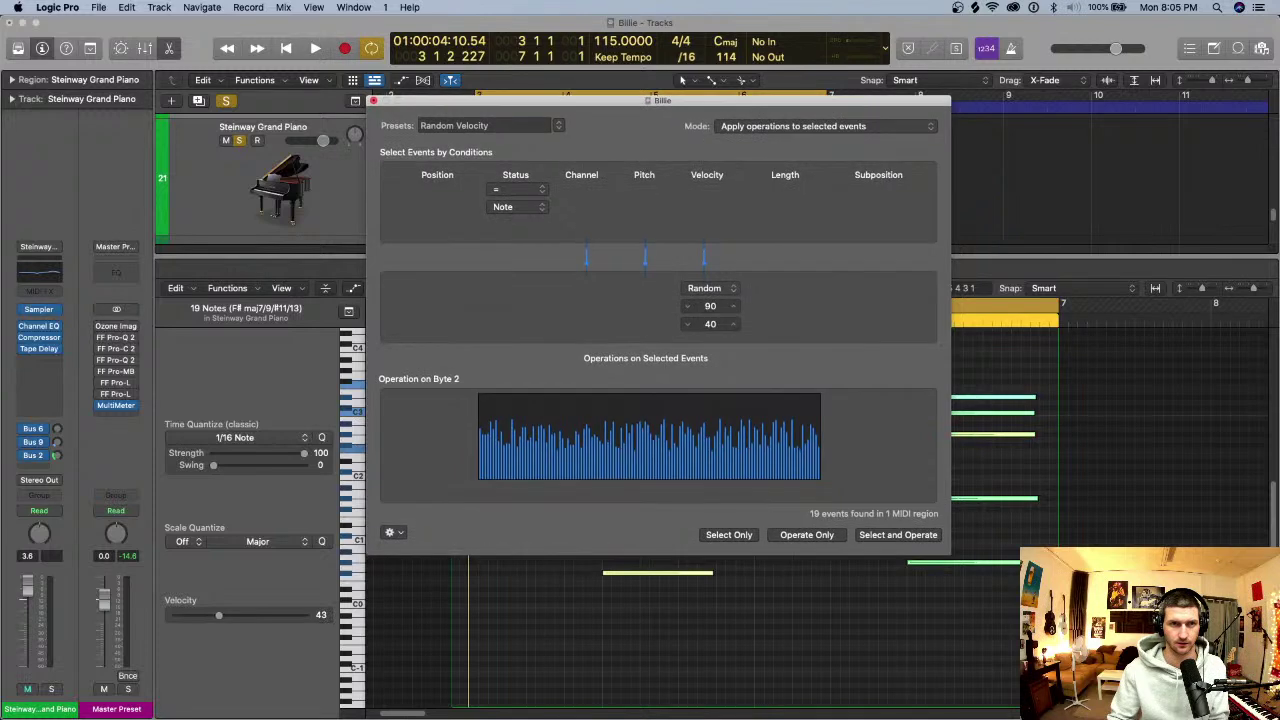
{"action": "left_click", "coordinate": [373, 101]}
{"action": "left_click", "coordinate": [377, 391]}
{"action": "key", "text": "space"}
{"action": "key", "text": "space"}
- Select all notes and randomize their velocities again with the Random Velocity transform, using the range 40 to 90
{"action": "key", "text": "super+a"}
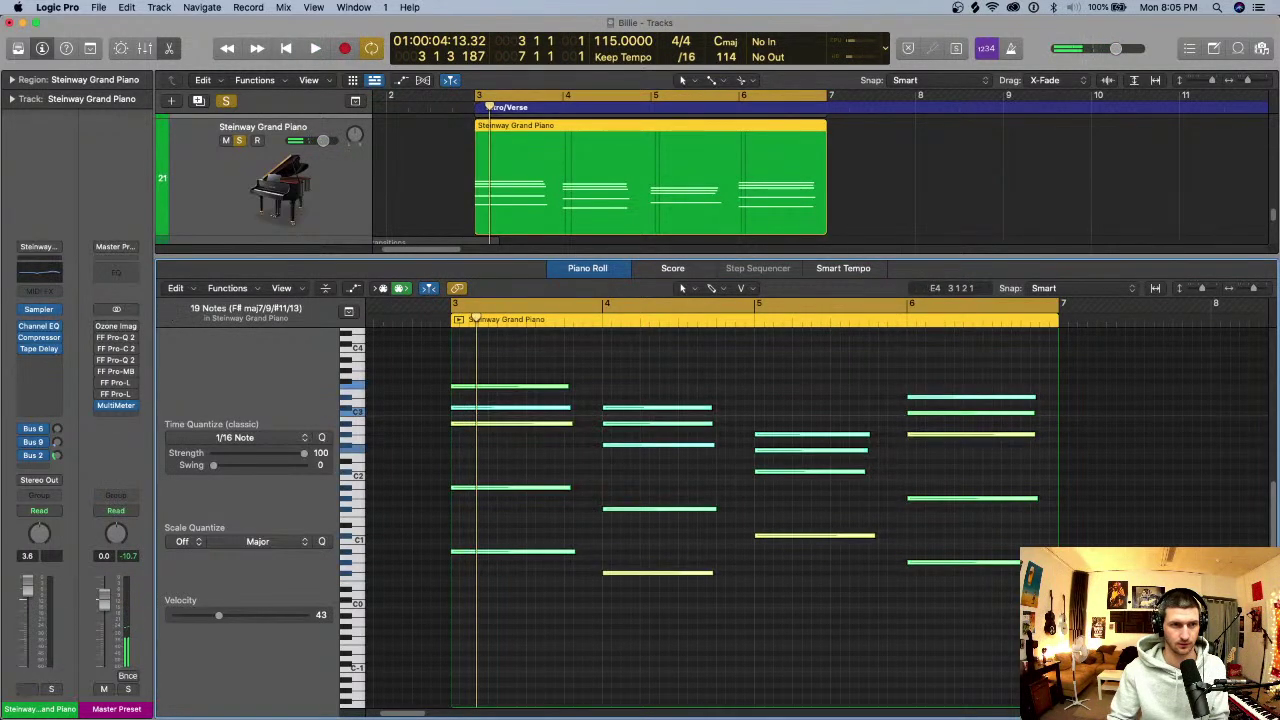
{"action": "left_click", "coordinate": [228, 289]}
{"action": "mouse_move", "coordinate": [250, 423]}
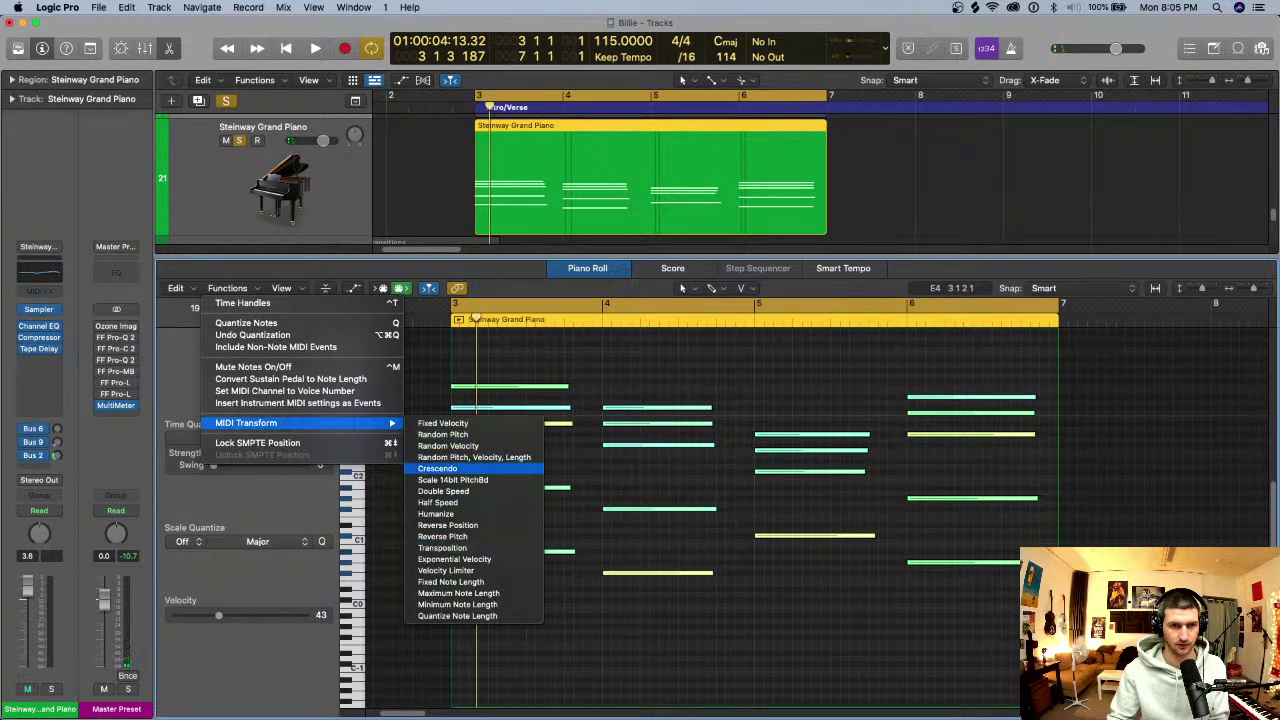
{"action": "left_click", "coordinate": [448, 446]}
{"action": "left_click_drag", "start_coordinate": [495, 101], "coordinate": [330, 44]}
{"action": "double_click", "coordinate": [545, 268]}
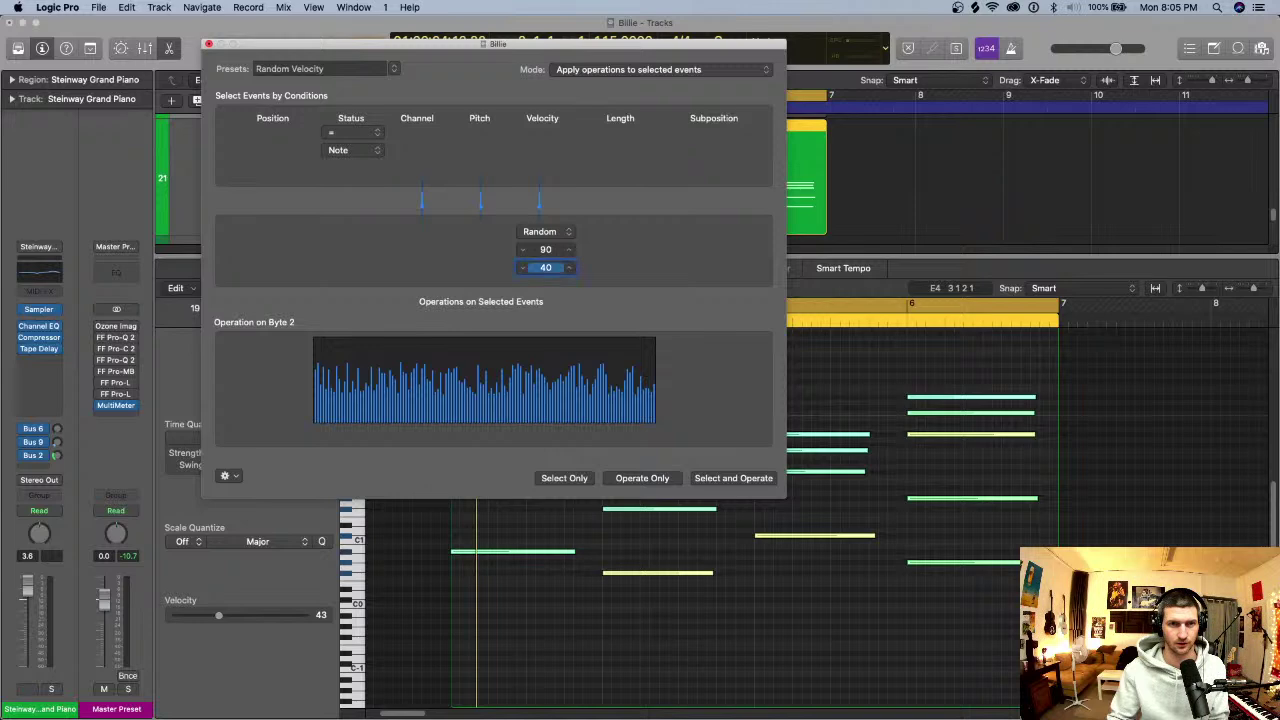
{"action": "left_click", "coordinate": [733, 478]}
{"action": "left_click", "coordinate": [733, 478]}
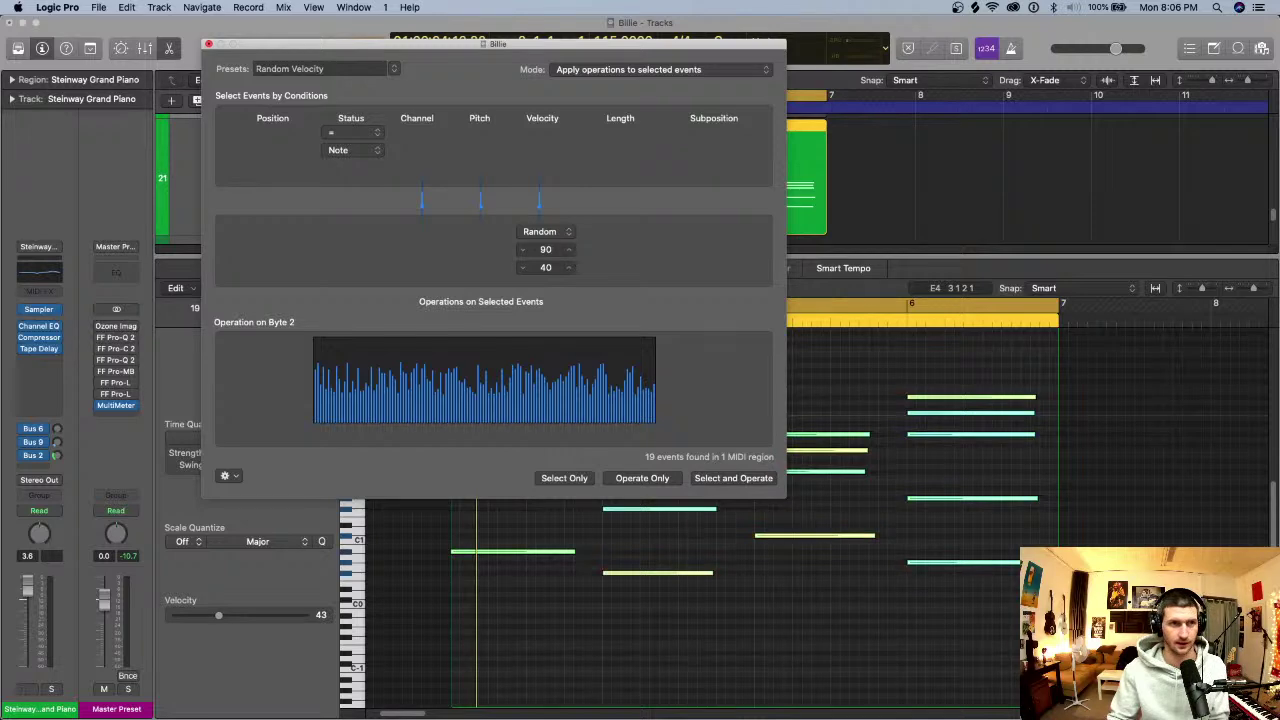
{"action": "left_click", "coordinate": [208, 44]}
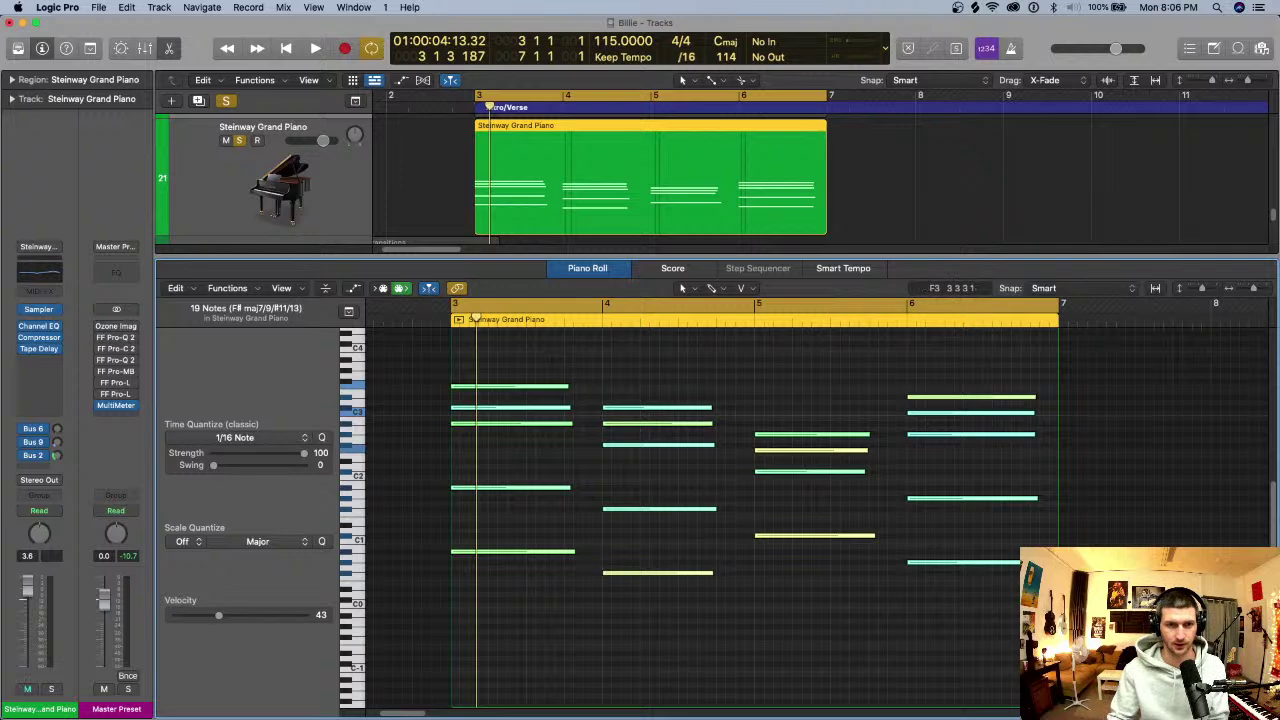
- Deselect the notes and play back the piano part with its randomized velocities
{"action": "left_click", "coordinate": [540, 362]}
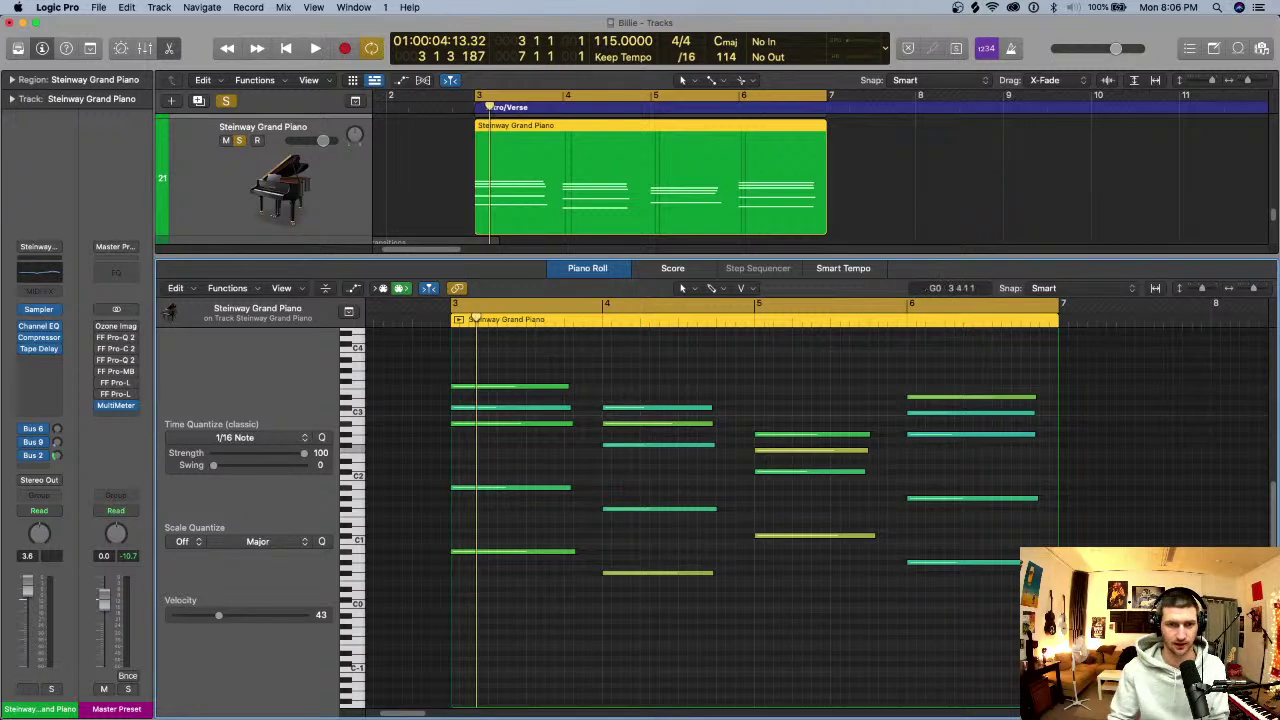
{"action": "key", "text": "super+Right"}
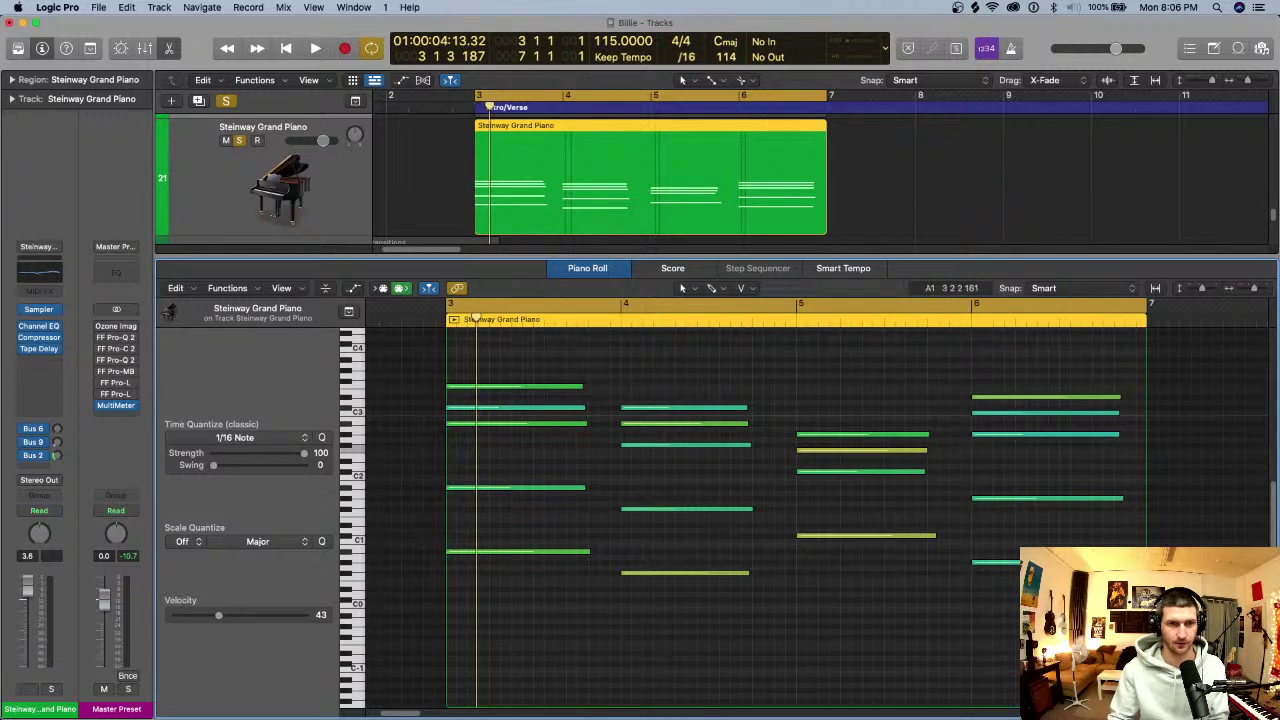
{"action": "key", "text": "space"}
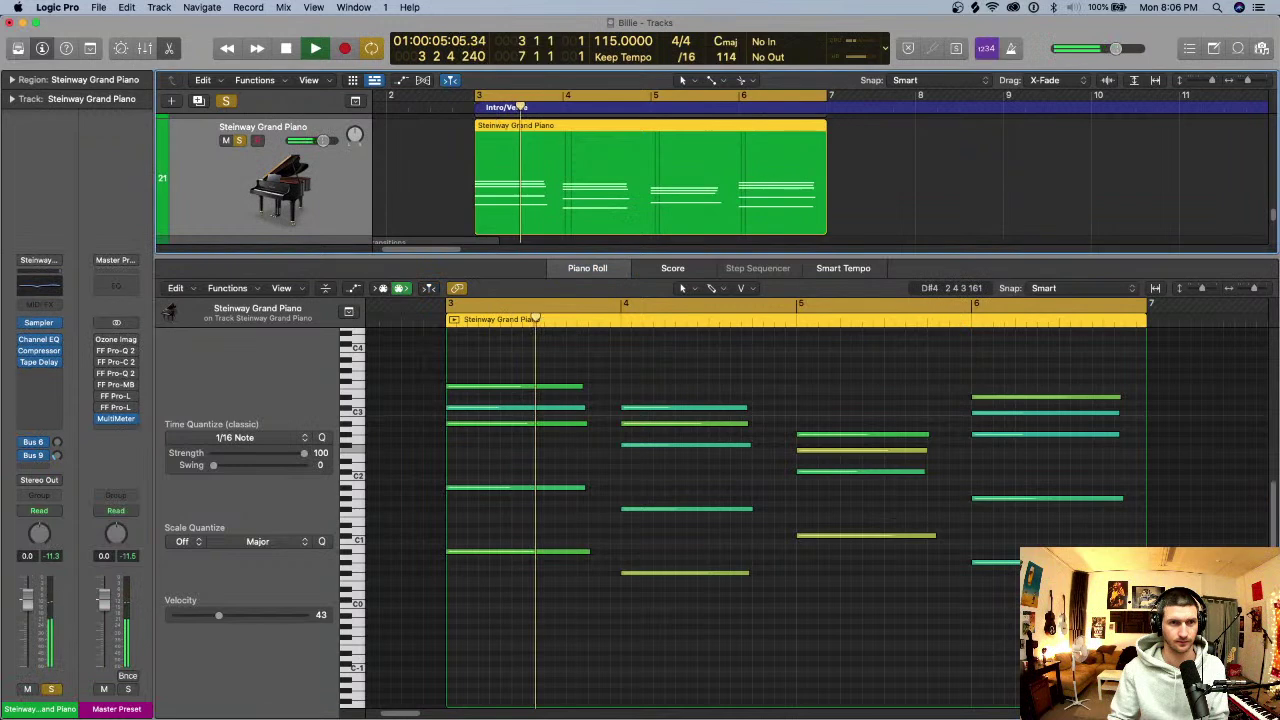
{"action": "scroll", "coordinate": [785, 561], "scroll_direction": "right", "scroll_amount": 1}
{"action": "key", "text": "space"}
- Lower the velocities of all notes in the bar 3 chord and the bar 4 chord, checking them in playback
{"action": "left_click_drag", "start_coordinate": [558, 673], "coordinate": [549, 411]}
{"action": "key", "text": "space"}
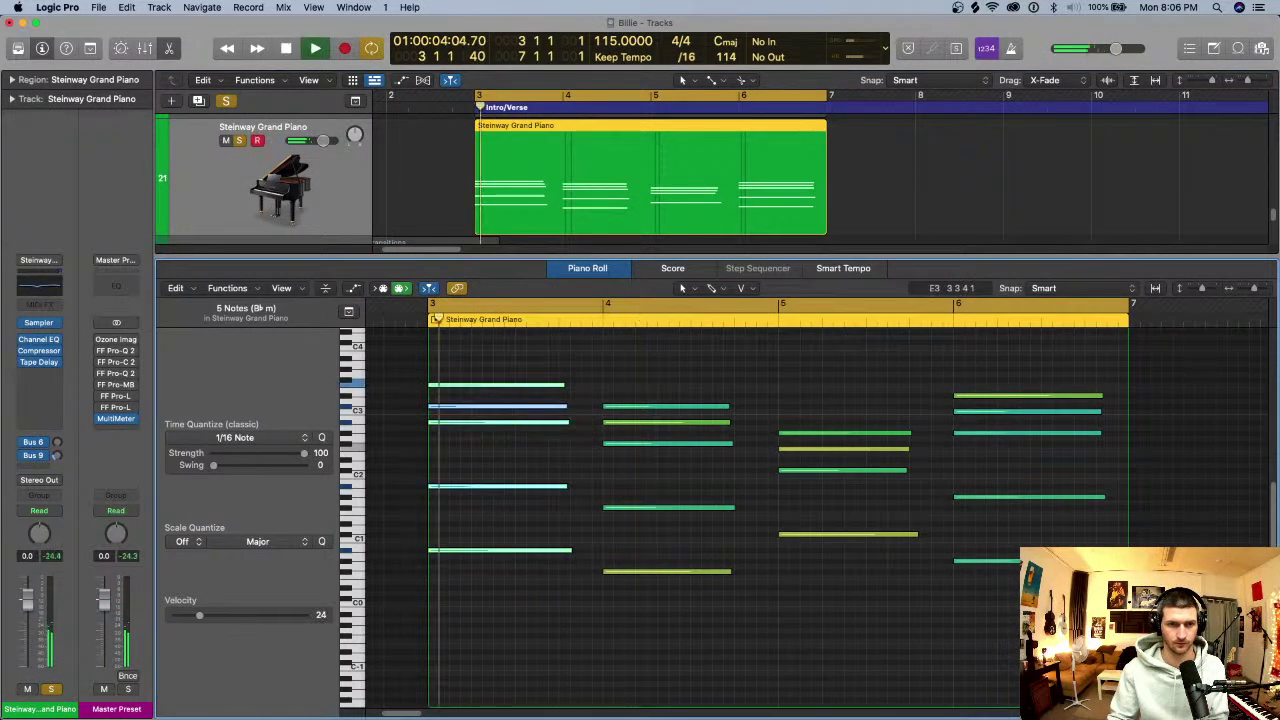
{"action": "left_click_drag", "start_coordinate": [689, 602], "coordinate": [650, 470]}
{"action": "key", "text": "space"}
- Select the four notes of the bar 5 chord and lower their velocities together
{"action": "left_click", "coordinate": [726, 379]}
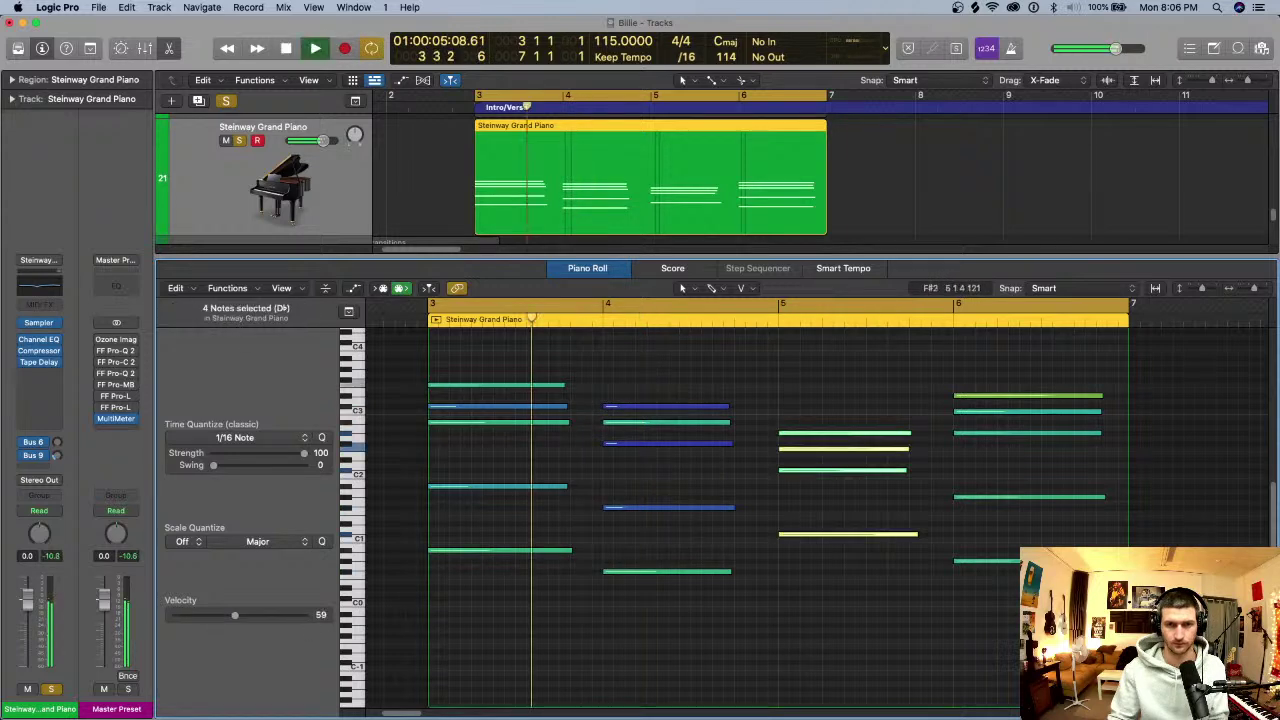
{"action": "key", "text": "space"}
{"action": "key", "text": "space"}
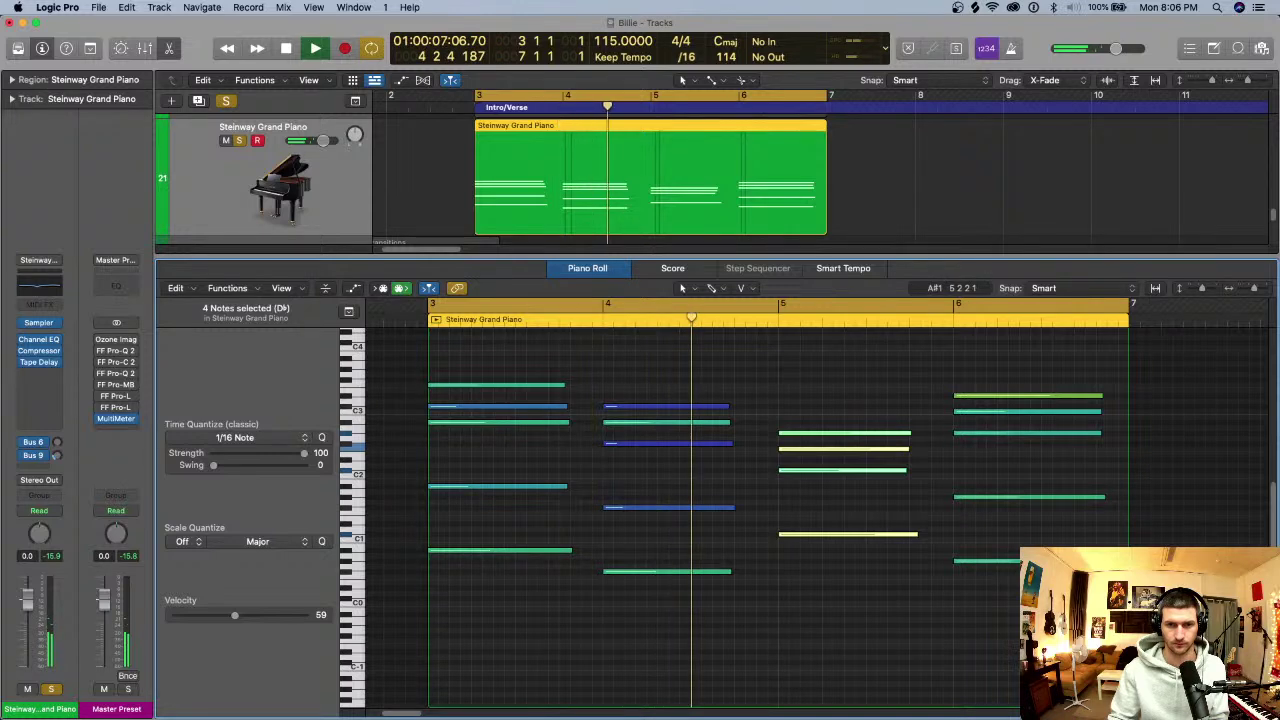
{"action": "left_click_drag", "start_coordinate": [826, 433], "coordinate": [828, 506]}
- Lower the velocities of the five-note bar 6 chord and play back the whole four-bar part
{"action": "left_click_drag", "start_coordinate": [938, 585], "coordinate": [981, 436]}
{"action": "key", "text": "space"}
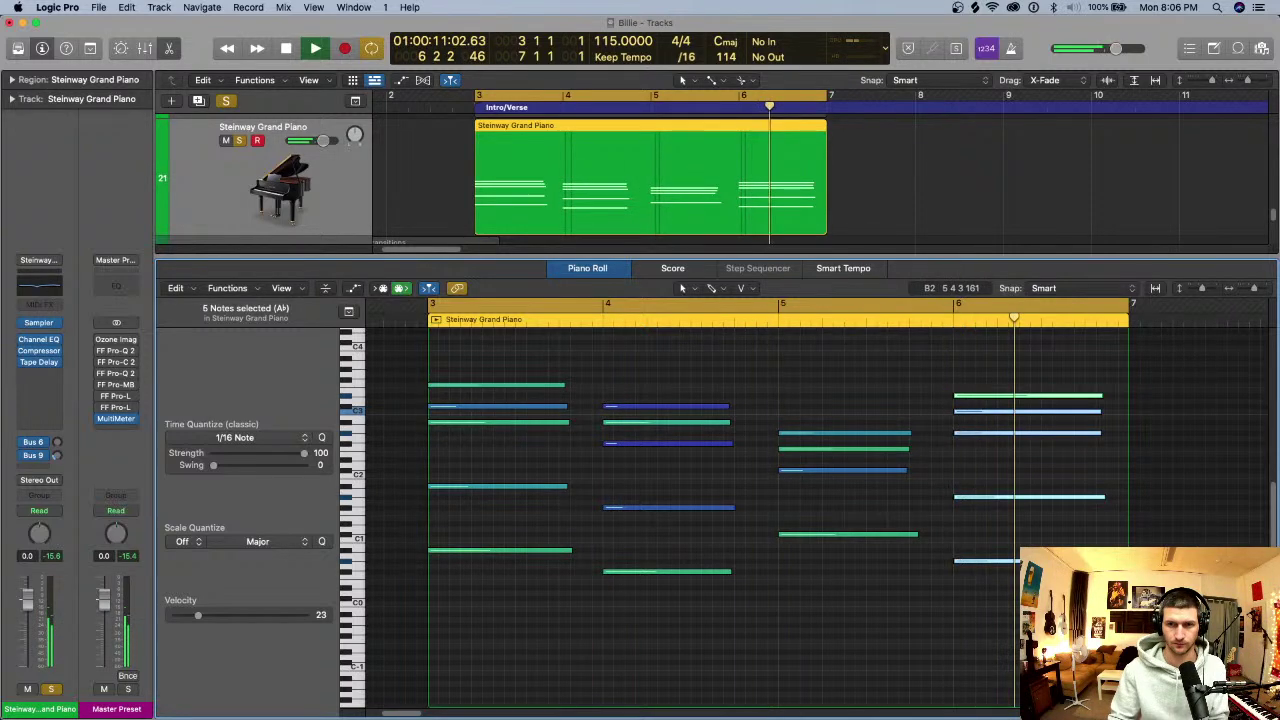
{"action": "key", "text": "space"}
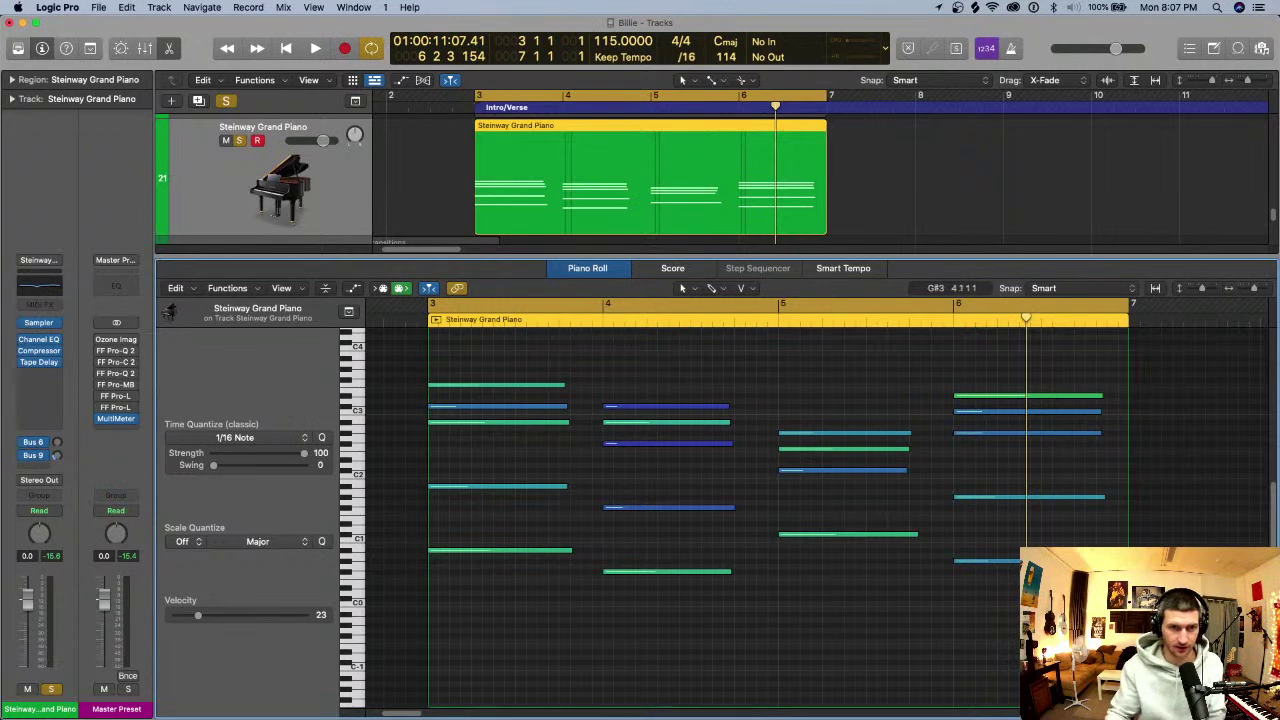
{"action": "key", "text": "space"}
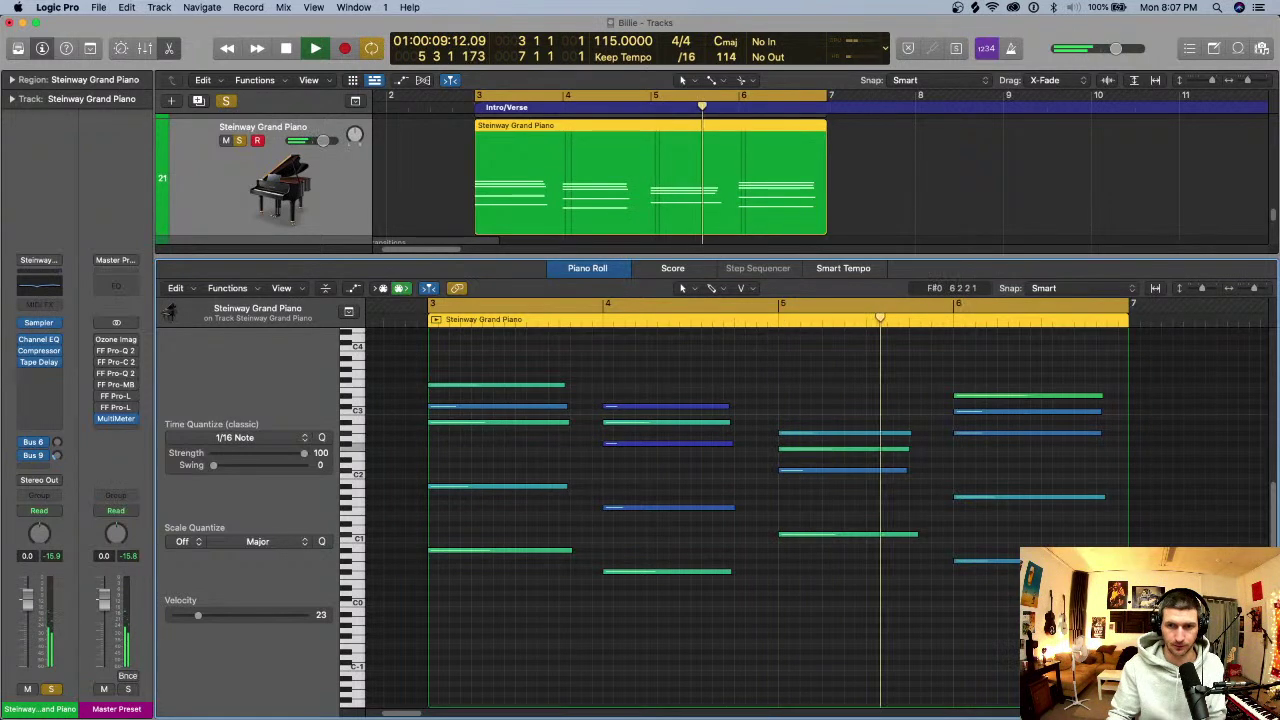
{"action": "key", "text": "space"}
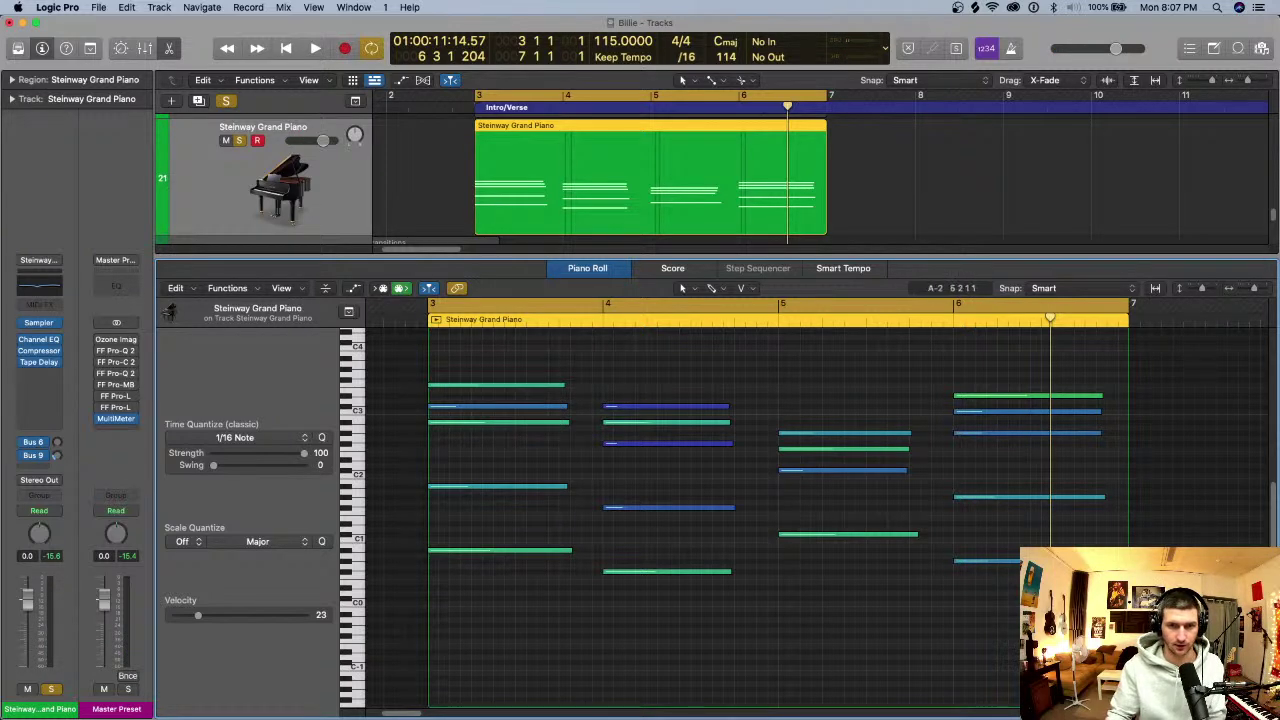
- Select the low bass notes under all four chords, reduce their velocities and listen to the part
{"action": "left_click_drag", "start_coordinate": [1090, 656], "coordinate": [468, 503]}
{"action": "key", "text": "space"}
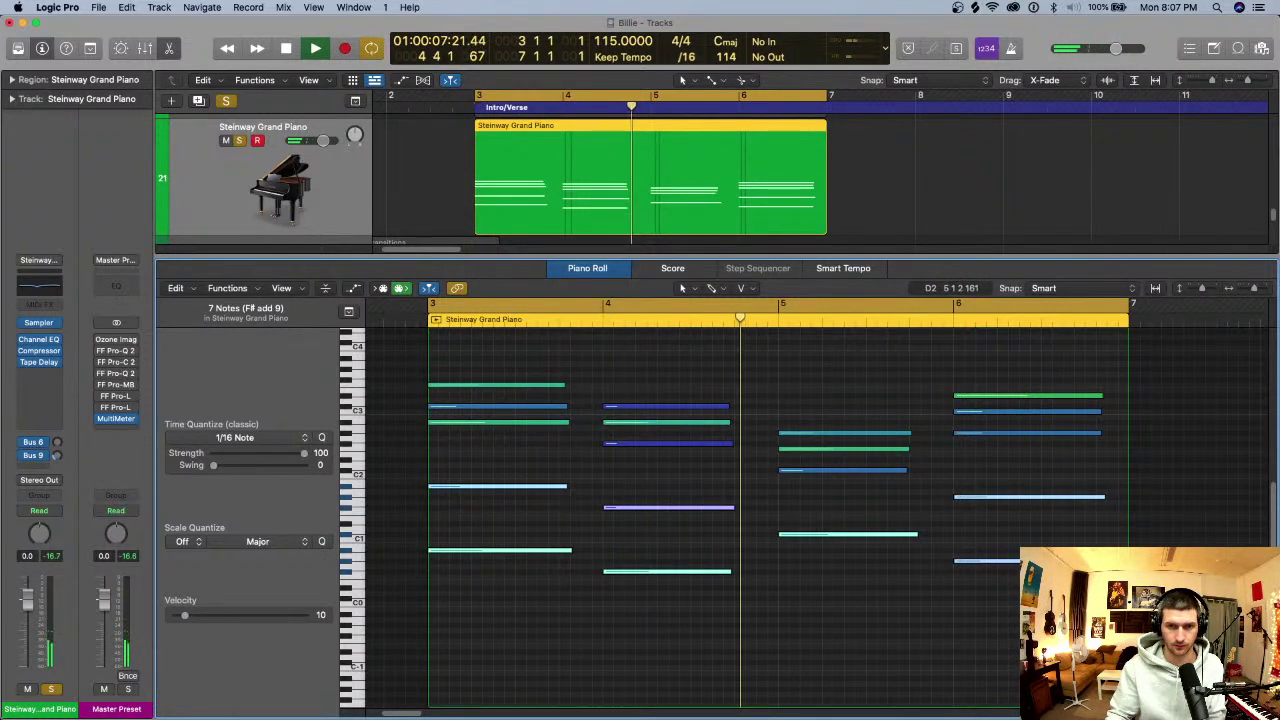
{"action": "key", "text": "space"}
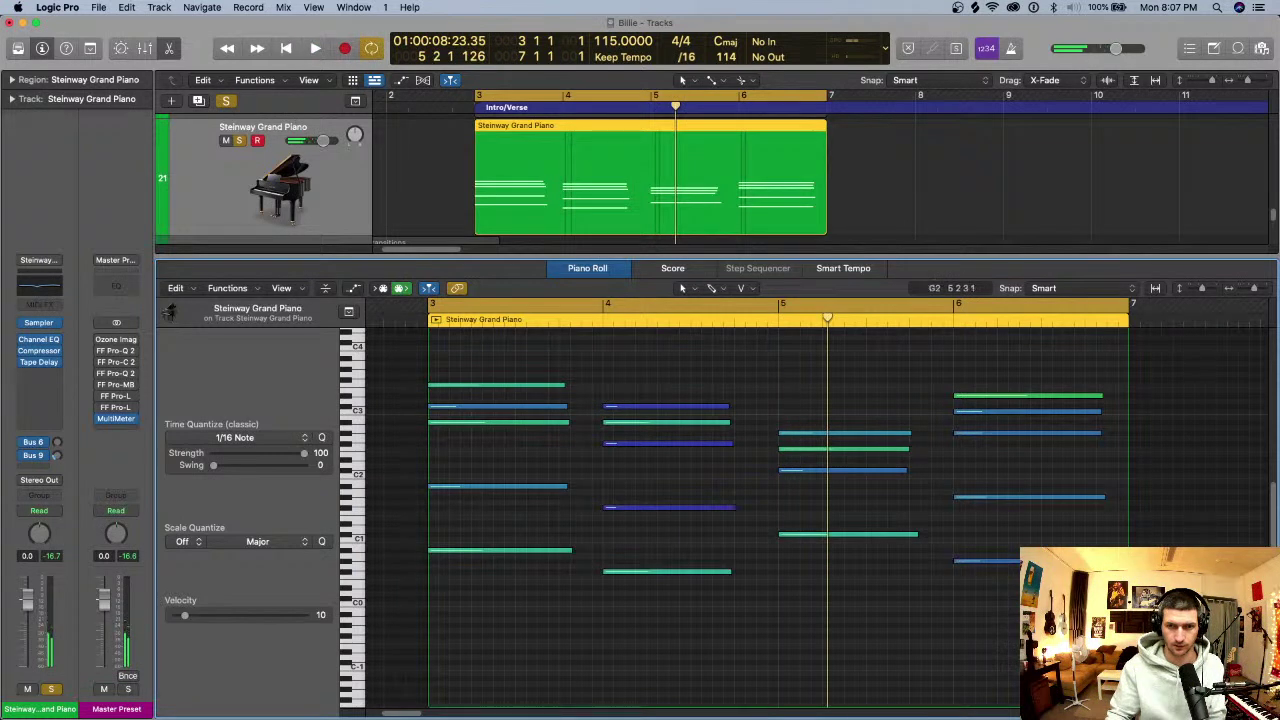
- Adjust the velocities of the upper notes in the bar 5 chord, with the G#2 note at 40
{"action": "left_click", "coordinate": [812, 470]}
{"action": "left_click", "coordinate": [814, 460]}
{"action": "left_click", "coordinate": [815, 449]}
{"action": "left_click", "coordinate": [817, 433]}
{"action": "left_click", "coordinate": [818, 449]}
{"action": "left_click_drag", "start_coordinate": [817, 449], "coordinate": [825, 418]}
- Set the cycle range from bar 5 to beat 3 of bar 6 and play it
{"action": "key", "text": "c"}
{"action": "left_click_drag", "start_coordinate": [780, 303], "coordinate": [1041, 303]}
{"action": "key", "text": "space"}
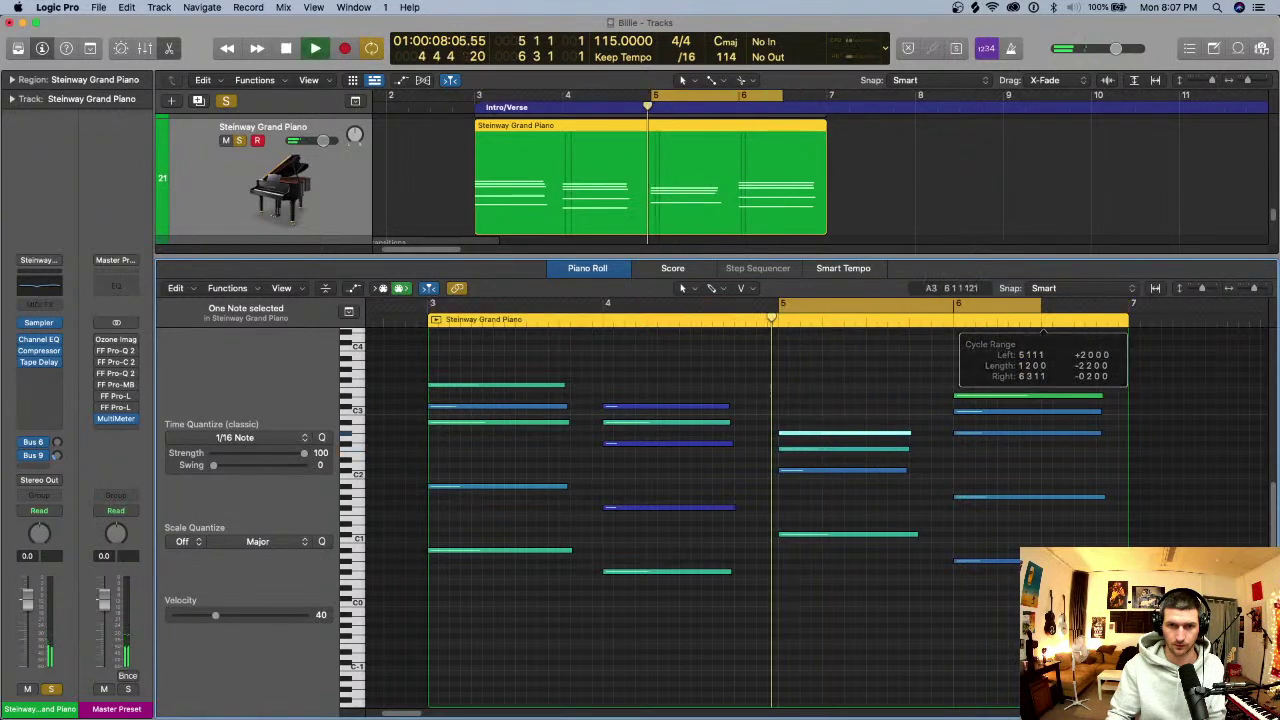
- Raise the C#2 note's velocity and lower the F2 note's velocity in the bar 5 chord, checking the loop
{"action": "mouse_move", "coordinate": [849, 470]}
{"action": "left_mouse_down"}
{"action": "mouse_move", "coordinate": [849, 493]}
{"action": "mouse_move", "coordinate": [849, 447]}
{"action": "mouse_move", "coordinate": [858, 488]}
{"action": "left_mouse_up"}
{"action": "left_click", "coordinate": [849, 470]}
{"action": "key", "text": "space"}
{"action": "key", "text": "space"}
{"action": "left_click", "coordinate": [857, 470]}
{"action": "key", "text": "space"}
- Lower the bar 5 bass note C#1 to a velocity of about 32 and raise G#2 to 43
{"action": "left_click", "coordinate": [840, 534]}
{"action": "key", "text": "space"}
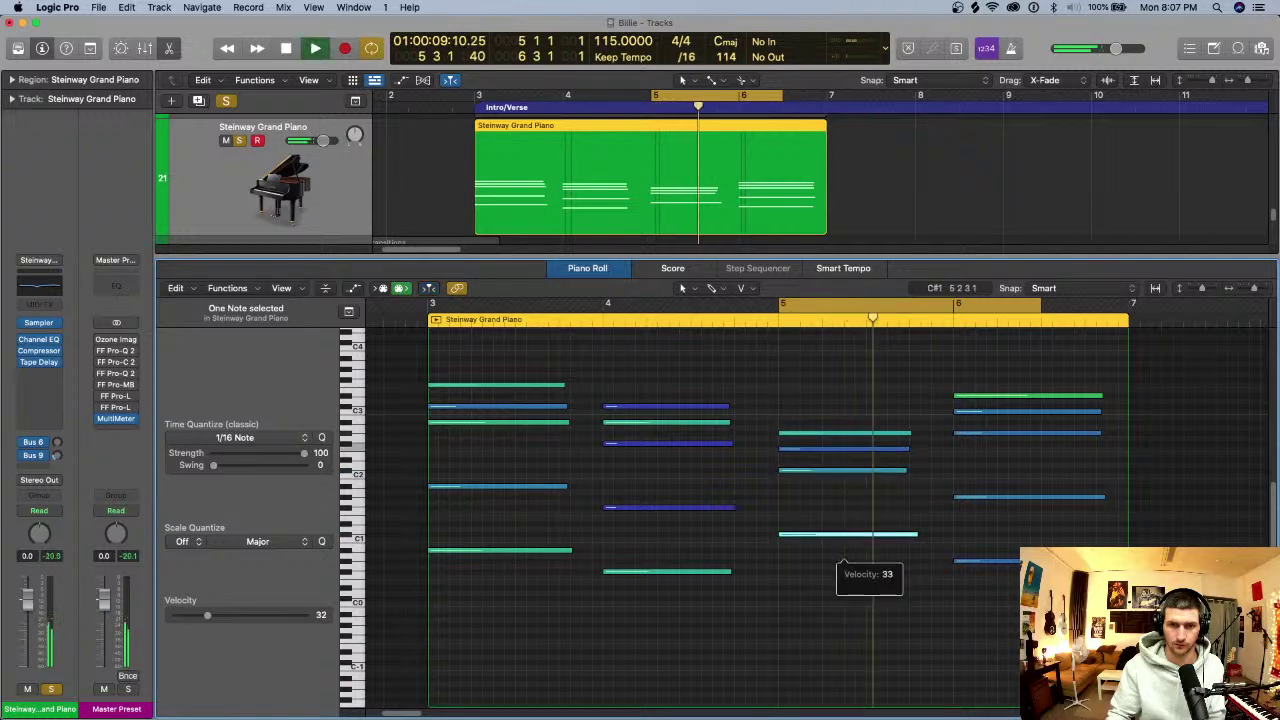
{"action": "key", "text": "space"}
{"action": "left_click", "coordinate": [842, 433]}
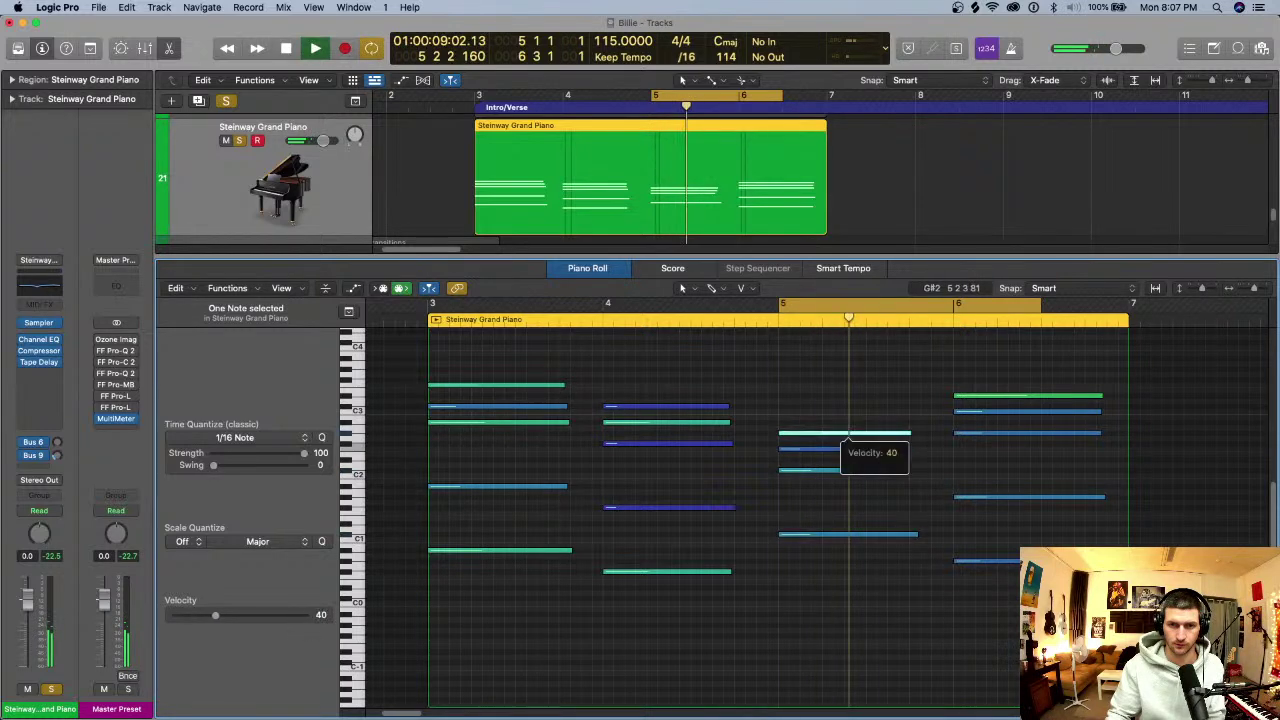
{"action": "left_click_drag", "start_coordinate": [848, 433], "coordinate": [848, 430]}
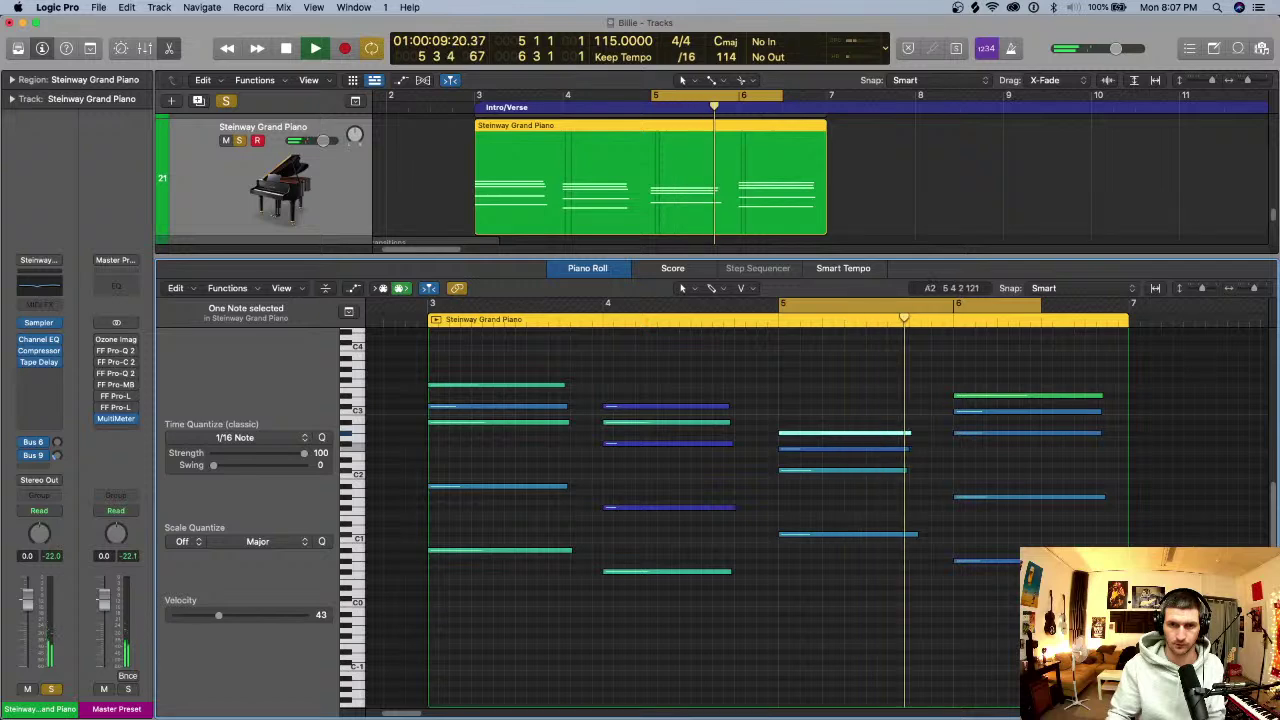
{"action": "key", "text": "space"}
- Raise the bar 5 F2 note's velocity, add a C#3 note at velocity 32 above the chord, and play without cycling
{"action": "left_click", "coordinate": [861, 470]}
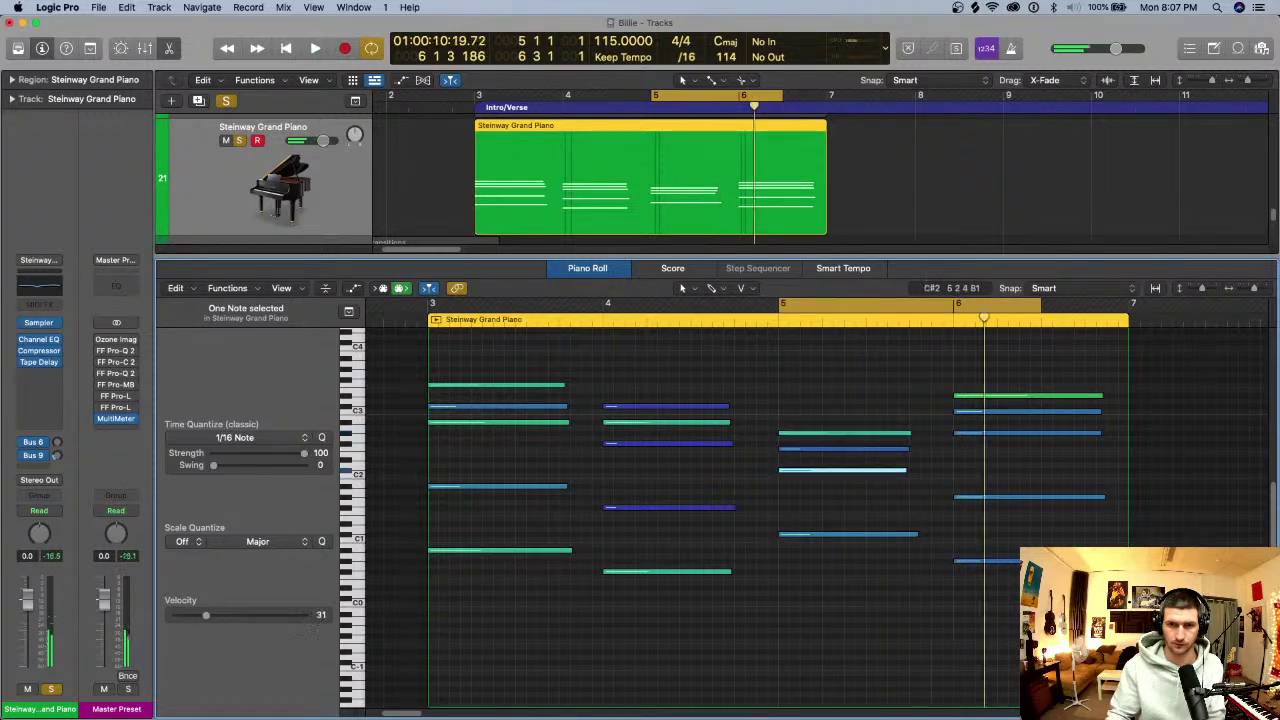
{"action": "left_click", "coordinate": [866, 449]}
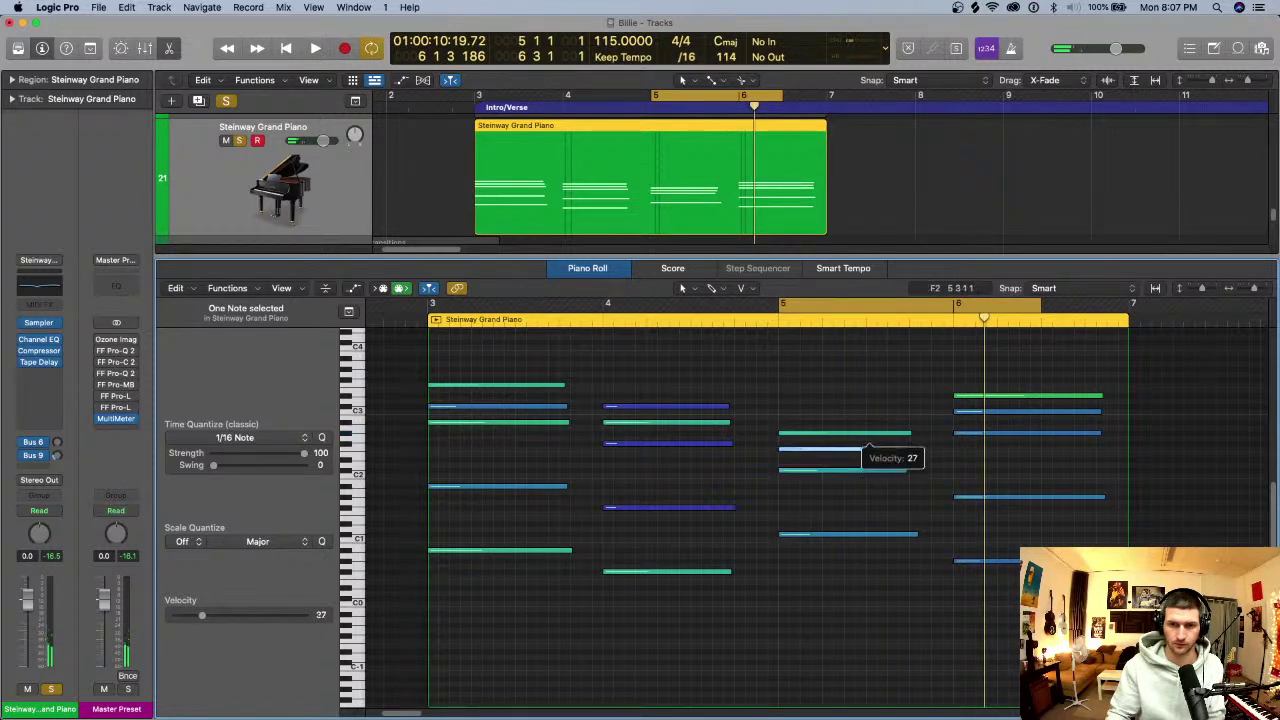
{"action": "left_click_drag", "start_coordinate": [866, 449], "coordinate": [826, 424]}
{"action": "key", "text": "space"}
{"action": "key", "text": "c"}
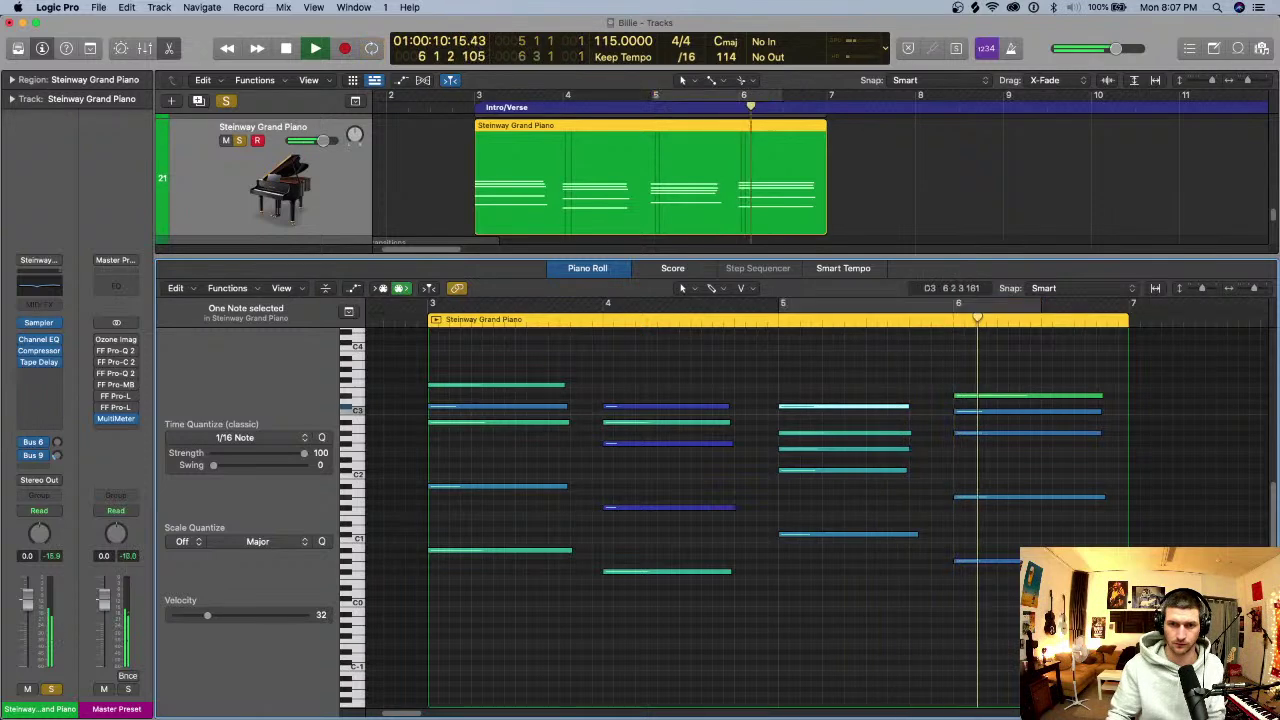
- Lower the velocity of the bar 6 chord's top note to 50 and play the chord
{"action": "key", "text": "space"}
{"action": "left_click_drag", "start_coordinate": [994, 396], "coordinate": [994, 410]}
{"action": "key", "text": "space"}
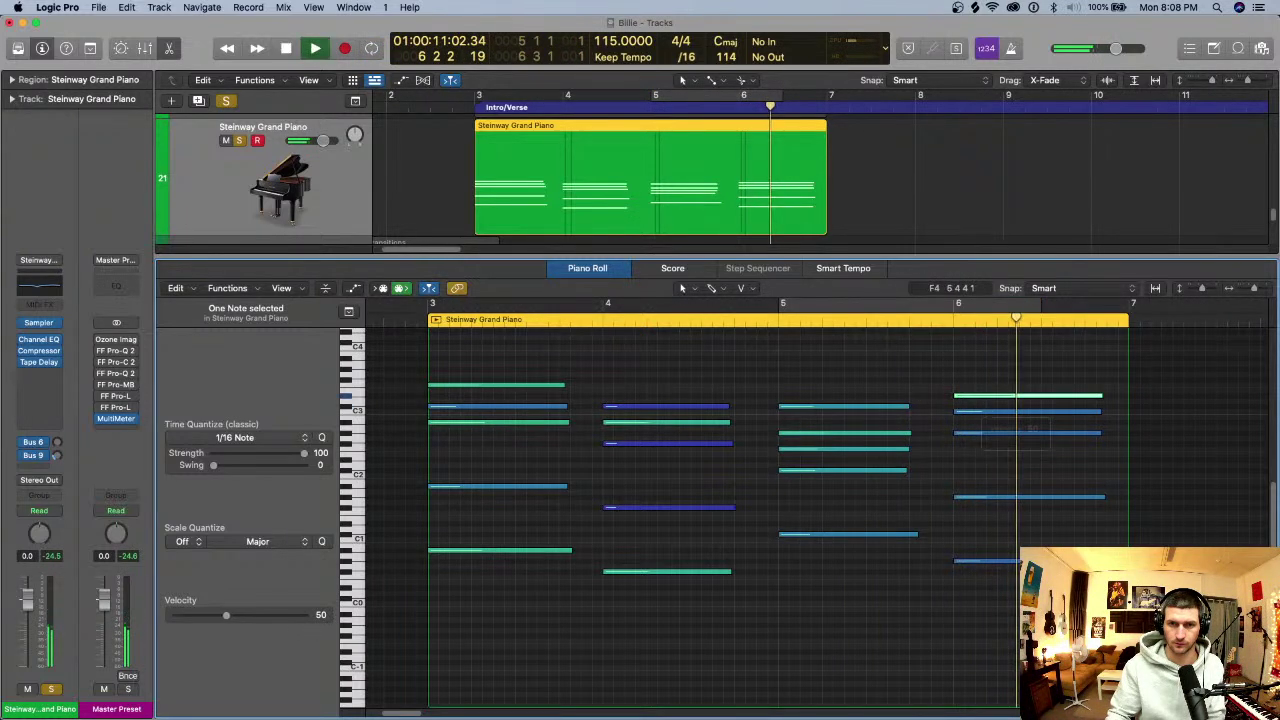
{"action": "key", "text": "space"}
- Set the cycle range back to bars 3 to 7 and play back the full piano part
{"action": "key", "text": "c"}
{"action": "left_click_drag", "start_coordinate": [430, 304], "coordinate": [1148, 308]}
{"action": "key", "text": "space"}
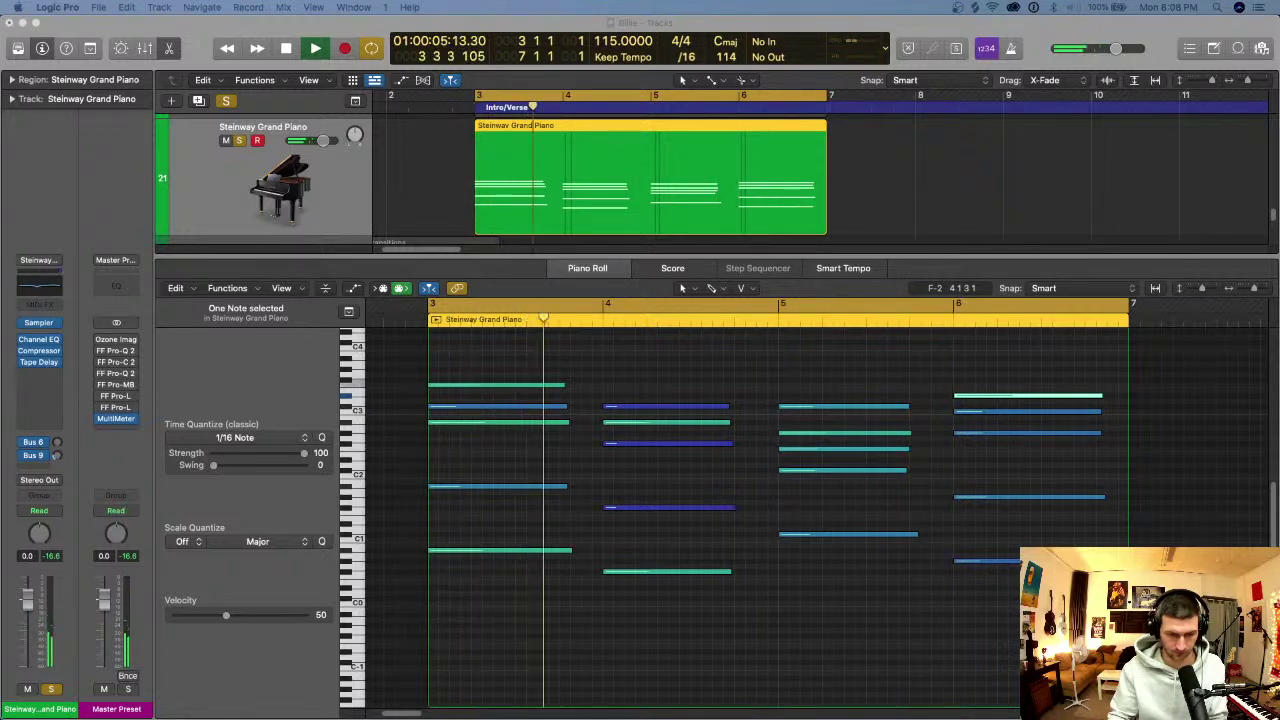
{"action": "key", "text": "space"}
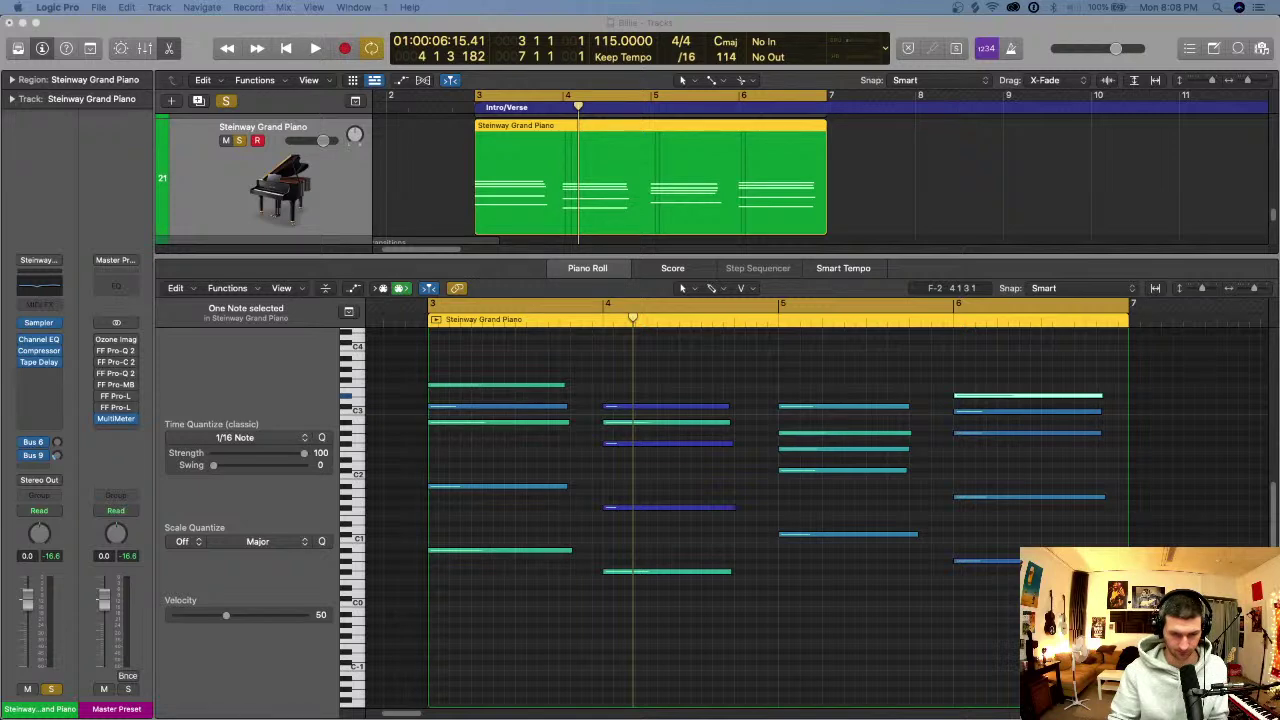
{"action": "key", "text": "super+Tab"}
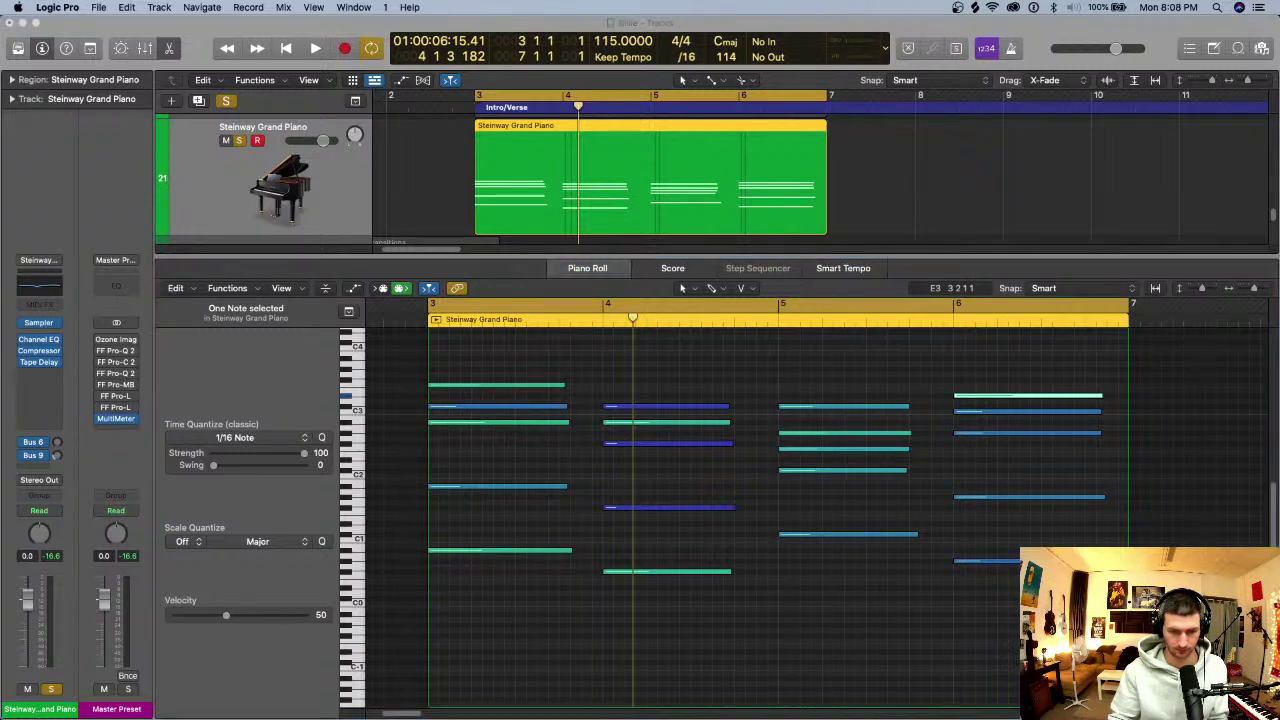
{"action": "key", "text": "super+Tab"}
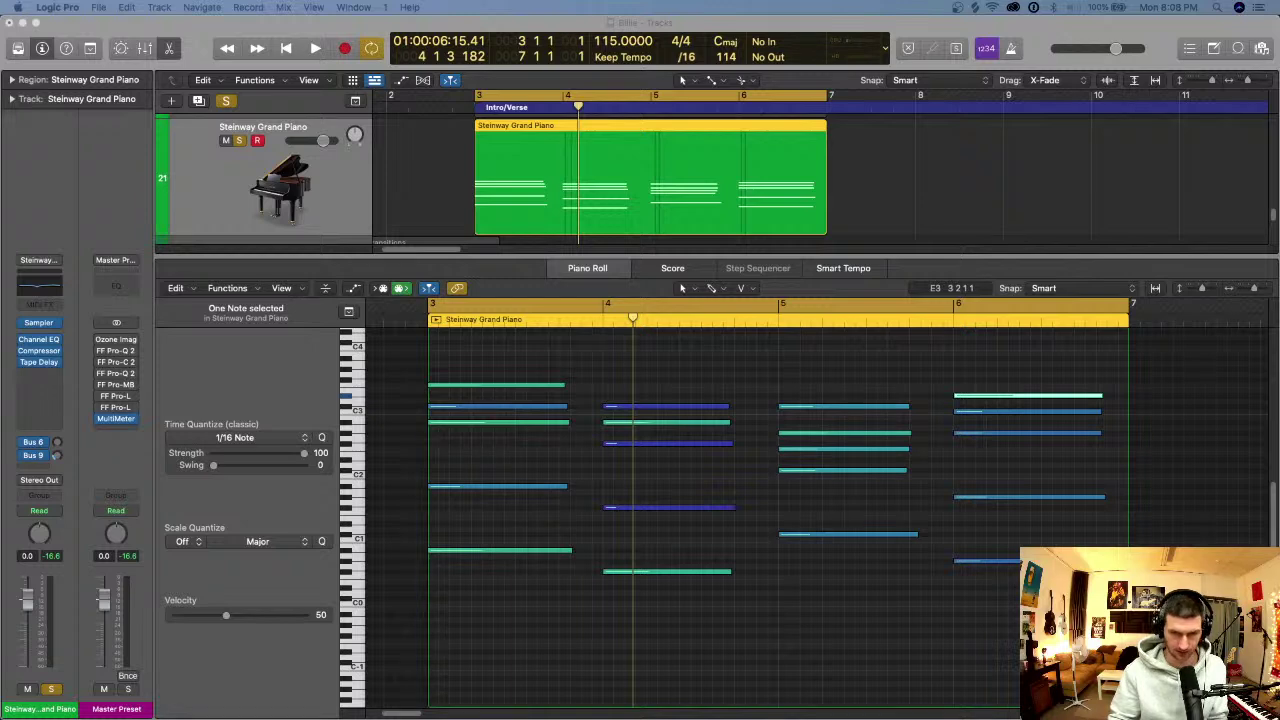
{"action": "key", "text": "super+Tab"}
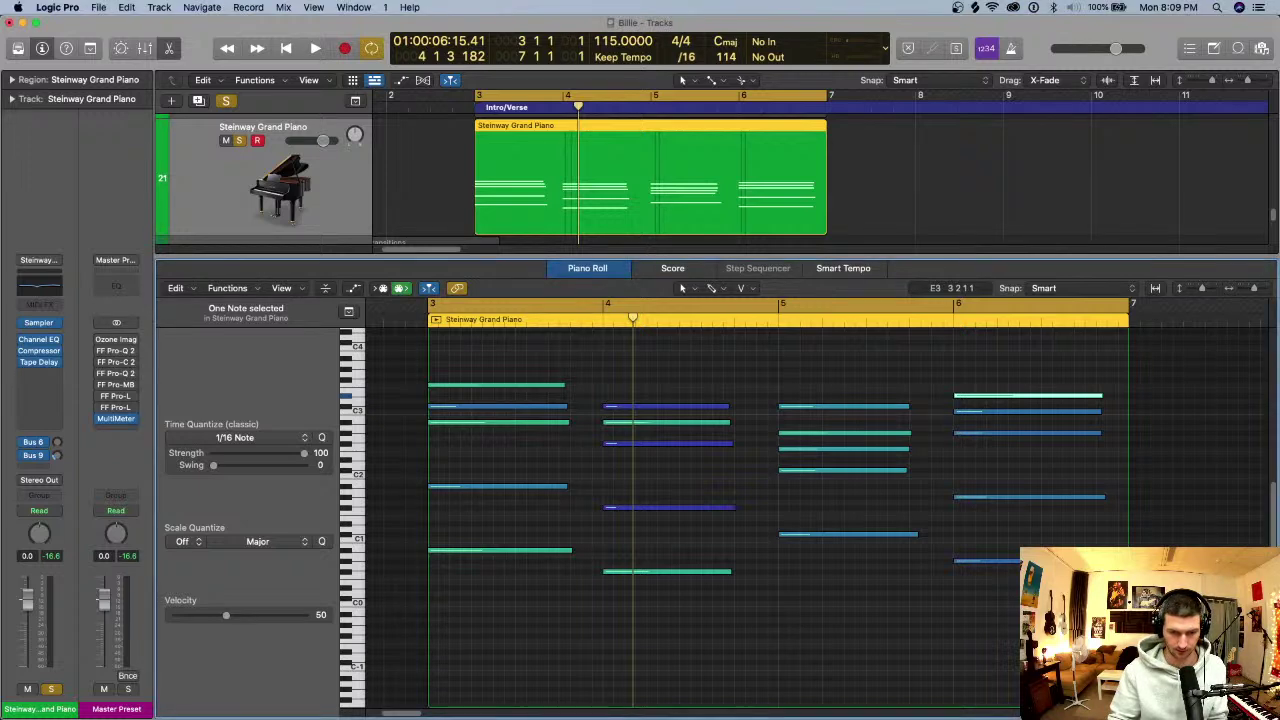
{"action": "key", "text": "super+Tab"}
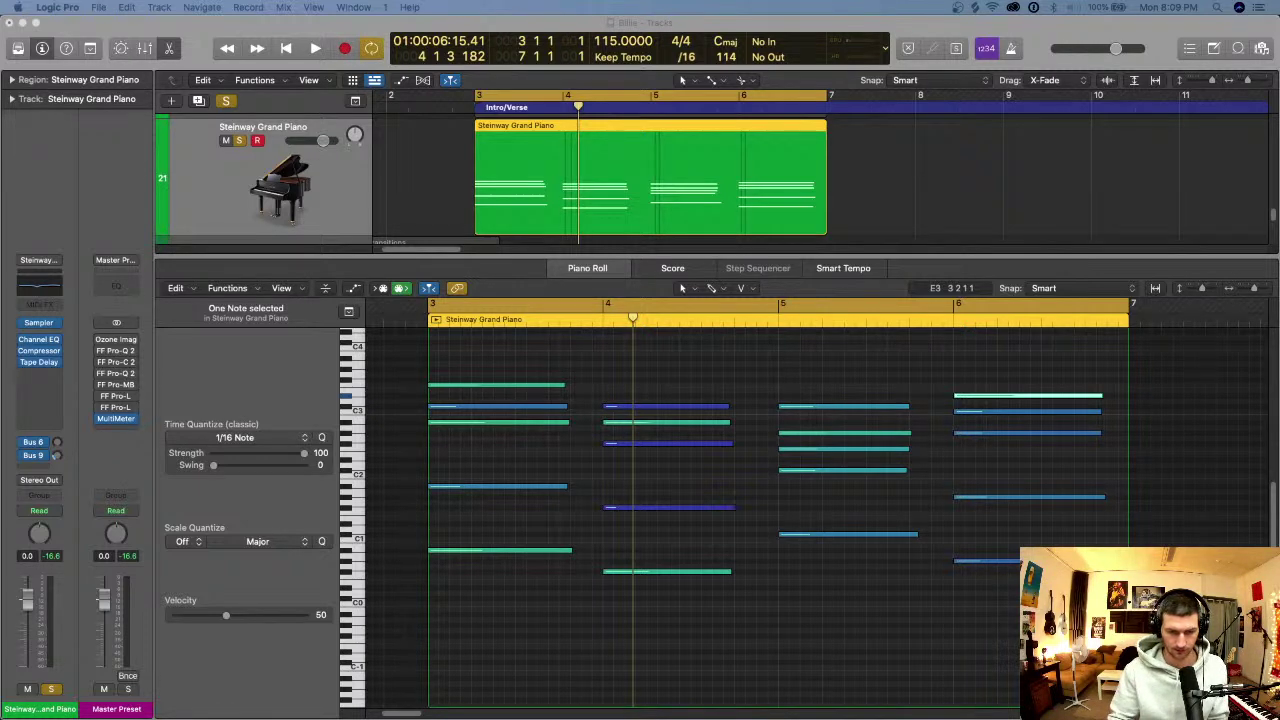
{"action": "key", "text": "super+Tab"}
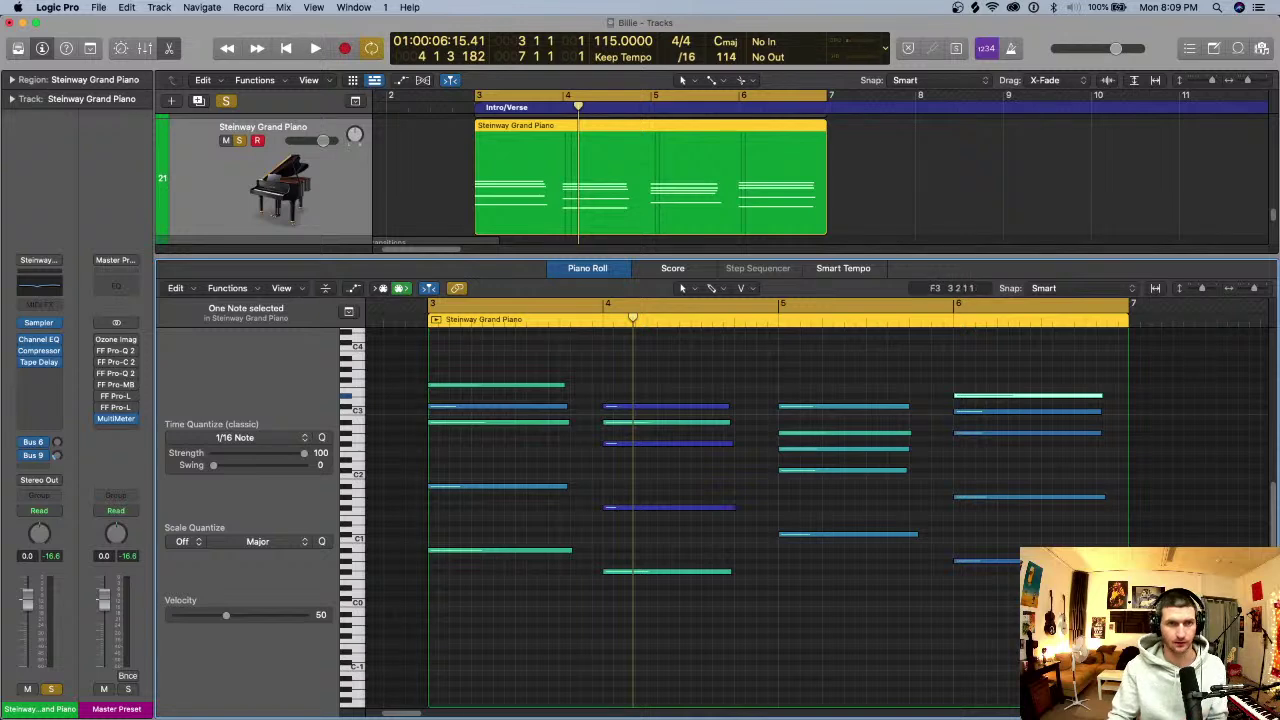
- Play back the piano part from bar 3 with all four chords in view
{"action": "key", "text": "space"}
{"action": "scroll", "coordinate": [700, 500], "scroll_direction": "up", "scroll_amount": 5}
{"action": "scroll", "coordinate": [522, 406], "scroll_direction": "down", "scroll_amount": 8}
{"action": "scroll", "coordinate": [522, 410], "scroll_direction": "down", "scroll_amount": 3}
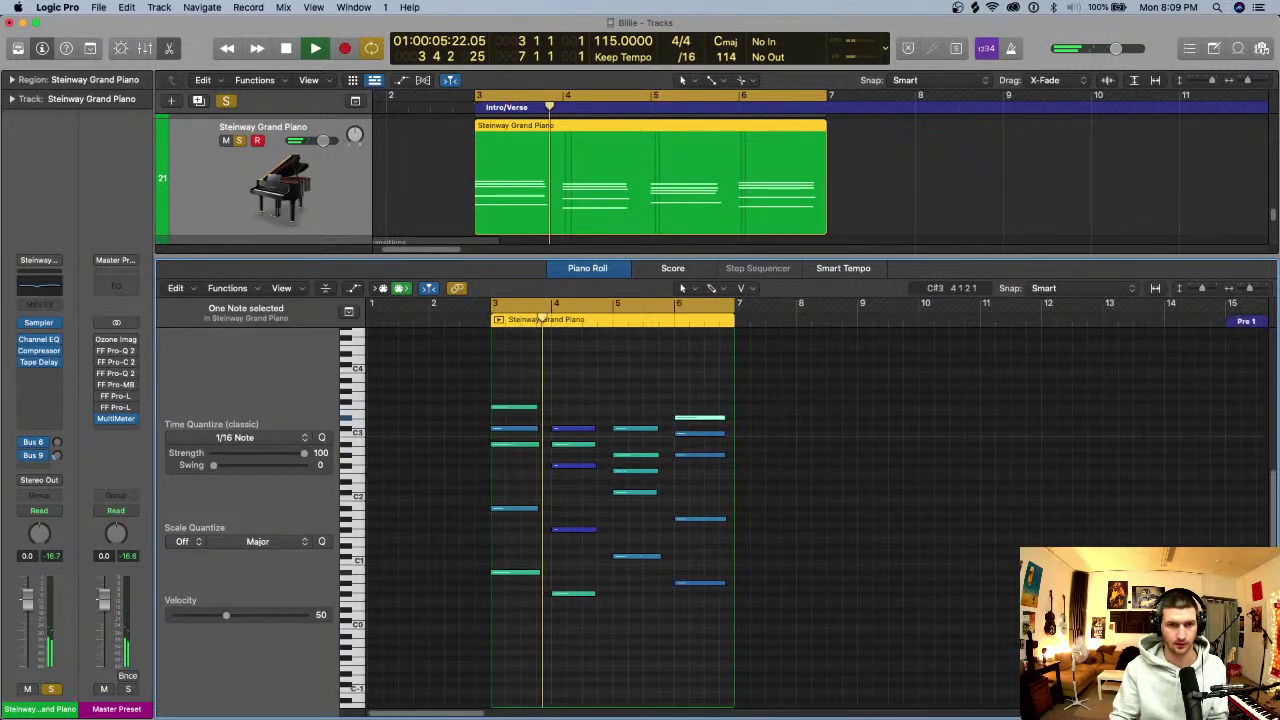
{"action": "scroll", "coordinate": [550, 422], "scroll_direction": "up", "scroll_amount": 4}
{"action": "key", "text": "space"}
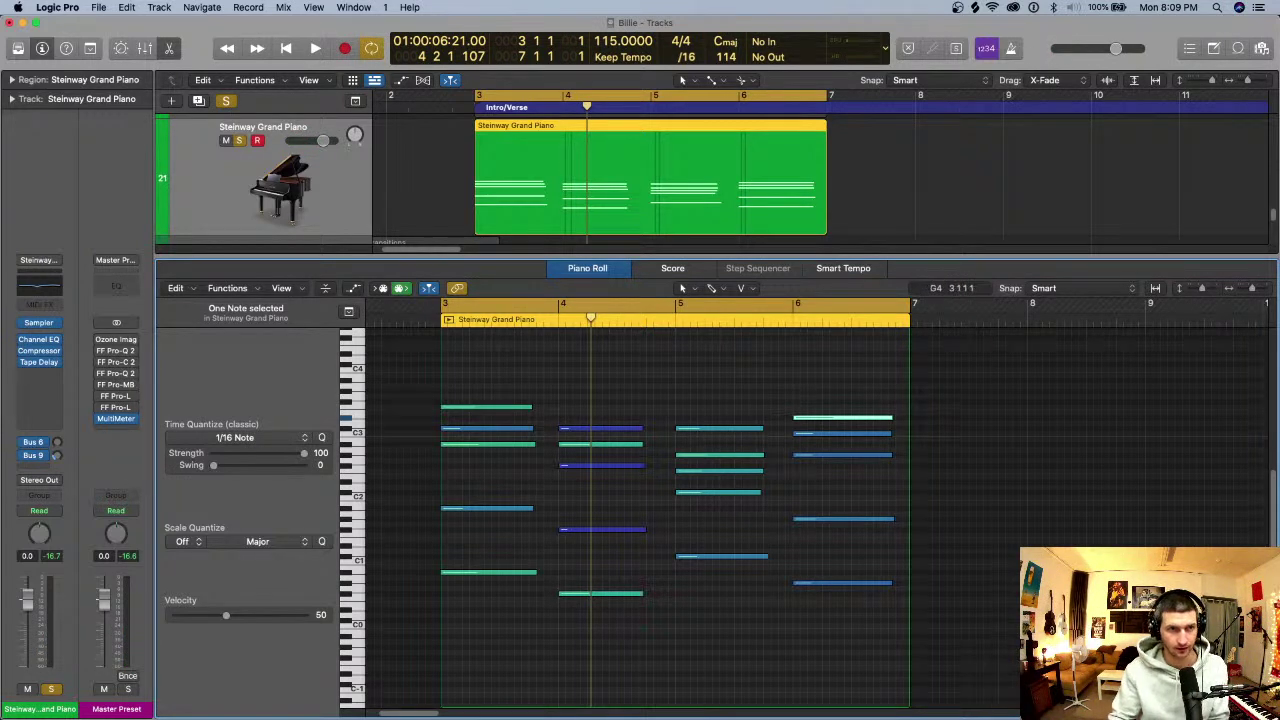
- Try other grand piano patches from the Library on the piano track and return to Steinway Grand Piano
{"action": "left_click", "coordinate": [520, 160]}
{"action": "scroll", "coordinate": [600, 180], "scroll_direction": "up", "scroll_amount": 2}
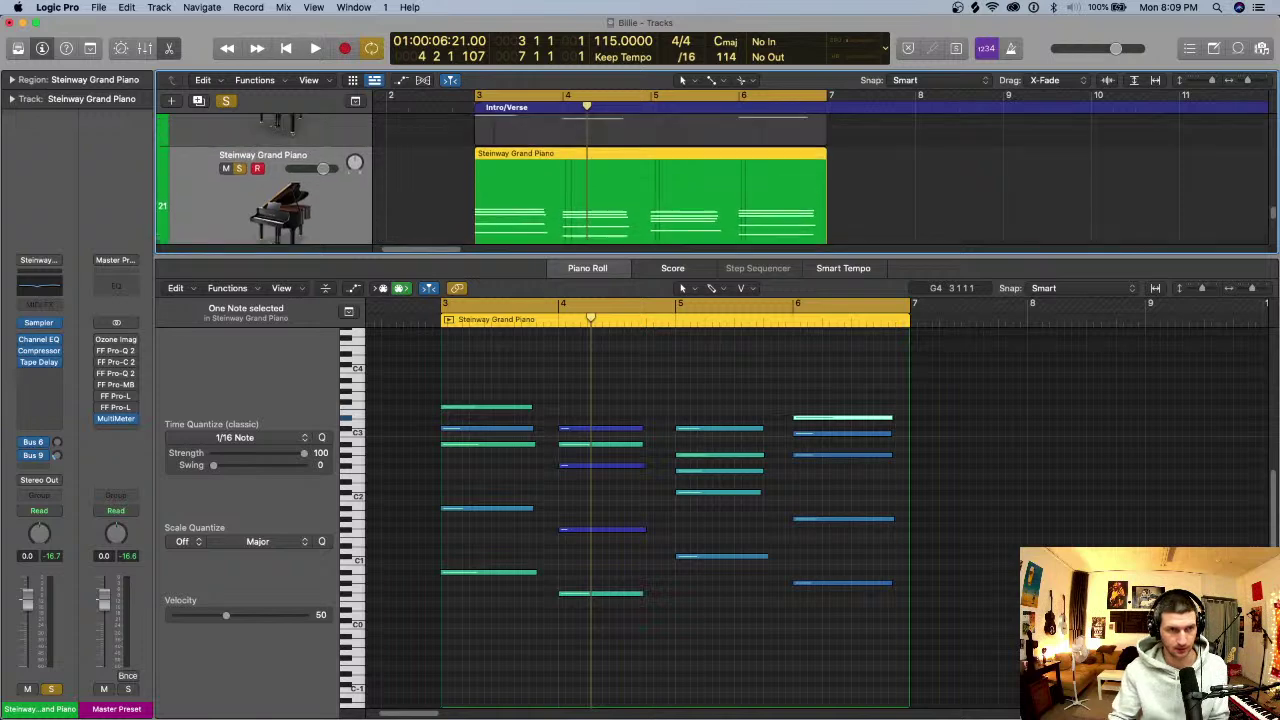
{"action": "key", "text": "y"}
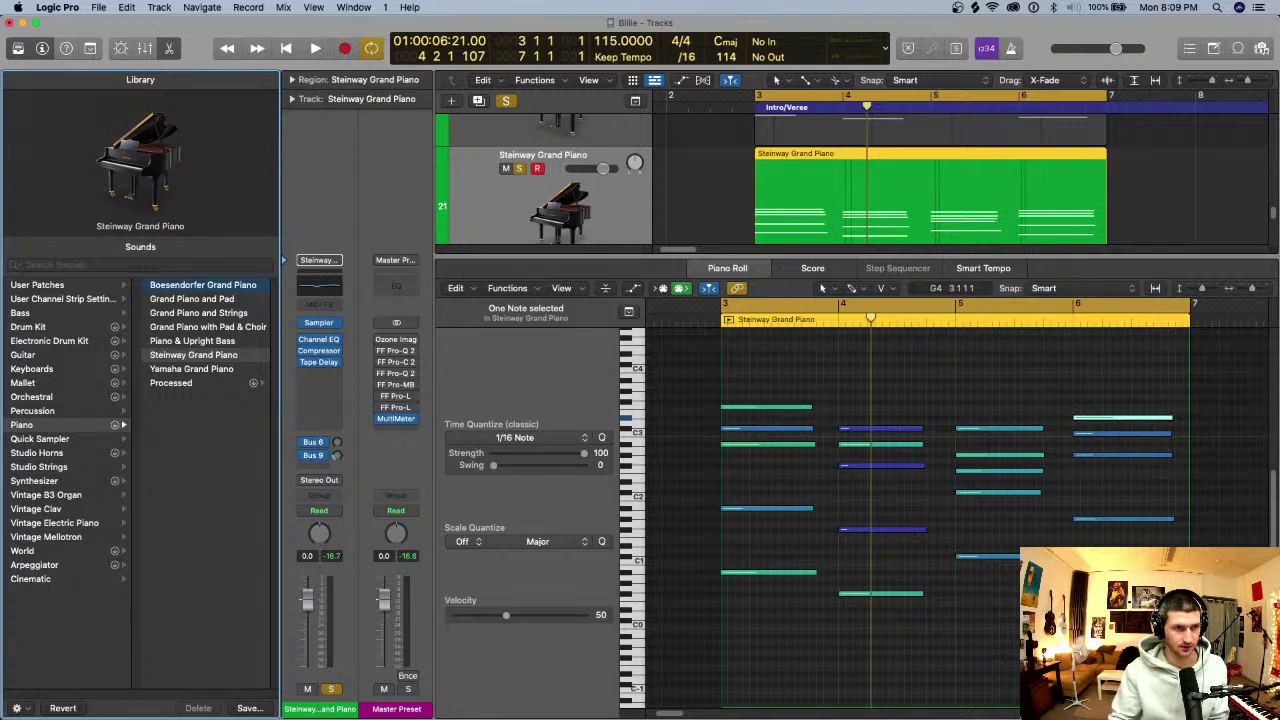
{"action": "left_click", "coordinate": [192, 299]}
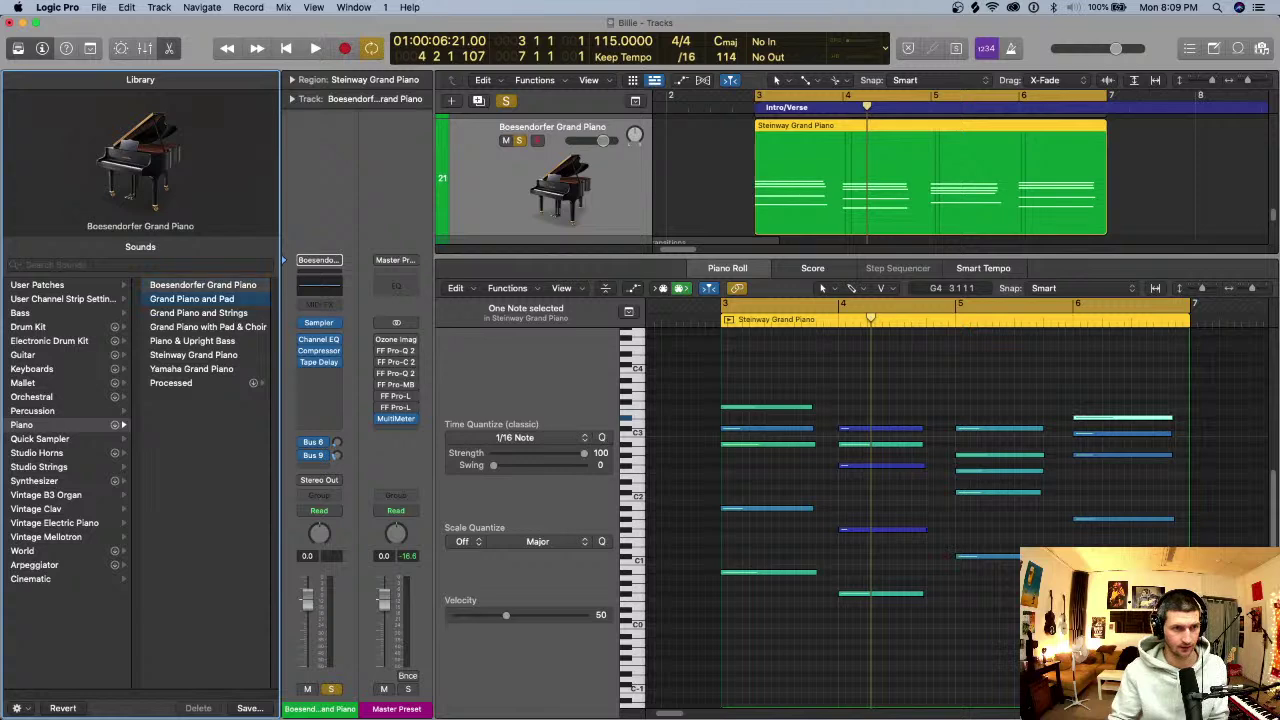
{"action": "key", "text": "Down"}
{"action": "left_click", "coordinate": [192, 369]}
{"action": "key", "text": "Up"}
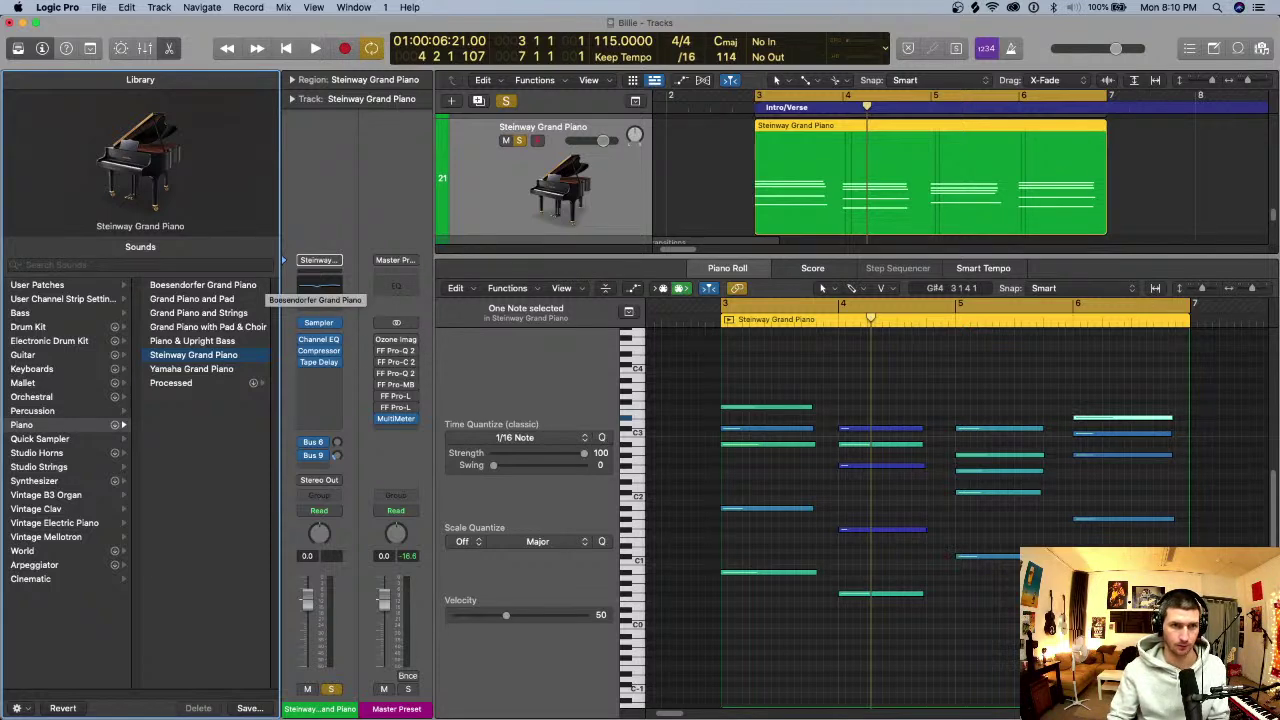
{"action": "key", "text": "y"}
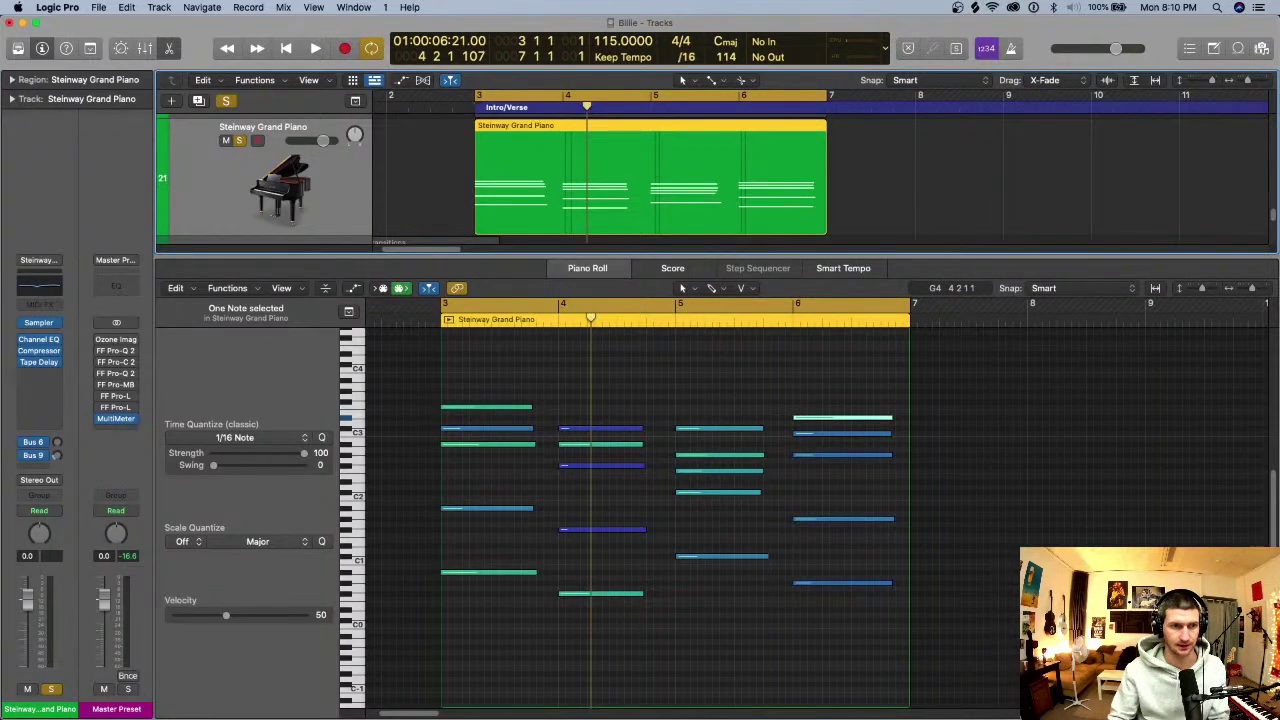
- Transpose the bar 3 chord's top note down one octave and play the chord
{"action": "key", "text": "p"}
{"action": "key", "text": "p"}
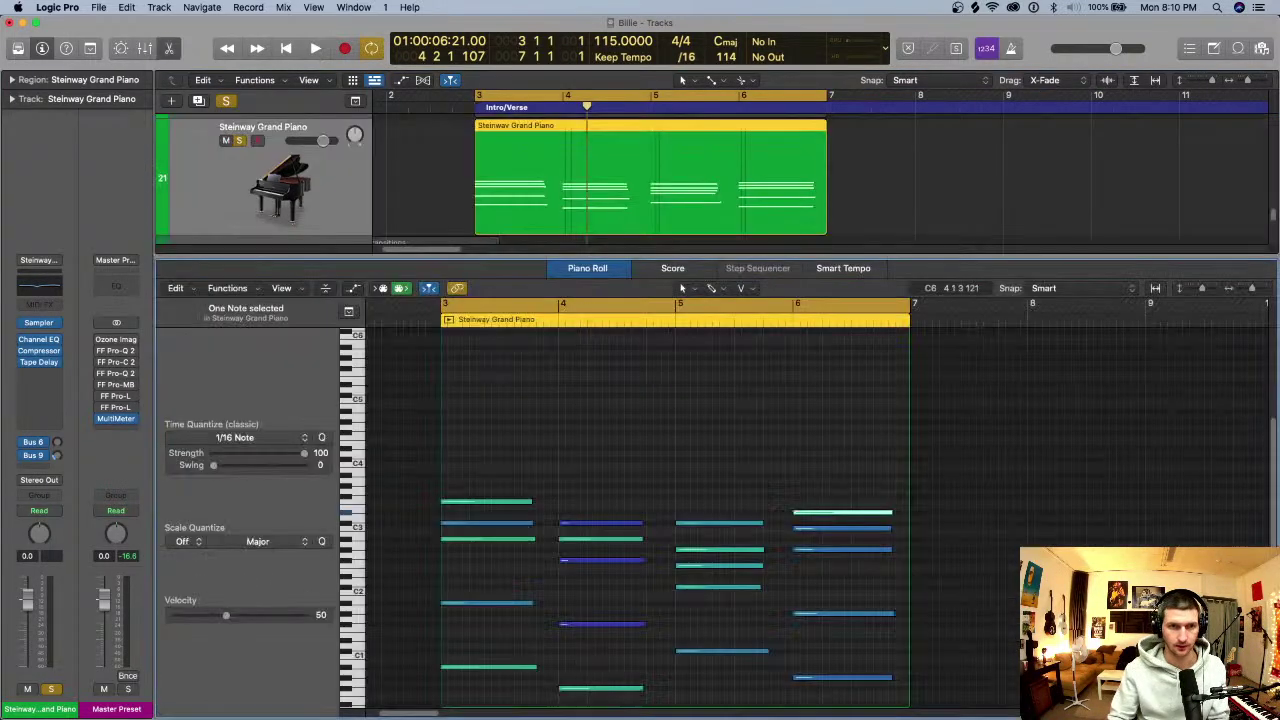
{"action": "scroll", "coordinate": [544, 448], "scroll_direction": "down", "scroll_amount": 5}
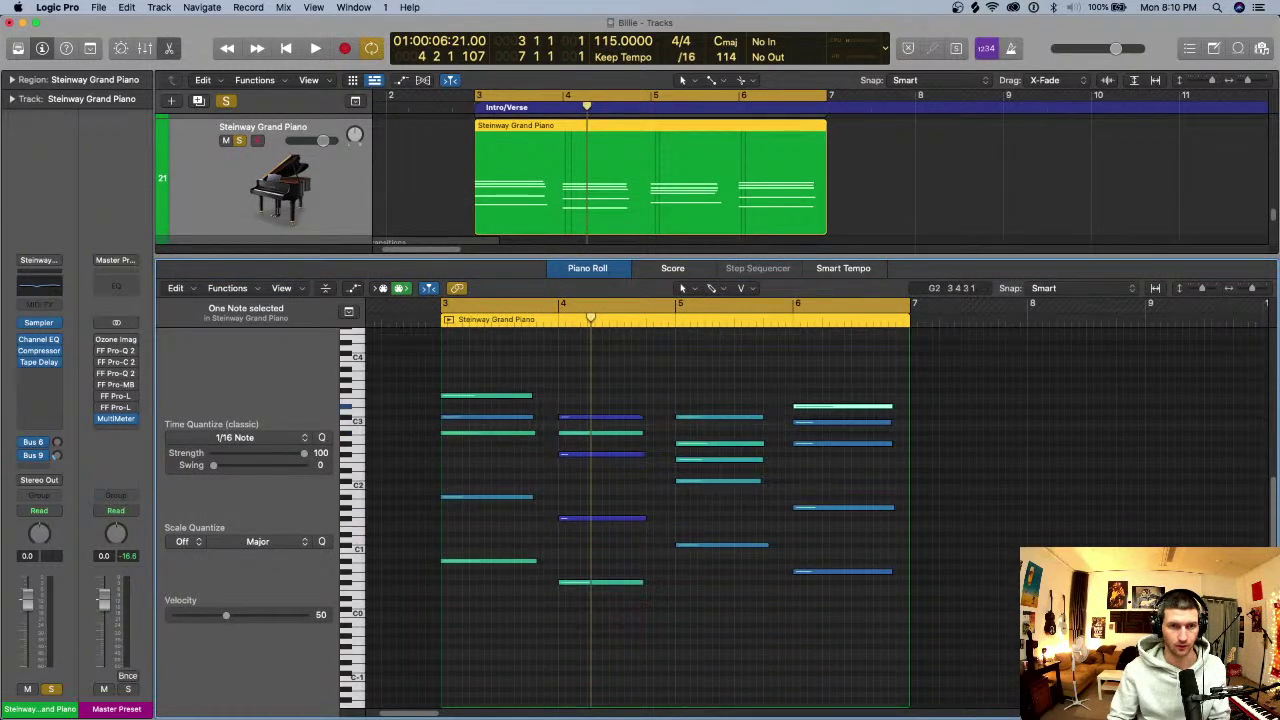
{"action": "key", "text": "super+Right"}
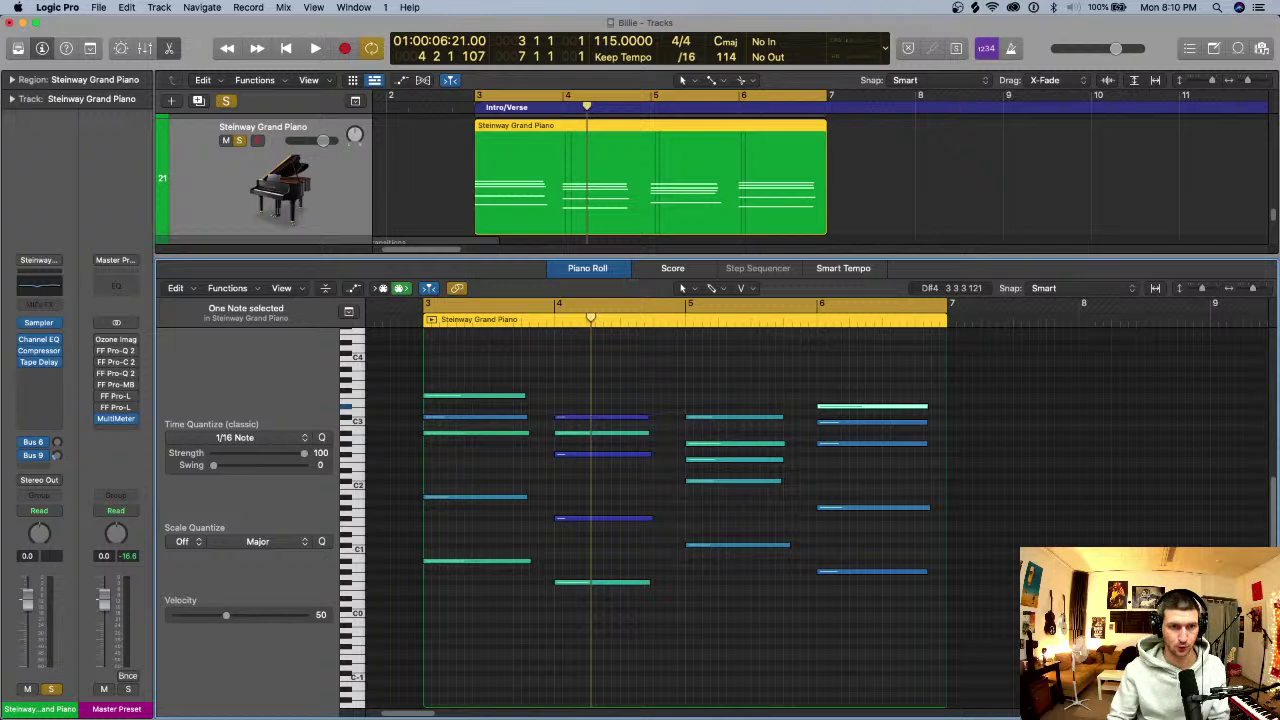
{"action": "scroll", "coordinate": [510, 342], "scroll_direction": "up", "scroll_amount": 5}
{"action": "scroll", "coordinate": [510, 342], "scroll_direction": "down", "scroll_amount": 3}
{"action": "key", "text": "super+Left"}
{"action": "scroll", "coordinate": [547, 394], "scroll_direction": "right", "scroll_amount": 2}
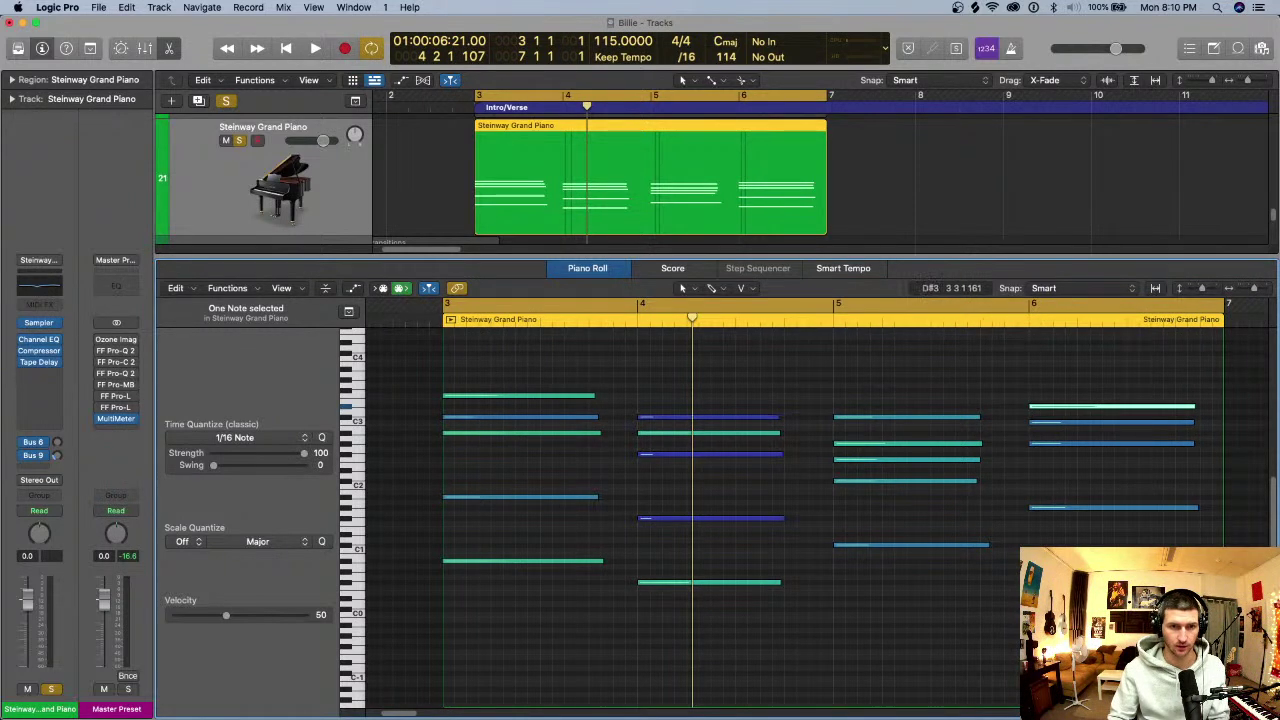
{"action": "left_click", "coordinate": [574, 396]}
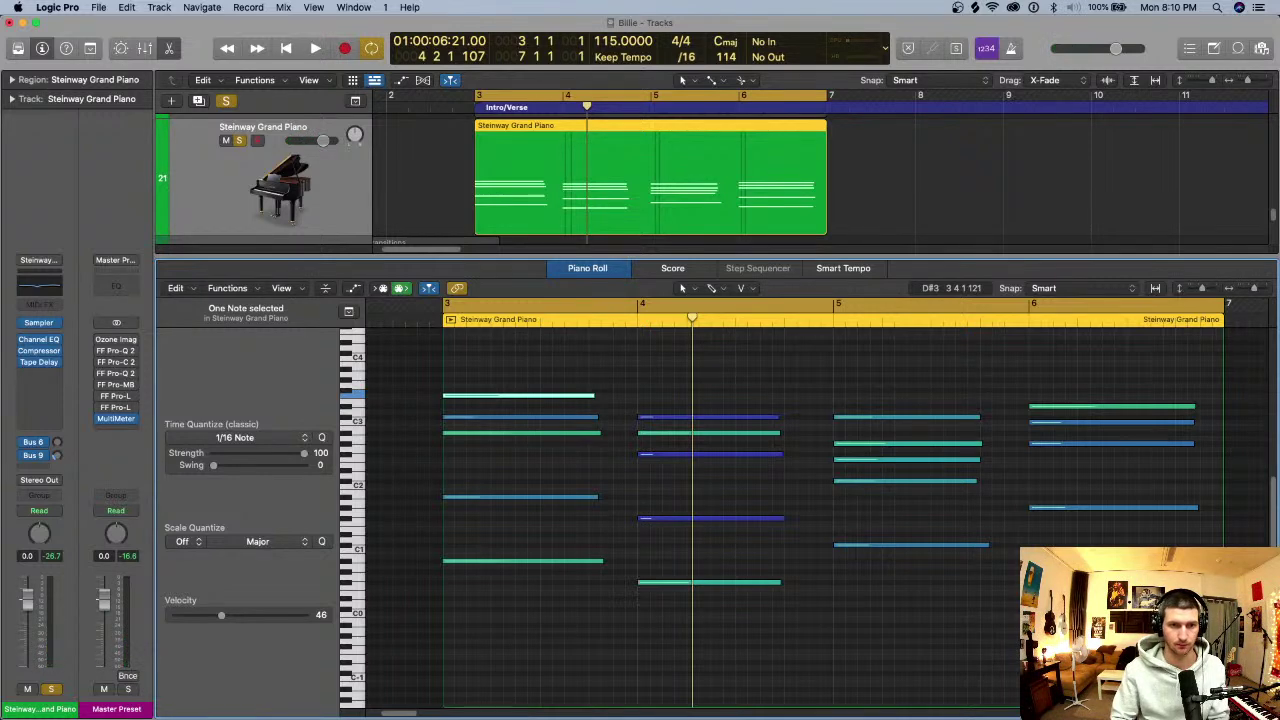
{"action": "key", "text": "alt+shift+Down"}
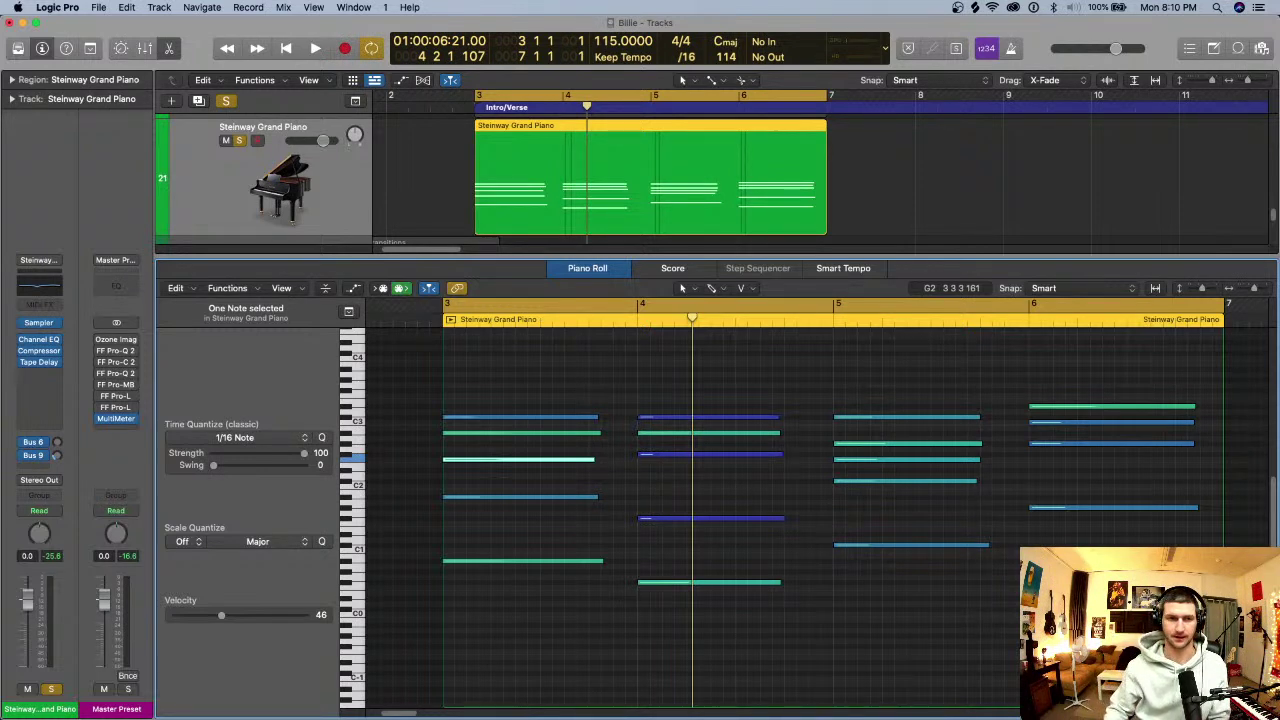
{"action": "key", "text": "space"}
{"action": "key", "text": "space"}
- Transpose the bar 4 chord's top note down one octave and raise its velocity
{"action": "key", "text": "Right"}
{"action": "key", "text": "alt+shift+Down"}
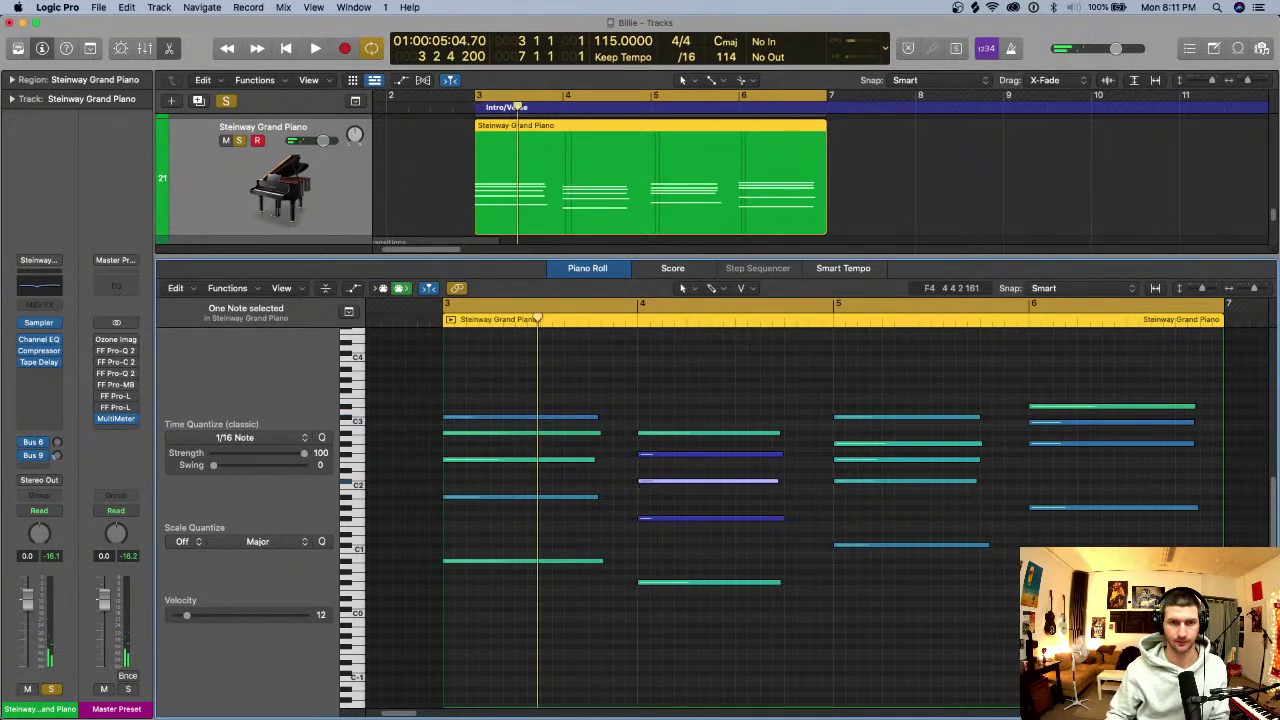
{"action": "mouse_move", "coordinate": [716, 481]}
{"action": "left_mouse_down"}
{"action": "mouse_move", "coordinate": [717, 494]}
{"action": "mouse_move", "coordinate": [718, 458]}
{"action": "left_mouse_up"}
- Try the bar 5 chord's top note an octave lower and an octave higher, and return it to its original pitch
{"action": "left_click", "coordinate": [887, 416]}
{"action": "key", "text": "alt+shift+Down"}
{"action": "key", "text": "alt+shift+Up"}
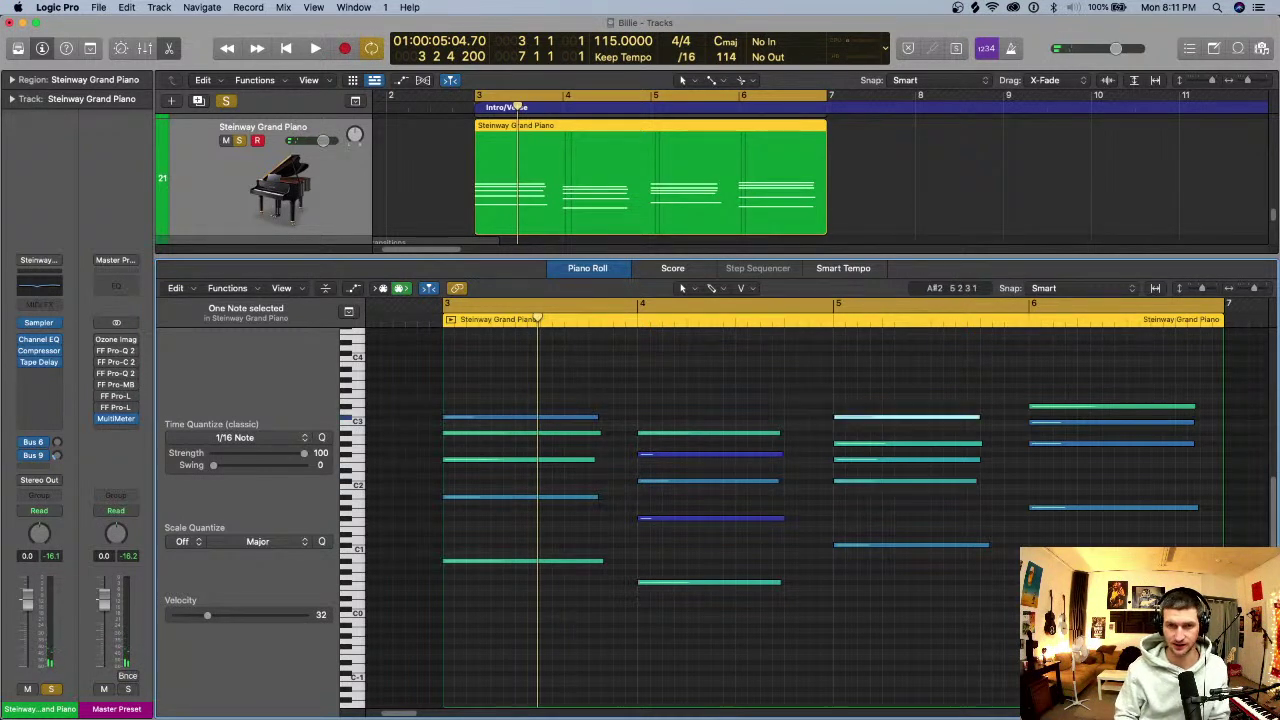
{"action": "key", "text": "alt+shift+Up"}
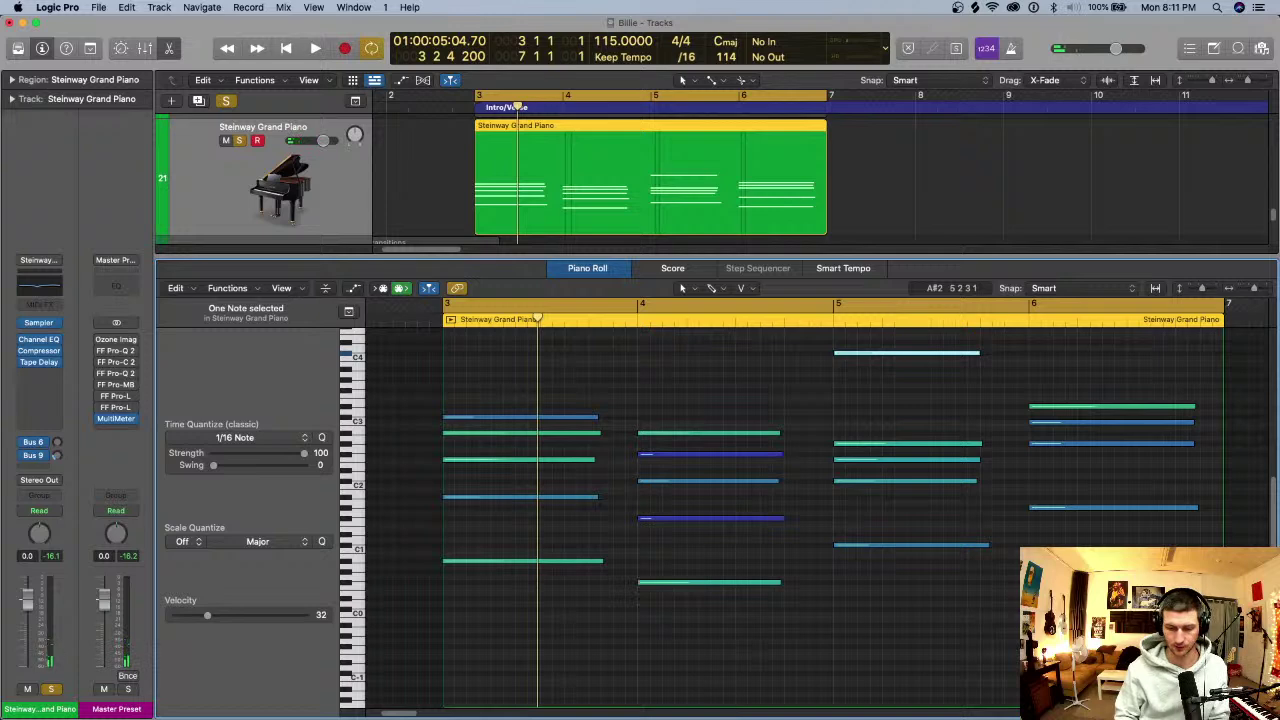
{"action": "key", "text": "alt+shift+Down"}
- Play back the revoiced chords from bar 3 with the whole region in view
{"action": "key", "text": "space"}
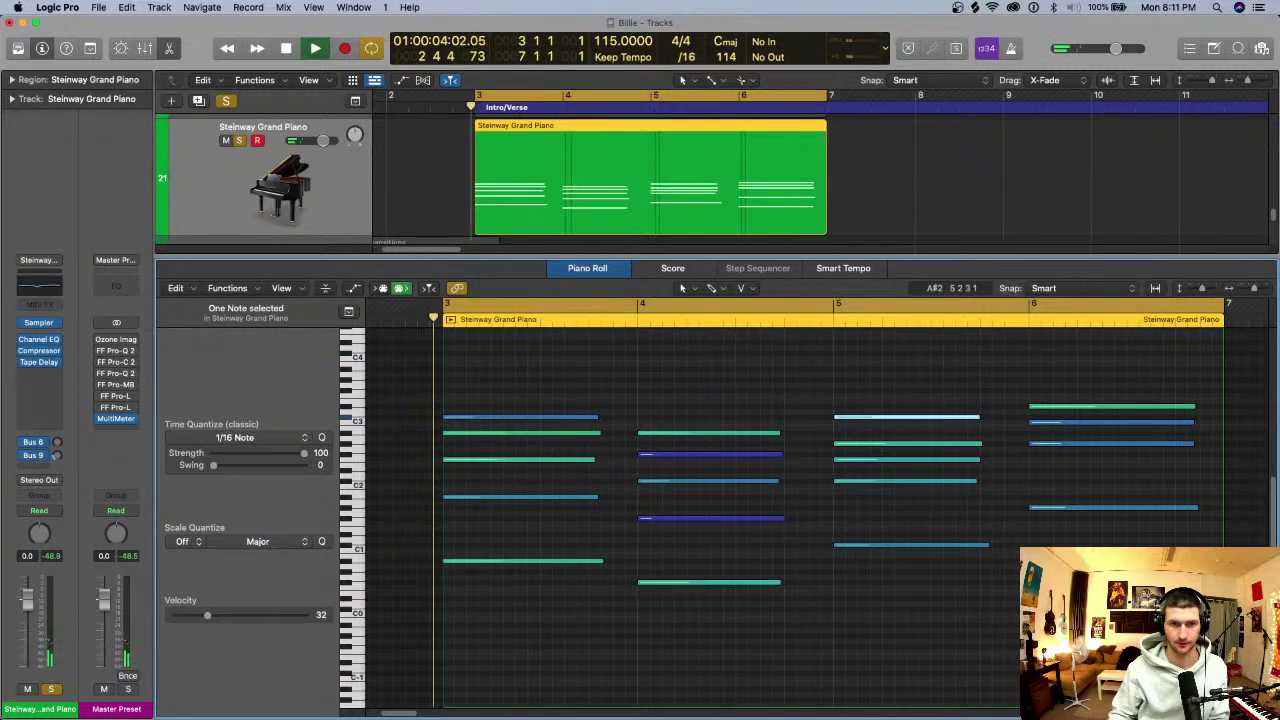
{"action": "key", "text": "super+Left"}
{"action": "key", "text": "super+Left"}
{"action": "key", "text": "super+Right"}
{"action": "key", "text": "super+Right"}
{"action": "key", "text": "super+Right"}
{"action": "key", "text": "super+Left"}
{"action": "key", "text": "super+Left"}
{"action": "key", "text": "super+Left"}
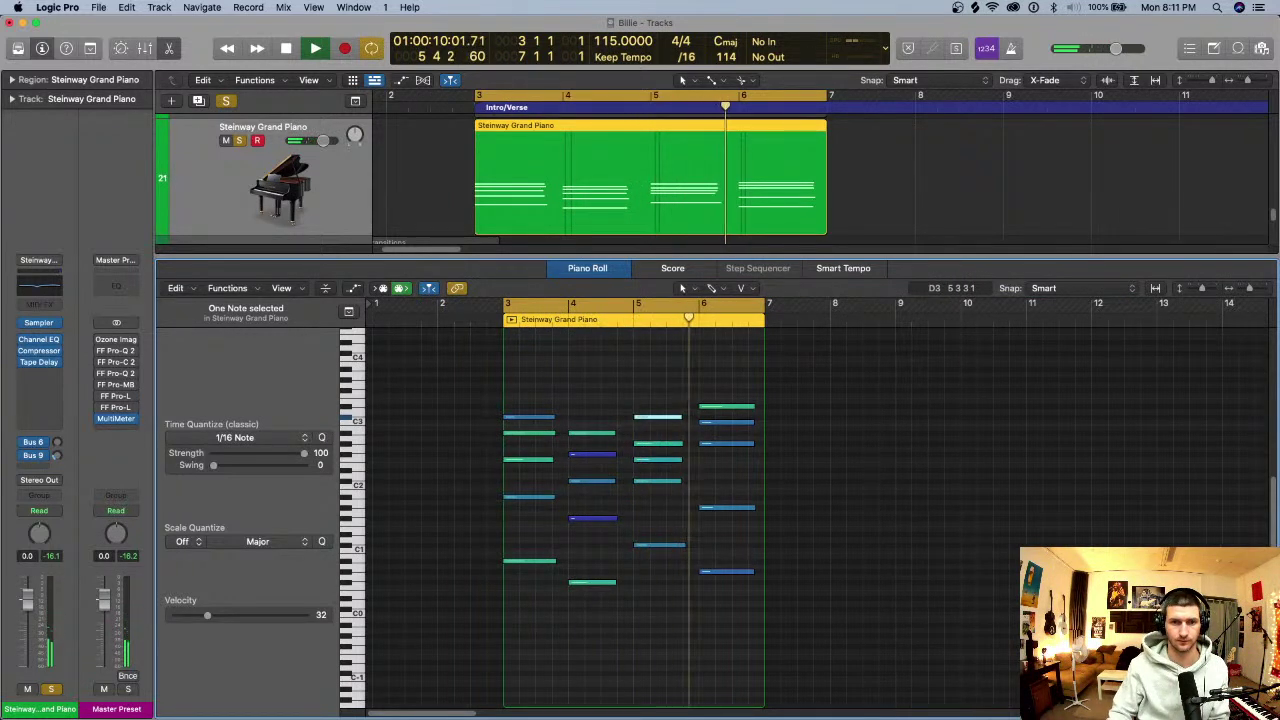
{"action": "key", "text": "space"}
- Transpose the bar 6 chord's top note down one octave and play that chord with cycling off
{"action": "key", "text": "Right"}
{"action": "key", "text": "alt+shift+Down"}
{"action": "left_click", "coordinate": [700, 305]}
{"action": "left_click", "coordinate": [700, 305]}
{"action": "left_click", "coordinate": [700, 312]}
{"action": "key", "text": "c"}
{"action": "key", "text": "space"}
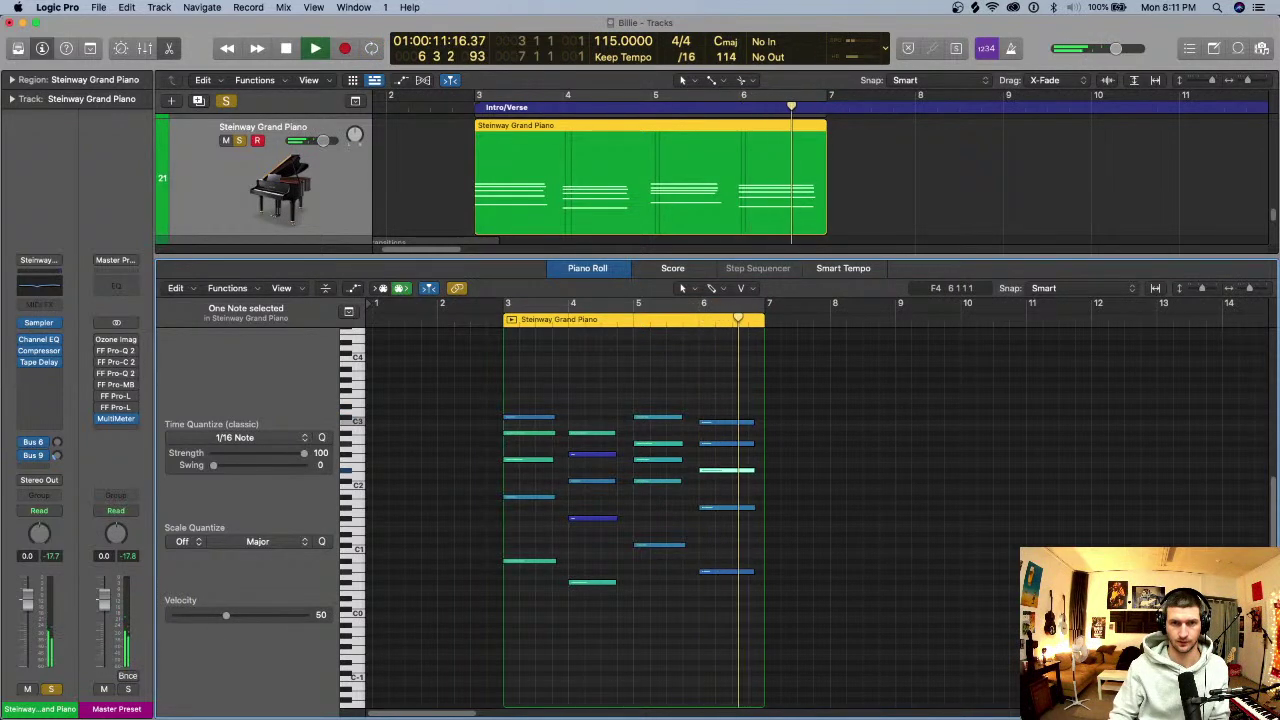
{"action": "key", "text": "space"}
- Turn cycling back on for bars 3 to 7 and play back the revoiced piano part
{"action": "mouse_move", "coordinate": [507, 304]}
{"action": "left_mouse_down"}
{"action": "mouse_move", "coordinate": [572, 304]}
{"action": "mouse_move", "coordinate": [507, 312]}
{"action": "left_mouse_up"}
{"action": "key", "text": "space"}
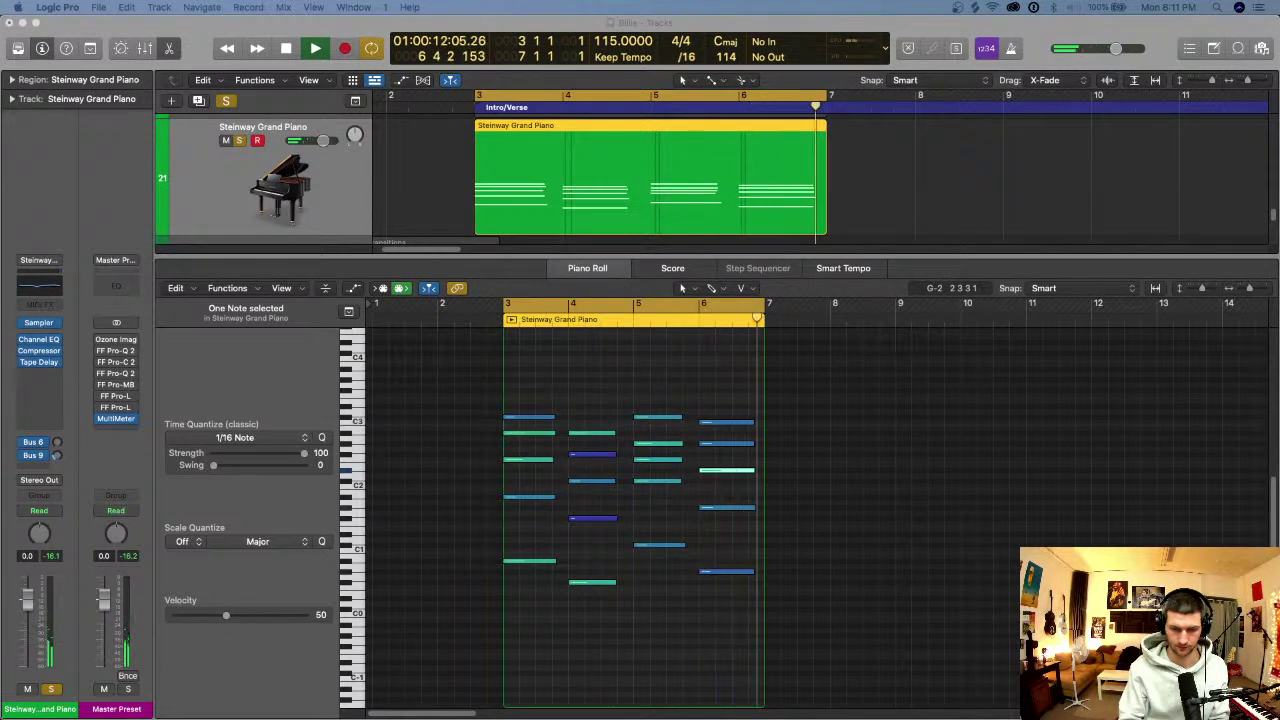
{"action": "key", "text": "space"}
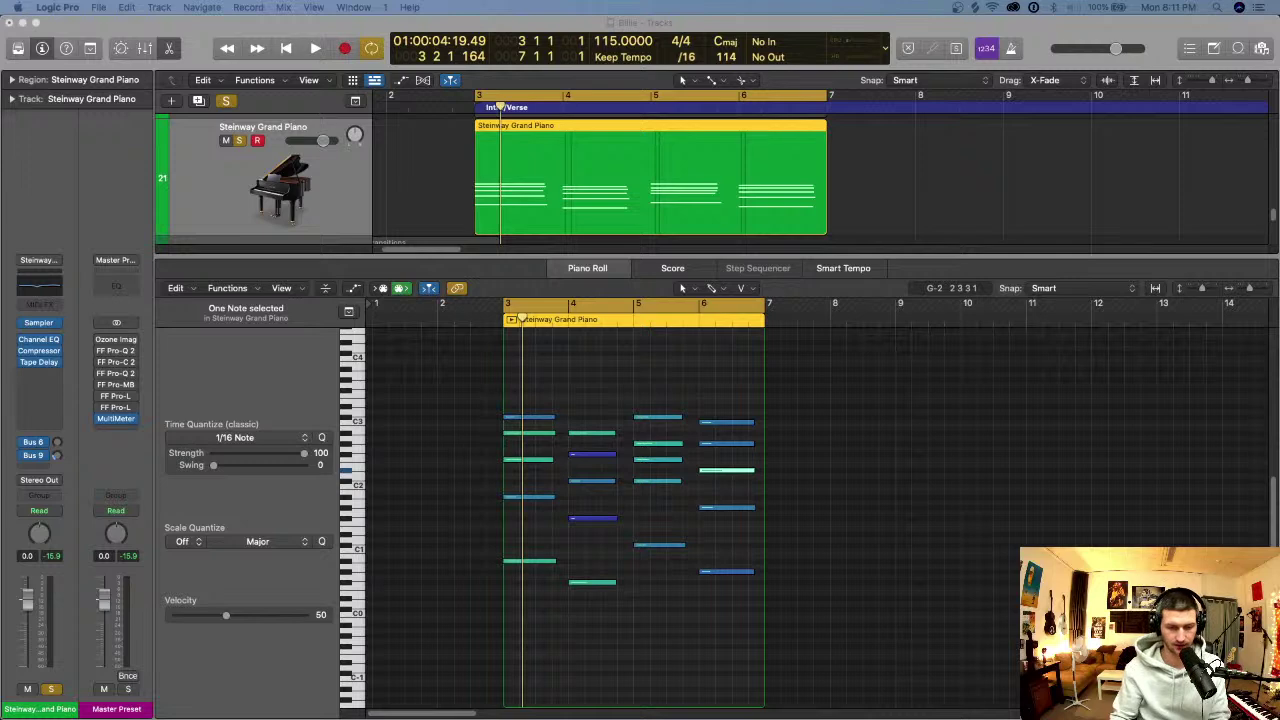
{"action": "key", "text": "super+Tab"}
{"action": "key", "text": "super+Tab"}
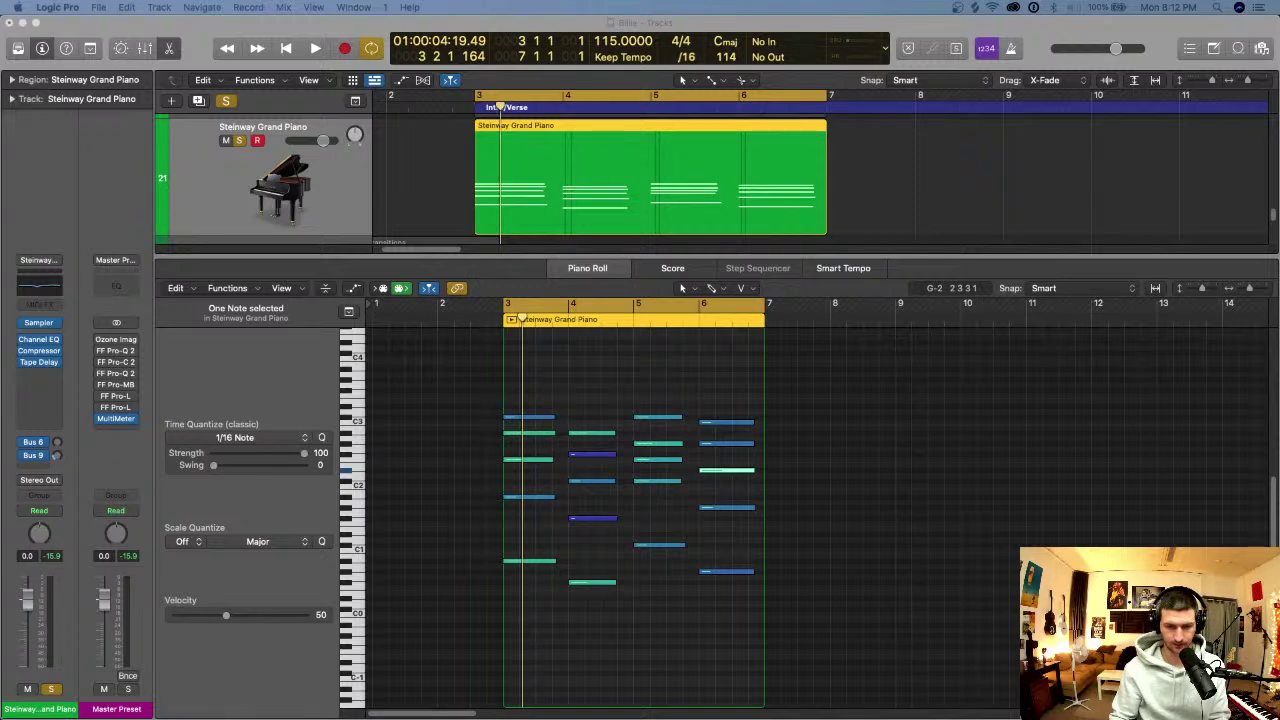
{"action": "key", "text": "super+Tab"}
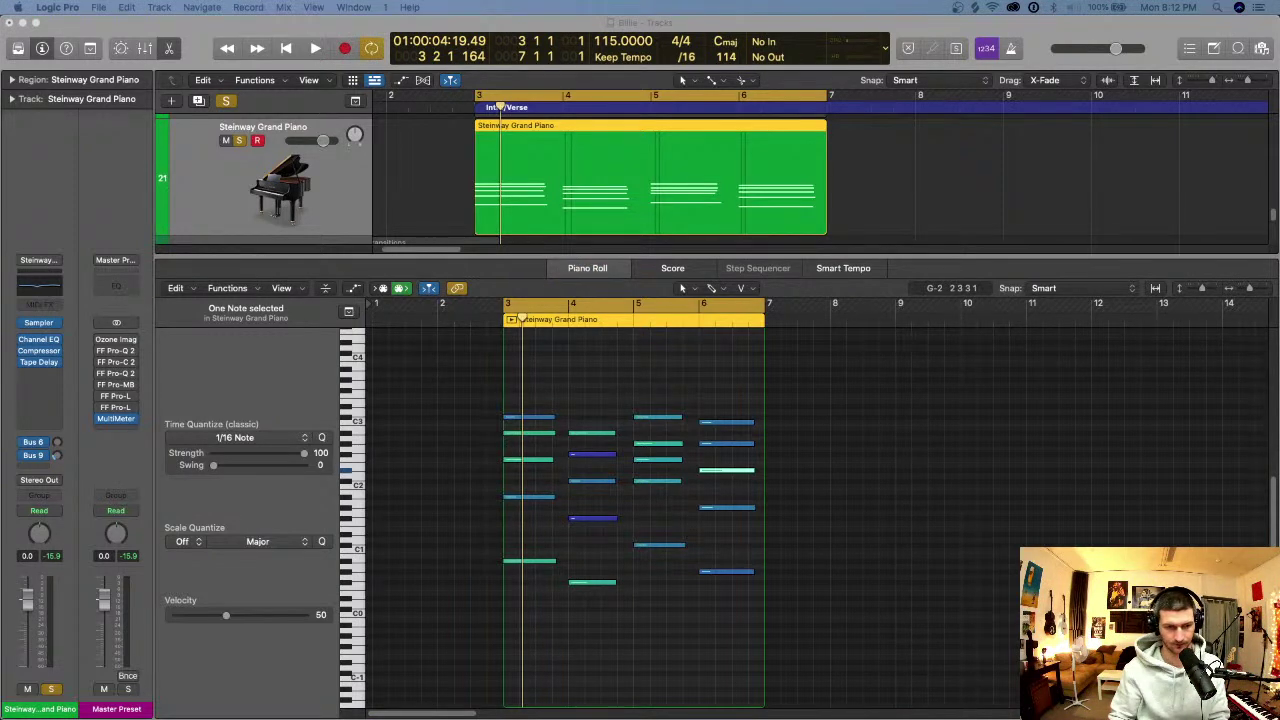
{"action": "key", "text": "ctrl+Up"}
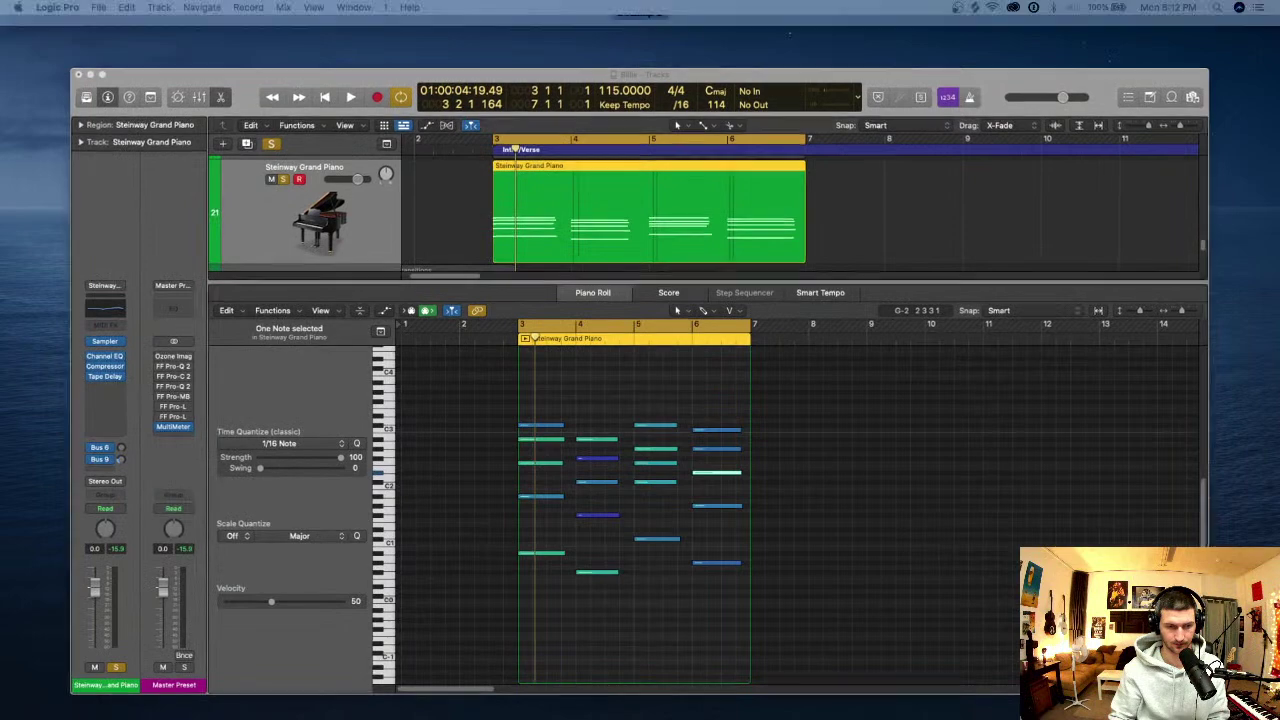
{"action": "key", "text": "ctrl+Up"}
{"action": "key", "text": "ctrl+Up"}
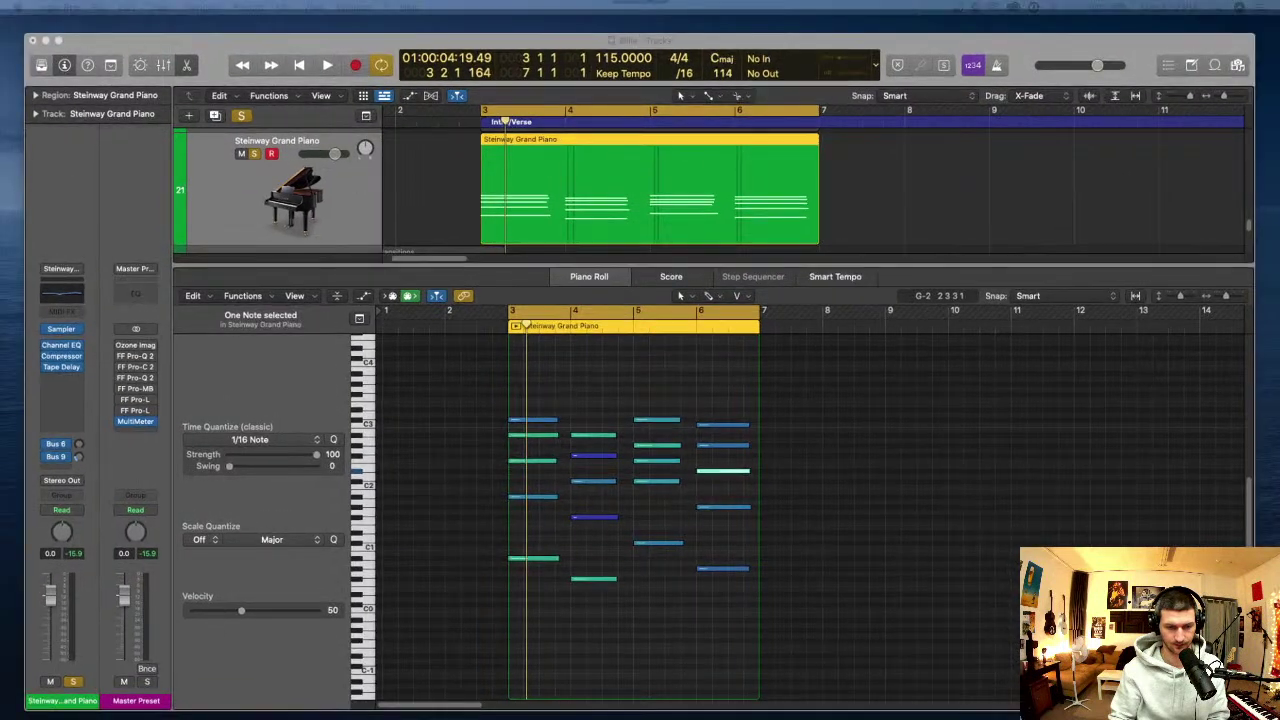
{"action": "key", "text": "ctrl+Up"}
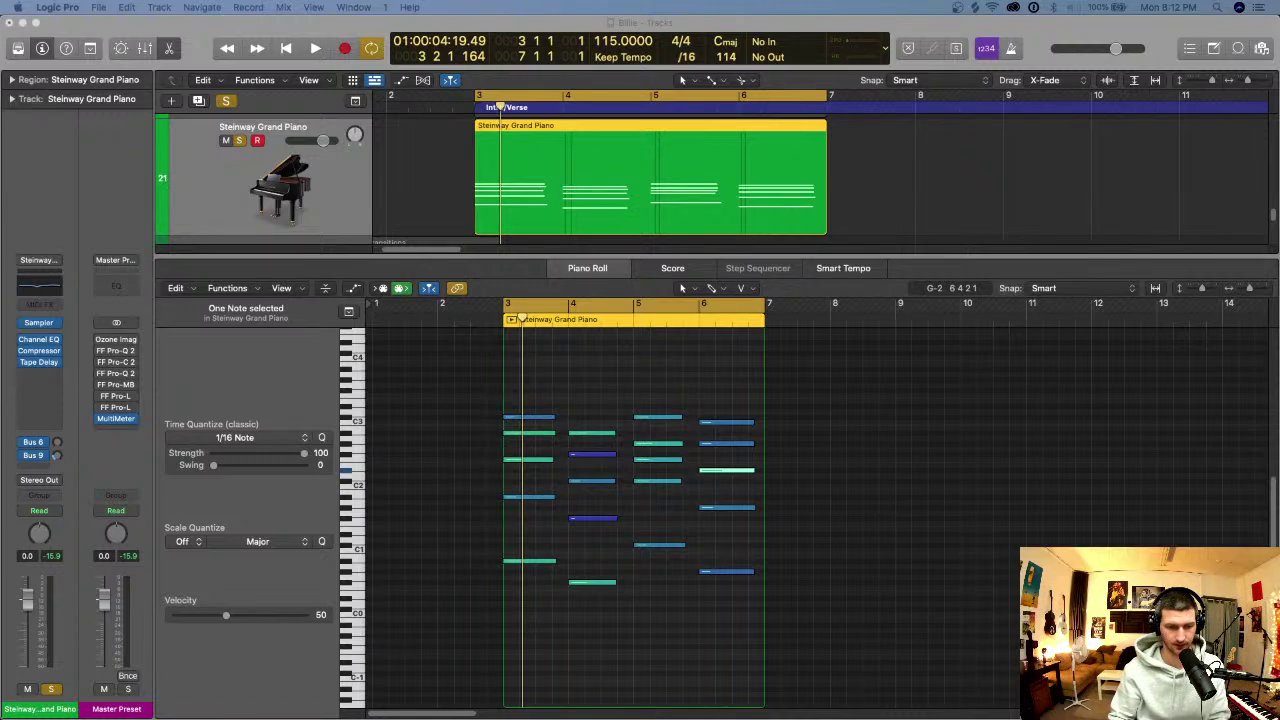
{"action": "key", "text": "super+Tab"}
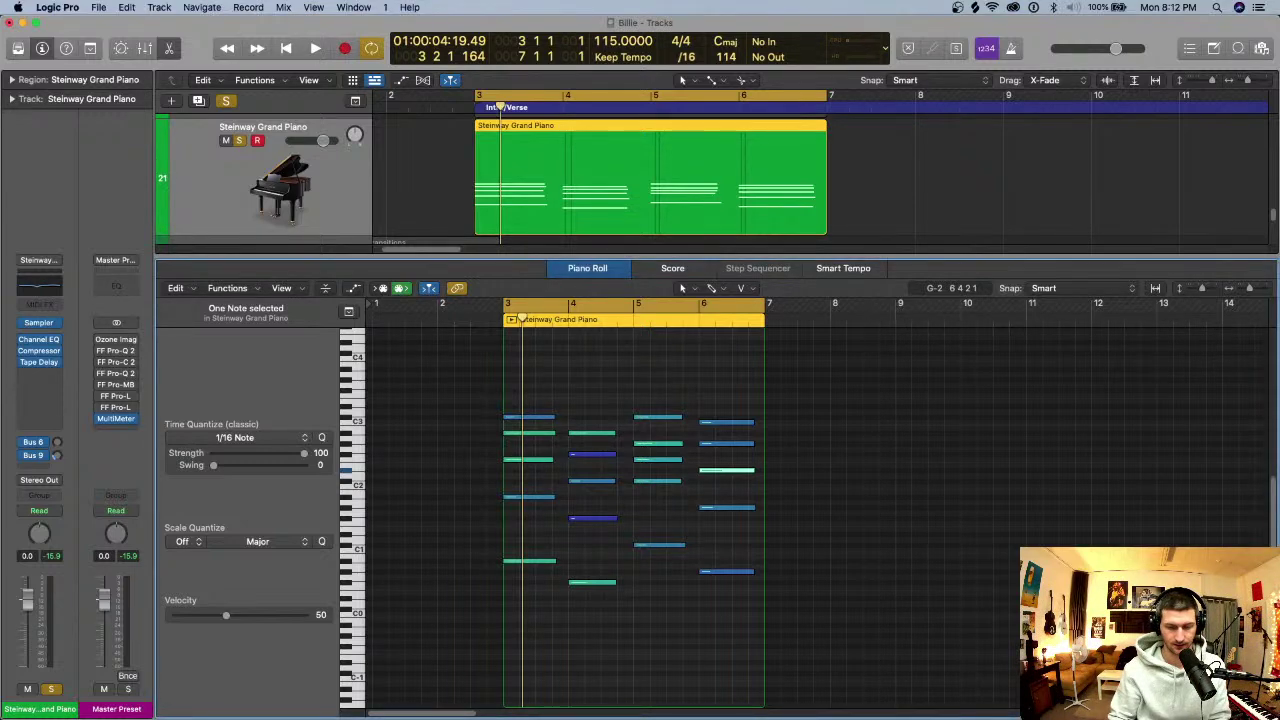
{"action": "key", "text": "super+Tab"}
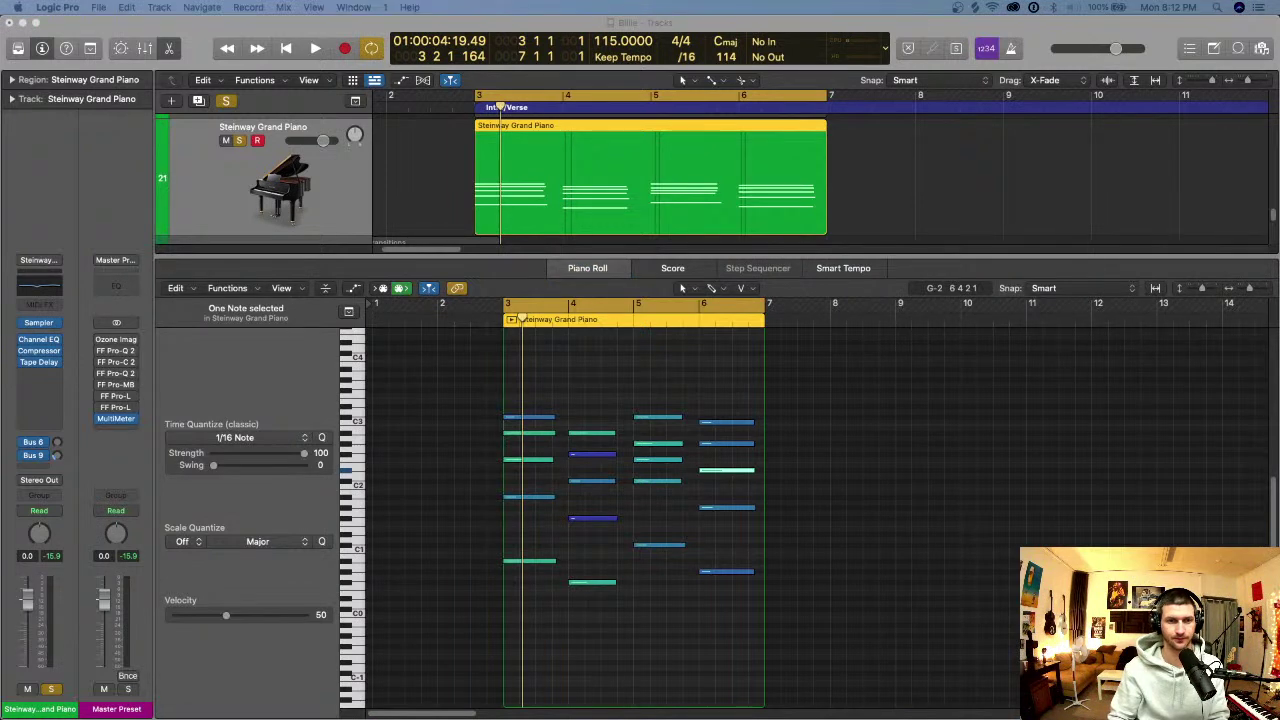
- Play back bars 3 to 7 of the piano part with the note editor hidden
{"action": "left_click", "coordinate": [940, 185]}
{"action": "key", "text": "space"}
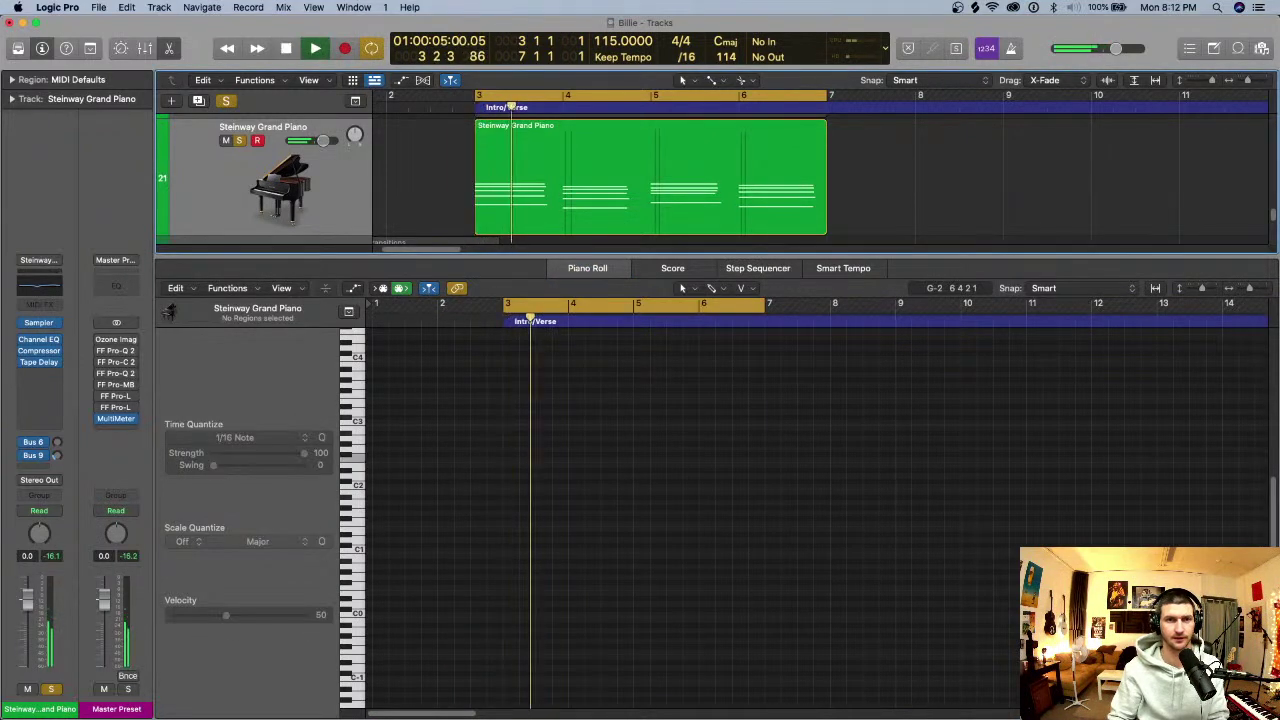
{"action": "key", "text": "p"}
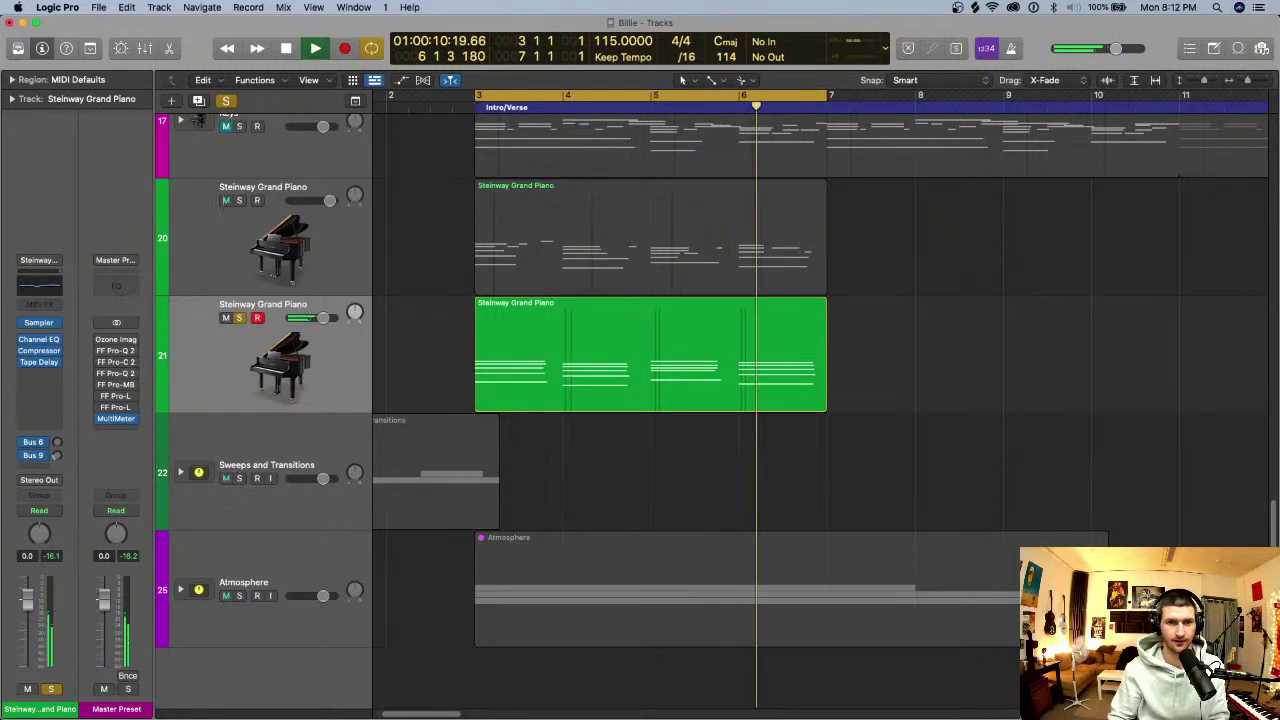
{"action": "key", "text": "space"}
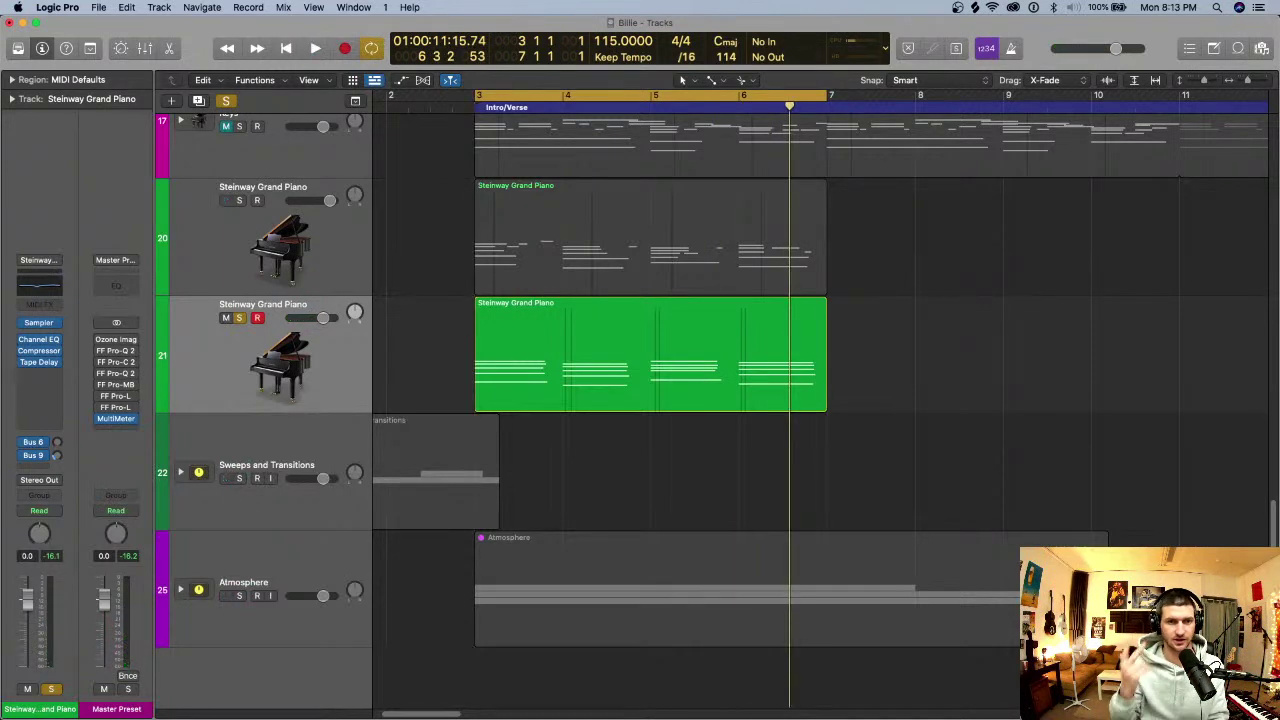
- Reopen the track 21 Steinway Grand Piano region in the Piano Roll with its four chords enlarged
{"action": "double_click", "coordinate": [641, 385]}
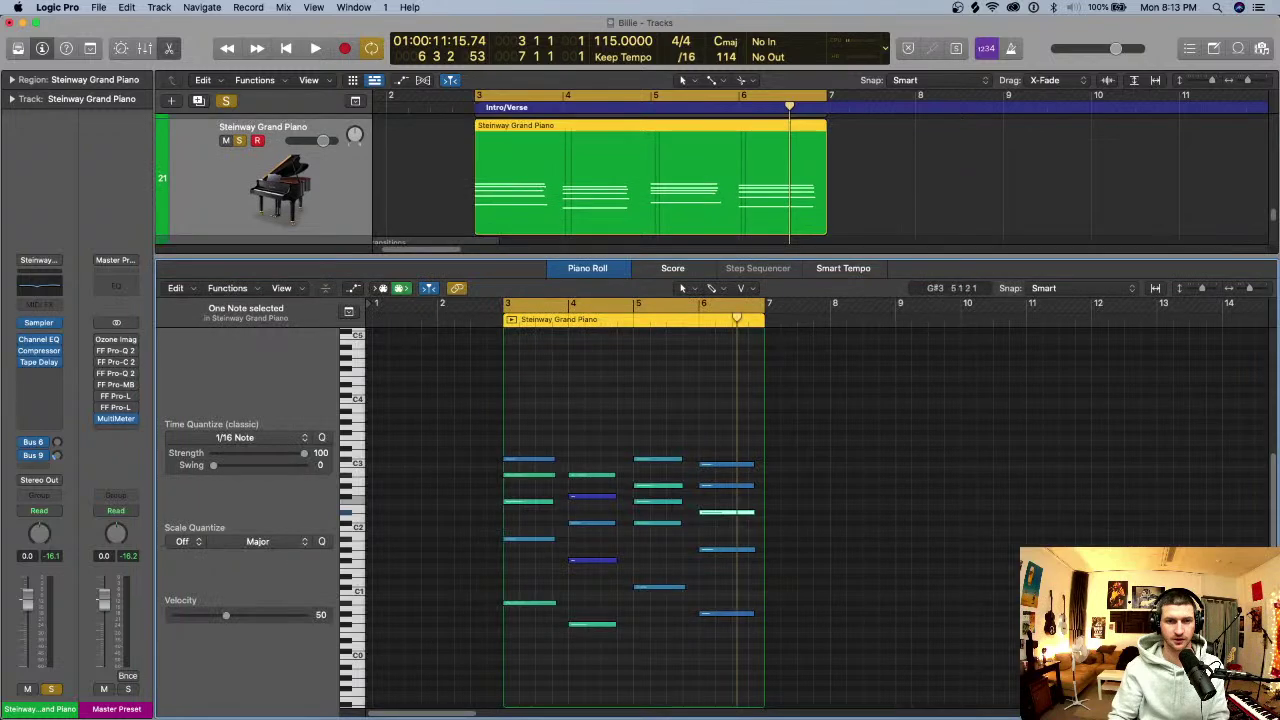
{"action": "key", "text": "super+Right"}
{"action": "scroll", "coordinate": [758, 543], "scroll_direction": "left", "scroll_amount": 3}
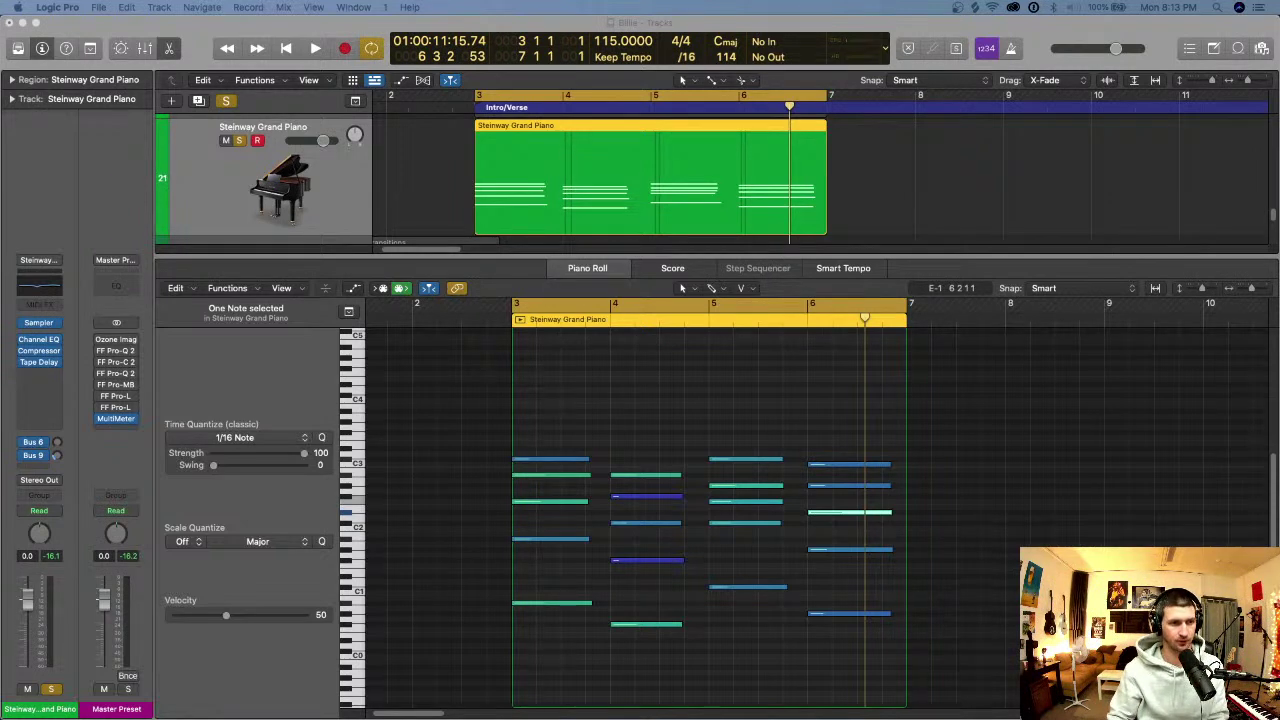
- Add a third send on the Steinway Grand Piano channel to Bus 2, Big Verb, and raise its send level
{"action": "left_click", "coordinate": [33, 456]}
{"action": "left_click", "coordinate": [33, 456]}
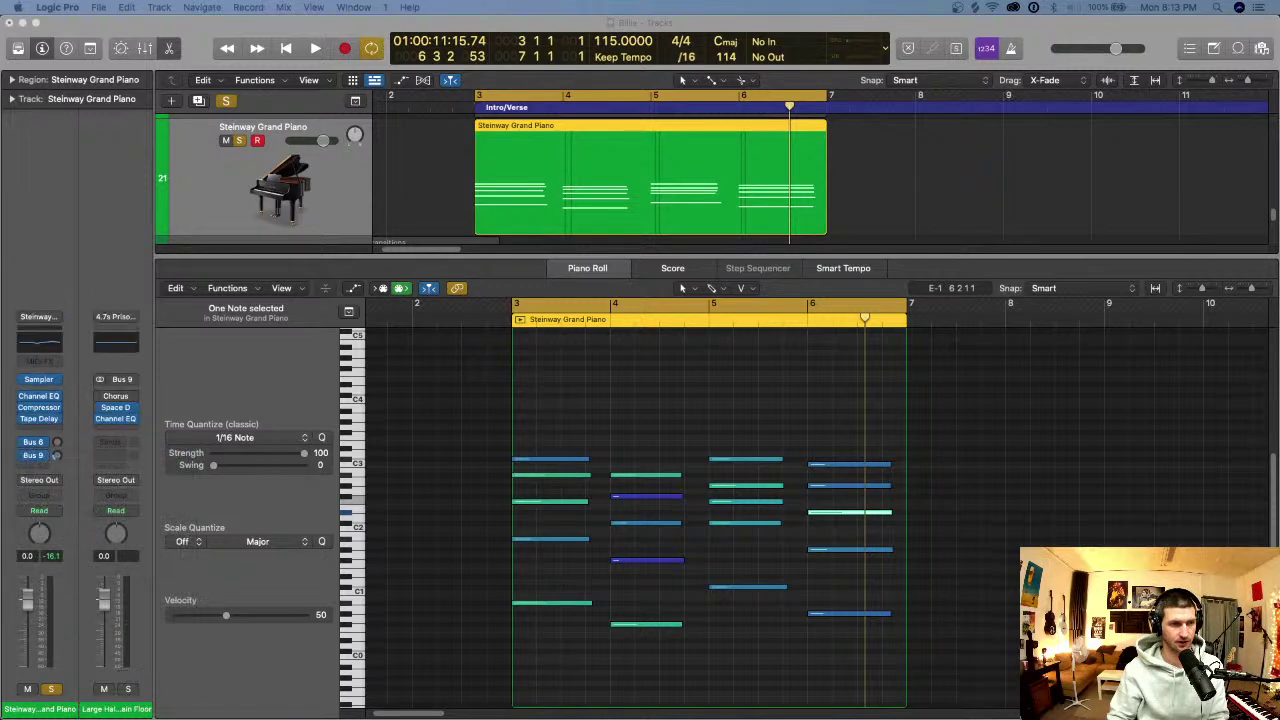
{"action": "left_click", "coordinate": [33, 455]}
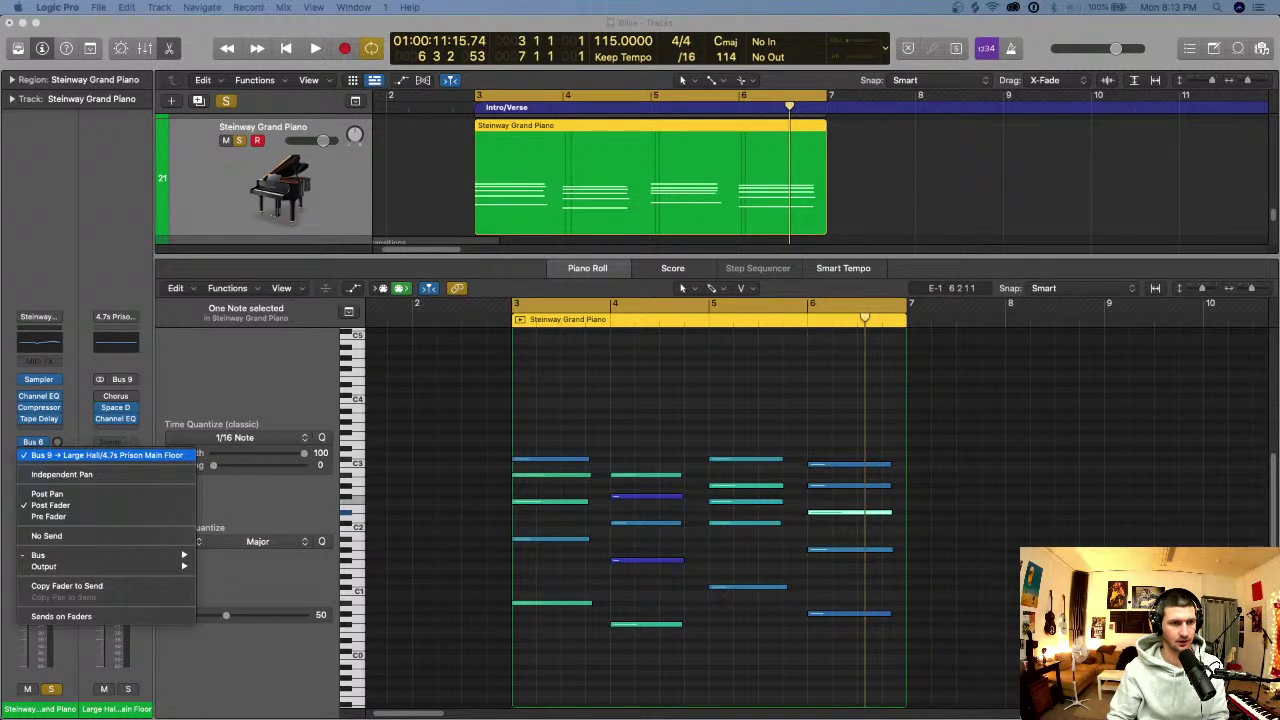
{"action": "left_click", "coordinate": [33, 455]}
{"action": "left_click", "coordinate": [33, 466]}
{"action": "left_click", "coordinate": [33, 466]}
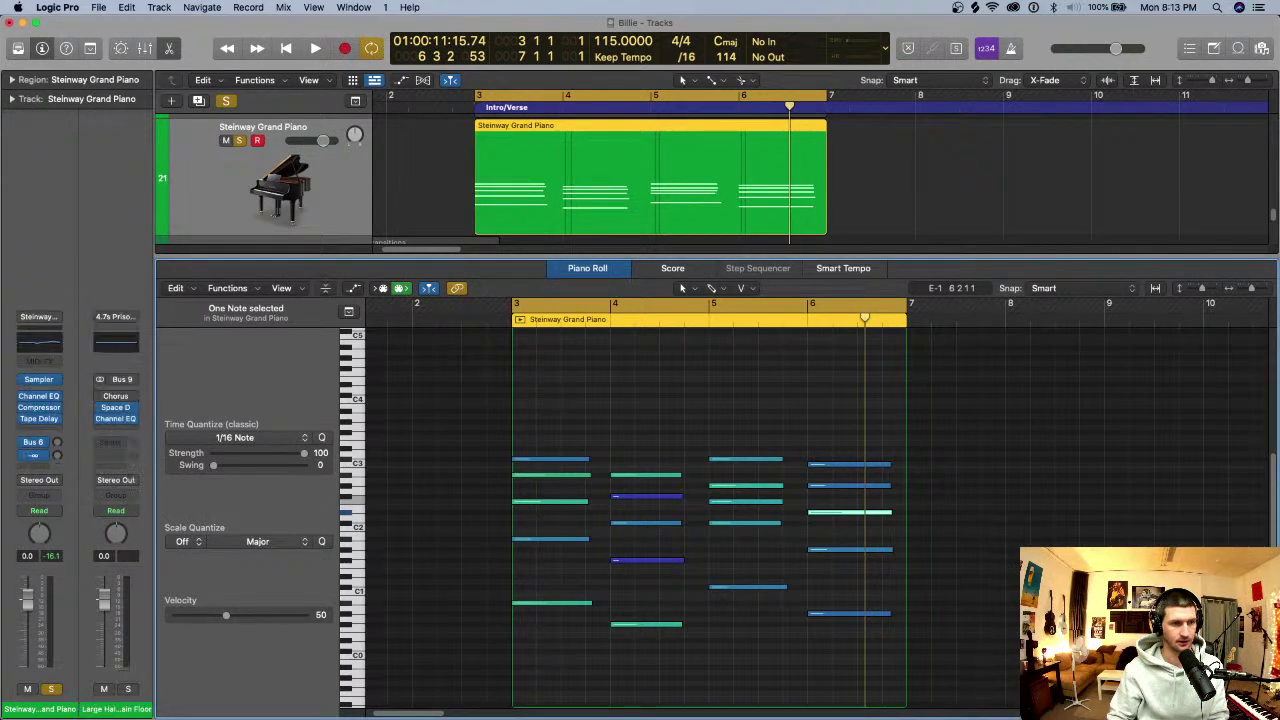
{"action": "left_click", "coordinate": [33, 466]}
{"action": "mouse_move", "coordinate": [40, 484]}
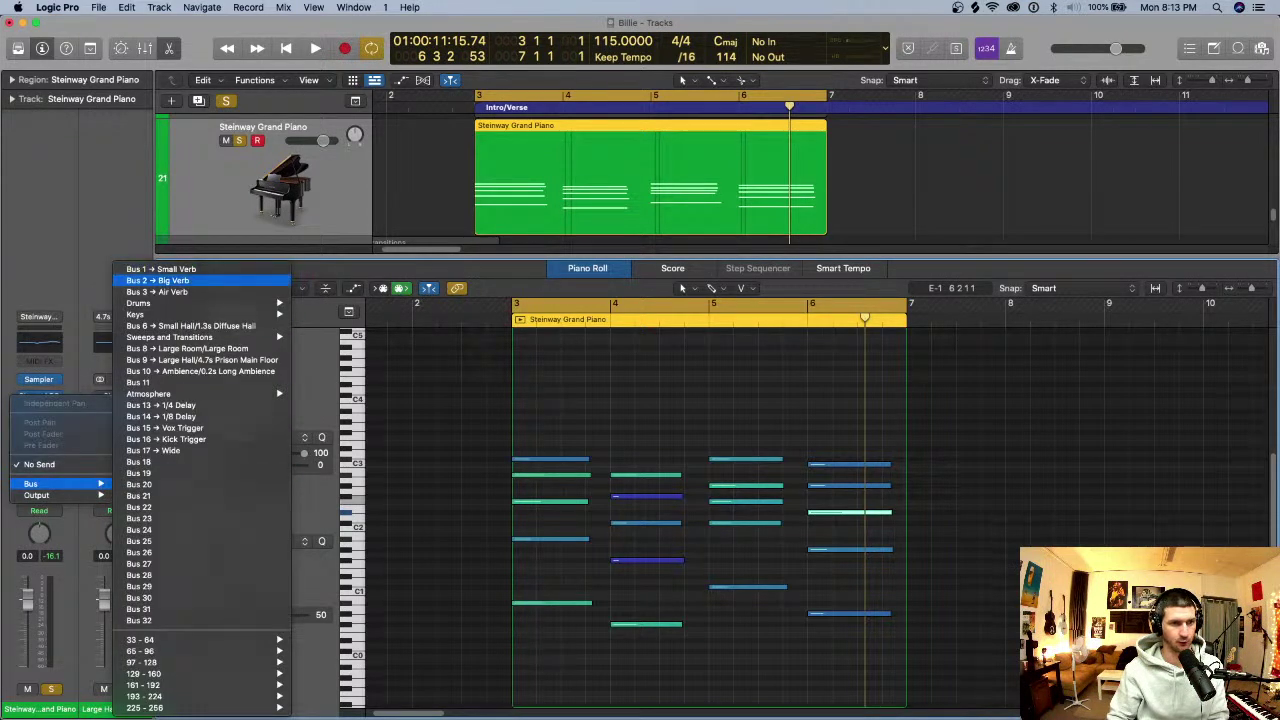
{"action": "left_click", "coordinate": [158, 280]}
{"action": "left_click_drag", "start_coordinate": [57, 455], "coordinate": [57, 432]}
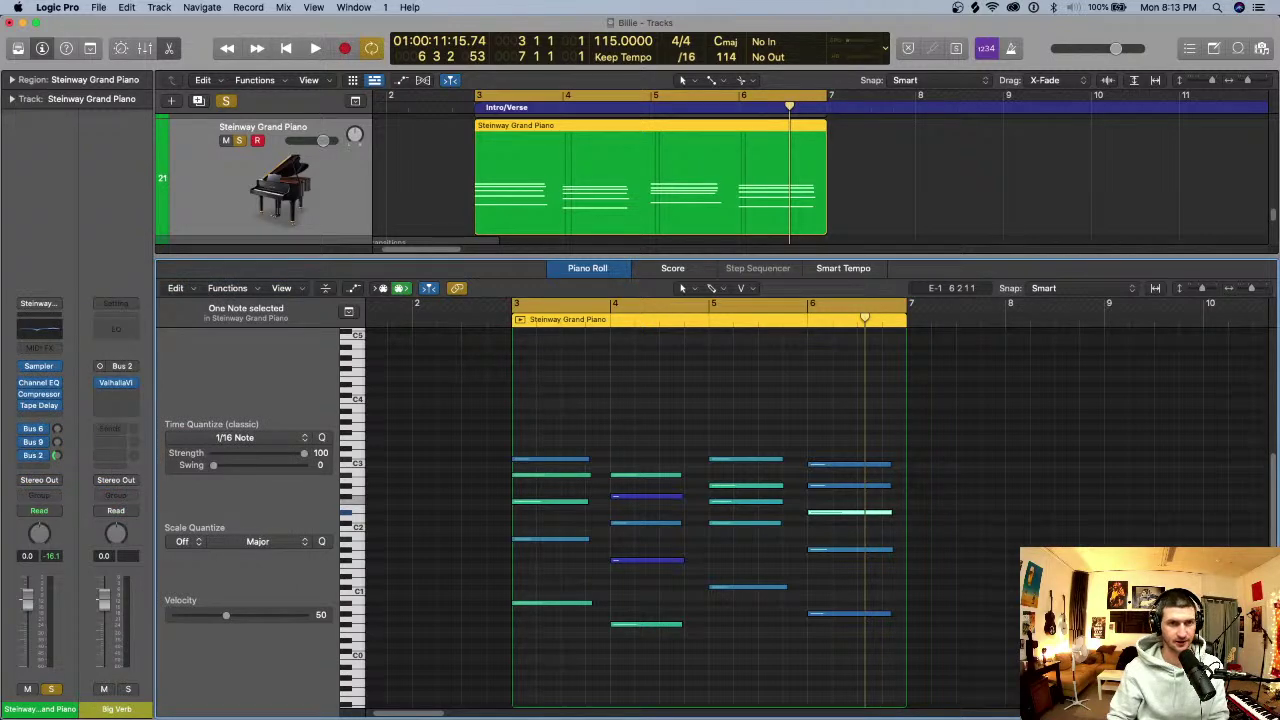
- Play back bars 3 to 7 with the Piano Roll hidden to hear the Big Verb send
{"action": "key", "text": "p"}
{"action": "key", "text": "space"}
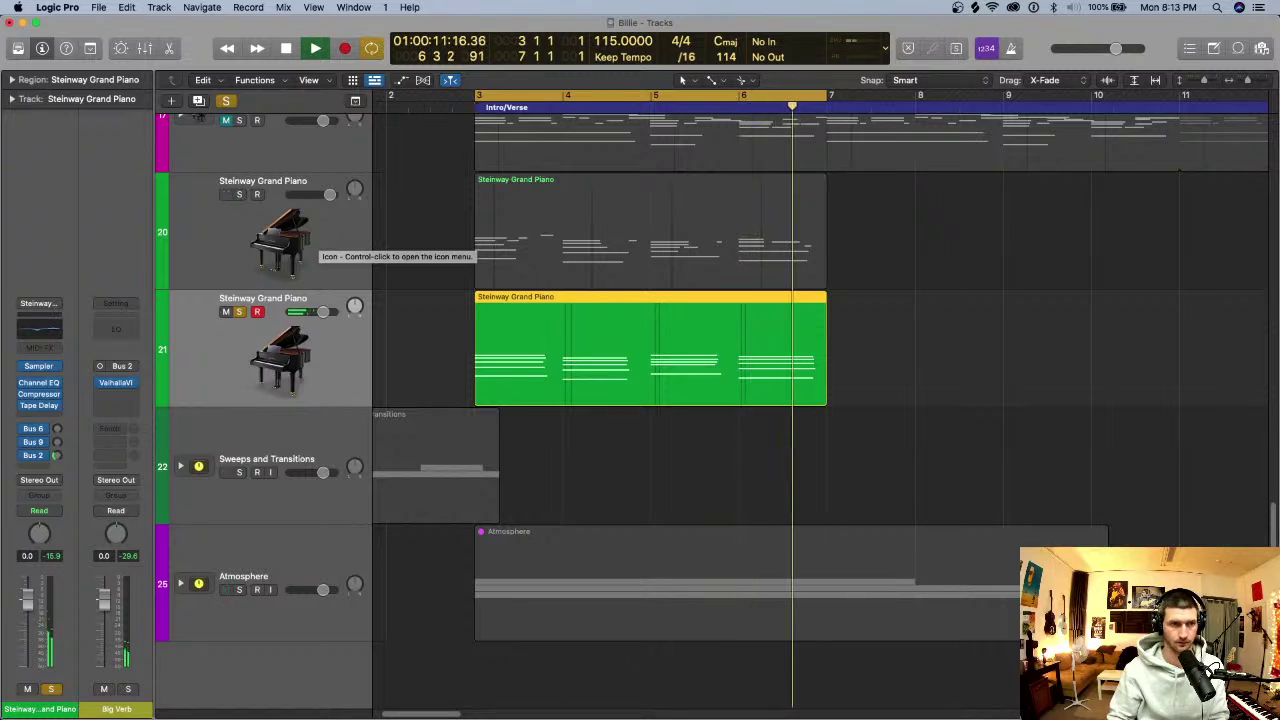
{"action": "key", "text": "space"}
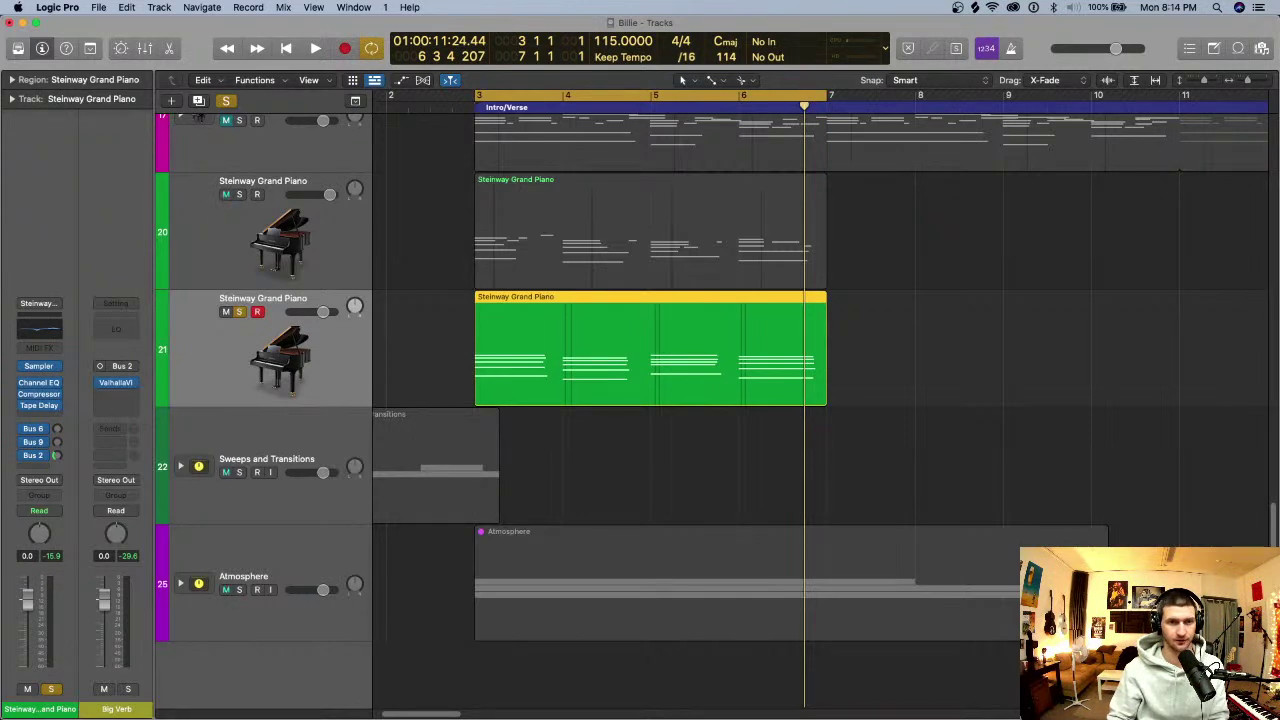
- Duplicate the Steinway Grand Piano track with a copy of its region, and raise the copied notes' velocity together to 57
{"action": "key", "text": "super+d"}
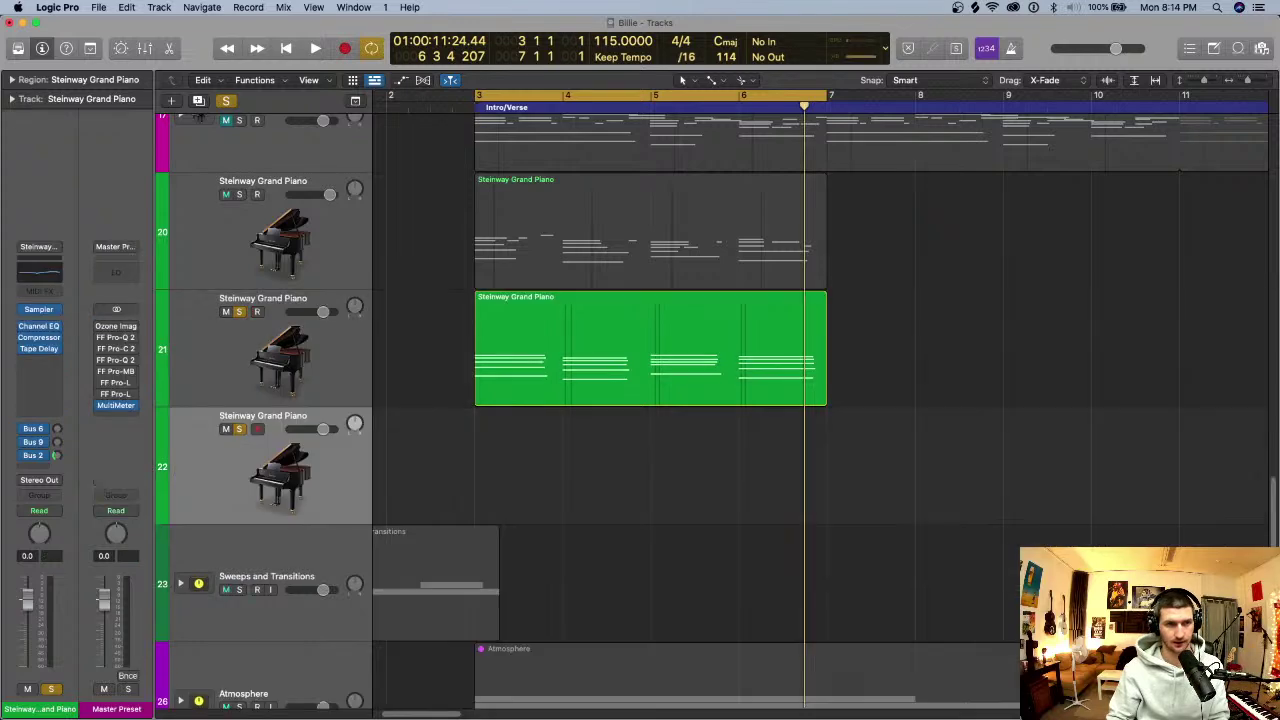
{"action": "left_click_drag", "start_coordinate": [538, 331], "coordinate": [538, 448]}
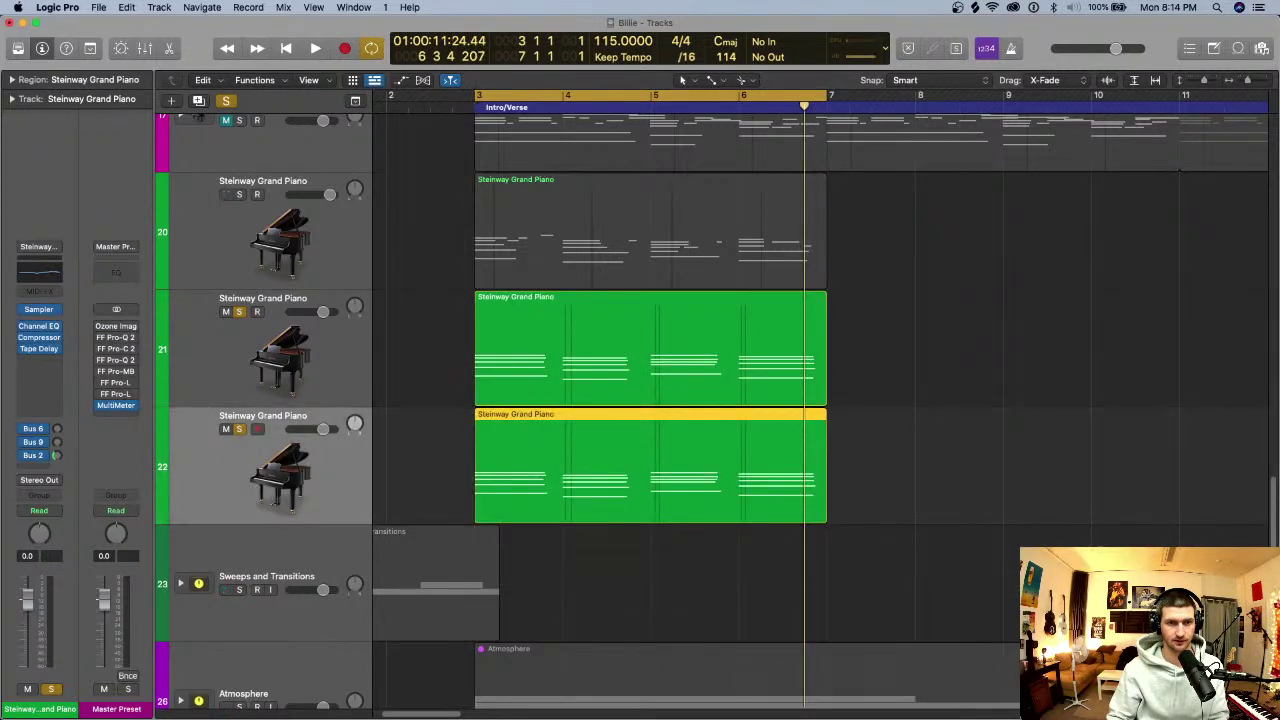
{"action": "double_click", "coordinate": [538, 448]}
{"action": "key", "text": "super+a"}
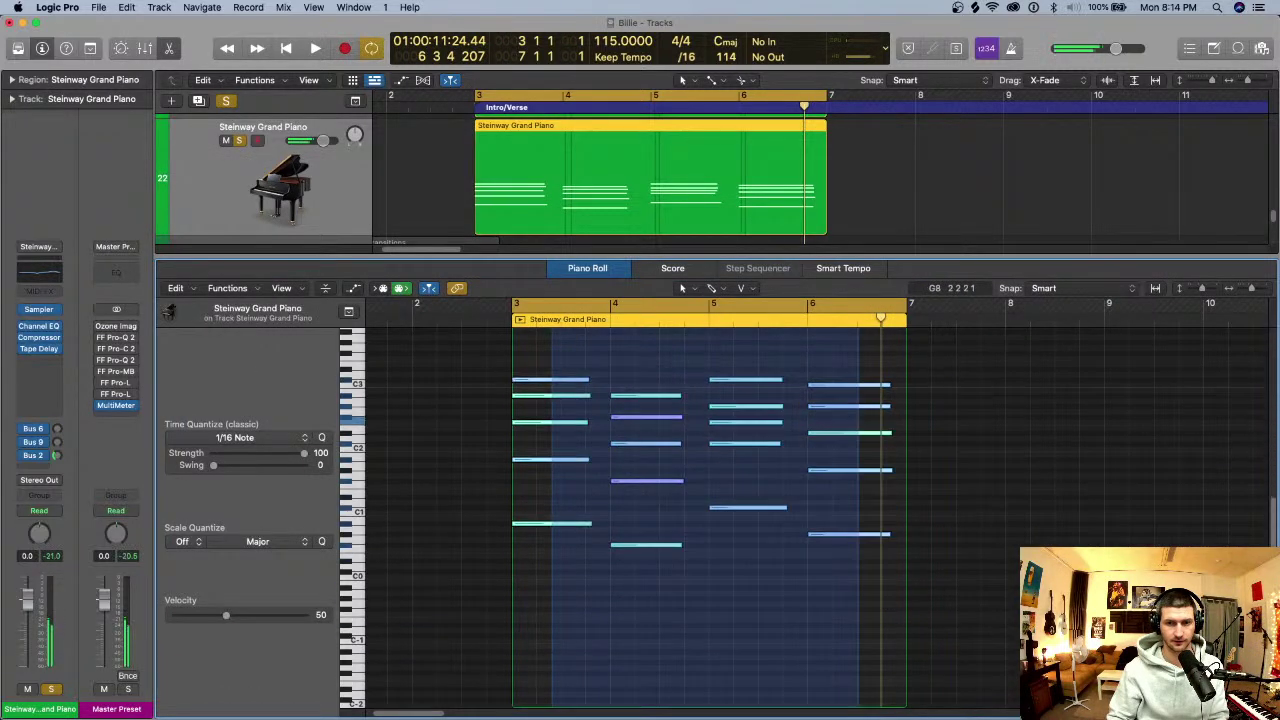
{"action": "left_click_drag", "start_coordinate": [184, 615], "coordinate": [232, 615]}
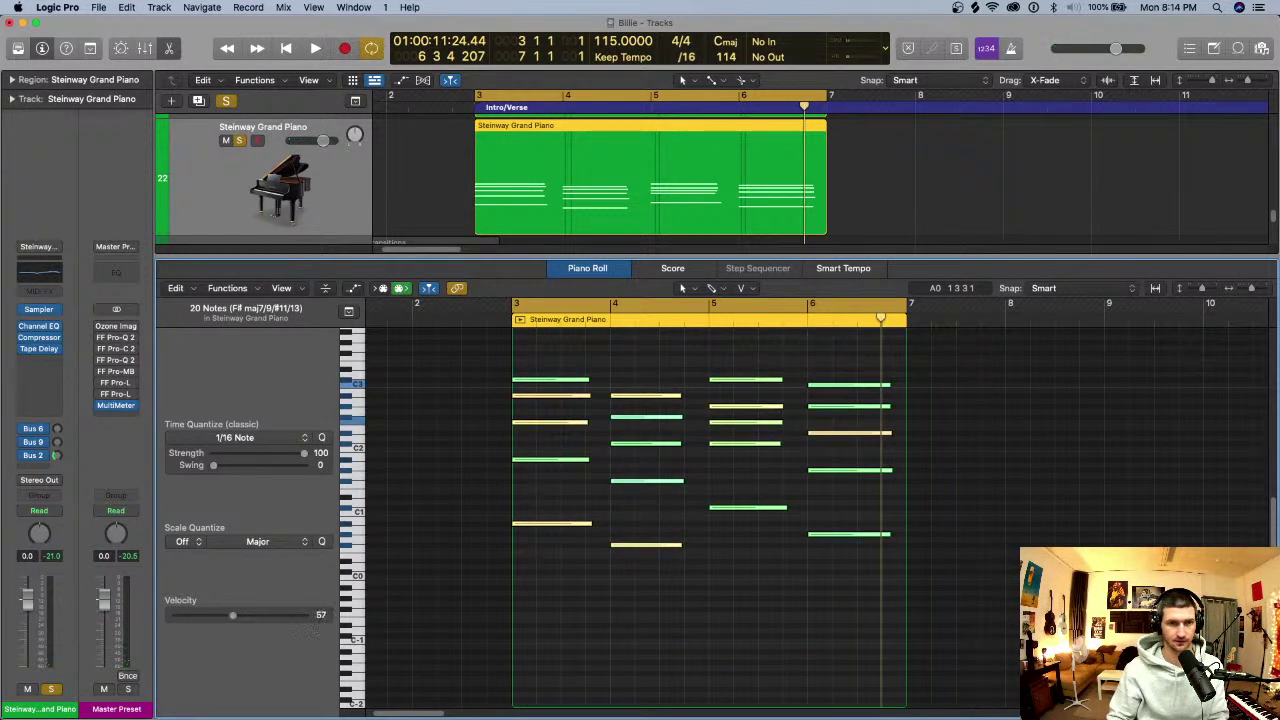
- Delete all sustain pedal points from the copied Steinway Grand Piano region on track 22
{"action": "key", "text": "a"}
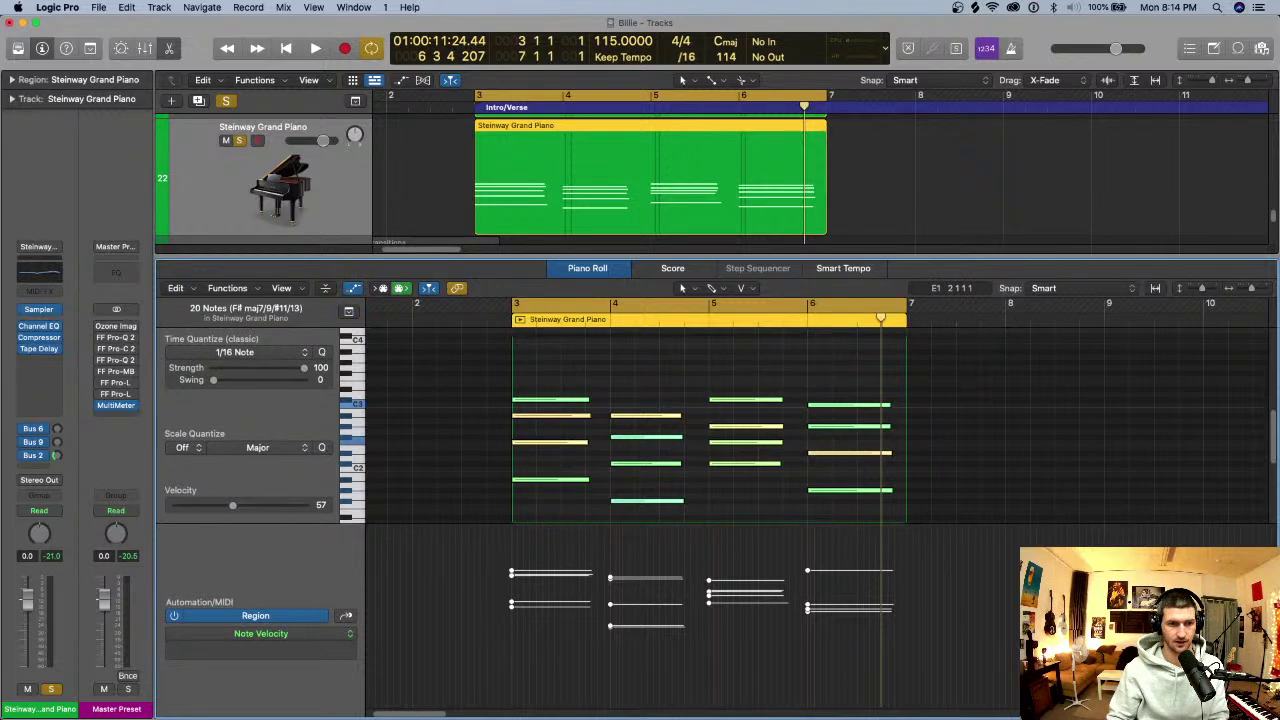
{"action": "left_click", "coordinate": [260, 633]}
{"action": "left_click", "coordinate": [320, 592]}
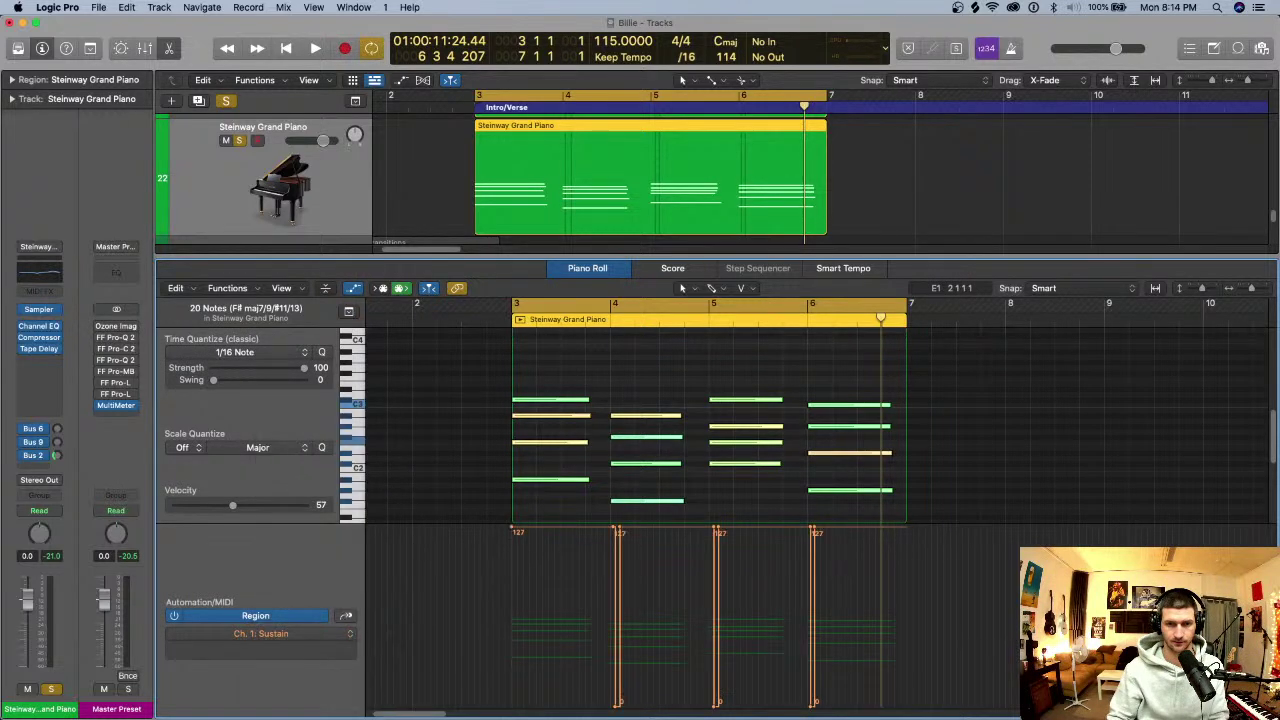
{"action": "left_click_drag", "start_coordinate": [803, 707], "coordinate": [902, 707]}
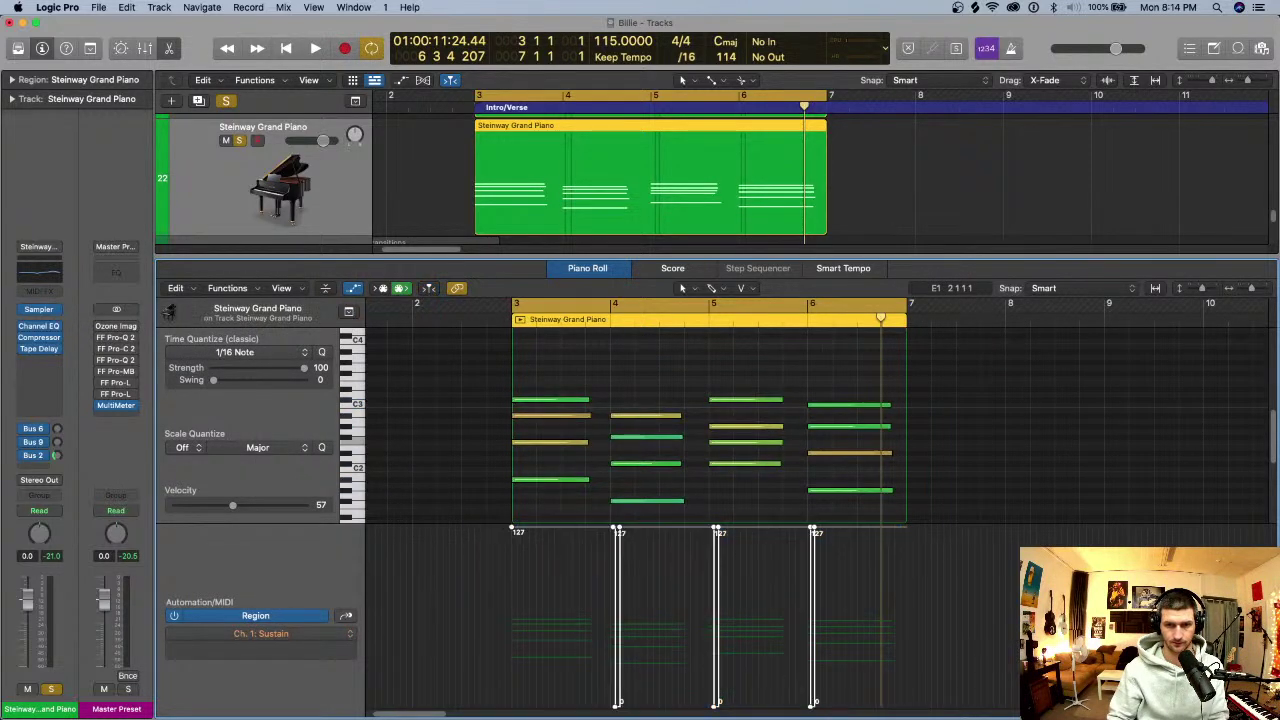
{"action": "key", "text": "e"}
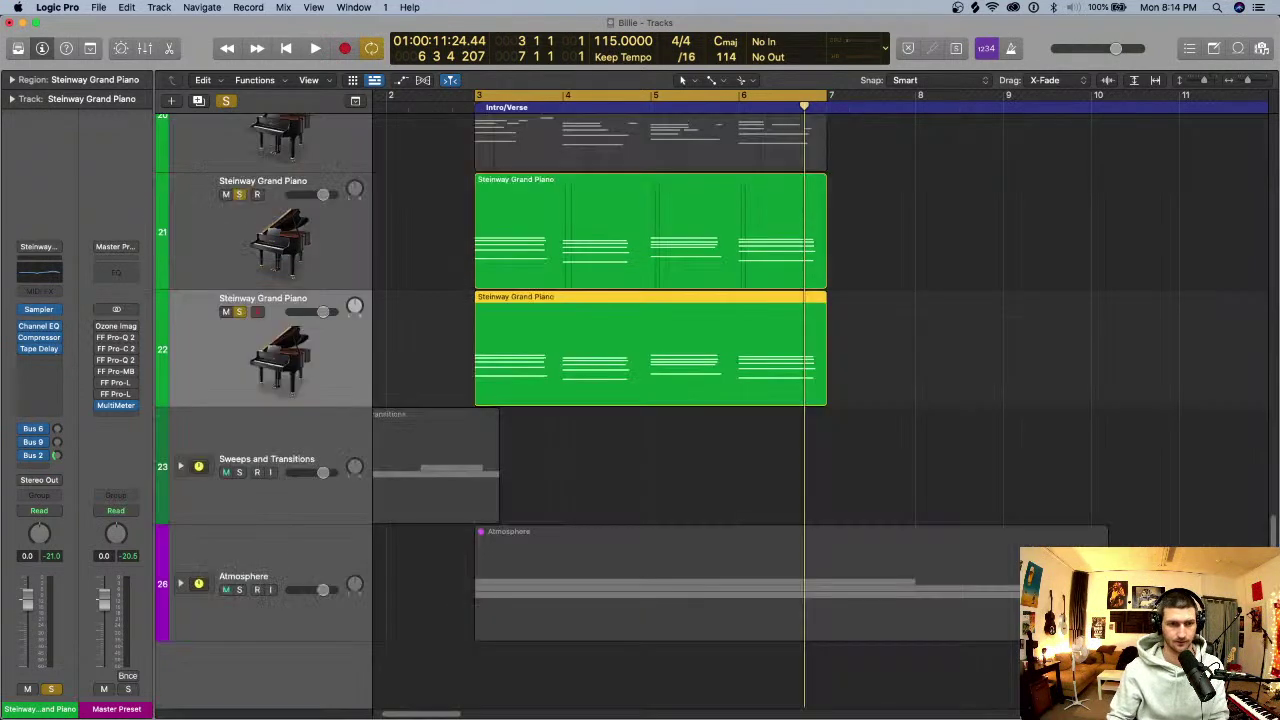
- Delete the second-lowest note from the bar 3 and bar 4 chords of the track 22 region
{"action": "key", "text": "e"}
{"action": "left_click", "coordinate": [566, 435]}
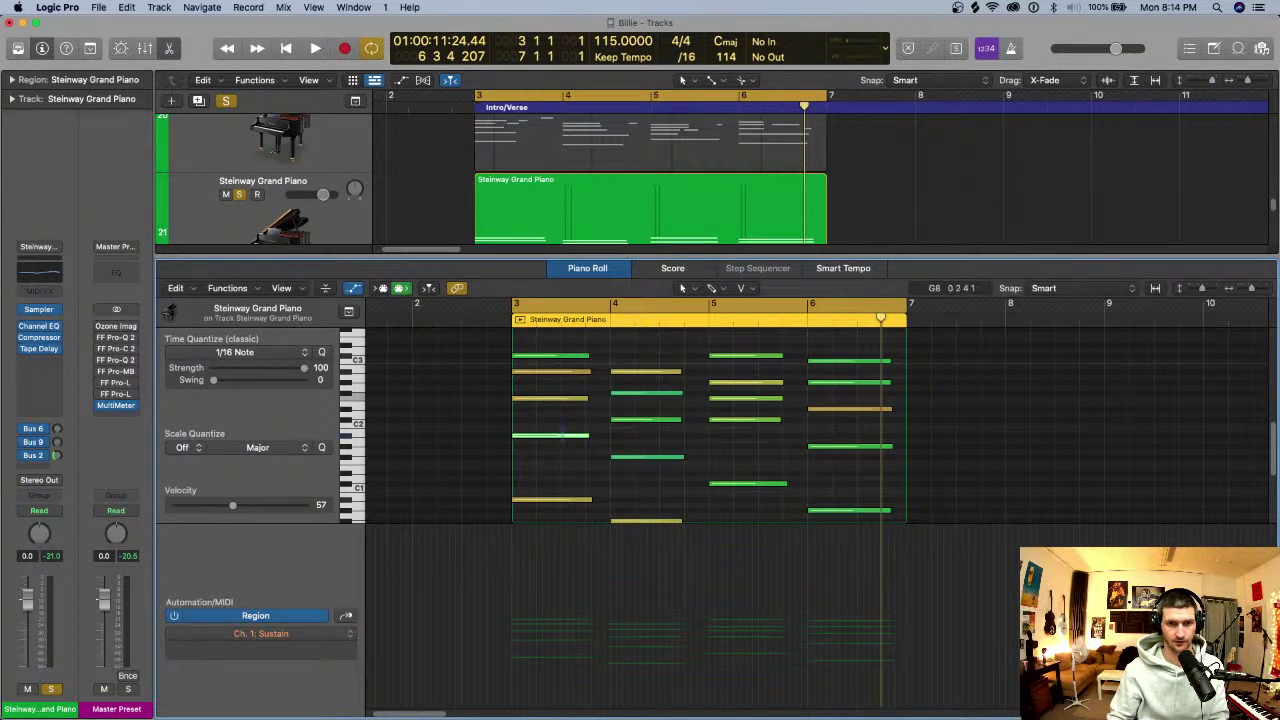
{"action": "left_click", "coordinate": [563, 371]}
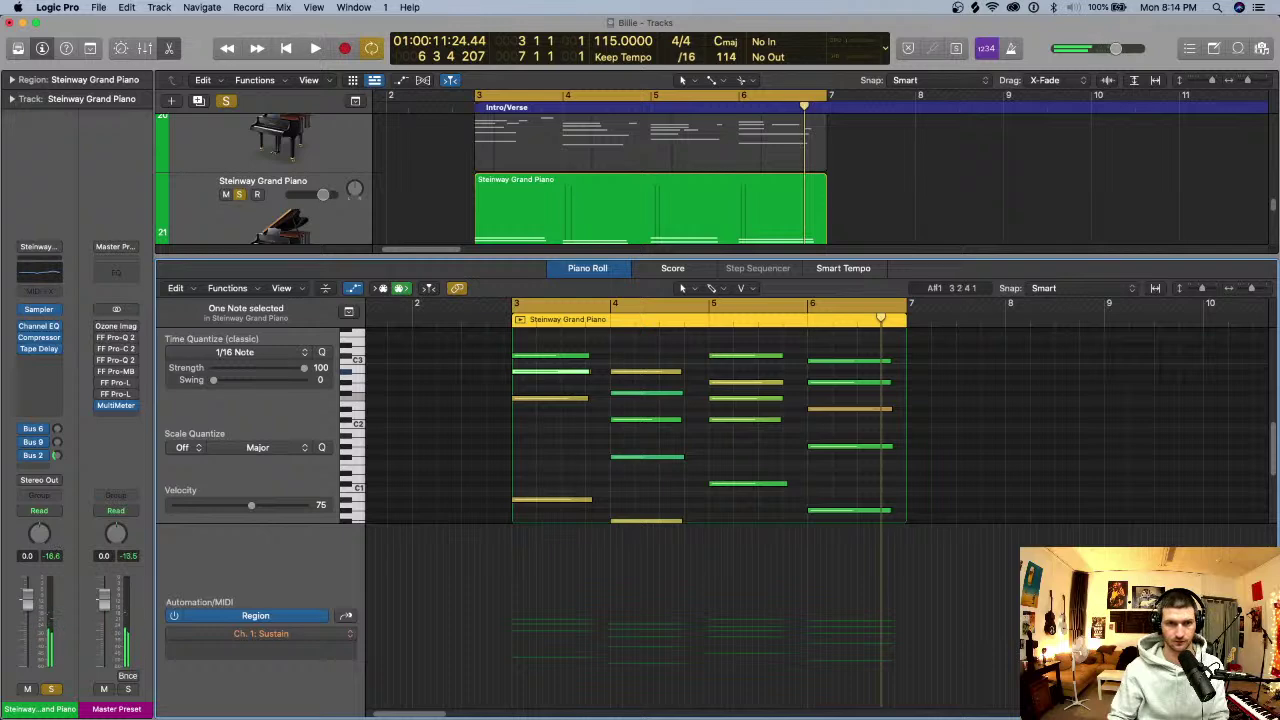
{"action": "scroll", "coordinate": [700, 420], "scroll_direction": "up", "scroll_amount": 3}
{"action": "scroll", "coordinate": [700, 420], "scroll_direction": "down", "scroll_amount": 2}
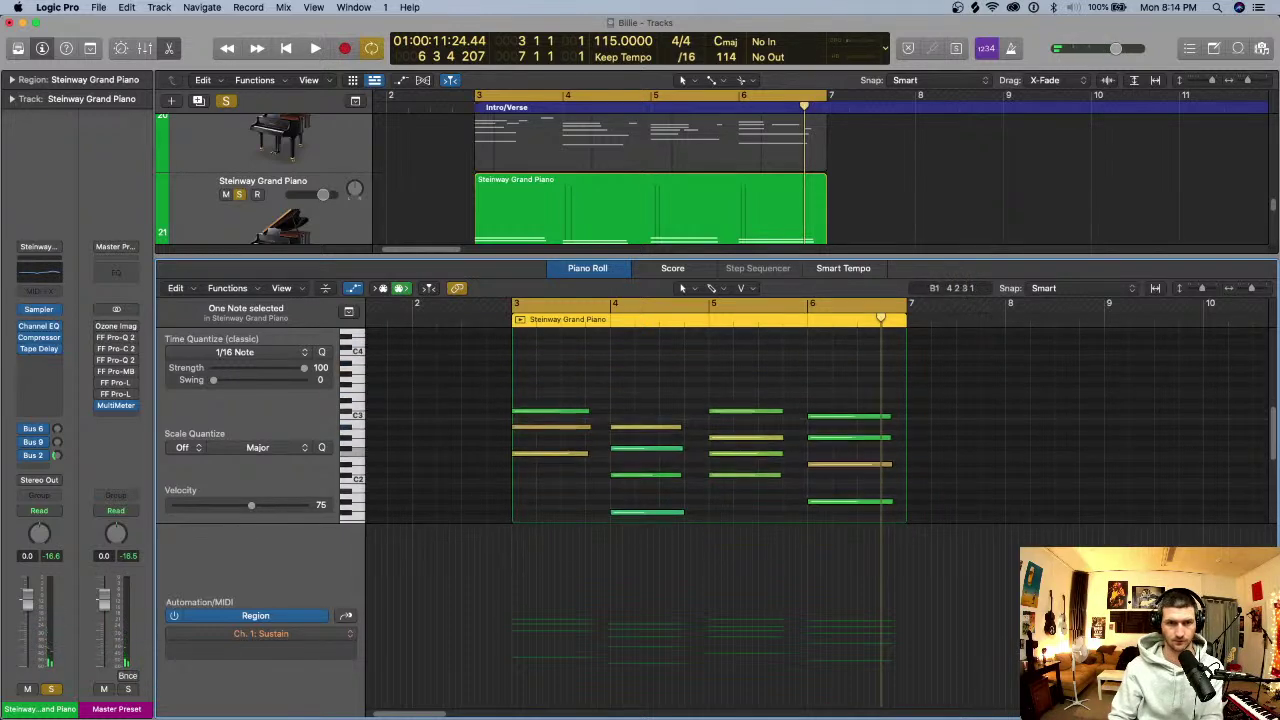
{"action": "left_click", "coordinate": [652, 506]}
{"action": "key", "text": "Delete"}
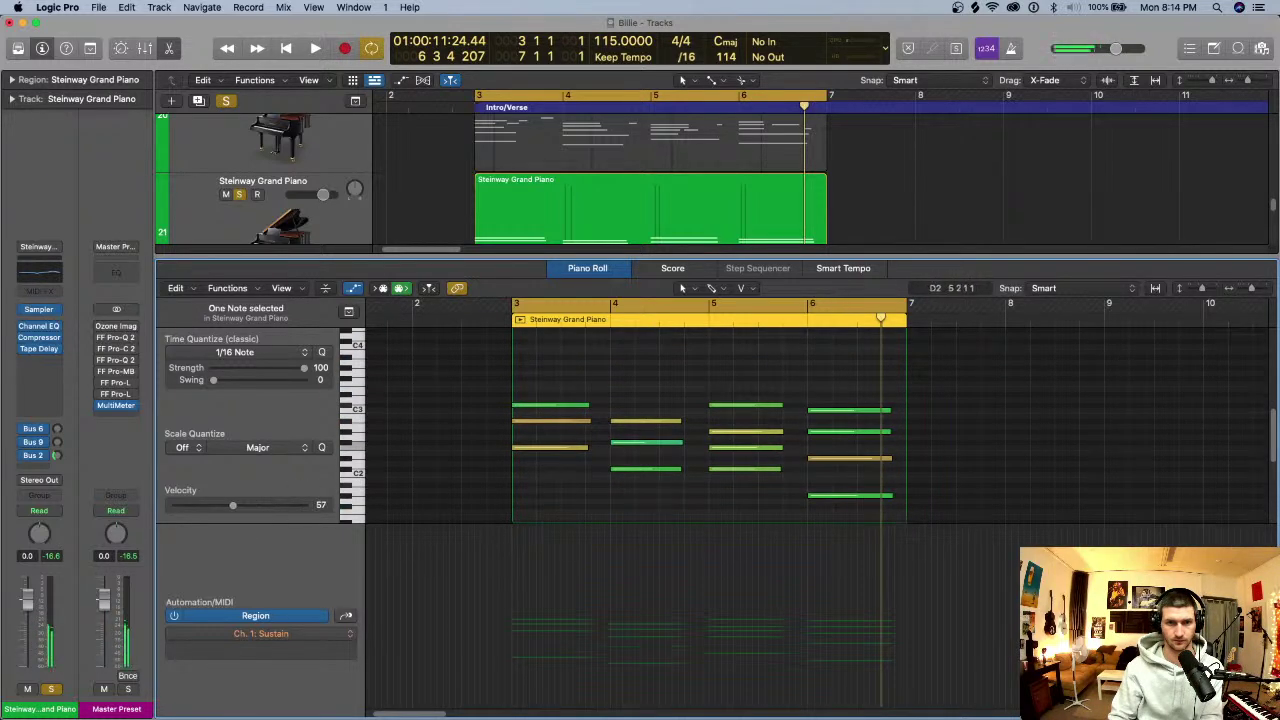
- Delete the bar 5 chord's top note and the bar 6 chord's second-lowest note in the track 22 region
{"action": "scroll", "coordinate": [660, 450], "scroll_direction": "down", "scroll_amount": 2}
{"action": "left_click", "coordinate": [755, 379]}
{"action": "key", "text": "Delete"}
{"action": "left_click", "coordinate": [845, 469]}
{"action": "key", "text": "Delete"}
{"action": "key", "text": "space"}
{"action": "key", "text": "space"}
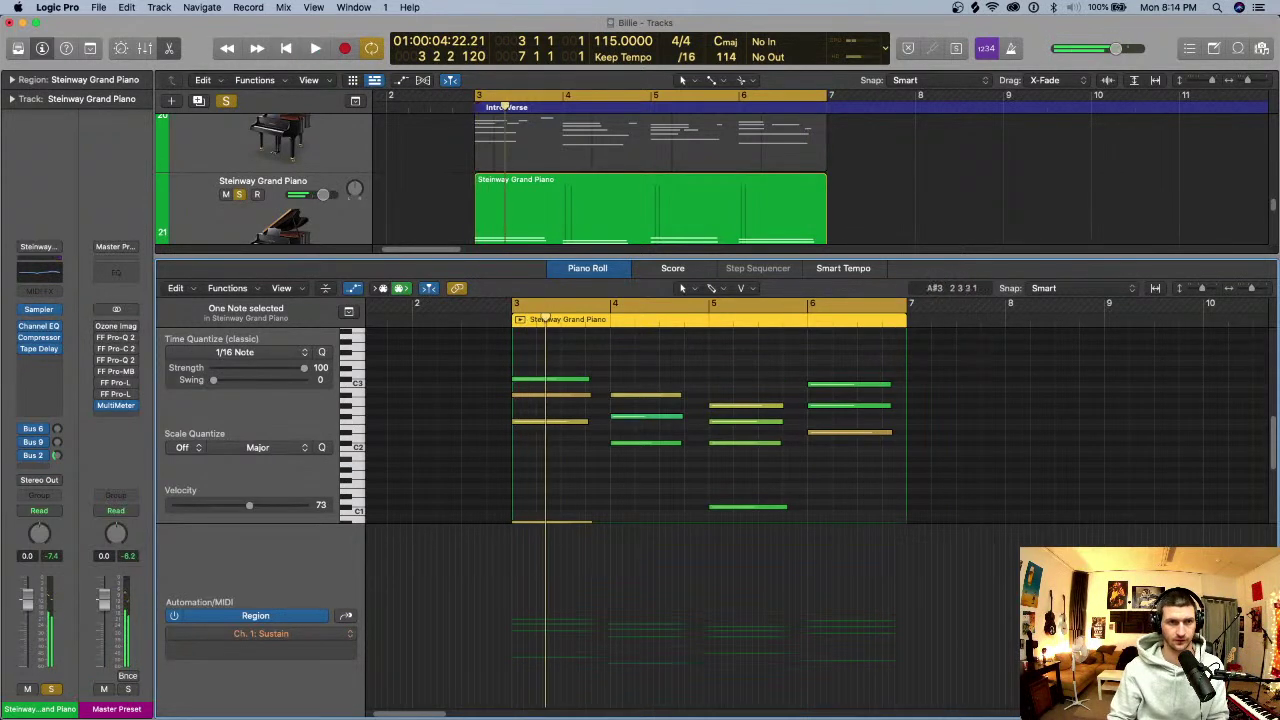
- Lower track 22's volume to -4.4 dB and play its simplified chords with track 21 unsoloed
{"action": "key", "text": "p"}
{"action": "left_click_drag", "start_coordinate": [323, 312], "coordinate": [314, 312]}
{"action": "left_click", "coordinate": [239, 195]}
{"action": "key", "text": "space"}
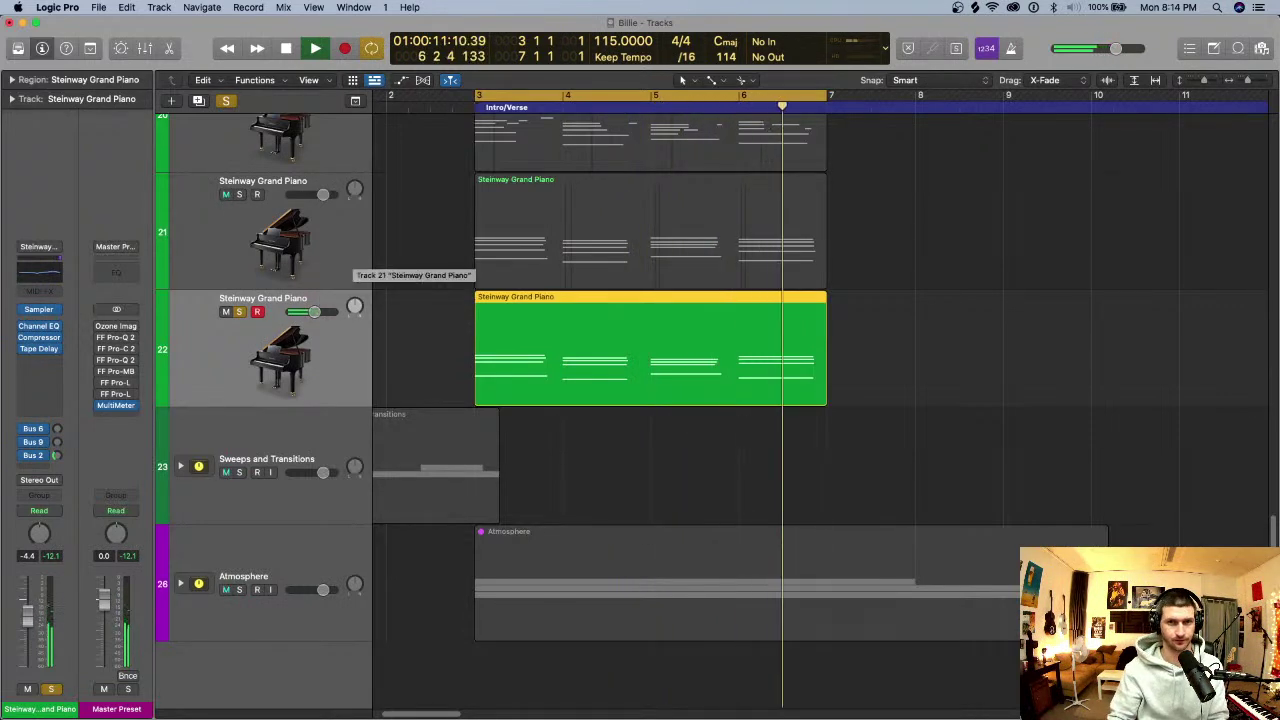
{"action": "key", "text": "space"}
- Solo only the track 21 Steinway Grand Piano and play it back for comparison
{"action": "left_click", "coordinate": [340, 257]}
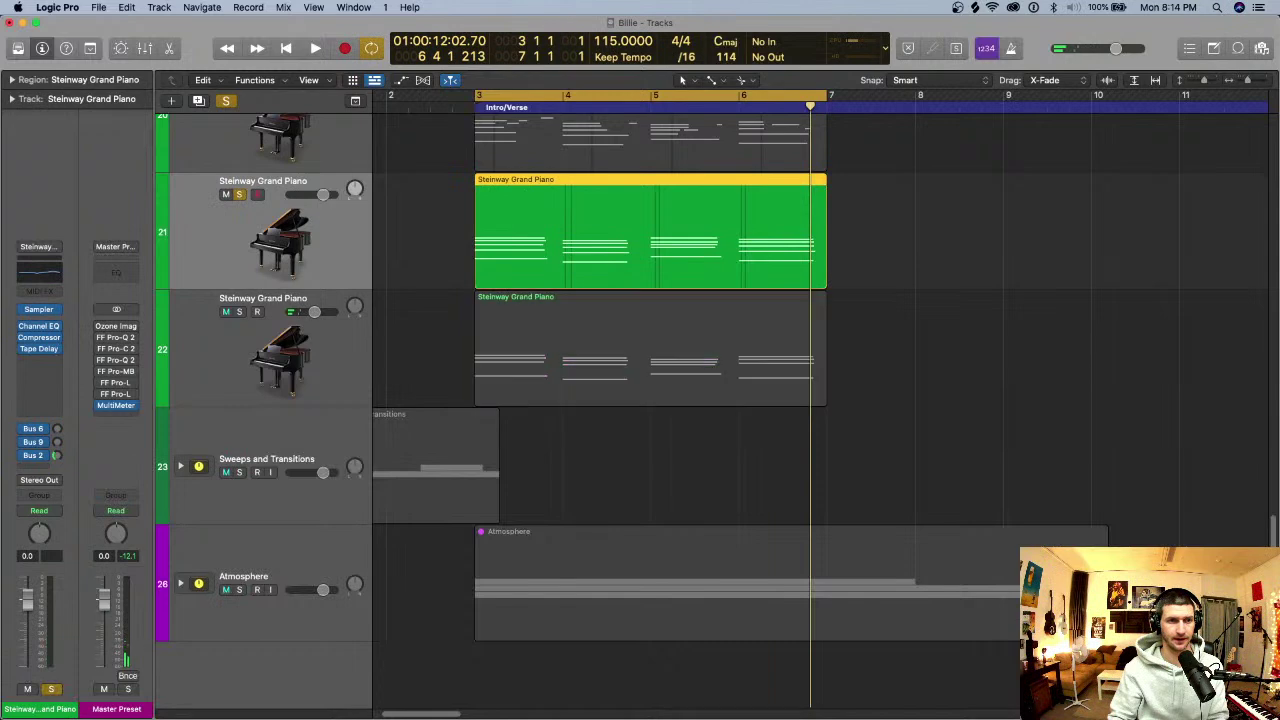
{"action": "key", "text": "space"}
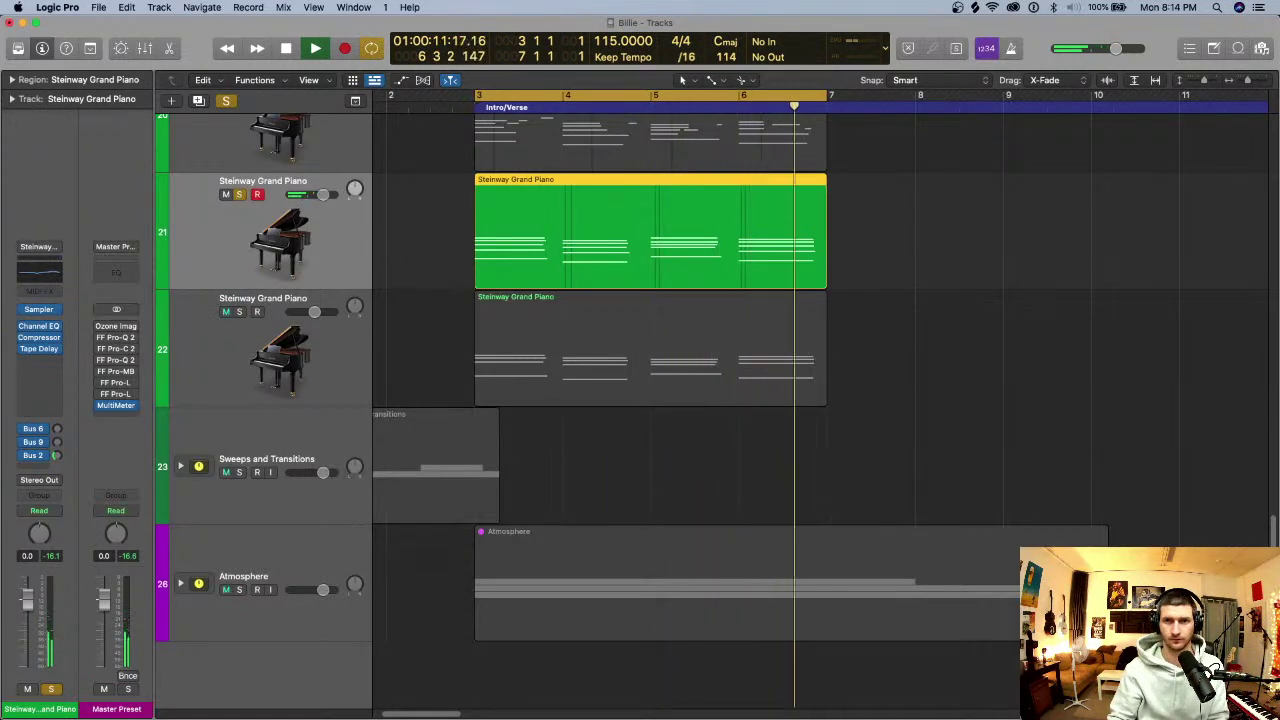
{"action": "key", "text": "space"}
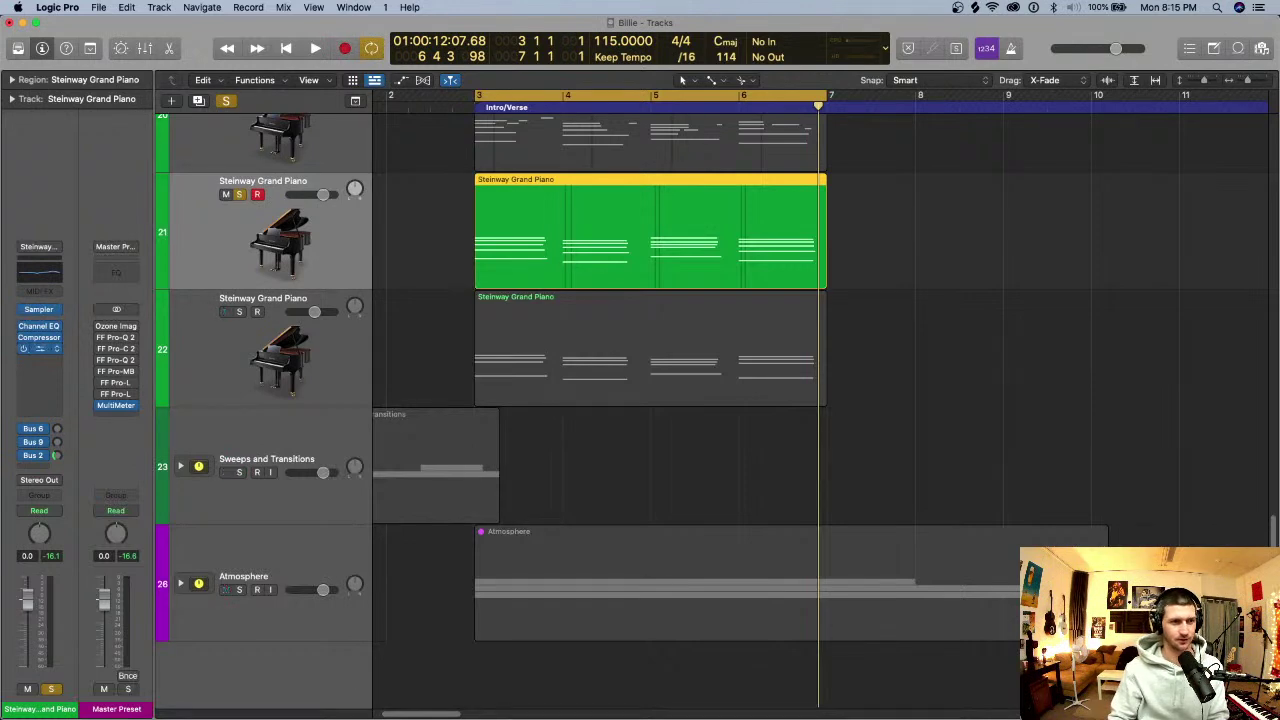
- Review the track 21 piano's Tape Delay and the ValhallaVintageVerb settings on its Big Verb bus
{"action": "left_click", "coordinate": [39, 348]}
{"action": "key", "text": "super+w"}
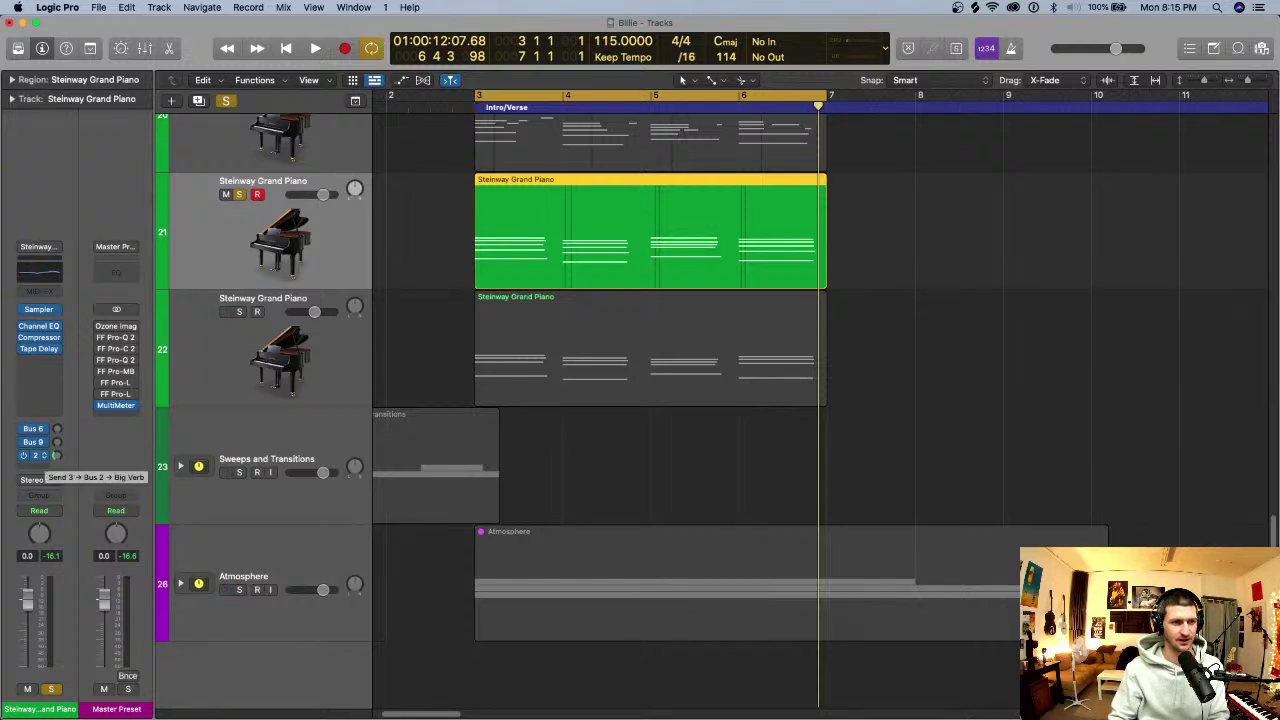
{"action": "left_click", "coordinate": [43, 456]}
{"action": "key", "text": "Escape"}
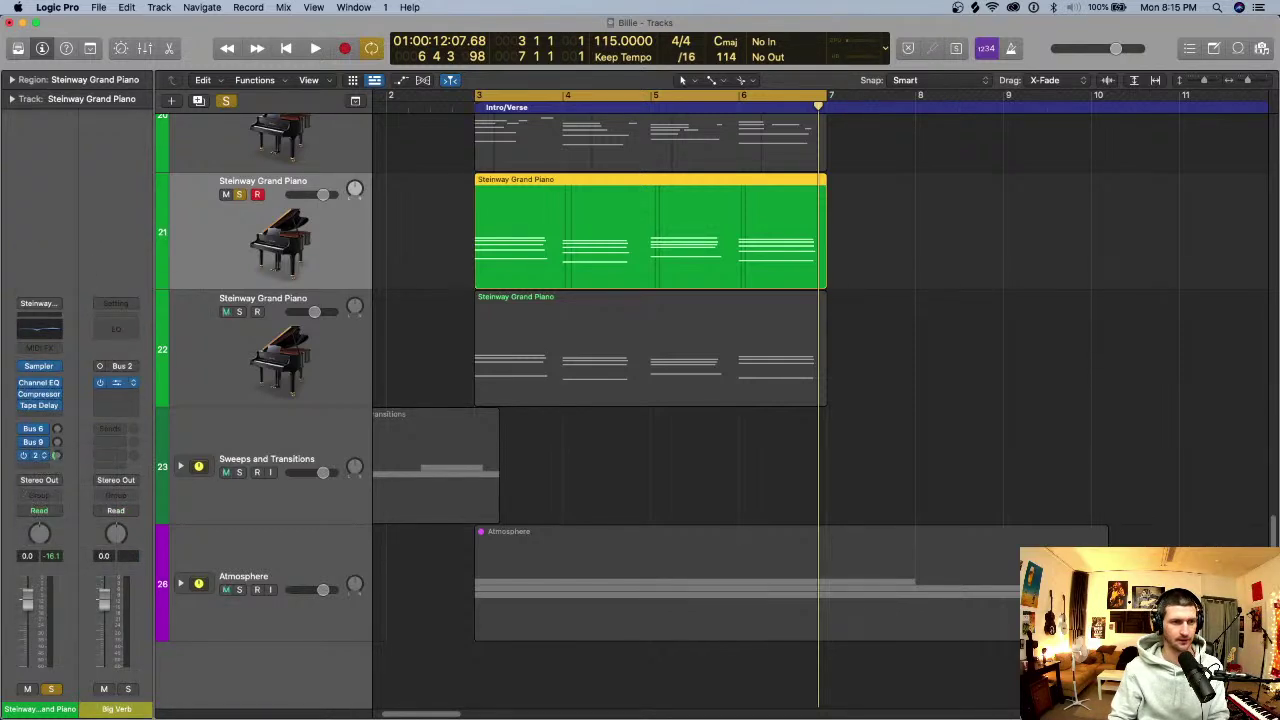
{"action": "left_click", "coordinate": [116, 382]}
{"action": "left_click_drag", "start_coordinate": [560, 187], "coordinate": [354, 154]}
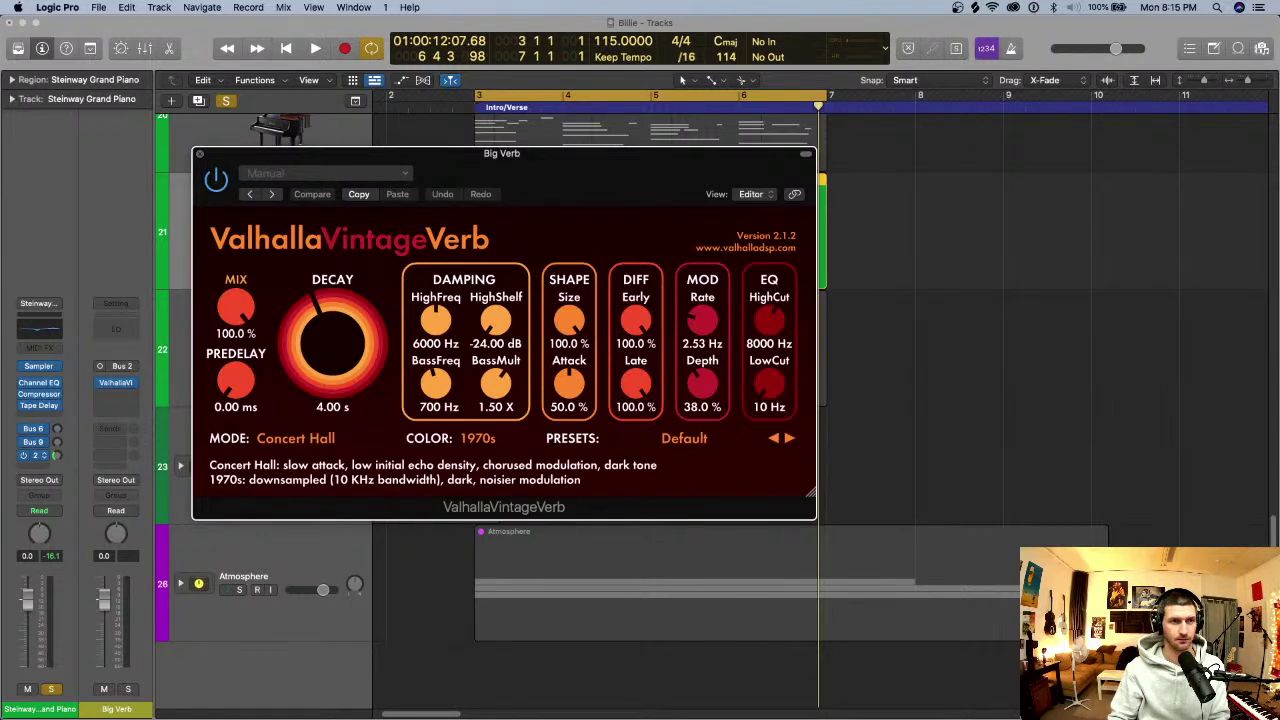
{"action": "left_click", "coordinate": [200, 154]}
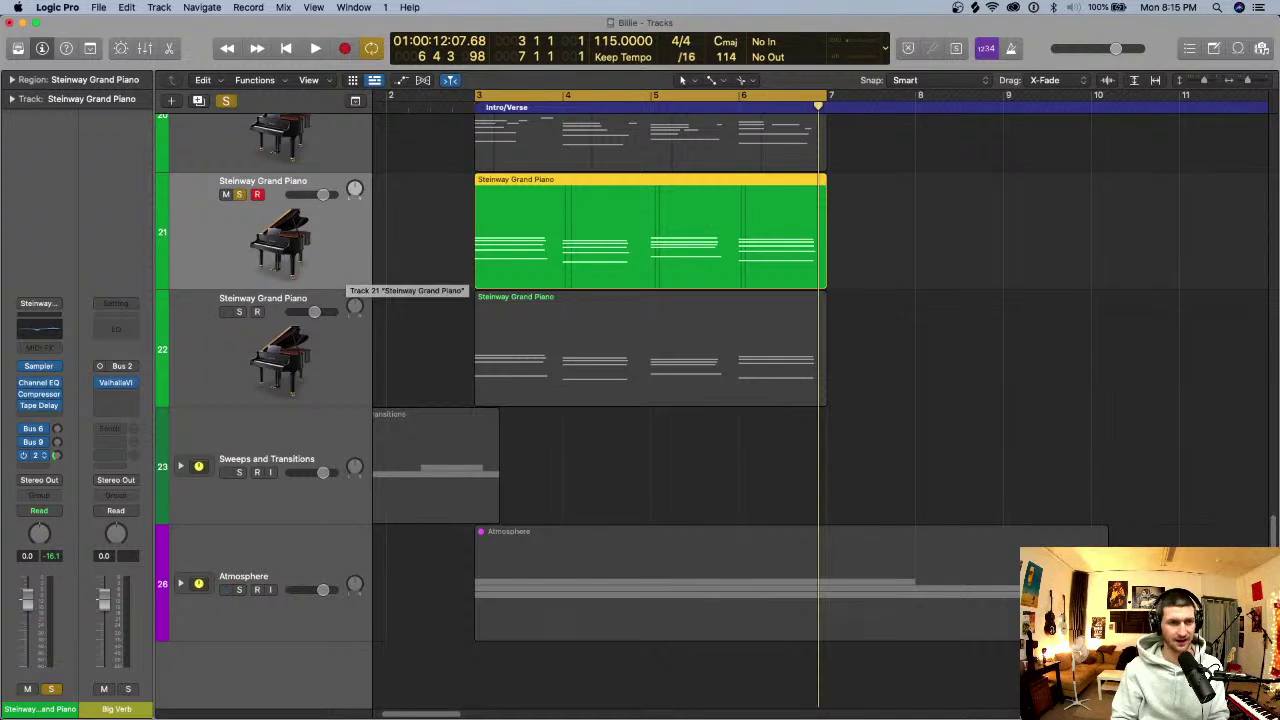
- Insert the stereo ValhallaSupermassive effect after Tape Delay on track 21's Steinway Grand Piano channel and close its plug-in window
{"action": "scroll", "coordinate": [350, 280], "scroll_direction": "up", "scroll_amount": 3}
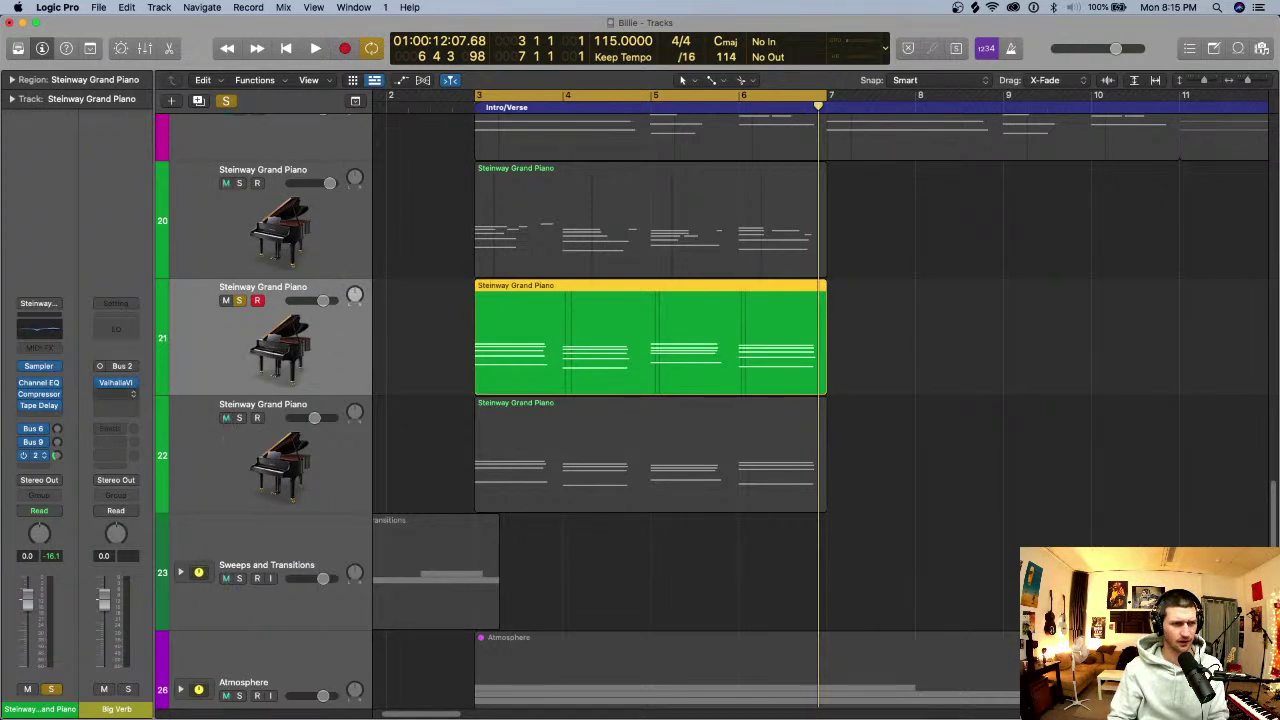
{"action": "left_click", "coordinate": [42, 456]}
{"action": "left_click", "coordinate": [70, 427]}
{"action": "left_click", "coordinate": [70, 425]}
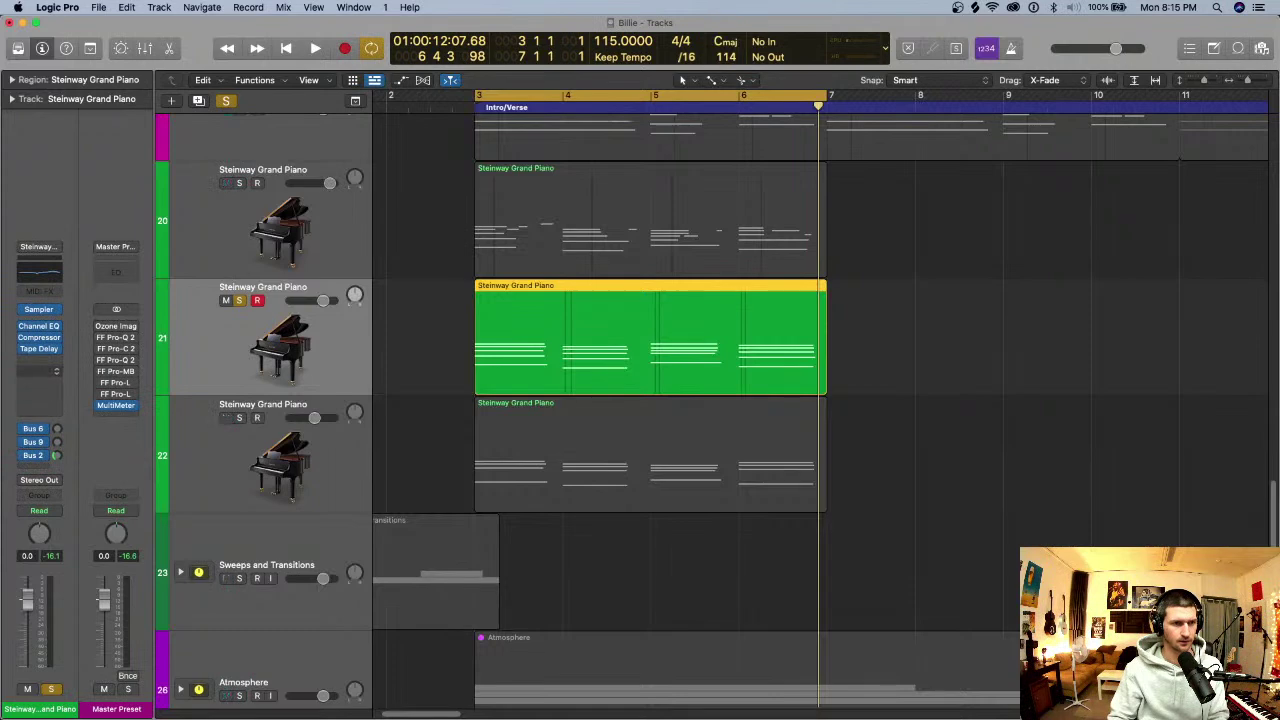
{"action": "left_click", "coordinate": [38, 360]}
{"action": "mouse_move", "coordinate": [45, 639]}
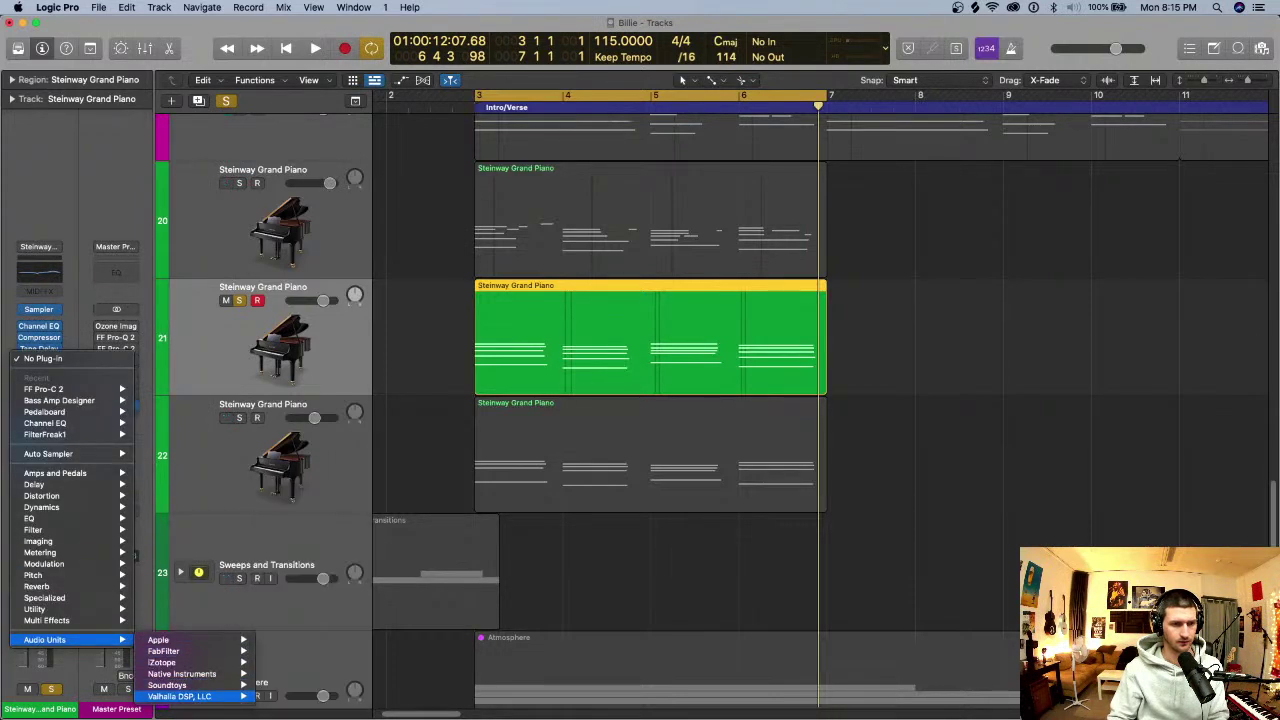
{"action": "mouse_move", "coordinate": [180, 696]}
{"action": "mouse_move", "coordinate": [308, 696]}
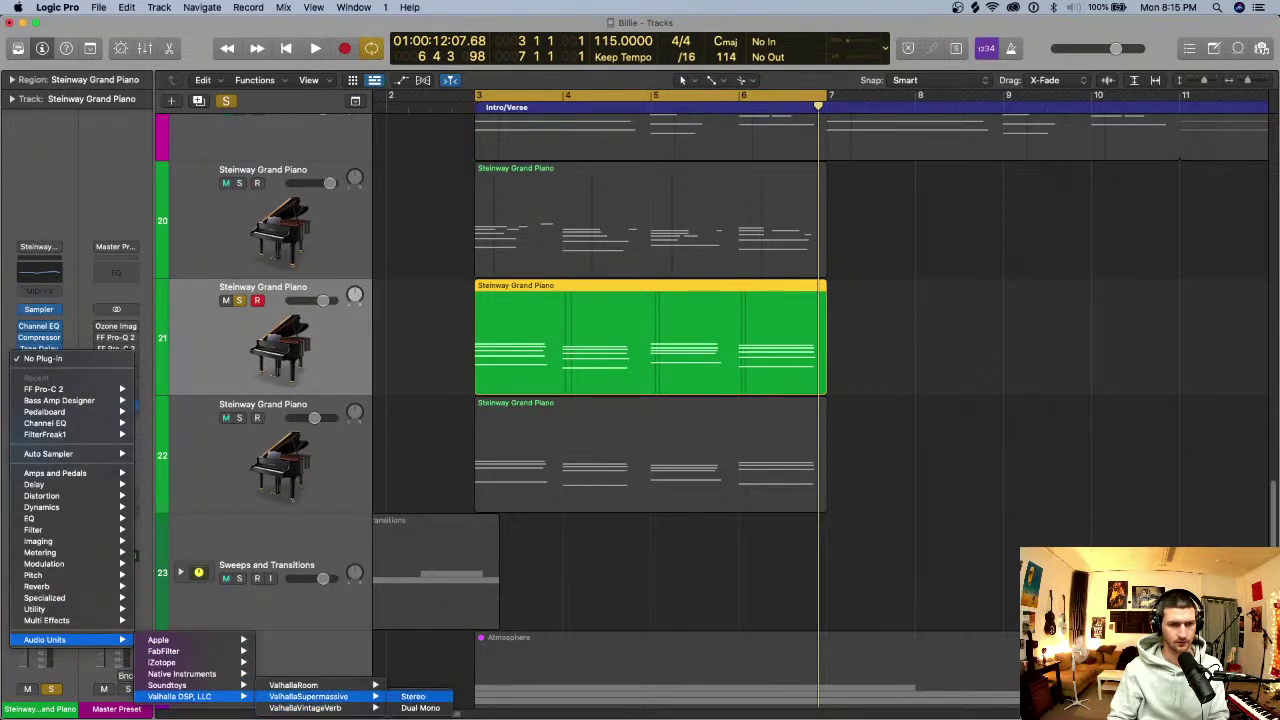
{"action": "left_click", "coordinate": [412, 696]}
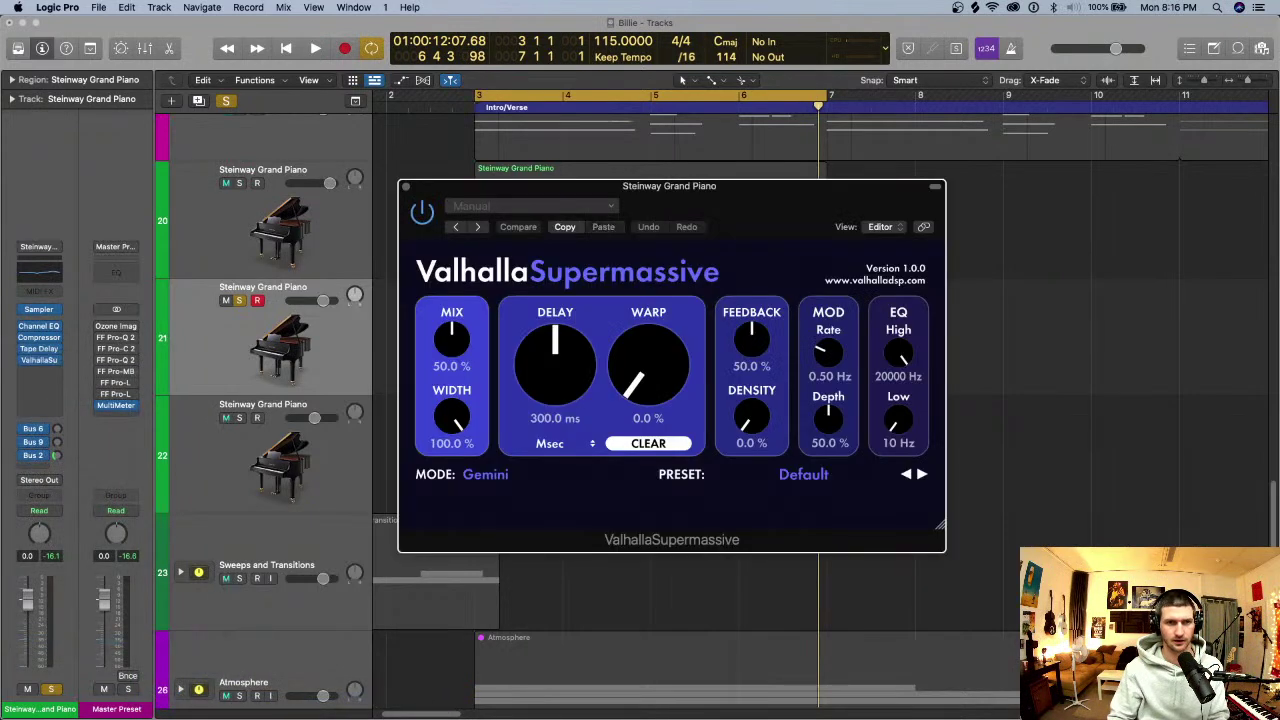
{"action": "left_click_drag", "start_coordinate": [540, 187], "coordinate": [505, 138]}
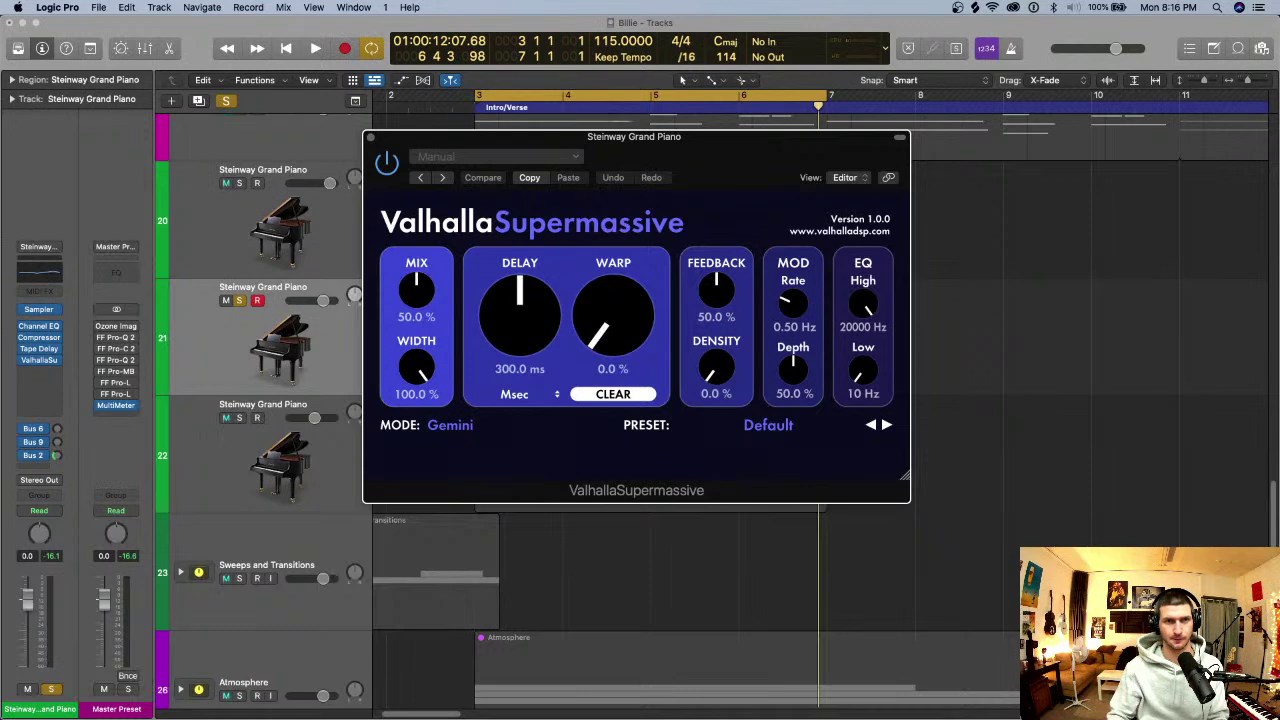
{"action": "left_click", "coordinate": [370, 137]}
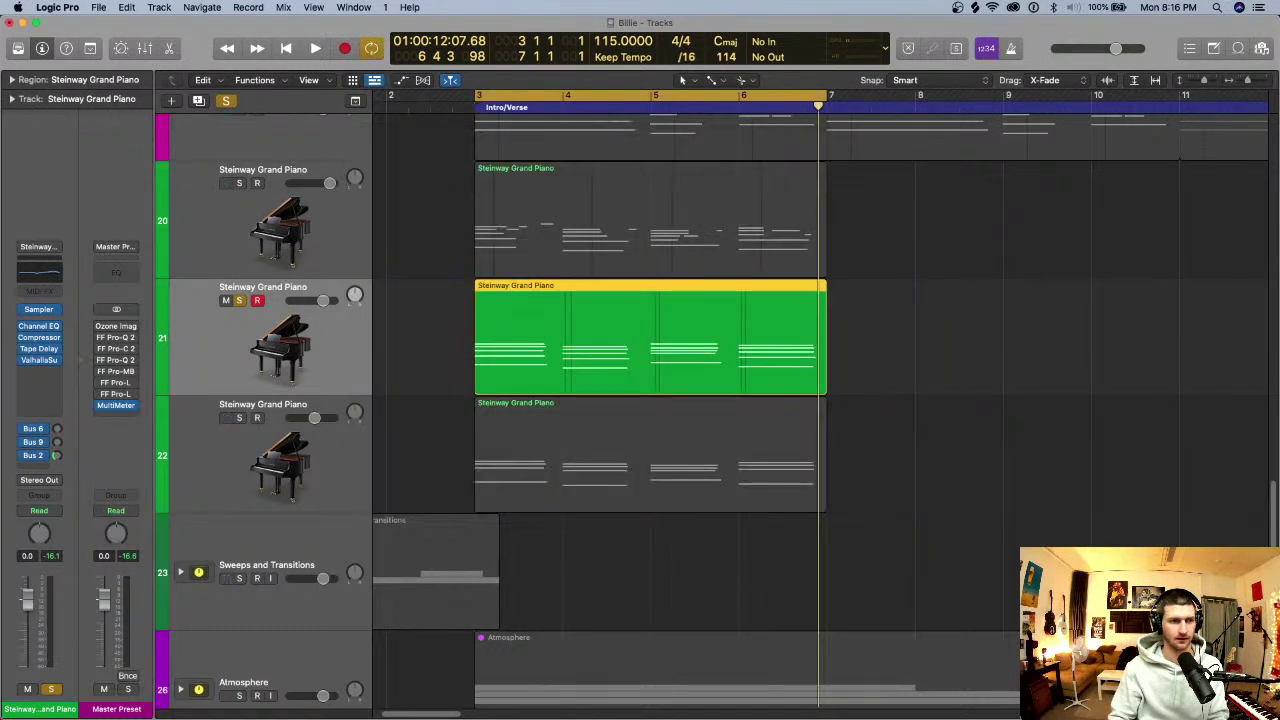
- Remove the ValhallaSupermassive effect from track 21's Steinway Grand Piano channel and keep that track selected
{"action": "left_click", "coordinate": [45, 359]}
{"action": "left_click", "coordinate": [85, 379]}
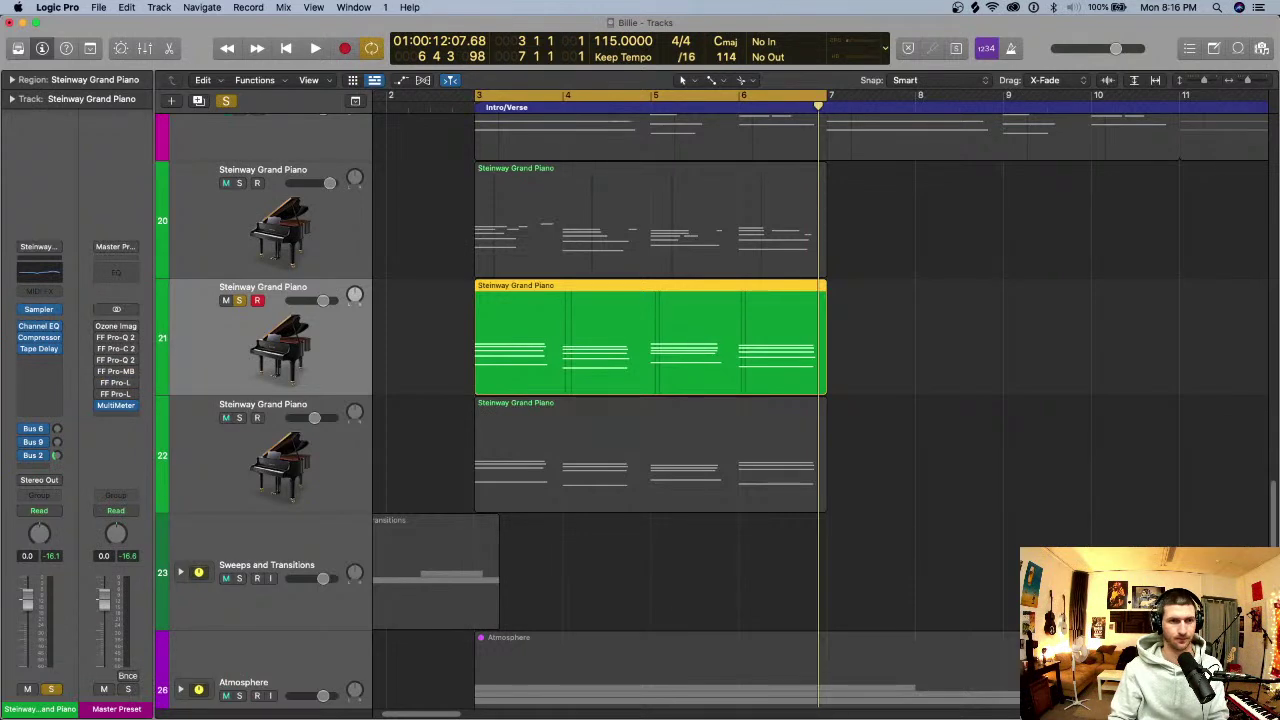
{"action": "key", "text": "Down"}
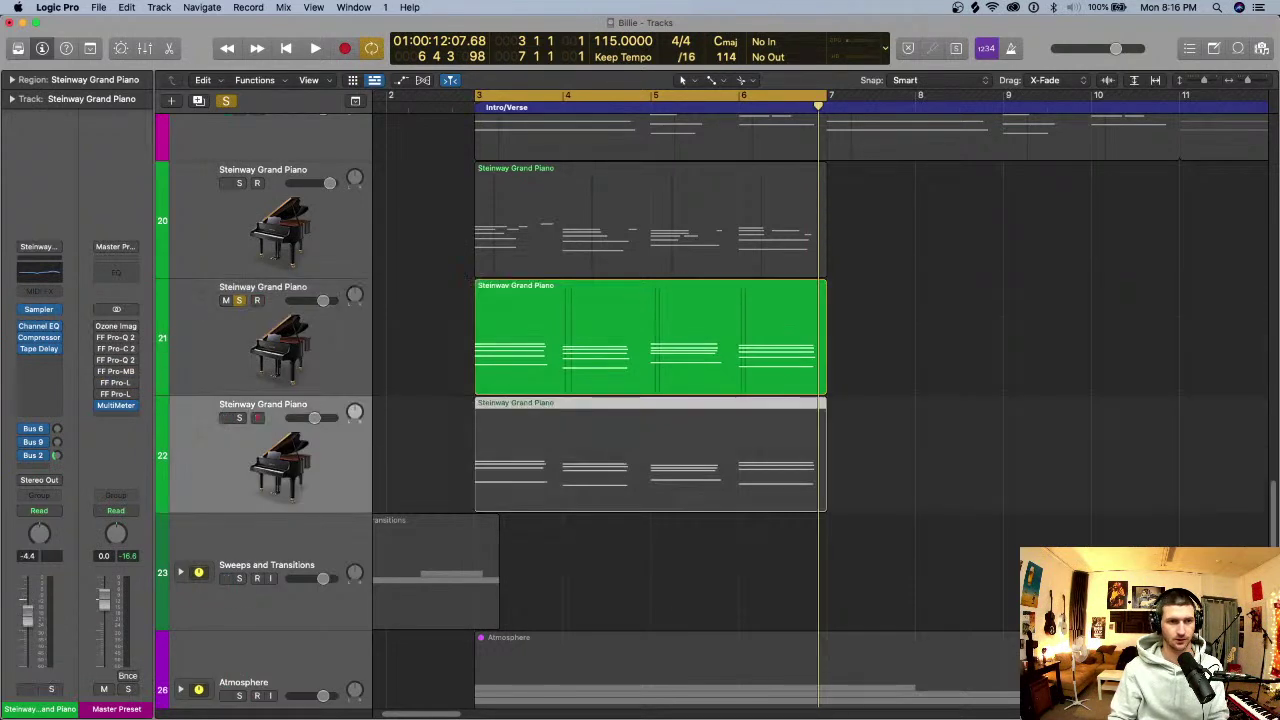
{"action": "key", "text": "Up"}
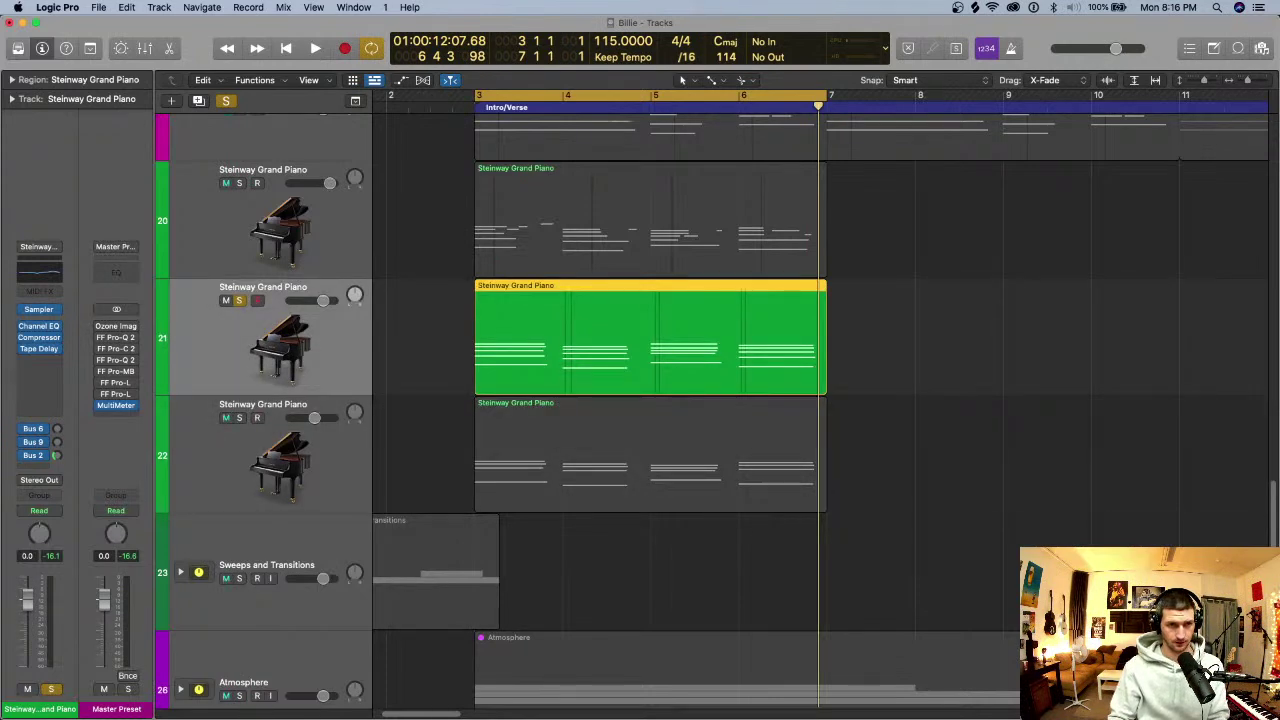
- Play track 21's chords with the Piano Roll open, hide its sustain automation lane, and examine the voicings in bars 3 to 6
{"action": "key", "text": "space"}
{"action": "key", "text": "p"}
{"action": "key", "text": "super+Right"}
{"action": "key", "text": "super+Right"}
{"action": "key", "text": "super+Right"}
{"action": "key", "text": "super+Left"}
{"action": "key", "text": "super+Left"}
{"action": "scroll", "coordinate": [706, 482], "scroll_direction": "right", "scroll_amount": 1}
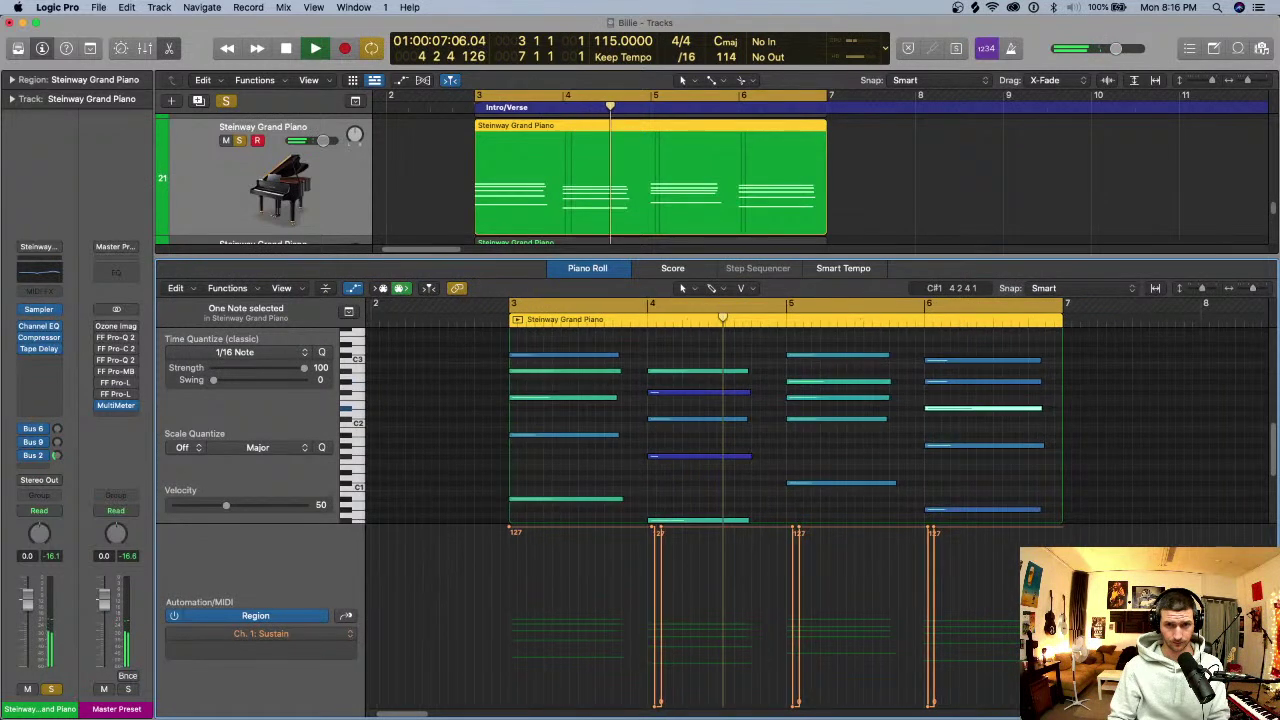
{"action": "scroll", "coordinate": [706, 482], "scroll_direction": "left", "scroll_amount": 3}
{"action": "key", "text": "a"}
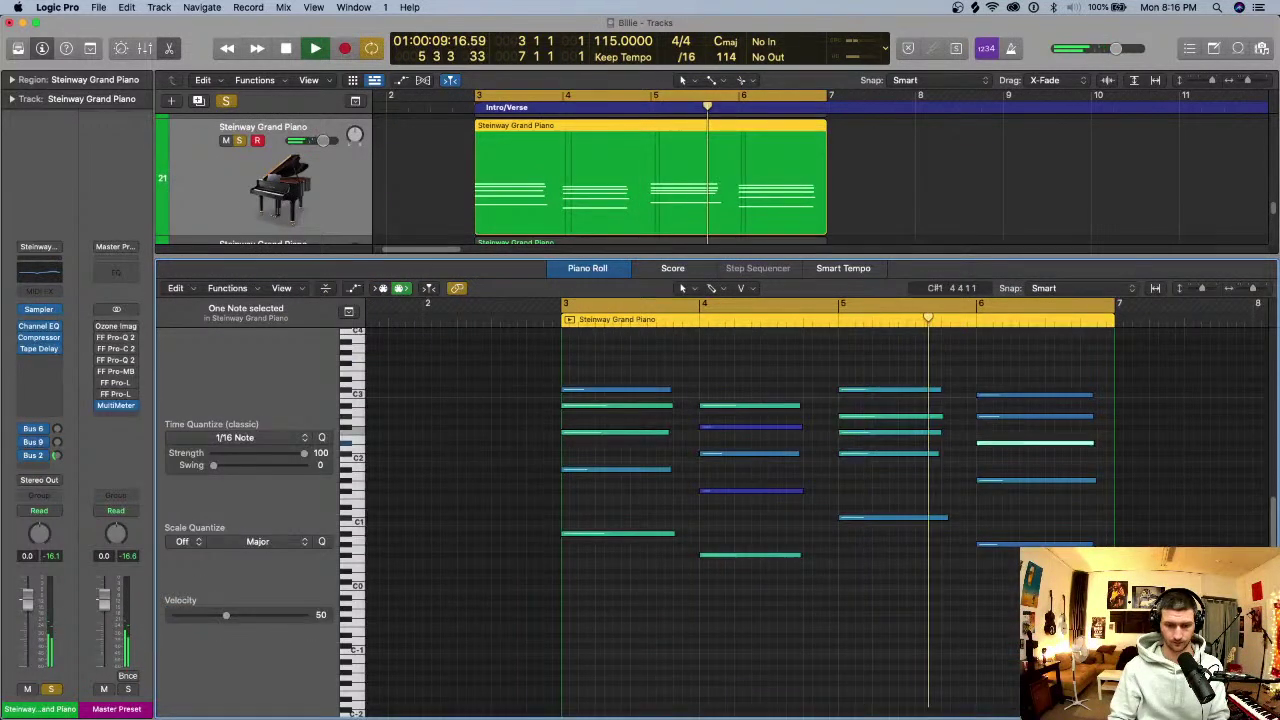
{"action": "key", "text": "space"}
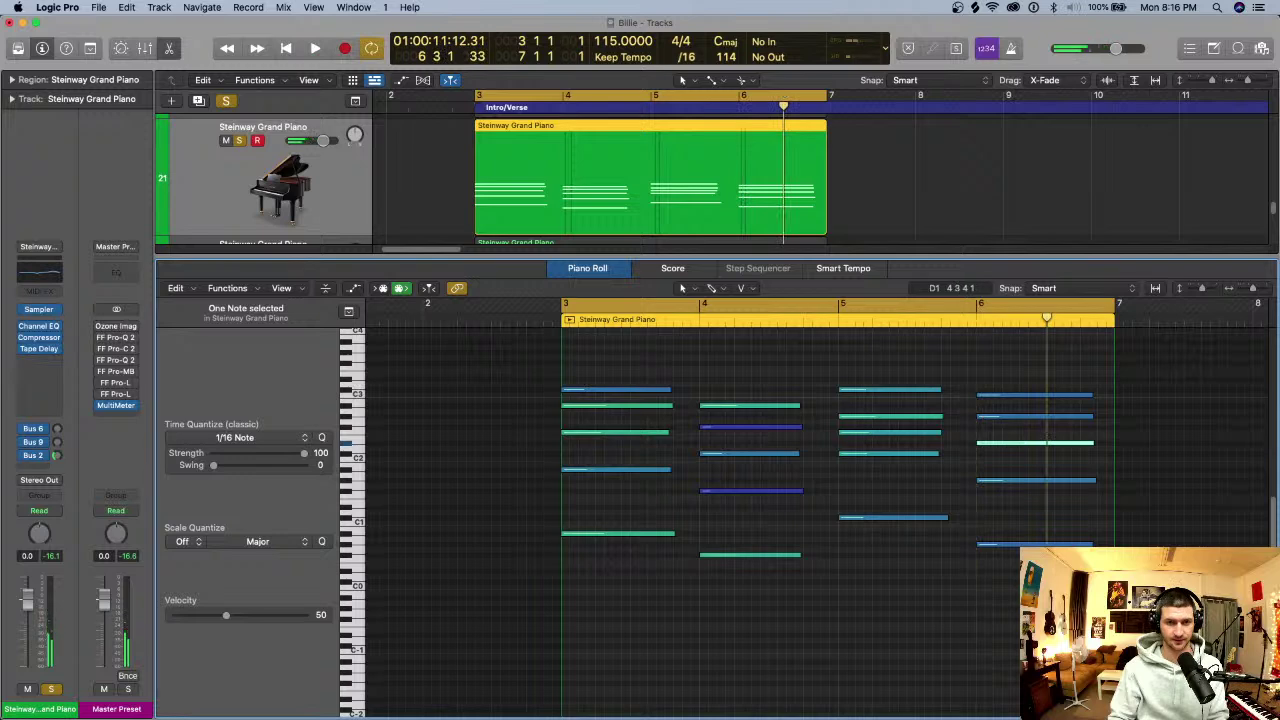
{"action": "scroll", "coordinate": [810, 500], "scroll_direction": "right", "scroll_amount": 3}
{"action": "scroll", "coordinate": [810, 500], "scroll_direction": "up", "scroll_amount": 1}
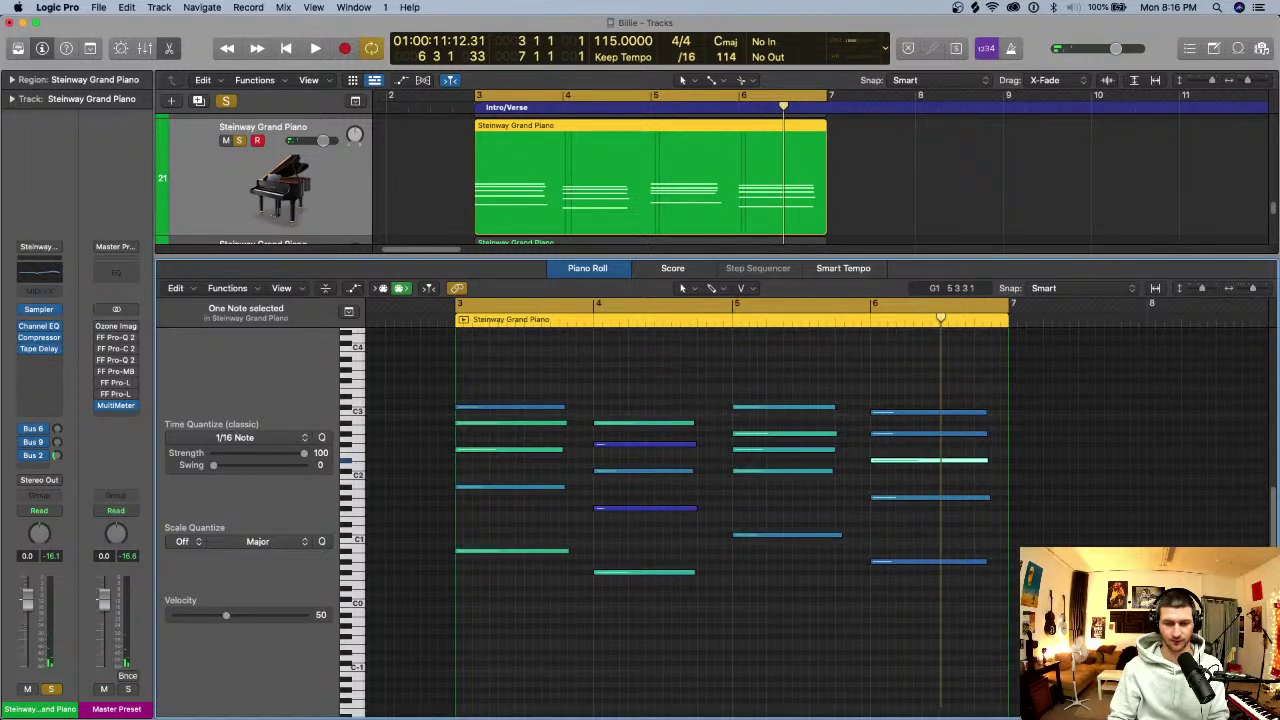
{"action": "scroll", "coordinate": [700, 480], "scroll_direction": "down", "scroll_amount": 2}
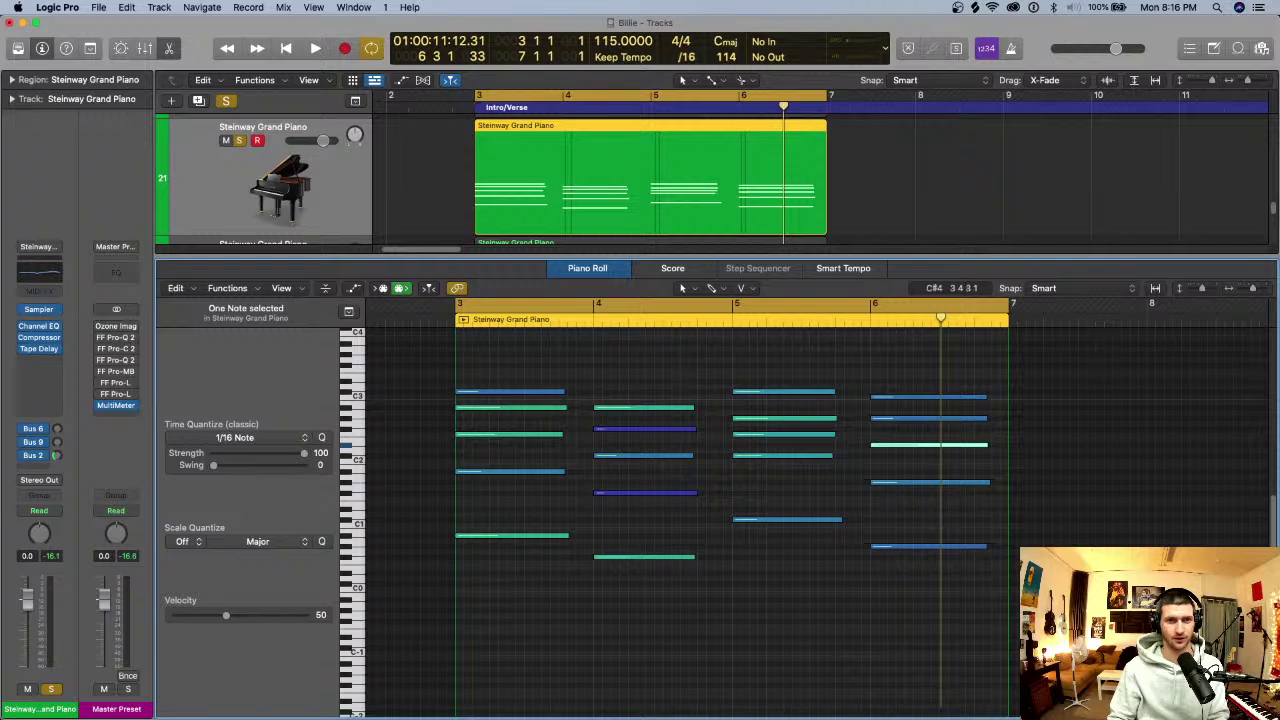
{"action": "scroll", "coordinate": [650, 180], "scroll_direction": "up", "scroll_amount": 1}
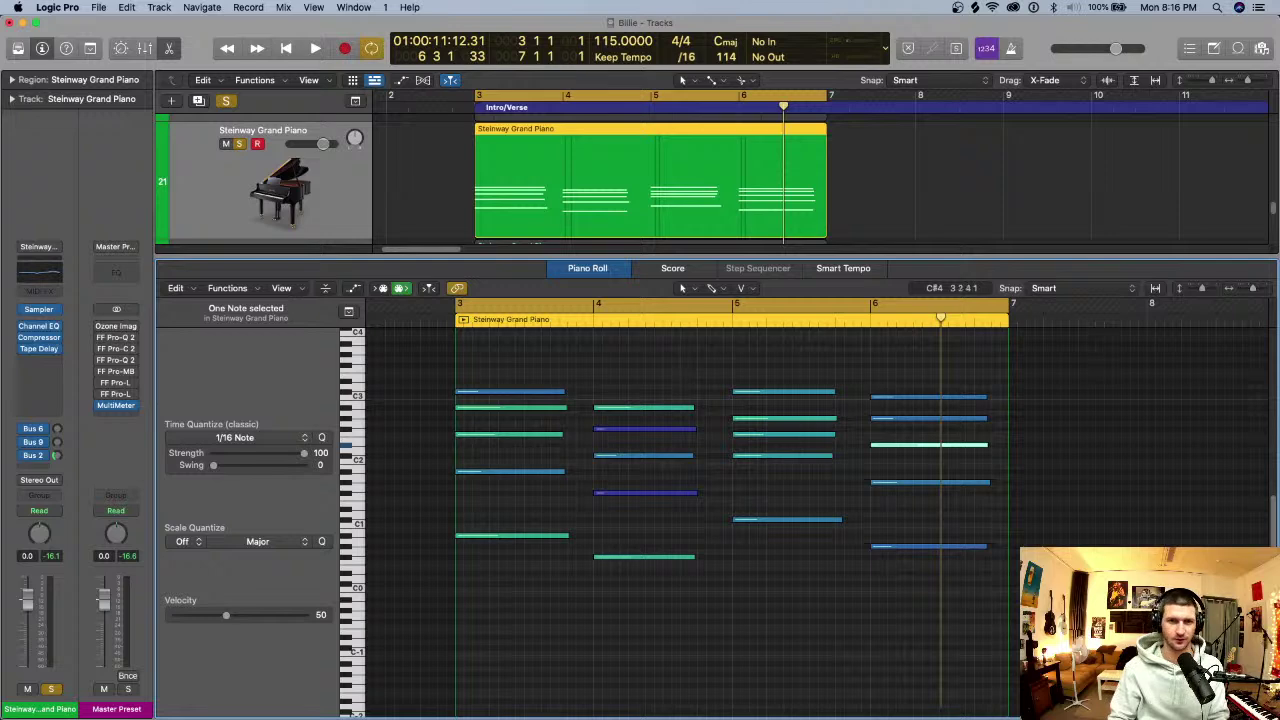
{"action": "scroll", "coordinate": [680, 500], "scroll_direction": "up", "scroll_amount": 2}
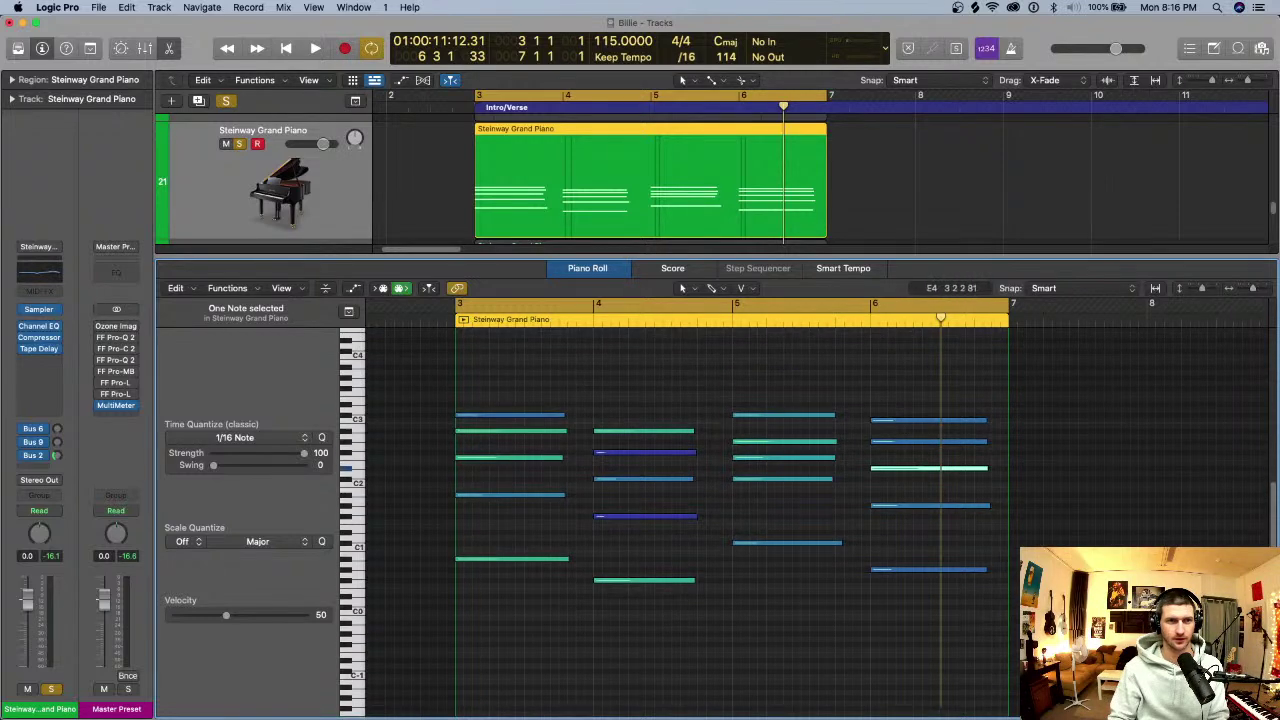
- Close the Piano Roll, solo track 20's Steinway Grand Piano in place of track 21, and play it
{"action": "key", "text": "p"}
{"action": "key", "text": "Up"}
{"action": "key", "text": "Down"}
{"action": "key", "text": "s"}
{"action": "key", "text": "Up"}
{"action": "key", "text": "s"}
{"action": "key", "text": "Up"}
{"action": "key", "text": "space"}
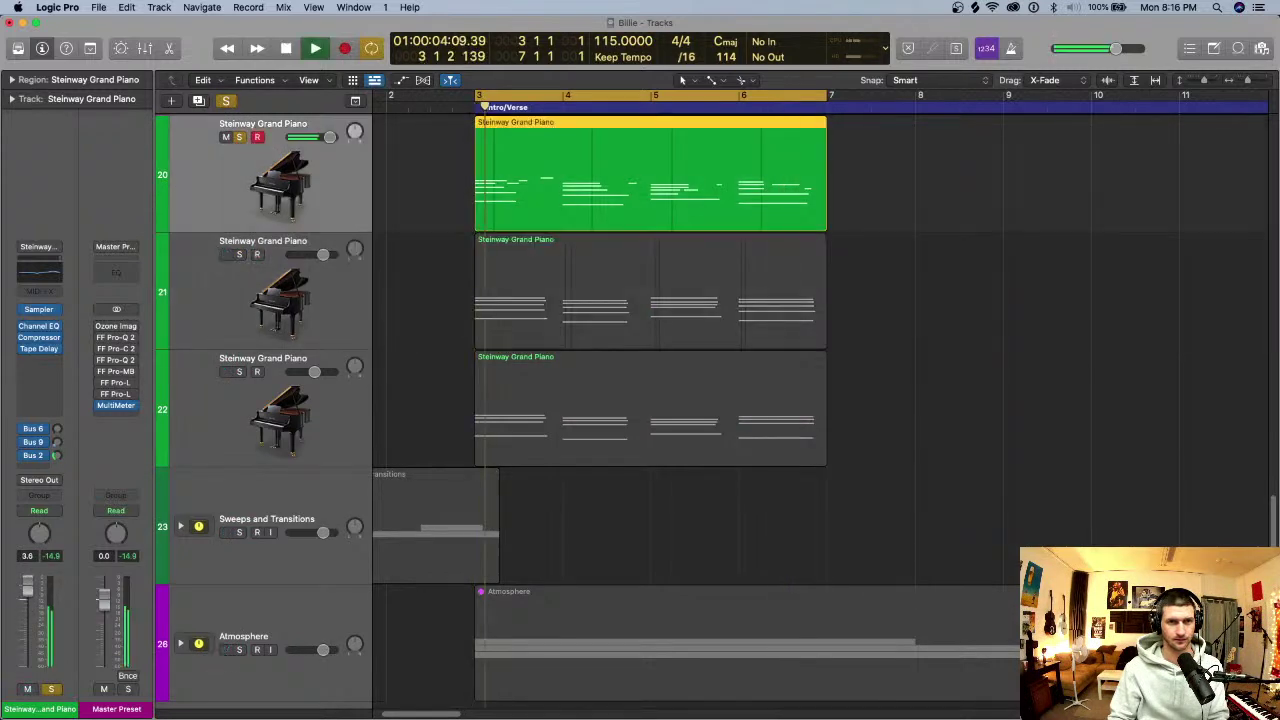
- Open track 20's region in the Piano Roll, stop playback, and inspect the short notes played between the chords
{"action": "key", "text": "p"}
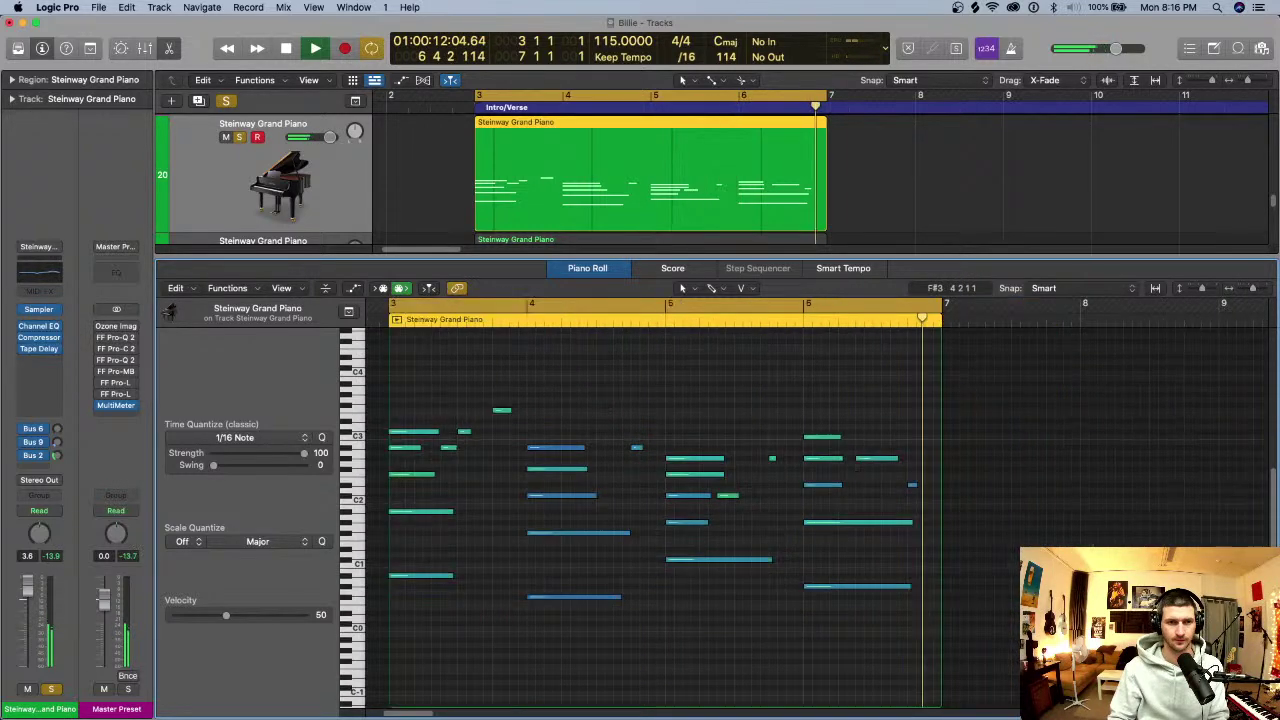
{"action": "key", "text": "space"}
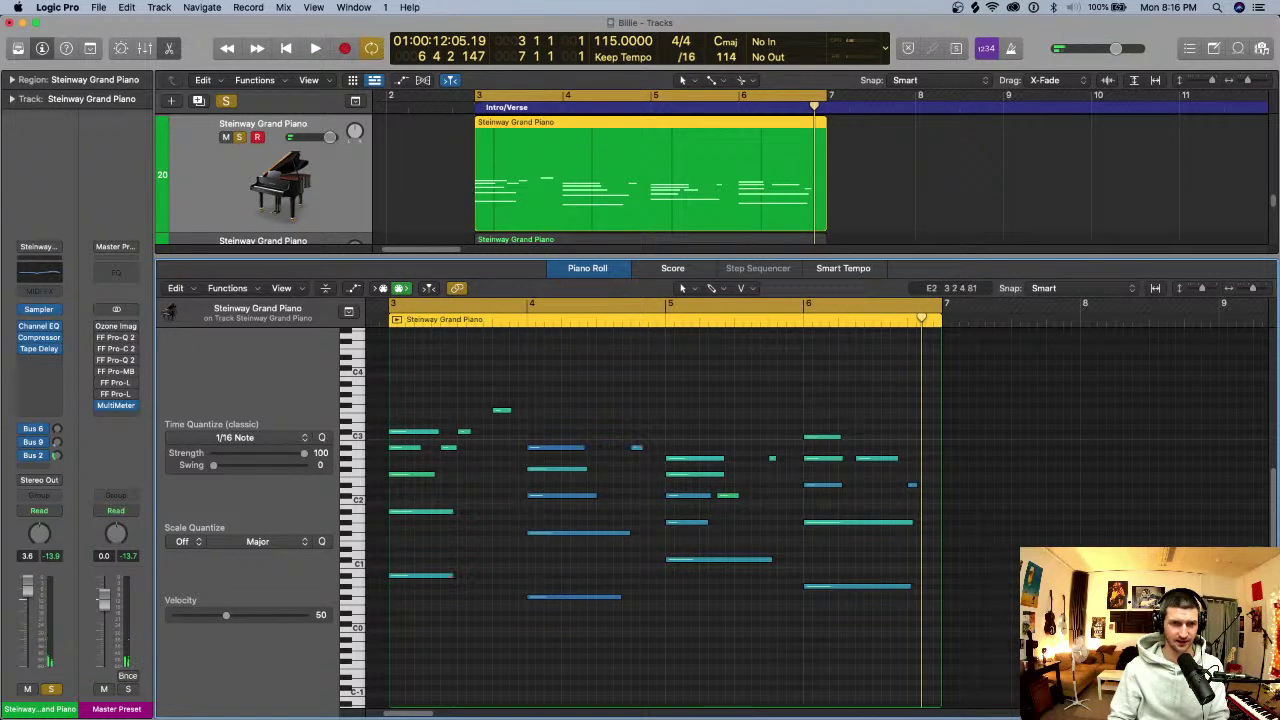
{"action": "left_click_drag", "start_coordinate": [452, 480], "coordinate": [512, 408]}
{"action": "left_click", "coordinate": [636, 447]}
{"action": "left_click_drag", "start_coordinate": [888, 406], "coordinate": [834, 454]}
{"action": "left_click", "coordinate": [912, 485]}
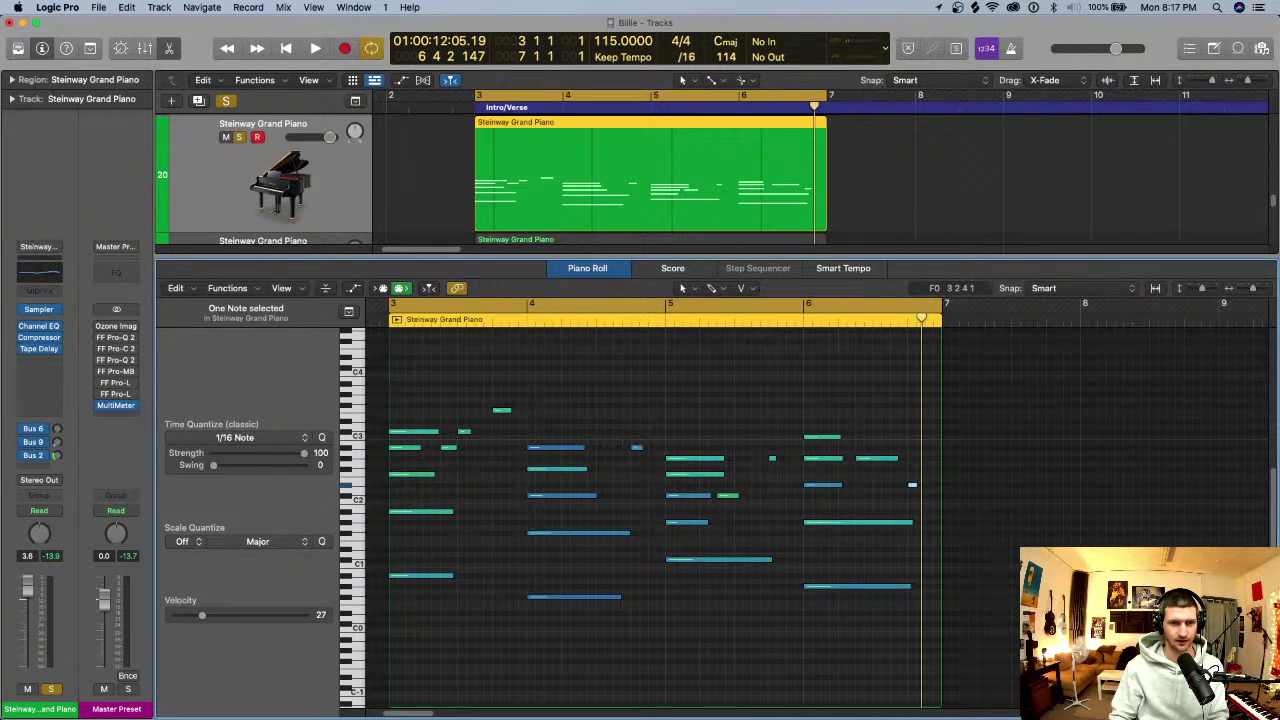
{"action": "left_click_drag", "start_coordinate": [550, 394], "coordinate": [554, 431]}
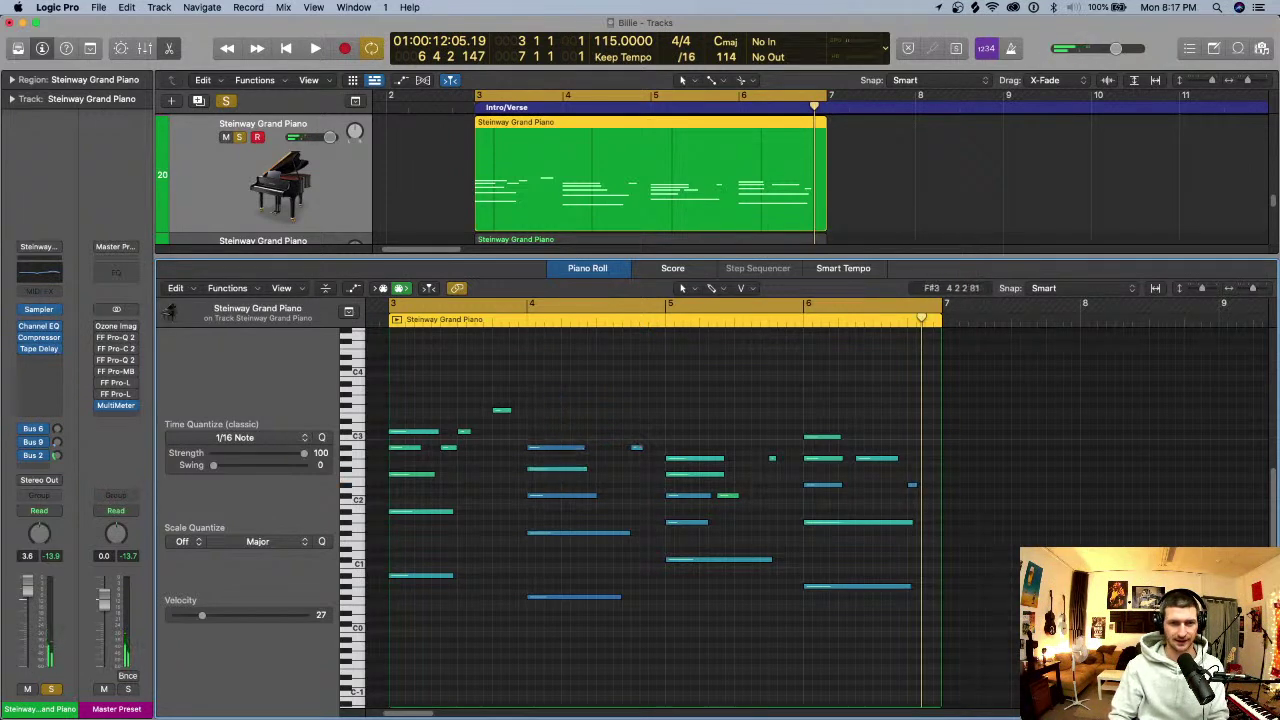
- View track 21's chord region in the Piano Roll for comparison with track 20, and close the editor
{"action": "key", "text": "e"}
{"action": "left_click", "coordinate": [560, 520]}
{"action": "left_click", "coordinate": [540, 290]}
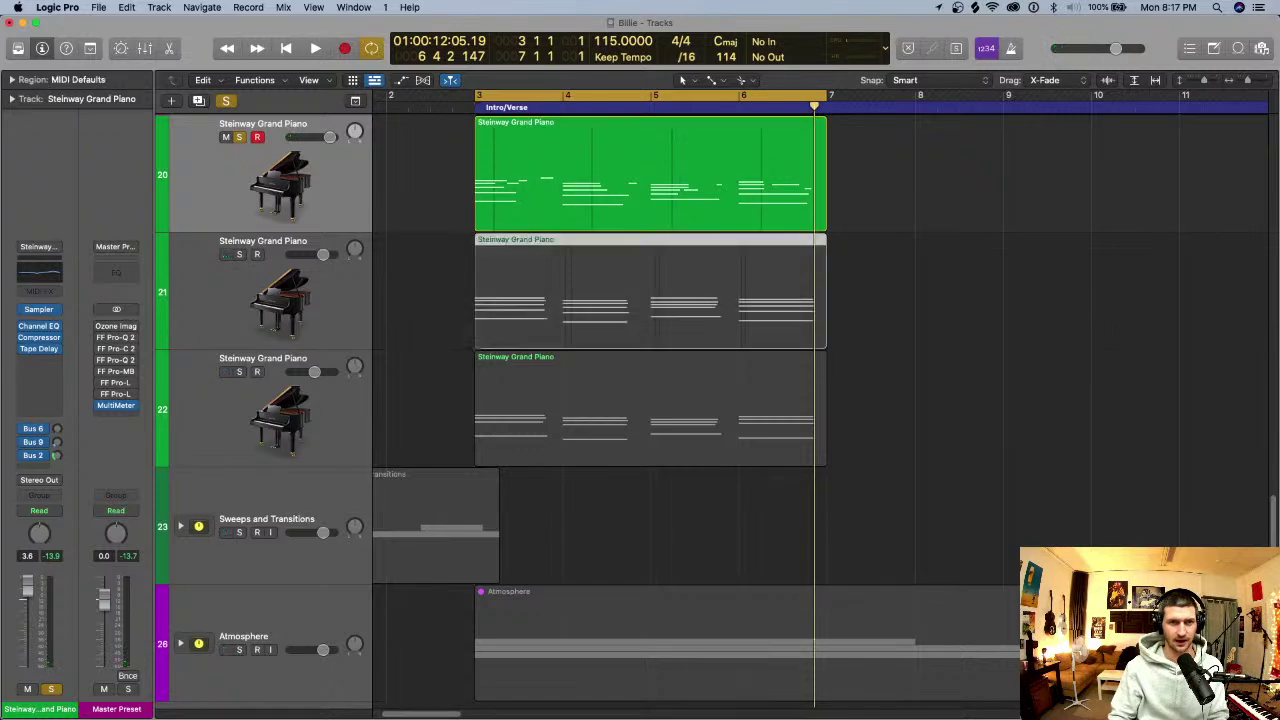
{"action": "key", "text": "e"}
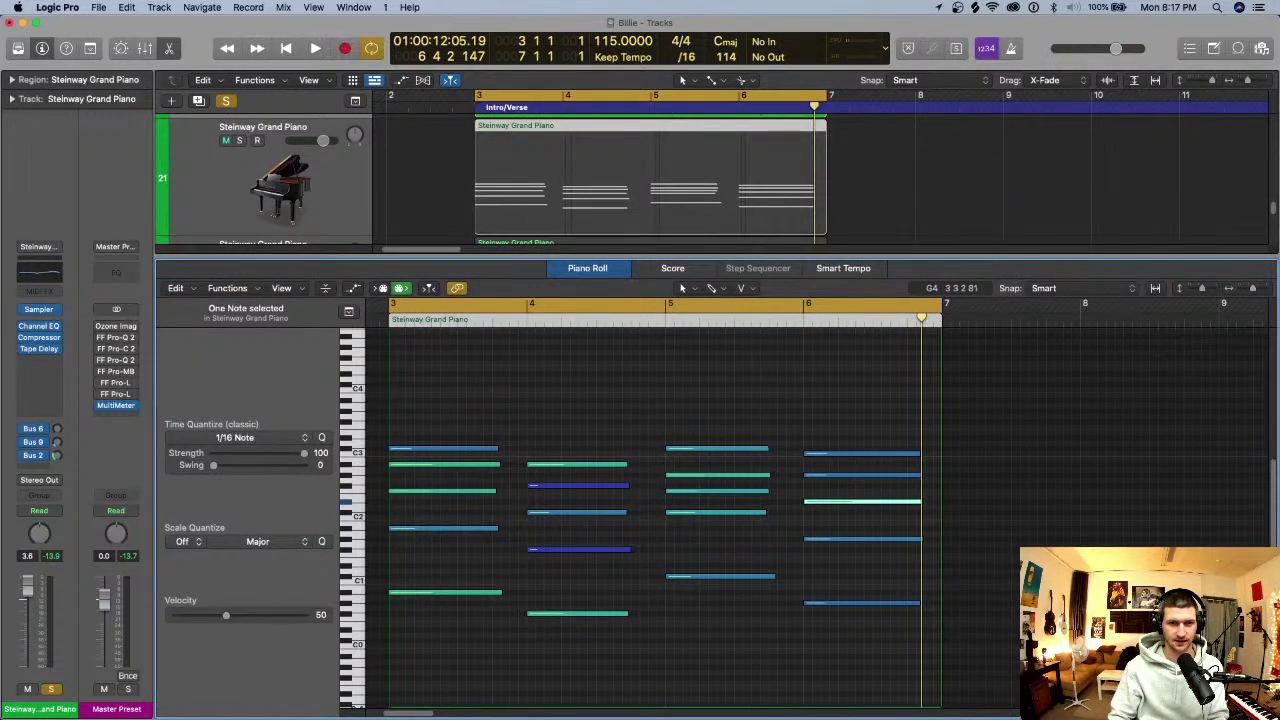
{"action": "key", "text": "e"}
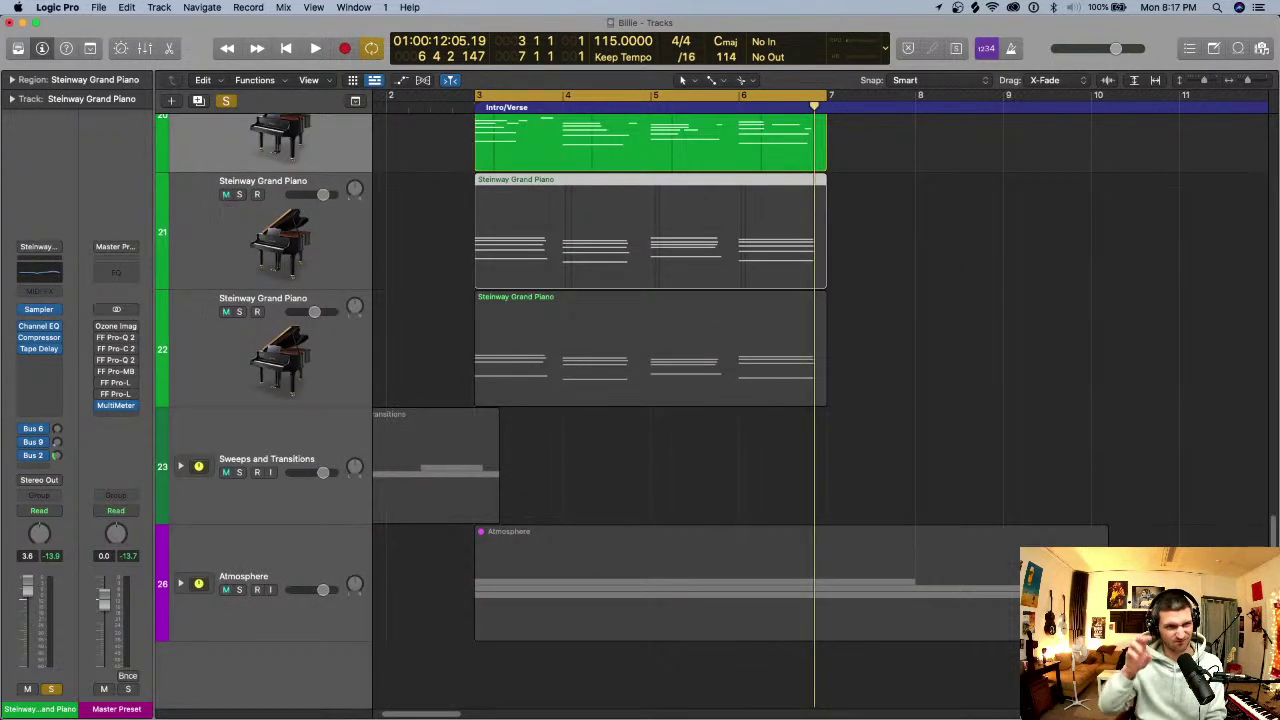
- Reopen track 20's Steinway Grand Piano region in the Piano Roll and play it
{"action": "scroll", "coordinate": [640, 400], "scroll_direction": "up", "scroll_amount": 3}
{"action": "scroll", "coordinate": [640, 400], "scroll_direction": "up", "scroll_amount": 1}
{"action": "key", "text": "e"}
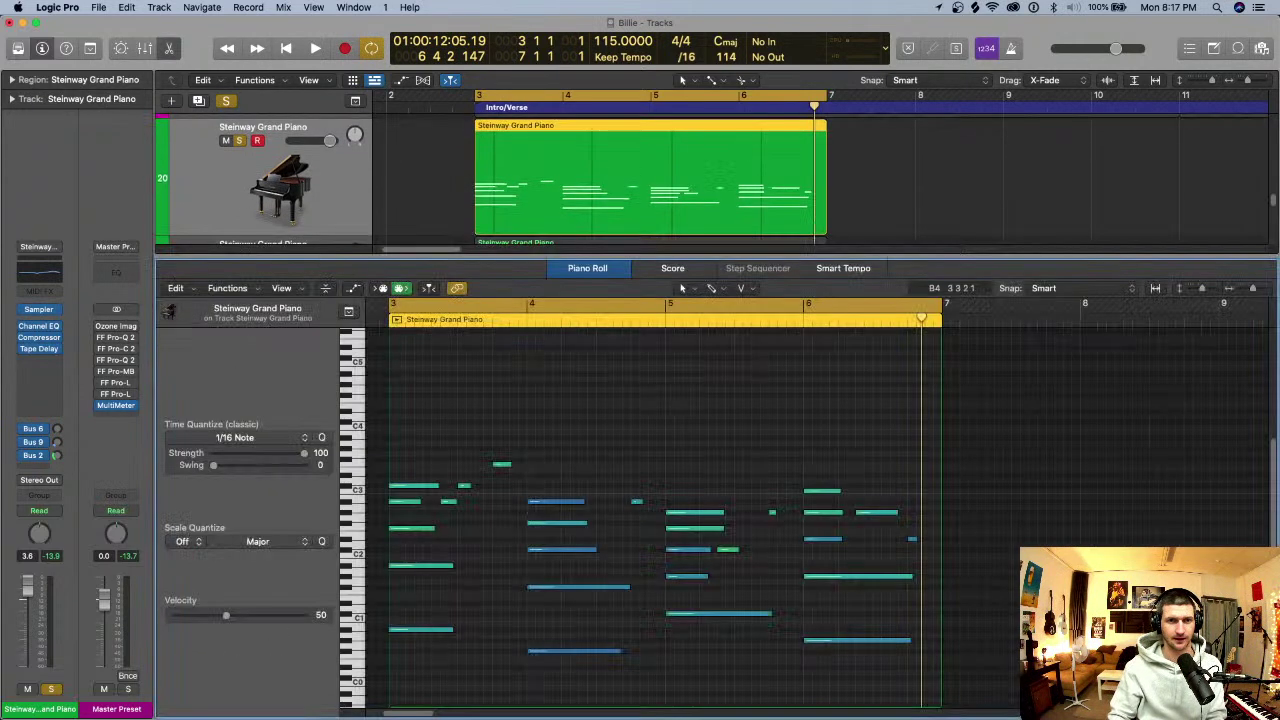
{"action": "key", "text": "space"}
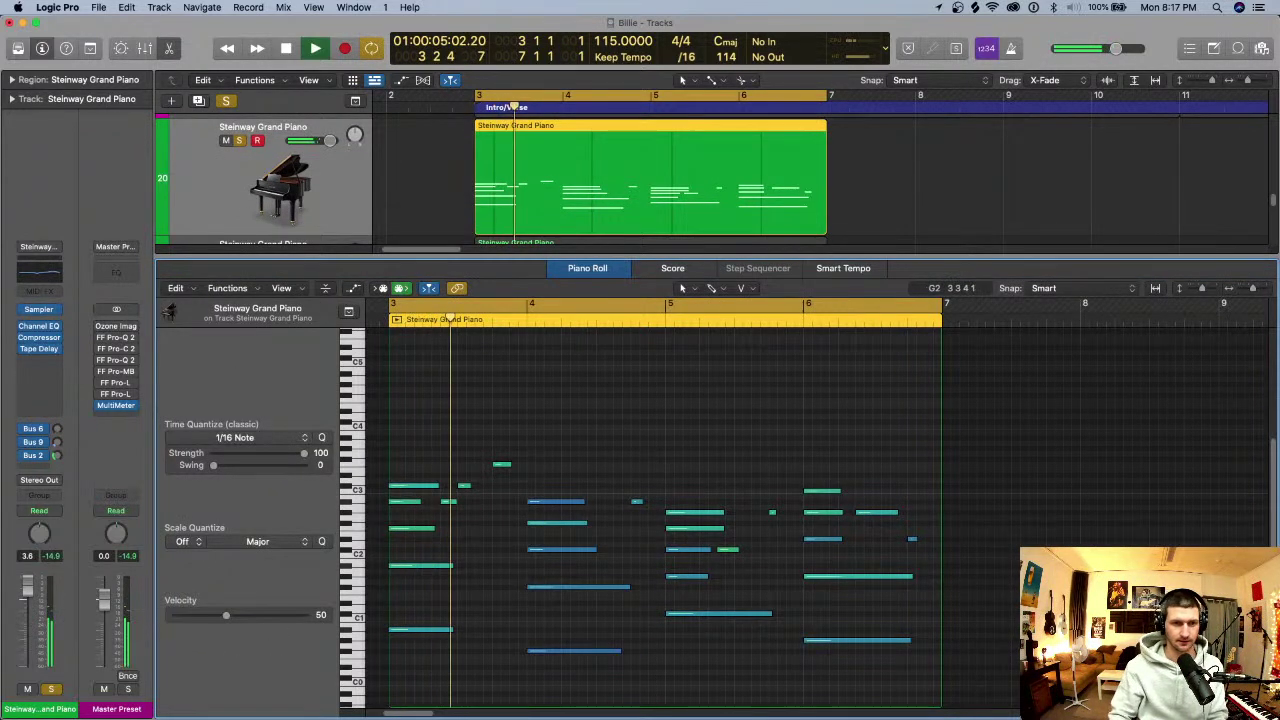
- Play back the track 20 piano region's notes and inspect the short C#2 note in bar 5
{"action": "scroll", "coordinate": [506, 511], "scroll_direction": "left", "scroll_amount": 3}
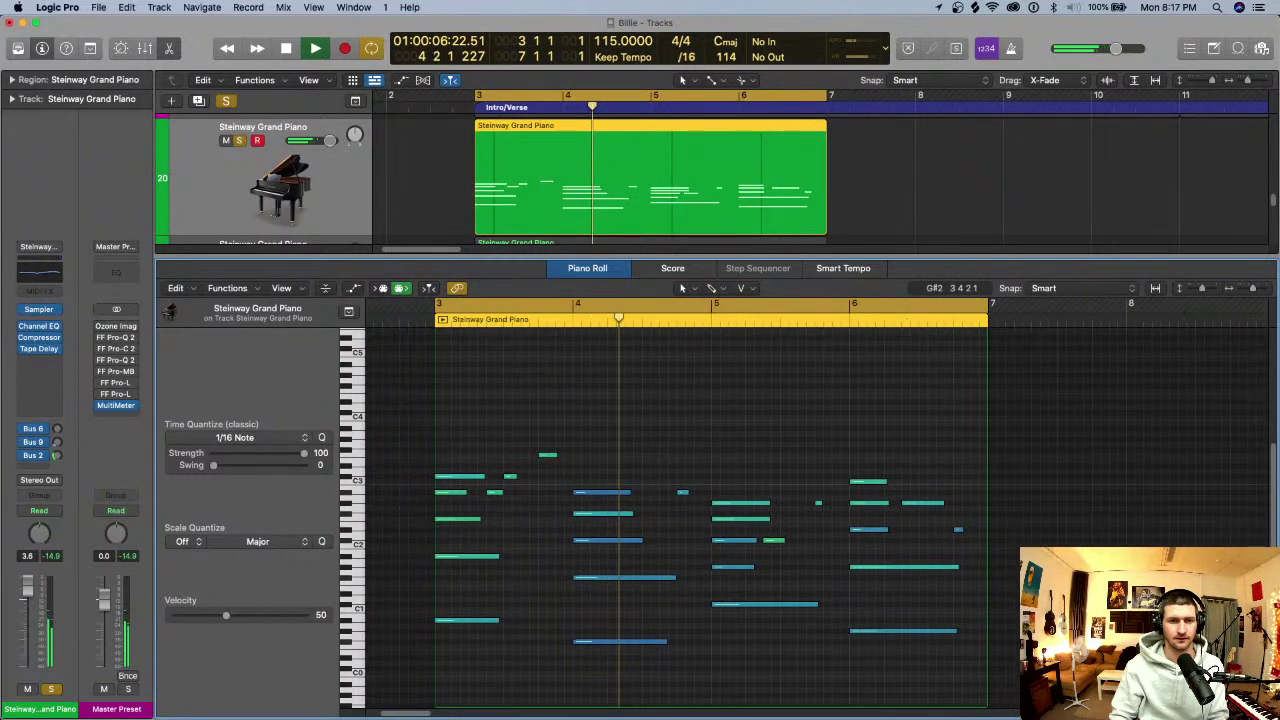
{"action": "scroll", "coordinate": [700, 510], "scroll_direction": "down", "scroll_amount": 2}
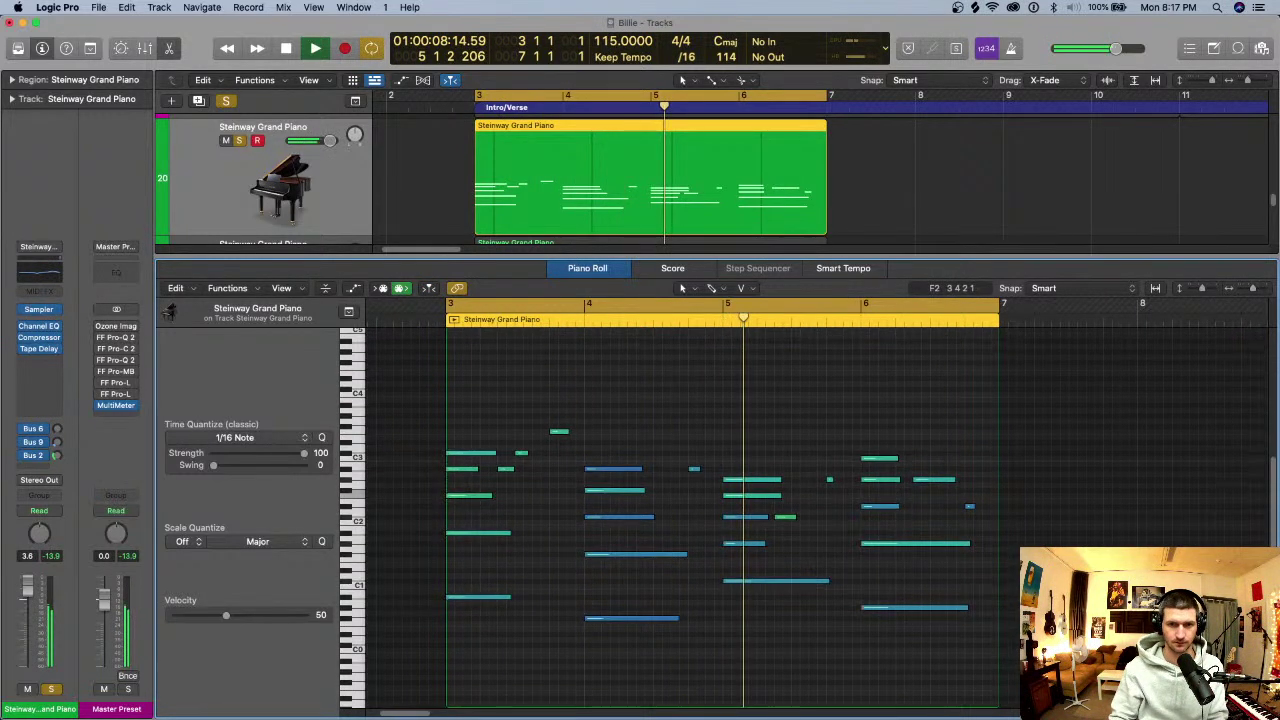
{"action": "key", "text": "space"}
{"action": "left_click", "coordinate": [785, 517]}
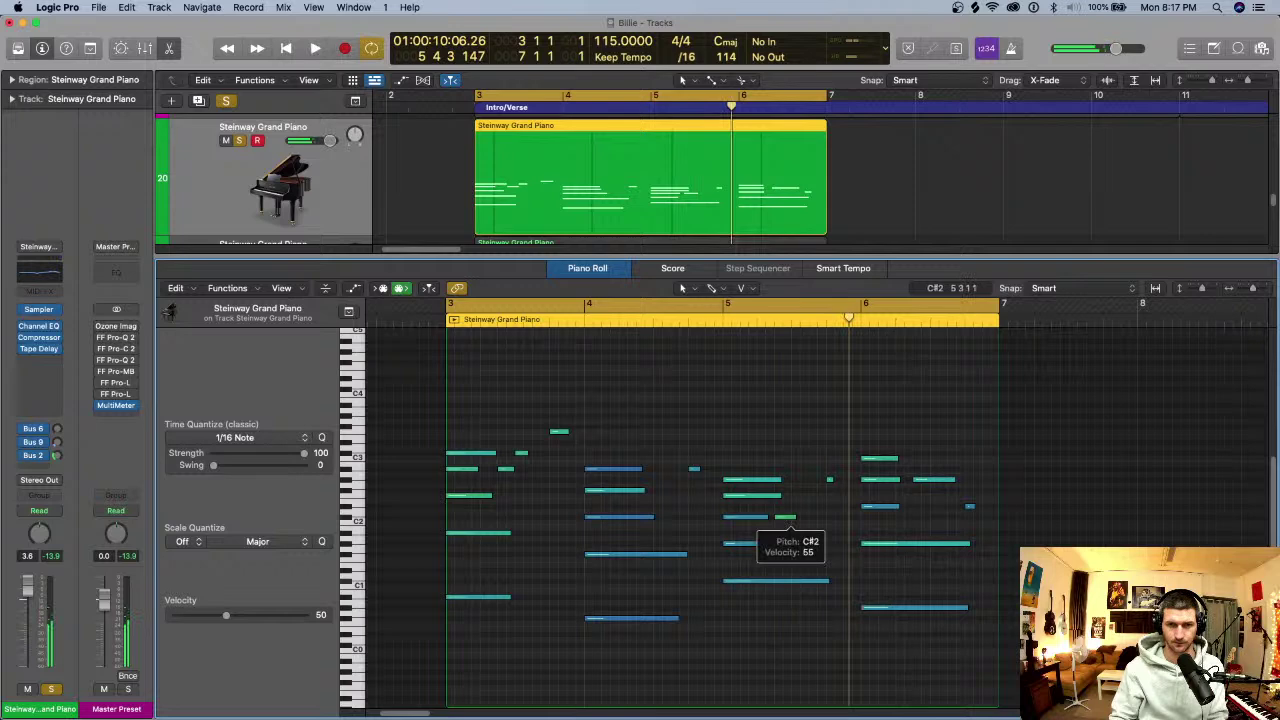
{"action": "key", "text": "space"}
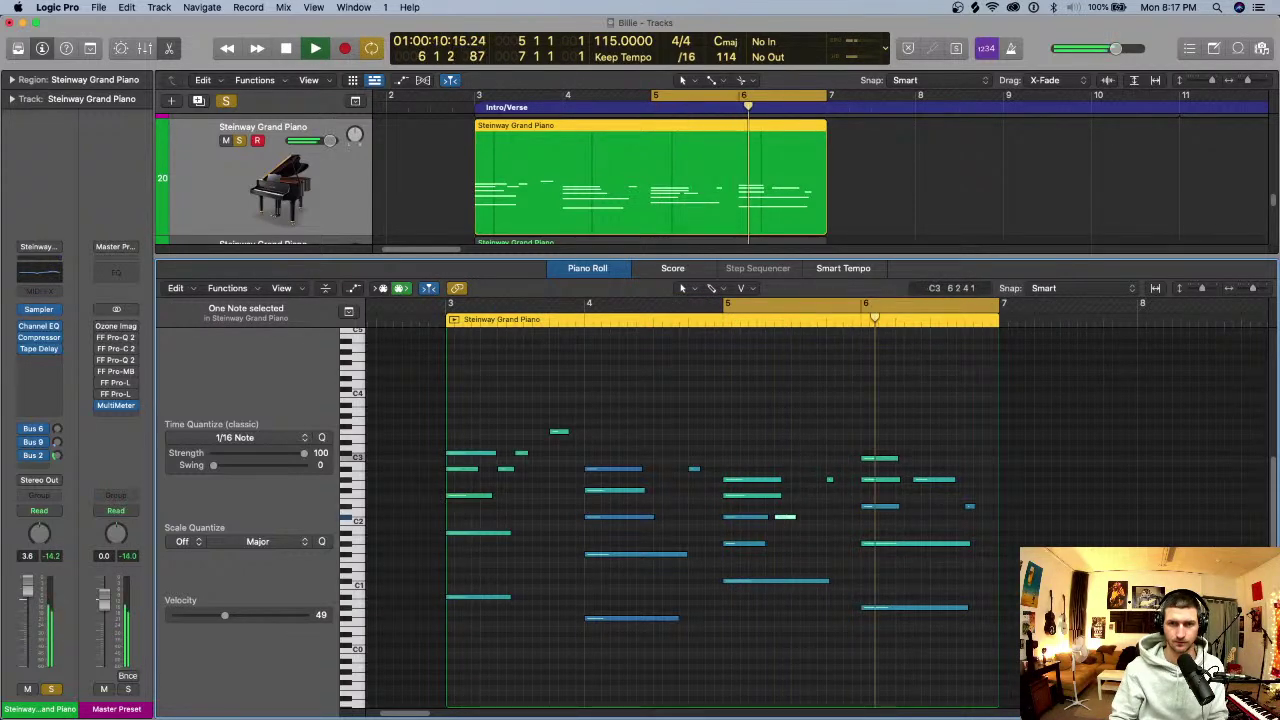
{"action": "key", "text": "space"}
{"action": "key", "text": "e"}
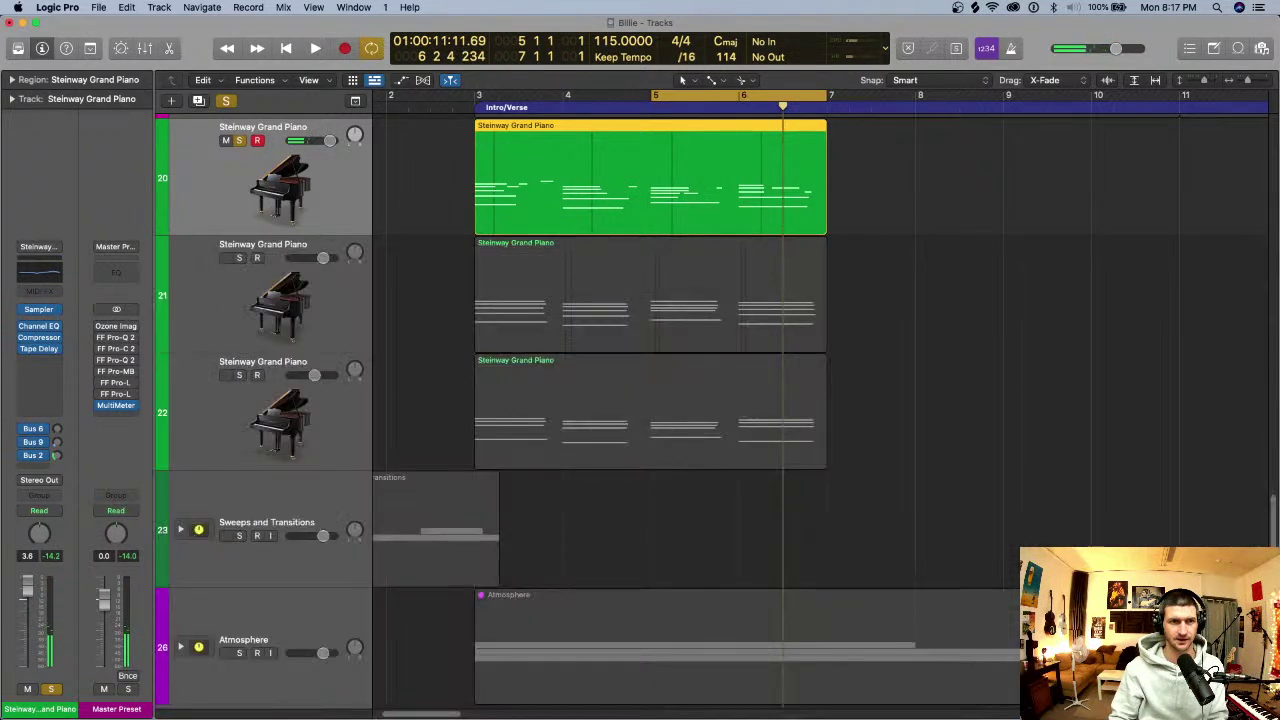
- Loop bars 3 to 7 with track 21's piano soloed instead of track 20, and open its region in the Piano Roll
{"action": "key", "text": "u"}
{"action": "left_click", "coordinate": [650, 290]}
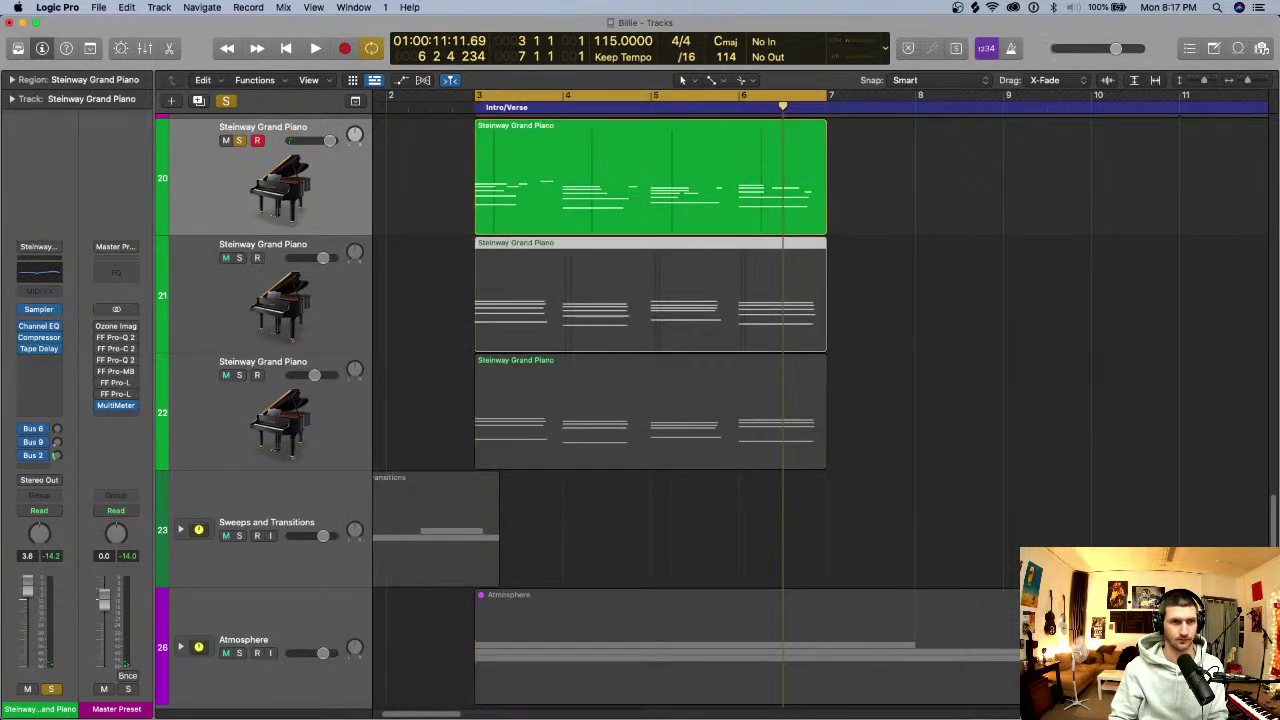
{"action": "key", "text": "s"}
{"action": "key", "text": "Down"}
{"action": "key", "text": "s"}
{"action": "key", "text": "space"}
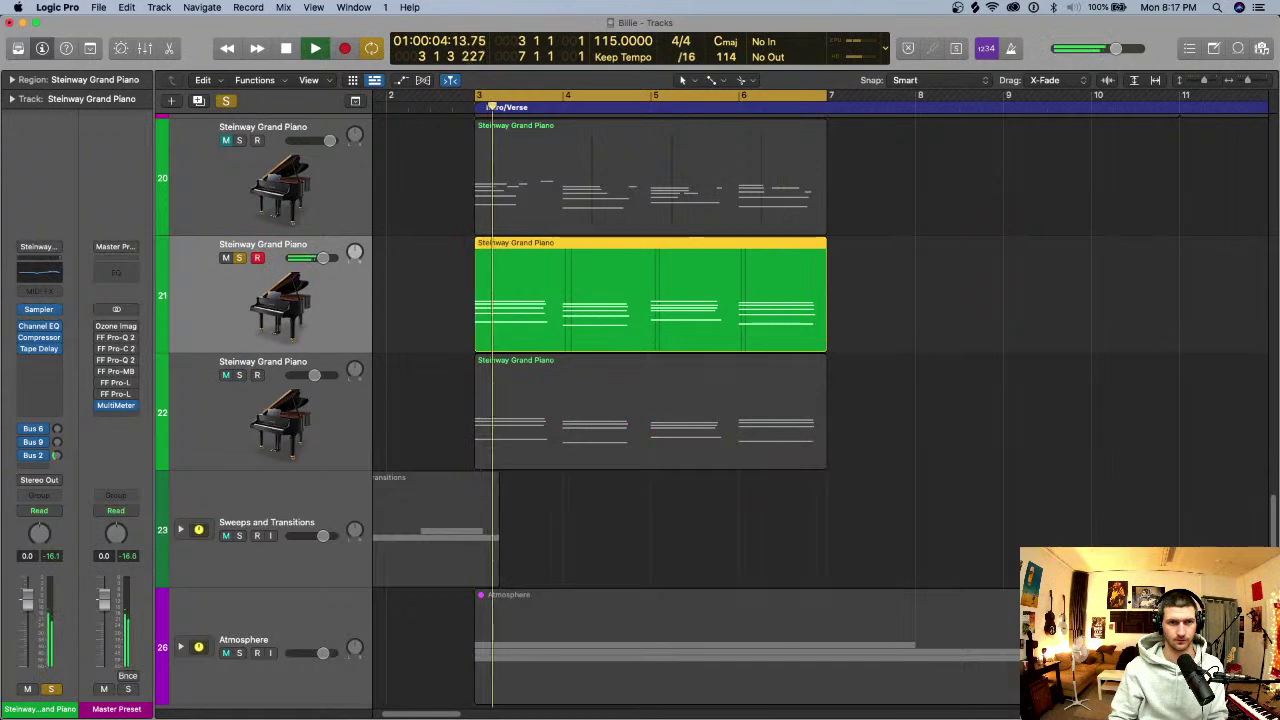
{"action": "key", "text": "space"}
{"action": "key", "text": "e"}
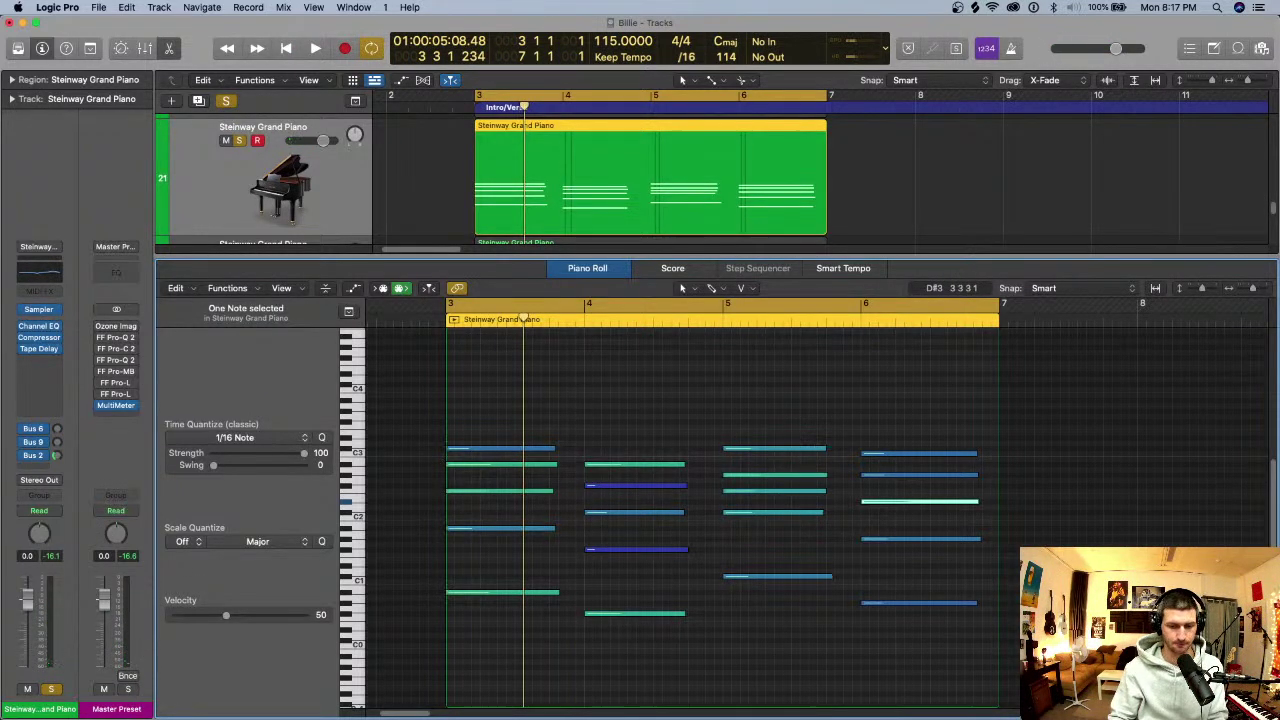
- Shorten bar 3's A#2 note to end at beat 3 and add a second A#2 filling the rest of the bar
{"action": "key", "text": "space"}
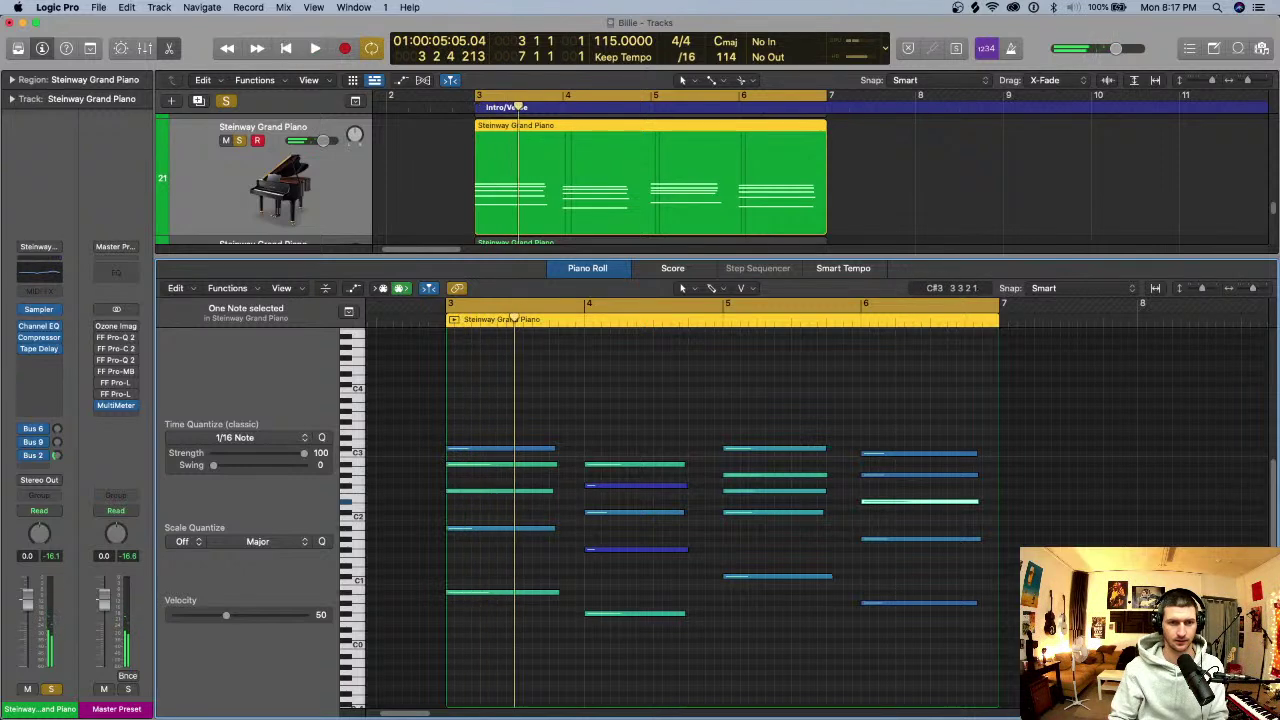
{"action": "left_click_drag", "start_coordinate": [556, 464], "coordinate": [514, 465]}
{"action": "scroll", "coordinate": [532, 462], "scroll_direction": "down", "scroll_amount": 1}
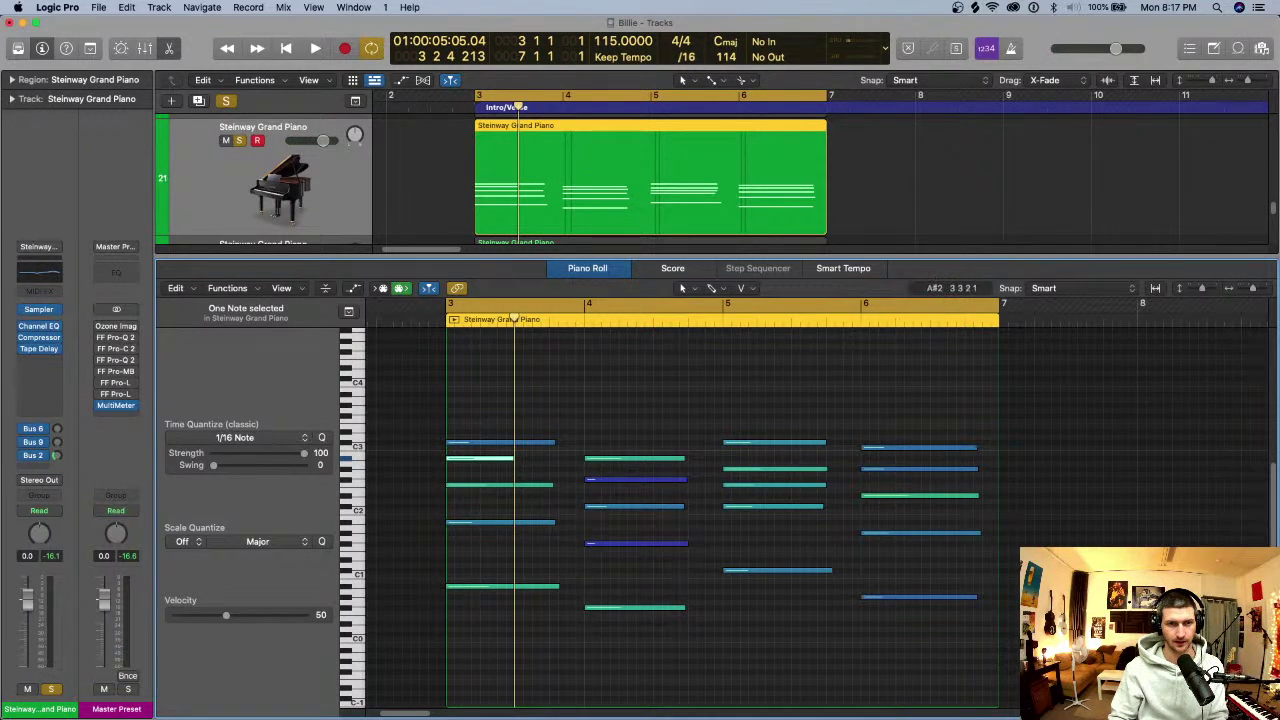
{"action": "key", "text": "super+Right"}
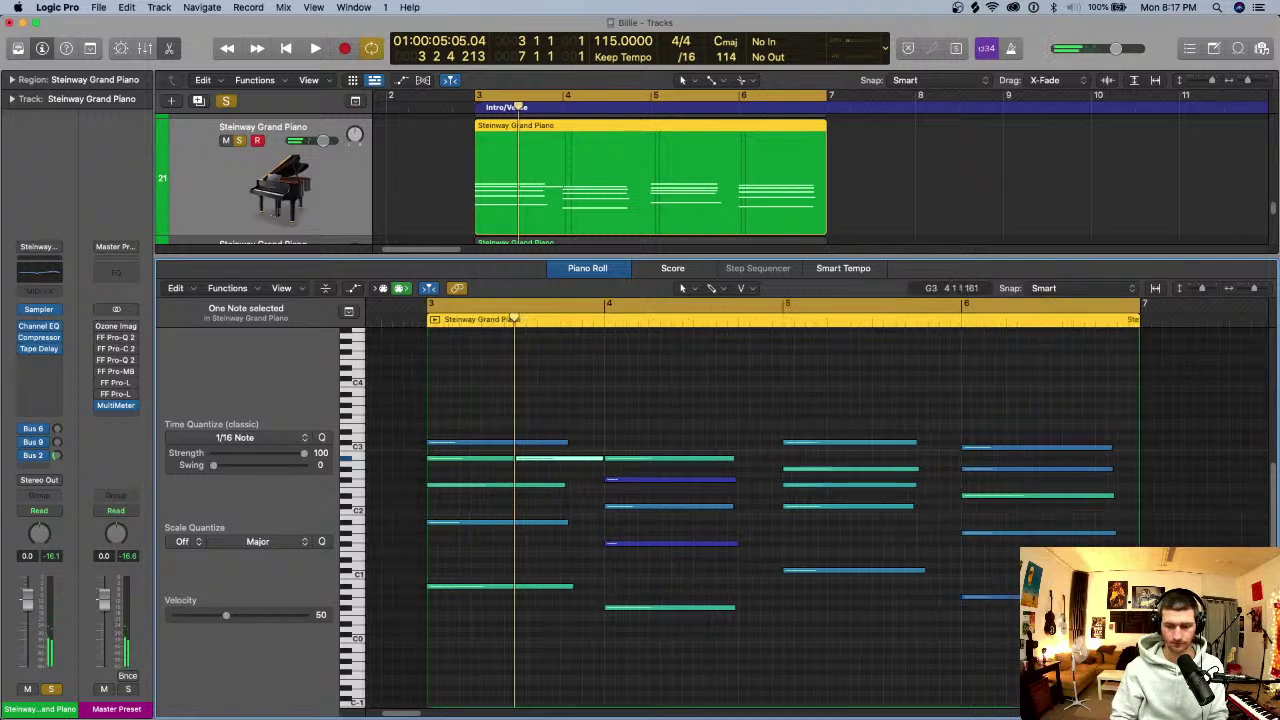
{"action": "key", "text": "super+Down"}
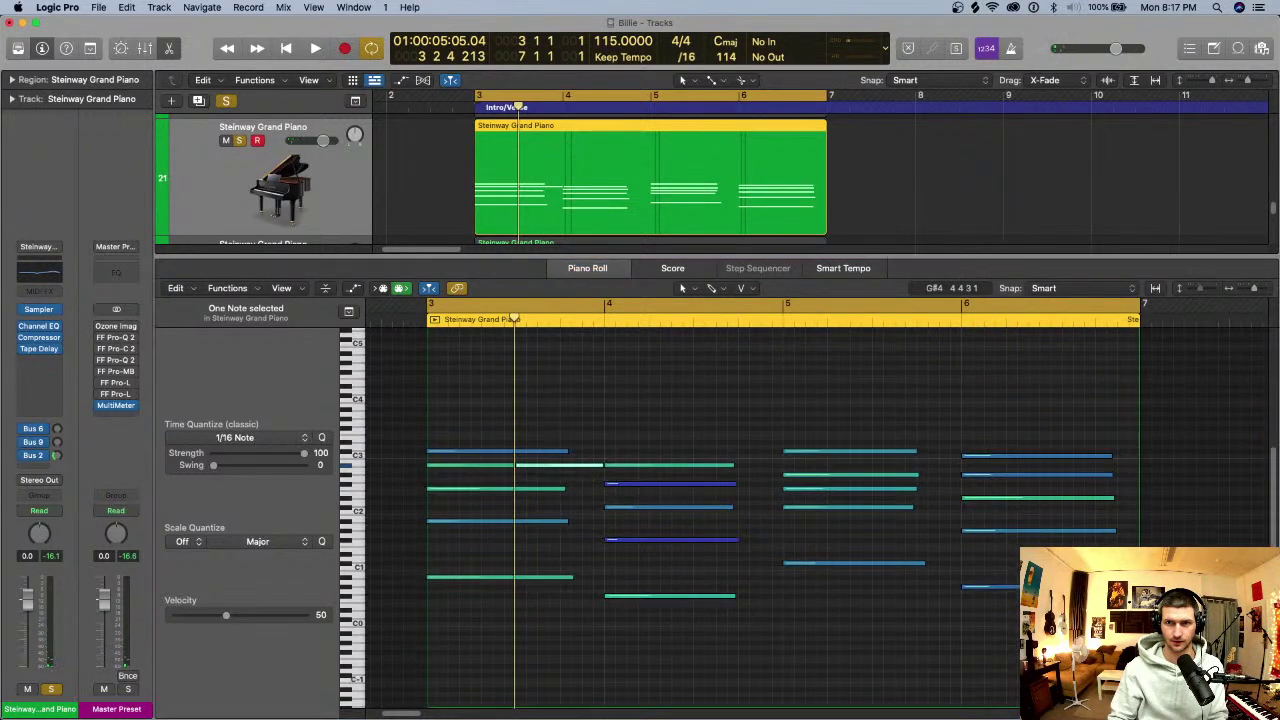
- Add an F3 note near the end of bar 3 and shorten it to stop at bar 4
{"action": "key", "text": "space"}
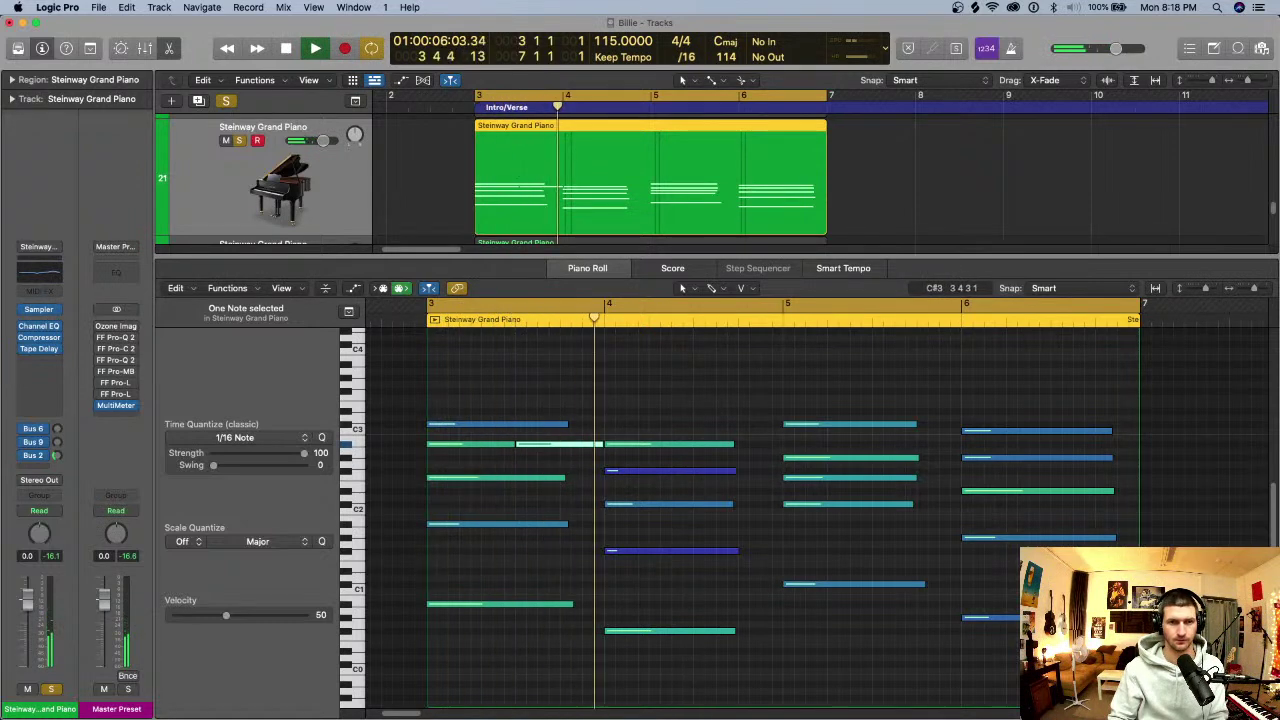
{"action": "left_click_drag", "start_coordinate": [587, 410], "coordinate": [591, 401]}
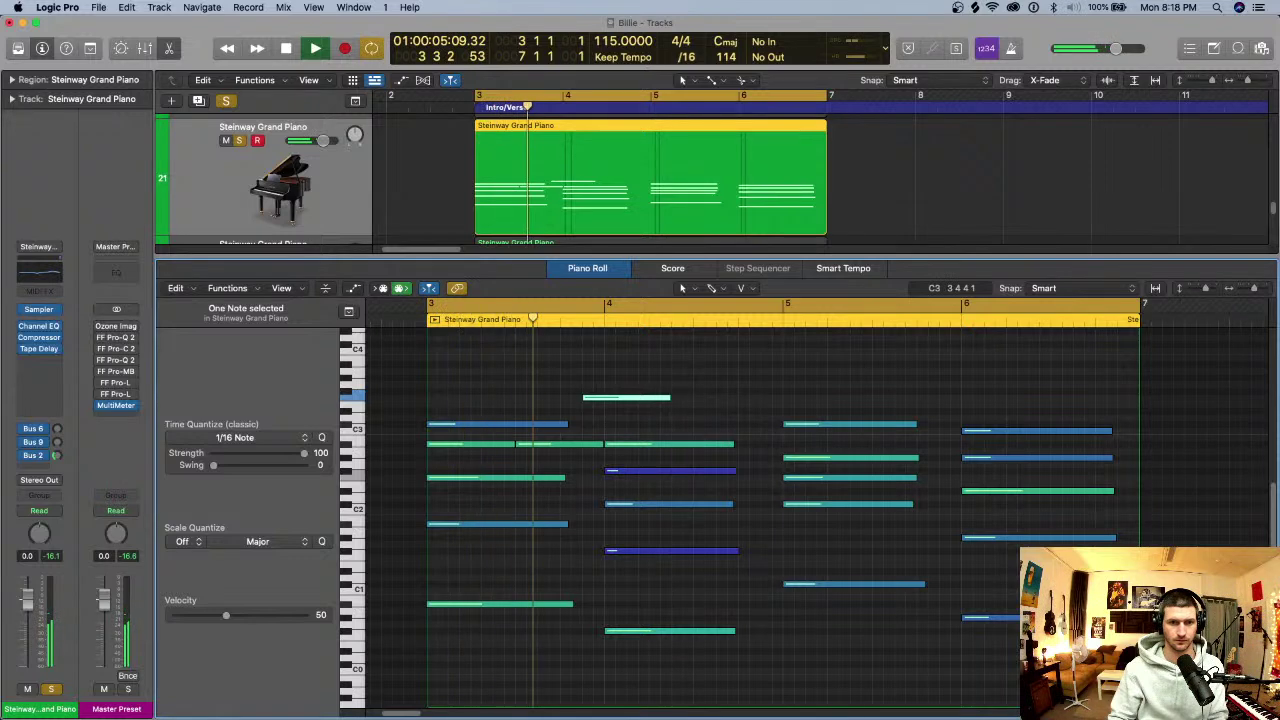
{"action": "key", "text": "space"}
{"action": "left_click_drag", "start_coordinate": [669, 398], "coordinate": [604, 400]}
{"action": "key", "text": "space"}
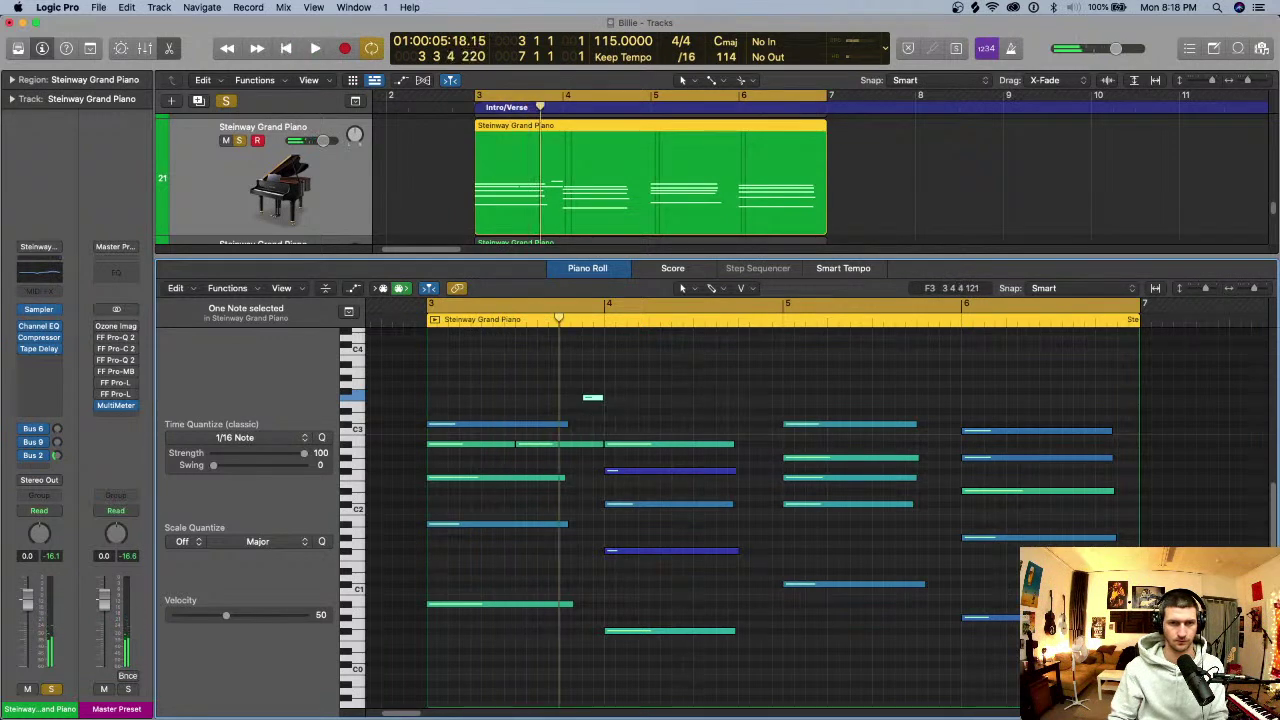
{"action": "key", "text": "space"}
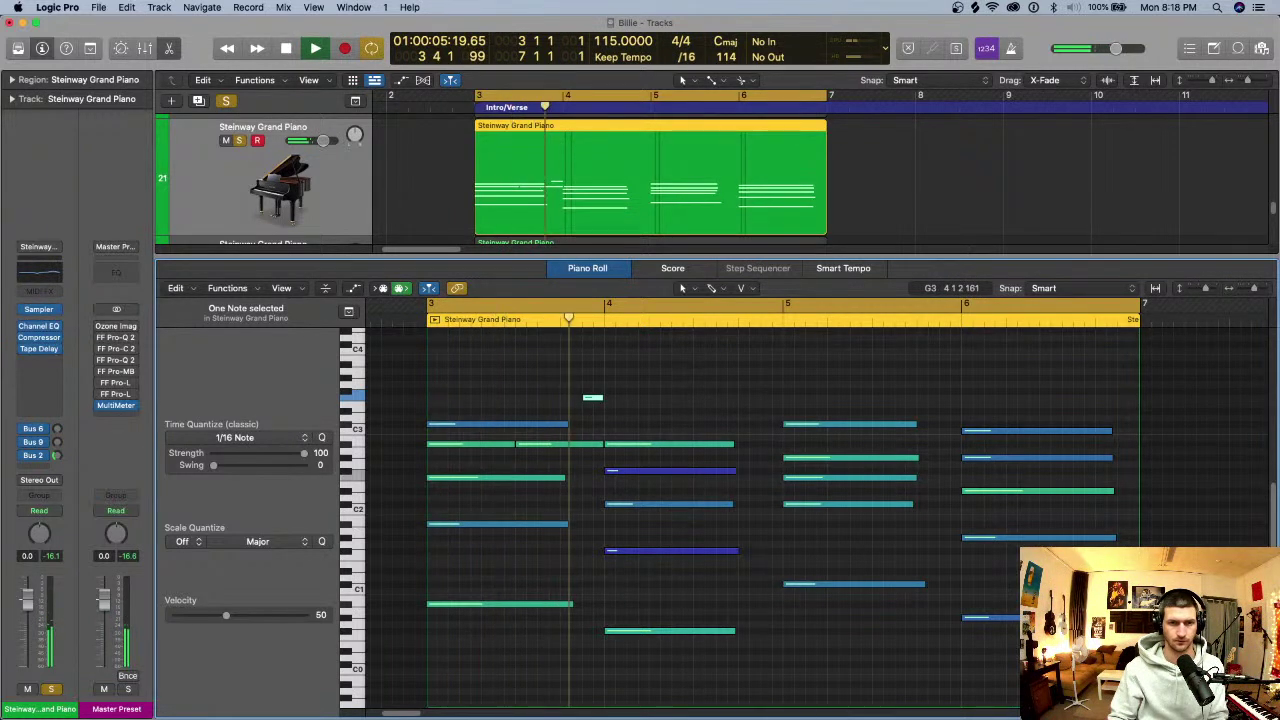
- Add a short melody note in bar 4 and place it at position 4 3 2 1 on pitch G#2
{"action": "key", "text": "space"}
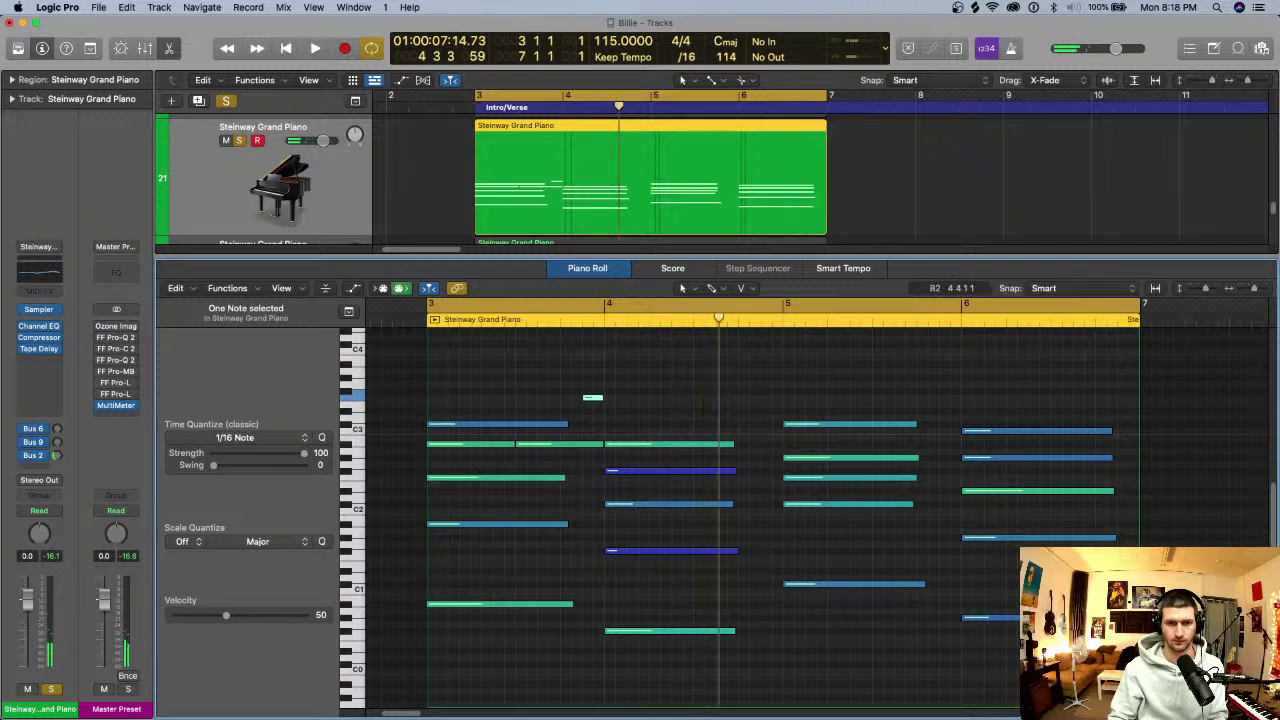
{"action": "left_click", "coordinate": [748, 437]}
{"action": "mouse_move", "coordinate": [749, 437]}
{"action": "left_mouse_down"}
{"action": "mouse_move", "coordinate": [751, 458]}
{"action": "mouse_move", "coordinate": [748, 437]}
{"action": "left_mouse_up"}
{"action": "key", "text": "space"}
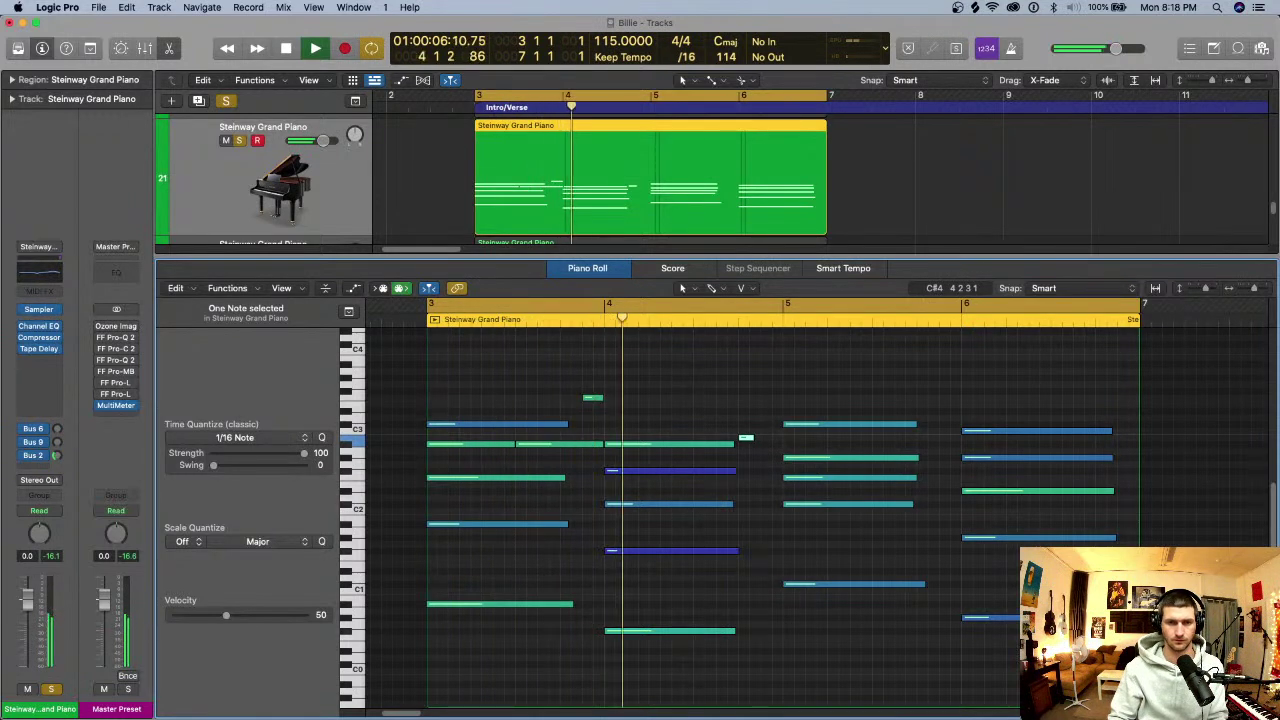
{"action": "key", "text": "space"}
{"action": "left_click_drag", "start_coordinate": [746, 437], "coordinate": [713, 424]}
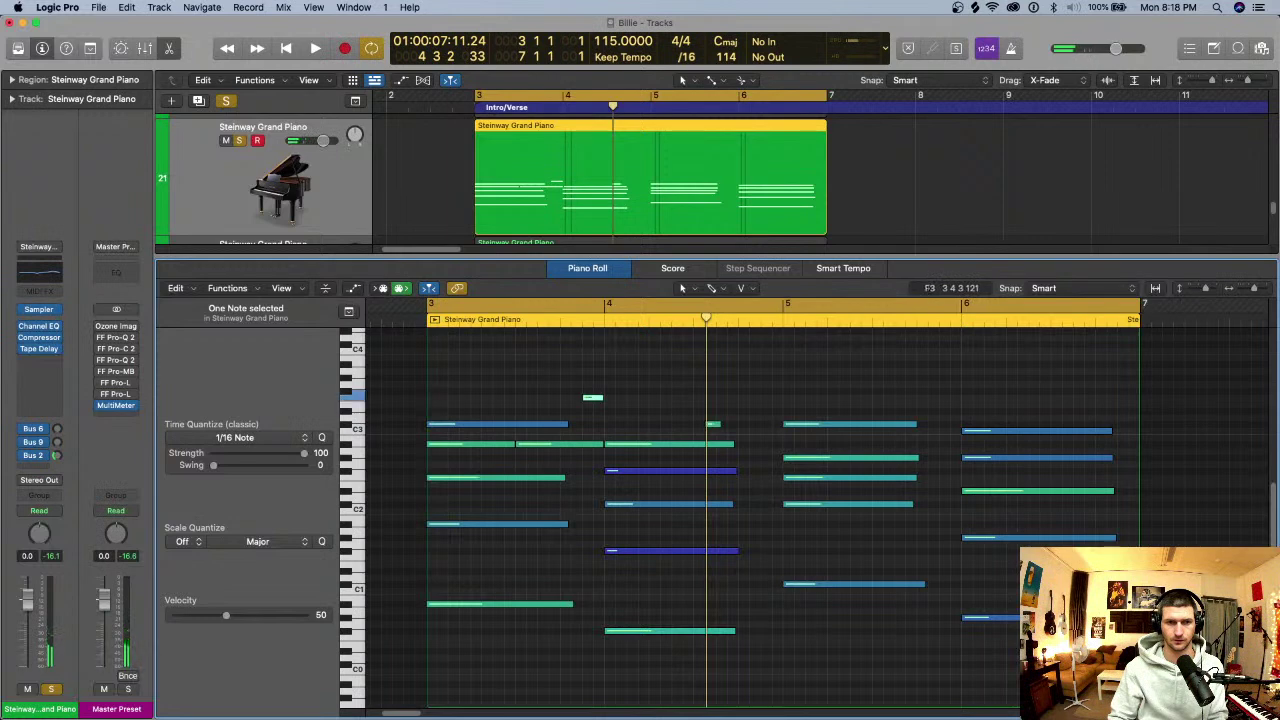
{"action": "left_click", "coordinate": [714, 443]}
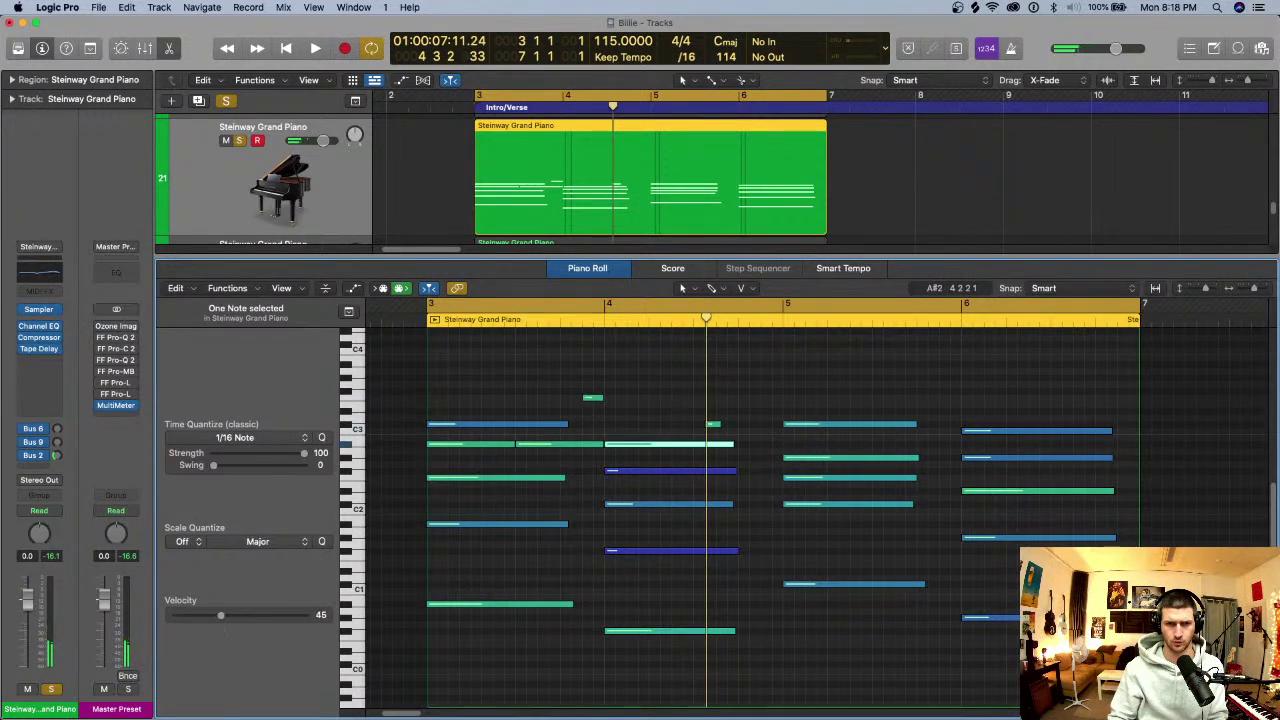
{"action": "left_click_drag", "start_coordinate": [713, 425], "coordinate": [713, 460]}
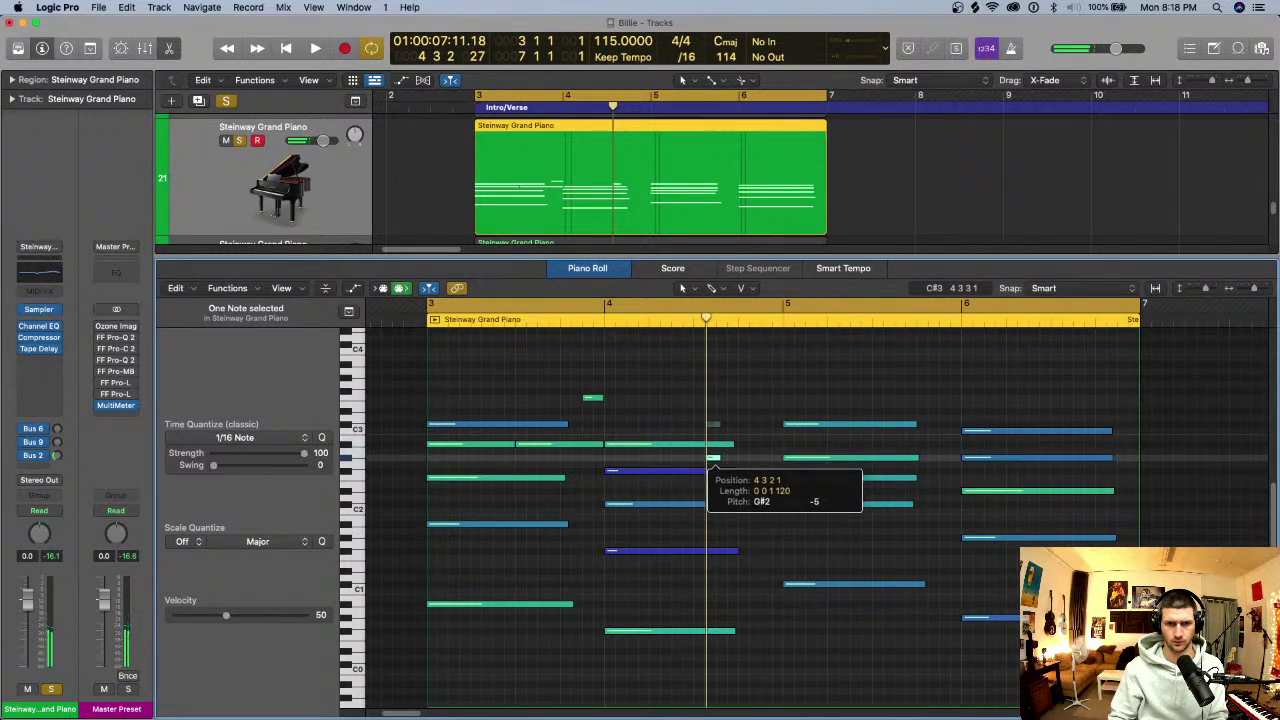
- Add a short C3 note on beat 4 of bar 4 and loop playback from bar 4 through most of bar 5
{"action": "left_click", "coordinate": [748, 404], "text": "super"}
{"action": "left_click_drag", "start_coordinate": [746, 404], "coordinate": [746, 431]}
{"action": "left_click_drag", "start_coordinate": [663, 303], "coordinate": [935, 303]}
{"action": "key", "text": "space"}
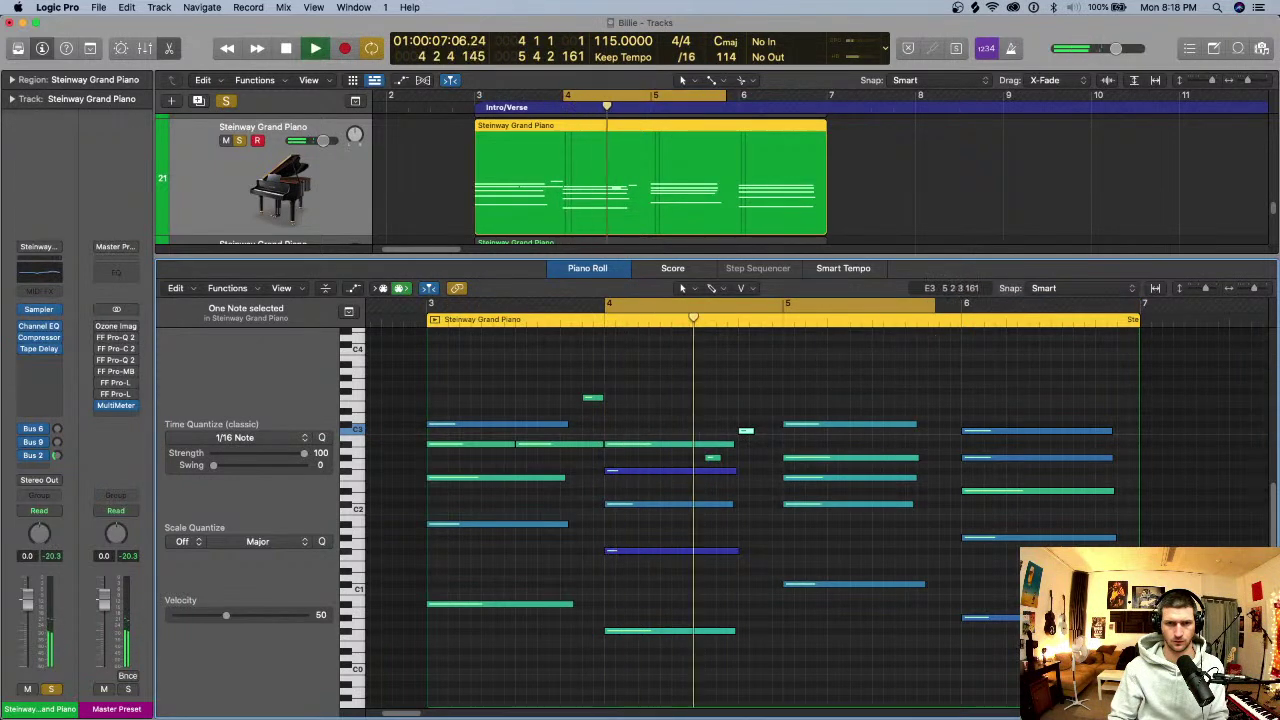
- Raise the short note on beat 4 of bar 4 to C#3 and lengthen it slightly
{"action": "scroll", "coordinate": [760, 431], "scroll_direction": "up", "scroll_amount": 3}
{"action": "key", "text": "space"}
{"action": "left_click_drag", "start_coordinate": [751, 431], "coordinate": [751, 424]}
{"action": "key", "text": "space"}
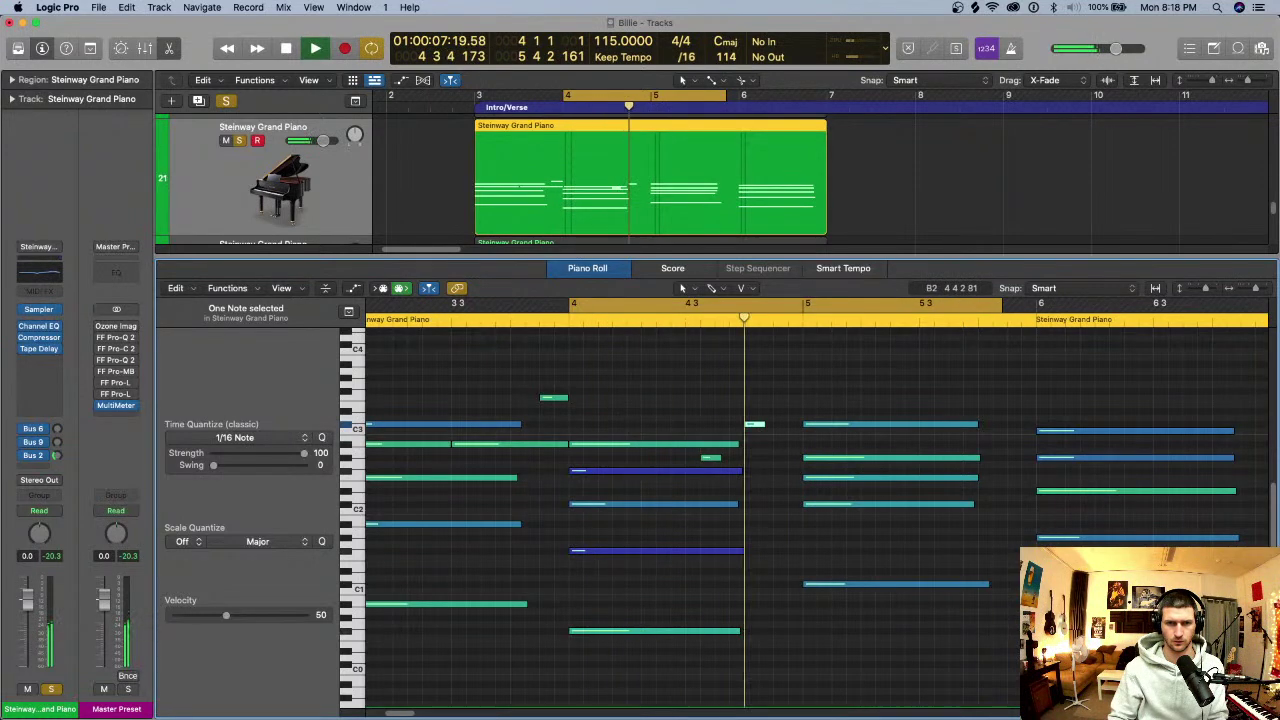
{"action": "key", "text": "space"}
{"action": "left_click_drag", "start_coordinate": [764, 424], "coordinate": [780, 424]}
{"action": "key", "text": "space"}
{"action": "key", "text": "super+Left"}
{"action": "key", "text": "super+Left"}
{"action": "key", "text": "super+Left"}
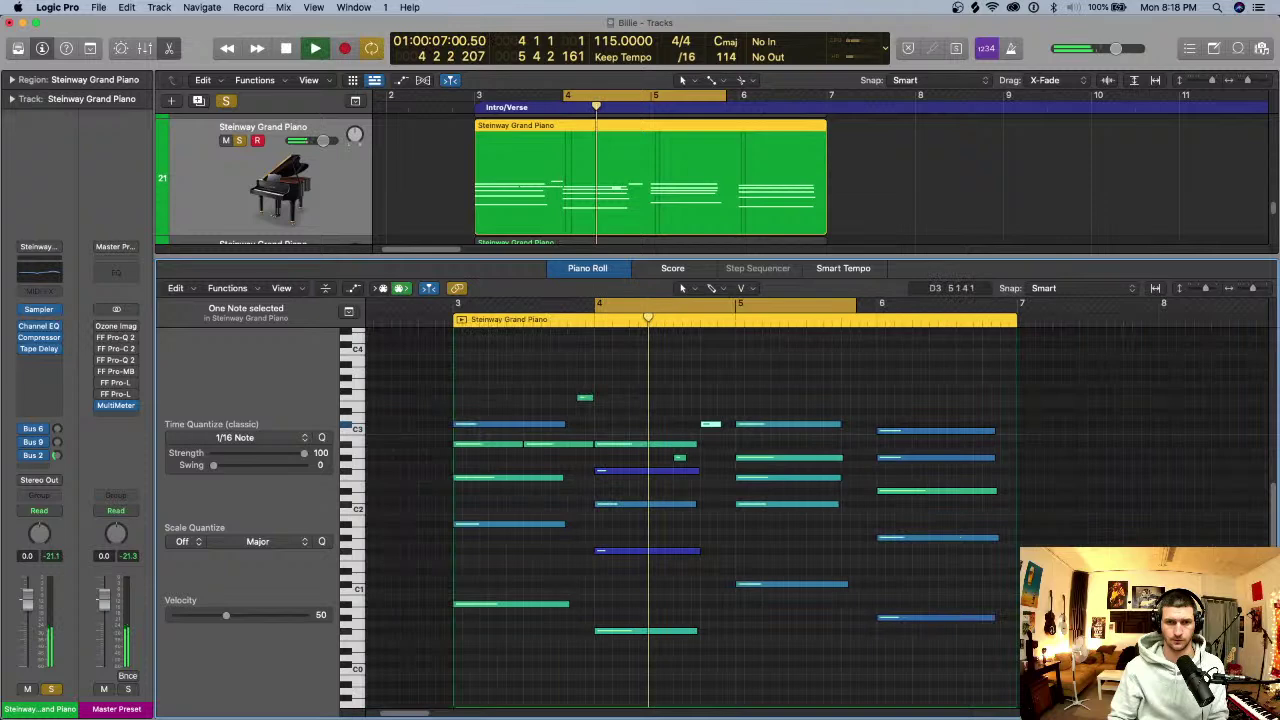
- Add overlapping D#3 and C#3 melody notes in the second half of bar 5, extending the C#3 to the bar's end
{"action": "key", "text": "c"}
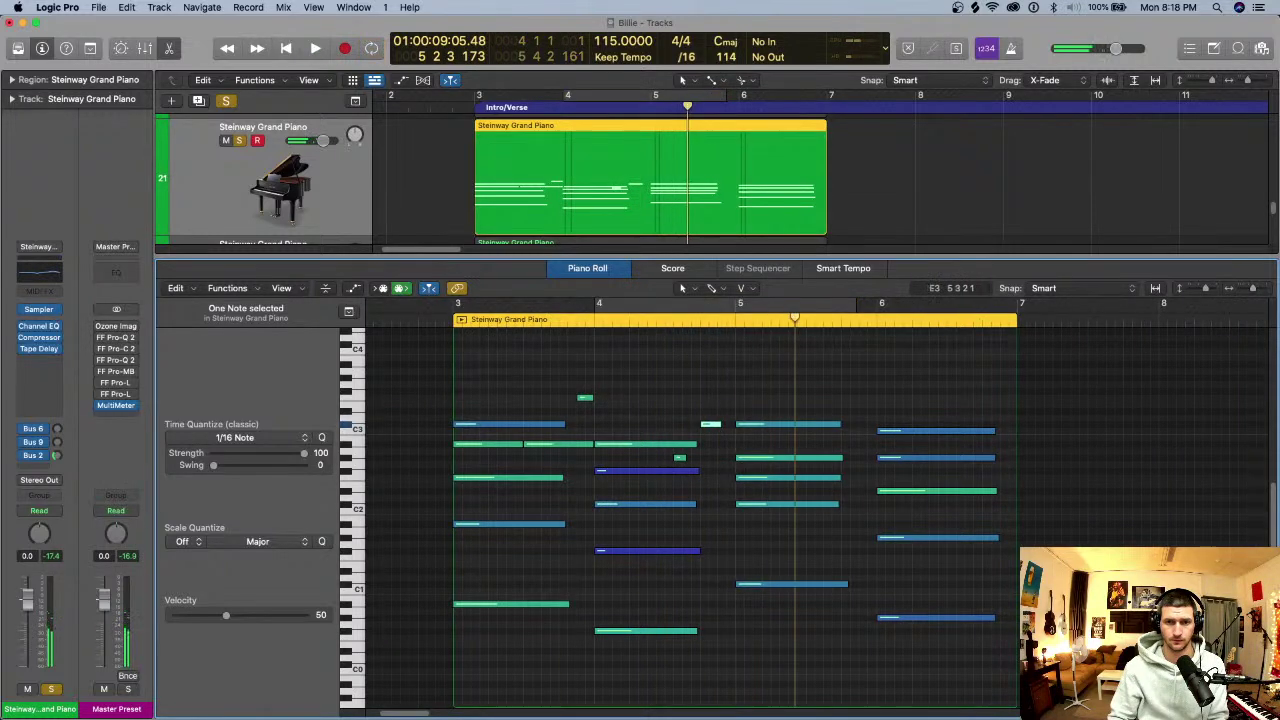
{"action": "mouse_move", "coordinate": [825, 404]}
{"action": "left_mouse_down"}
{"action": "mouse_move", "coordinate": [816, 411]}
{"action": "mouse_move", "coordinate": [851, 425]}
{"action": "mouse_move", "coordinate": [804, 425]}
{"action": "mouse_move", "coordinate": [849, 411]}
{"action": "left_mouse_up"}
{"action": "left_click", "coordinate": [850, 417], "text": "super"}
{"action": "key", "text": "space"}
{"action": "left_click_drag", "start_coordinate": [861, 424], "coordinate": [876, 424]}
{"action": "key", "text": "space"}
- Move the playback loop to bars 5 and 6 and lengthen bar 5's opening C#3 note to 0 2 2 0
{"action": "left_click", "coordinate": [720, 303]}
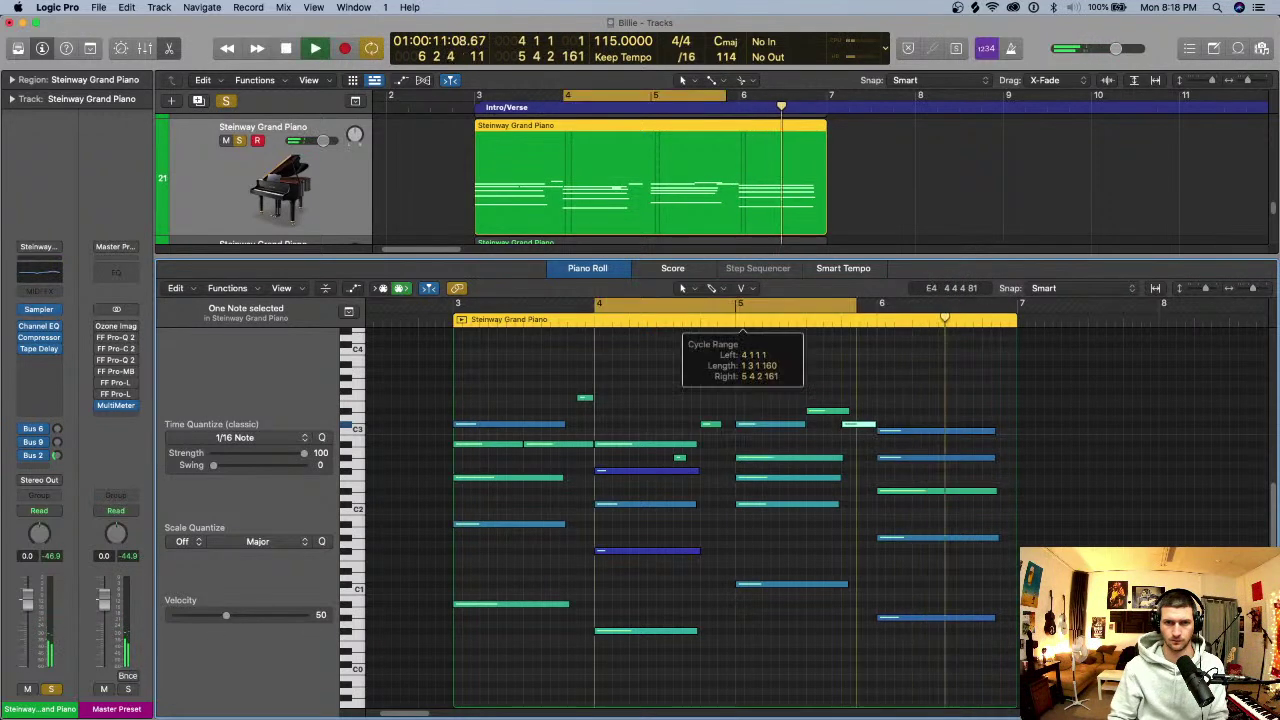
{"action": "left_click_drag", "start_coordinate": [728, 303], "coordinate": [869, 303]}
{"action": "key", "text": "super+Right"}
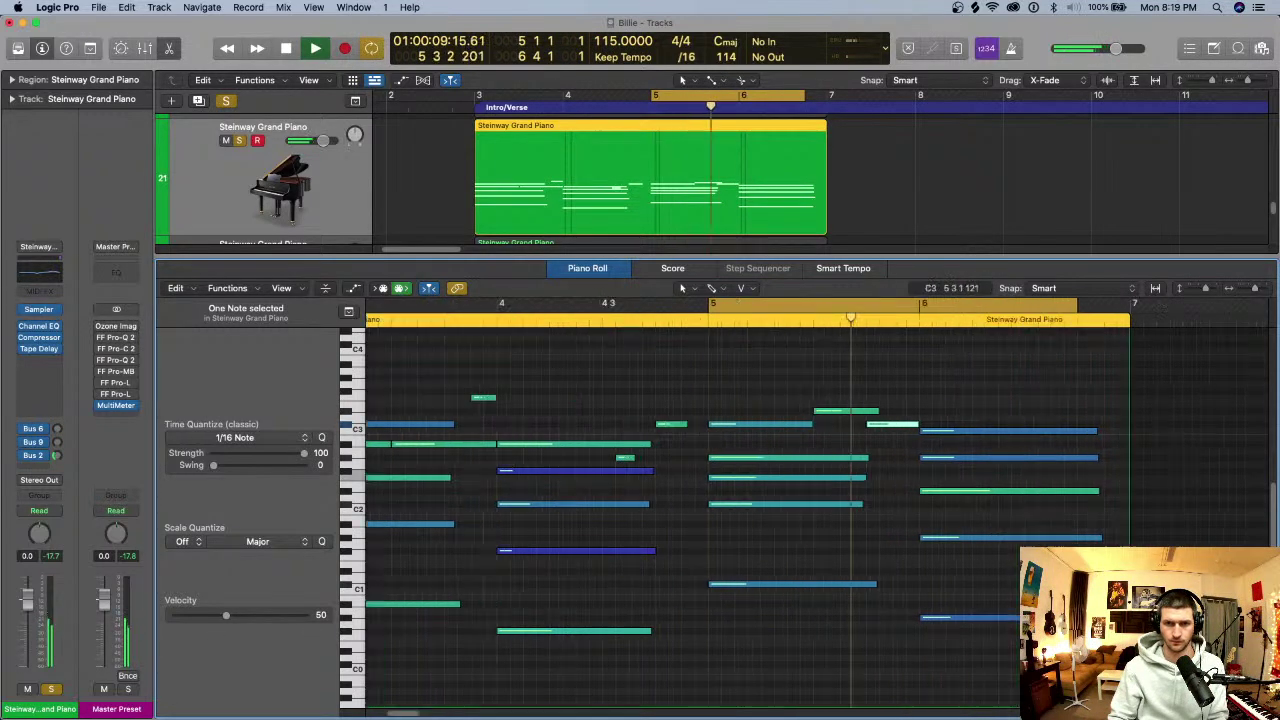
{"action": "left_click_drag", "start_coordinate": [812, 424], "coordinate": [838, 424]}
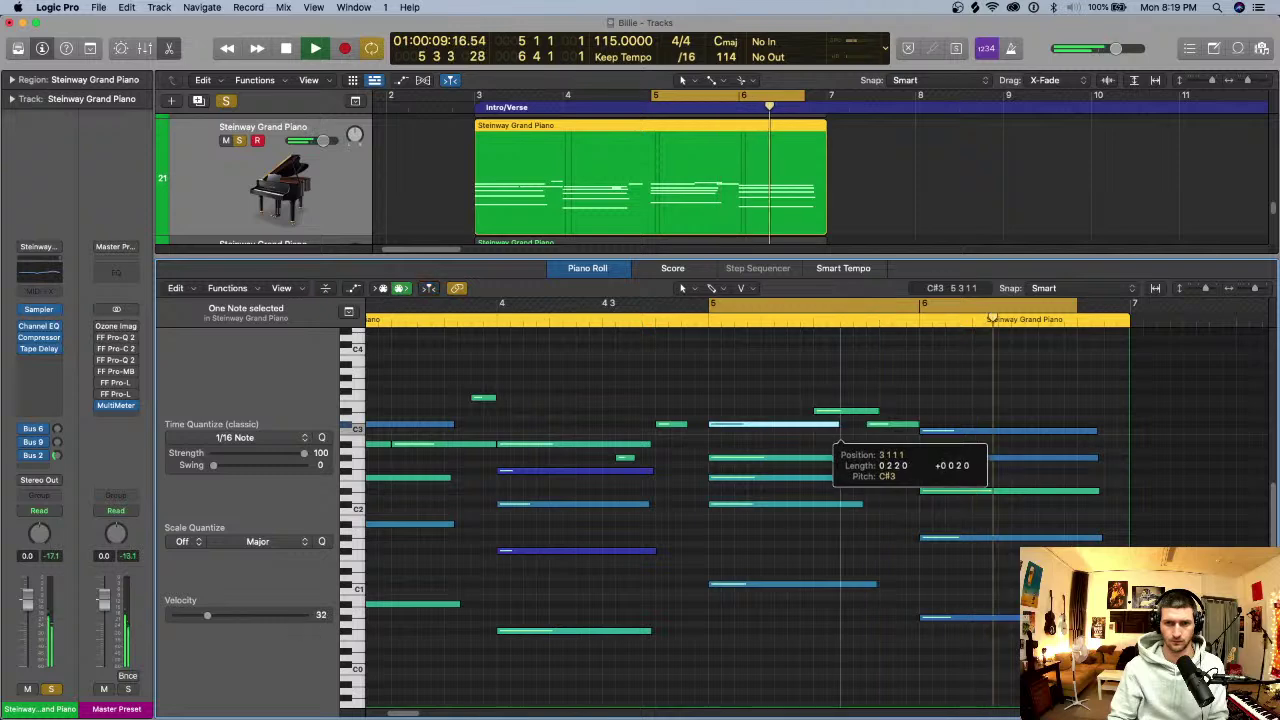
{"action": "key", "text": "space"}
{"action": "key", "text": "space"}
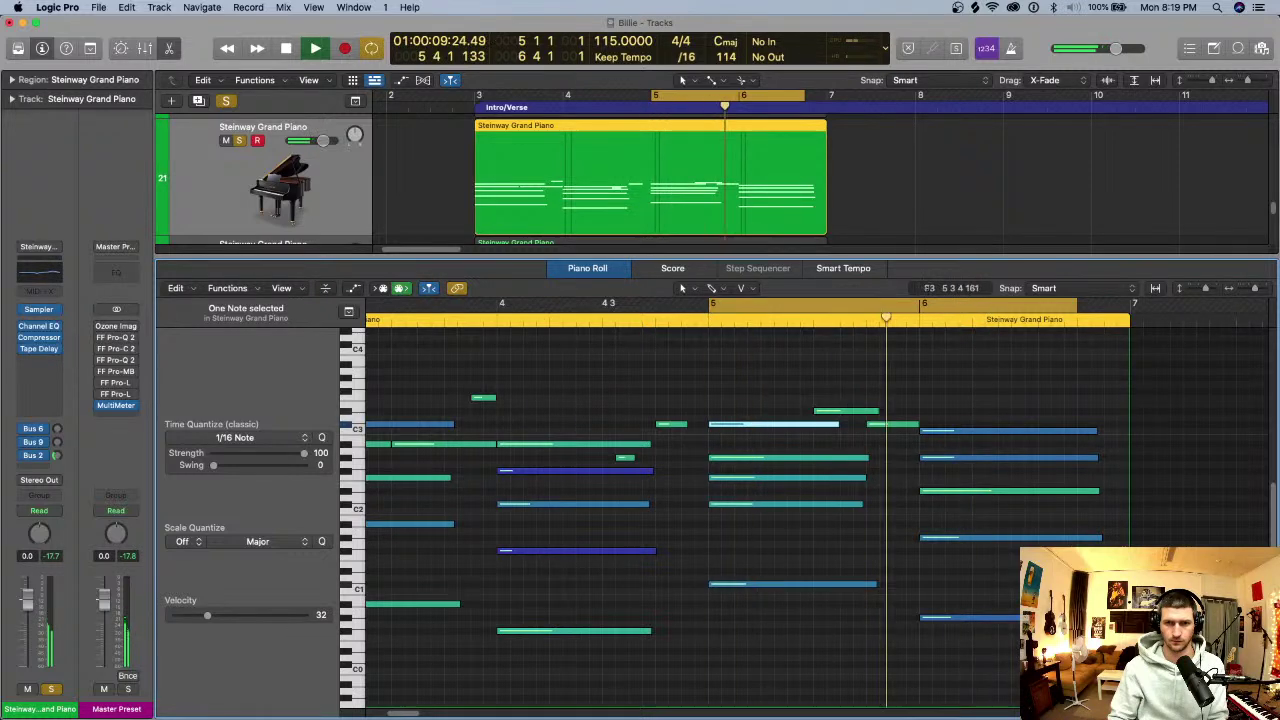
- Select the D#3 and C#3 melody notes at the end of bar 5 and replay the passage
{"action": "key", "text": "space"}
{"action": "mouse_move", "coordinate": [848, 393]}
{"action": "left_mouse_down"}
{"action": "mouse_move", "coordinate": [881, 428]}
{"action": "mouse_move", "coordinate": [885, 418]}
{"action": "left_mouse_up"}
{"action": "key", "text": "space"}
{"action": "key", "text": "space"}
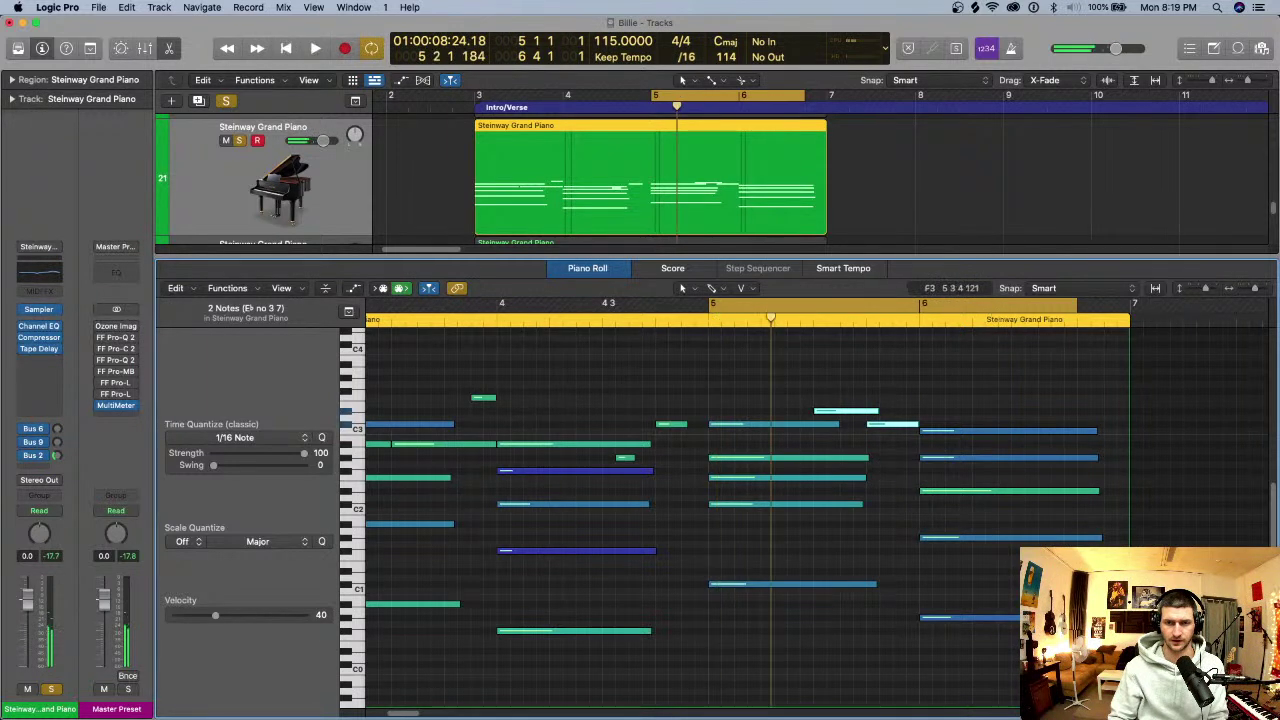
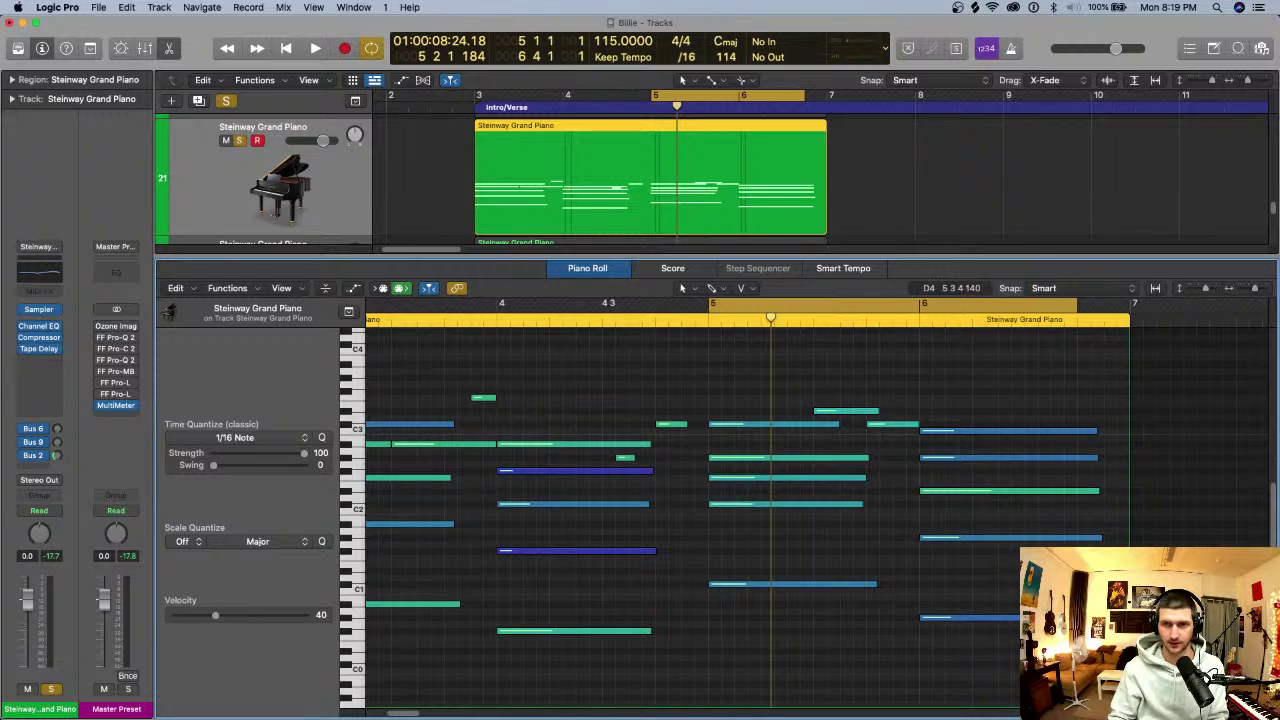
{"action": "key", "text": "space"}
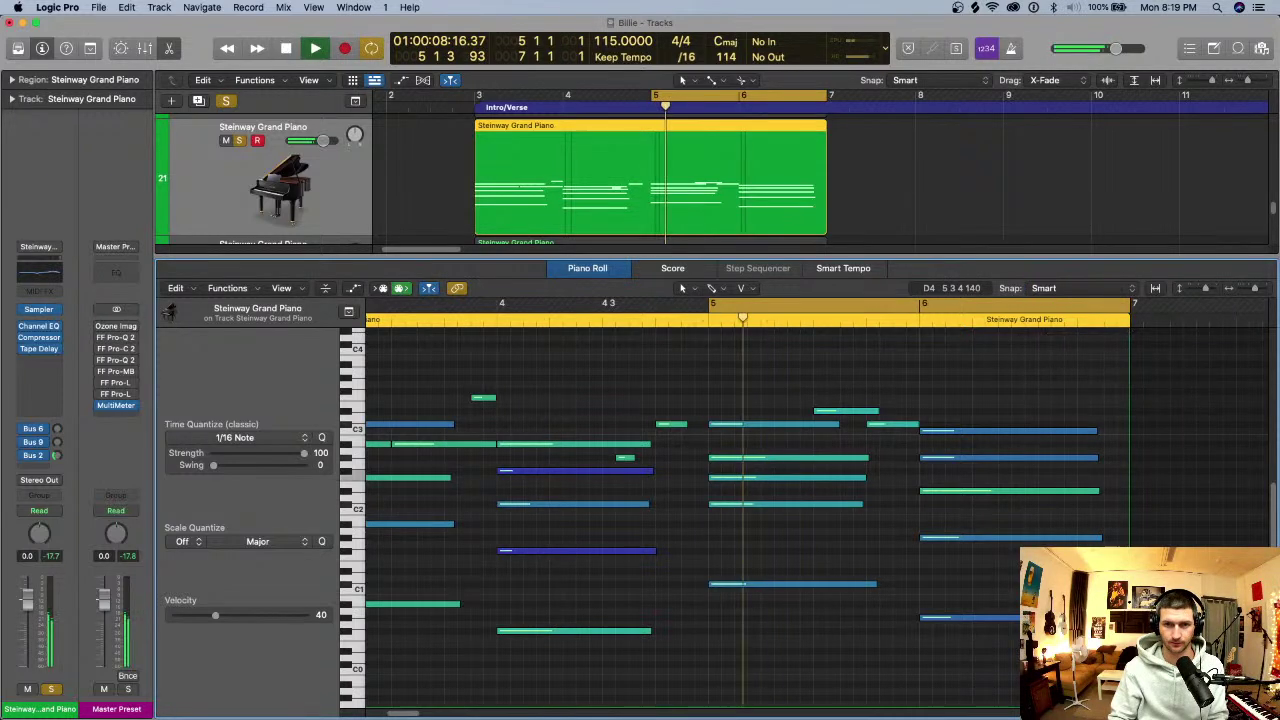
{"action": "scroll", "coordinate": [878, 410], "scroll_direction": "down", "scroll_amount": 3}
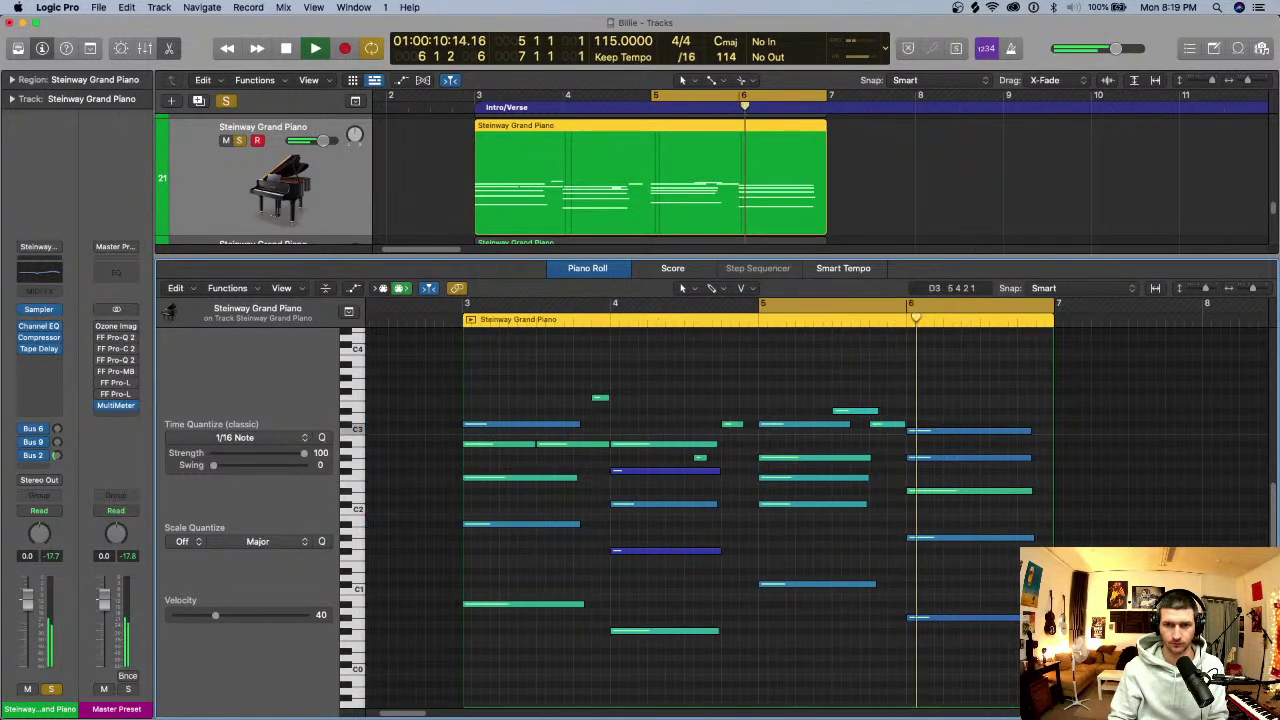
- Add an F#3 harmony note directly above the D#3 melody note in bar 5 and play it back
{"action": "key", "text": "space"}
{"action": "left_click_drag", "start_coordinate": [882, 390], "coordinate": [851, 391]}
{"action": "key", "text": "space"}
{"action": "key", "text": "space"}
{"action": "key", "text": "space"}
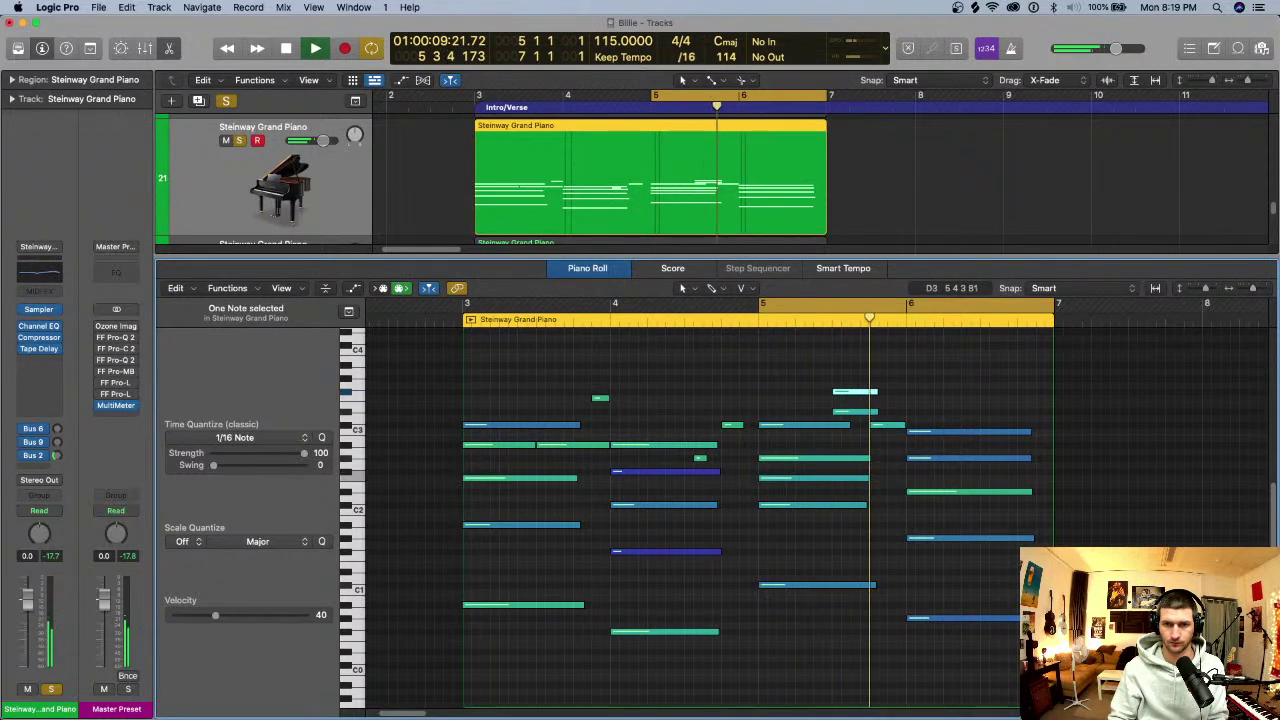
- Add an F3 harmony note above bar 5's last C#3 and set the velocity of both upper harmony notes to 28
{"action": "left_click", "coordinate": [875, 392]}
{"action": "left_click", "coordinate": [905, 398], "text": "super"}
{"action": "left_click_drag", "start_coordinate": [905, 398], "coordinate": [888, 424]}
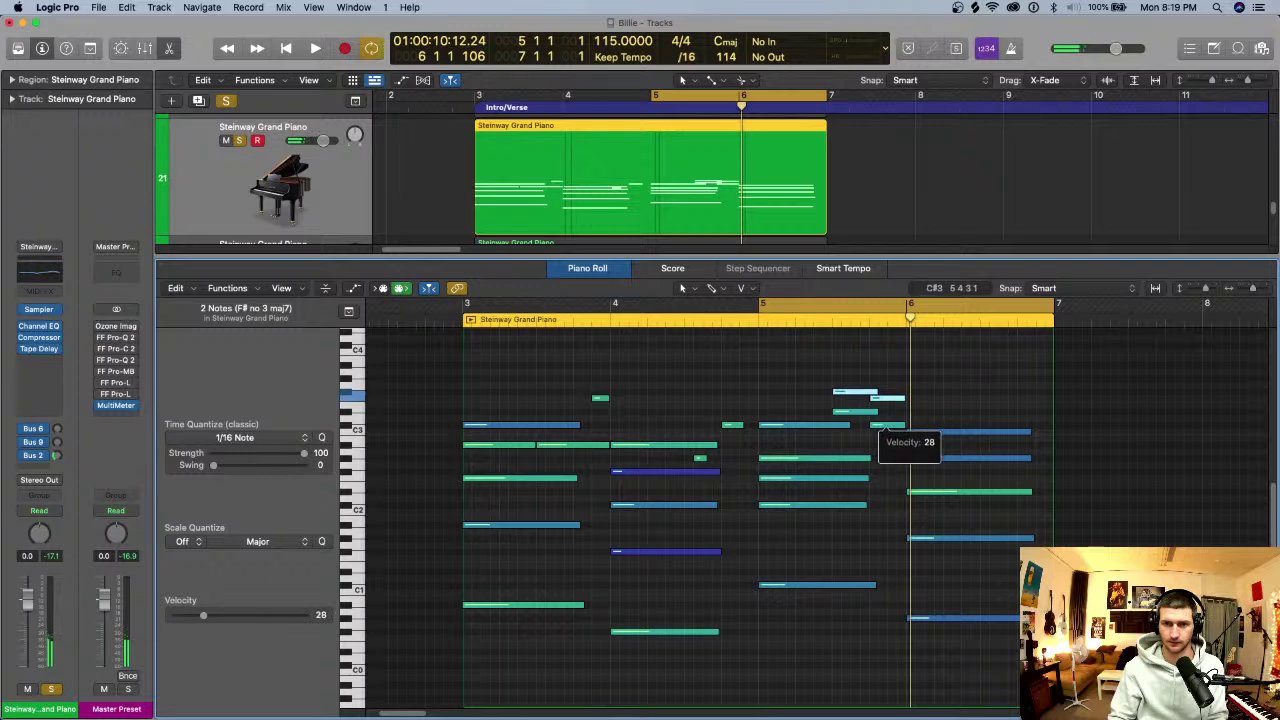
- Play back the end of the progression, then set the playback loop across bars 3 through 6 and listen to the passage
{"action": "key", "text": "space"}
{"action": "key", "text": "super+Left"}
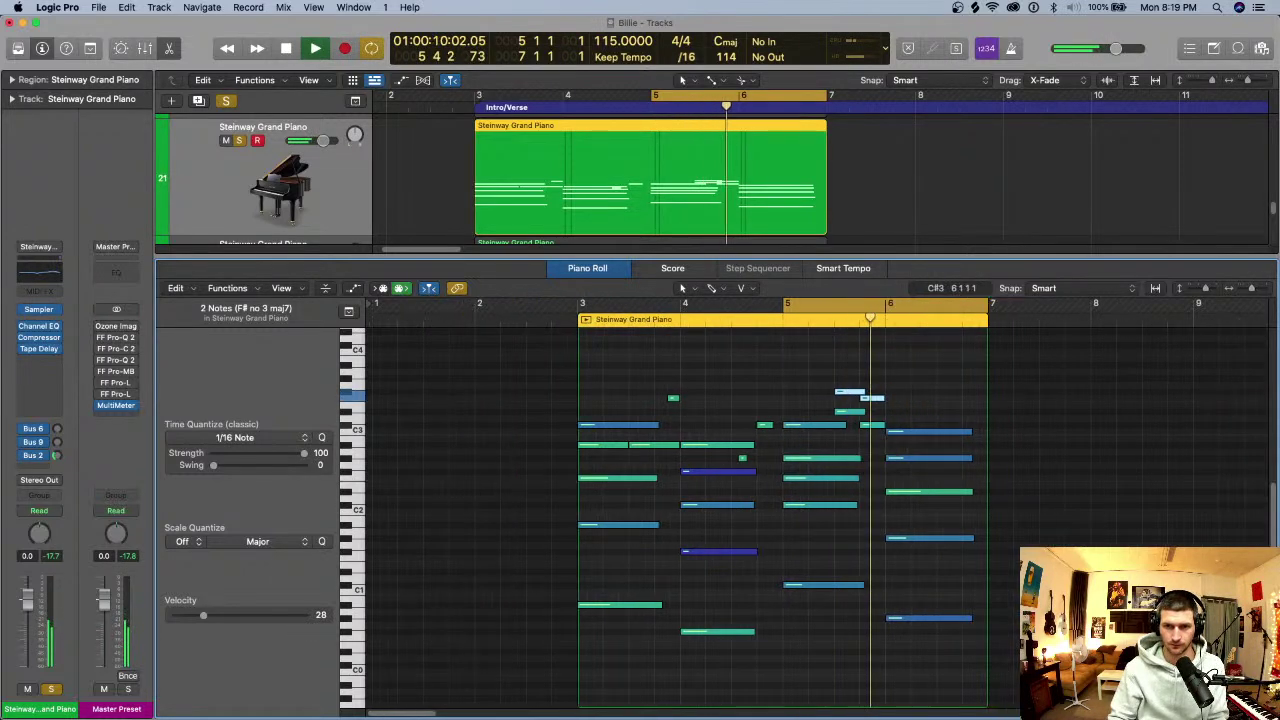
{"action": "key", "text": "c"}
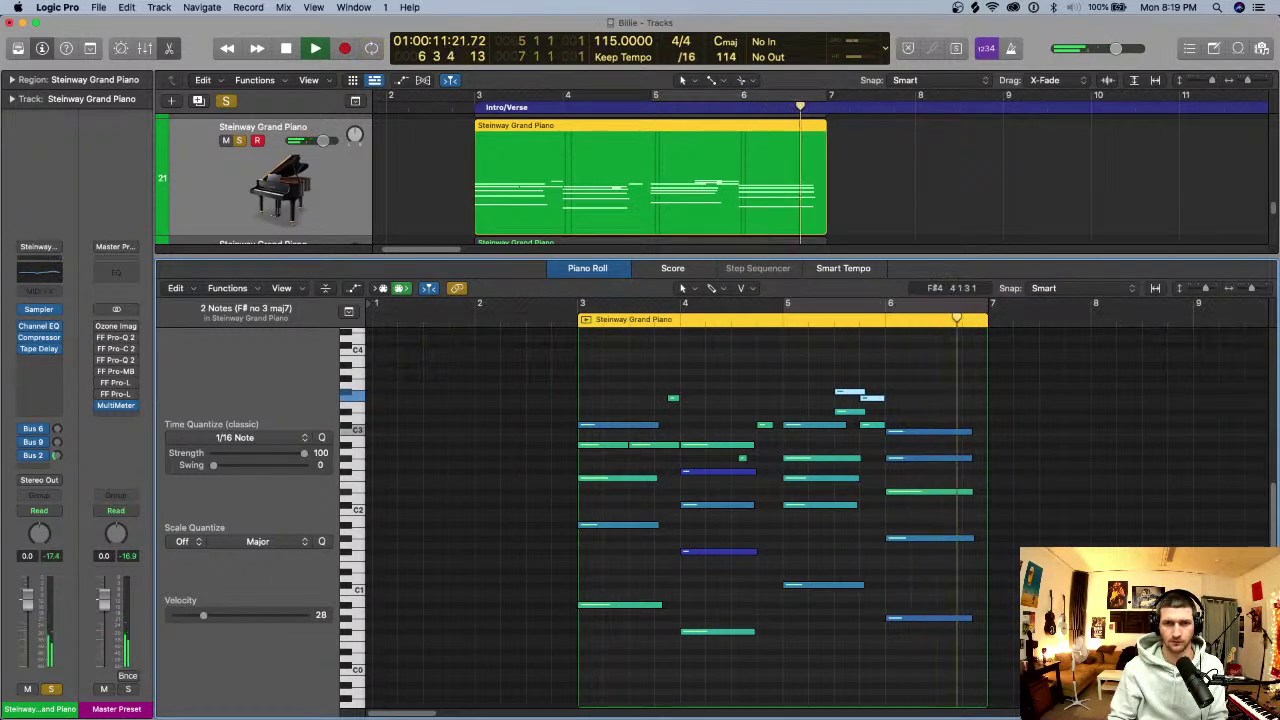
{"action": "left_click_drag", "start_coordinate": [580, 304], "coordinate": [980, 305]}
{"action": "key", "text": "space"}
{"action": "key", "text": "space"}
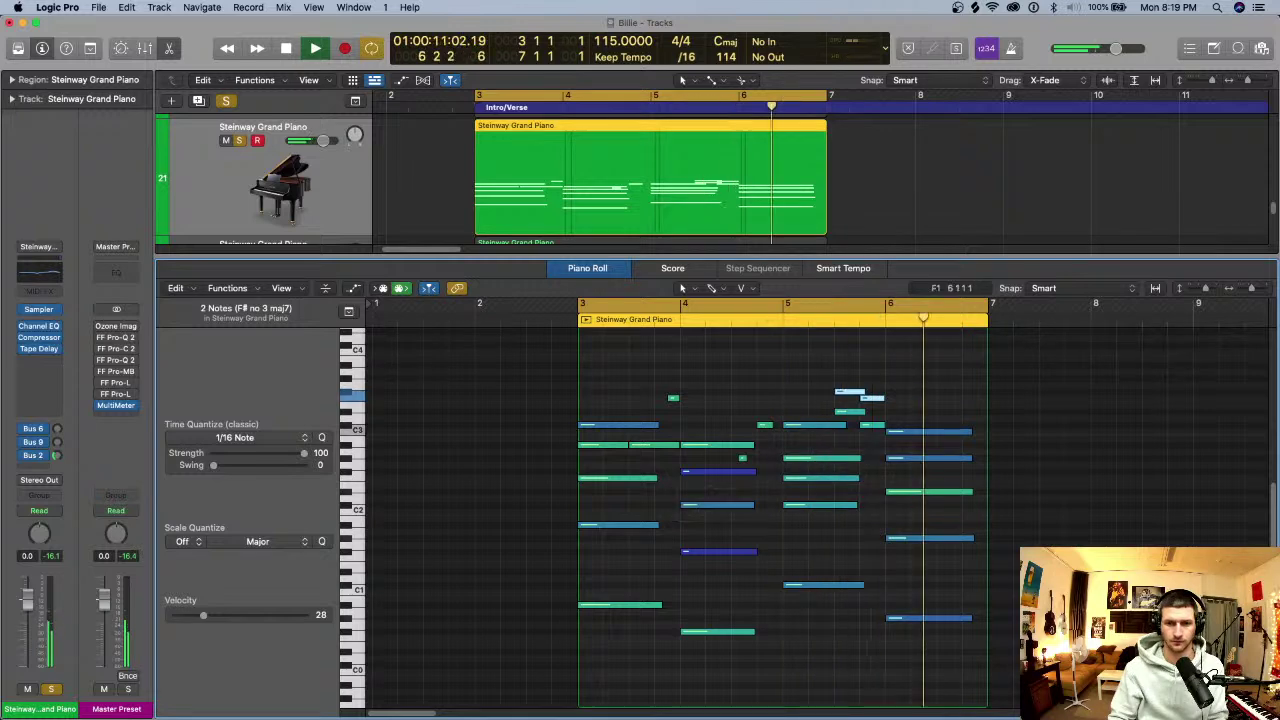
{"action": "key", "text": "space"}
- Shorten the playback loop to bar 6 alone and play it
{"action": "left_click_drag", "start_coordinate": [991, 304], "coordinate": [979, 304]}
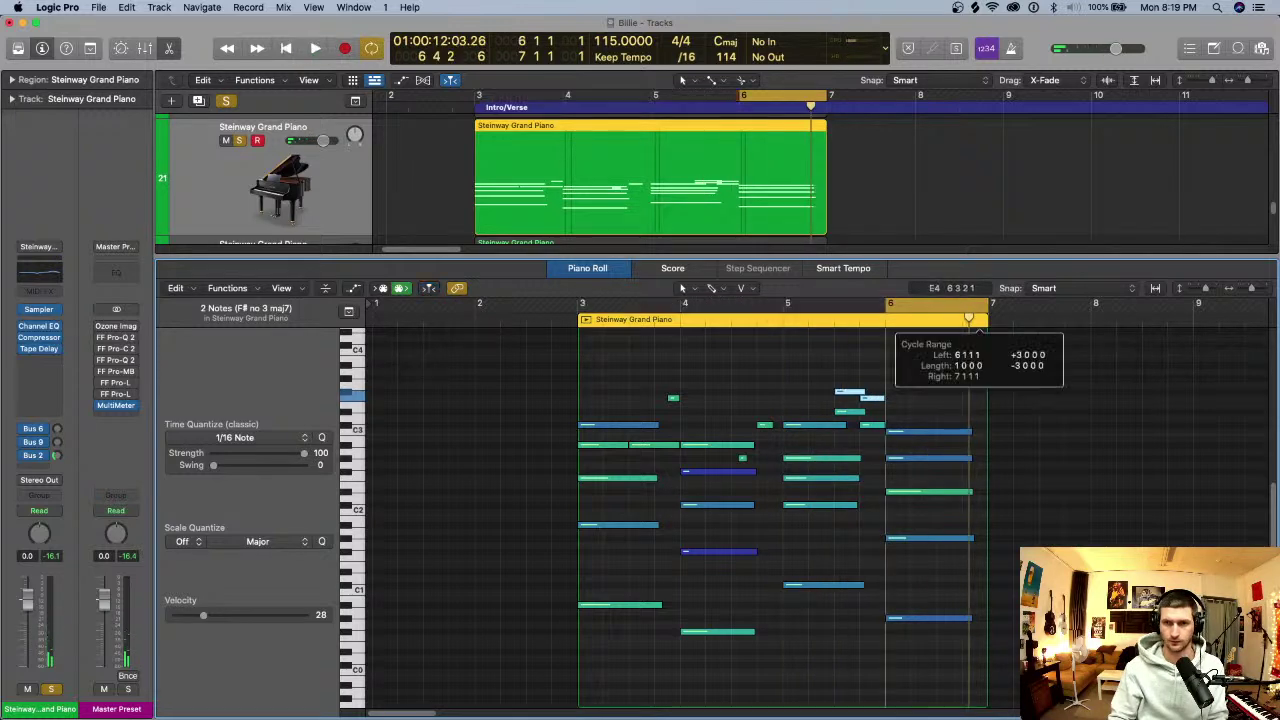
{"action": "key", "text": "space"}
{"action": "key", "text": "space"}
- Add a repeated G#2 note late in bar 6, followed by a D#3 and C3 pair at the end of the bar
{"action": "left_click", "coordinate": [960, 418], "text": "super"}
{"action": "mouse_move", "coordinate": [962, 418]}
{"action": "left_mouse_down"}
{"action": "mouse_move", "coordinate": [946, 463]}
{"action": "mouse_move", "coordinate": [966, 459]}
{"action": "mouse_move", "coordinate": [934, 459]}
{"action": "mouse_move", "coordinate": [974, 434]}
{"action": "mouse_move", "coordinate": [963, 434]}
{"action": "mouse_move", "coordinate": [982, 417]}
{"action": "mouse_move", "coordinate": [966, 413]}
{"action": "mouse_move", "coordinate": [986, 412]}
{"action": "left_mouse_up"}
{"action": "left_click", "coordinate": [951, 459]}
{"action": "double_click", "coordinate": [978, 418]}
{"action": "left_click_drag", "start_coordinate": [998, 441], "coordinate": [975, 413]}
{"action": "right_click", "coordinate": [969, 430]}
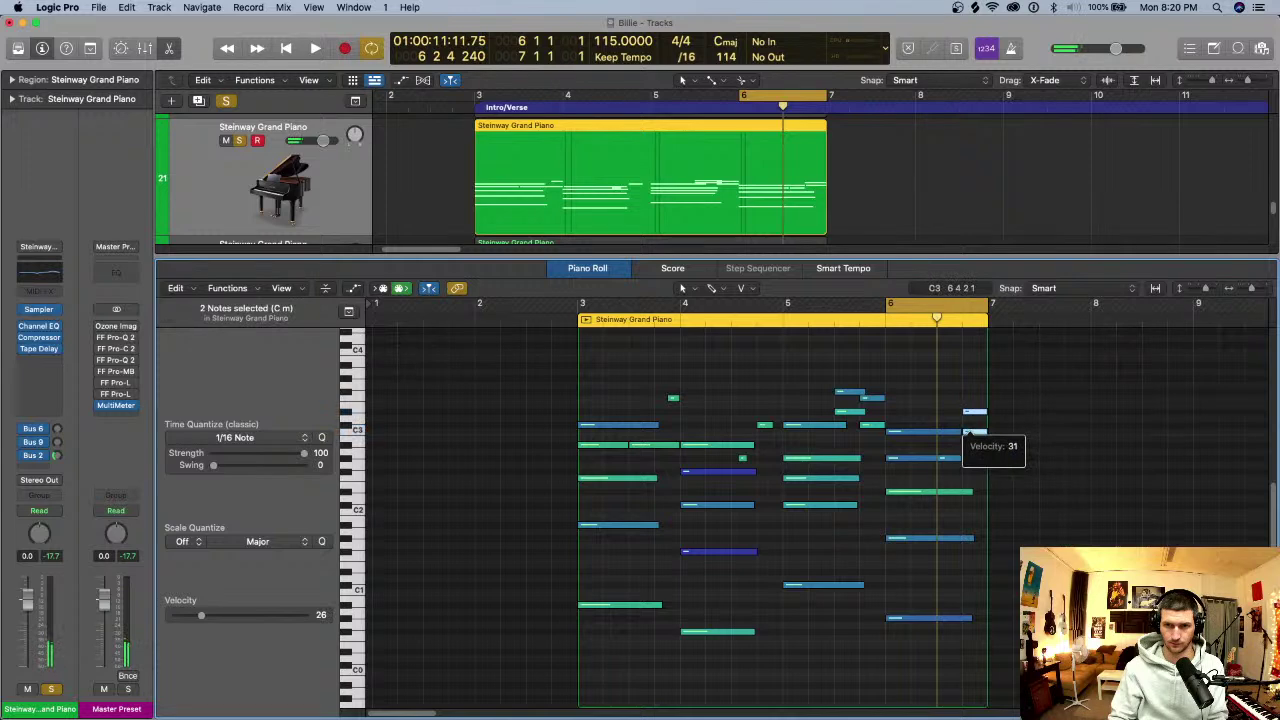
- Loop bars 3 through 6 for playback and raise the track 21 piano volume to 1.5
{"action": "key", "text": "space"}
{"action": "key", "text": "super+Left"}
{"action": "left_click_drag", "start_coordinate": [471, 303], "coordinate": [667, 303]}
{"action": "key", "text": "space"}
{"action": "key", "text": "super+Right"}
{"action": "key", "text": "super+Right"}
{"action": "scroll", "coordinate": [618, 578], "scroll_direction": "left", "scroll_amount": 2}
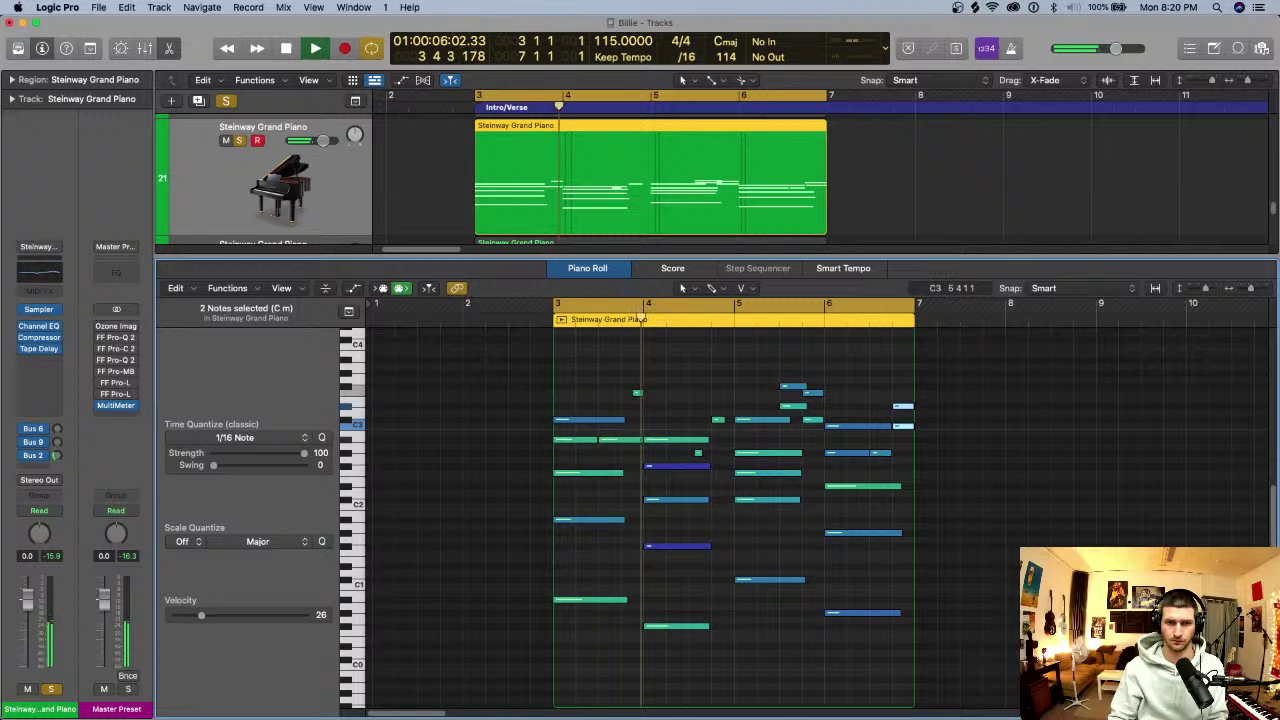
{"action": "left_click_drag", "start_coordinate": [322, 140], "coordinate": [326, 140]}
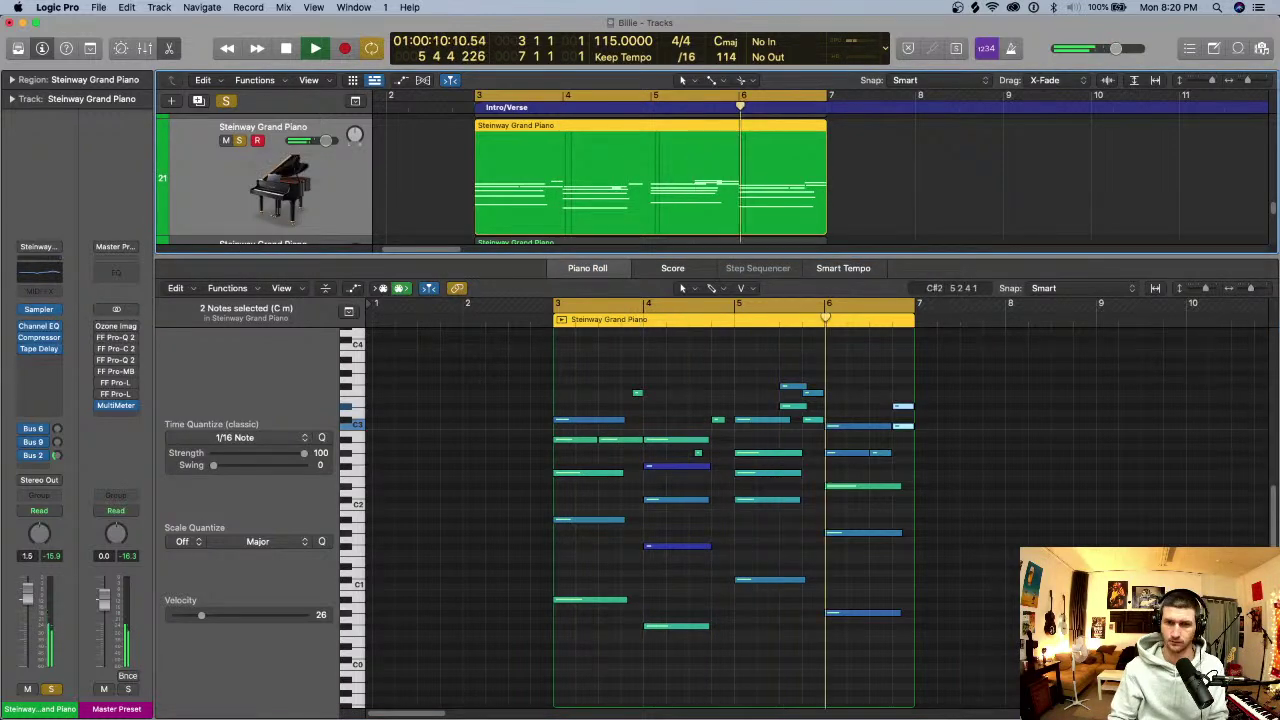
{"action": "key", "text": "space"}
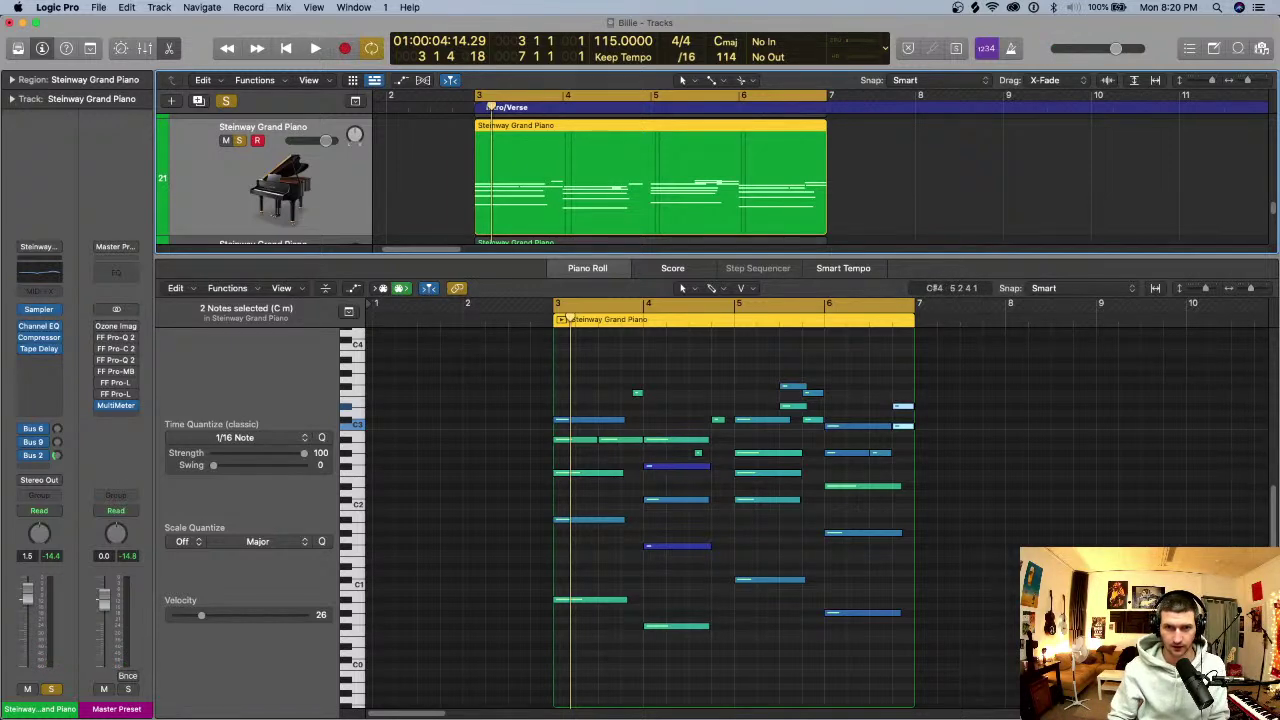
- Try repeating the track 21 piano region twice from bar 7, and delete both copies
{"action": "key", "text": "p"}
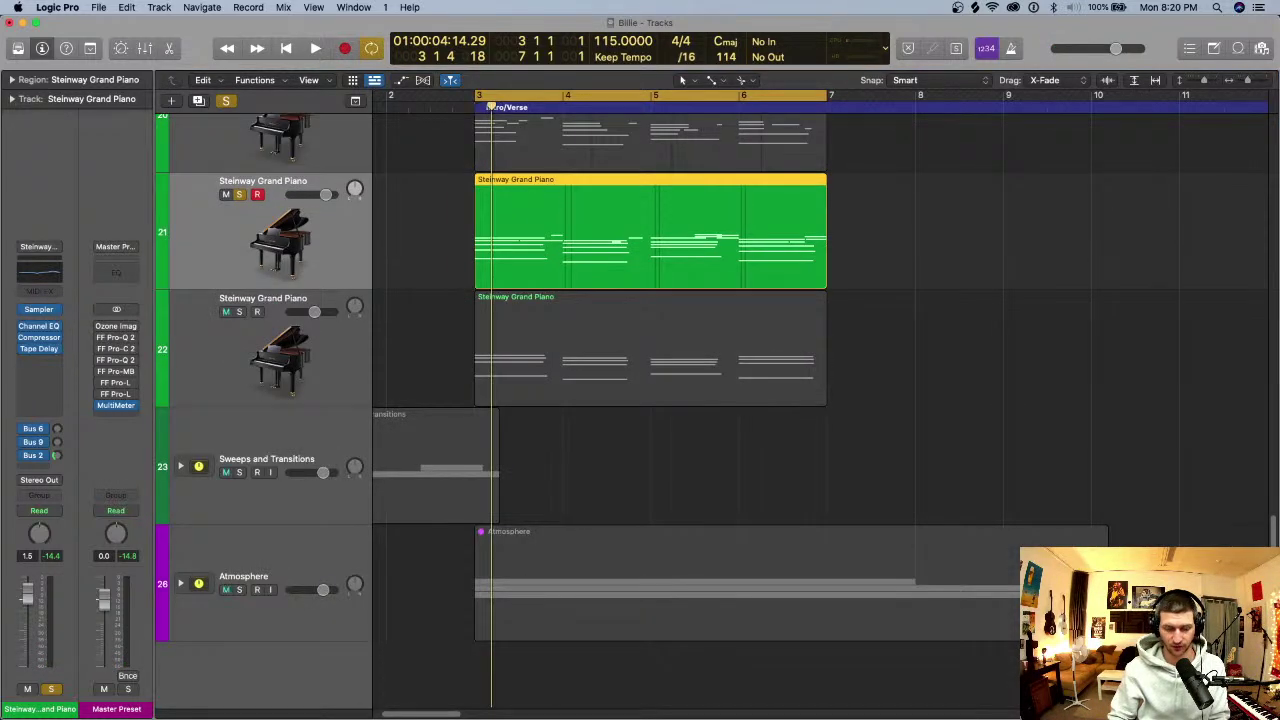
{"action": "key", "text": "super+Left"}
{"action": "left_click", "coordinate": [505, 470]}
{"action": "mouse_move", "coordinate": [622, 225]}
{"action": "left_mouse_down"}
{"action": "mouse_move", "coordinate": [1229, 225]}
{"action": "mouse_move", "coordinate": [624, 225]}
{"action": "left_mouse_up"}
{"action": "left_click", "coordinate": [655, 225]}
{"action": "key", "text": "super+r"}
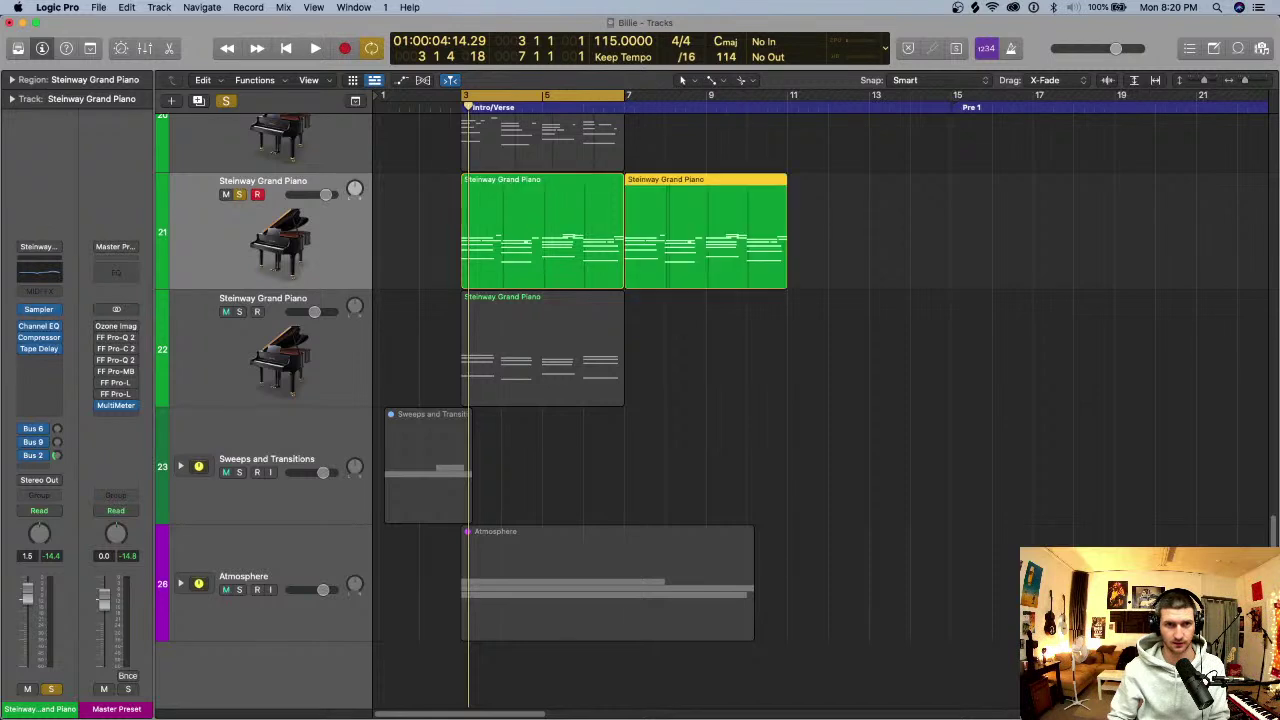
{"action": "key", "text": "super+r"}
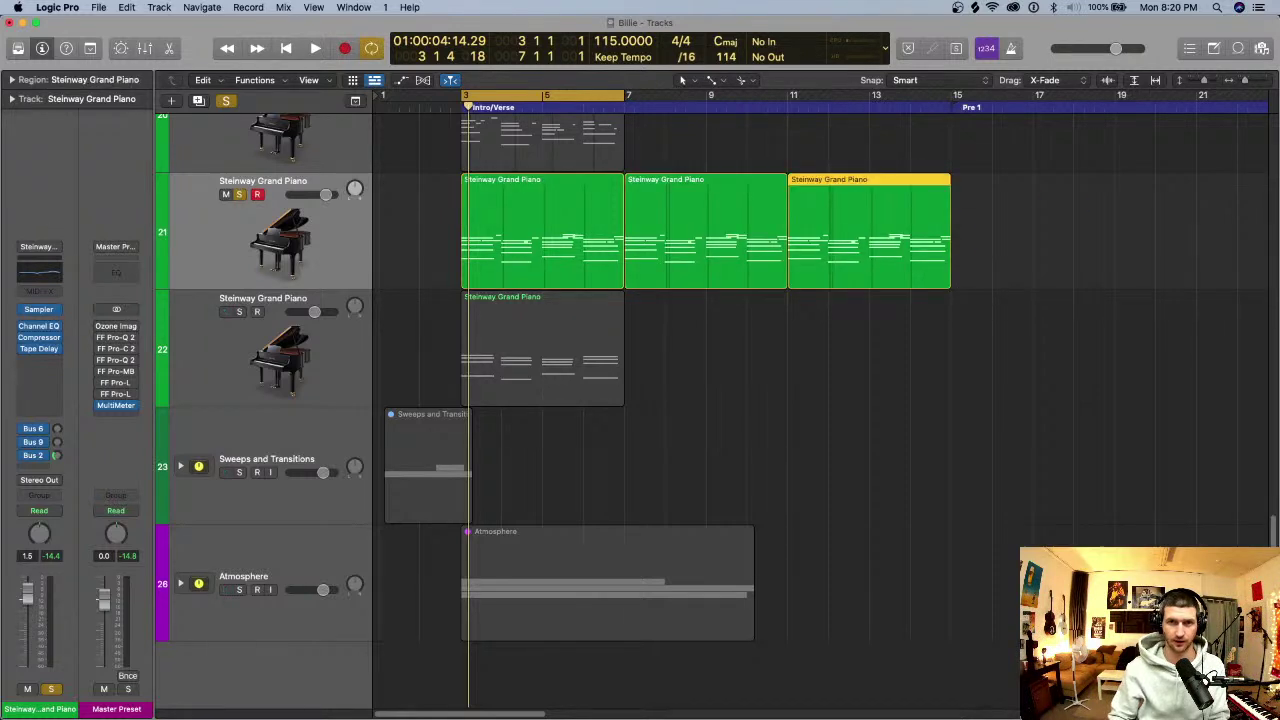
{"action": "left_click_drag", "start_coordinate": [1059, 202], "coordinate": [745, 226]}
{"action": "key", "text": "Delete"}
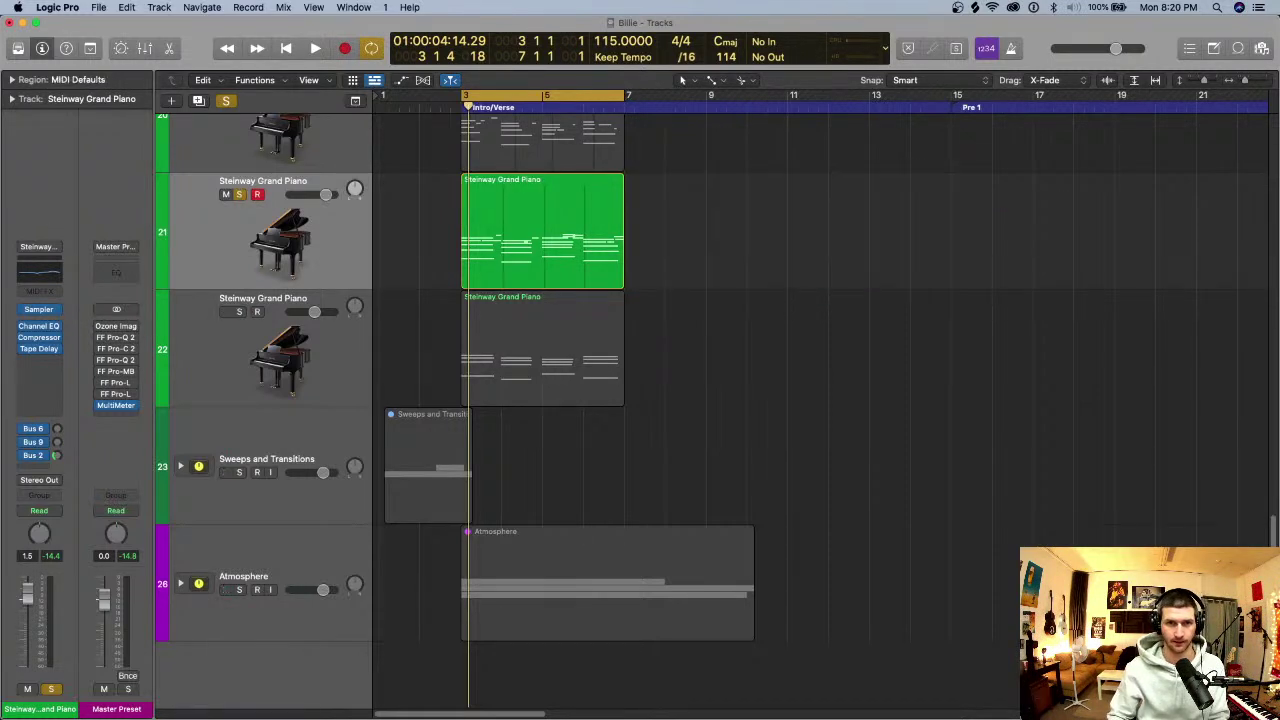
- Try a single repeat of the piano region at bar 7 with the loop extended to bar 11, and delete the copy
{"action": "key", "text": "super+r"}
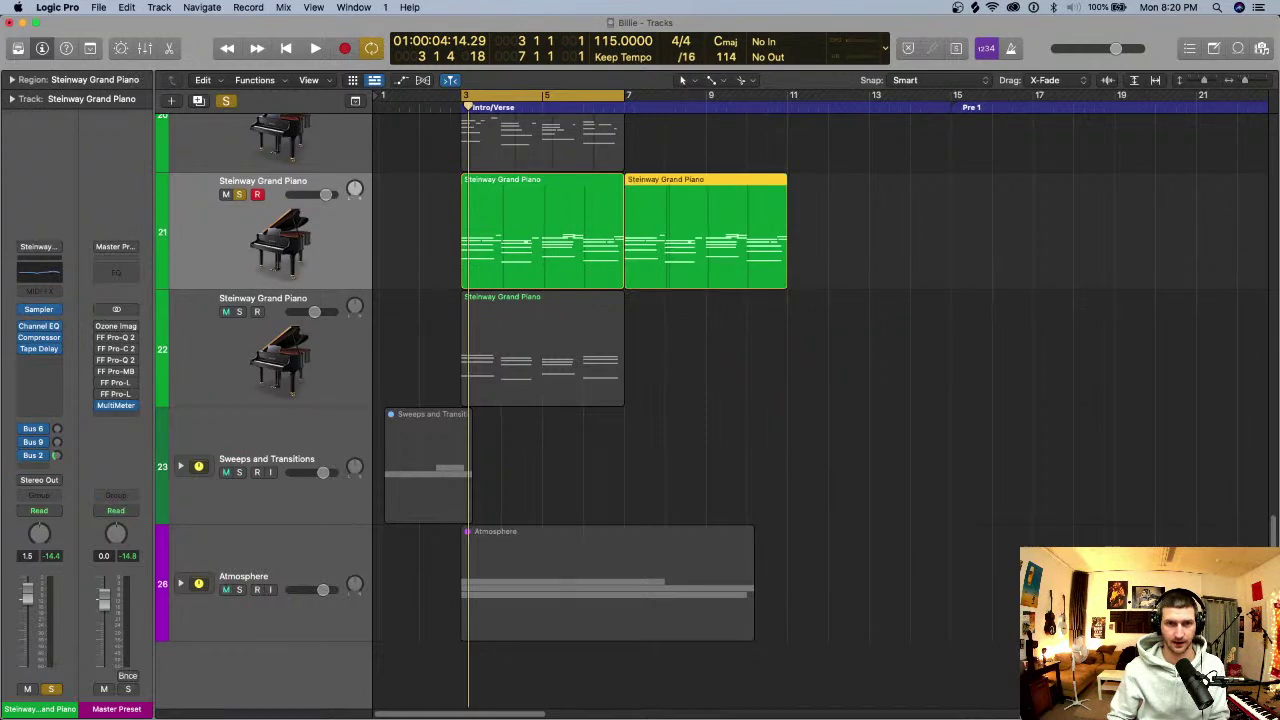
{"action": "left_click_drag", "start_coordinate": [623, 96], "coordinate": [787, 96]}
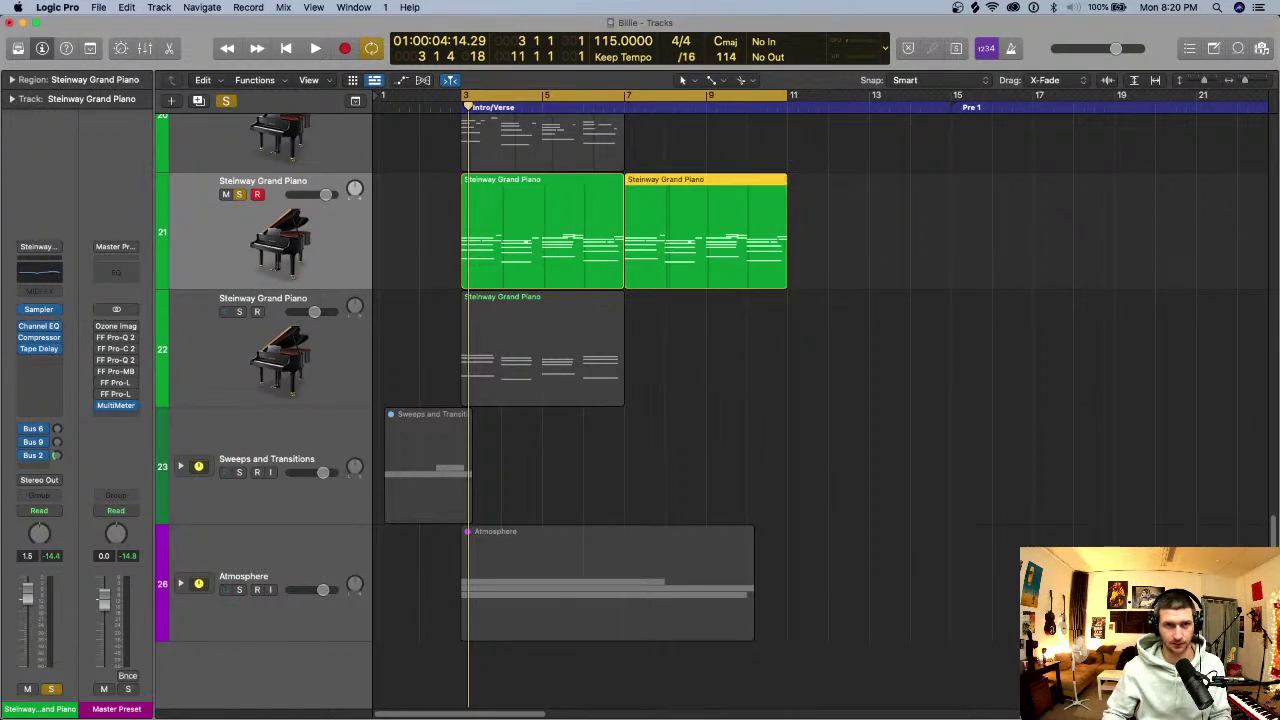
{"action": "left_click", "coordinate": [690, 350]}
{"action": "double_click", "coordinate": [690, 235]}
{"action": "scroll", "coordinate": [598, 342], "scroll_direction": "left", "scroll_amount": 2}
{"action": "scroll", "coordinate": [598, 500], "scroll_direction": "left", "scroll_amount": 5}
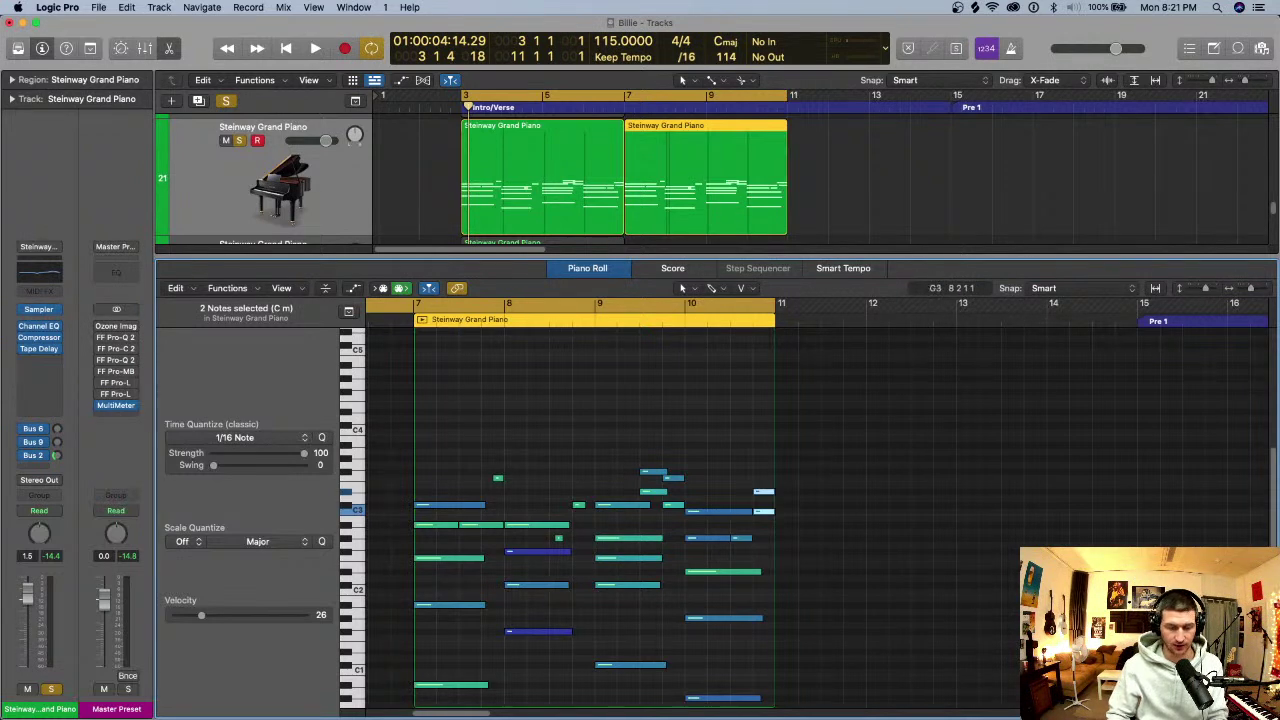
{"action": "key", "text": "e"}
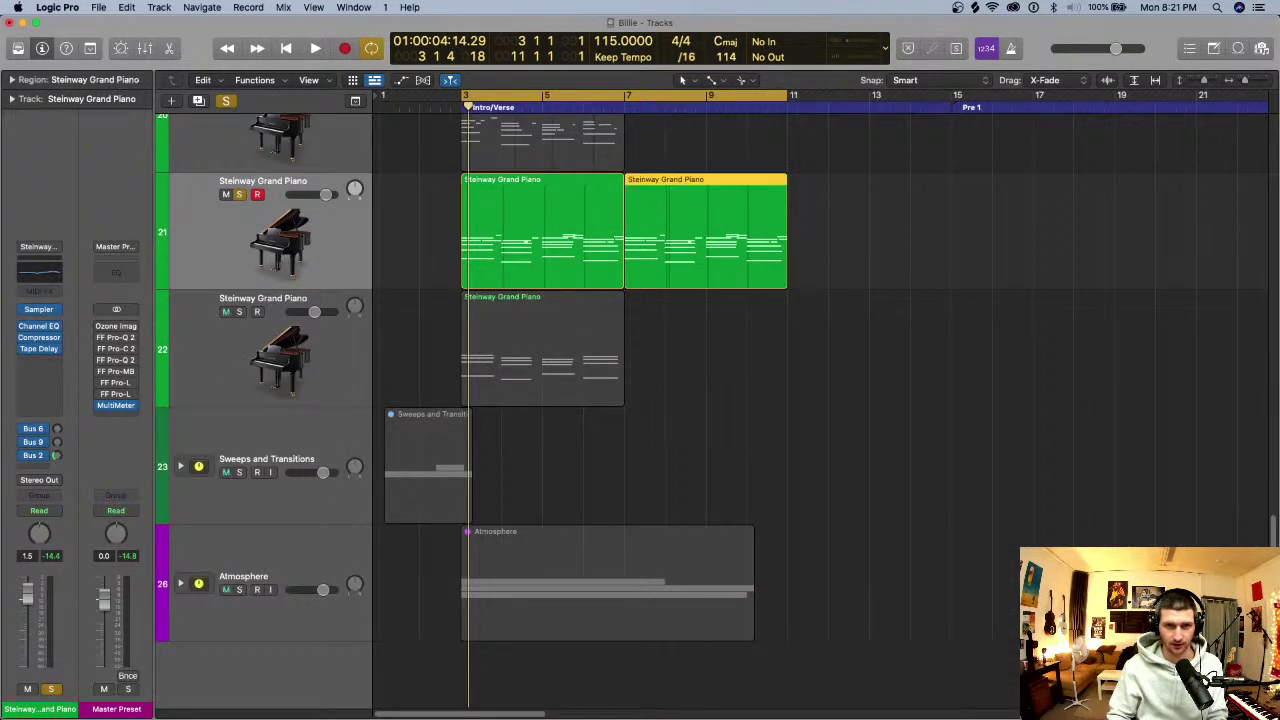
{"action": "key", "text": "Delete"}
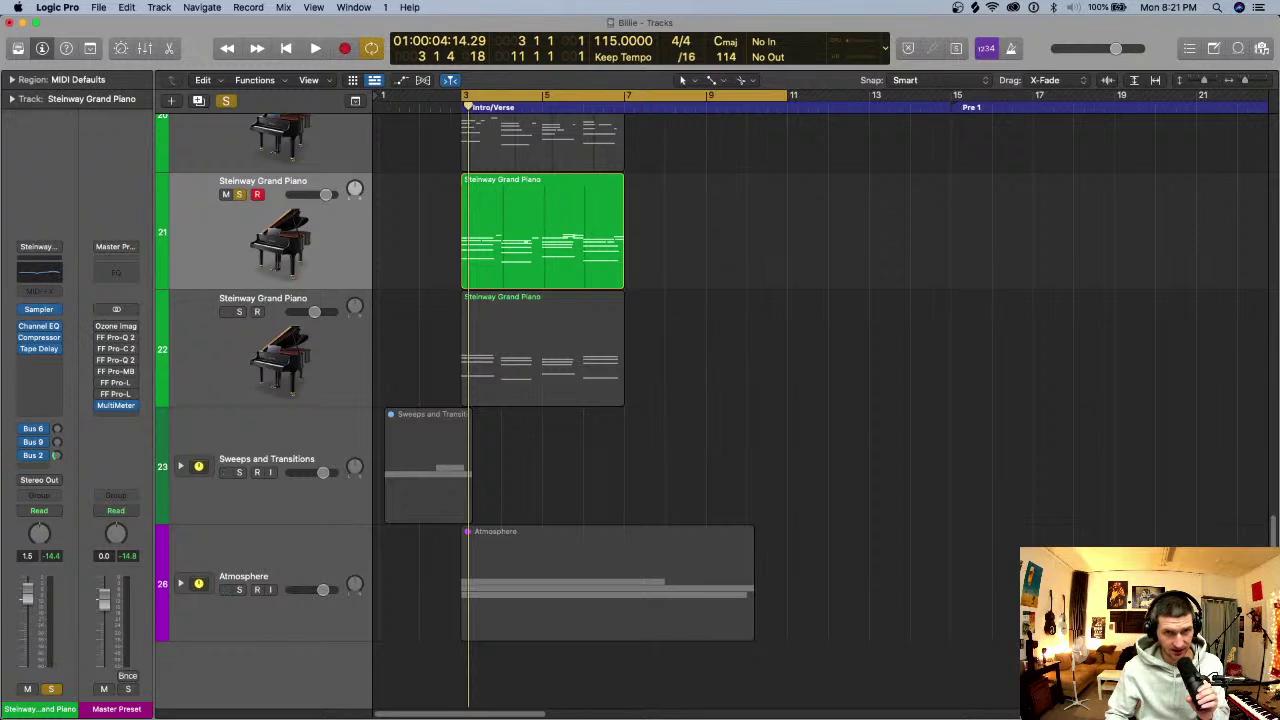
- Select the track 21 piano region, play it from bar 3 and follow its notes in the Piano Roll
{"action": "key", "text": "space"}
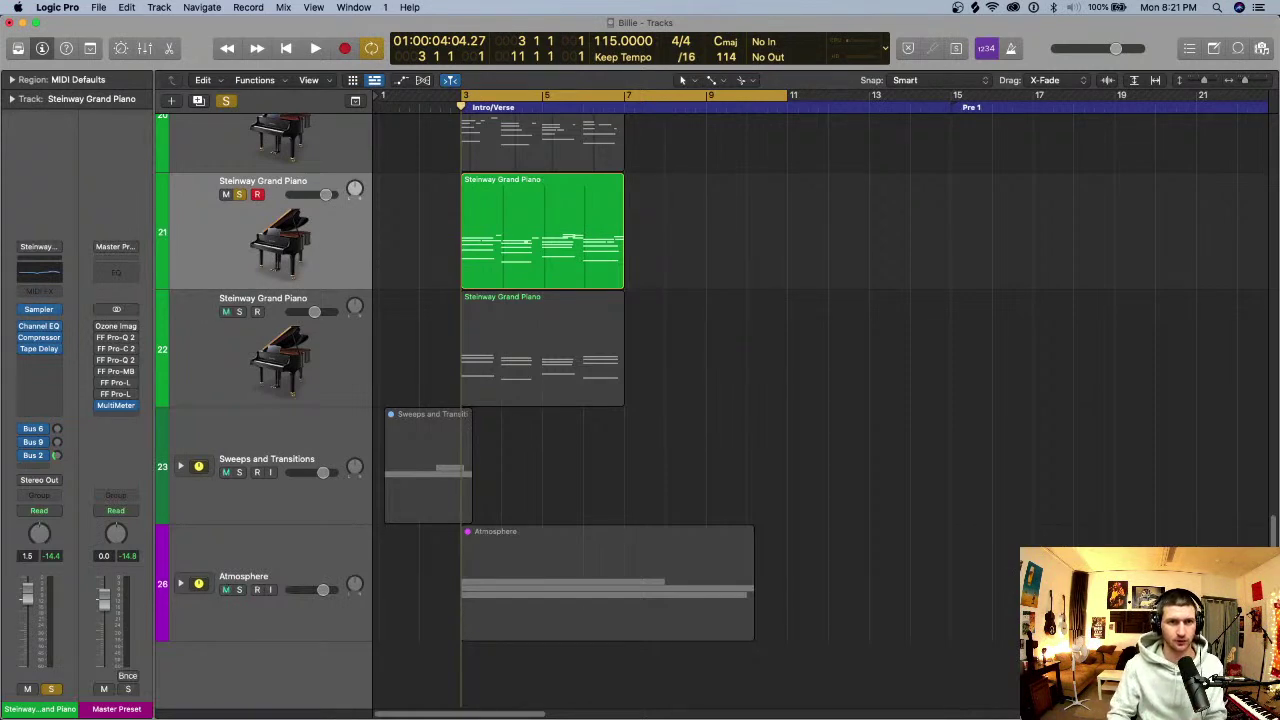
{"action": "left_click", "coordinate": [542, 230]}
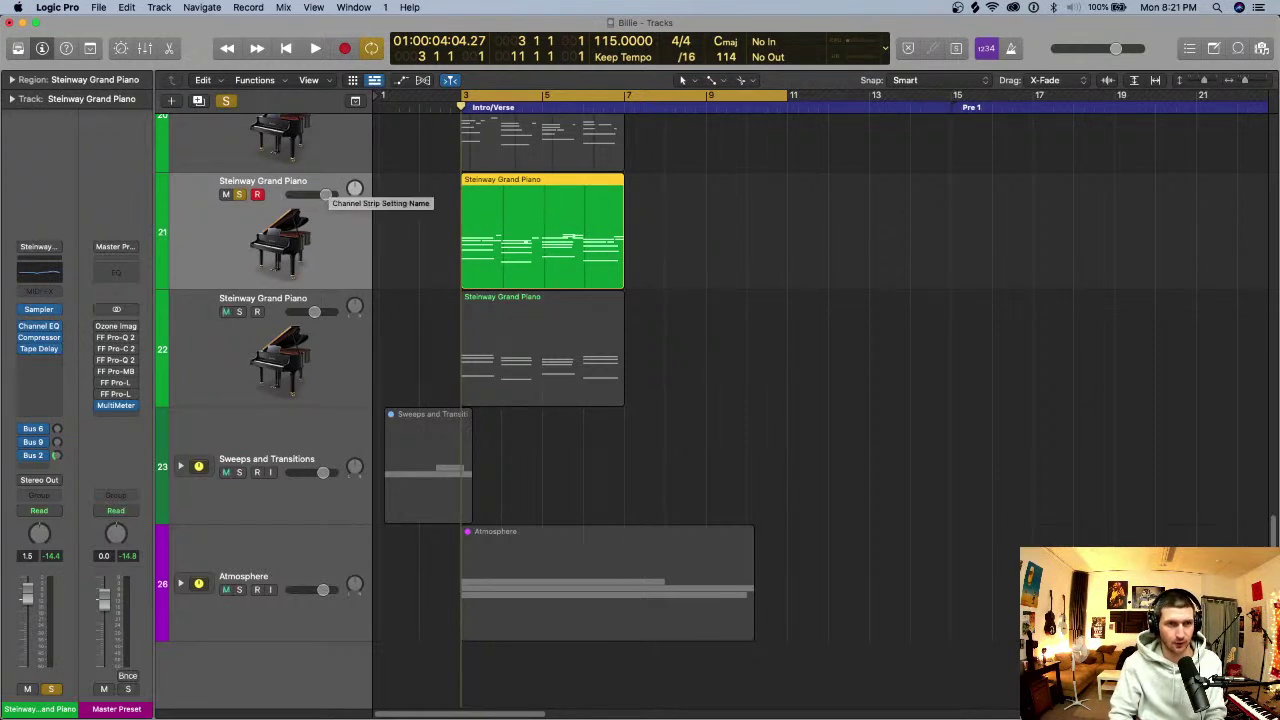
{"action": "key", "text": "space"}
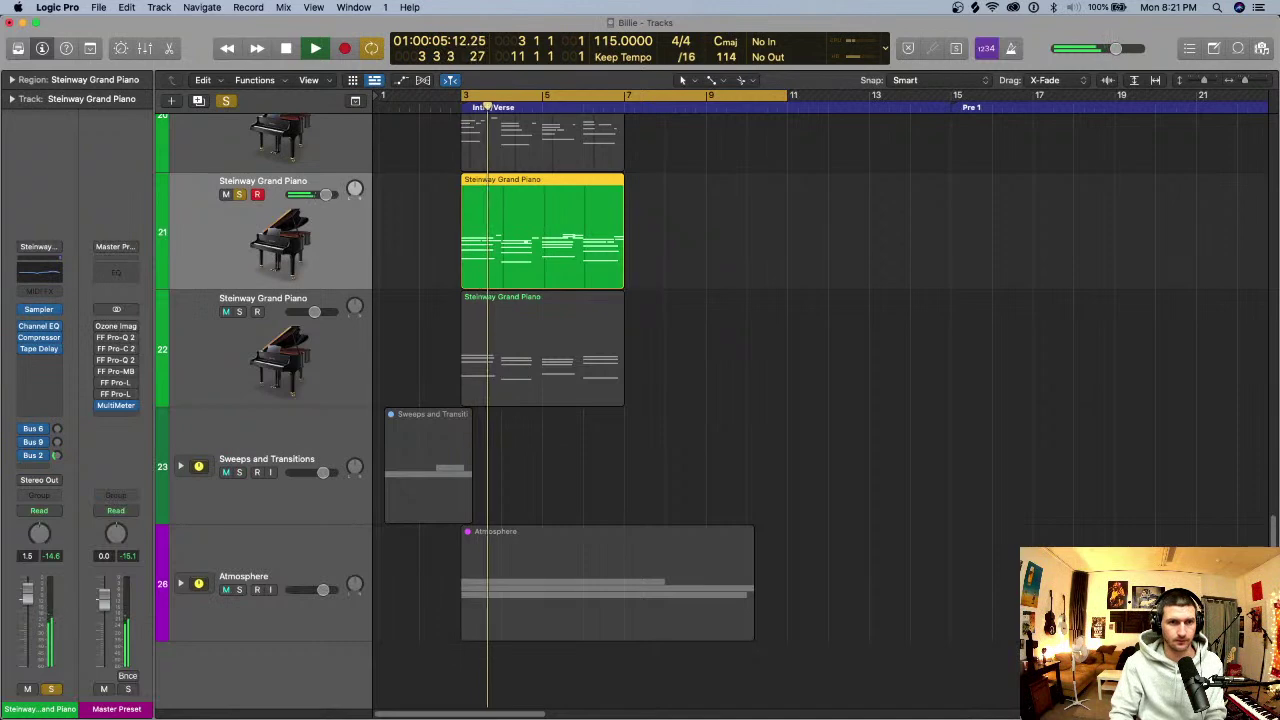
{"action": "key", "text": "p"}
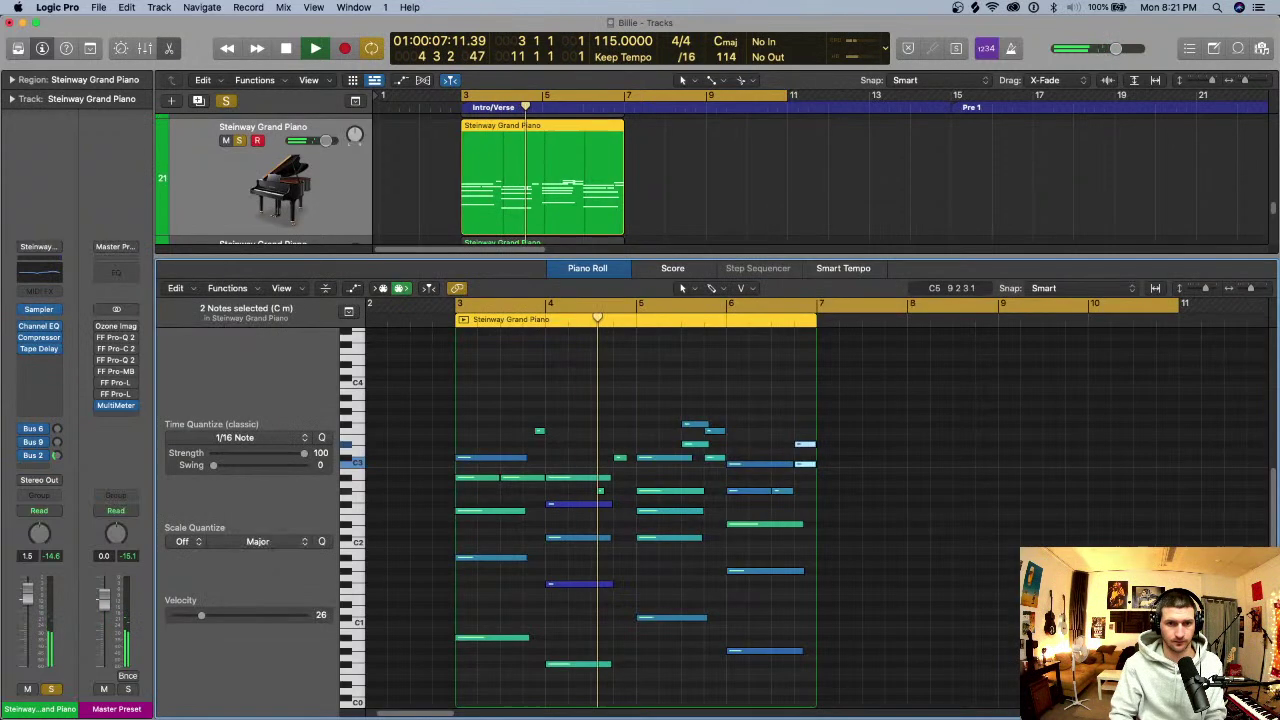
{"action": "key", "text": "super+Right"}
{"action": "key", "text": "super+Right"}
{"action": "key", "text": "super+Right"}
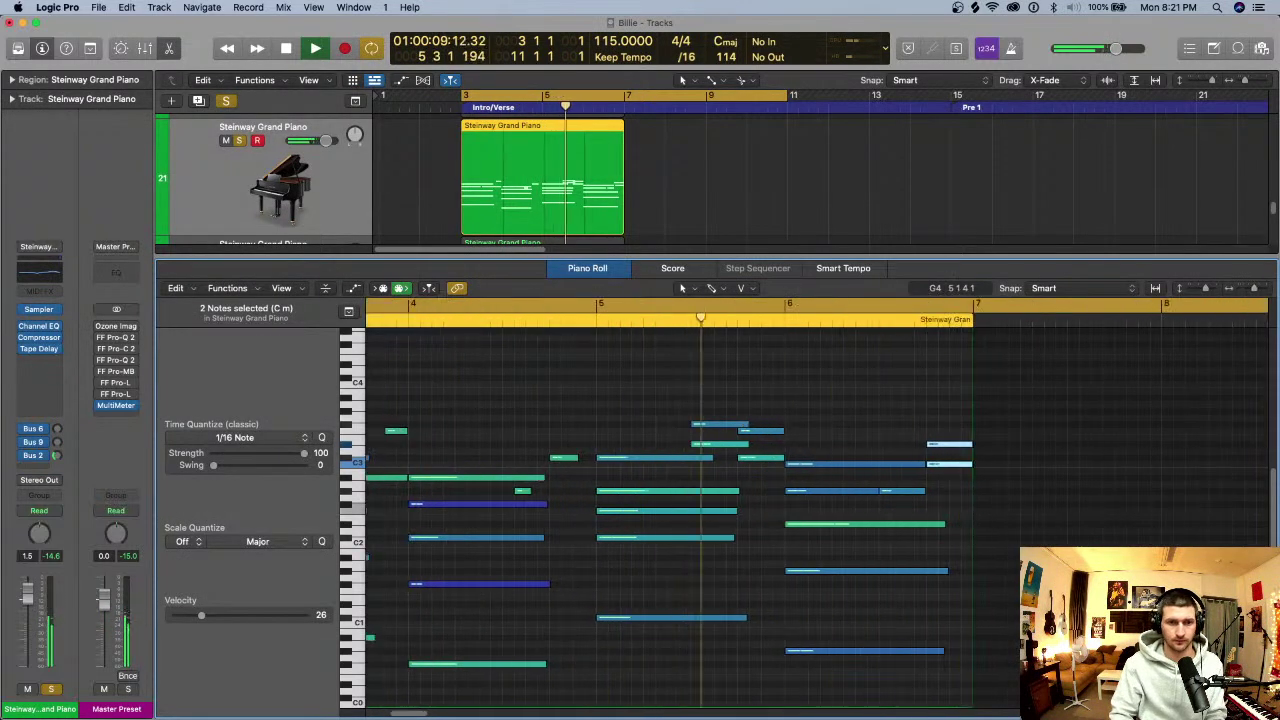
{"action": "key", "text": "super+Left"}
{"action": "key", "text": "super+Left"}
{"action": "key", "text": "super+Left"}
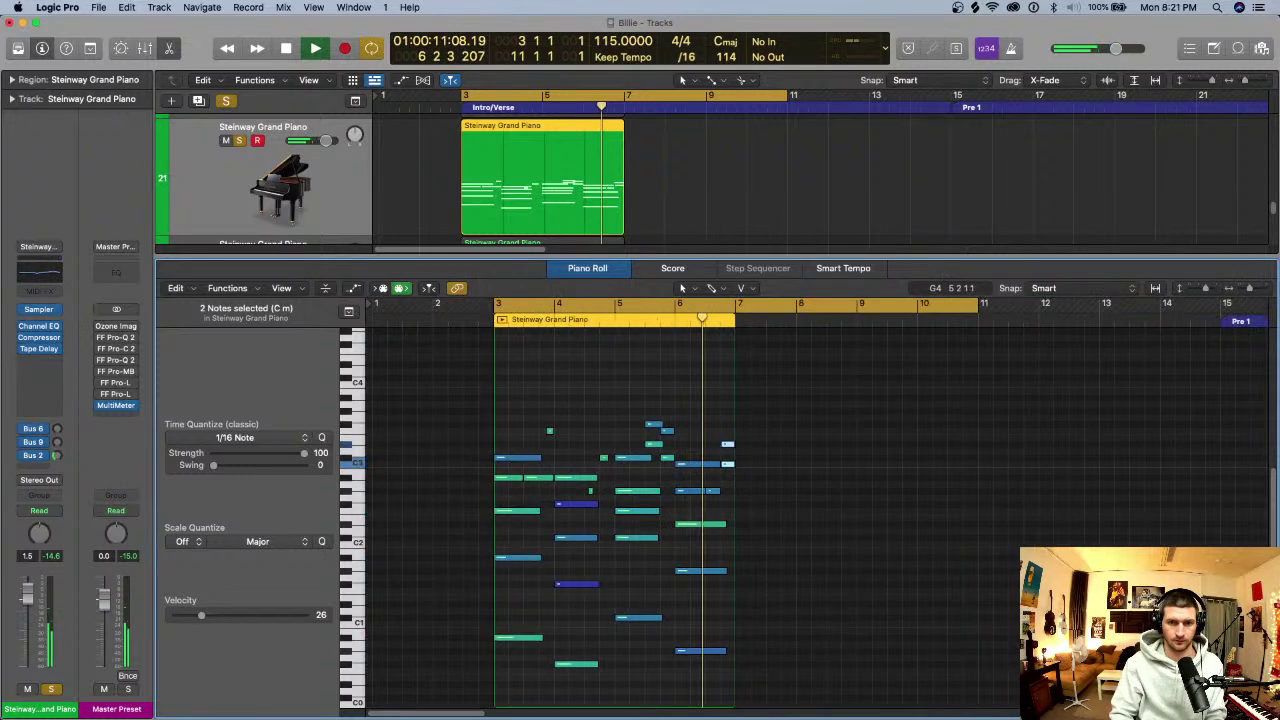
{"action": "key", "text": "super+Right"}
{"action": "key", "text": "super+Right"}
{"action": "key", "text": "super+Right"}
{"action": "key", "text": "space"}
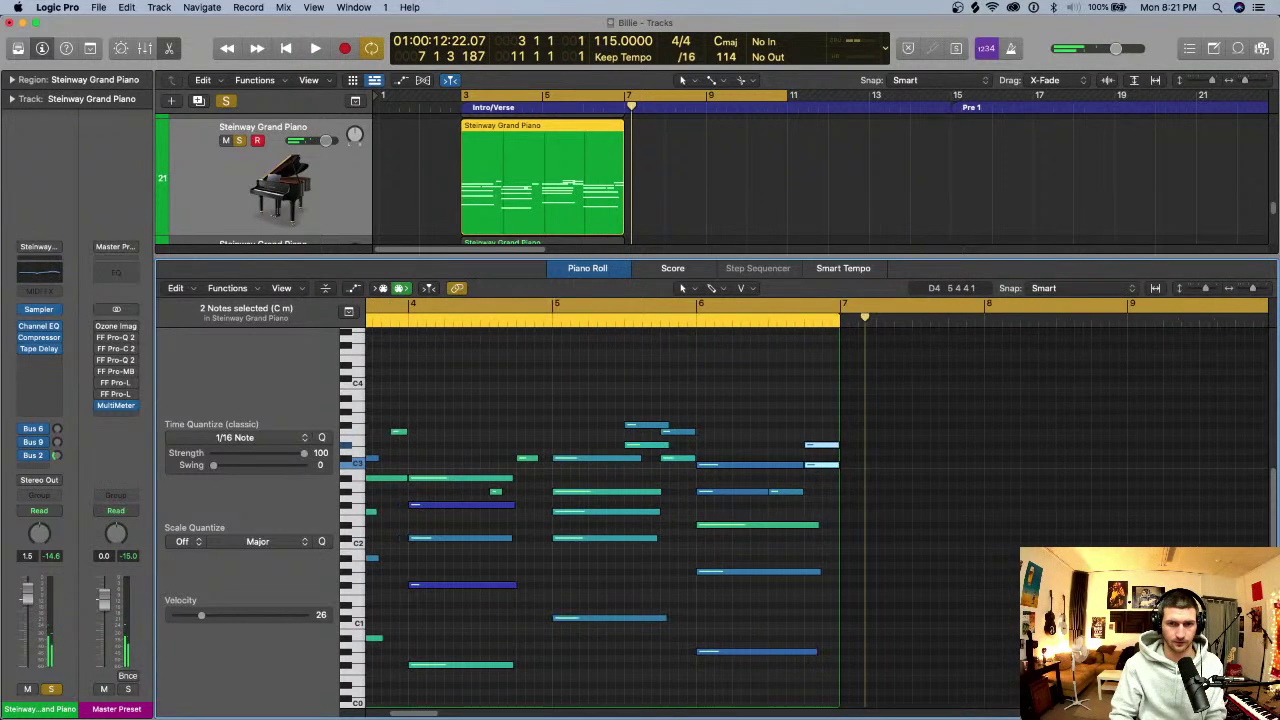
- Reset the playback loop to bars 3 through 6 and deselect all notes
{"action": "left_click", "coordinate": [735, 304]}
{"action": "scroll", "coordinate": [735, 330], "scroll_direction": "left", "scroll_amount": 3}
{"action": "left_click_drag", "start_coordinate": [932, 304], "coordinate": [498, 304]}
{"action": "key", "text": "super+Left"}
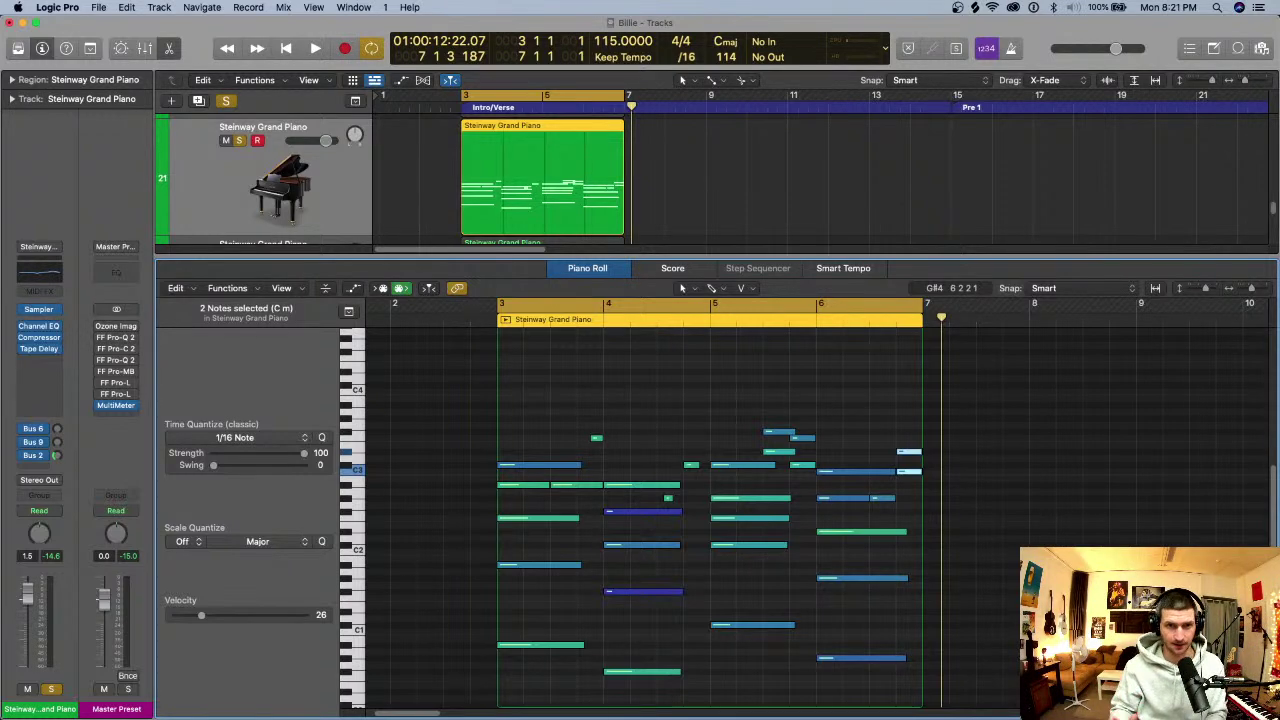
{"action": "left_click", "coordinate": [665, 411]}
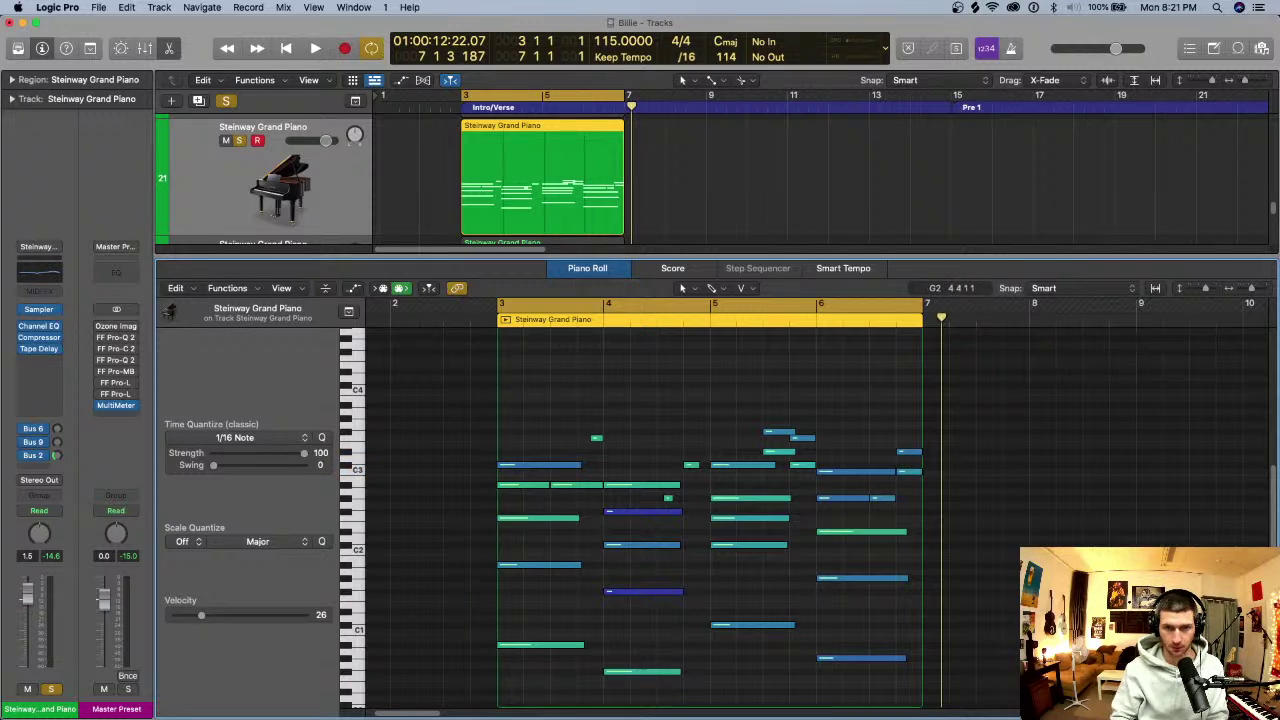
- Examine the added melody notes above the chords across bars 3 through 6 of the piano region
{"action": "key", "text": "super+Right"}
{"action": "key", "text": "super+Right"}
{"action": "key", "text": "super+Right"}
{"action": "scroll", "coordinate": [710, 486], "scroll_direction": "left", "scroll_amount": 10}
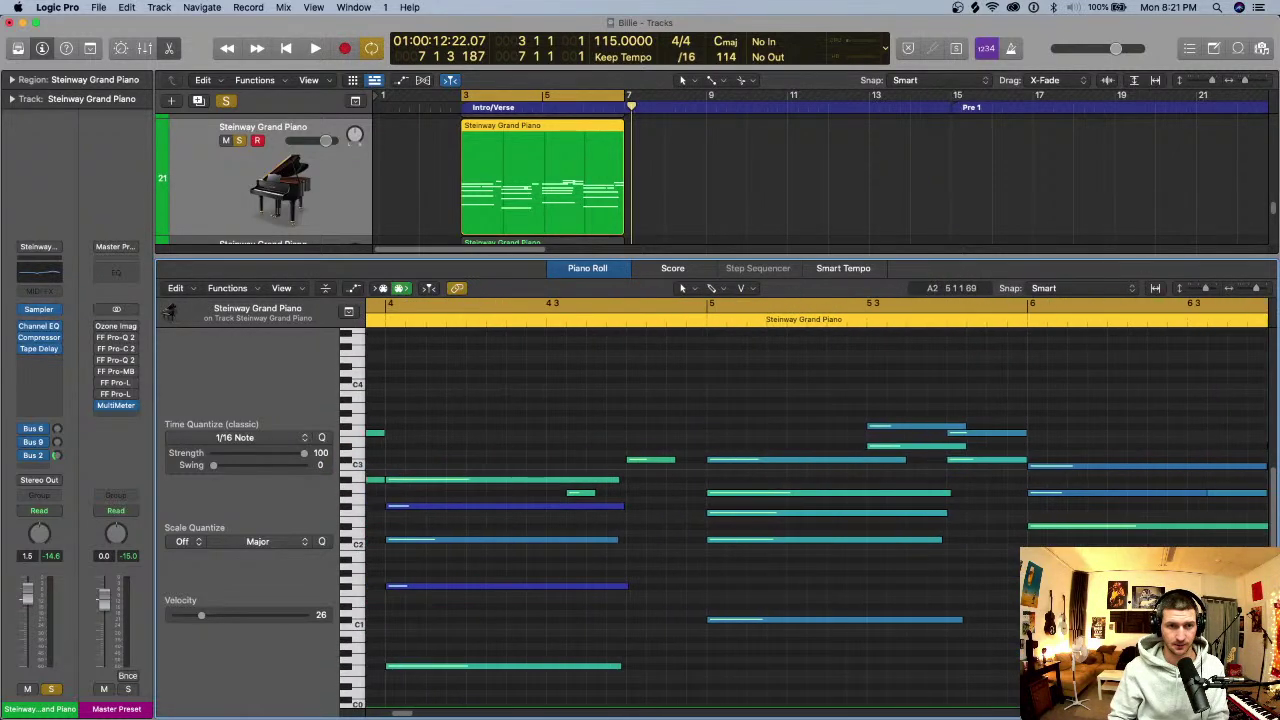
{"action": "scroll", "coordinate": [712, 488], "scroll_direction": "down", "scroll_amount": 5}
{"action": "scroll", "coordinate": [748, 474], "scroll_direction": "left", "scroll_amount": 3}
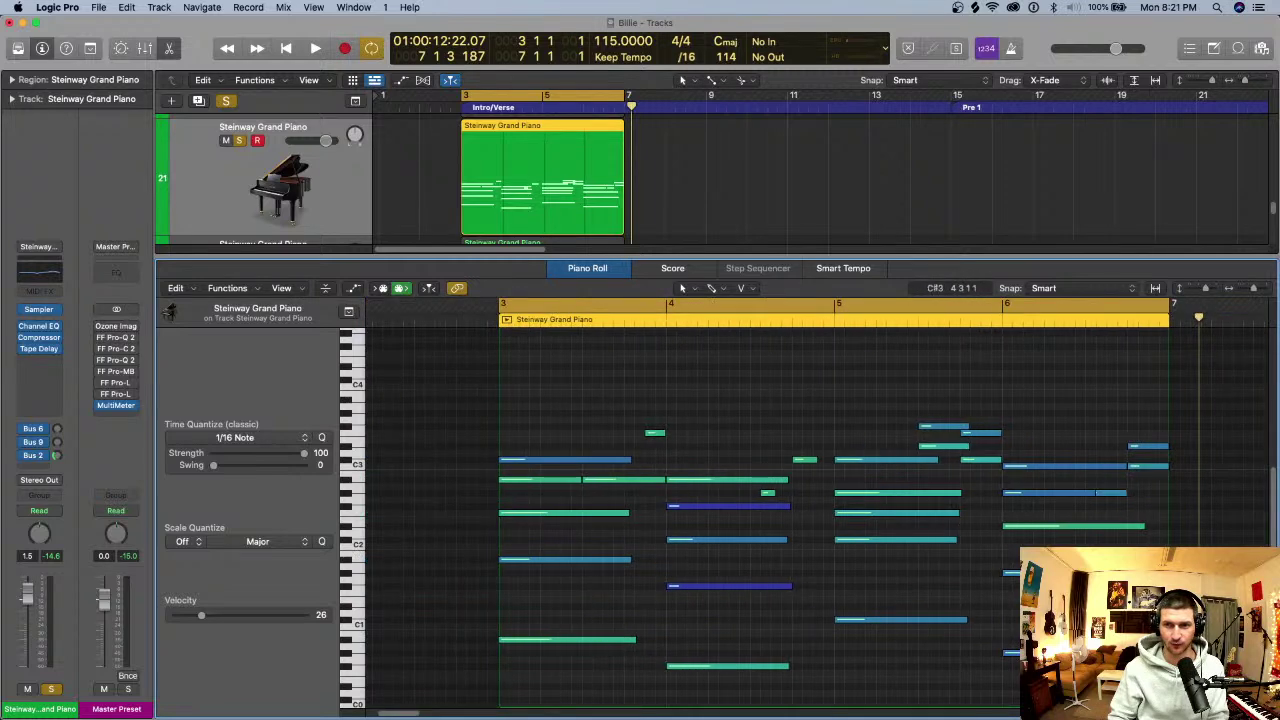
{"action": "scroll", "coordinate": [748, 474], "scroll_direction": "right", "scroll_amount": 3}
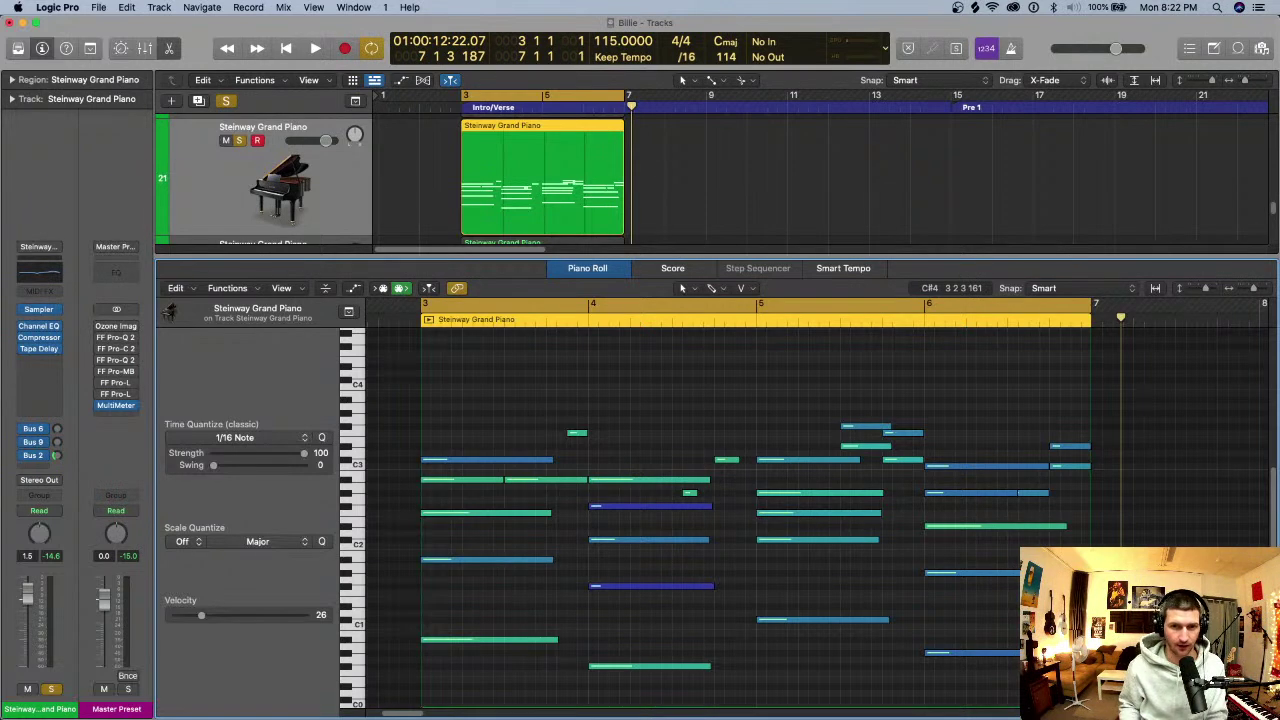
{"action": "key", "text": "super+Right"}
{"action": "key", "text": "super+Right"}
{"action": "scroll", "coordinate": [489, 378], "scroll_direction": "left", "scroll_amount": 10}
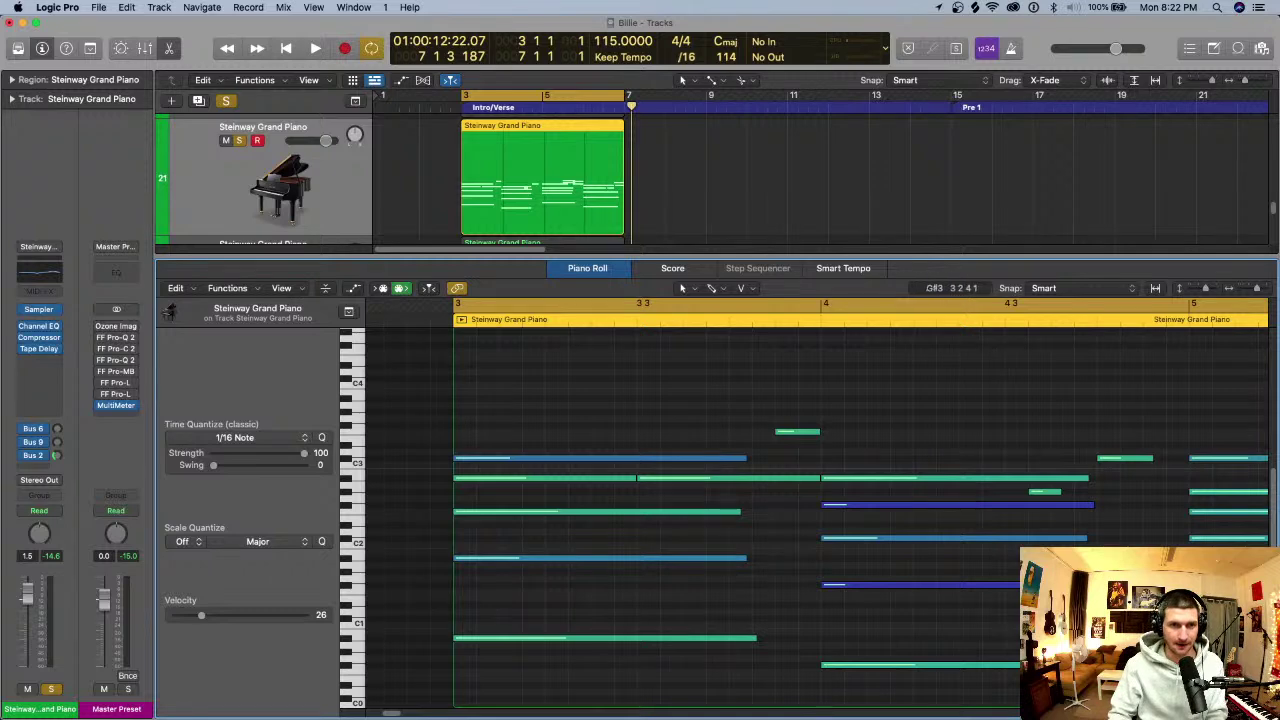
{"action": "mouse_move", "coordinate": [530, 477]}
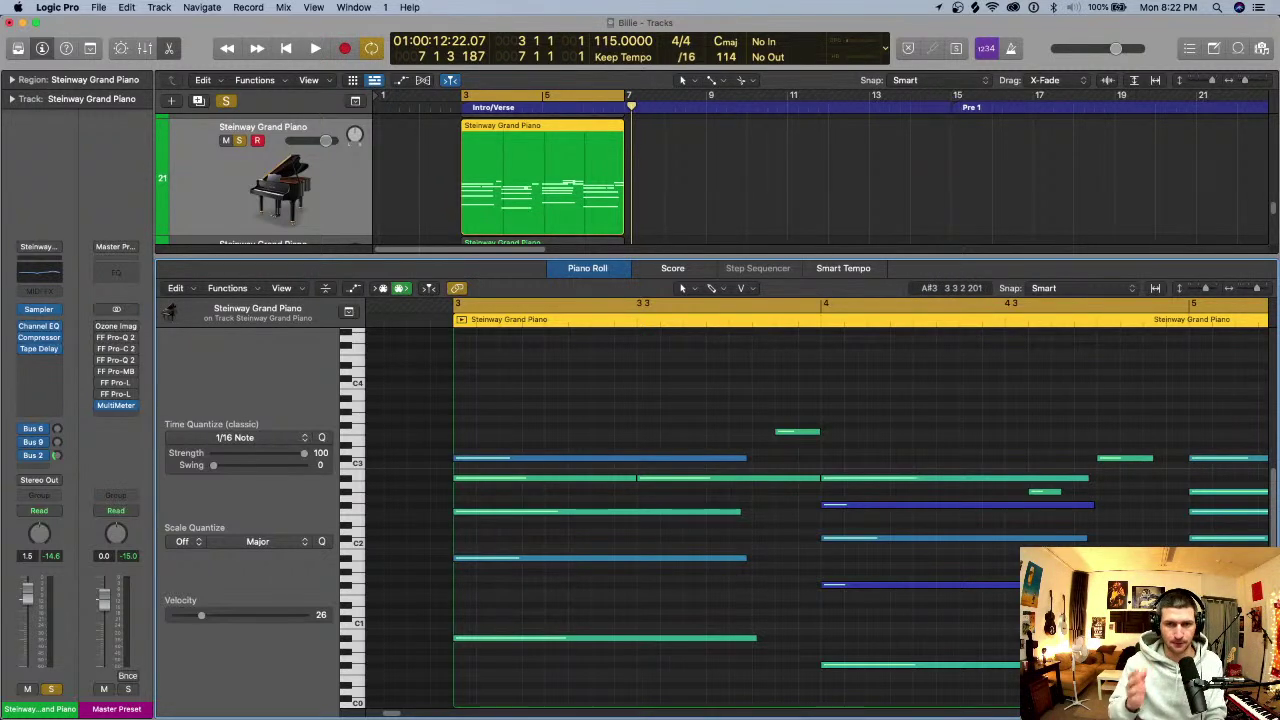
- Loop and play bar 4, and select the upper four notes of its opening chord
{"action": "key", "text": "space"}
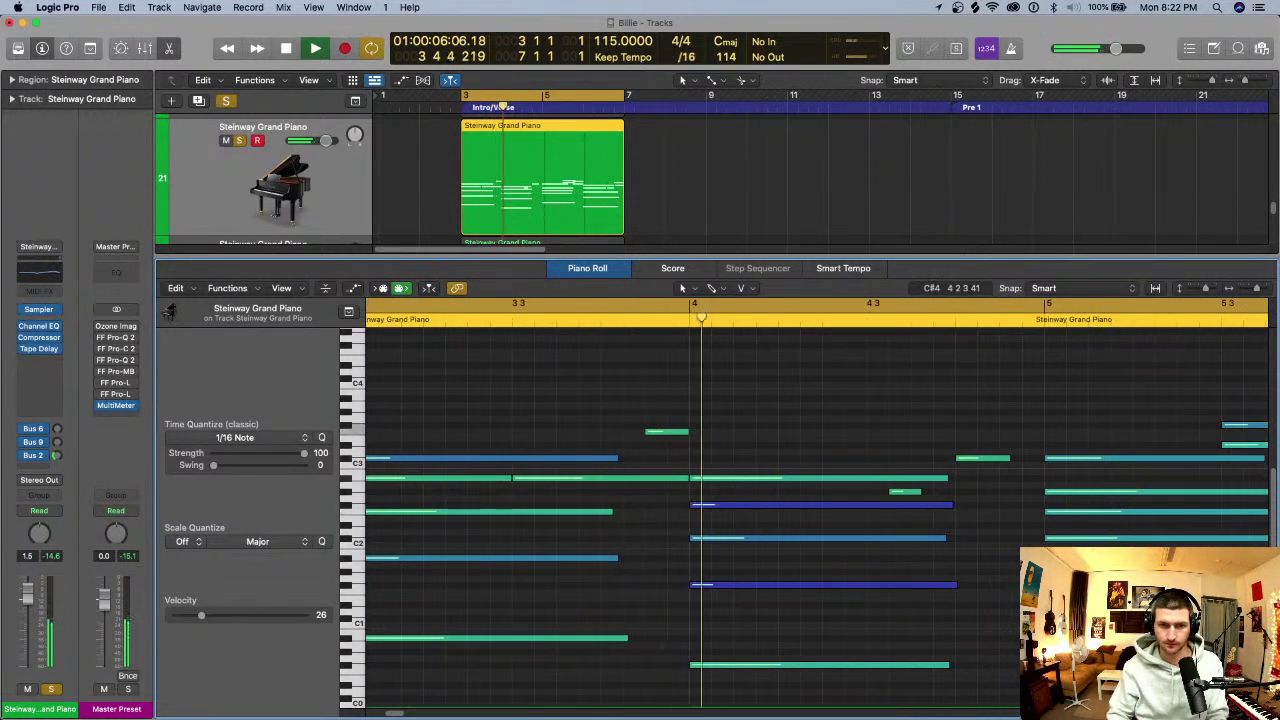
{"action": "key", "text": "space"}
{"action": "left_click_drag", "start_coordinate": [692, 303], "coordinate": [1046, 303]}
{"action": "key", "text": "space"}
{"action": "key", "text": "space"}
{"action": "left_click_drag", "start_coordinate": [707, 436], "coordinate": [719, 668]}
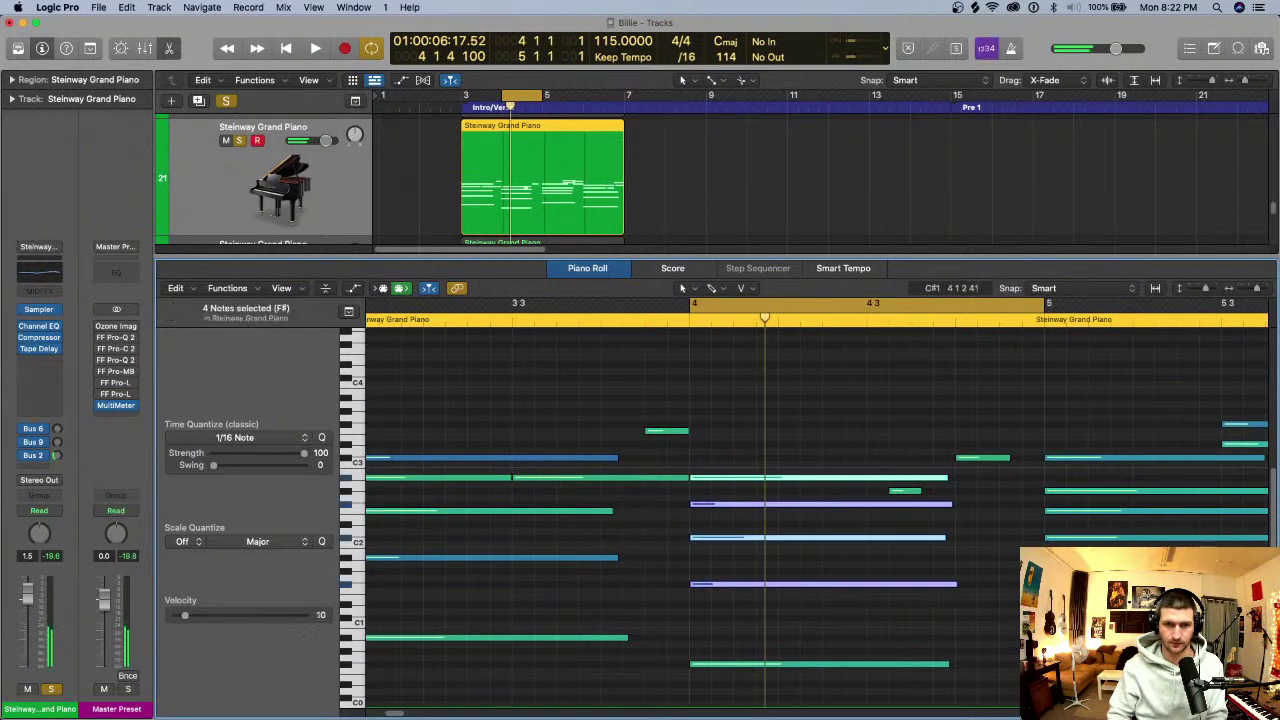
- Select all notes of the piano region and set the 1/16 Note time-quantize strength to 14
{"action": "key", "text": "super+Left"}
{"action": "key", "text": "super+Left"}
{"action": "key", "text": "super+Left"}
{"action": "left_click", "coordinate": [738, 398]}
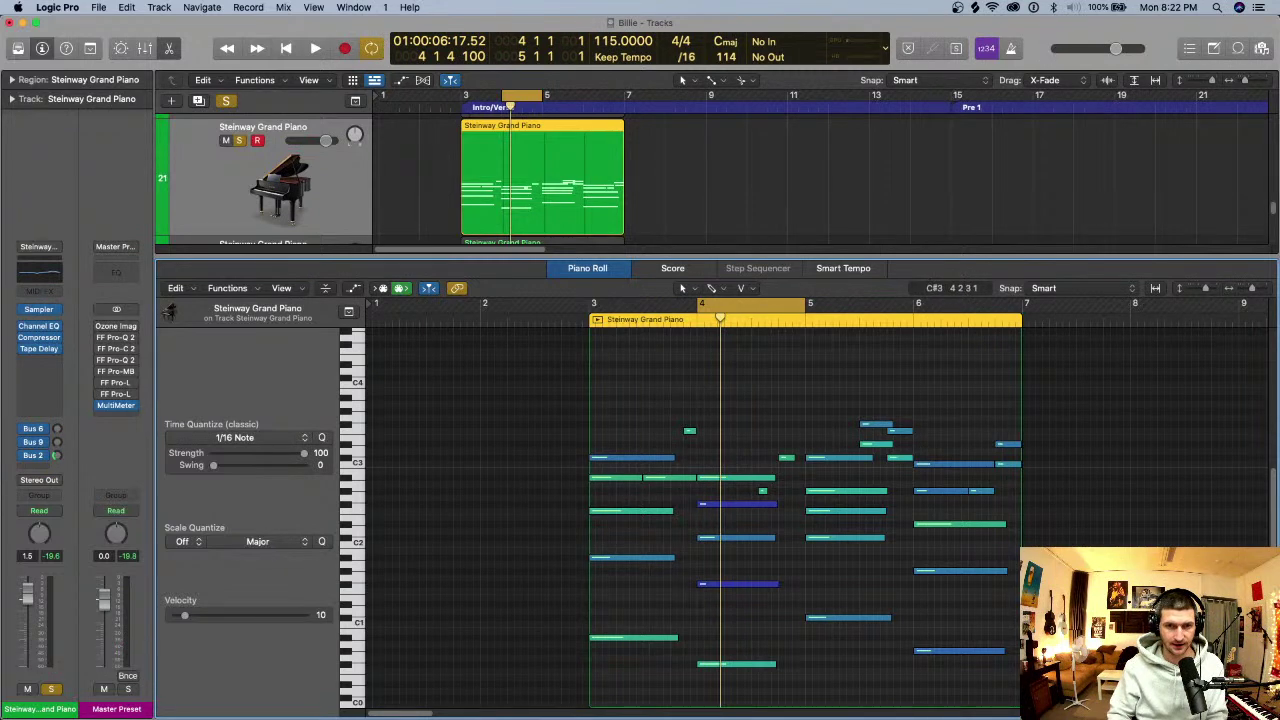
{"action": "key", "text": "super+a"}
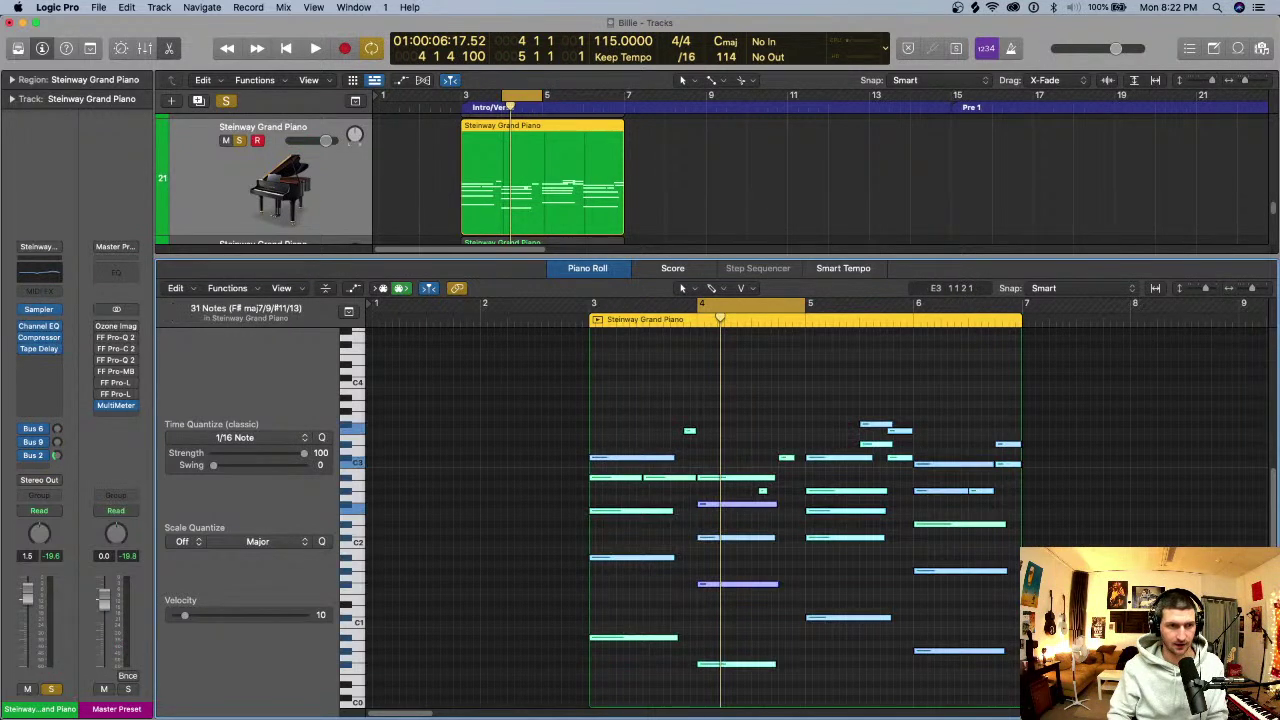
{"action": "left_click_drag", "start_coordinate": [304, 453], "coordinate": [291, 453]}
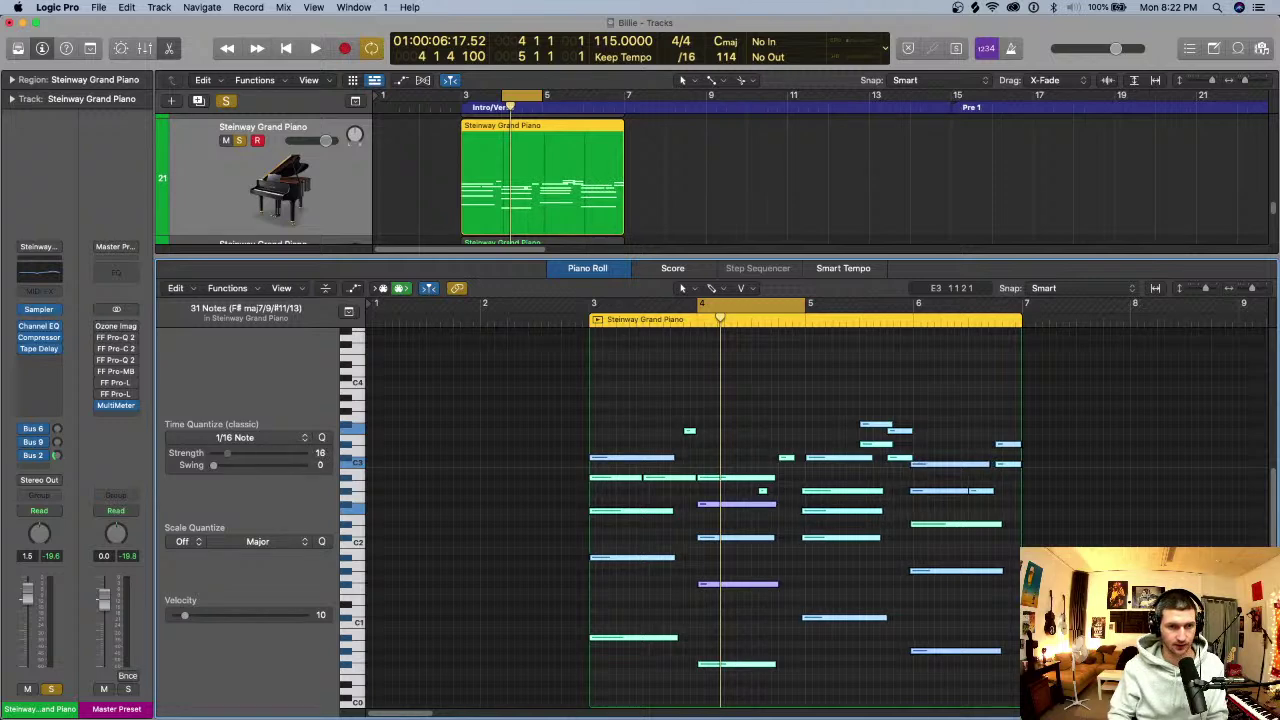
{"action": "left_click_drag", "start_coordinate": [217, 453], "coordinate": [304, 453]}
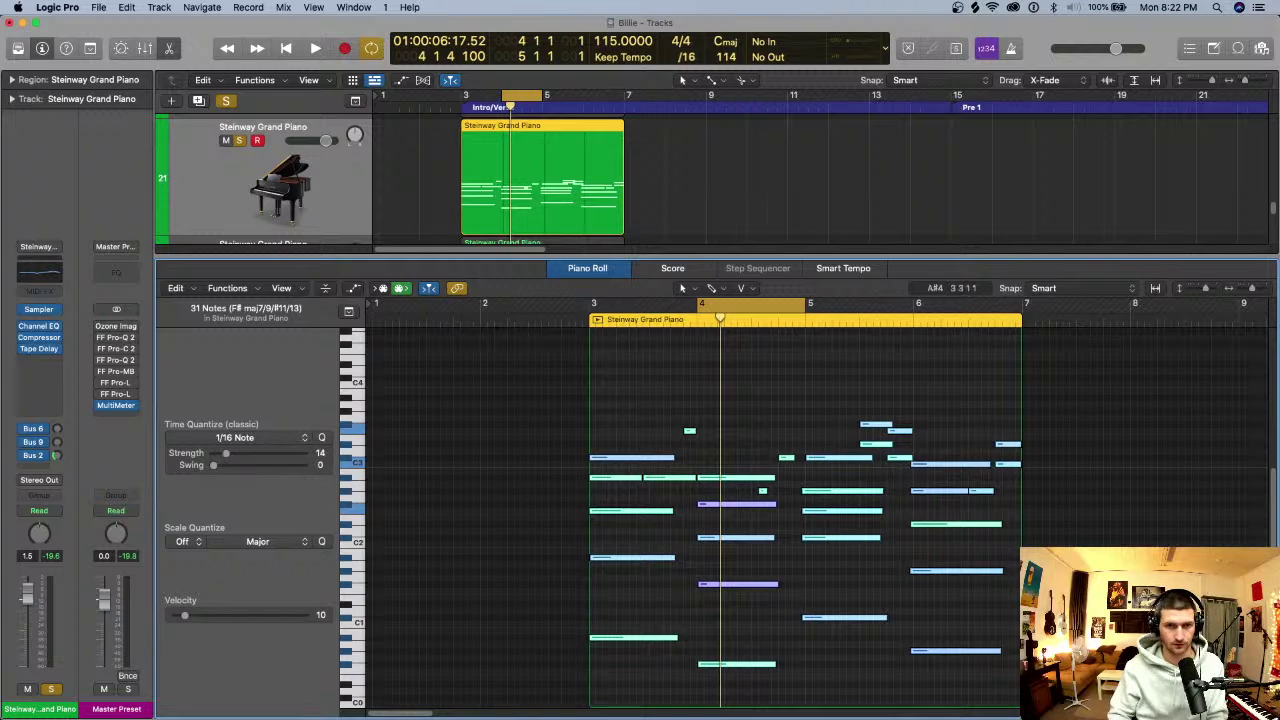
- Loop bars 3 through 6, play the quantized progression and follow its chord timing up to the start of bar 5
{"action": "left_click_drag", "start_coordinate": [590, 304], "coordinate": [1021, 304]}
{"action": "key", "text": "space"}
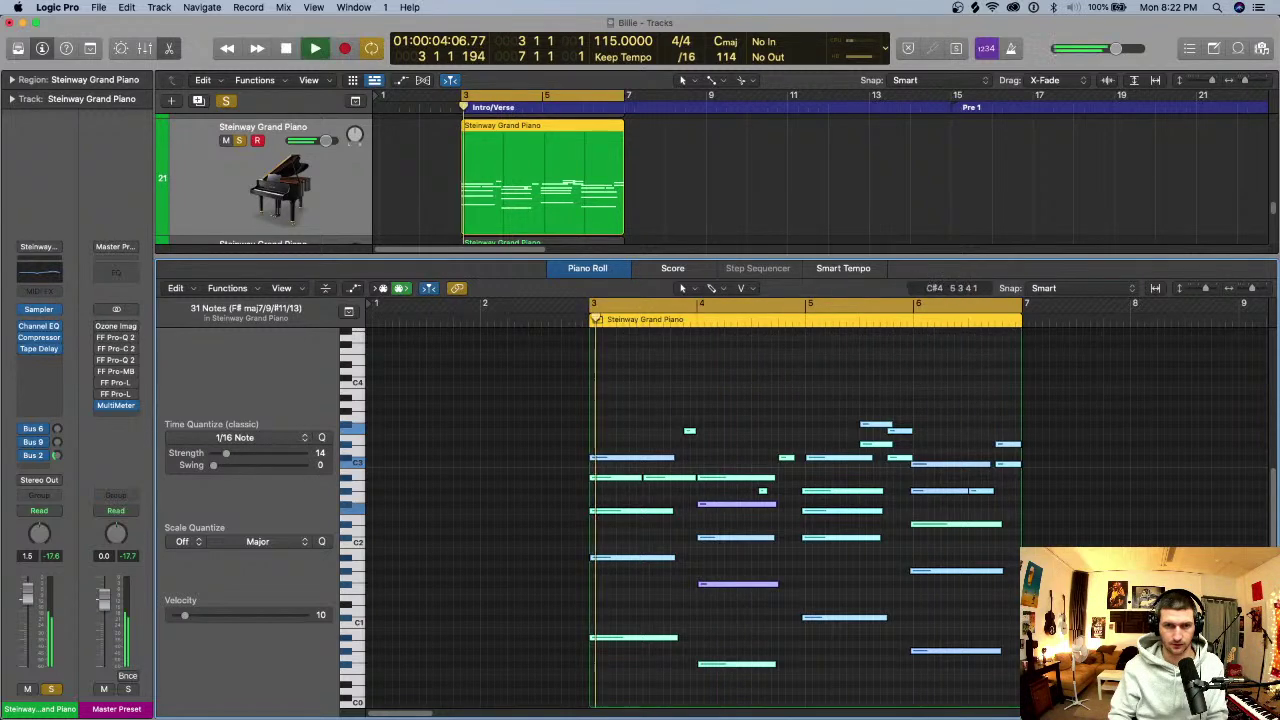
{"action": "scroll", "coordinate": [775, 380], "scroll_direction": "right", "scroll_amount": 3}
{"action": "key", "text": "super+Right"}
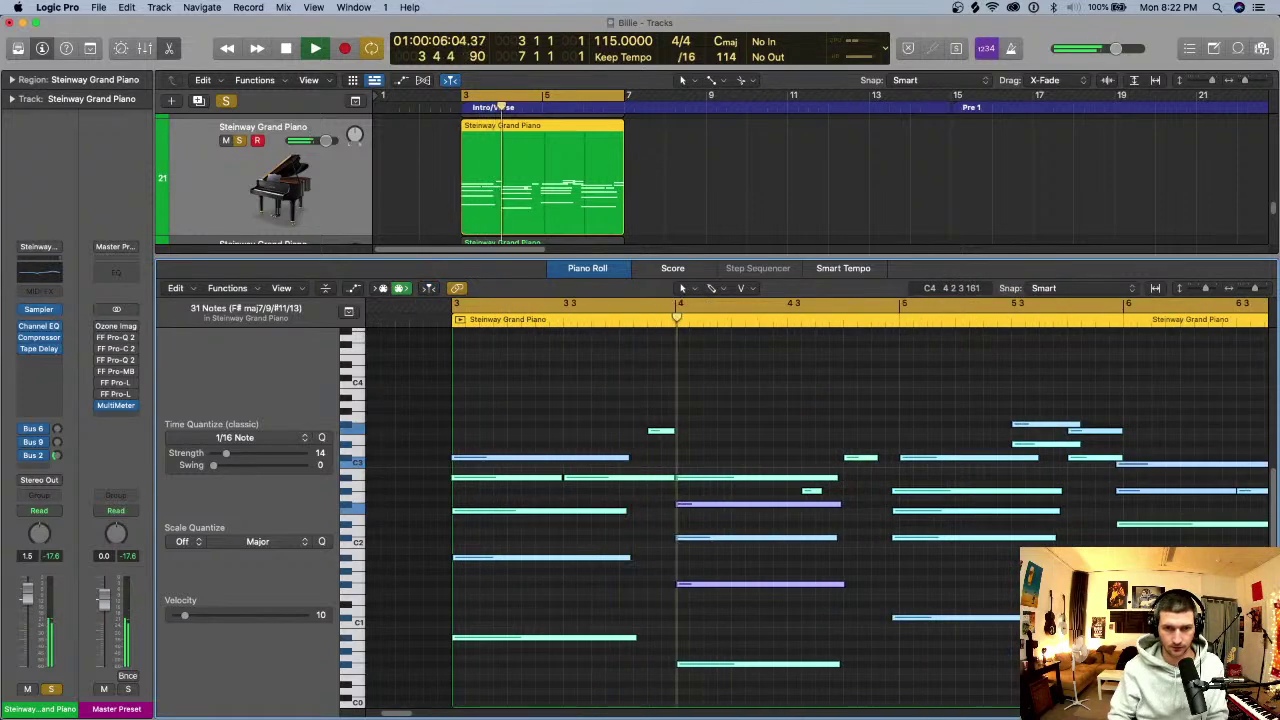
{"action": "key", "text": "super+Right"}
{"action": "scroll", "coordinate": [770, 385], "scroll_direction": "right", "scroll_amount": 3}
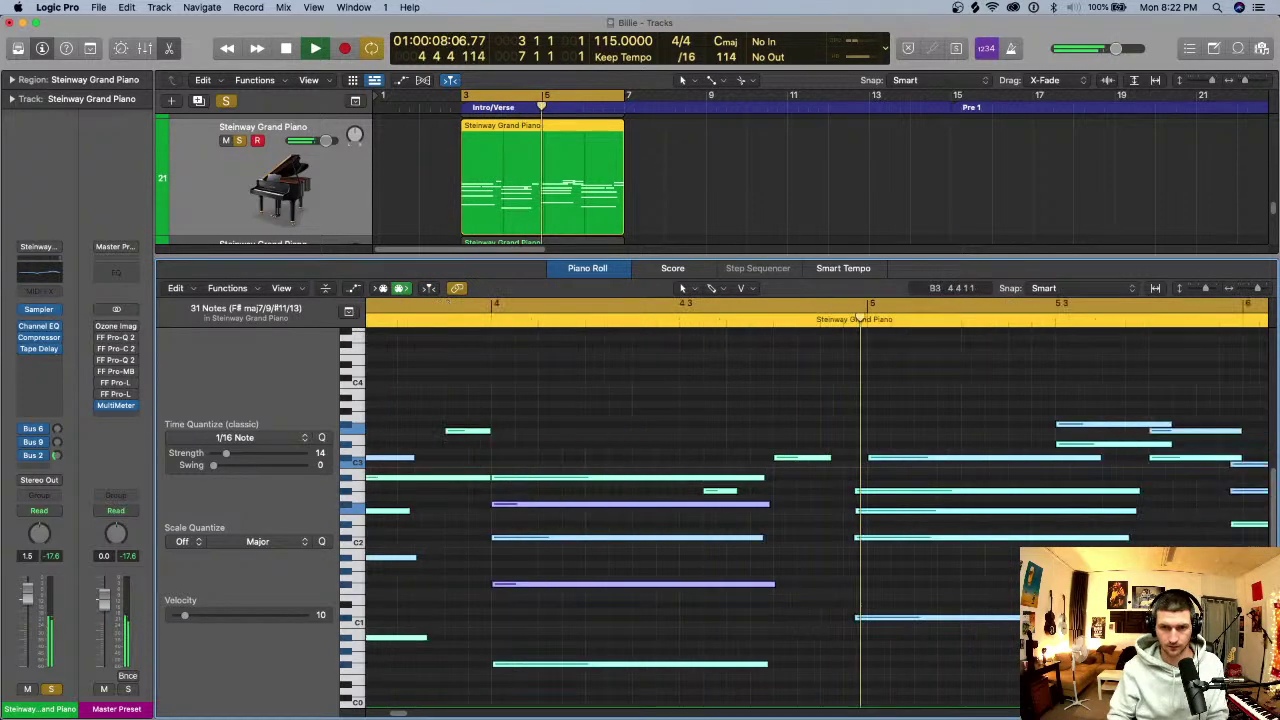
{"action": "scroll", "coordinate": [800, 450], "scroll_direction": "right", "scroll_amount": 4}
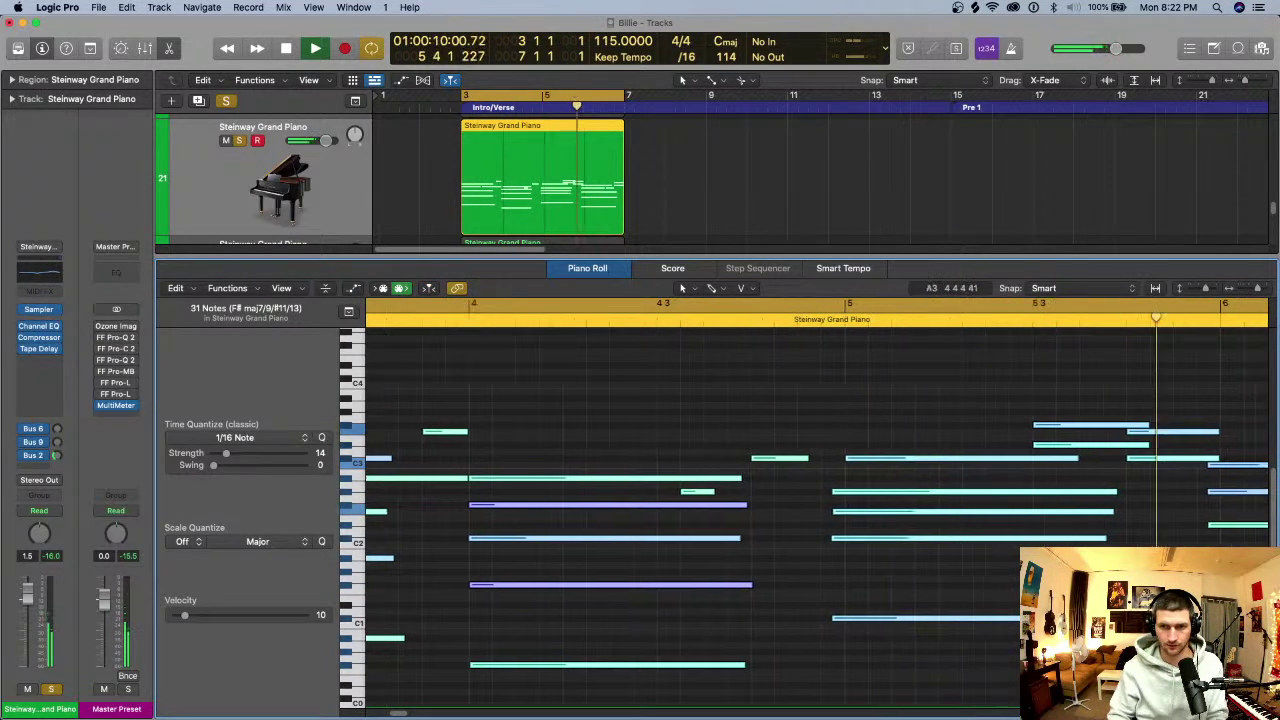
{"action": "key", "text": "super+Left"}
{"action": "key", "text": "super+Left"}
{"action": "key", "text": "super+Left"}
{"action": "key", "text": "super+Left"}
{"action": "key", "text": "super+Left"}
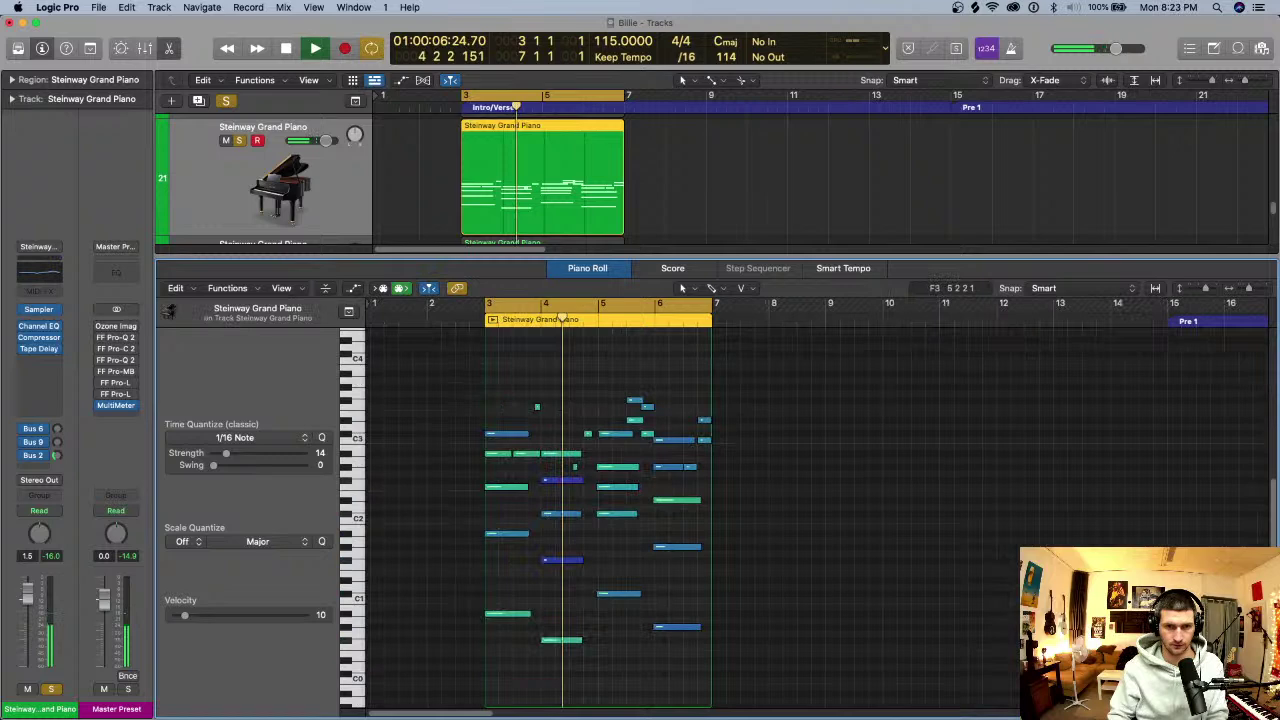
{"action": "key", "text": "super+Right"}
{"action": "key", "text": "super+Right"}
{"action": "key", "text": "super+Right"}
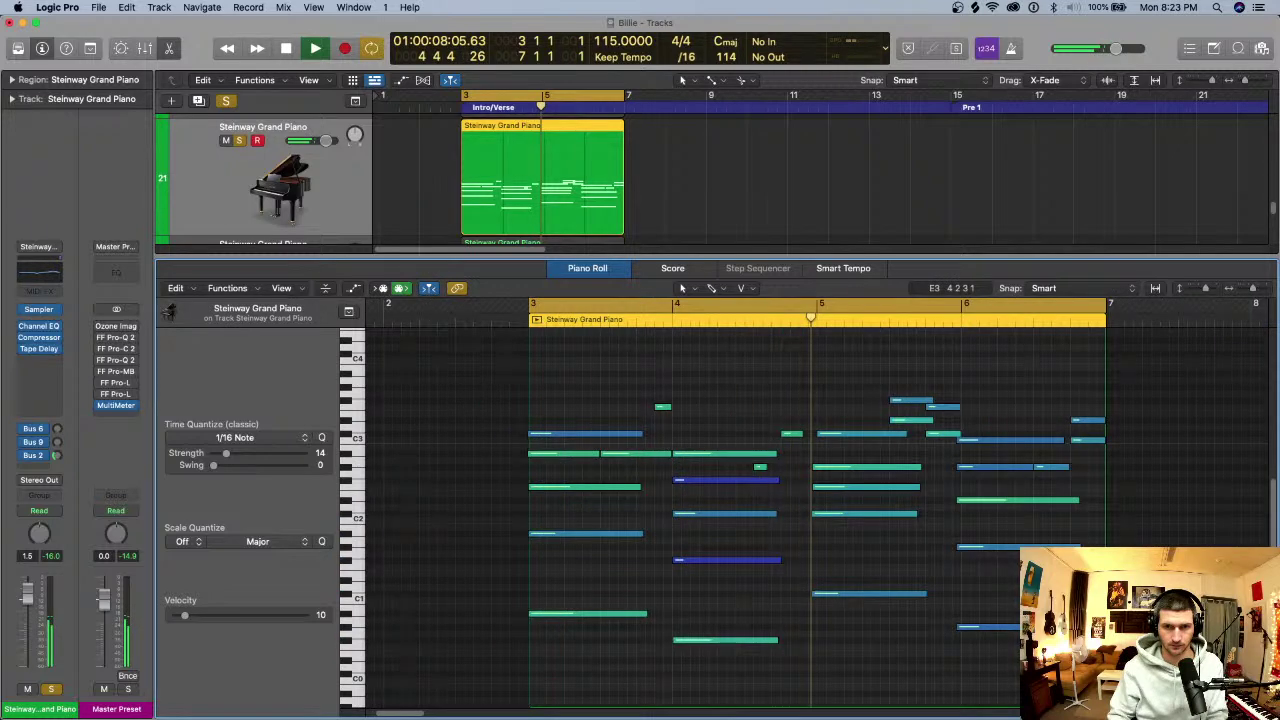
{"action": "key", "text": "space"}
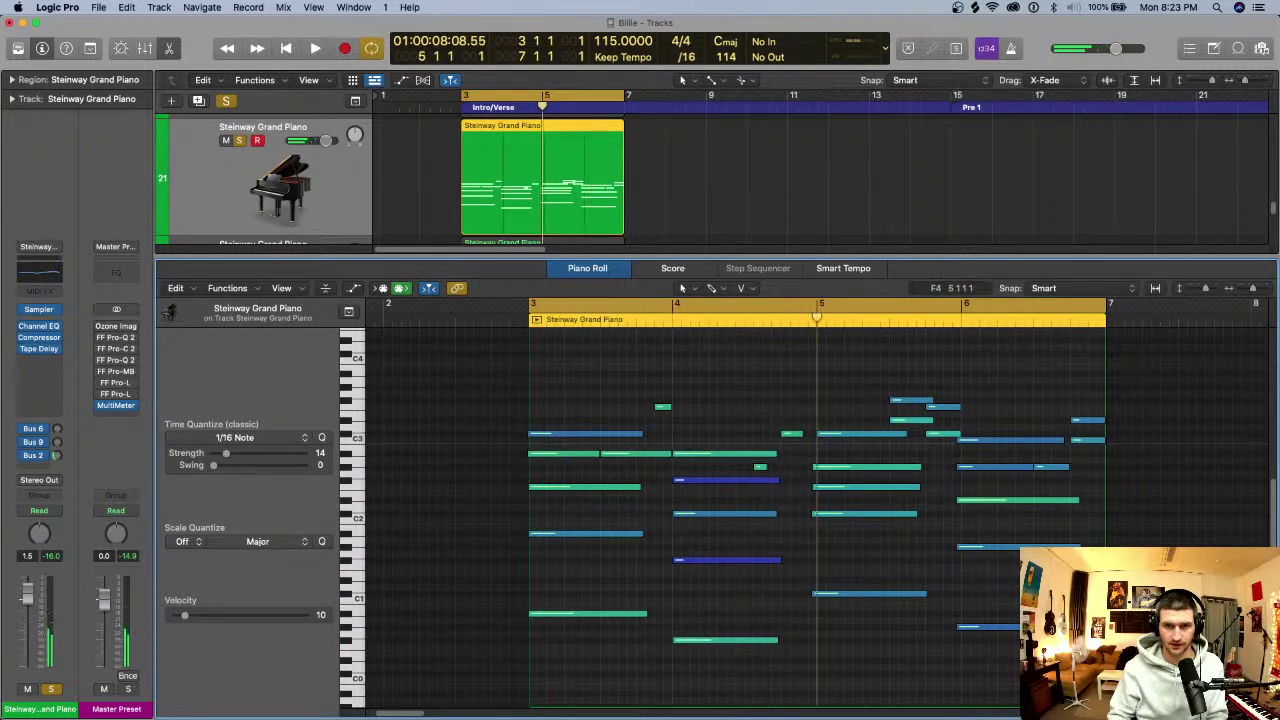
- Select the four lower notes of the bar 5 opening chord and move them slightly later, closer to the downbeat
{"action": "left_click", "coordinate": [958, 318]}
{"action": "key", "text": "comma"}
{"action": "key", "text": "super+Right"}
{"action": "key", "text": "super+Right"}
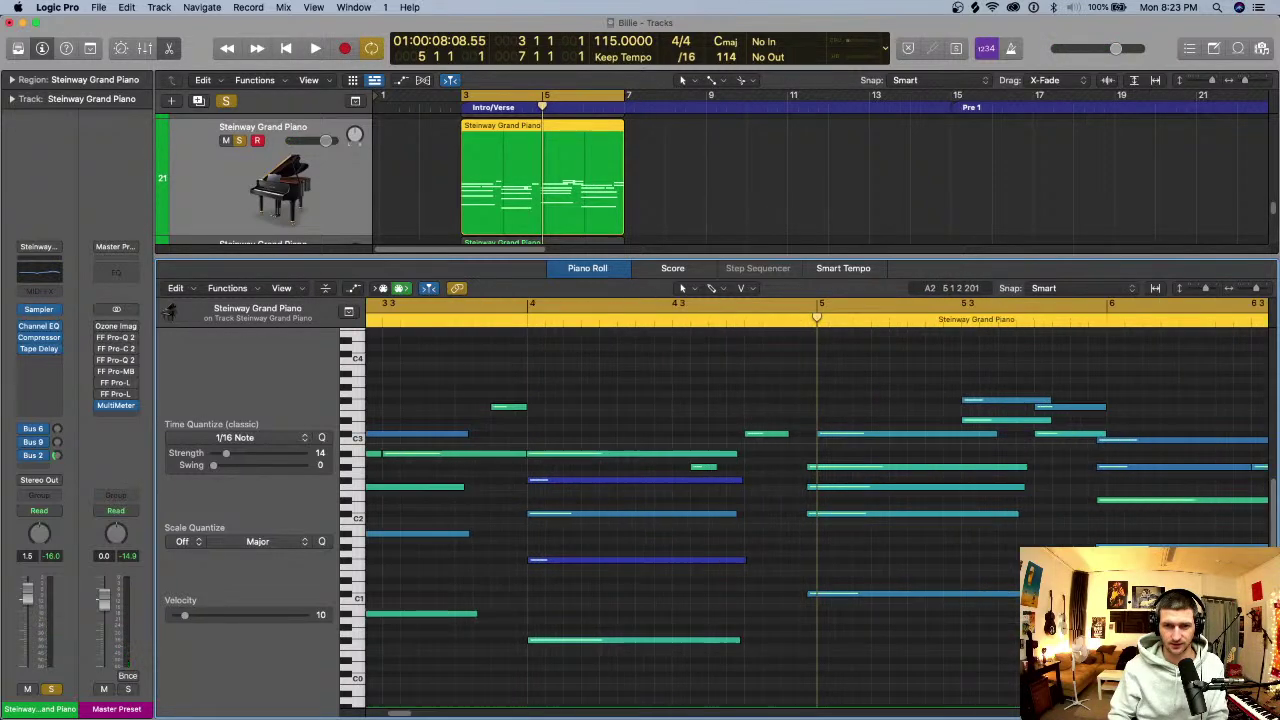
{"action": "left_click", "coordinate": [832, 594]}
{"action": "left_click_drag", "start_coordinate": [853, 452], "coordinate": [862, 632]}
{"action": "key", "text": "super+Right"}
{"action": "key", "text": "super+Right"}
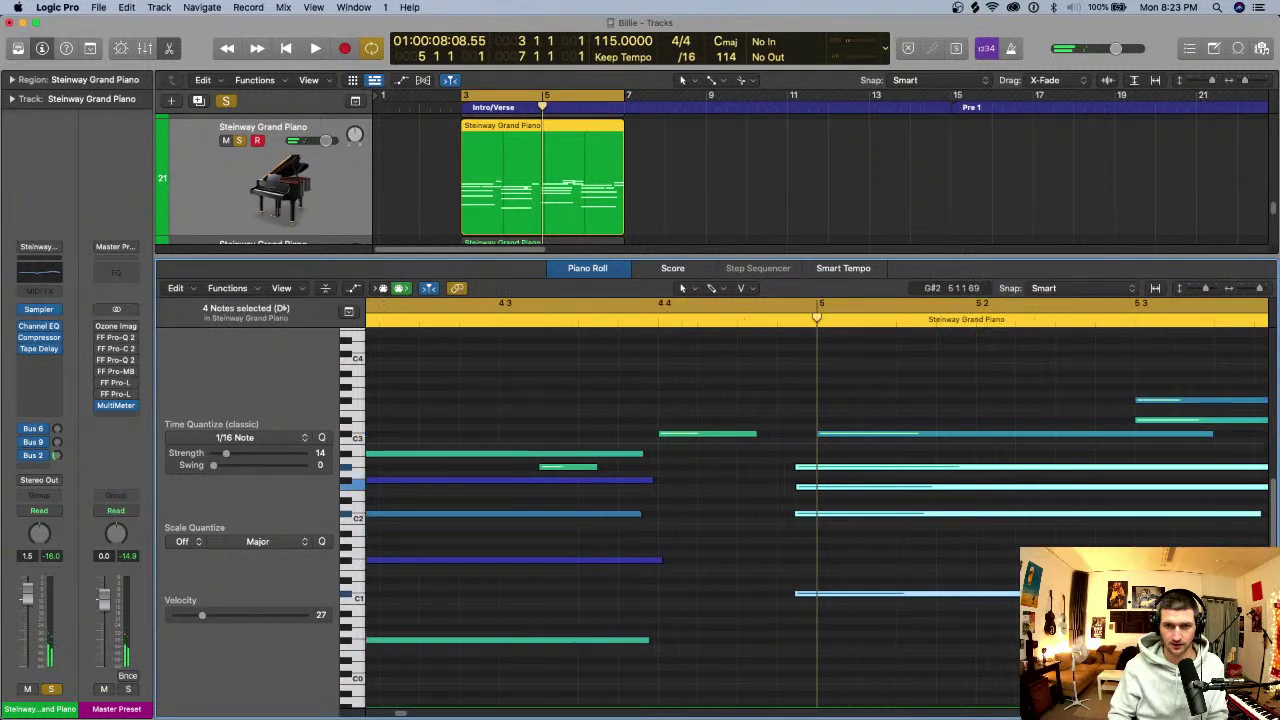
{"action": "mouse_move", "coordinate": [826, 487]}
{"action": "left_mouse_down"}
{"action": "mouse_move", "coordinate": [841, 487]}
{"action": "mouse_move", "coordinate": [837, 467]}
{"action": "left_mouse_up"}
{"action": "left_click", "coordinate": [832, 453]}
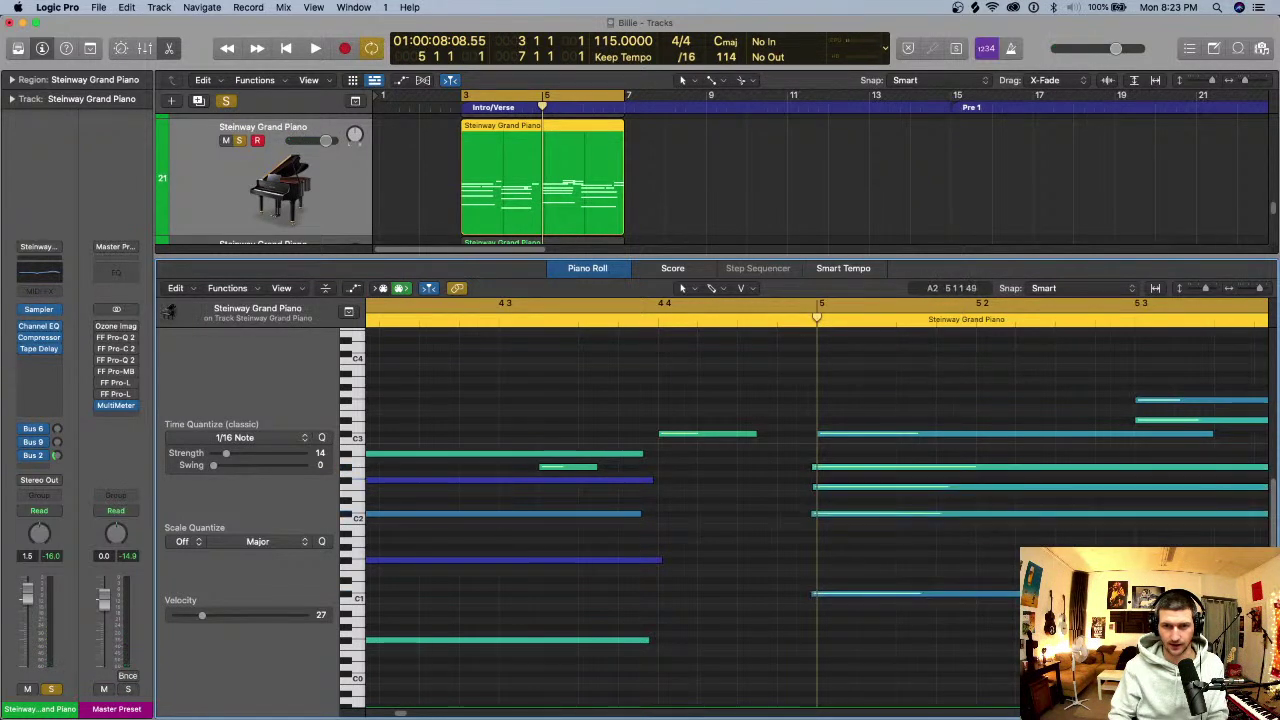
- Fine-tune the bar 5 chord's note starts: nudge F2 and C#2 slightly later and C#3 slightly earlier to 4 4 4 230
{"action": "key", "text": "super+Right"}
{"action": "key", "text": "super+Right"}
{"action": "key", "text": "super+Right"}
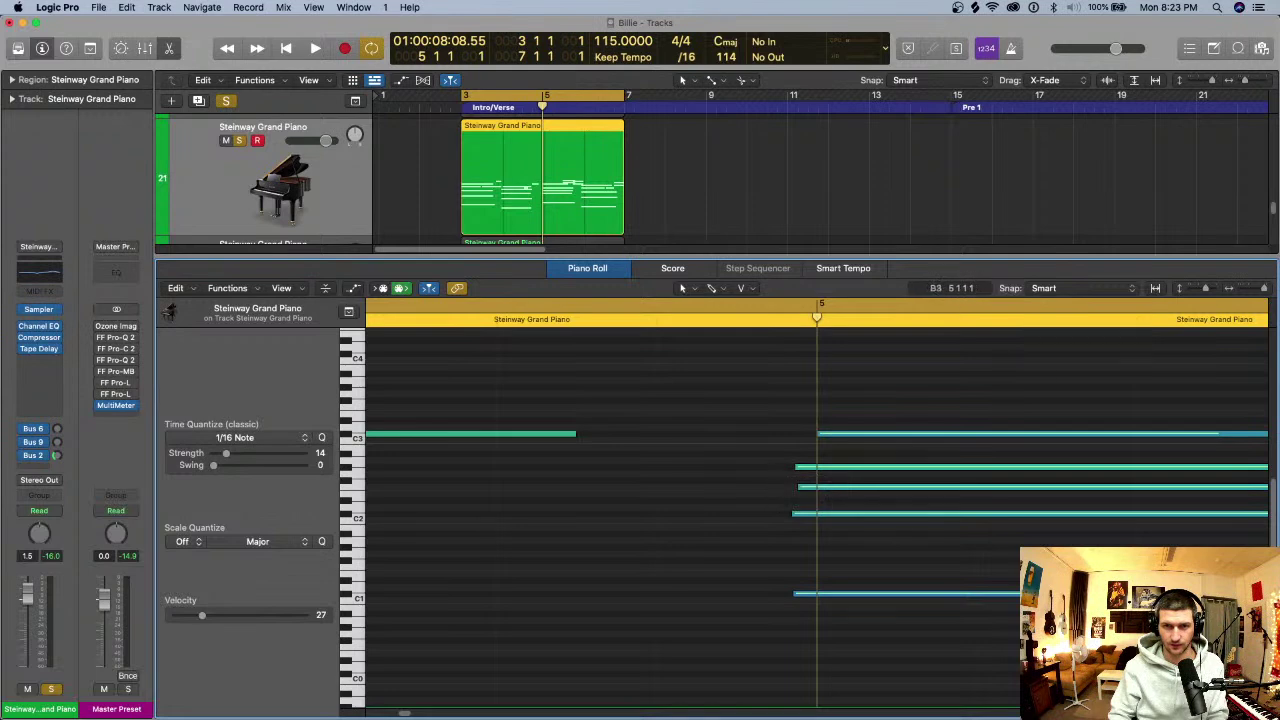
{"action": "left_click_drag", "start_coordinate": [817, 488], "coordinate": [824, 488]}
{"action": "left_click_drag", "start_coordinate": [831, 434], "coordinate": [825, 434]}
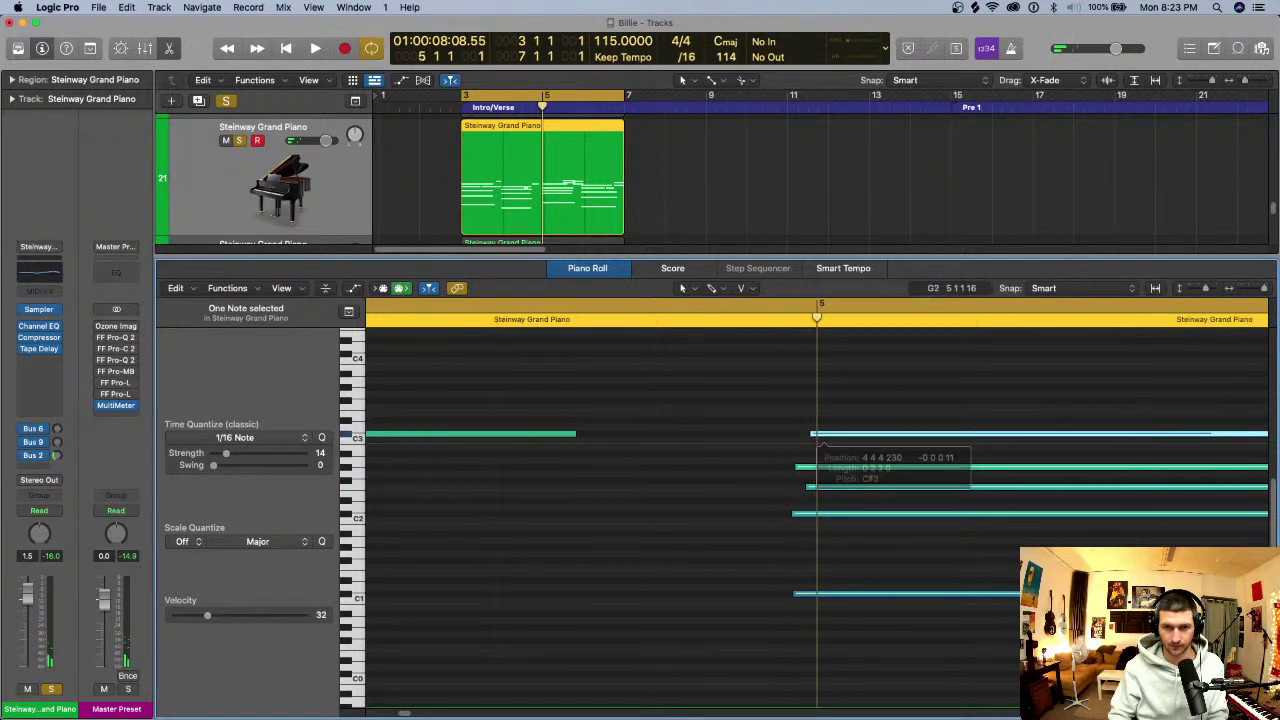
{"action": "left_click_drag", "start_coordinate": [821, 514], "coordinate": [831, 514]}
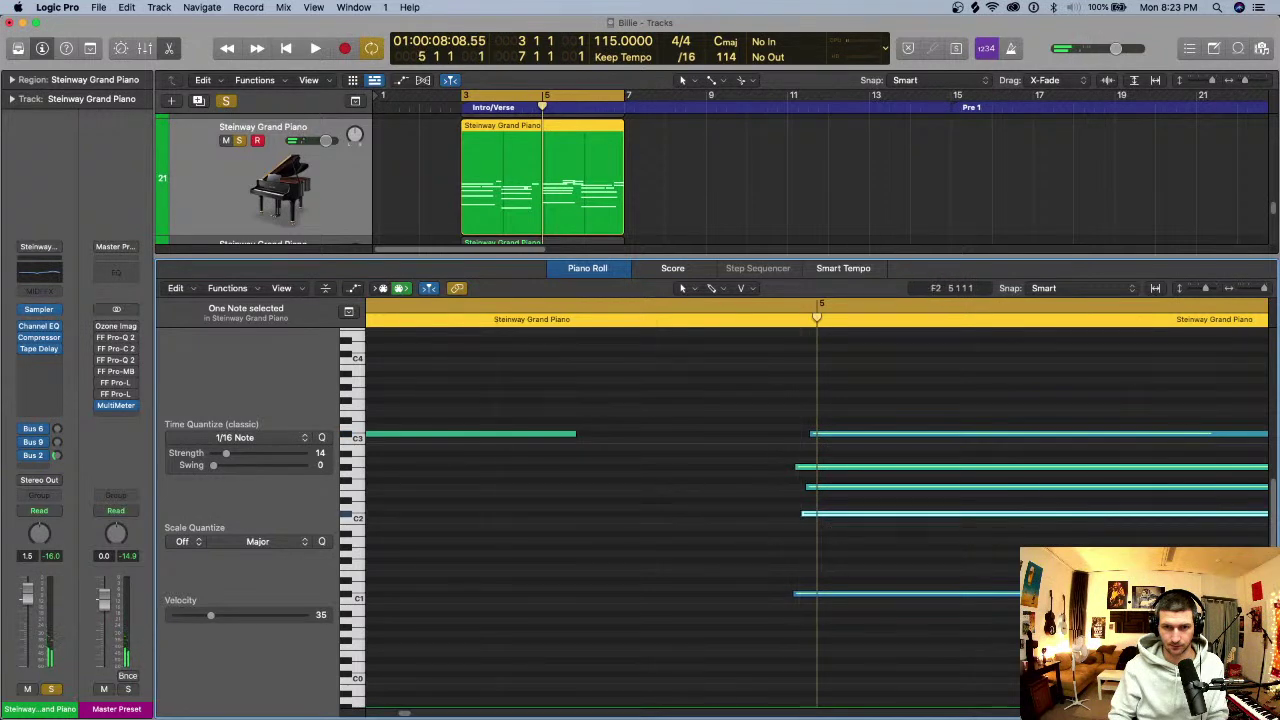
- Play the progression from bar 3 to check the adjusted bar 5 chord and the entry of the bar 6 chord
{"action": "key", "text": "super+Left"}
{"action": "key", "text": "super+Left"}
{"action": "key", "text": "super+Left"}
{"action": "key", "text": "super+Left"}
{"action": "key", "text": "super+Left"}
{"action": "key", "text": "super+Left"}
{"action": "key", "text": "super+Left"}
{"action": "key", "text": "super+Left"}
{"action": "key", "text": "space"}
{"action": "key", "text": "super+Right"}
{"action": "key", "text": "super+Right"}
{"action": "key", "text": "super+Right"}
{"action": "key", "text": "super+Right"}
{"action": "key", "text": "super+Right"}
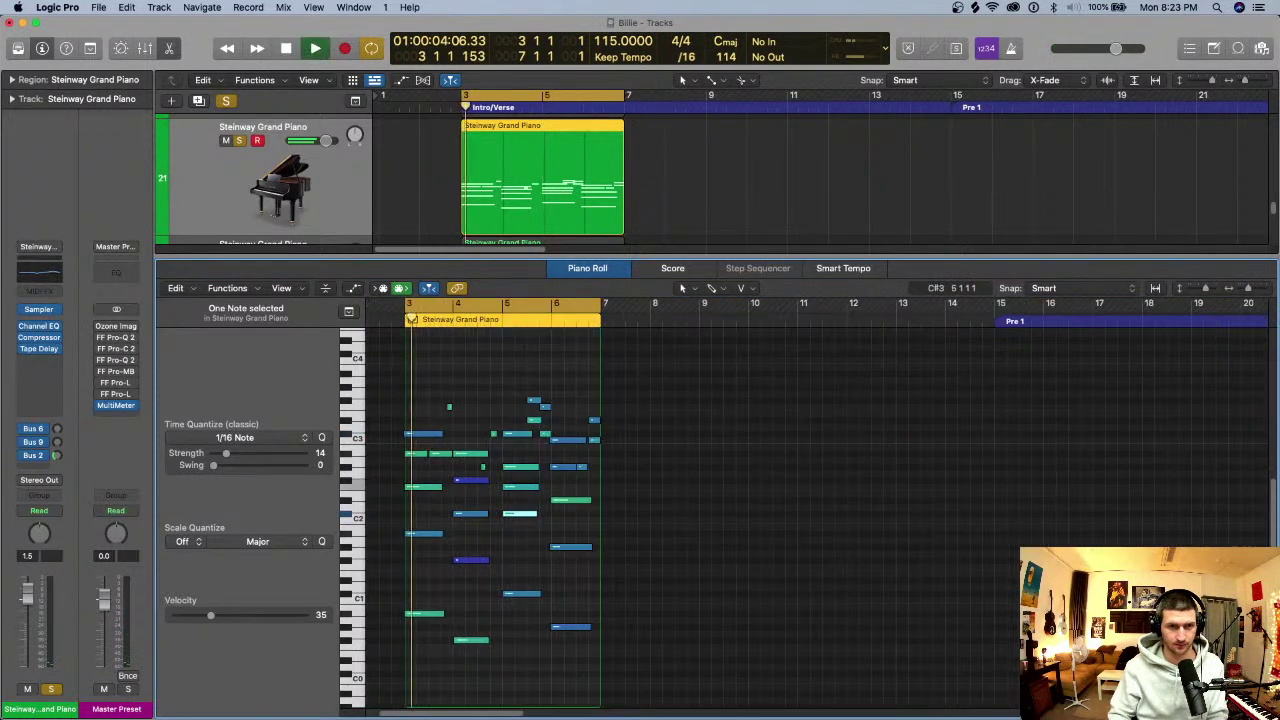
{"action": "key", "text": "super+Left"}
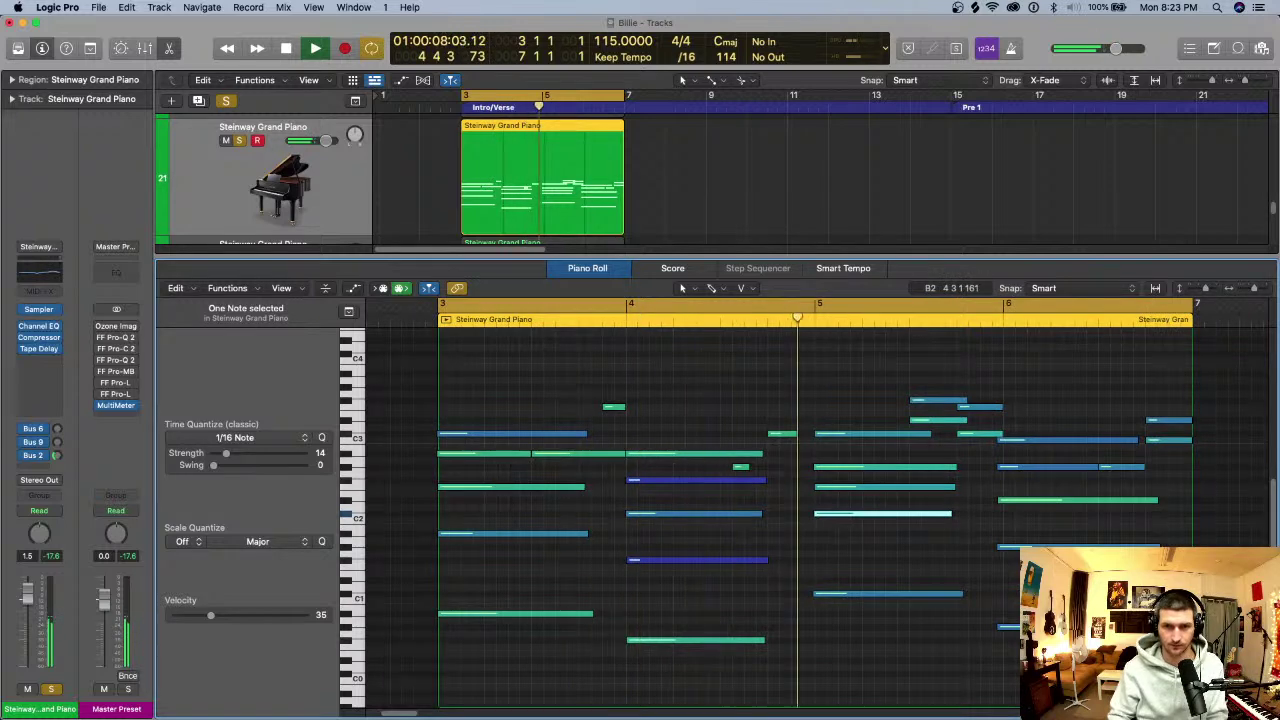
{"action": "scroll", "coordinate": [913, 432], "scroll_direction": "right", "scroll_amount": 5}
{"action": "key", "text": "super+Right"}
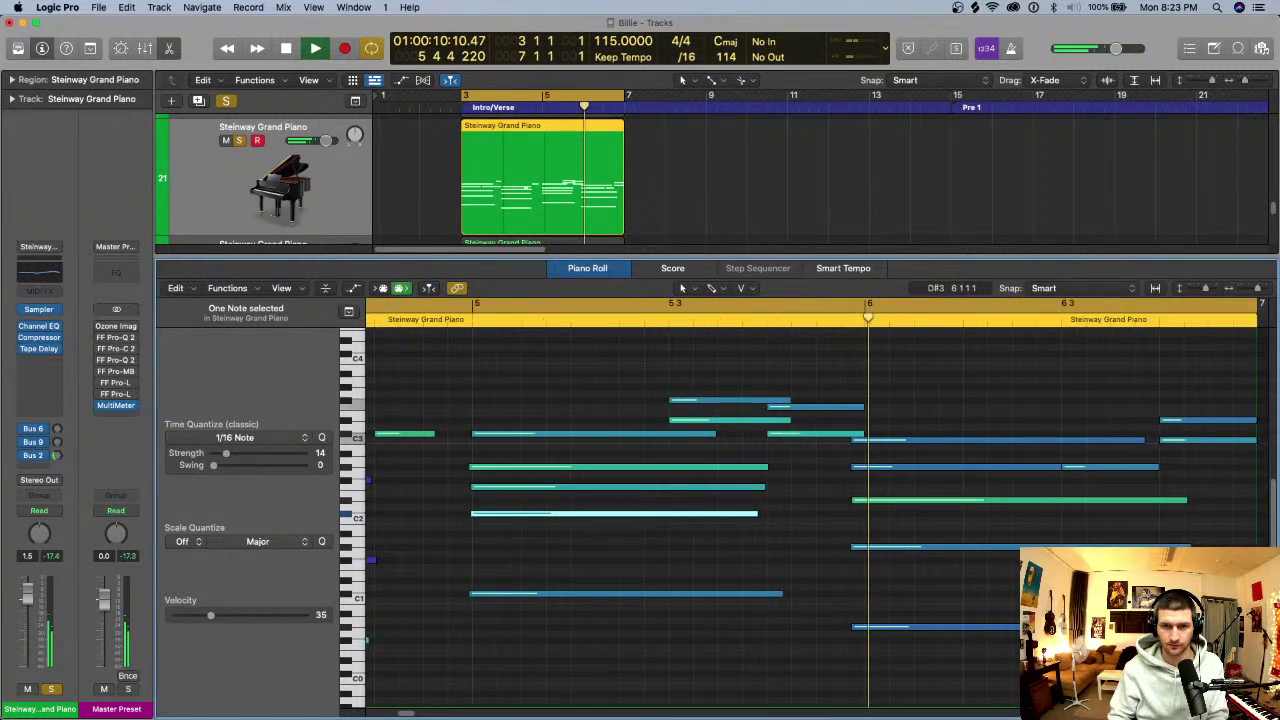
{"action": "key", "text": "space"}
- Loop bar 6, select the five notes of its opening chord and move them slightly later onto the downbeat
{"action": "left_click_drag", "start_coordinate": [843, 303], "coordinate": [1233, 303]}
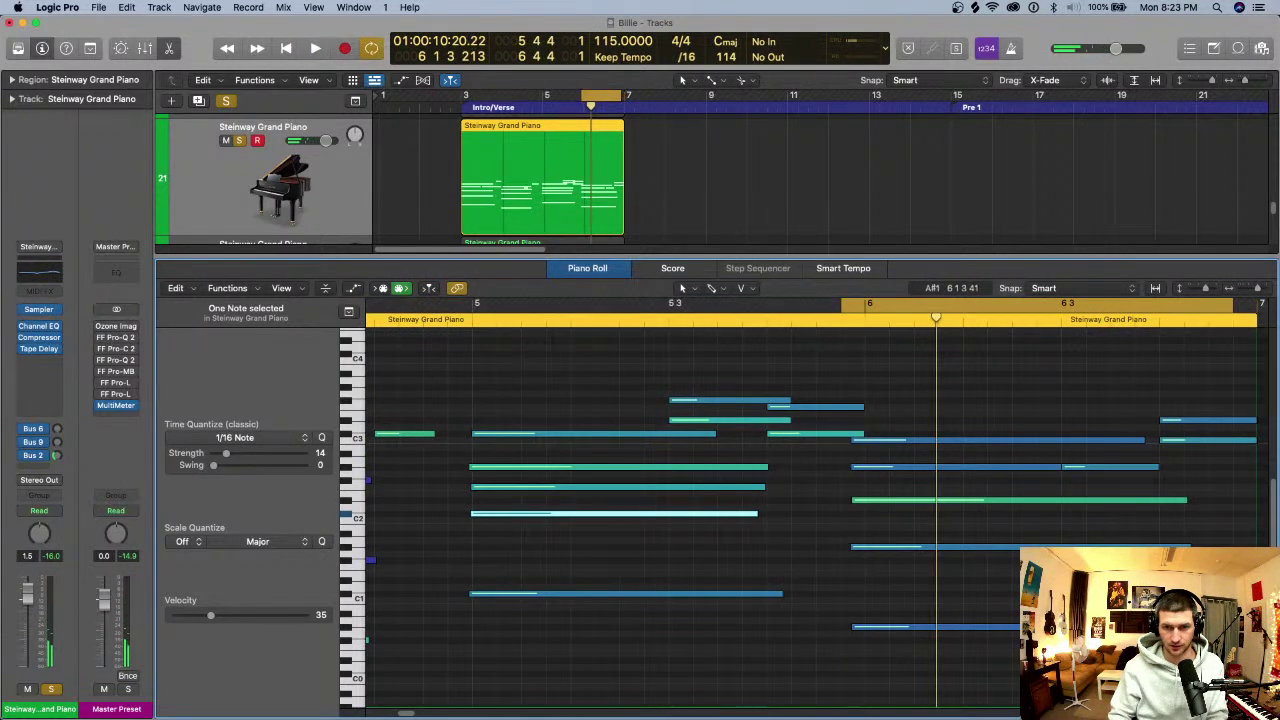
{"action": "scroll", "coordinate": [818, 671], "scroll_direction": "up", "scroll_amount": 5}
{"action": "left_click_drag", "start_coordinate": [818, 671], "coordinate": [821, 441]}
{"action": "key", "text": "space"}
{"action": "scroll", "coordinate": [673, 400], "scroll_direction": "down", "scroll_amount": 5}
{"action": "key", "text": "space"}
{"action": "key", "text": "space"}
{"action": "key", "text": "space"}
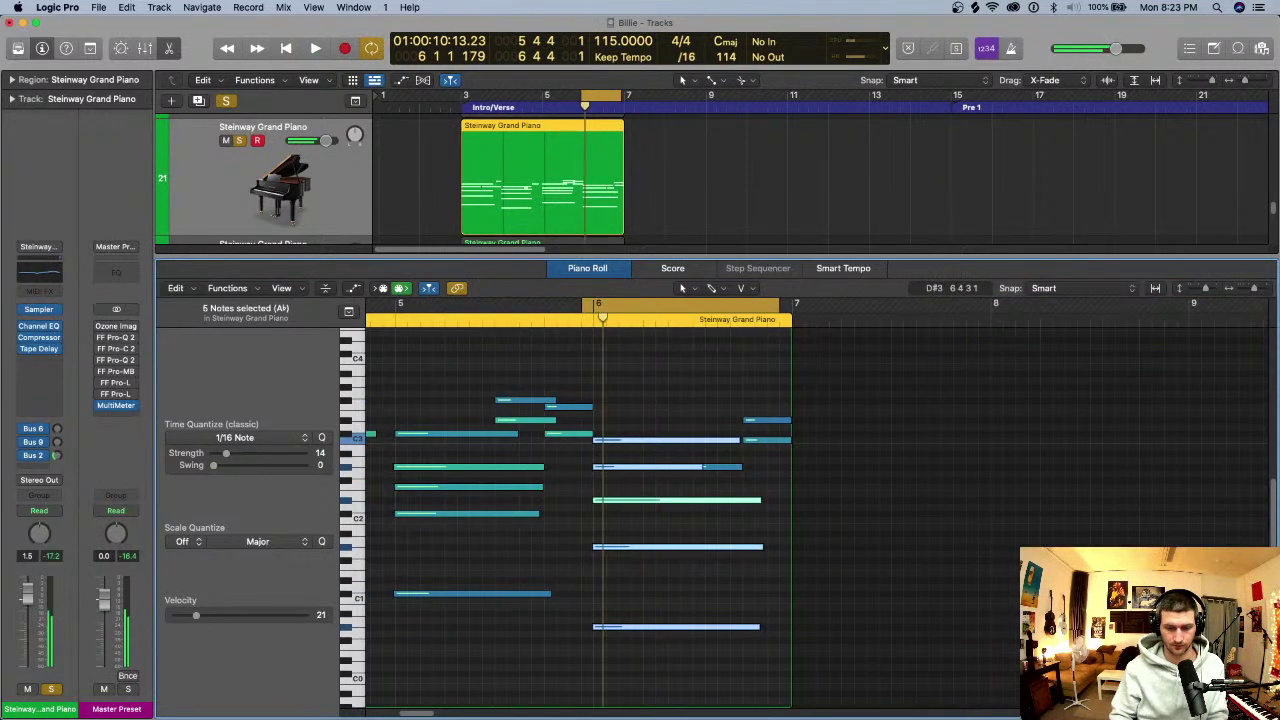
- Turn on the metronome and play bar 6 against the click
{"action": "key", "text": "space"}
{"action": "key", "text": "super+Right"}
{"action": "key", "text": "super+Left"}
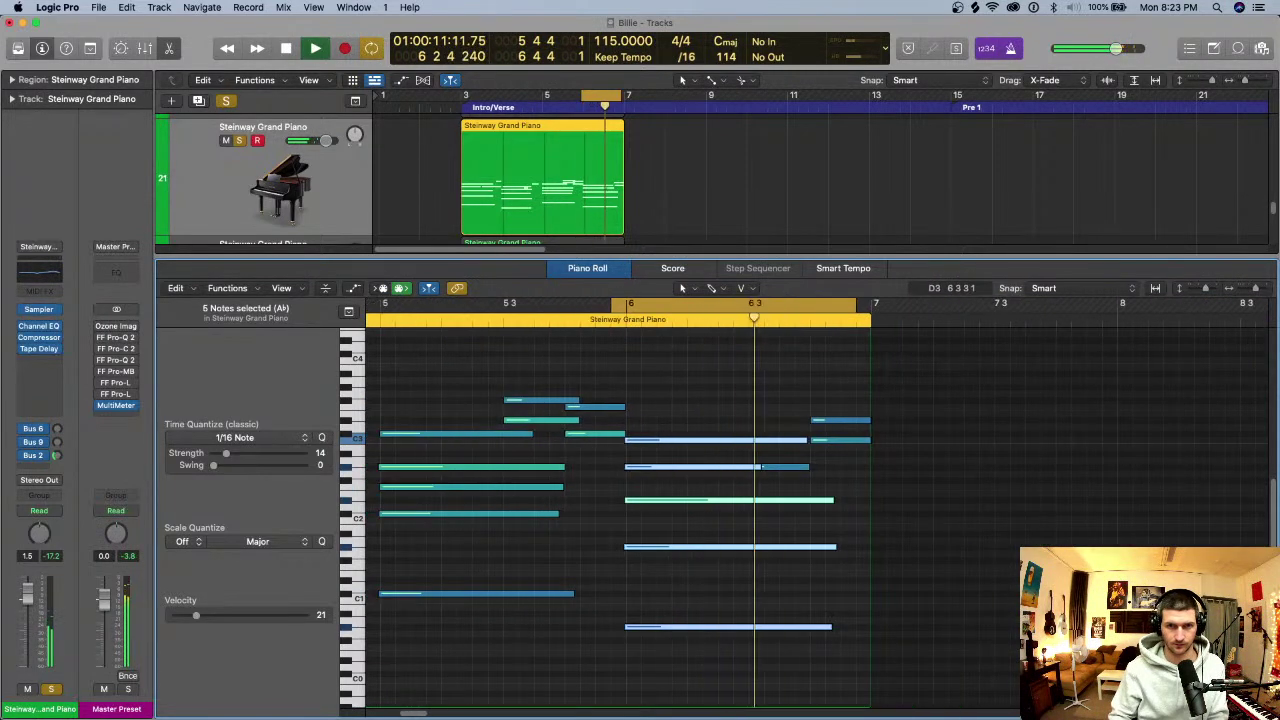
{"action": "key", "text": "space"}
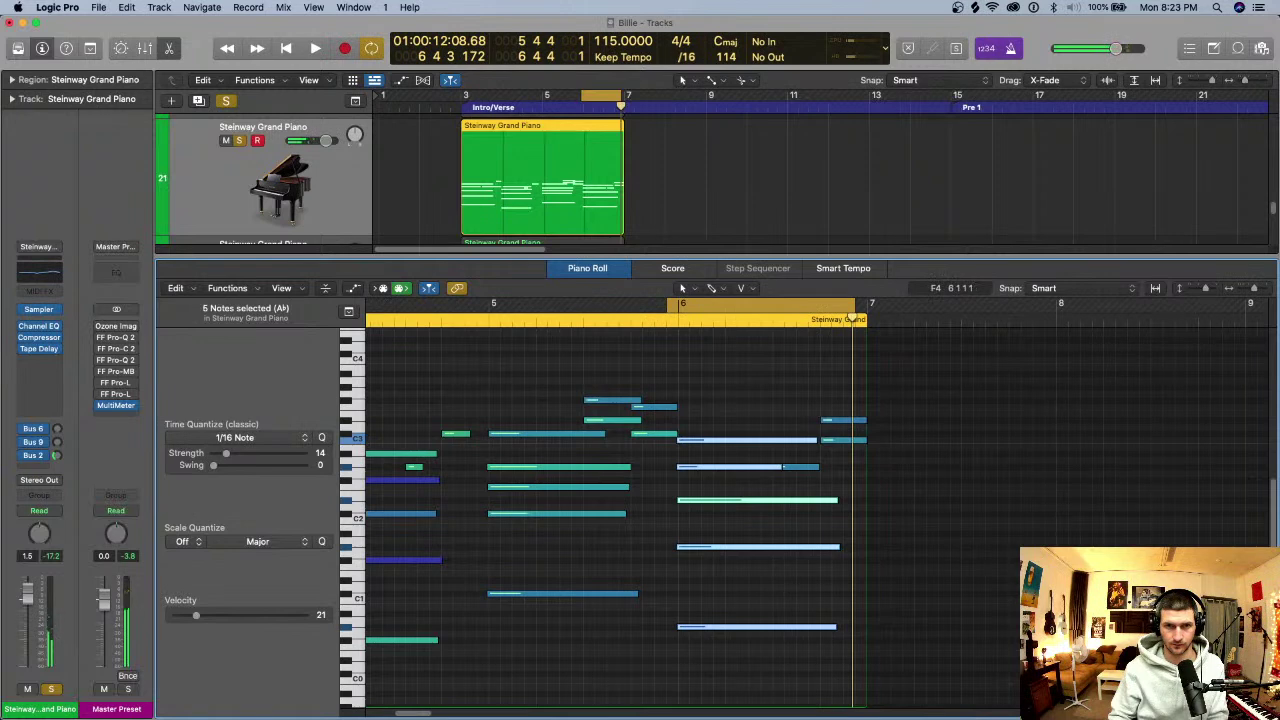
- Set the loop back to bars 3 through 6 and play bars 3 and 4 against the metronome
{"action": "key", "text": "super+Left"}
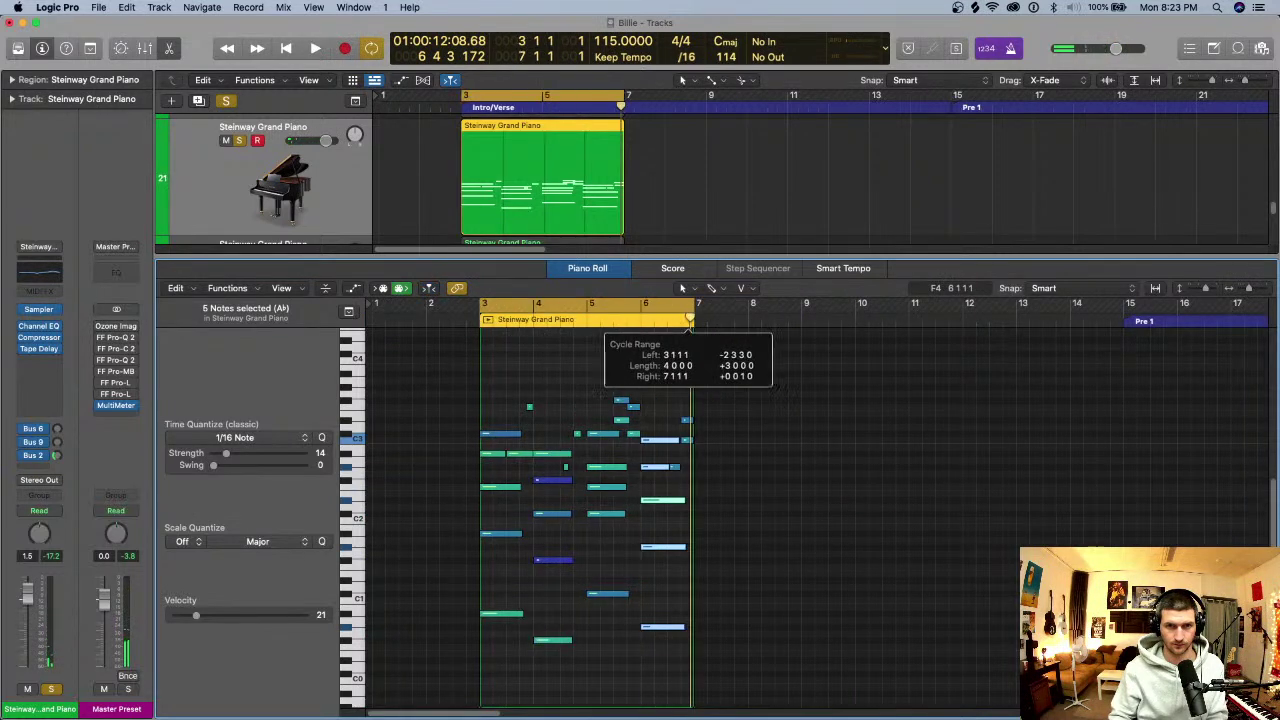
{"action": "key", "text": "space"}
{"action": "key", "text": "super+Right"}
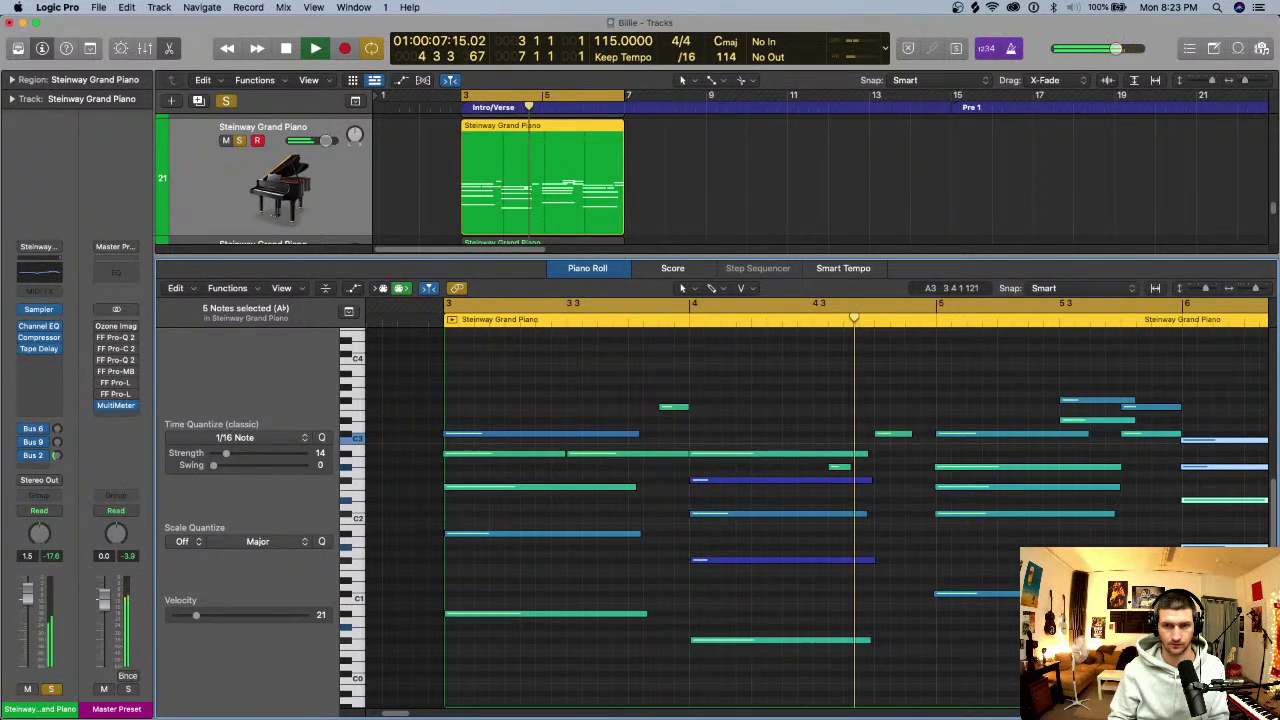
{"action": "key", "text": "space"}
{"action": "key", "text": "space"}
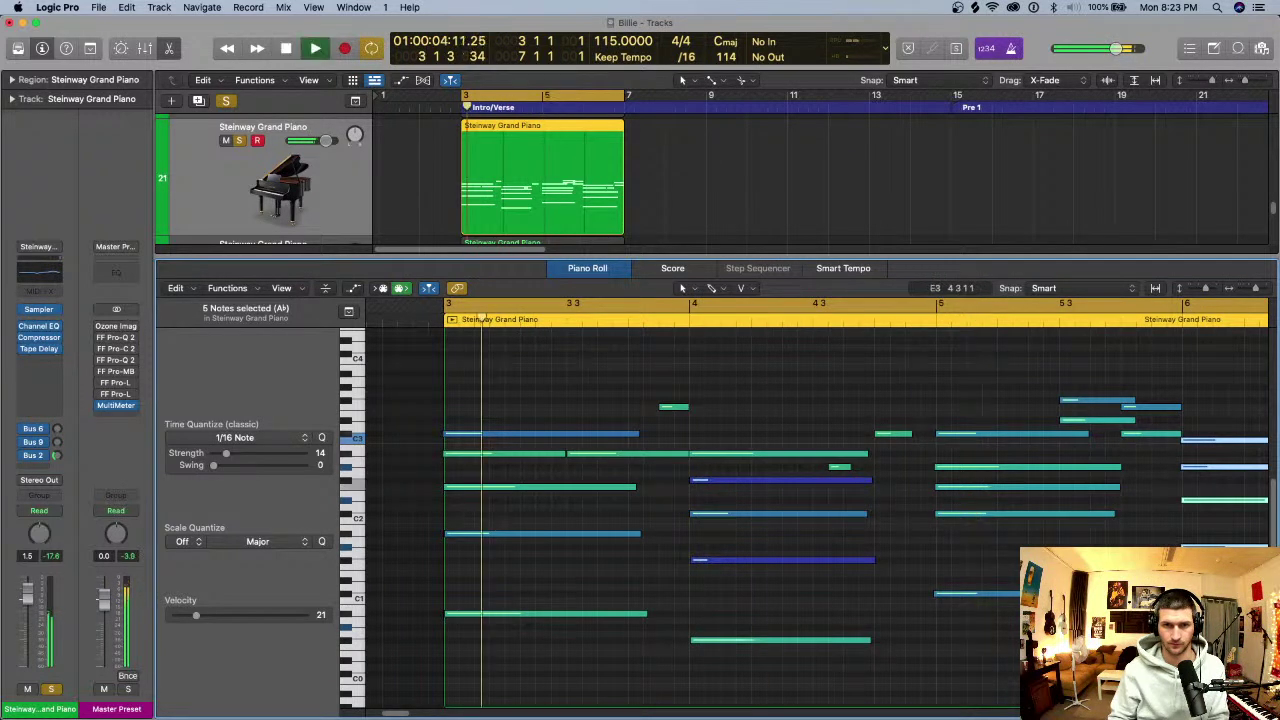
{"action": "key", "text": "super+Right"}
{"action": "scroll", "coordinate": [852, 420], "scroll_direction": "right", "scroll_amount": 5}
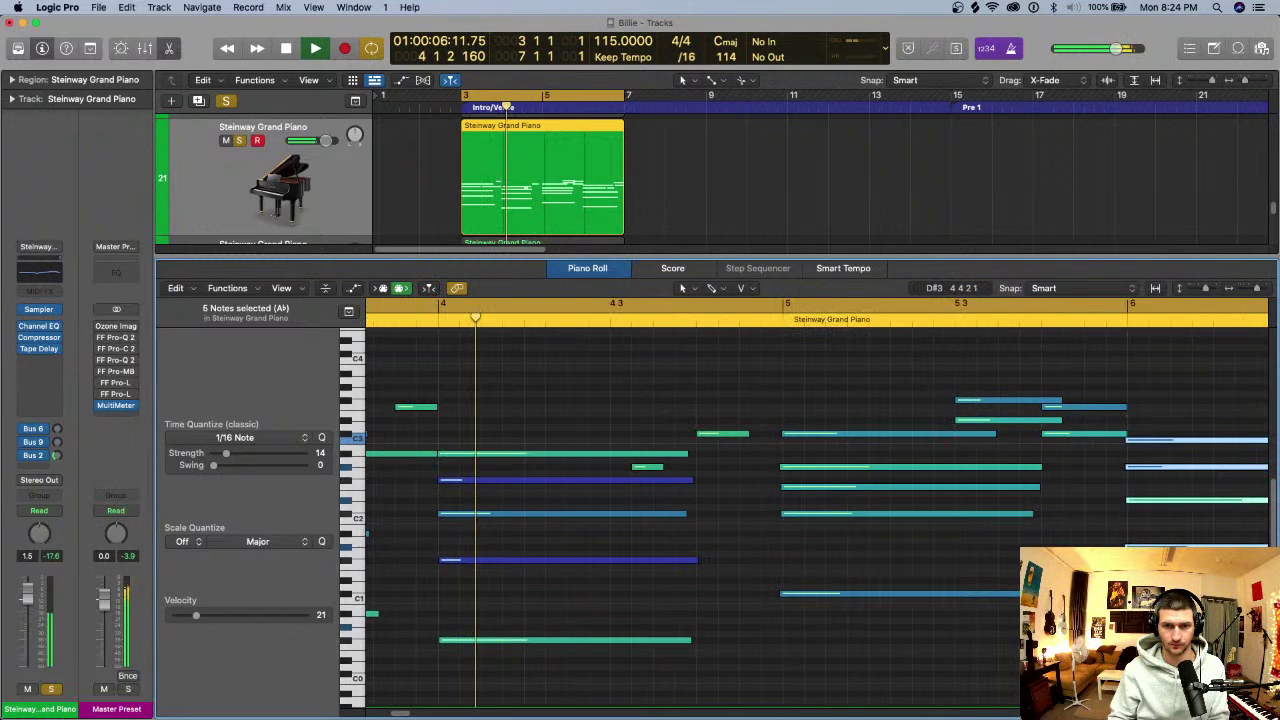
- Move the short G#2 note in the second half of bar 4 slightly later and play the passage again
{"action": "key", "text": "space"}
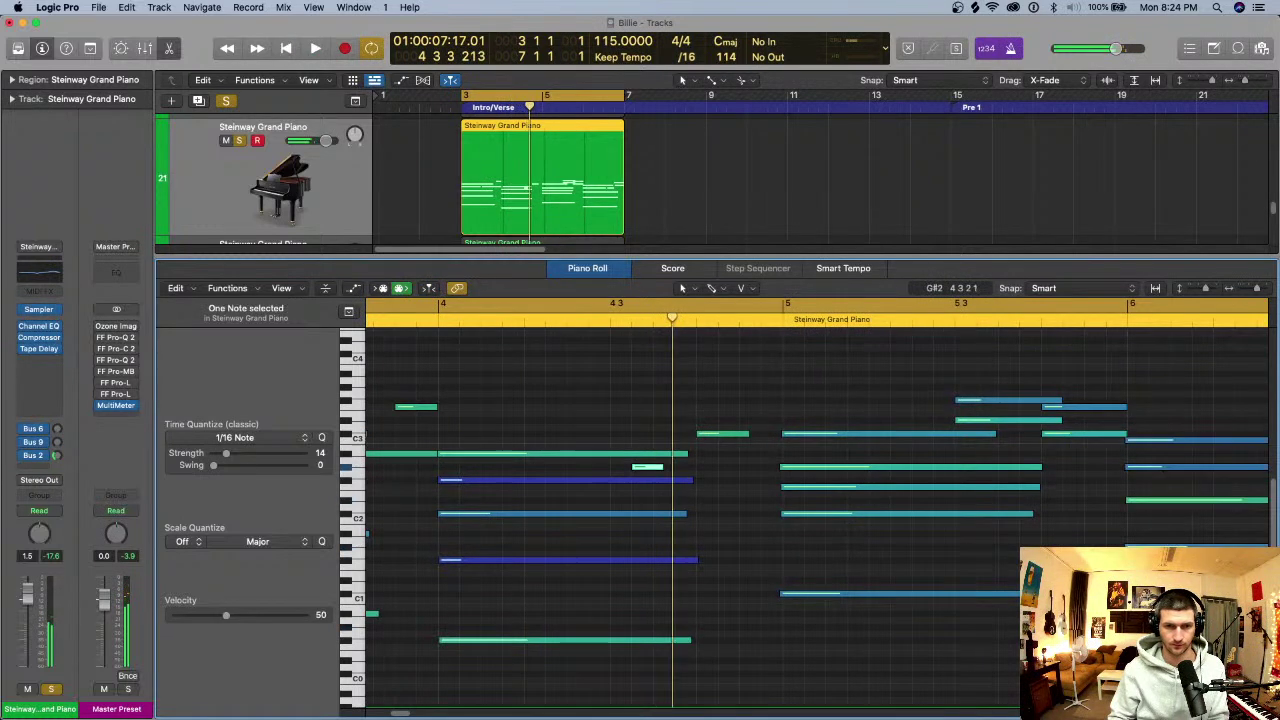
{"action": "left_click_drag", "start_coordinate": [646, 467], "coordinate": [662, 467]}
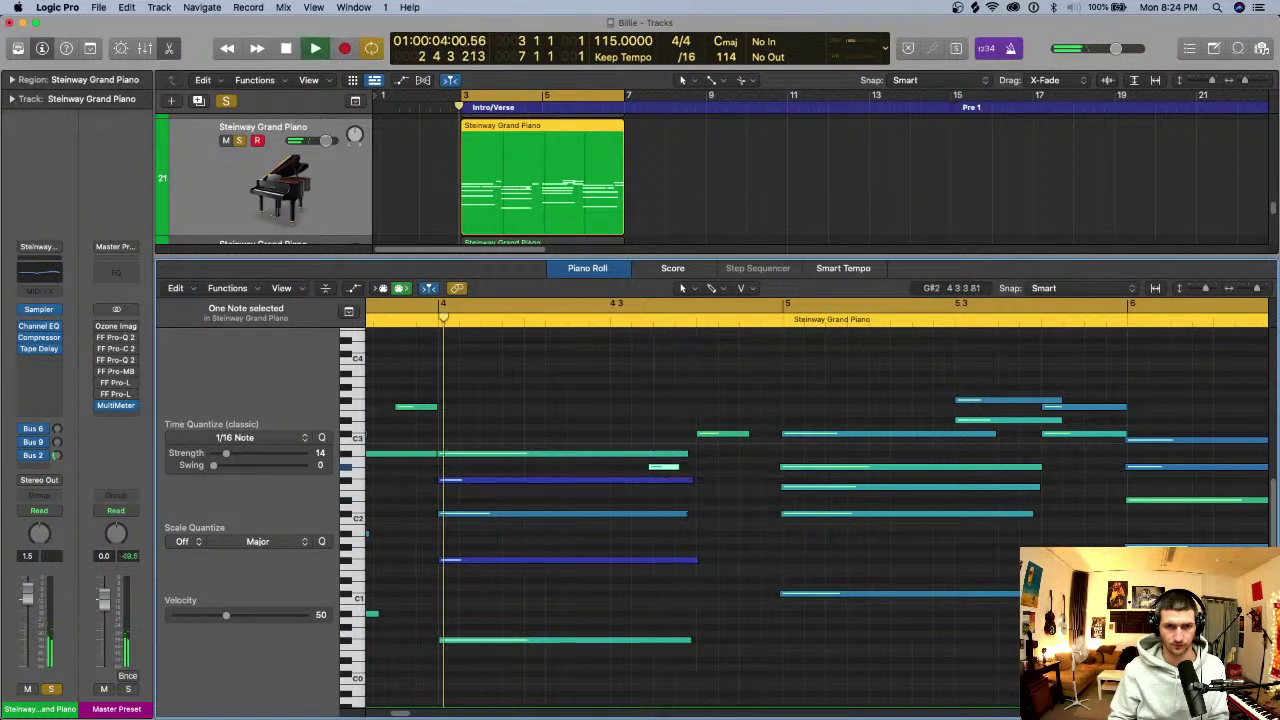
{"action": "key", "text": "space"}
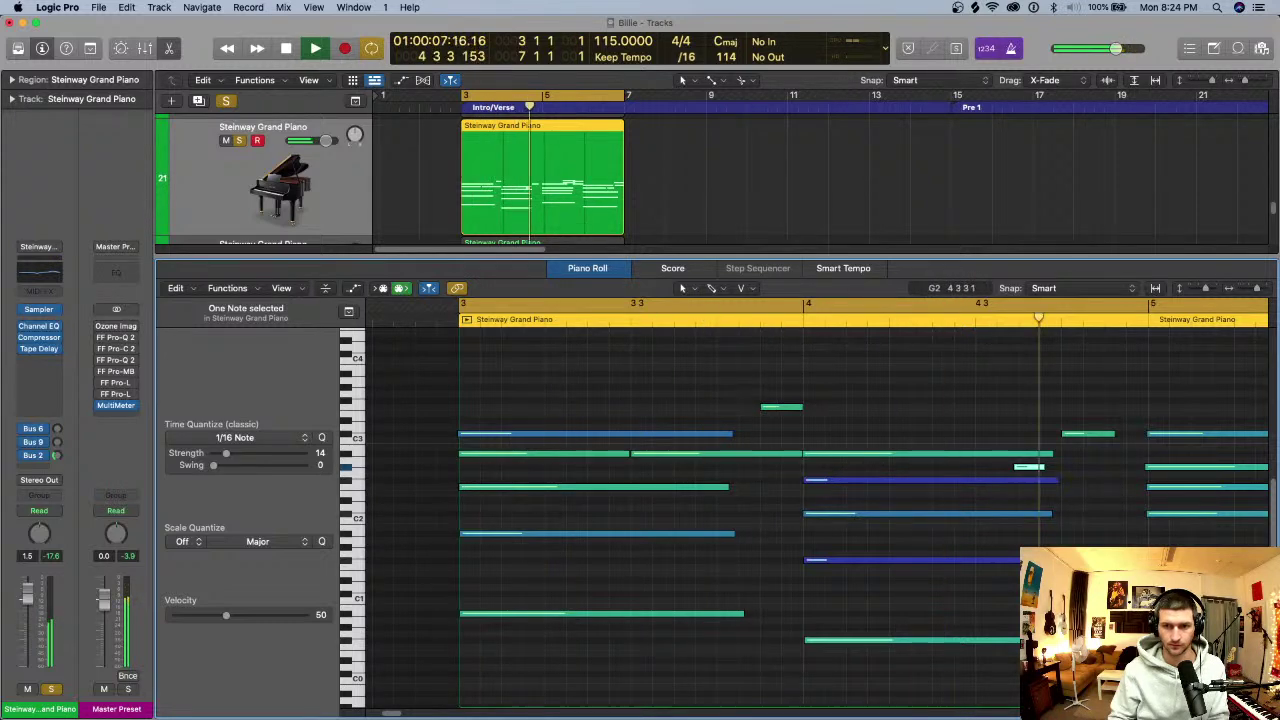
{"action": "key", "text": "space"}
- Fine-tune the starts of the opening chord notes in bars 4 and 3, including F2 and A#2 in bar 3
{"action": "left_click_drag", "start_coordinate": [849, 611], "coordinate": [818, 480]}
{"action": "left_click_drag", "start_coordinate": [818, 480], "coordinate": [811, 481]}
{"action": "left_click_drag", "start_coordinate": [534, 648], "coordinate": [507, 392]}
{"action": "left_click", "coordinate": [507, 473]}
{"action": "left_click_drag", "start_coordinate": [503, 527], "coordinate": [499, 457]}
{"action": "scroll", "coordinate": [502, 458], "scroll_direction": "up", "scroll_amount": 5}
{"action": "scroll", "coordinate": [536, 460], "scroll_direction": "left", "scroll_amount": 5}
{"action": "scroll", "coordinate": [538, 459], "scroll_direction": "left", "scroll_amount": 10}
{"action": "scroll", "coordinate": [660, 454], "scroll_direction": "right", "scroll_amount": 5}
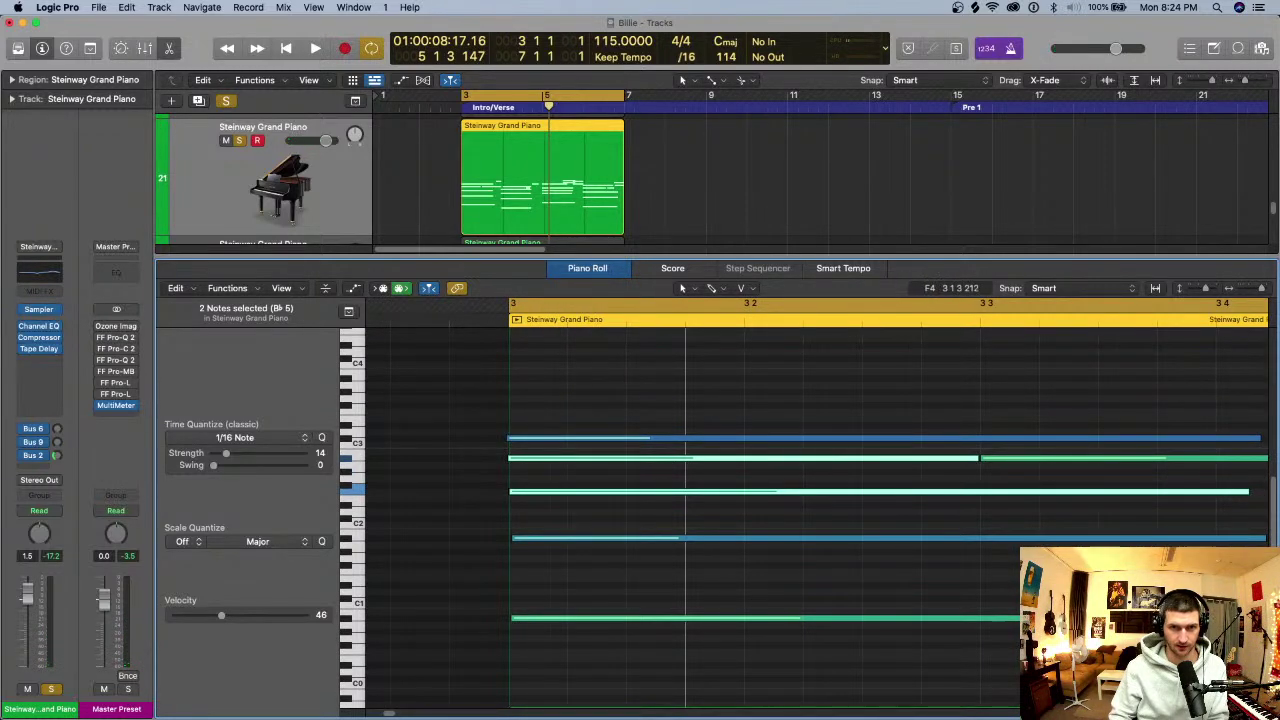
- Play the progression from bar 3, and set the loop around the transition from the second half of bar 5 into bar 6
{"action": "key", "text": "super+Left"}
{"action": "key", "text": "super+Left"}
{"action": "key", "text": "super+Left"}
{"action": "key", "text": "space"}
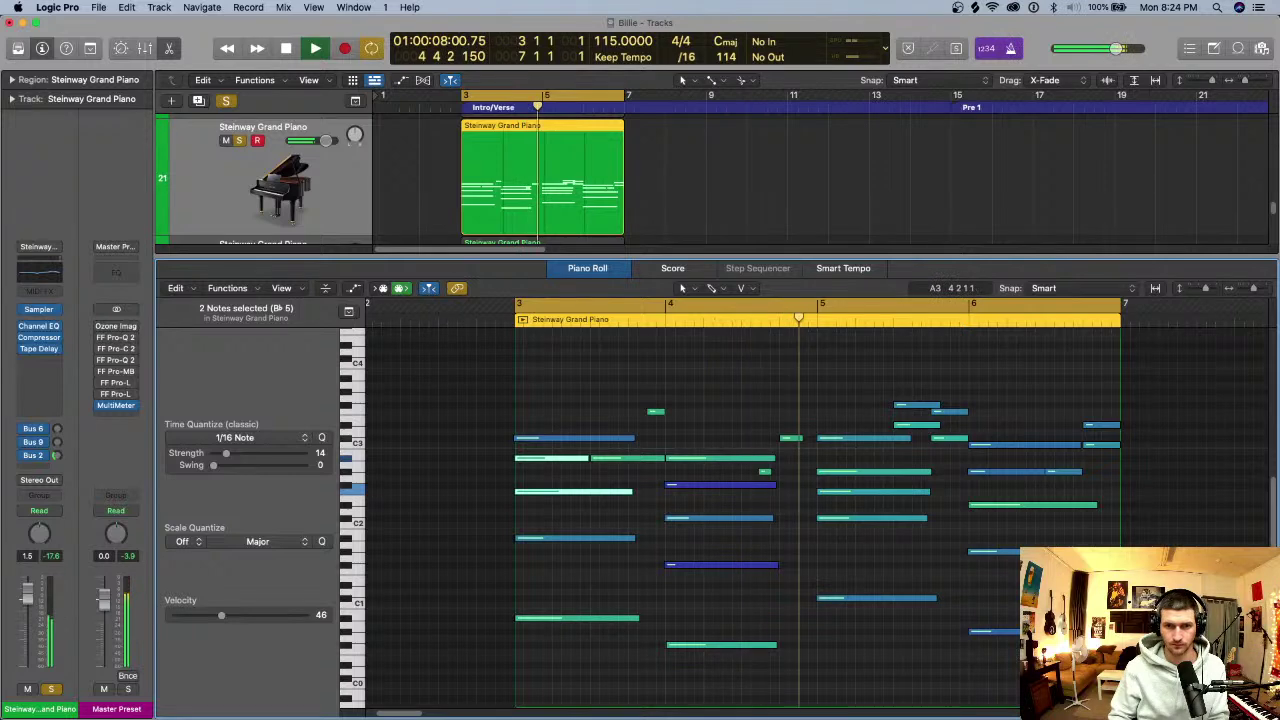
{"action": "scroll", "coordinate": [738, 390], "scroll_direction": "up", "scroll_amount": 5}
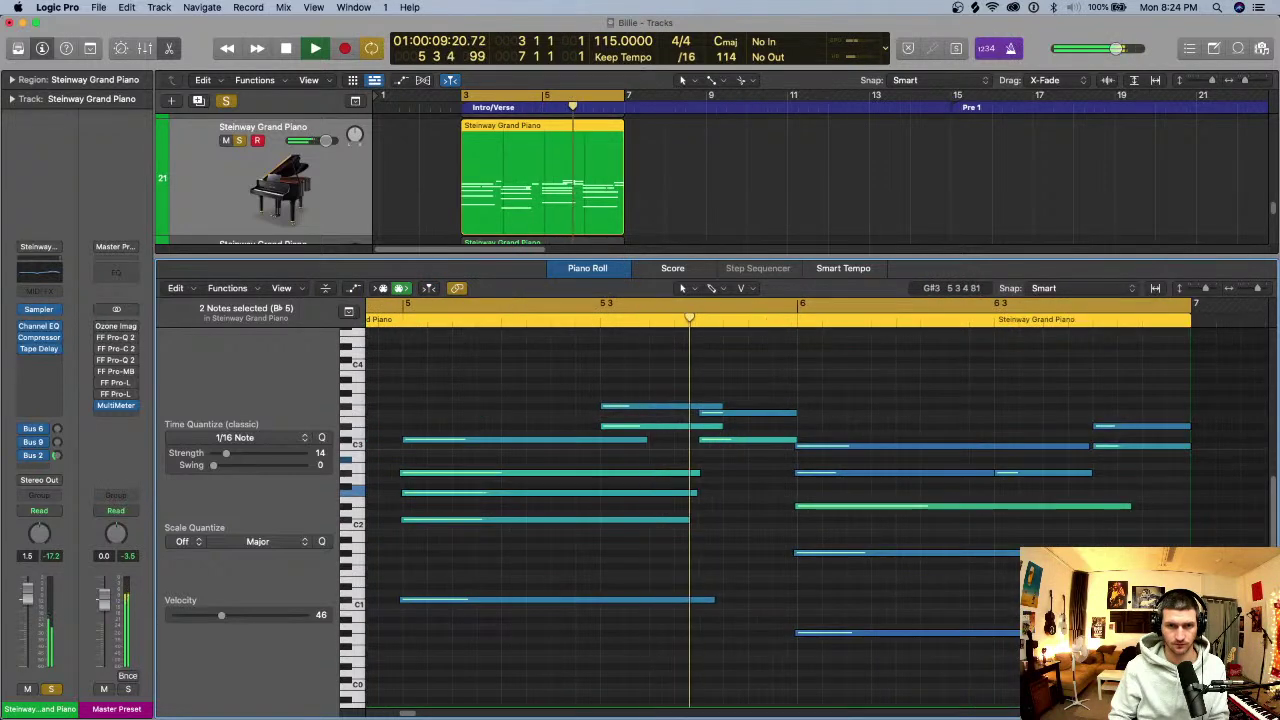
{"action": "key", "text": "space"}
{"action": "left_click_drag", "start_coordinate": [575, 303], "coordinate": [969, 303]}
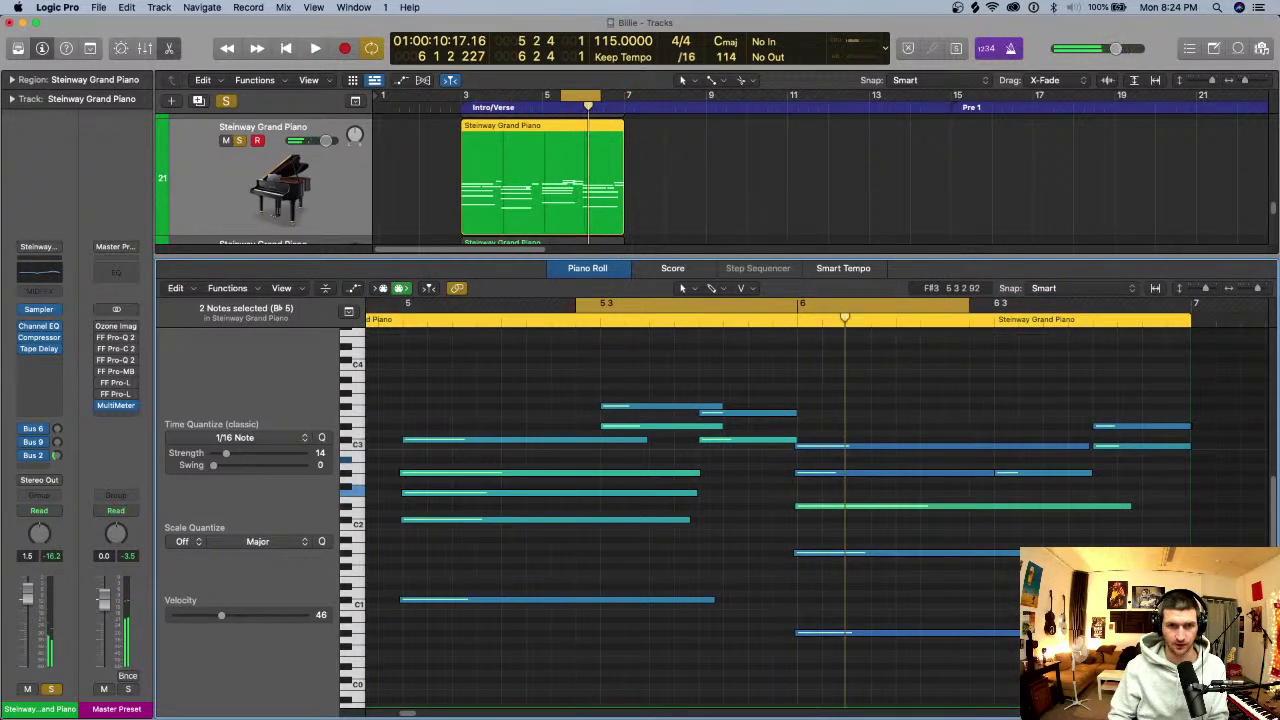
- Play the looped transition and compare the starts of the two note pairs in the second half of bar 5
{"action": "key", "text": "space"}
{"action": "key", "text": "space"}
{"action": "left_click_drag", "start_coordinate": [758, 453], "coordinate": [713, 412]}
{"action": "key", "text": "super+Right"}
{"action": "key", "text": "super+Right"}
{"action": "key", "text": "super+Right"}
{"action": "key", "text": "super+Right"}
{"action": "key", "text": "super+Right"}
{"action": "scroll", "coordinate": [713, 412], "scroll_direction": "left", "scroll_amount": 5}
{"action": "left_click_drag", "start_coordinate": [657, 449], "coordinate": [592, 407]}
{"action": "scroll", "coordinate": [620, 399], "scroll_direction": "left", "scroll_amount": 6}
{"action": "scroll", "coordinate": [620, 410], "scroll_direction": "left", "scroll_amount": 3}
{"action": "scroll", "coordinate": [741, 408], "scroll_direction": "right", "scroll_amount": 6}
{"action": "left_click_drag", "start_coordinate": [925, 480], "coordinate": [923, 452]}
{"action": "left_click_drag", "start_coordinate": [1094, 484], "coordinate": [1060, 416]}
{"action": "scroll", "coordinate": [800, 450], "scroll_direction": "left", "scroll_amount": 4}
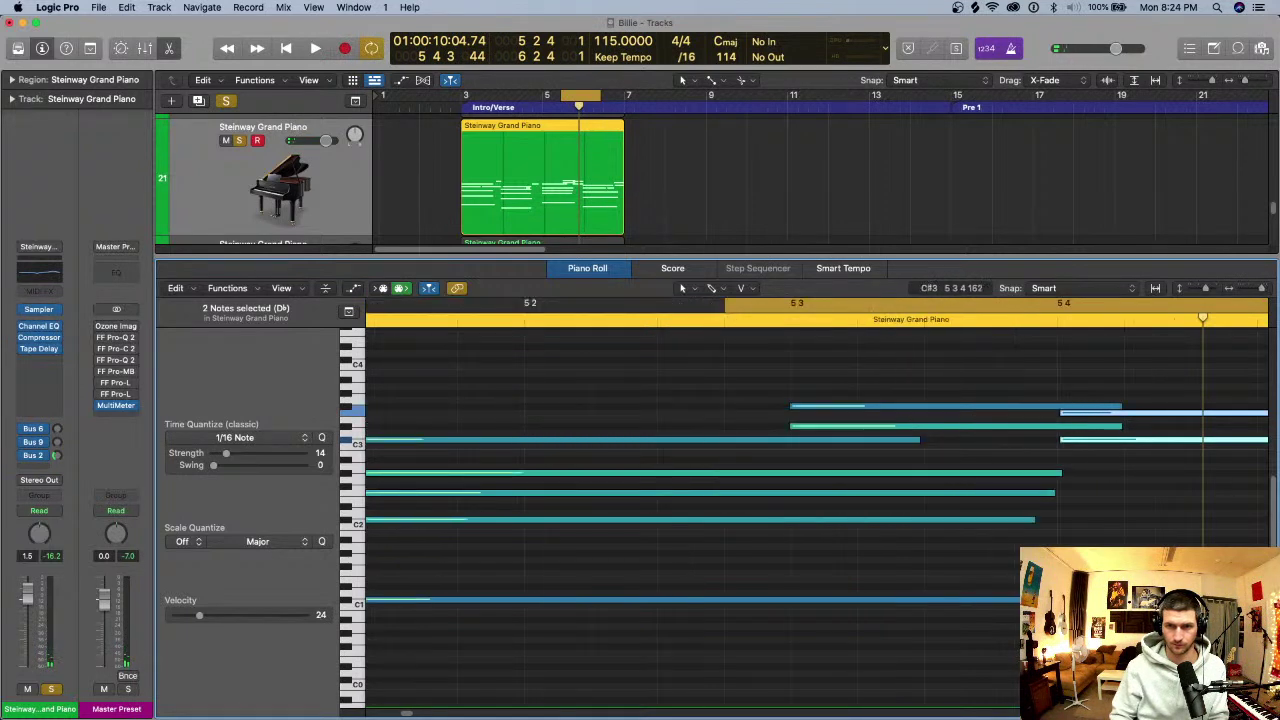
- Select the F#3 and F3 melody notes in the second half of bar 5 and play the transition again
{"action": "left_click", "coordinate": [1022, 426]}
{"action": "left_click", "coordinate": [1031, 406]}
{"action": "left_click", "coordinate": [1041, 426]}
{"action": "left_click", "coordinate": [1076, 440]}
{"action": "left_click_drag", "start_coordinate": [1081, 456], "coordinate": [1026, 415]}
{"action": "left_click_drag", "start_coordinate": [1120, 385], "coordinate": [1129, 409]}
{"action": "key", "text": "space"}
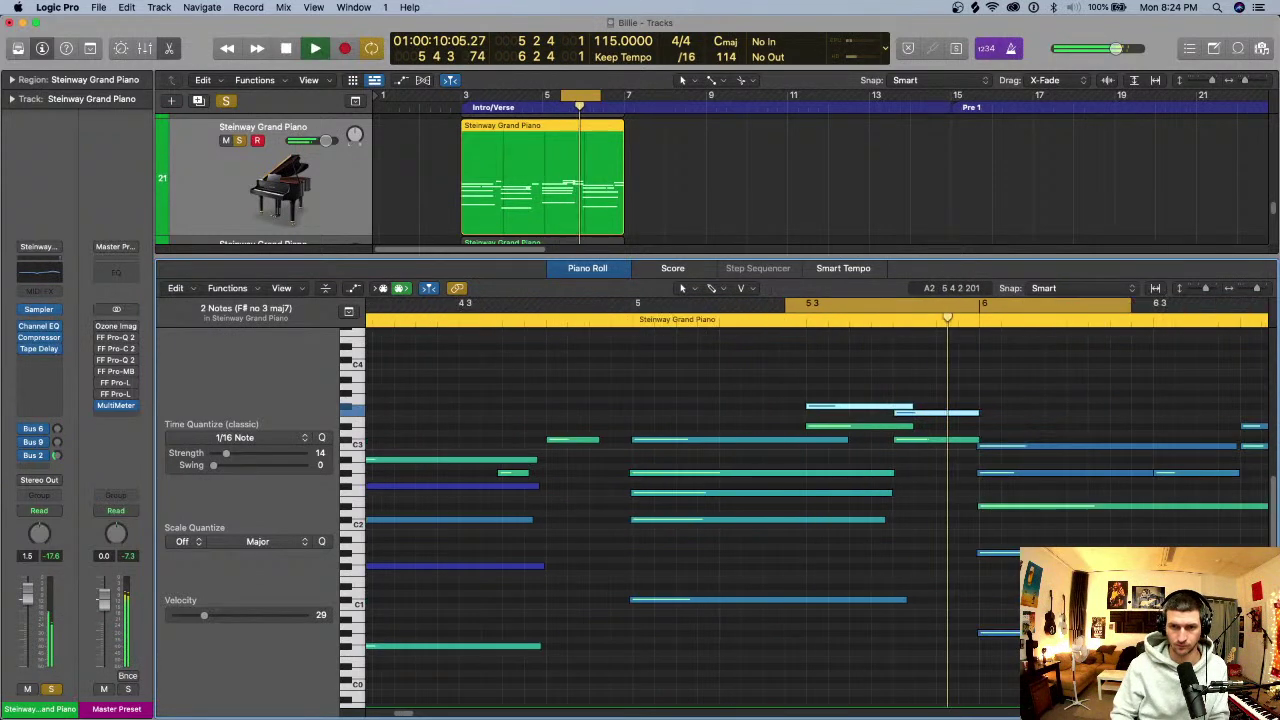
{"action": "scroll", "coordinate": [1132, 453], "scroll_direction": "down", "scroll_amount": 5}
{"action": "key", "text": "space"}
- Set the loop back to bars 3 through 6 and play the whole progression
{"action": "left_click_drag", "start_coordinate": [548, 304], "coordinate": [898, 304]}
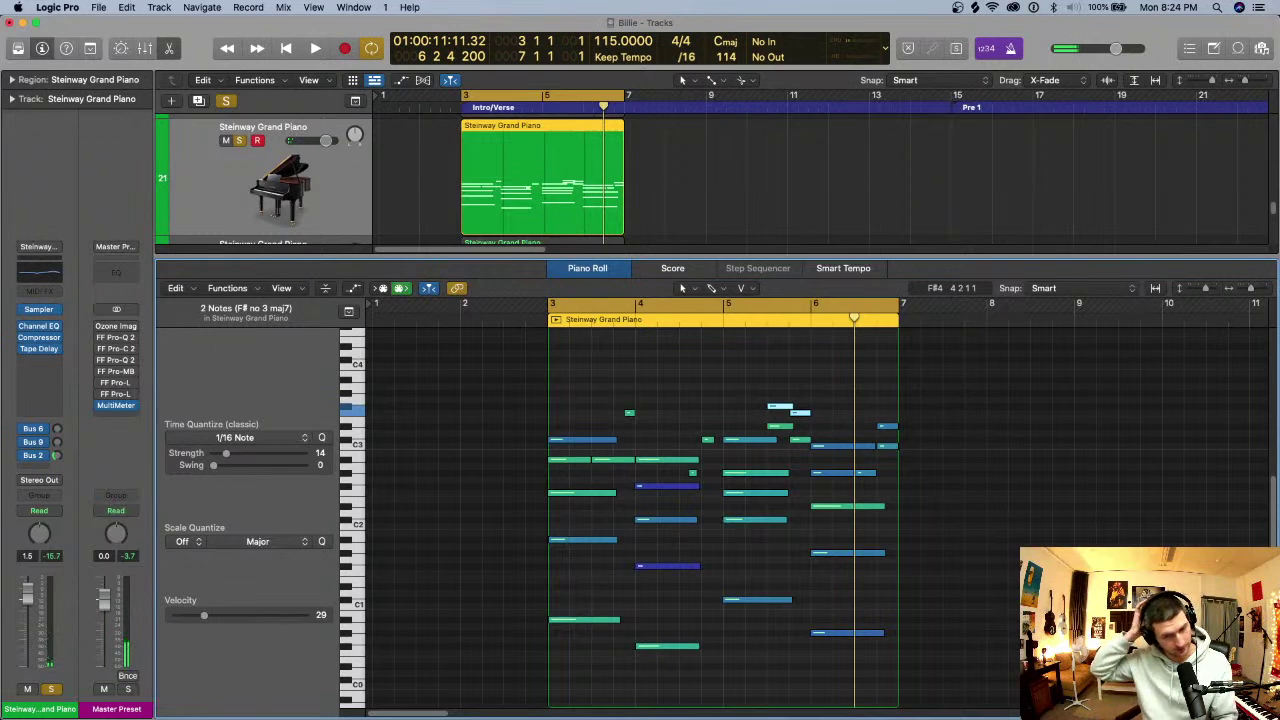
{"action": "key", "text": "space"}
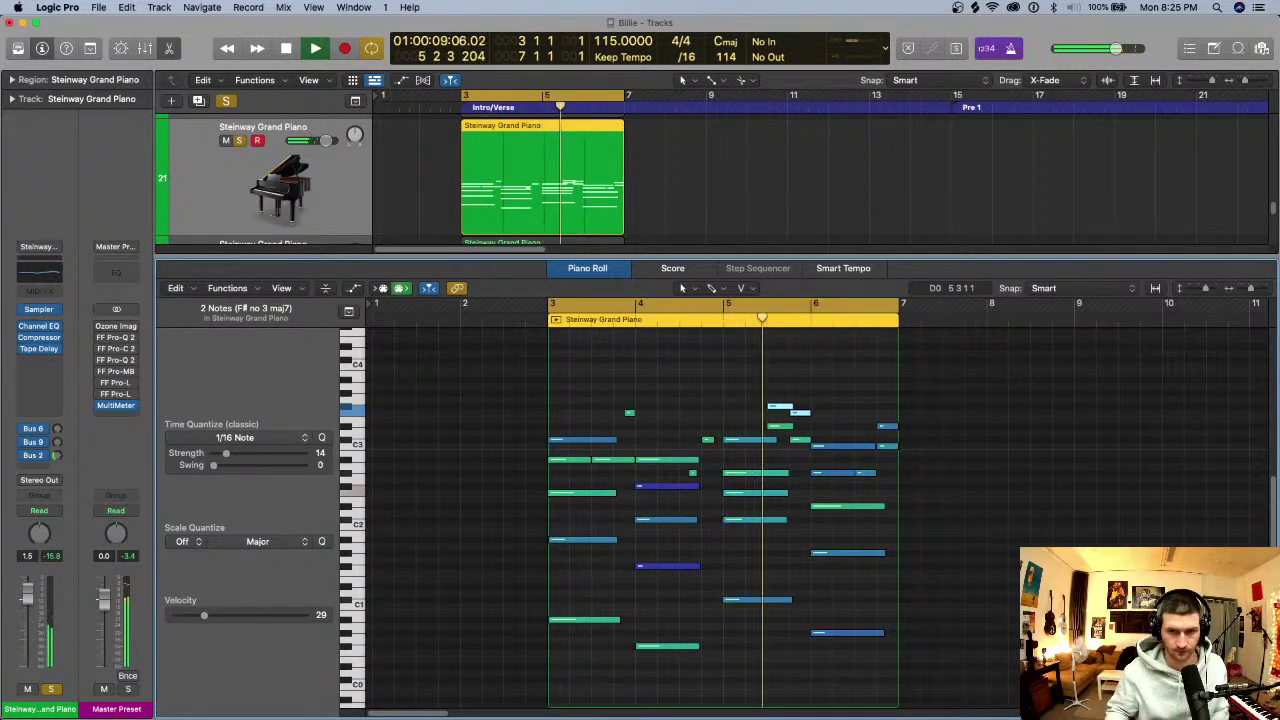
{"action": "key", "text": "space"}
- Copy the bass notes of bars 3 and 4 an octave lower, to A#-1 and F#-1
{"action": "scroll", "coordinate": [790, 633], "scroll_direction": "down", "scroll_amount": 3}
{"action": "left_click", "coordinate": [790, 633]}
{"action": "left_click", "coordinate": [581, 591]}
{"action": "left_click_drag", "start_coordinate": [581, 591], "coordinate": [584, 671]}
{"action": "left_click_drag", "start_coordinate": [668, 623], "coordinate": [690, 648]}
{"action": "double_click", "coordinate": [691, 591]}
{"action": "left_click_drag", "start_coordinate": [691, 591], "coordinate": [659, 697]}
{"action": "left_click", "coordinate": [660, 697]}
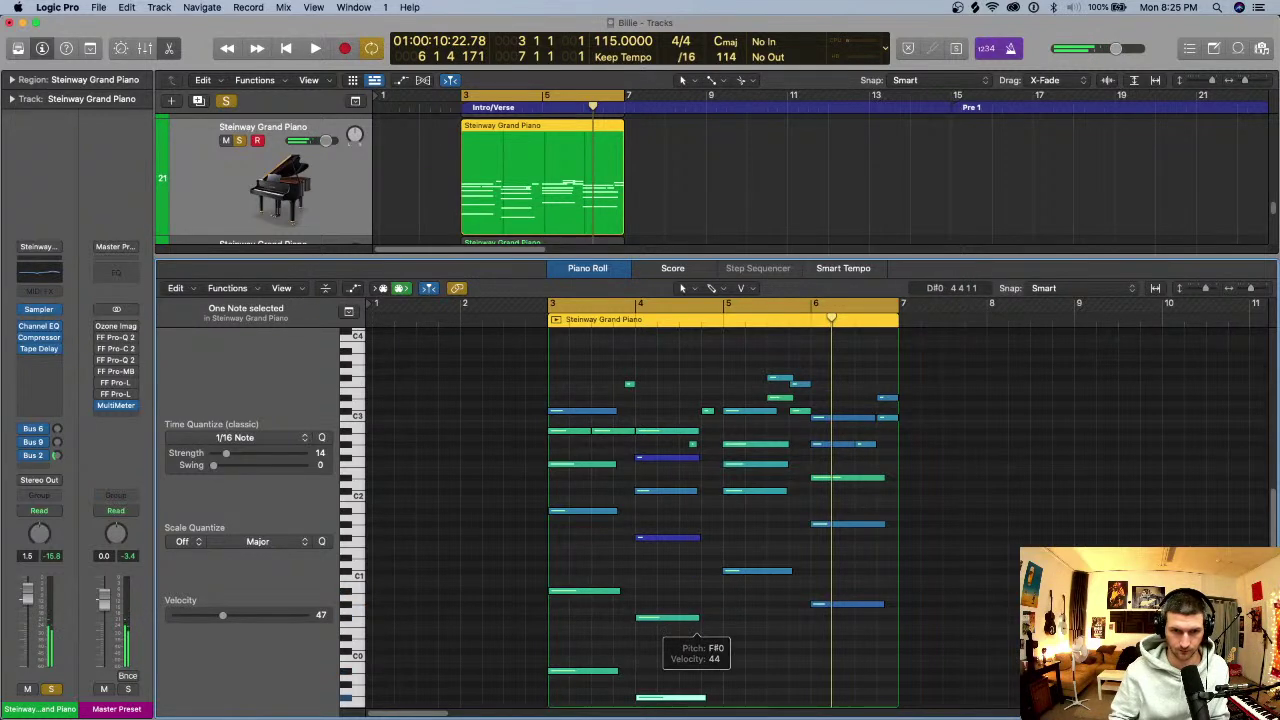
- Remove the octave-lower bass copies from bars 4 and 3, playing the start of bar 3 in between
{"action": "scroll", "coordinate": [662, 690], "scroll_direction": "down", "scroll_amount": 5}
{"action": "left_click_drag", "start_coordinate": [671, 612], "coordinate": [688, 637]}
{"action": "key", "text": "Delete"}
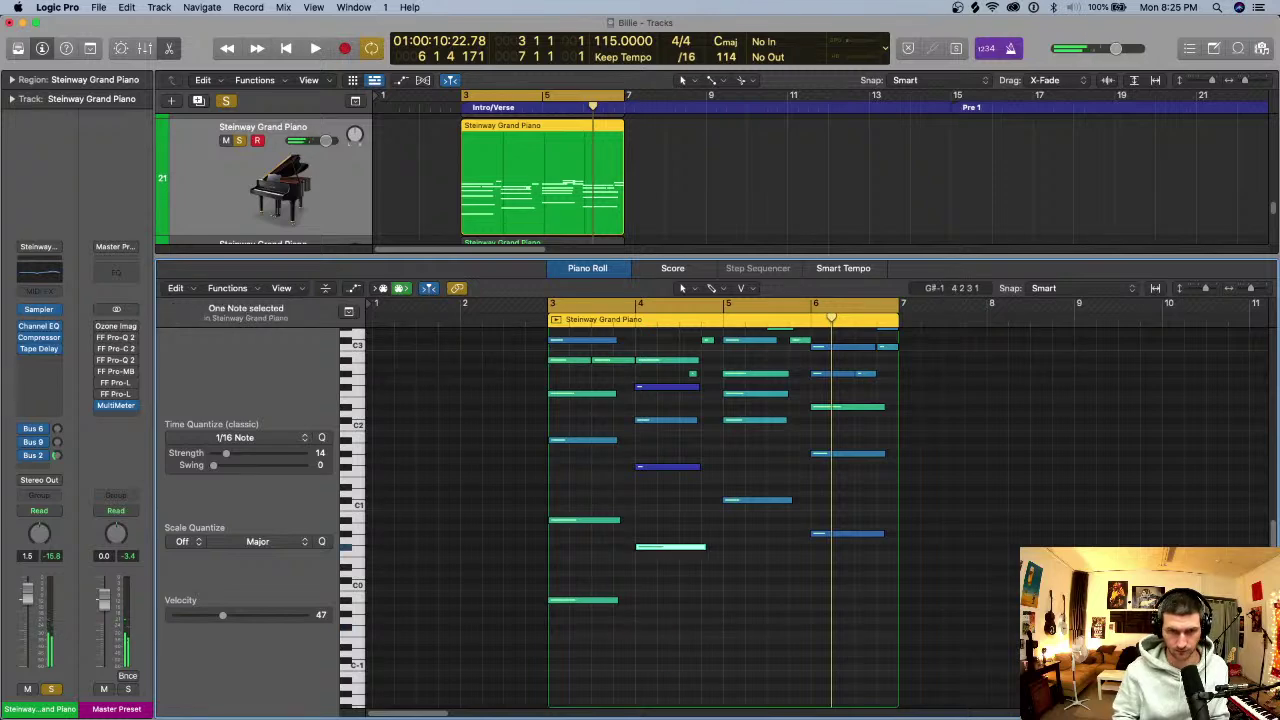
{"action": "key", "text": "space"}
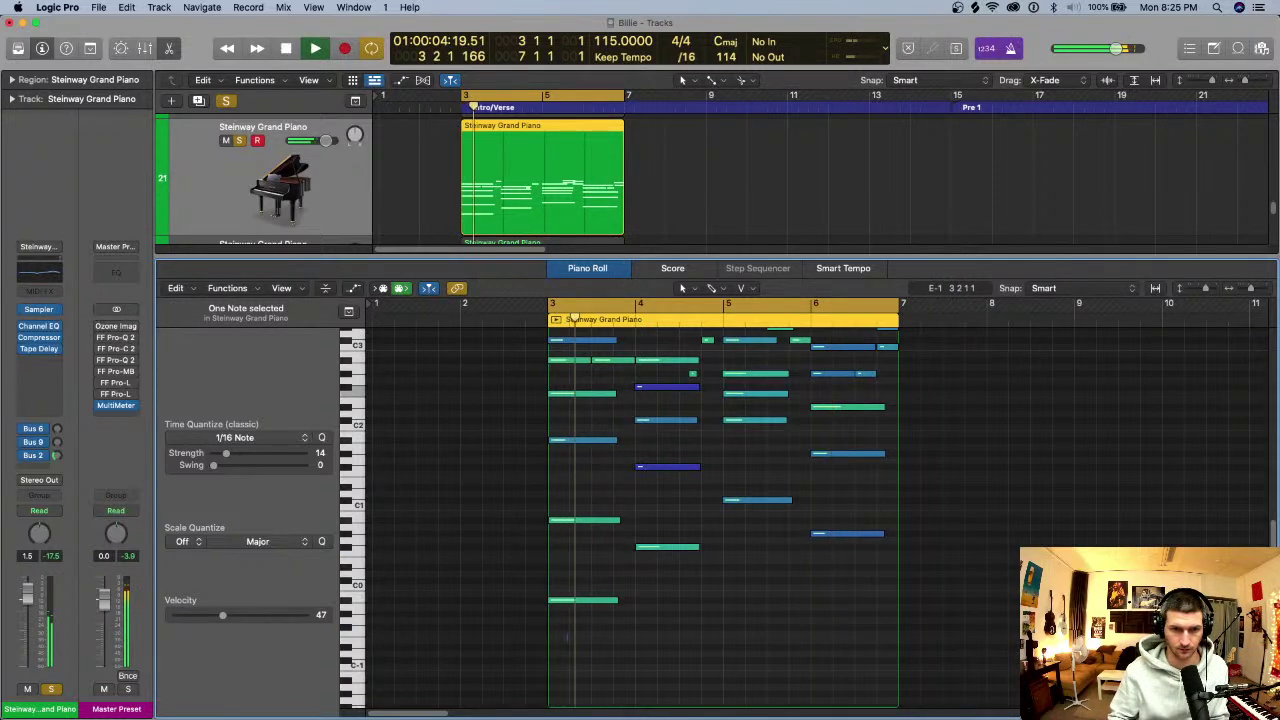
{"action": "key", "text": "space"}
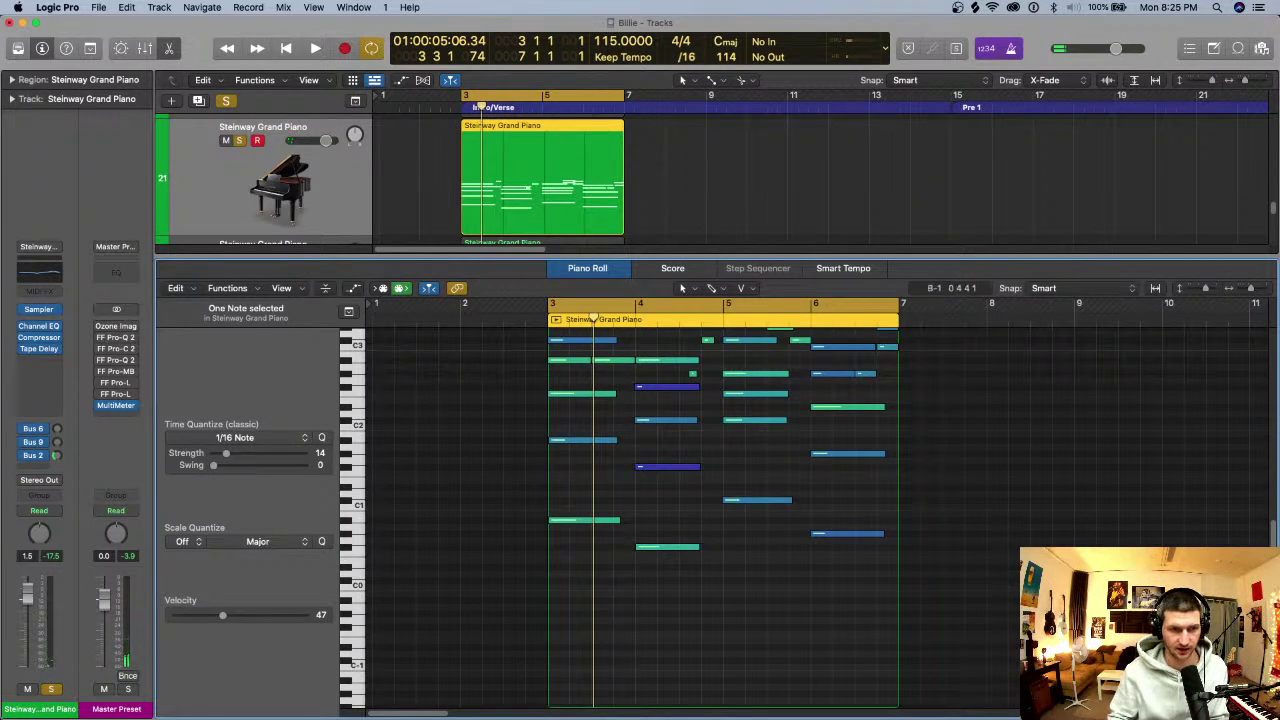
- Set the velocity of the F#1 note in bar 4 to 35 and play the progression from bar 3
{"action": "scroll", "coordinate": [684, 500], "scroll_direction": "up", "scroll_amount": 1}
{"action": "left_click_drag", "start_coordinate": [680, 474], "coordinate": [681, 440]}
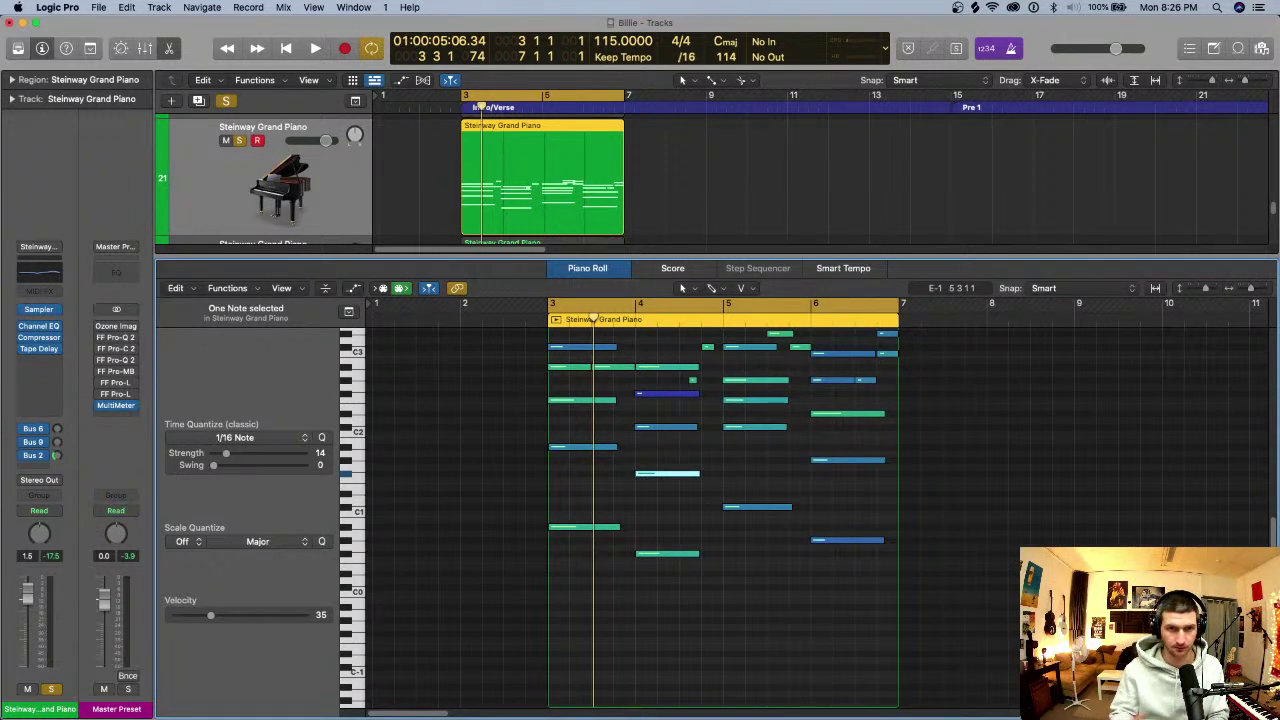
{"action": "key", "text": "space"}
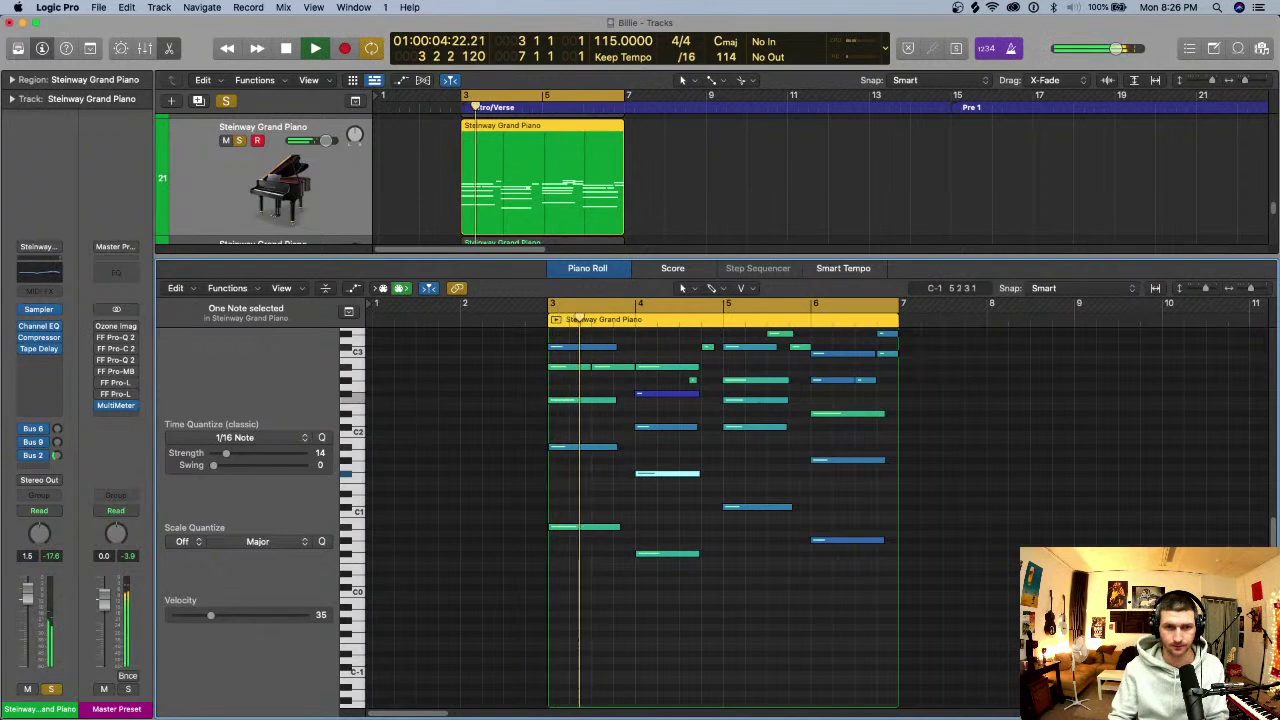
{"action": "key", "text": "super+Right"}
{"action": "key", "text": "super+Right"}
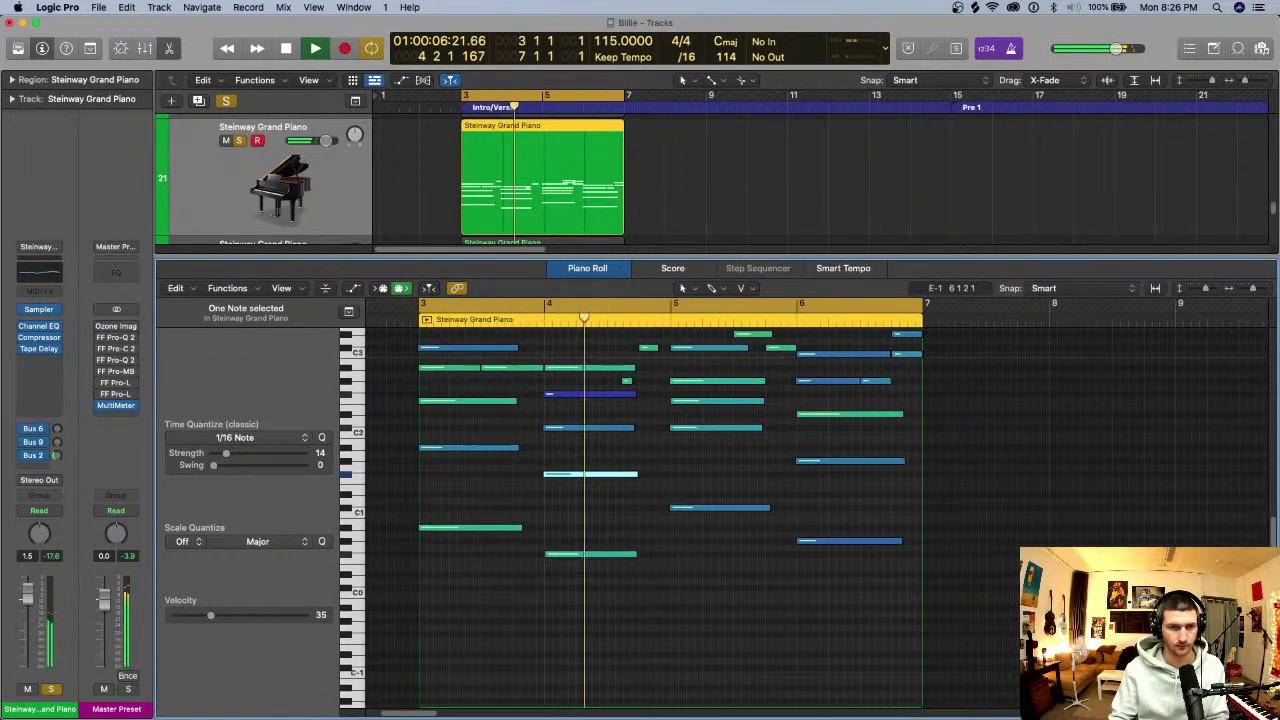
{"action": "scroll", "coordinate": [640, 510], "scroll_direction": "up", "scroll_amount": 1}
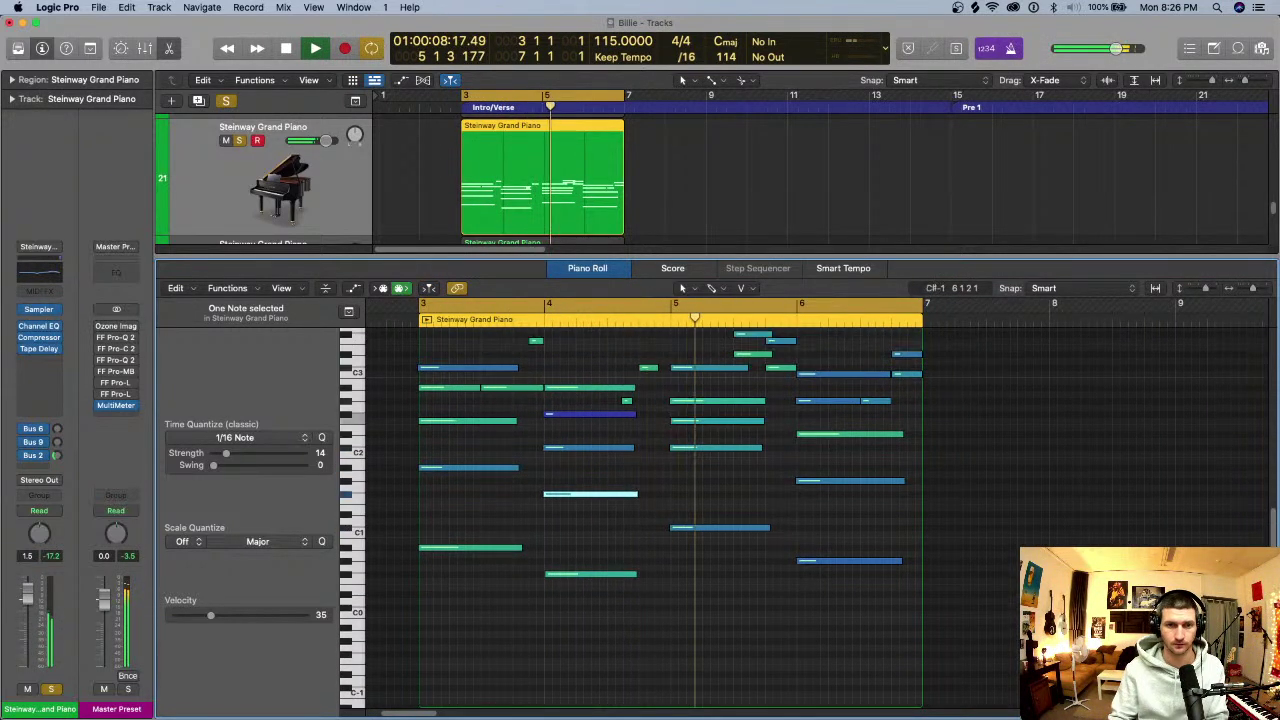
{"action": "scroll", "coordinate": [640, 510], "scroll_direction": "up", "scroll_amount": 2}
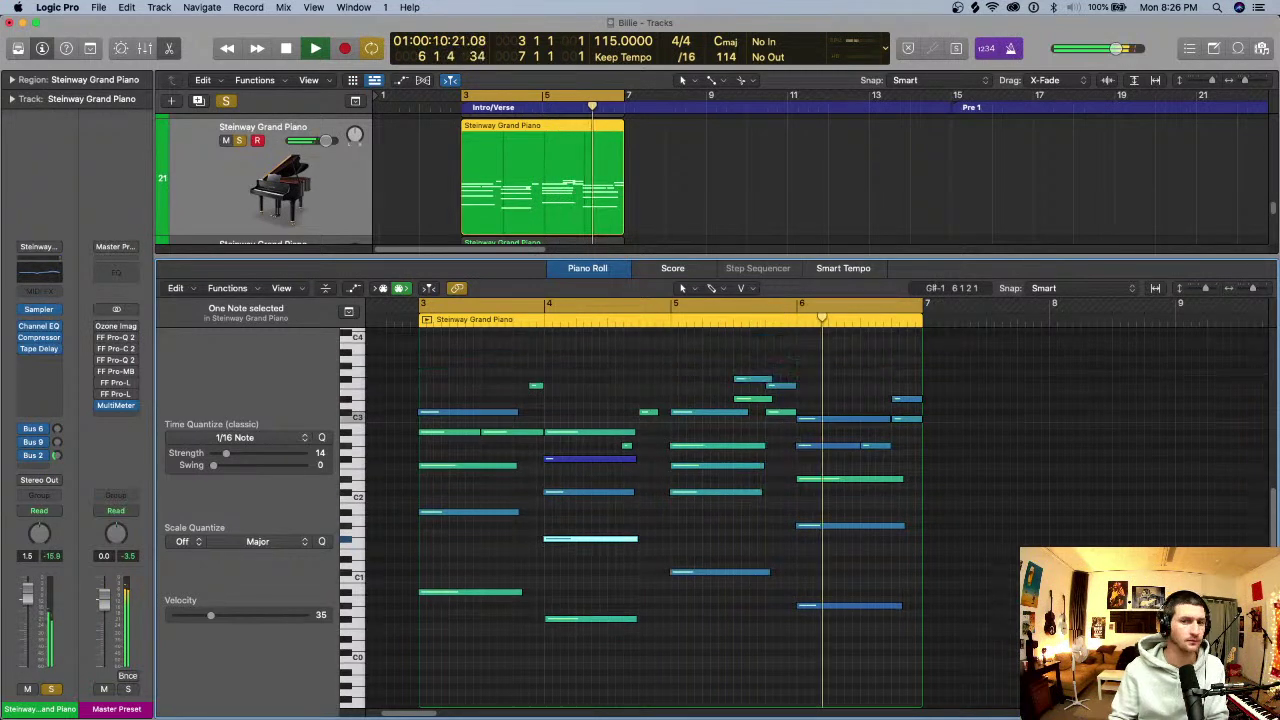
{"action": "key", "text": "space"}
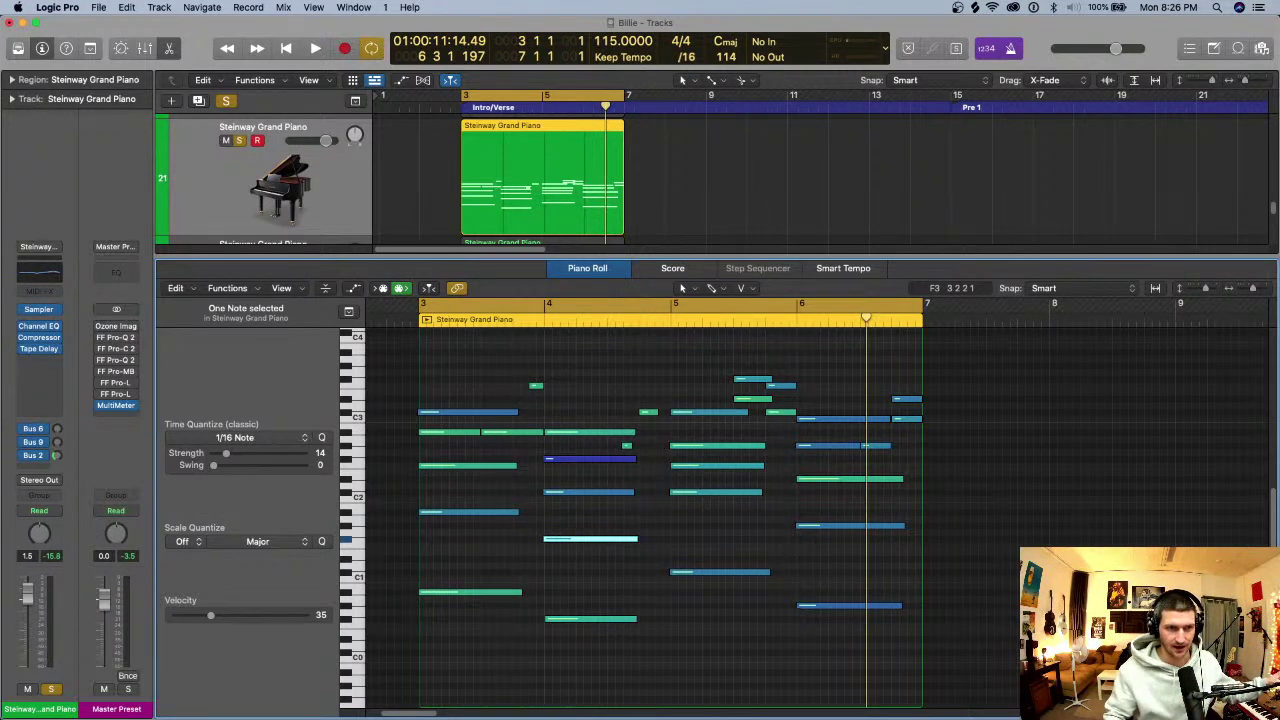
- Set the loop to bars 4 through 6 and play the opening of bar 4
{"action": "mouse_move", "coordinate": [464, 412]}
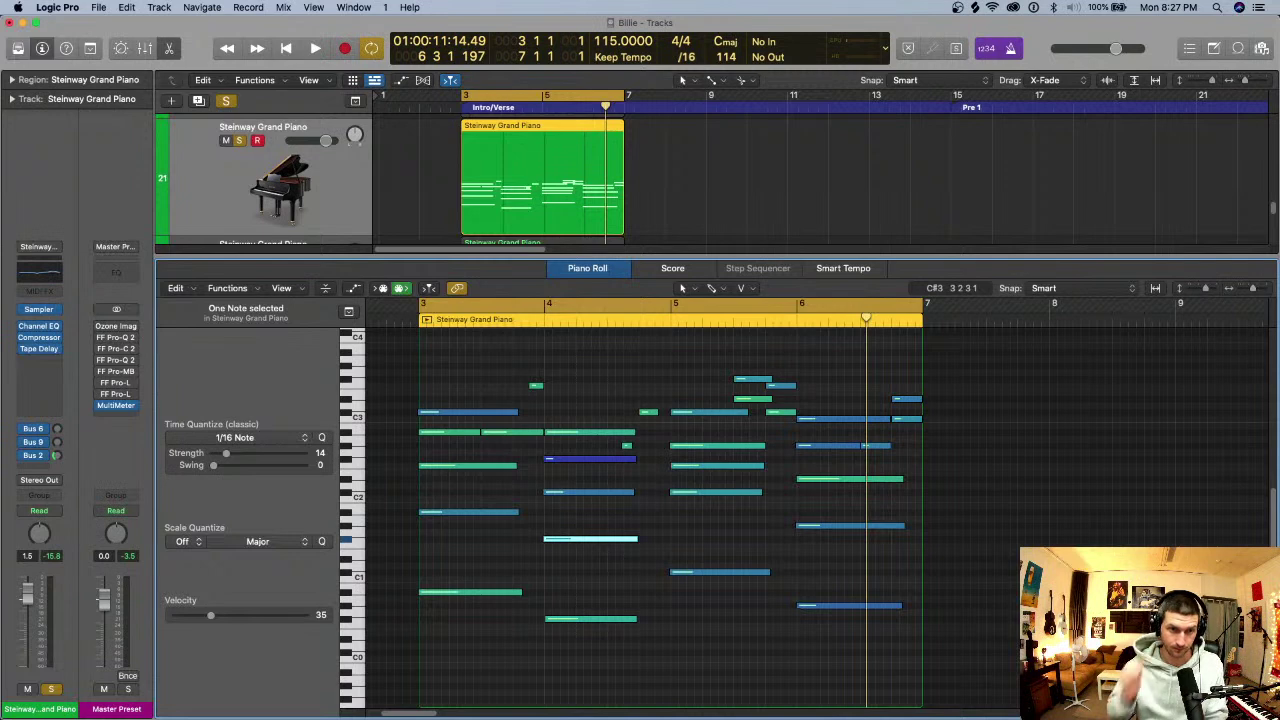
{"action": "scroll", "coordinate": [640, 510], "scroll_direction": "up", "scroll_amount": 3}
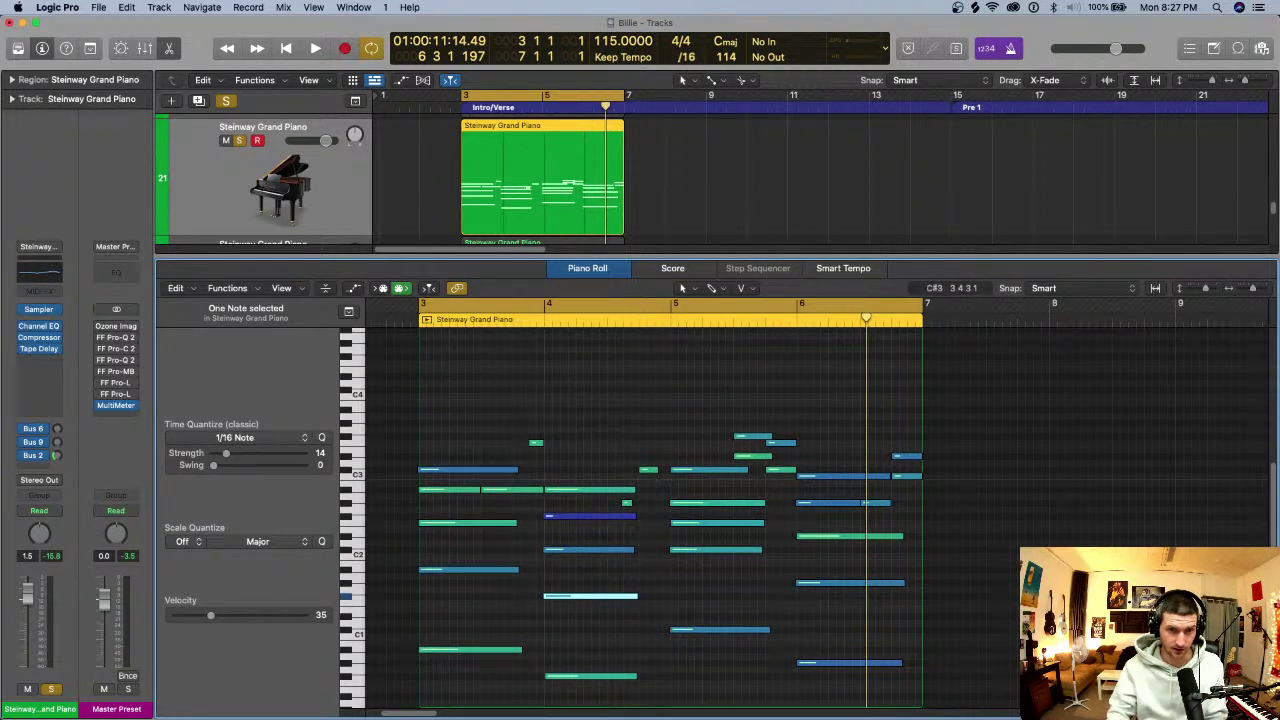
{"action": "scroll", "coordinate": [640, 510], "scroll_direction": "down", "scroll_amount": 1}
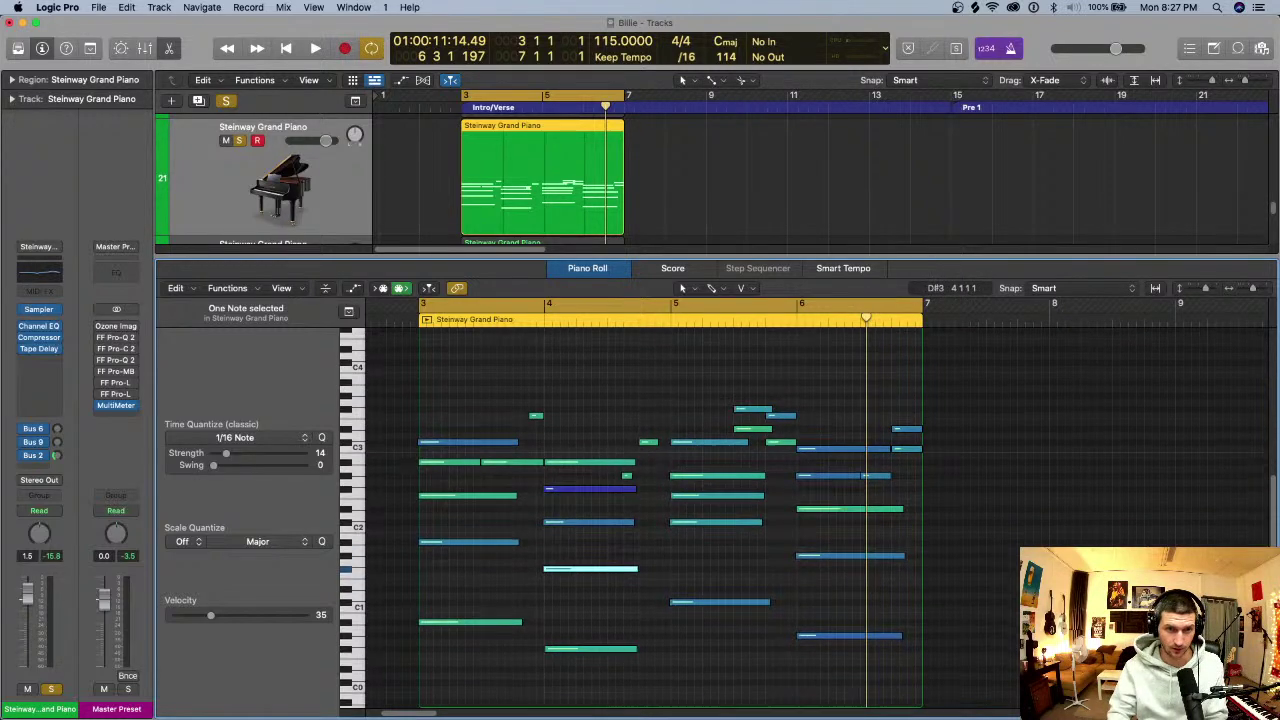
{"action": "scroll", "coordinate": [640, 510], "scroll_direction": "down", "scroll_amount": 1}
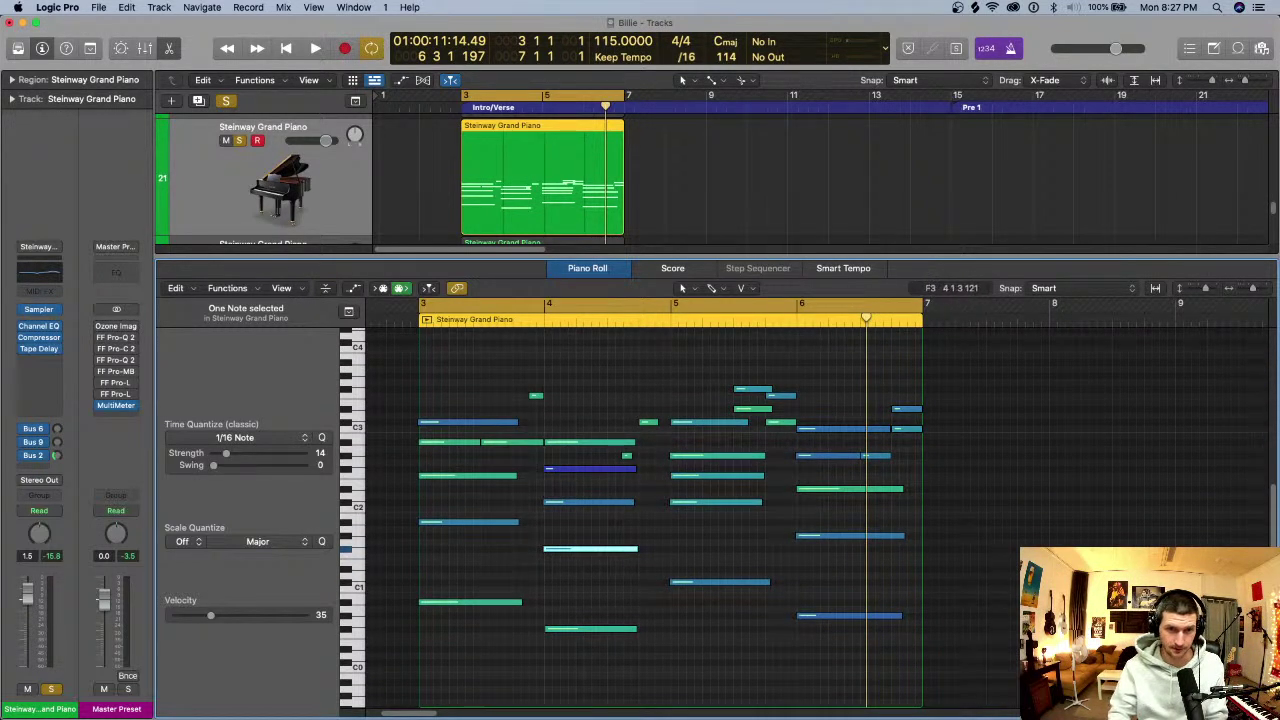
{"action": "left_click_drag", "start_coordinate": [547, 305], "coordinate": [903, 320]}
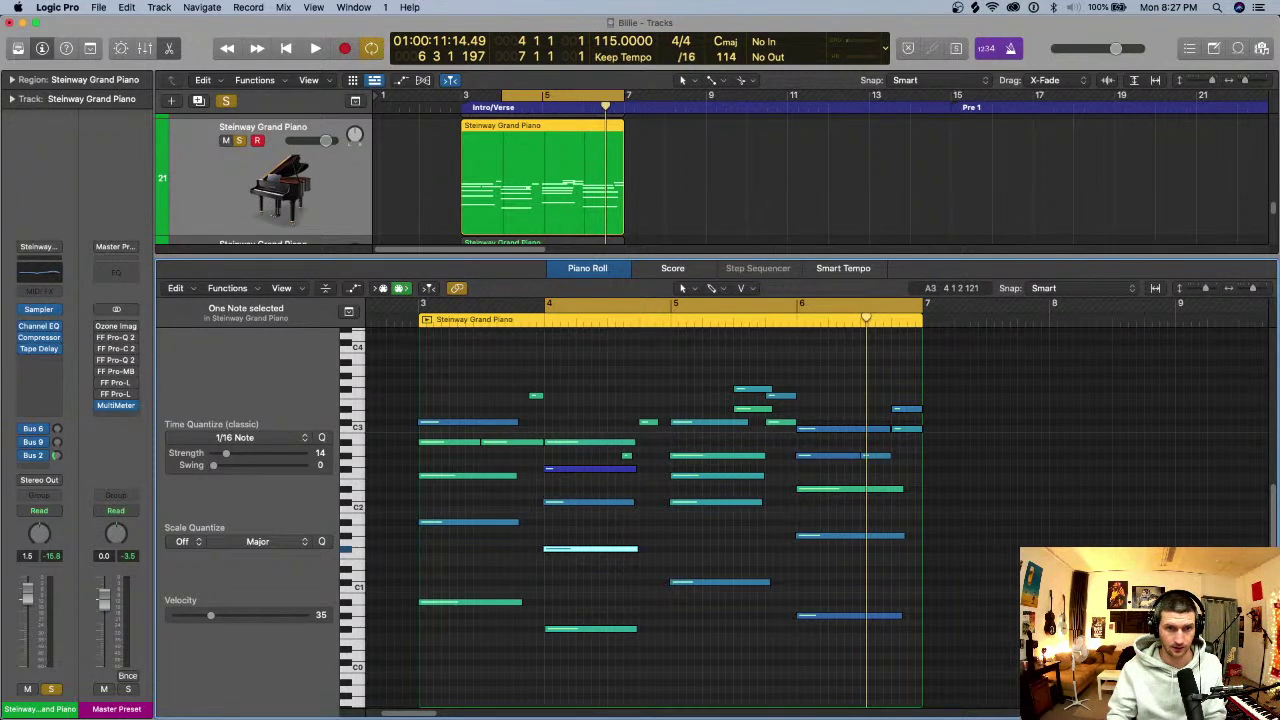
{"action": "key", "text": "space"}
{"action": "key", "text": "space"}
- Add a high F#3 melody note at position 4 2 4 1 with velocity 47 and play bar 4
{"action": "left_click", "coordinate": [595, 401]}
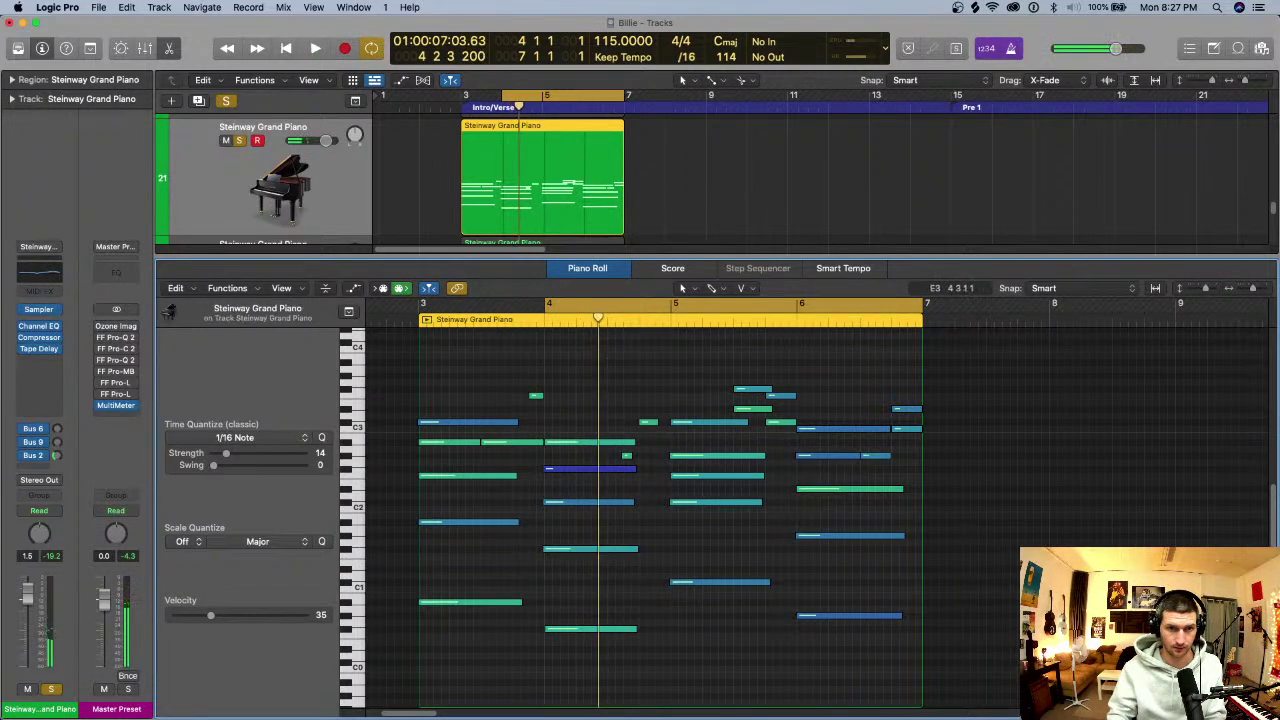
{"action": "left_click", "coordinate": [605, 389]}
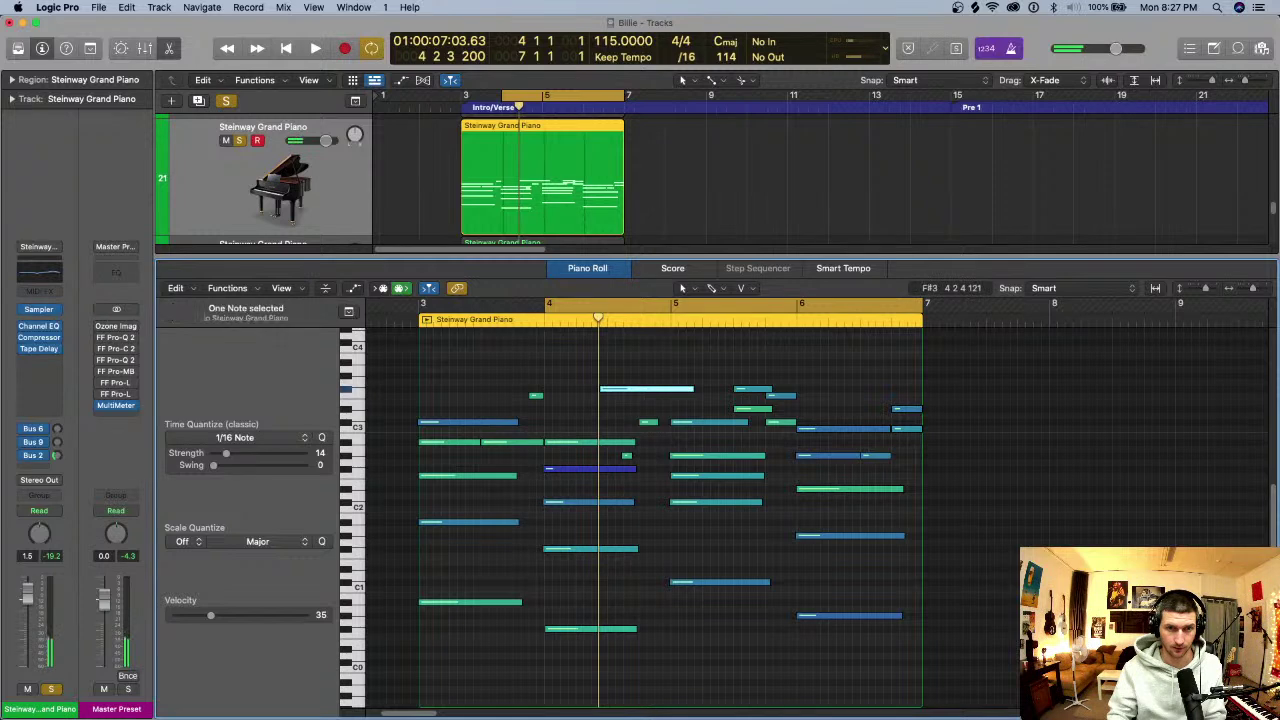
{"action": "left_click_drag", "start_coordinate": [618, 391], "coordinate": [614, 386]}
{"action": "key", "text": "space"}
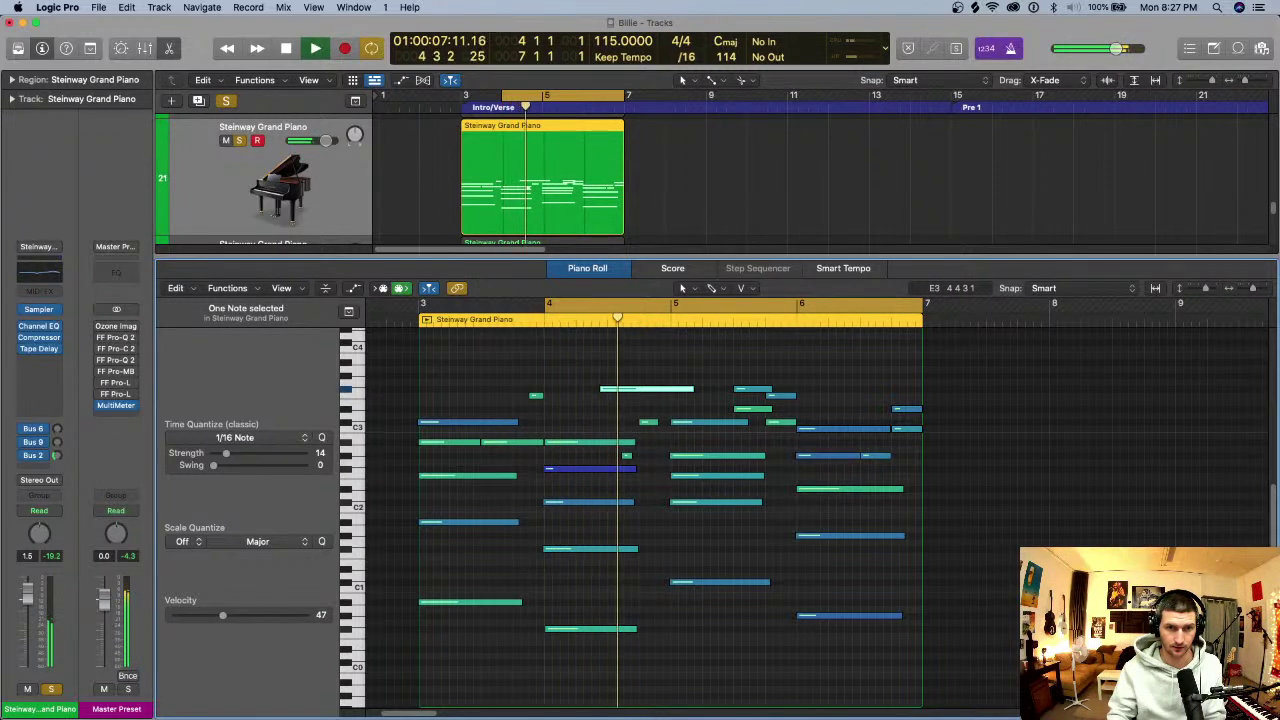
{"action": "key", "text": "space"}
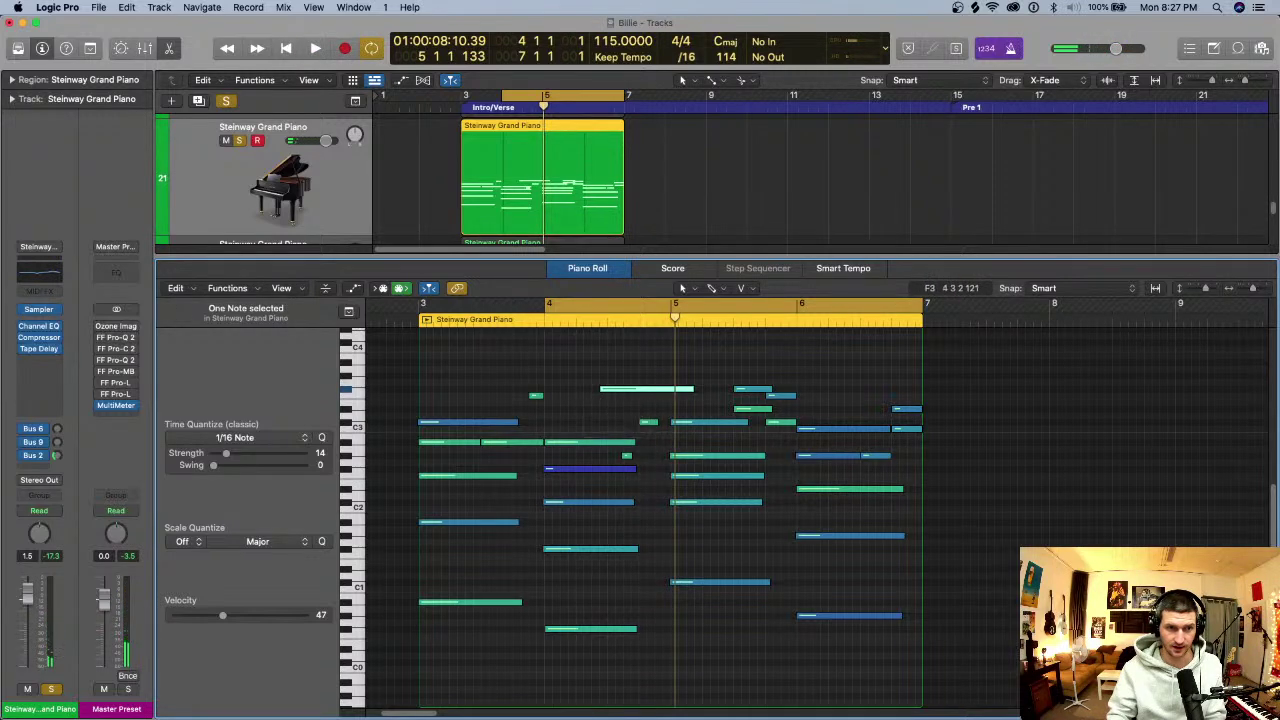
- Raise the added melody note in bar 4 to G3 and play the bar again
{"action": "double_click", "coordinate": [628, 389]}
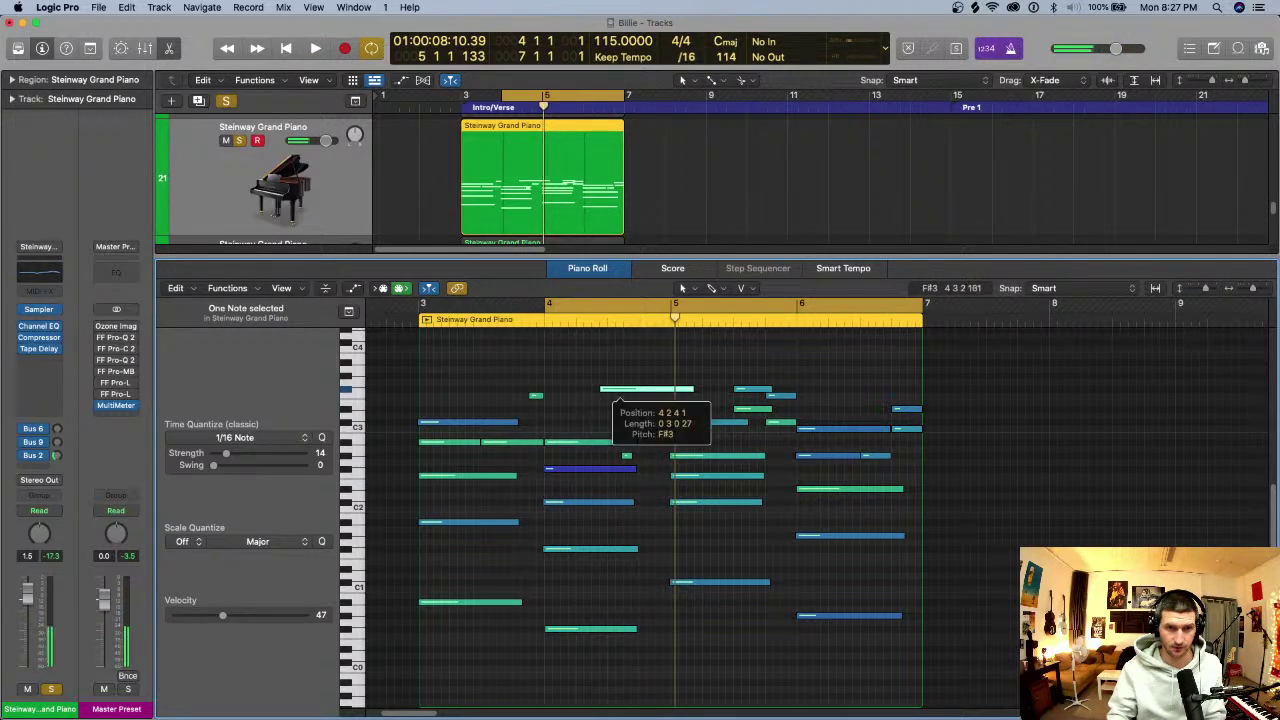
{"action": "left_click", "coordinate": [209, 314]}
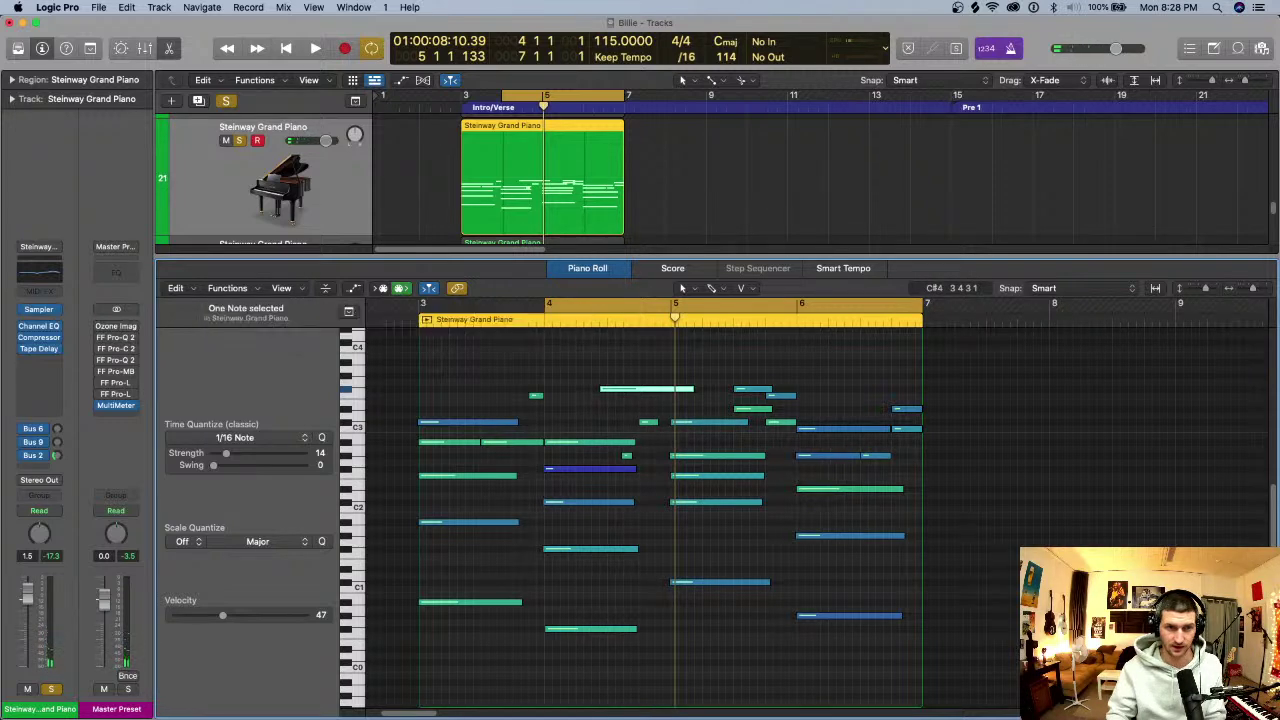
{"action": "left_click_drag", "start_coordinate": [627, 389], "coordinate": [627, 382]}
{"action": "key", "text": "space"}
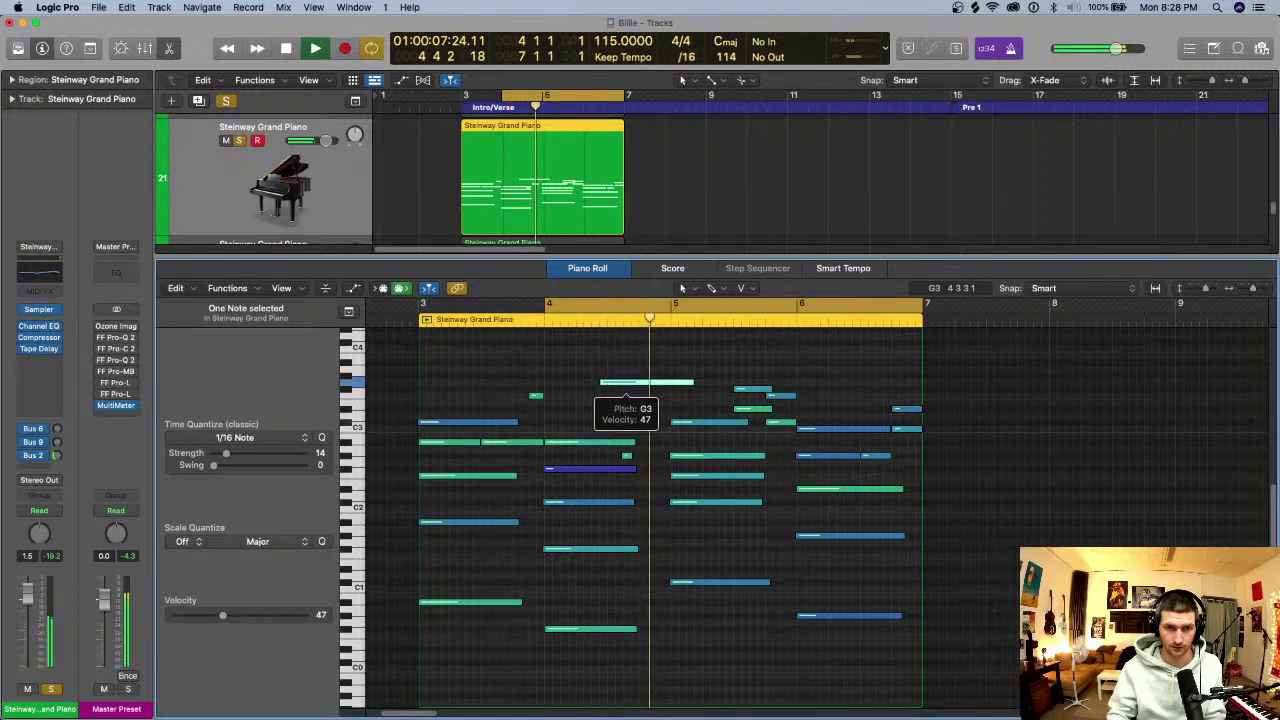
{"action": "key", "text": "space"}
{"action": "key", "text": "space"}
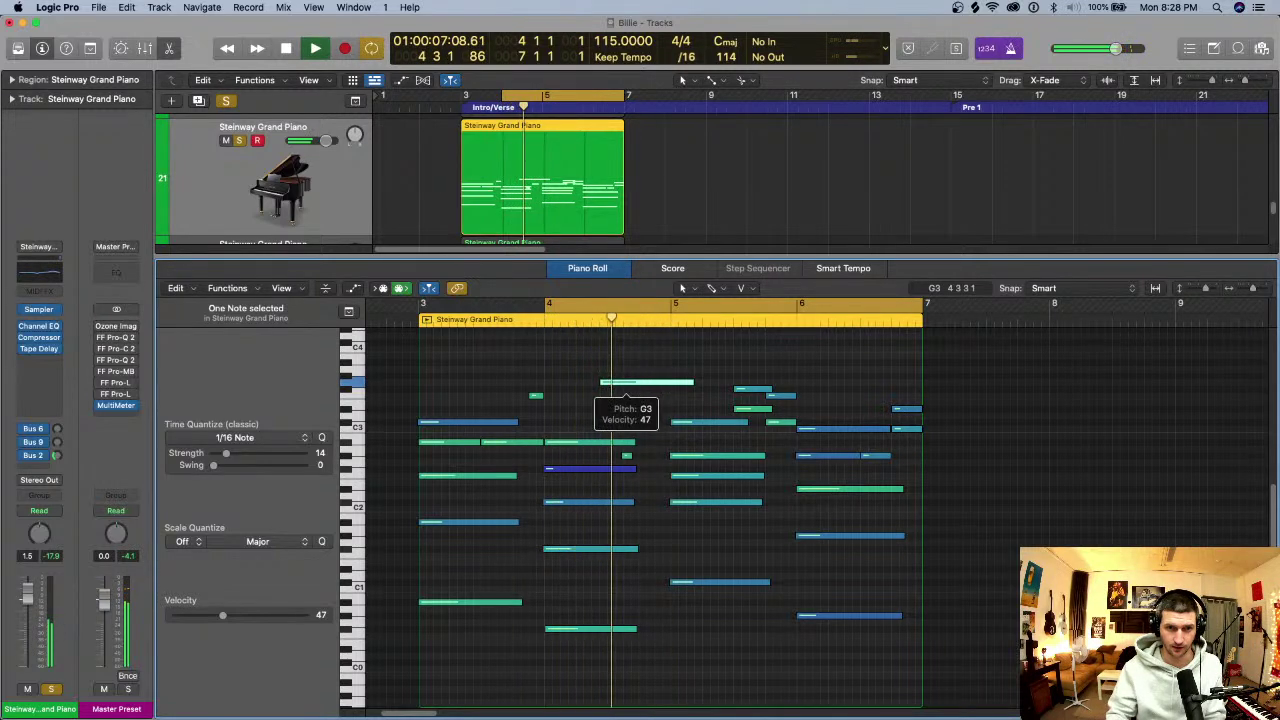
- Set the G3 note's velocity to 53, shorten it to end with bar 4, and play the bar
{"action": "left_click_drag", "start_coordinate": [621, 383], "coordinate": [621, 377]}
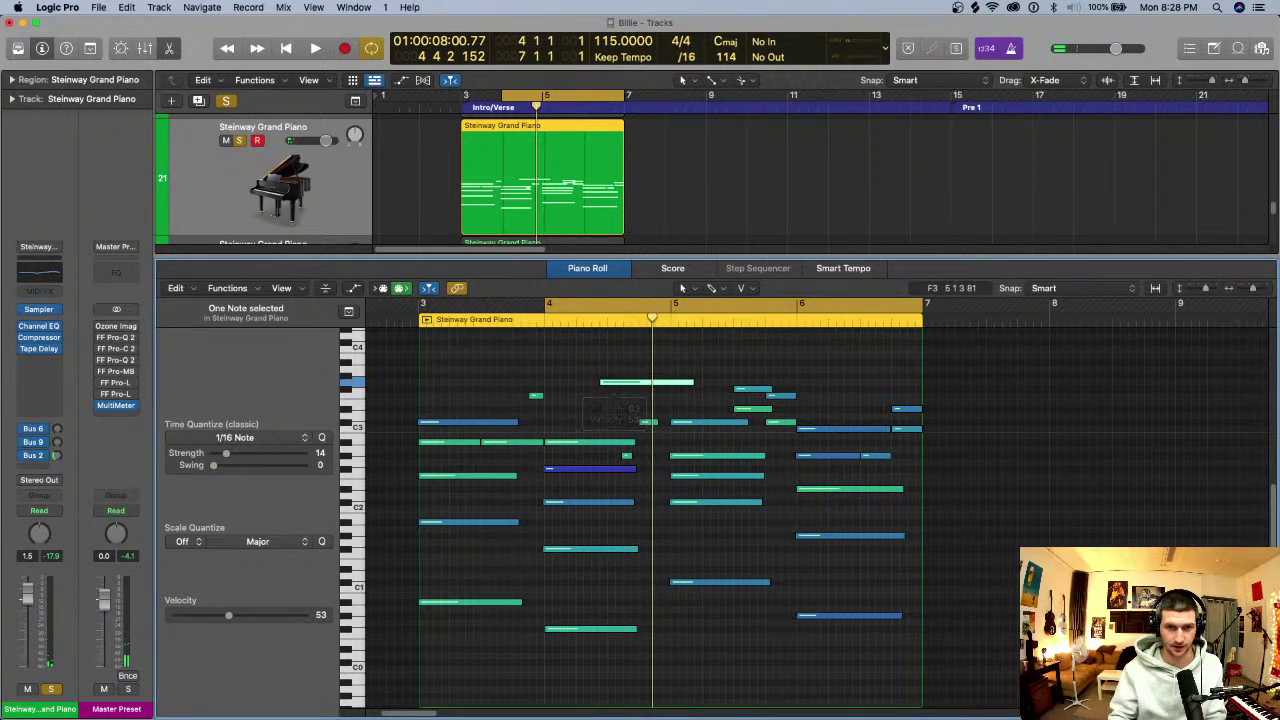
{"action": "left_click_drag", "start_coordinate": [692, 382], "coordinate": [669, 383]}
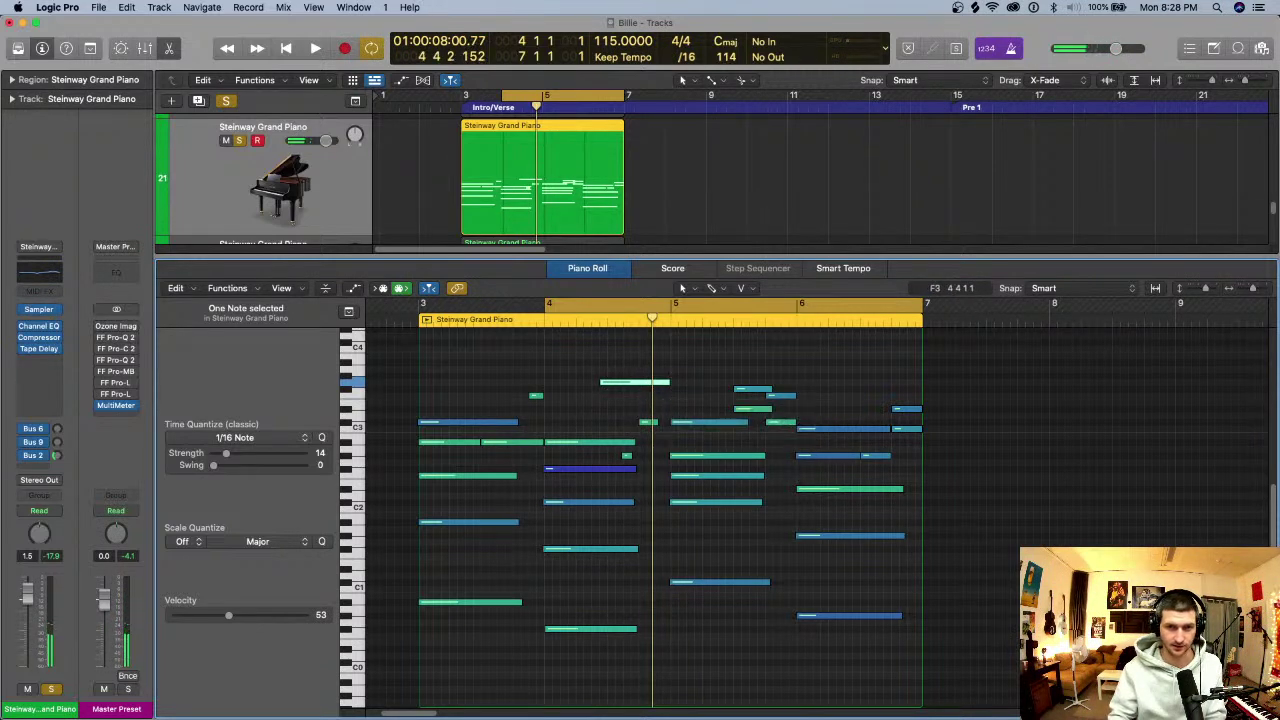
{"action": "key", "text": "space"}
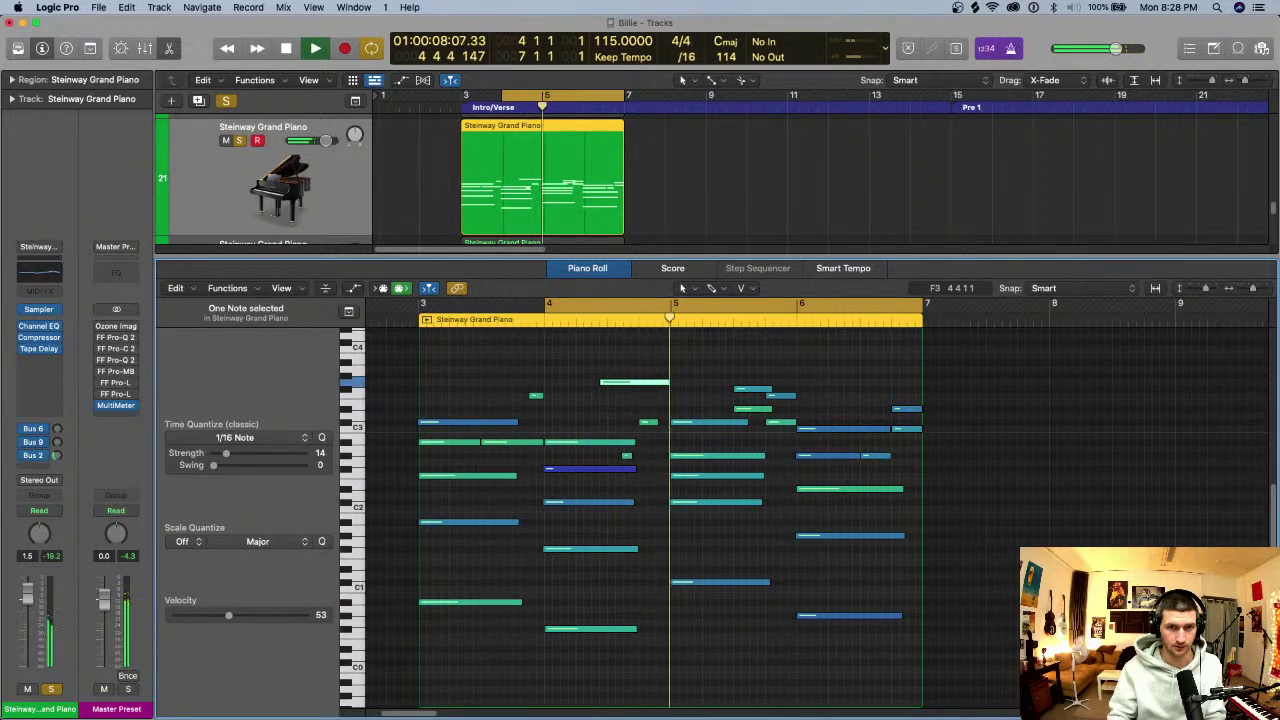
{"action": "key", "text": "space"}
- Add an F#3 note on beat 3 of bar 4, shorten the G3 to a brief grace note before it, and play
{"action": "left_click", "coordinate": [612, 389], "text": "super"}
{"action": "left_click", "coordinate": [668, 382]}
{"action": "left_click_drag", "start_coordinate": [668, 382], "coordinate": [611, 382]}
{"action": "key", "text": "space"}
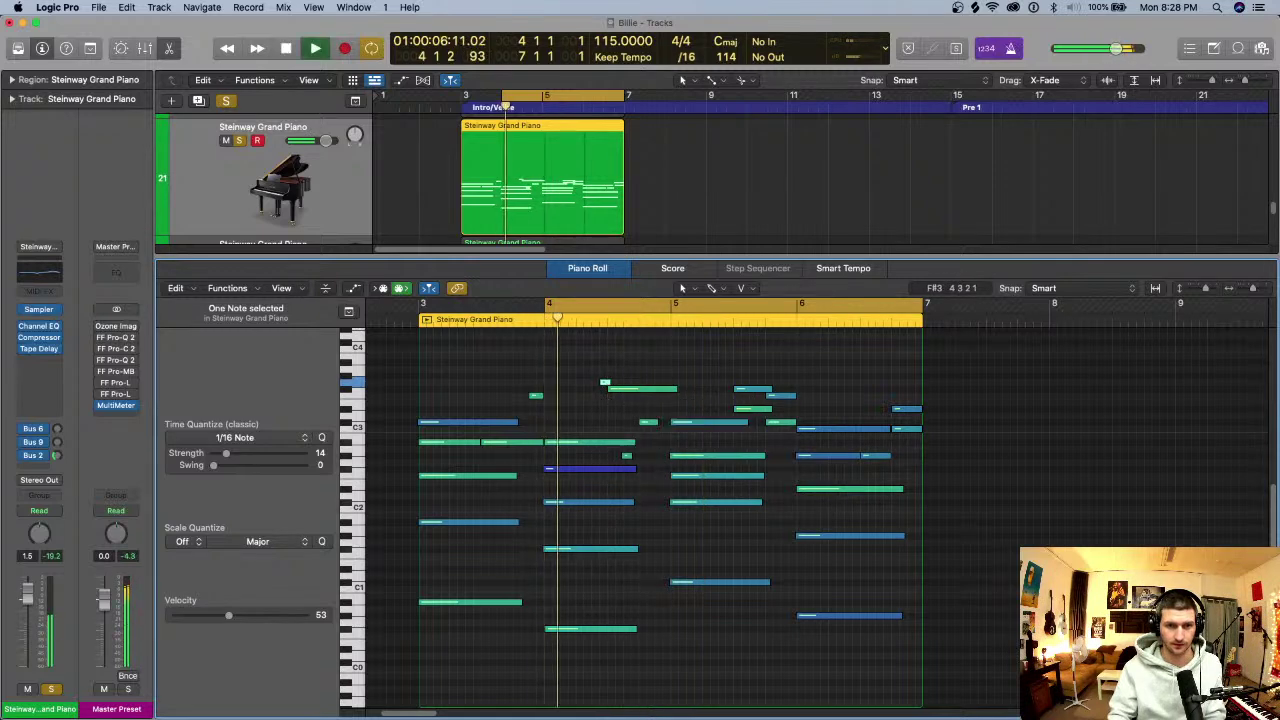
{"action": "scroll", "coordinate": [650, 388], "scroll_direction": "up", "scroll_amount": 5}
{"action": "key", "text": "space"}
- Delete the short G3 grace note before beat 3 of bar 4
{"action": "left_click", "coordinate": [542, 368]}
{"action": "left_click", "coordinate": [548, 382]}
{"action": "key", "text": "Delete"}
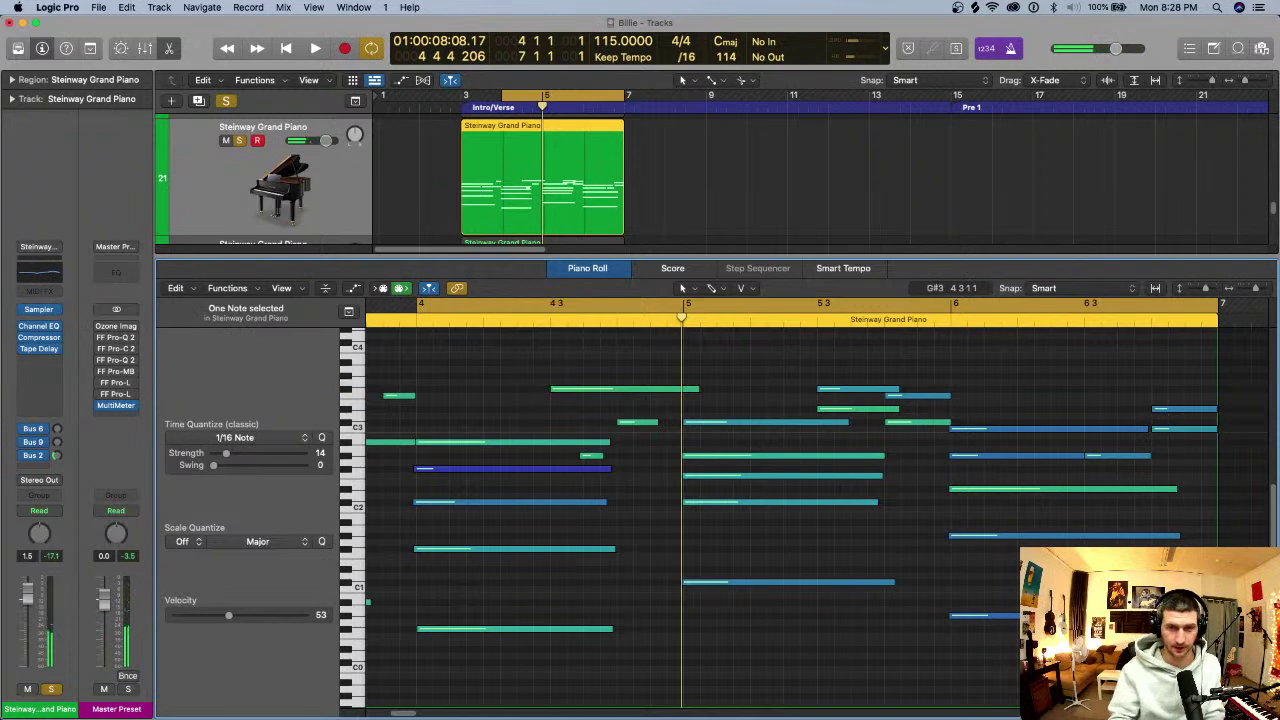
- Move the F#3 melody note to A#3 on beat 4 of bar 4 and play the bar
{"action": "key", "text": "super+Left"}
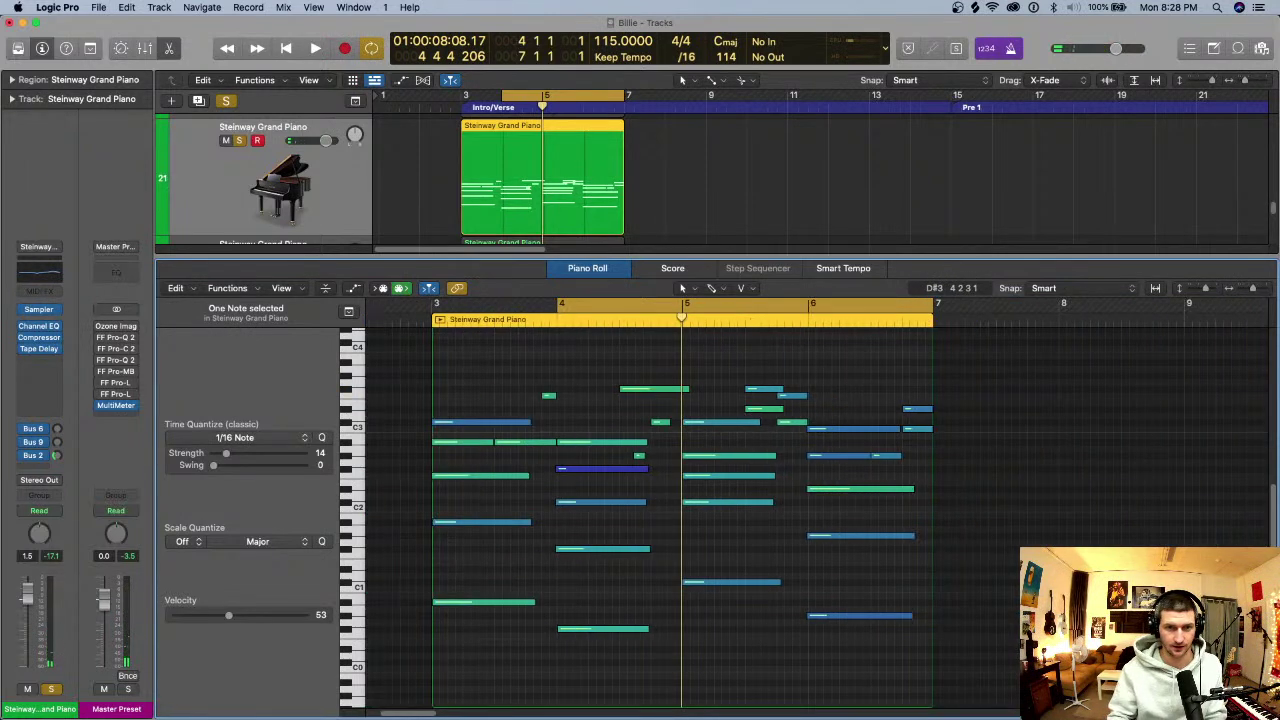
{"action": "scroll", "coordinate": [622, 398], "scroll_direction": "up", "scroll_amount": 1}
{"action": "left_click_drag", "start_coordinate": [640, 400], "coordinate": [662, 374]}
{"action": "key", "text": "space"}
{"action": "key", "text": "space"}
- Add a C#4 melody note on beat 3 of bar 4, ahead of the A#3, and play the phrase
{"action": "left_click", "coordinate": [659, 361], "text": "super"}
{"action": "key", "text": "space"}
{"action": "left_click", "coordinate": [663, 354]}
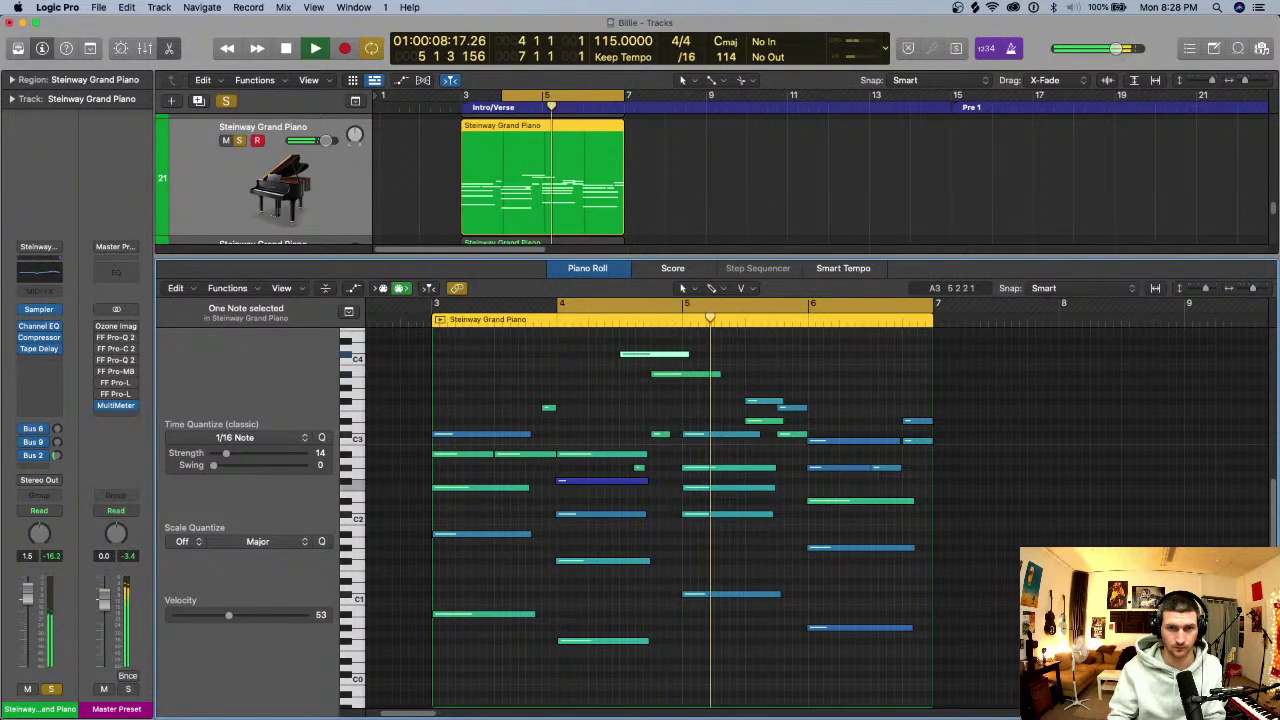
- Shorten the C#4 and A#3 notes together to about one beat each so they no longer overlap
{"action": "left_click", "coordinate": [705, 374], "text": "shift"}
{"action": "key", "text": "space"}
{"action": "left_click_drag", "start_coordinate": [719, 374], "coordinate": [681, 376]}
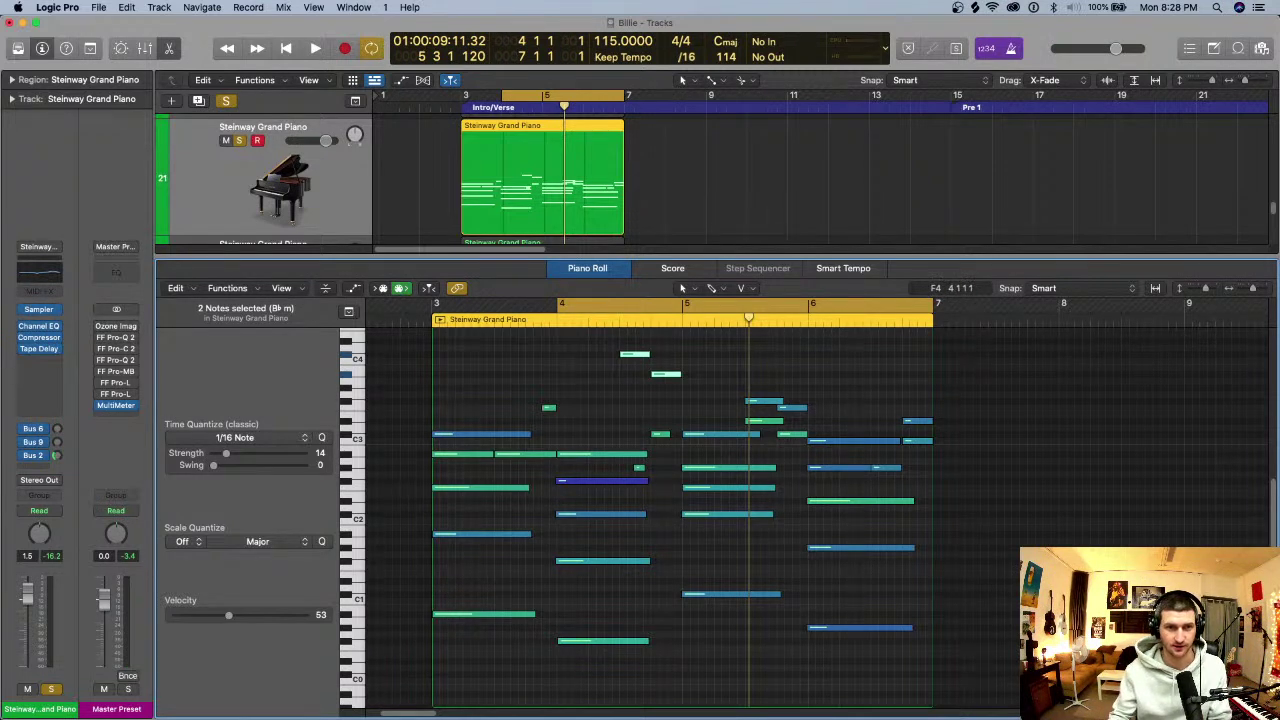
- Widen the cycle range to run from bar 3 through bar 6 and play the progression
{"action": "left_click_drag", "start_coordinate": [562, 303], "coordinate": [436, 303]}
{"action": "left_click_drag", "start_coordinate": [917, 304], "coordinate": [927, 306]}
{"action": "key", "text": "space"}
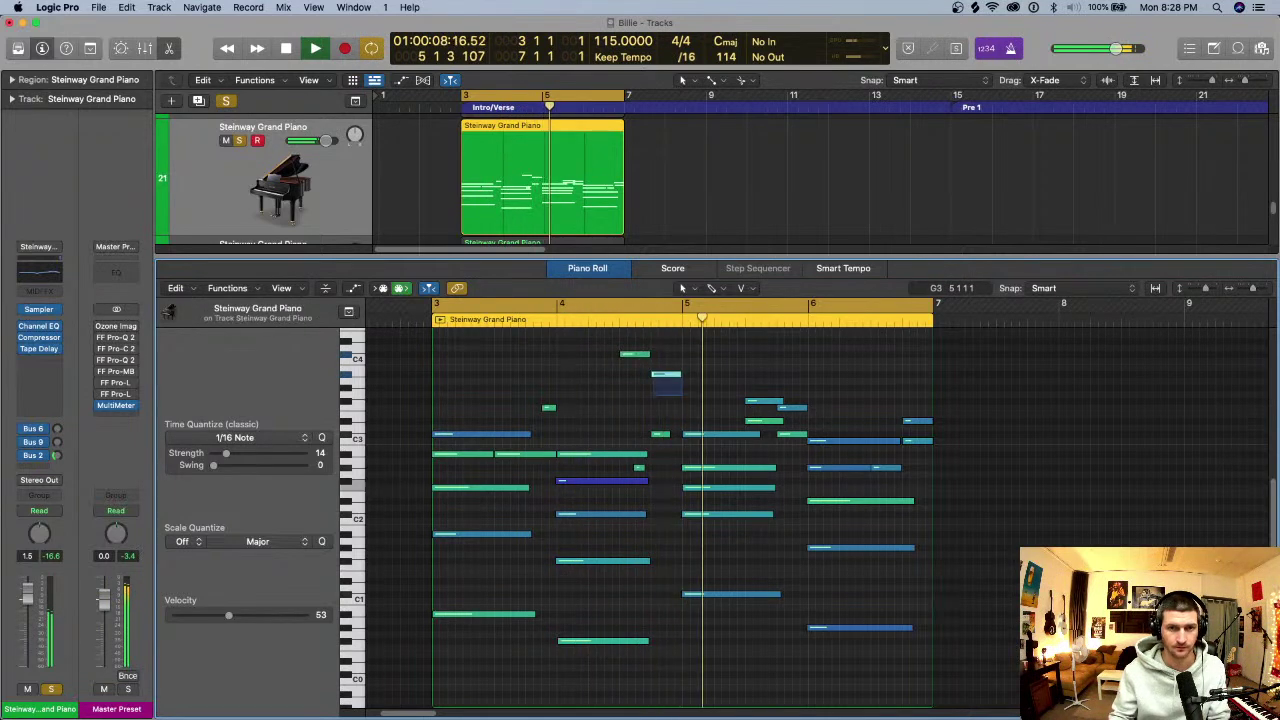
- Lower the velocity of the C#4 and A#3 melody notes in bar 4 to 42 and play them back
{"action": "key", "text": "space"}
{"action": "key", "text": "space"}
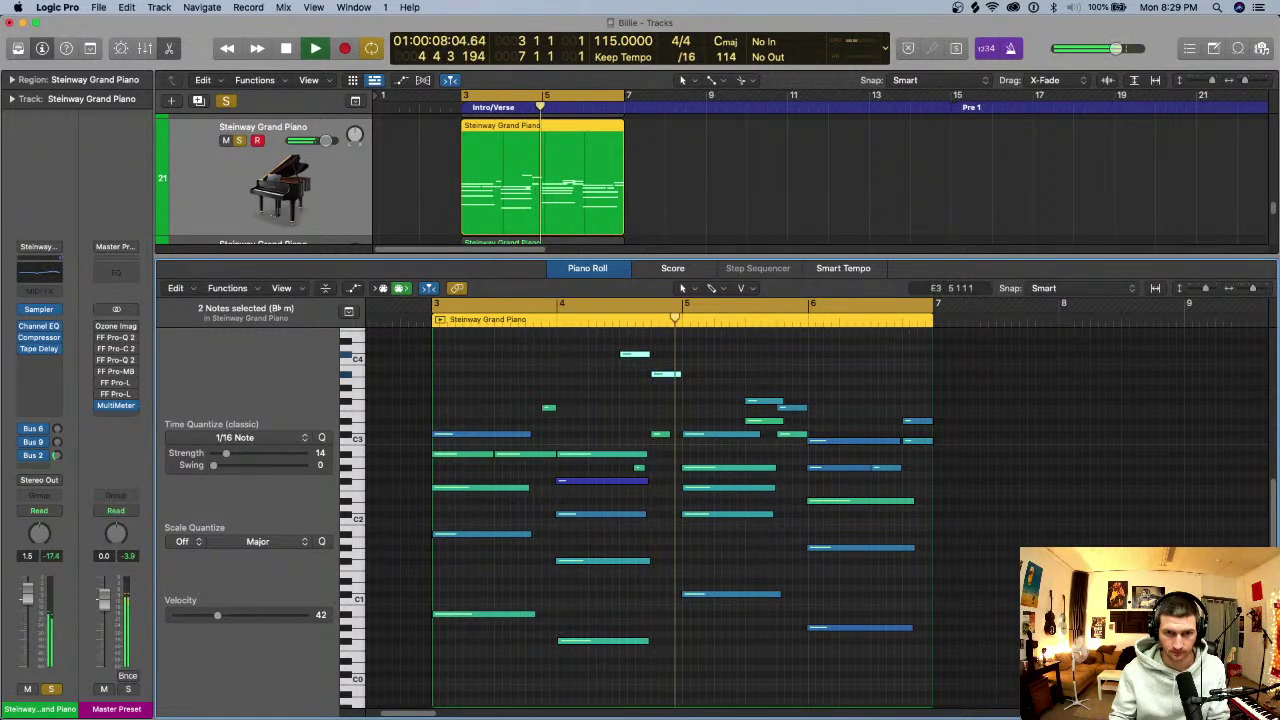
{"action": "key", "text": "space"}
- Add a G#3 melody note about one and a half beats long at the start of bar 5 and play the phrase
{"action": "left_click", "coordinate": [695, 394], "text": "super"}
{"action": "mouse_move", "coordinate": [705, 394]}
{"action": "left_mouse_down"}
{"action": "mouse_move", "coordinate": [692, 388]}
{"action": "mouse_move", "coordinate": [728, 389]}
{"action": "left_mouse_up"}
{"action": "key", "text": "space"}
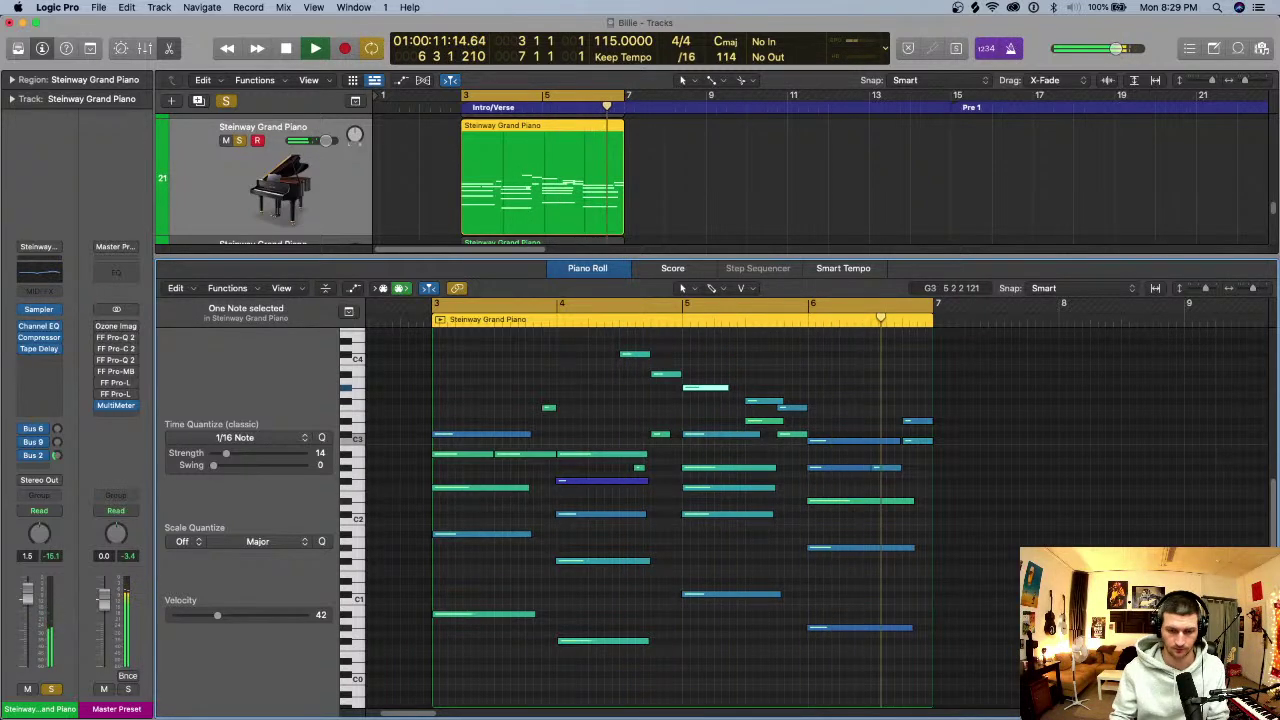
{"action": "key", "text": "space"}
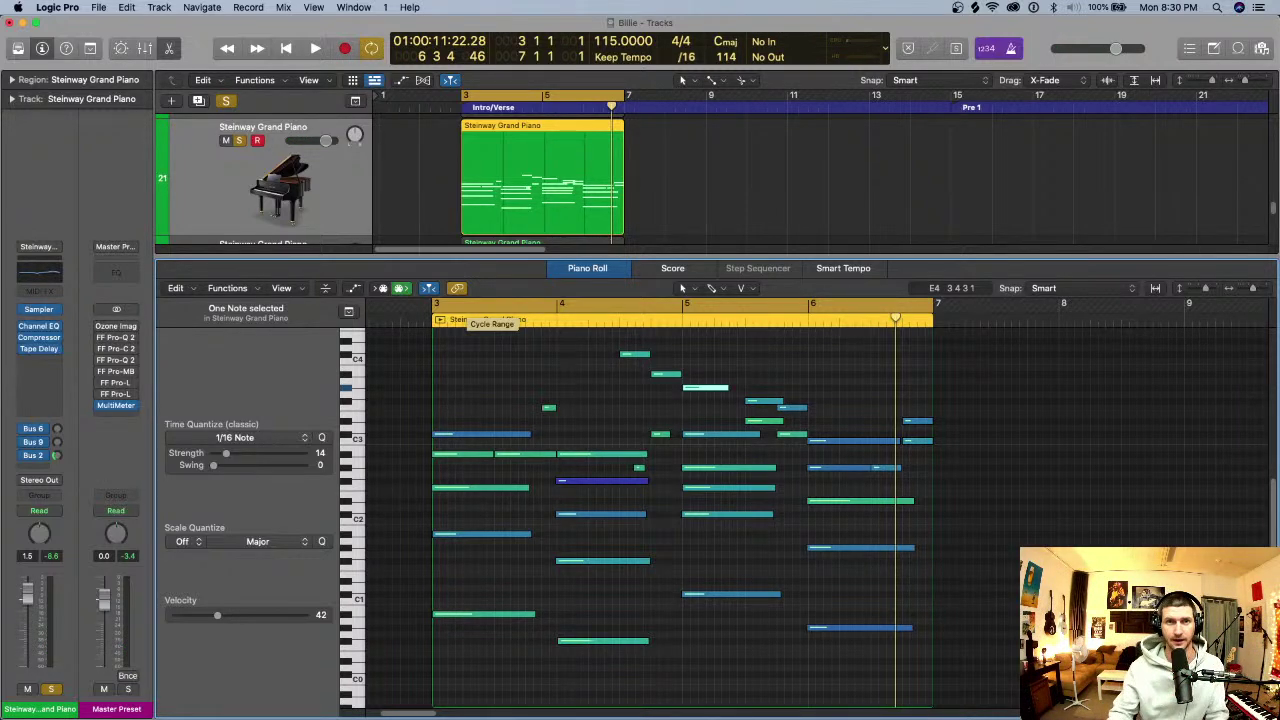
- Set the project key signature to B♭ minor
{"action": "left_click", "coordinate": [750, 41]}
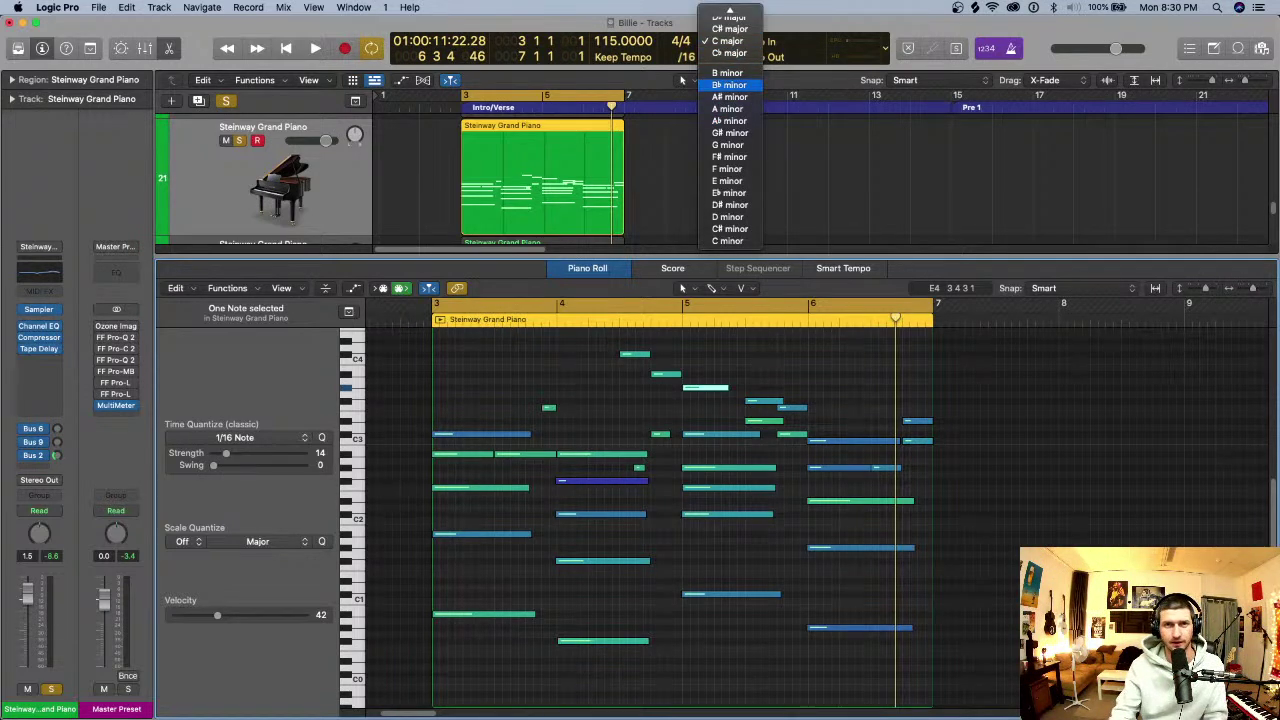
{"action": "left_click", "coordinate": [729, 85]}
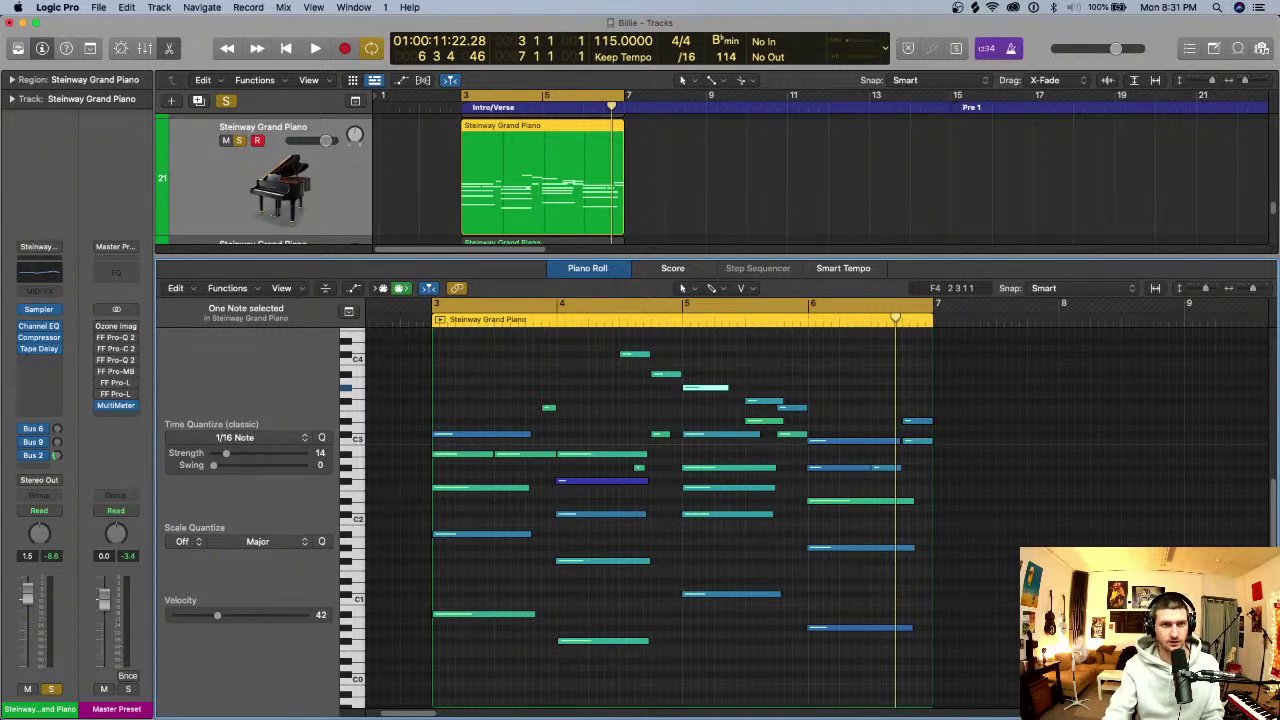
- Duplicate the track 21 piano as a new track and create an empty region spanning bars 3 through 6, opened for note editing
{"action": "key", "text": "e"}
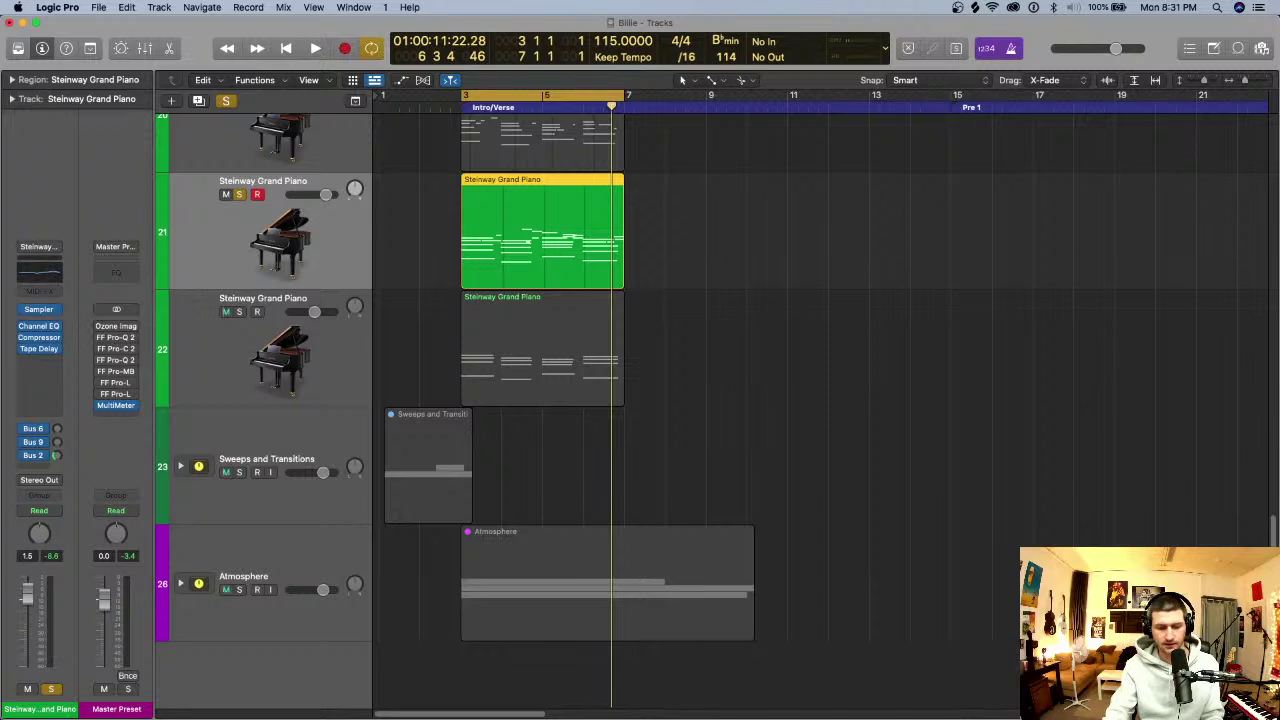
{"action": "key", "text": "super+d"}
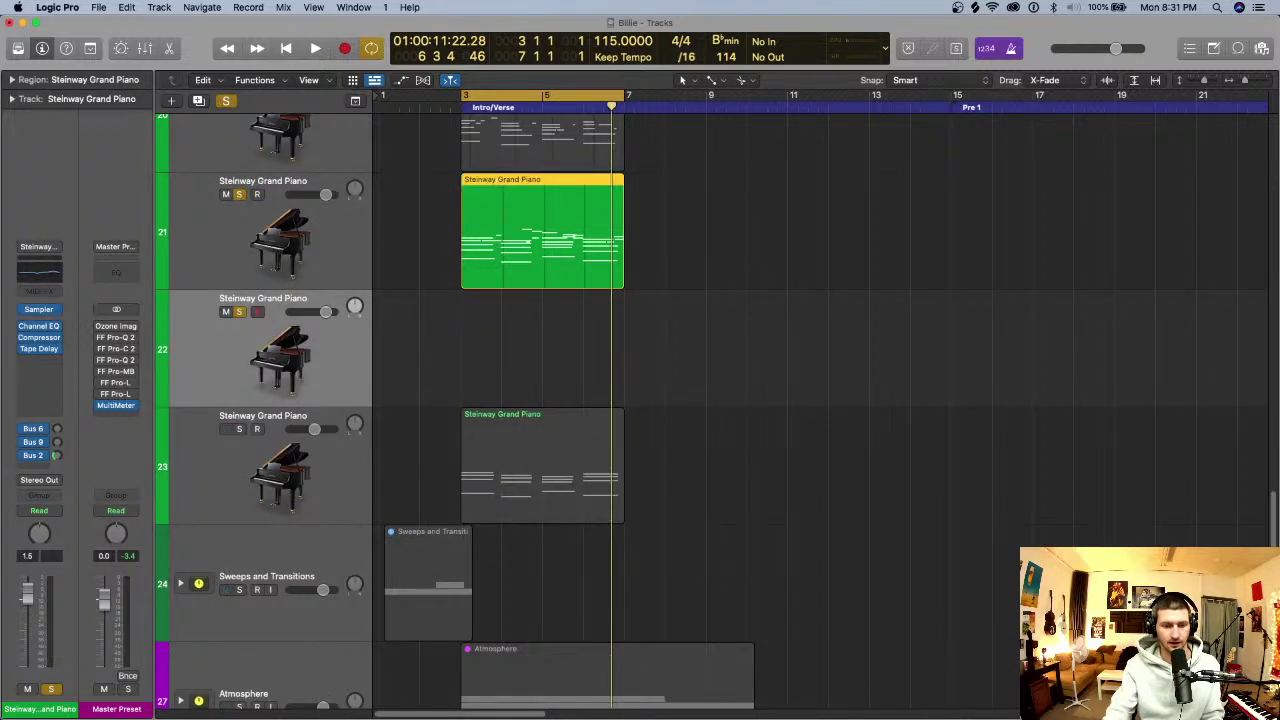
{"action": "key", "text": "t"}
{"action": "key", "text": "p"}
{"action": "left_click", "coordinate": [470, 348]}
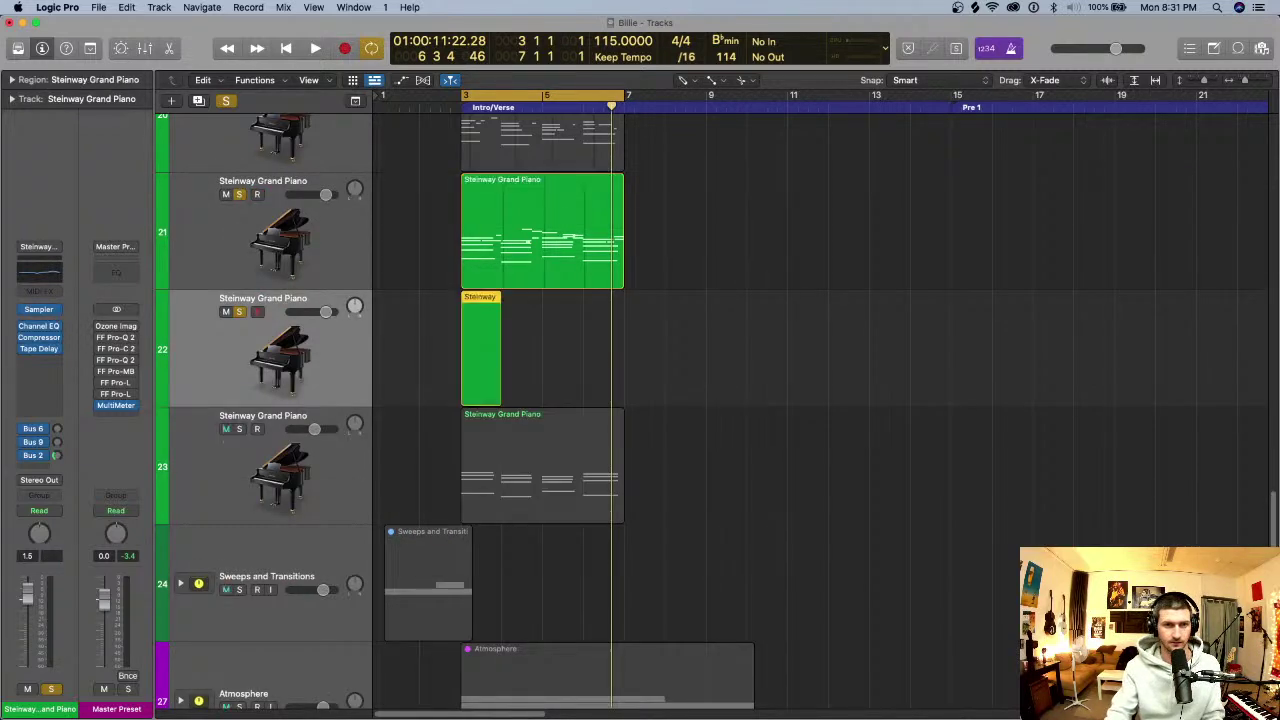
{"action": "left_click_drag", "start_coordinate": [500, 395], "coordinate": [622, 400]}
{"action": "key", "text": "e"}
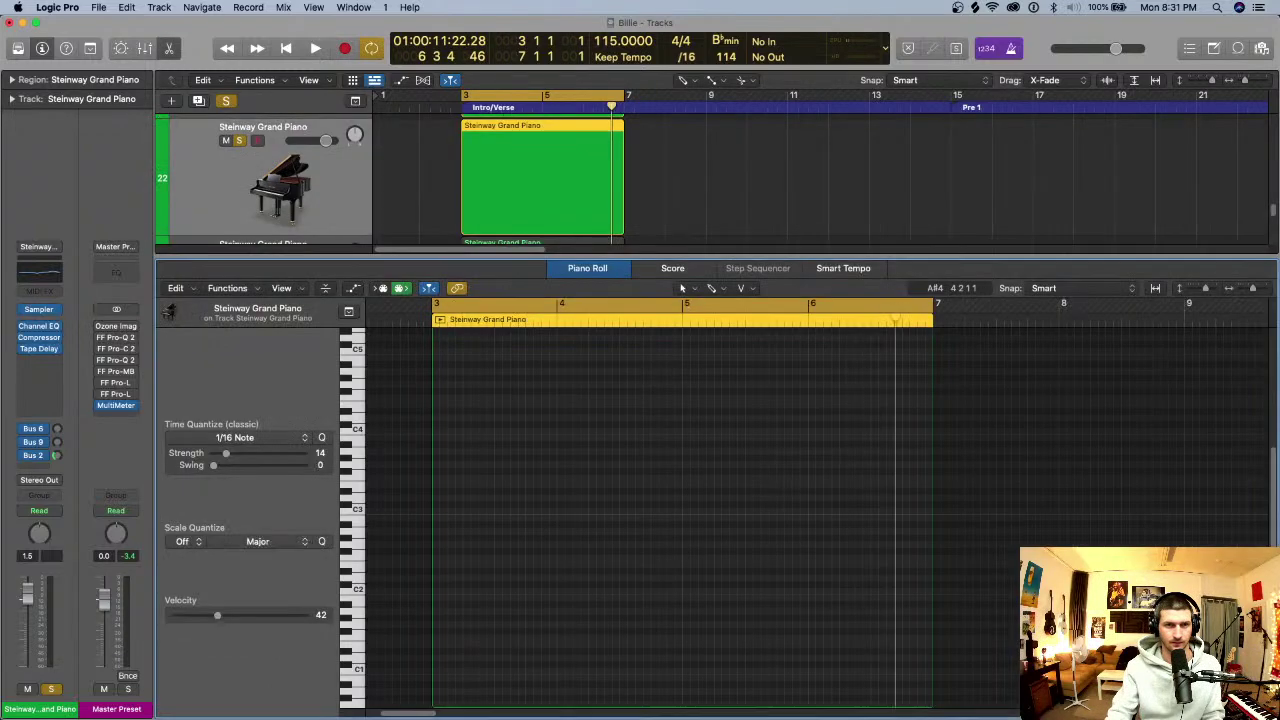
- Assign the Brush Tool as the secondary tool for editing notes in the empty piano region
{"action": "scroll", "coordinate": [640, 450], "scroll_direction": "up", "scroll_amount": 3}
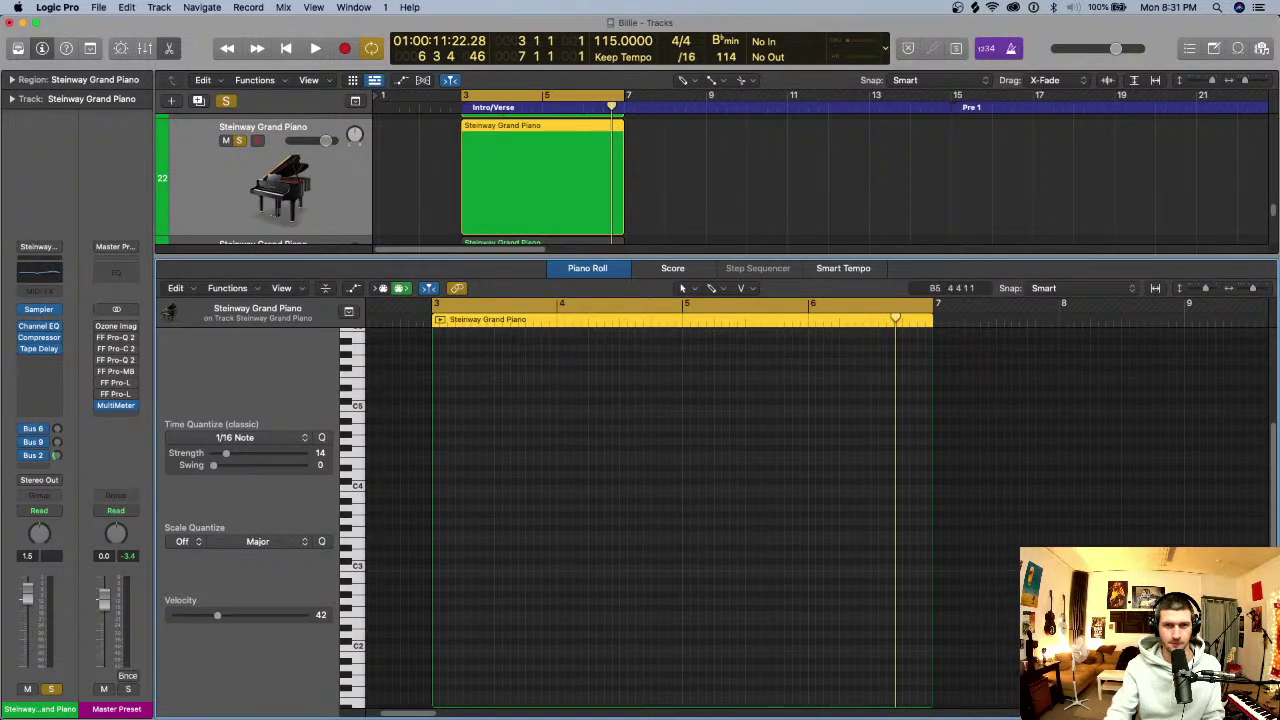
{"action": "left_click", "coordinate": [716, 288]}
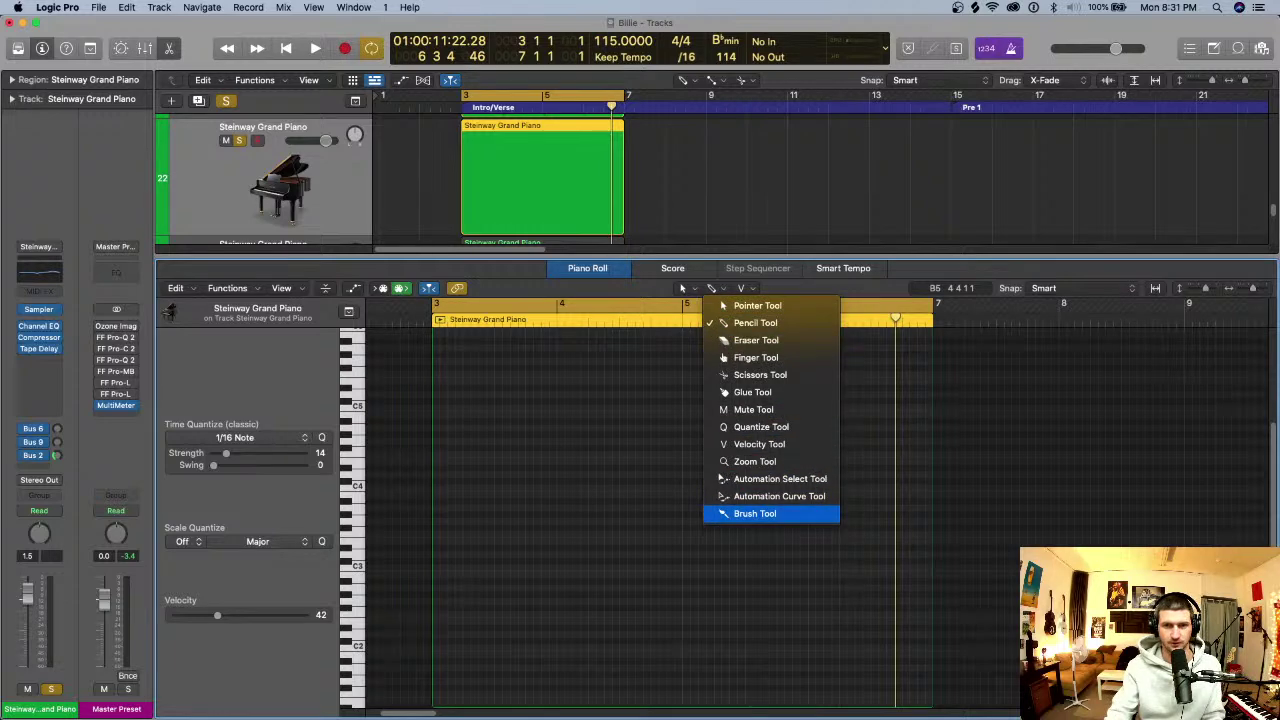
{"action": "left_click", "coordinate": [755, 513]}
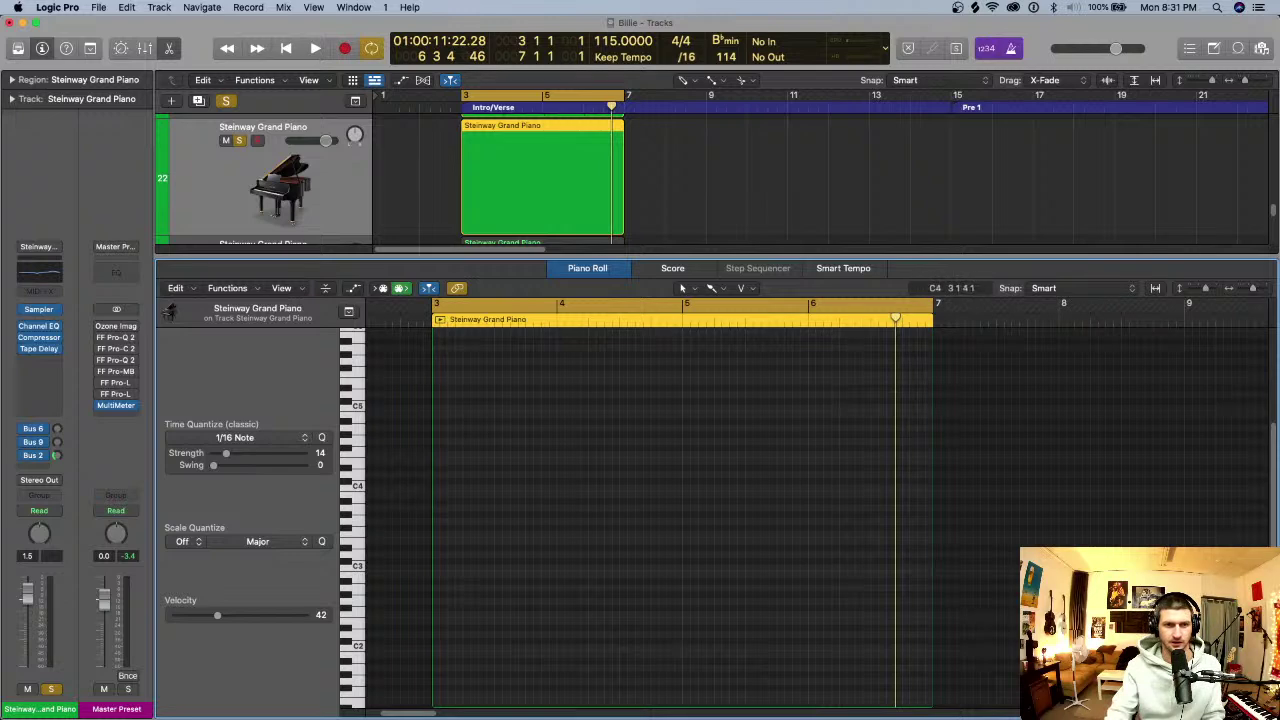
- Brush test rows of sixteenth notes on several pitches across bar 3 and delete them all
{"action": "left_click_drag", "start_coordinate": [448, 461], "coordinate": [556, 461]}
{"action": "mouse_move", "coordinate": [455, 434]}
{"action": "left_mouse_down"}
{"action": "mouse_move", "coordinate": [533, 434]}
{"action": "mouse_move", "coordinate": [500, 447]}
{"action": "left_mouse_up"}
{"action": "left_click", "coordinate": [505, 401]}
{"action": "left_click_drag", "start_coordinate": [505, 401], "coordinate": [505, 414]}
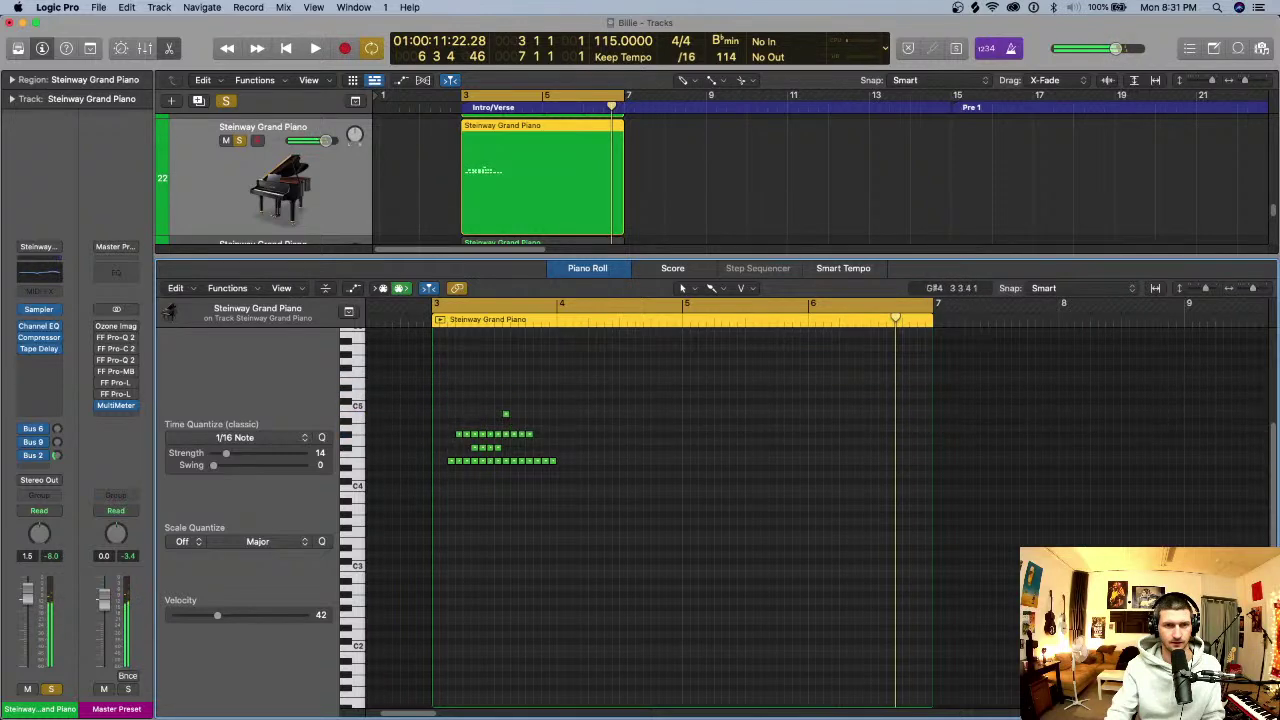
{"action": "left_click_drag", "start_coordinate": [636, 534], "coordinate": [448, 412]}
{"action": "key", "text": "Delete"}
- Set Scale Quantize to the A# root with the Natural Minor scale
{"action": "left_click", "coordinate": [188, 541]}
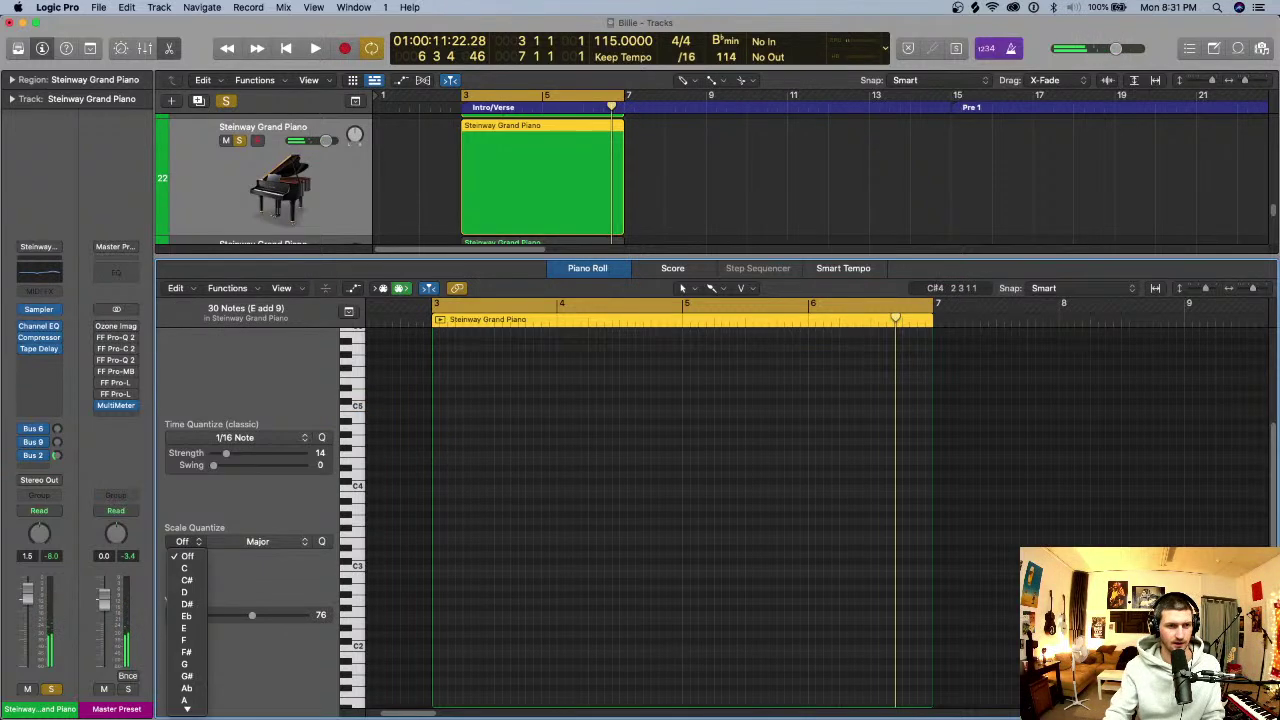
{"action": "left_click", "coordinate": [188, 541]}
{"action": "left_click", "coordinate": [188, 541]}
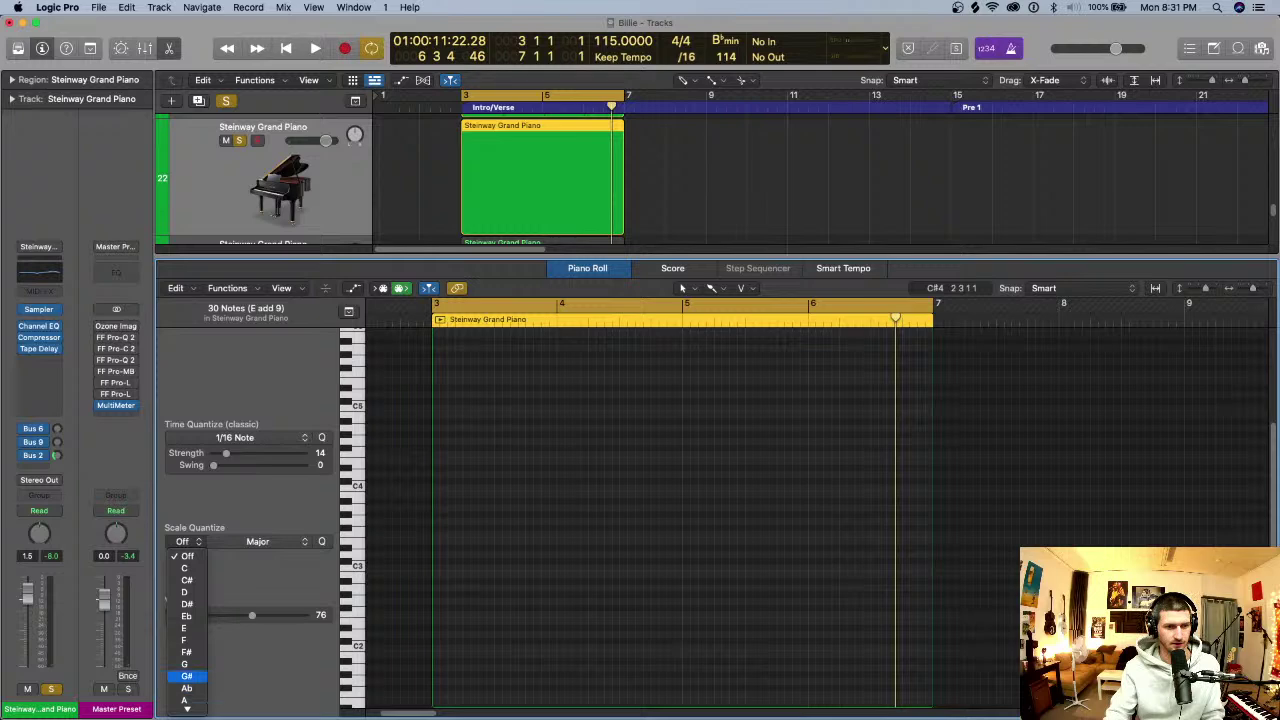
{"action": "left_click", "coordinate": [186, 694]}
{"action": "left_click", "coordinate": [257, 541]}
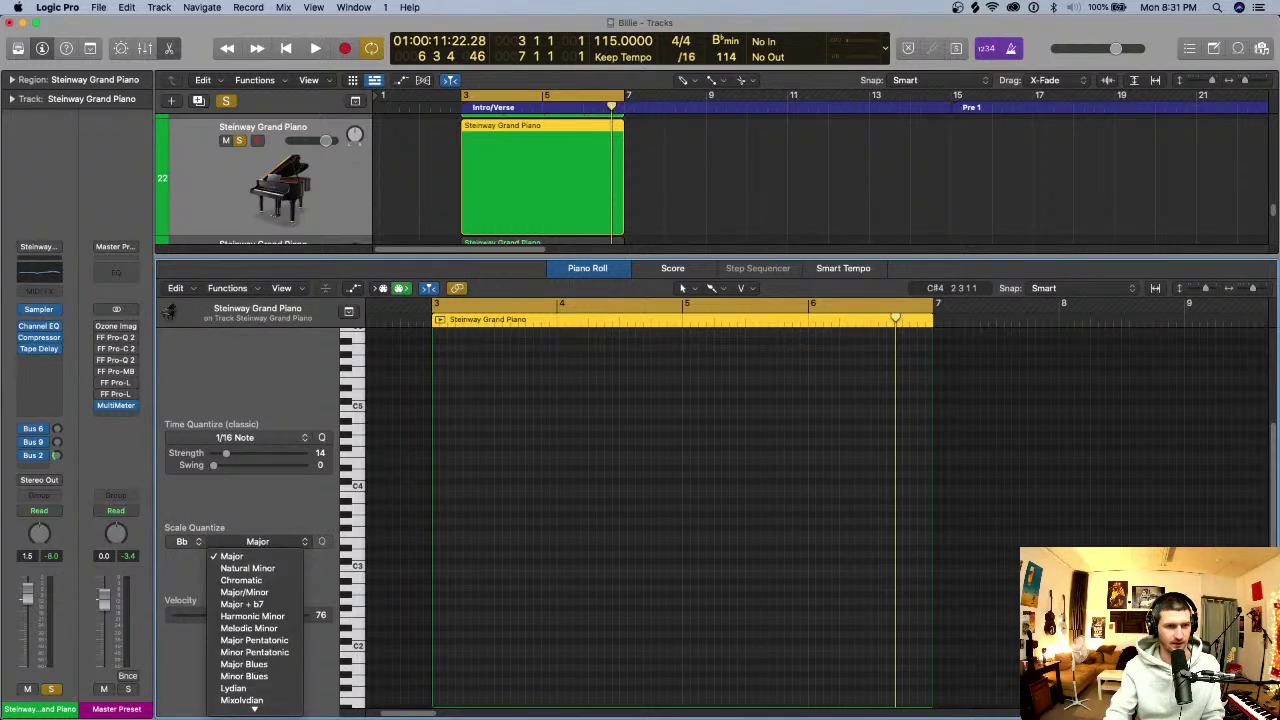
{"action": "left_click", "coordinate": [247, 568]}
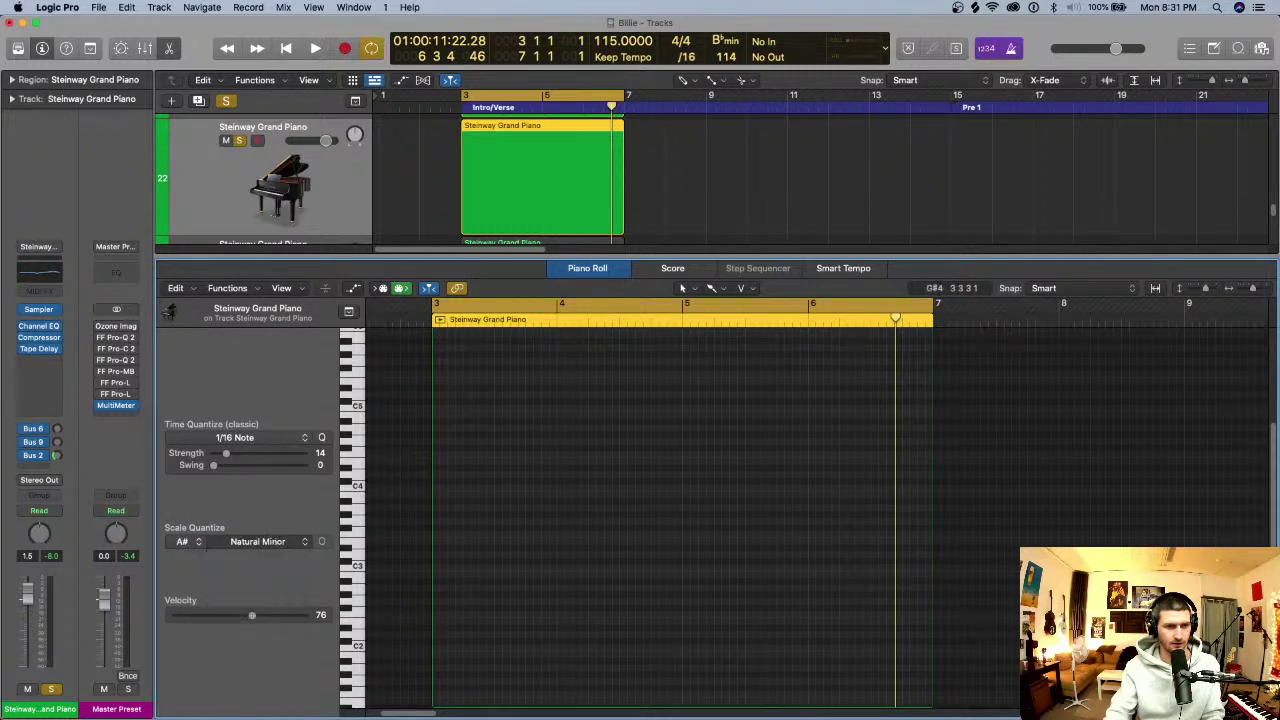
- Draw a test note slightly over one bar long from the start of bar 3 and play it
{"action": "left_click", "coordinate": [458, 434]}
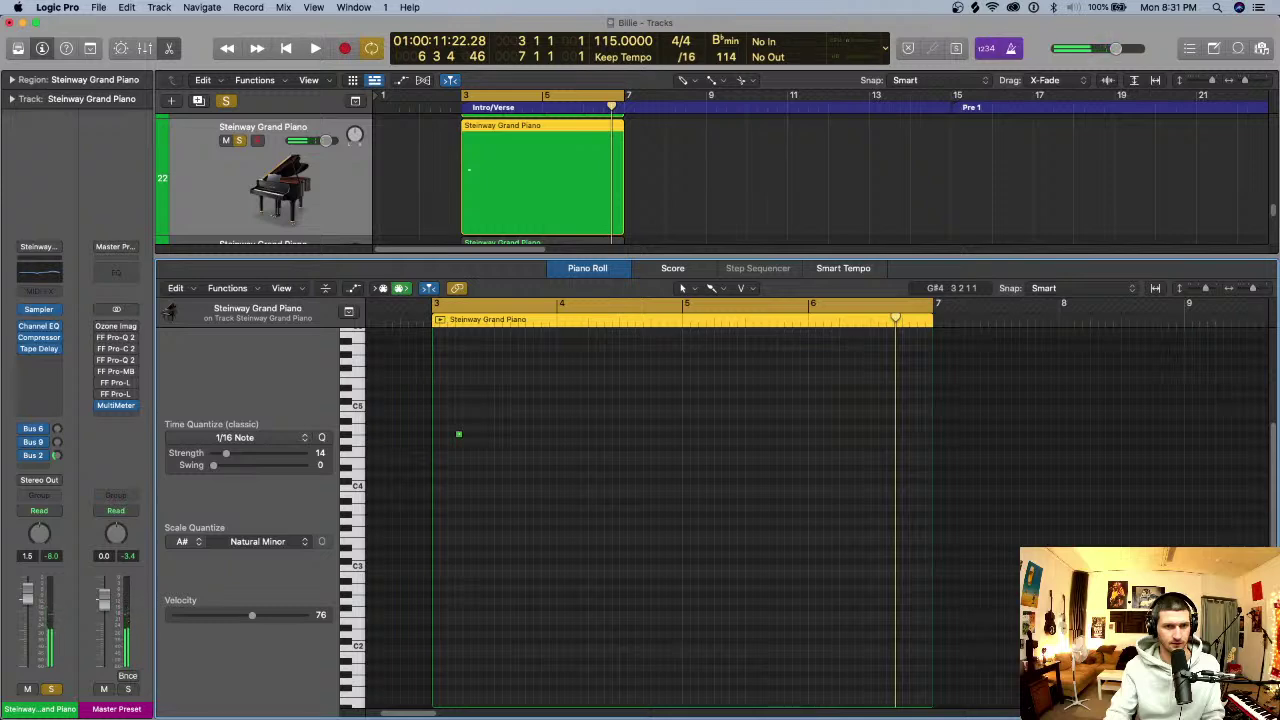
{"action": "left_click_drag", "start_coordinate": [459, 434], "coordinate": [594, 434]}
{"action": "left_click_drag", "start_coordinate": [492, 434], "coordinate": [468, 415]}
{"action": "key", "text": "space"}
- Review the available Scale Quantize root keys and scale types, leaving A# Natural Minor selected
{"action": "left_click", "coordinate": [257, 541]}
{"action": "scroll", "coordinate": [252, 602], "scroll_direction": "down", "scroll_amount": 3}
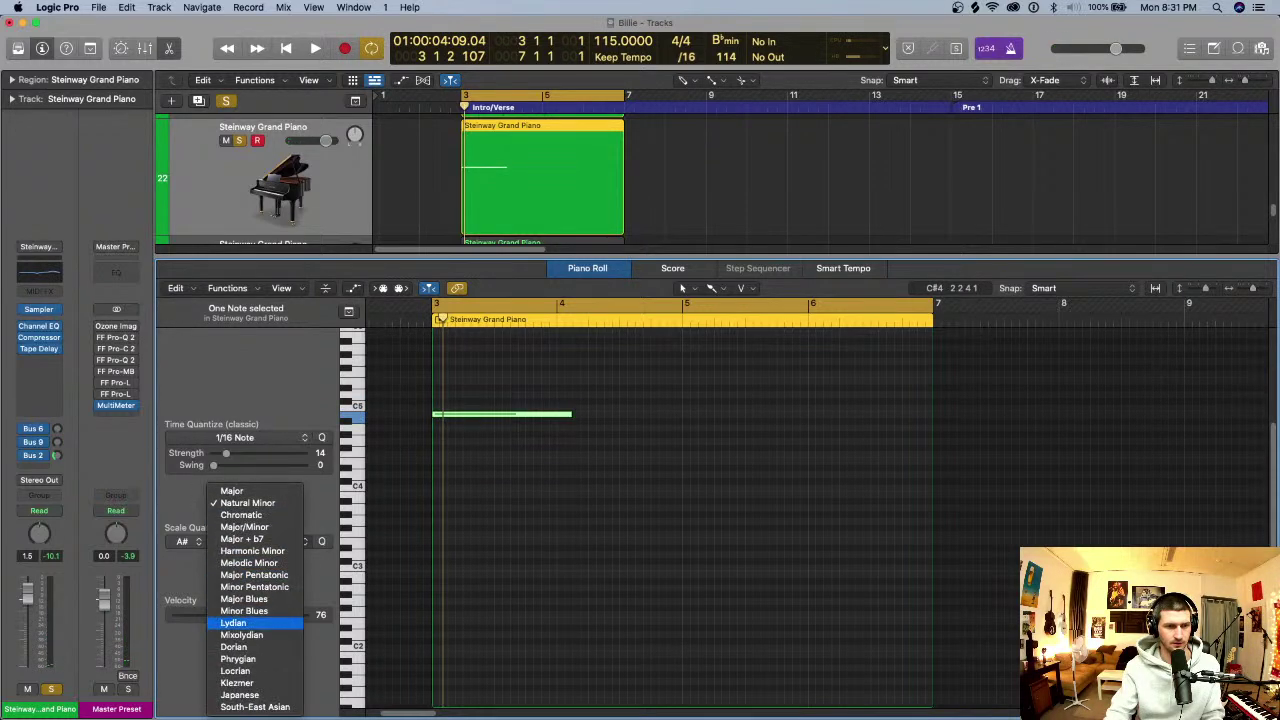
{"action": "left_click", "coordinate": [318, 645]}
{"action": "left_click", "coordinate": [188, 542]}
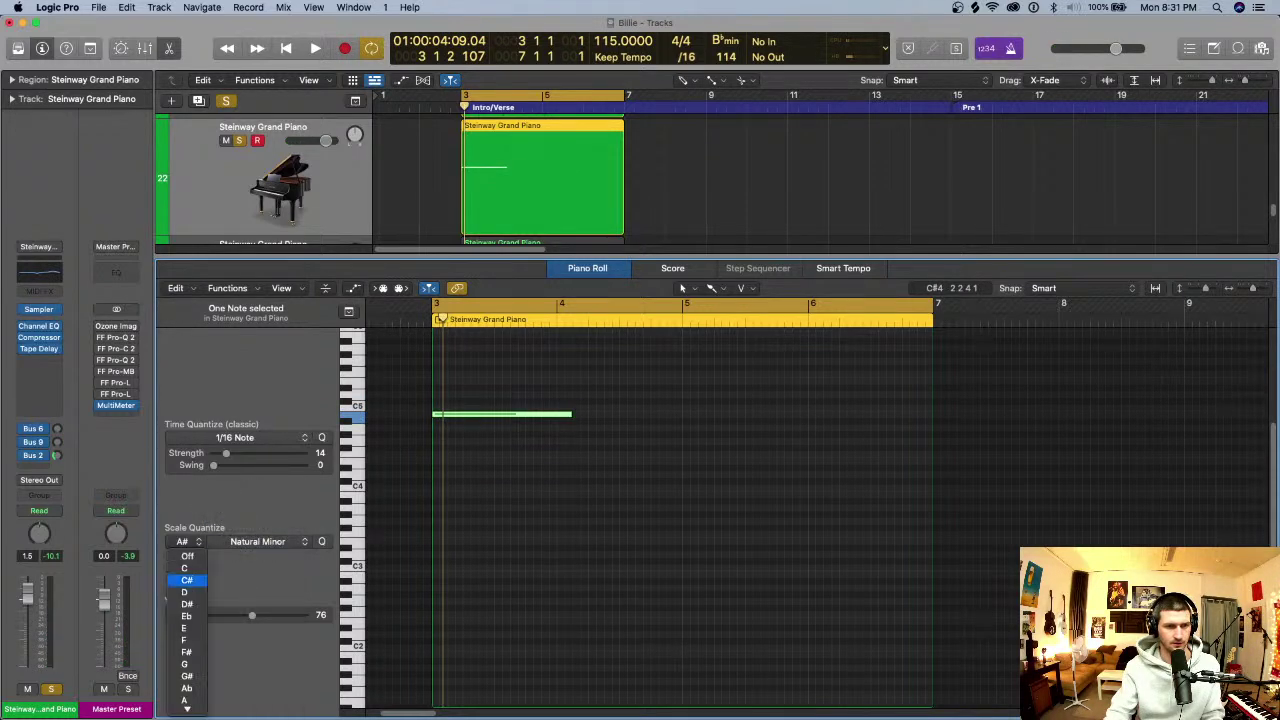
{"action": "left_click", "coordinate": [232, 582]}
{"action": "left_click", "coordinate": [188, 542]}
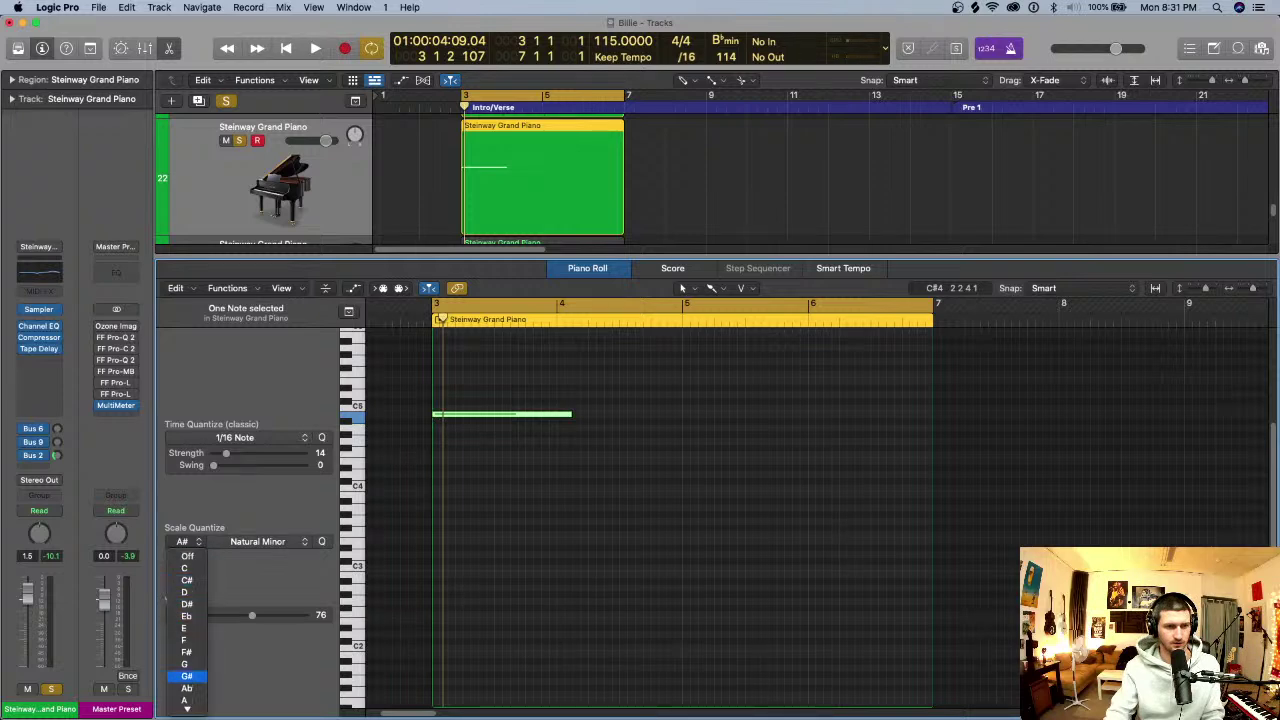
{"action": "left_click", "coordinate": [238, 668]}
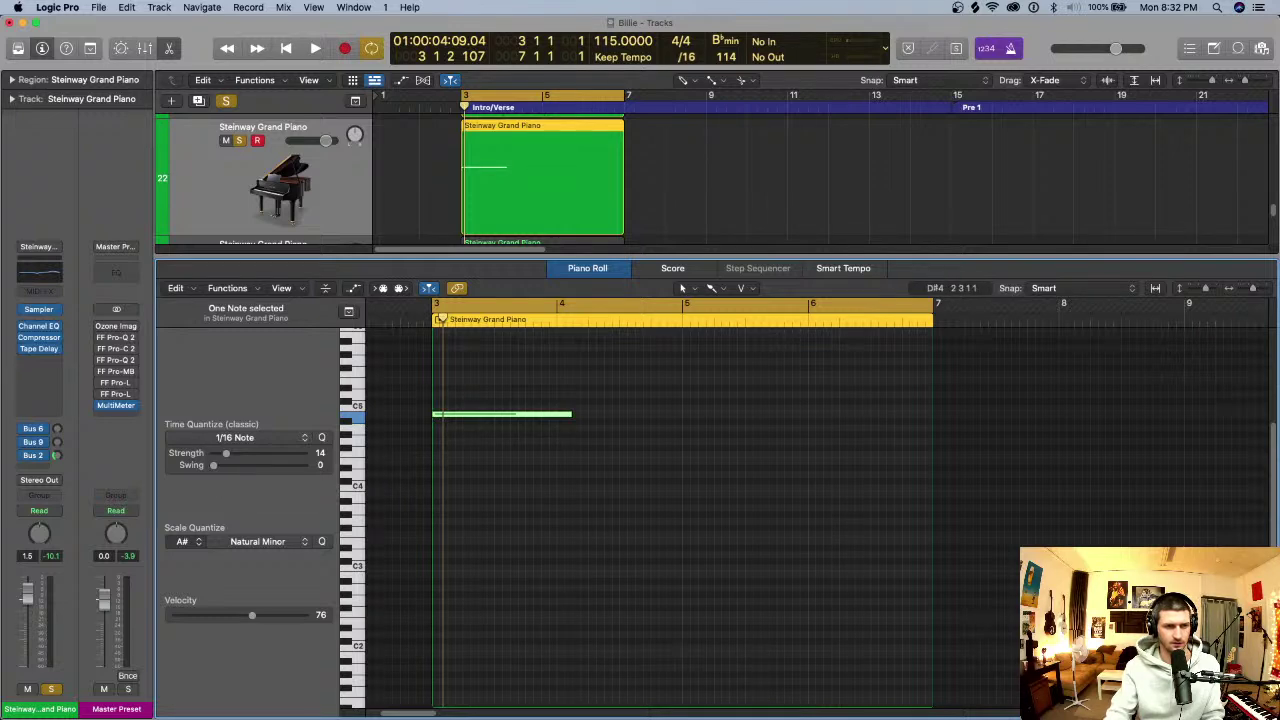
{"action": "left_click", "coordinate": [258, 541]}
{"action": "left_click", "coordinate": [248, 568]}
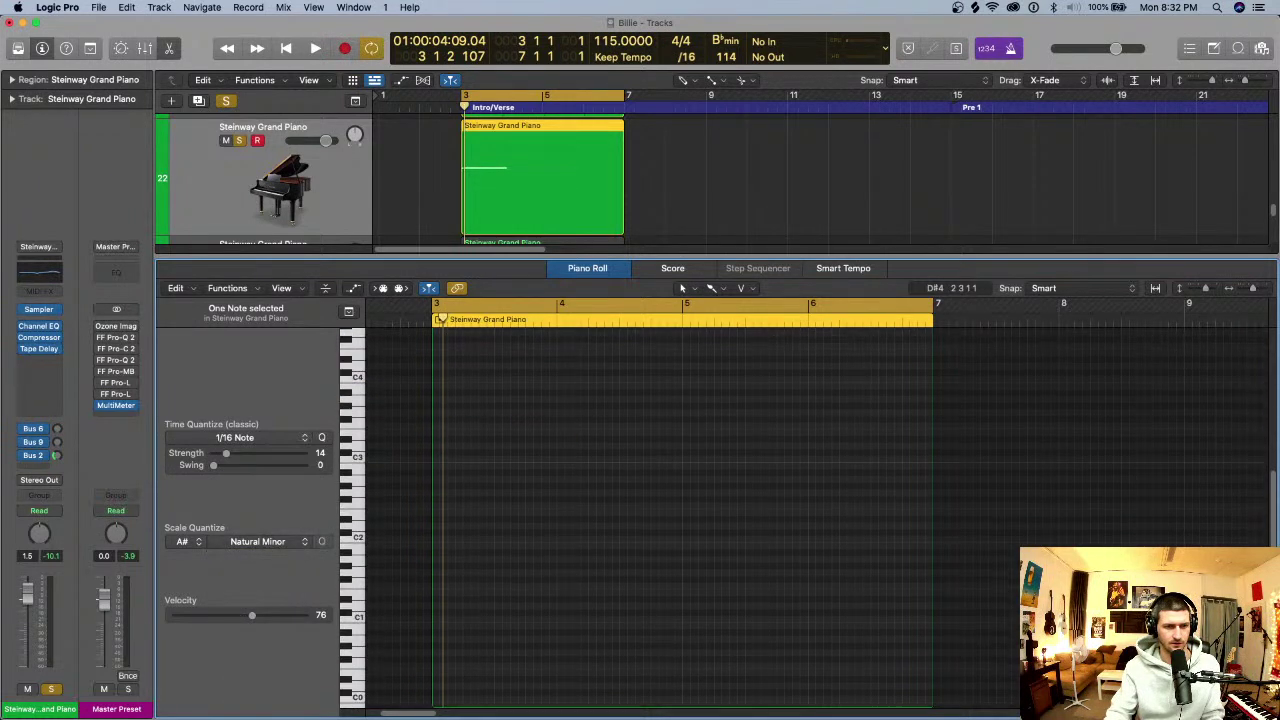
{"action": "left_click", "coordinate": [258, 541]}
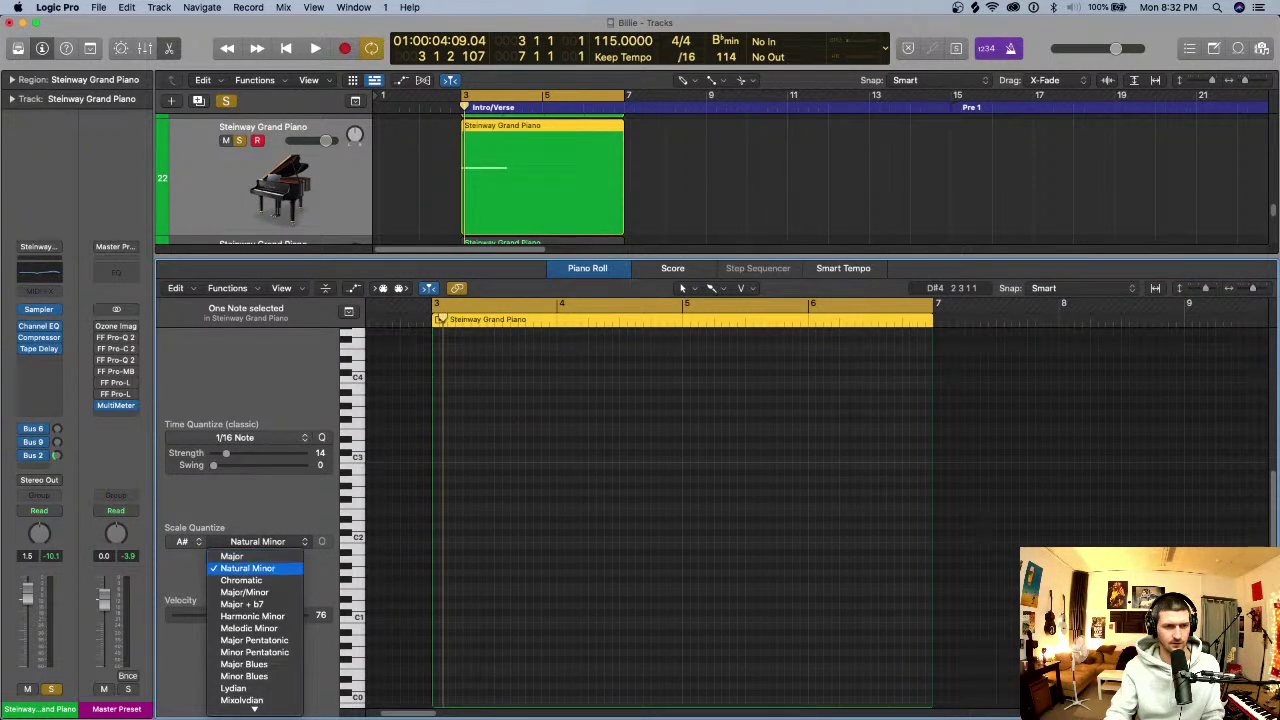
{"action": "left_click", "coordinate": [248, 568]}
- Delete the long test note in bar 3 and turn MIDI Out back on for note editing
{"action": "scroll", "coordinate": [440, 470], "scroll_direction": "up", "scroll_amount": 8}
{"action": "scroll", "coordinate": [406, 471], "scroll_direction": "down", "scroll_amount": 3}
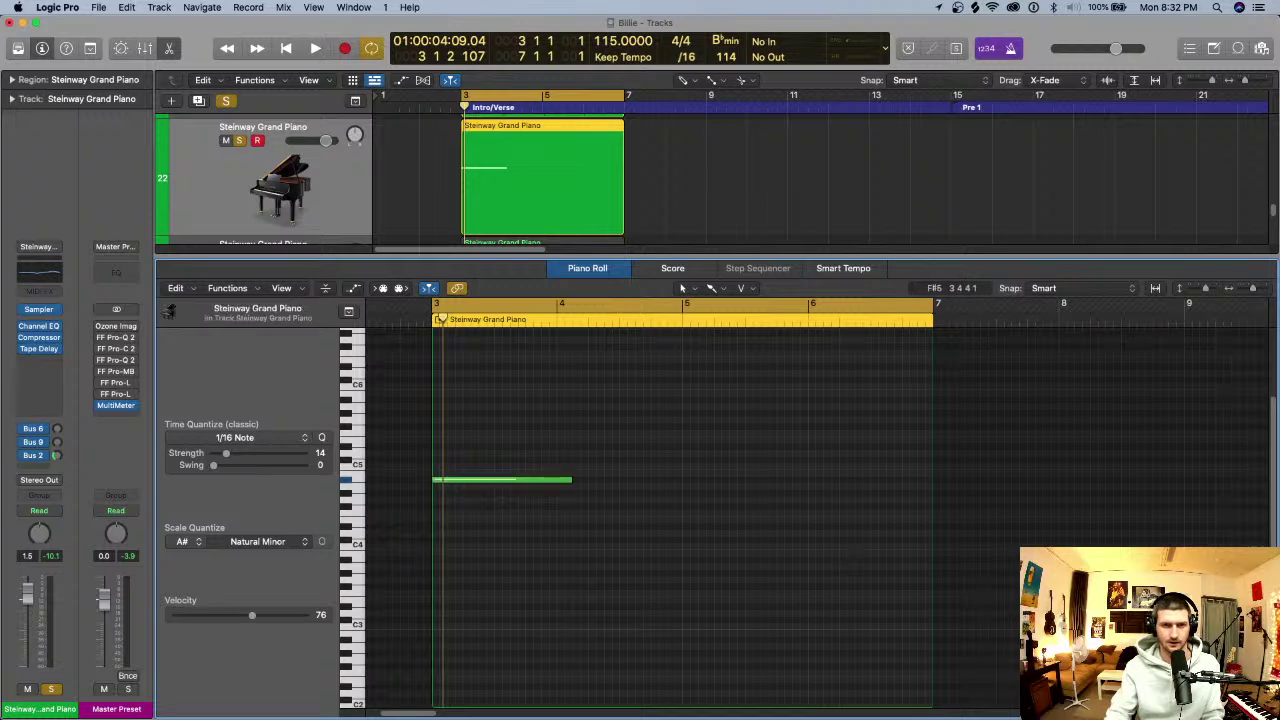
{"action": "key", "text": "Delete"}
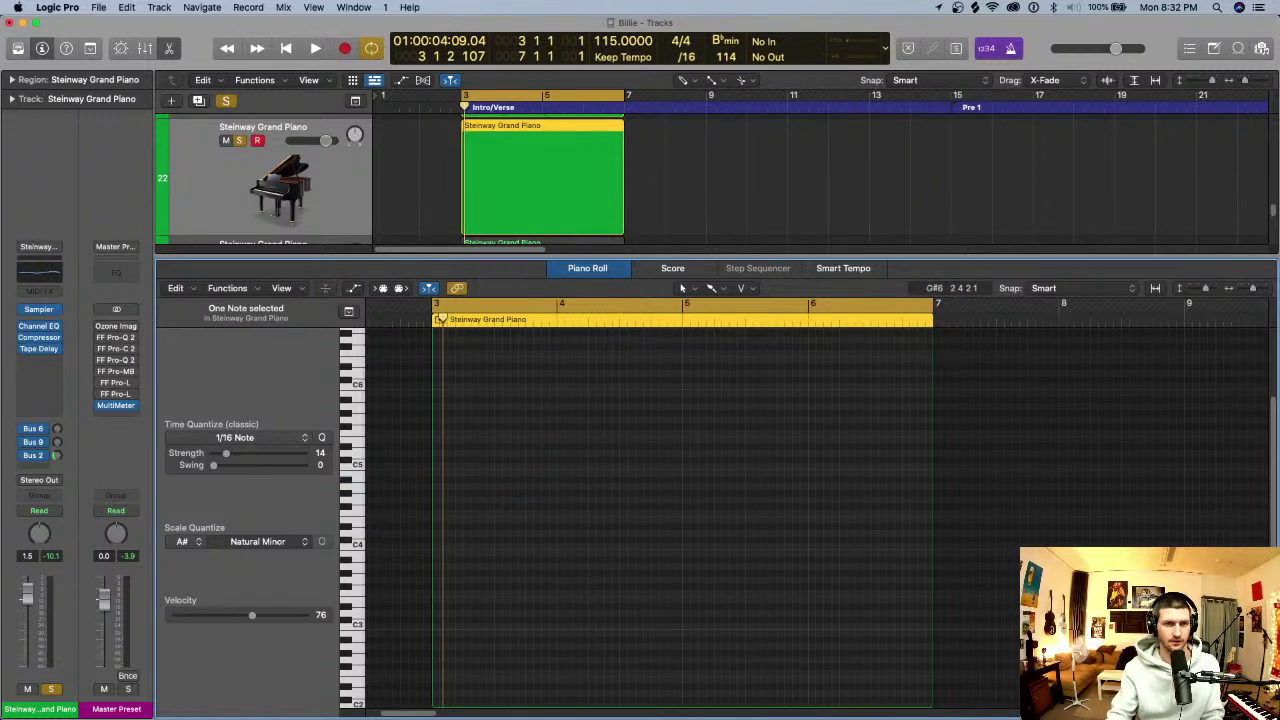
{"action": "left_click", "coordinate": [401, 288]}
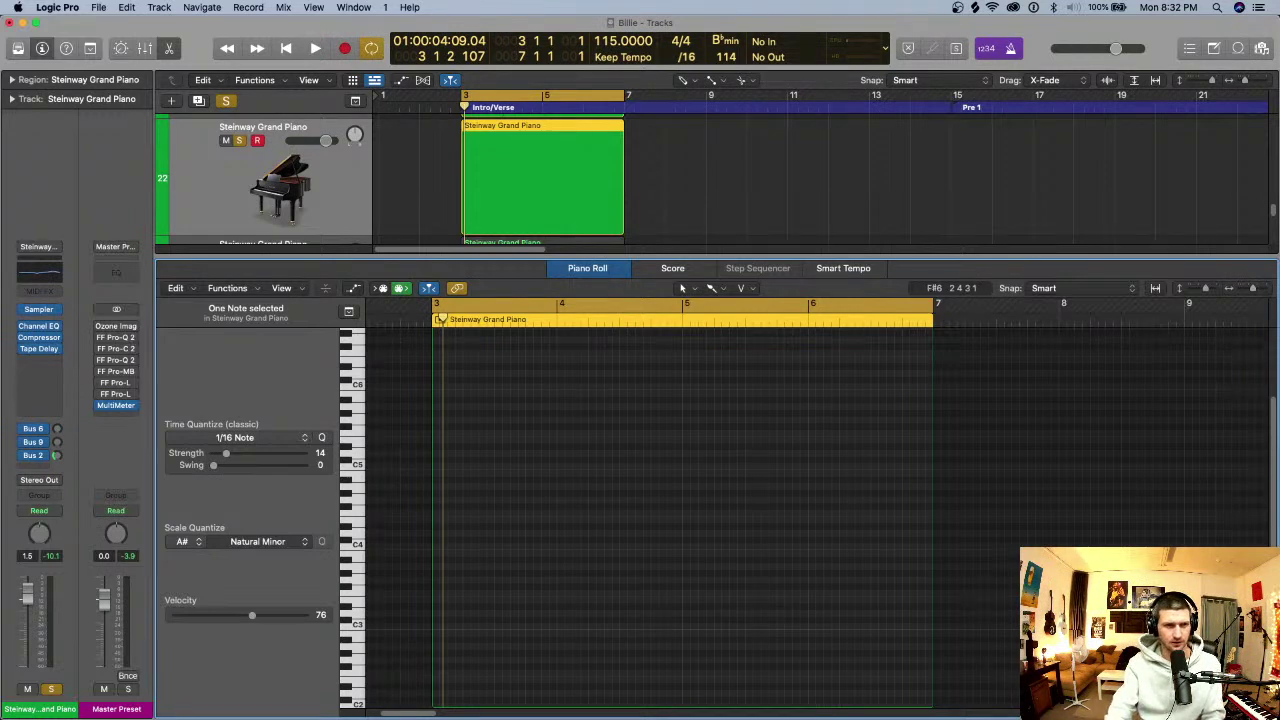
{"action": "left_click", "coordinate": [712, 288]}
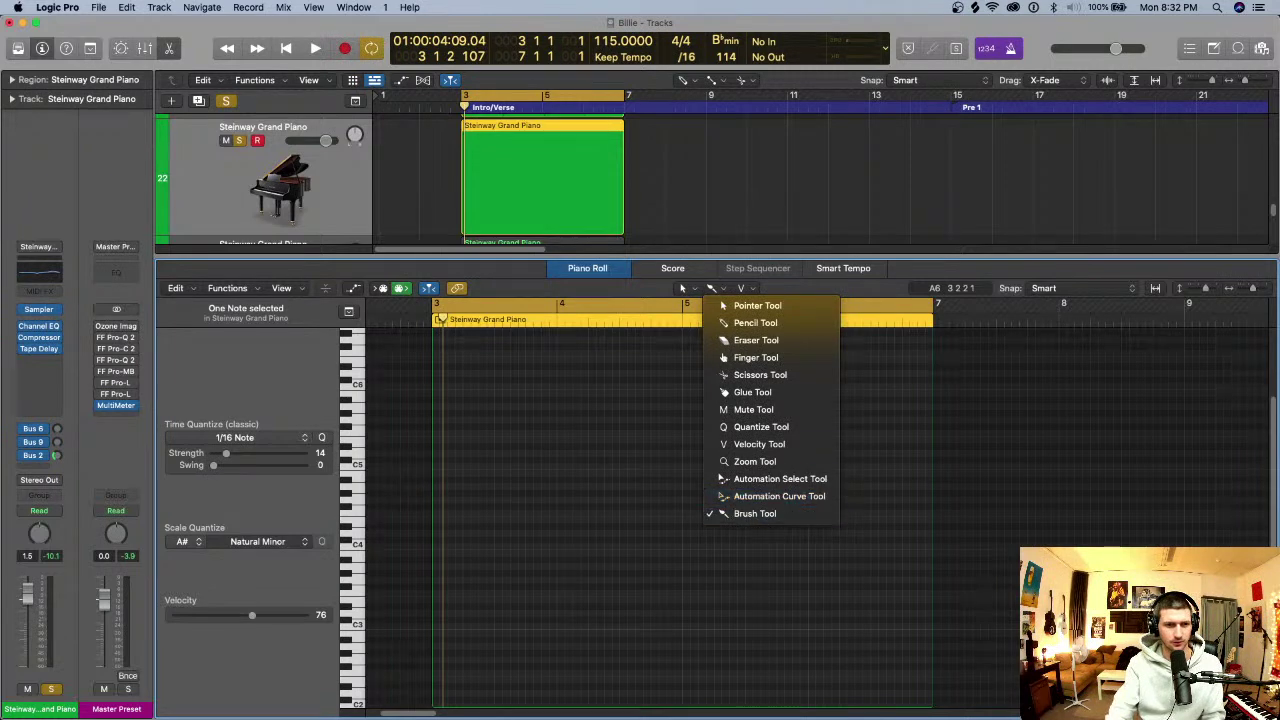
{"action": "left_click", "coordinate": [484, 452]}
{"action": "key", "text": "p"}
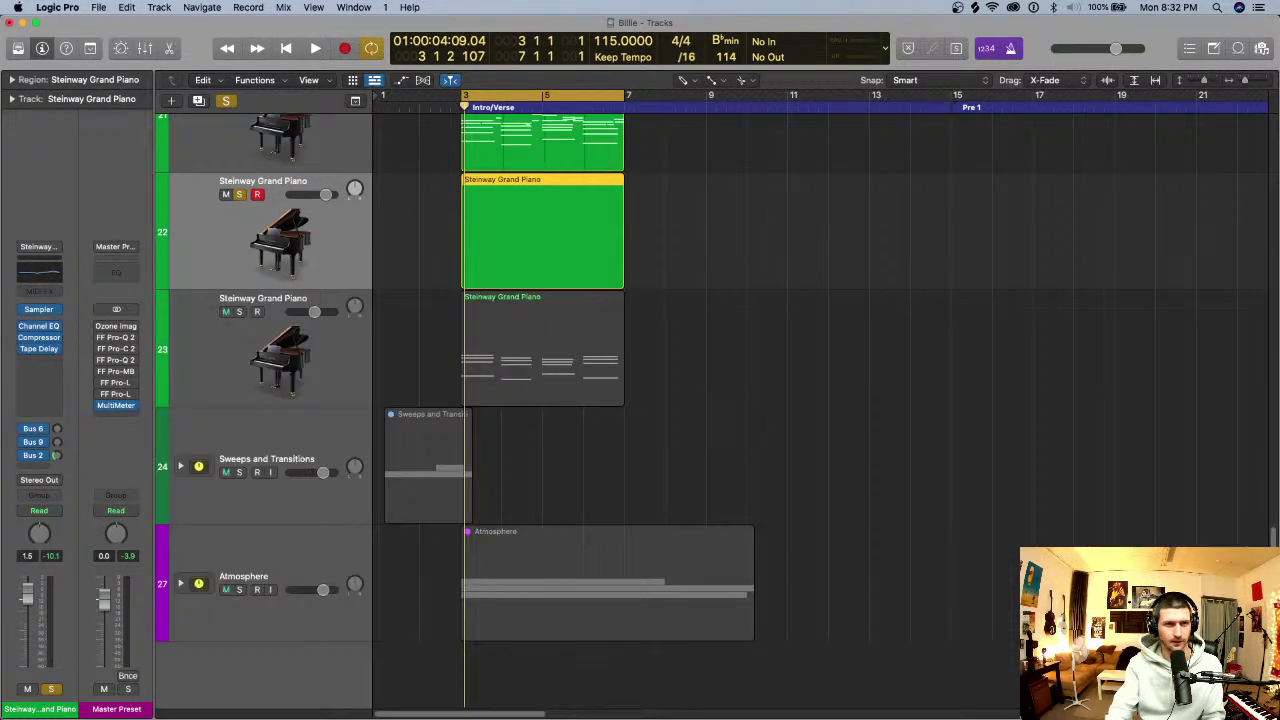
{"action": "key", "text": "p"}
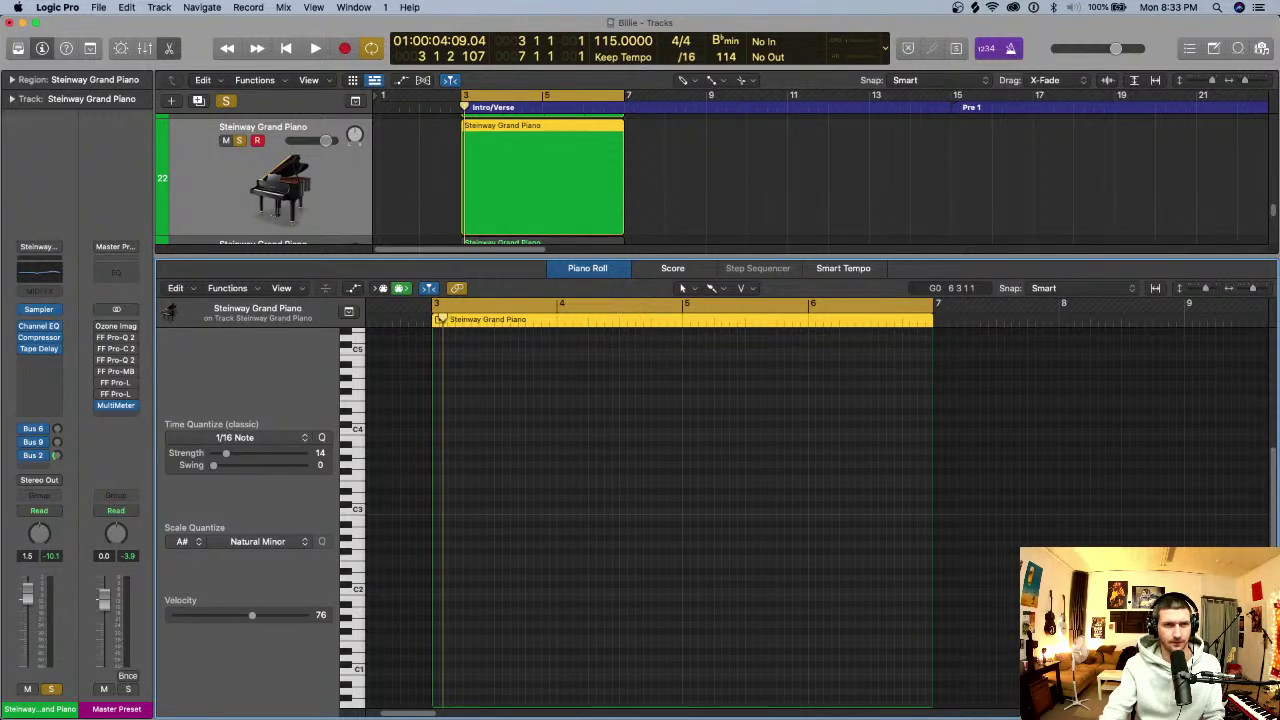
- Close the note editor and insert the Pitch Correction effect after Tape Delay on the duplicated piano track
{"action": "key", "text": "e"}
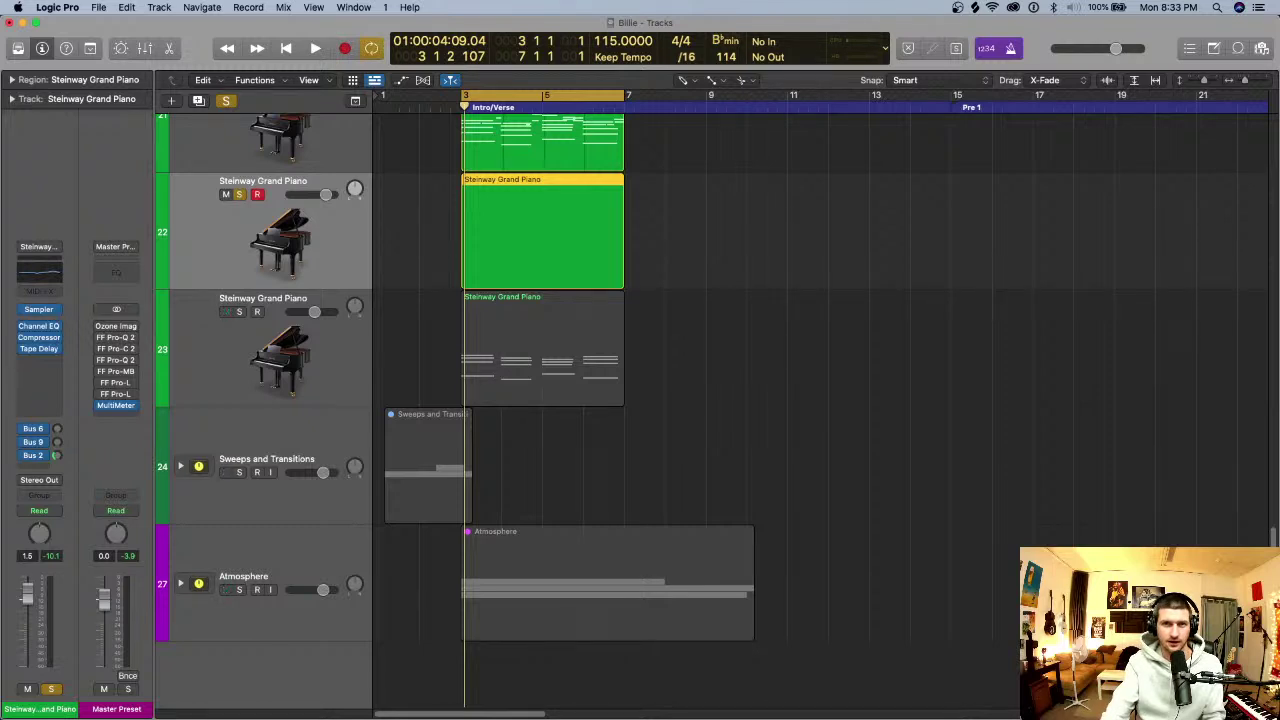
{"action": "left_click", "coordinate": [39, 360]}
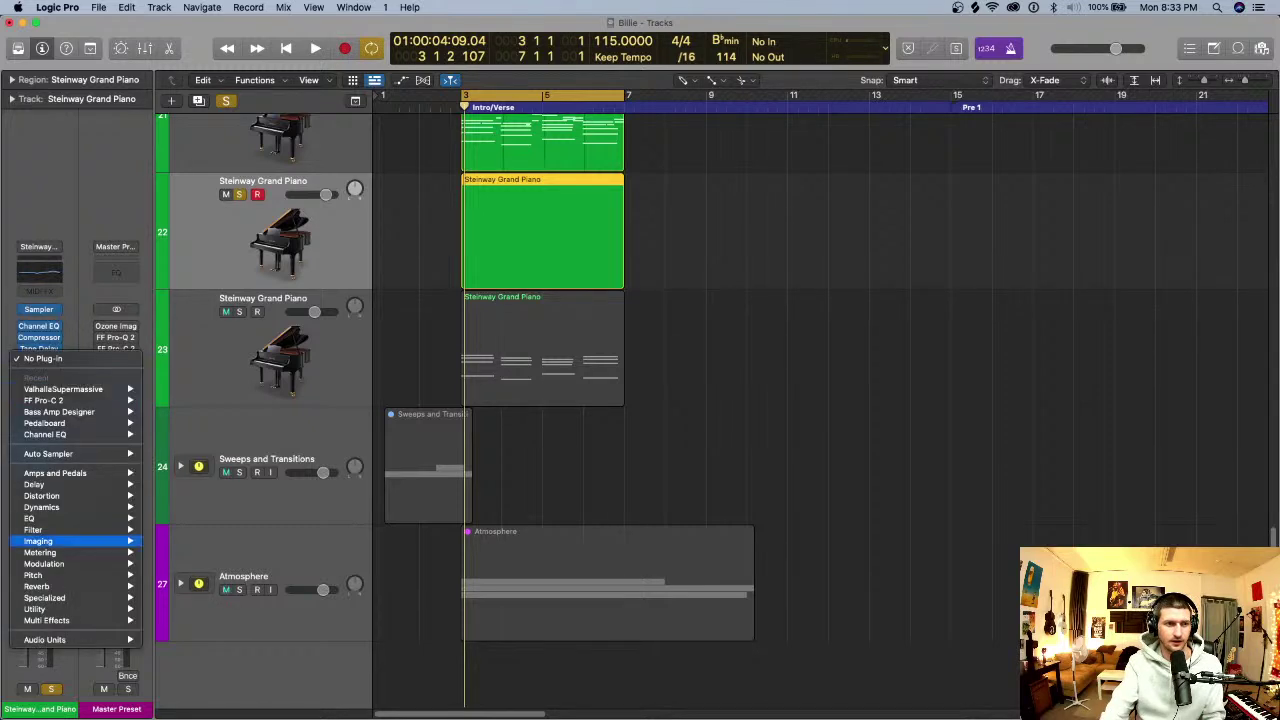
{"action": "mouse_move", "coordinate": [35, 575]}
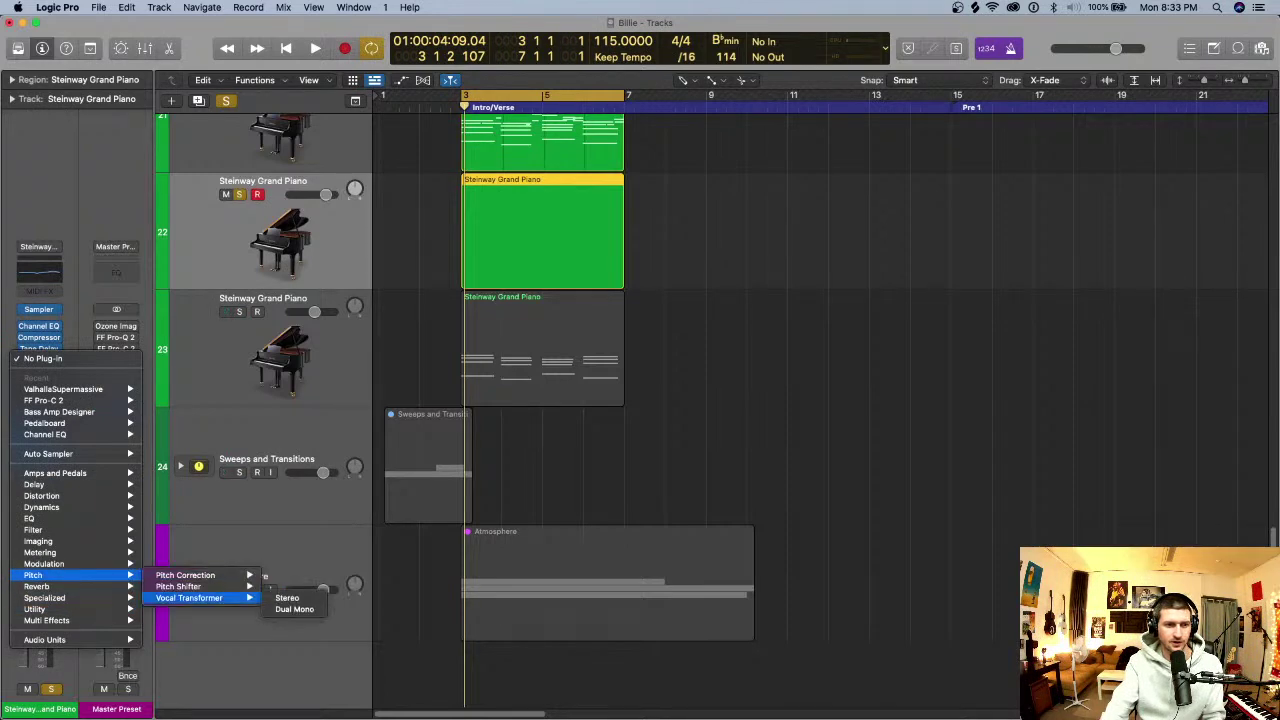
{"action": "left_click", "coordinate": [290, 576]}
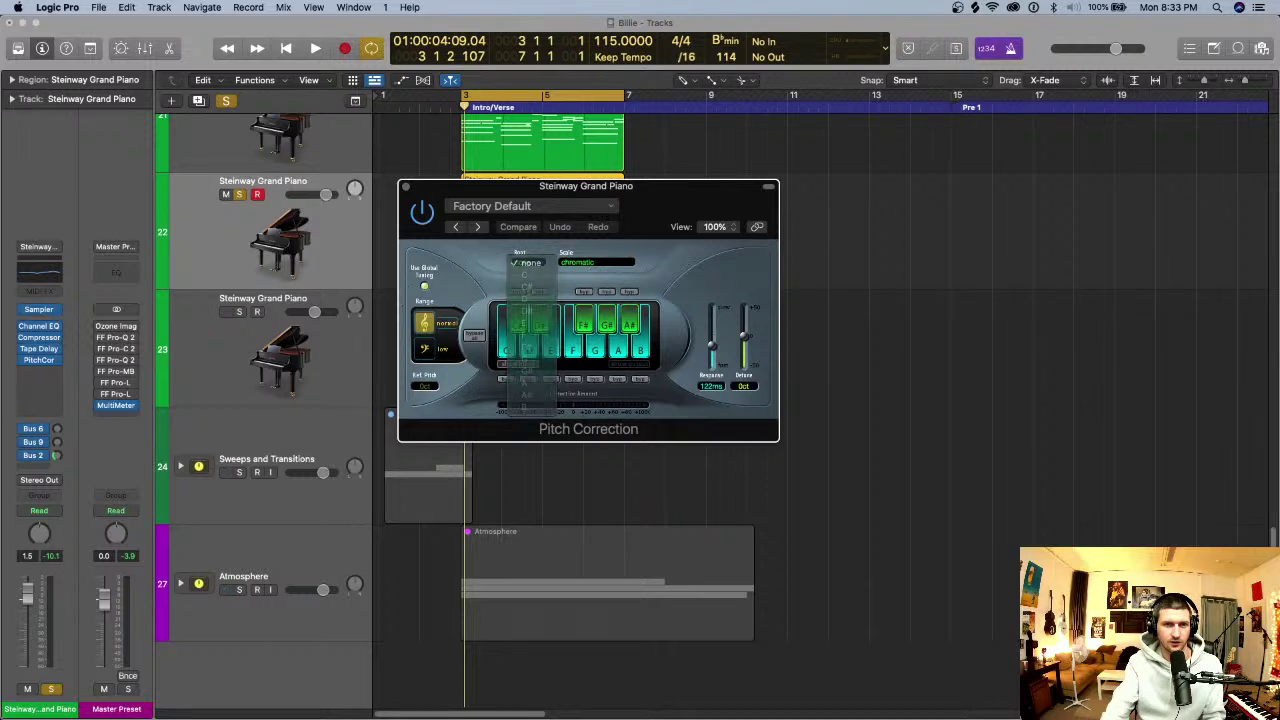
- Review the scale and root options of the Pitch Correction effect on the duplicated piano track, leaving them unchanged, and close its window
{"action": "left_click", "coordinate": [596, 262]}
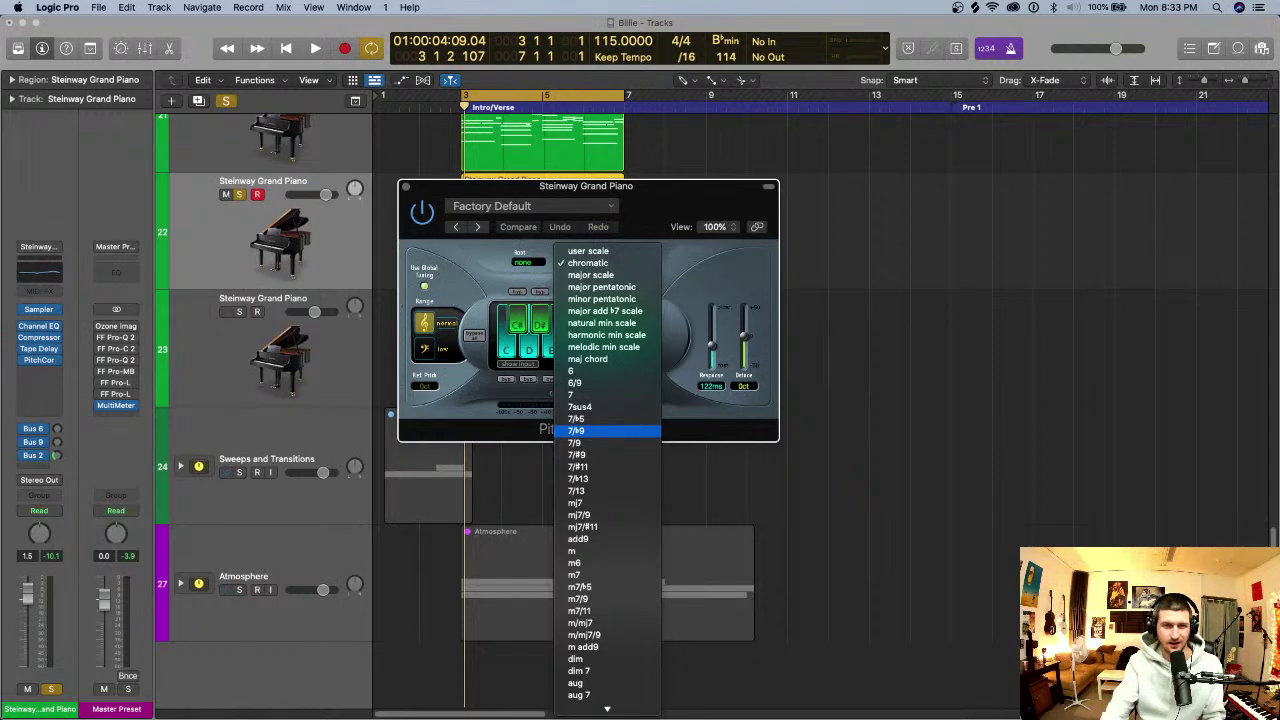
{"action": "key", "text": "Escape"}
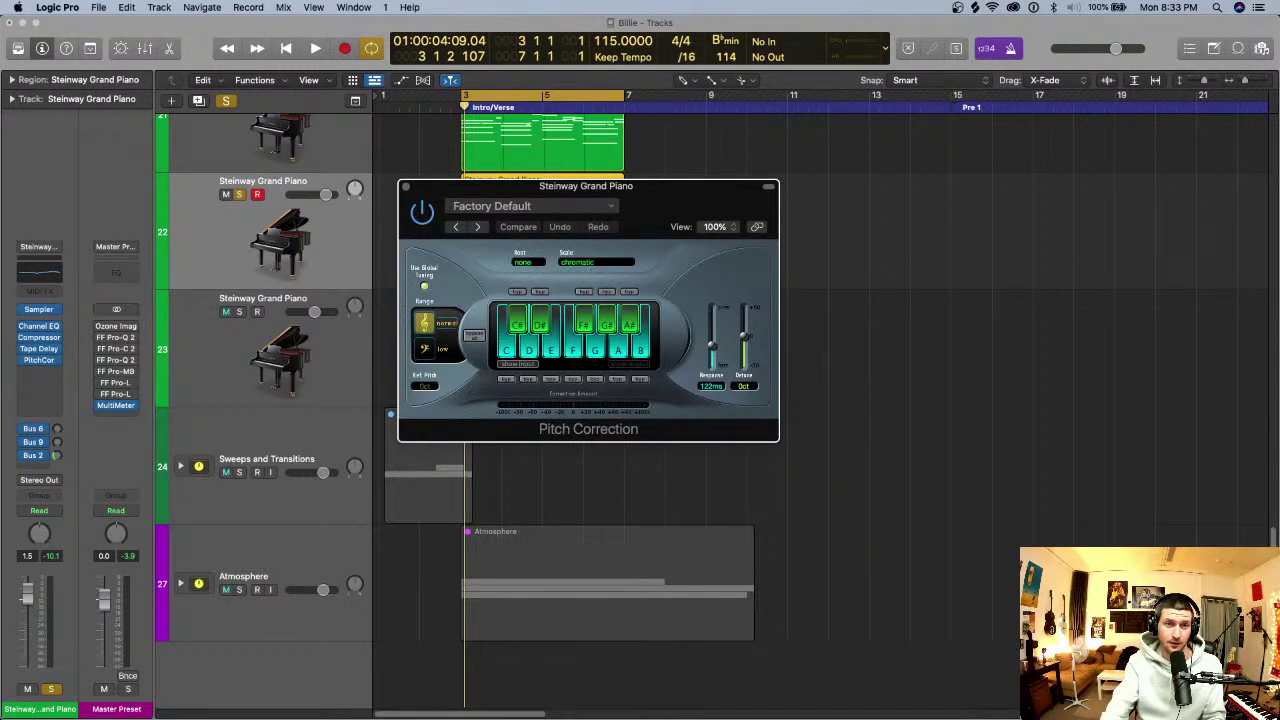
{"action": "left_click", "coordinate": [522, 262]}
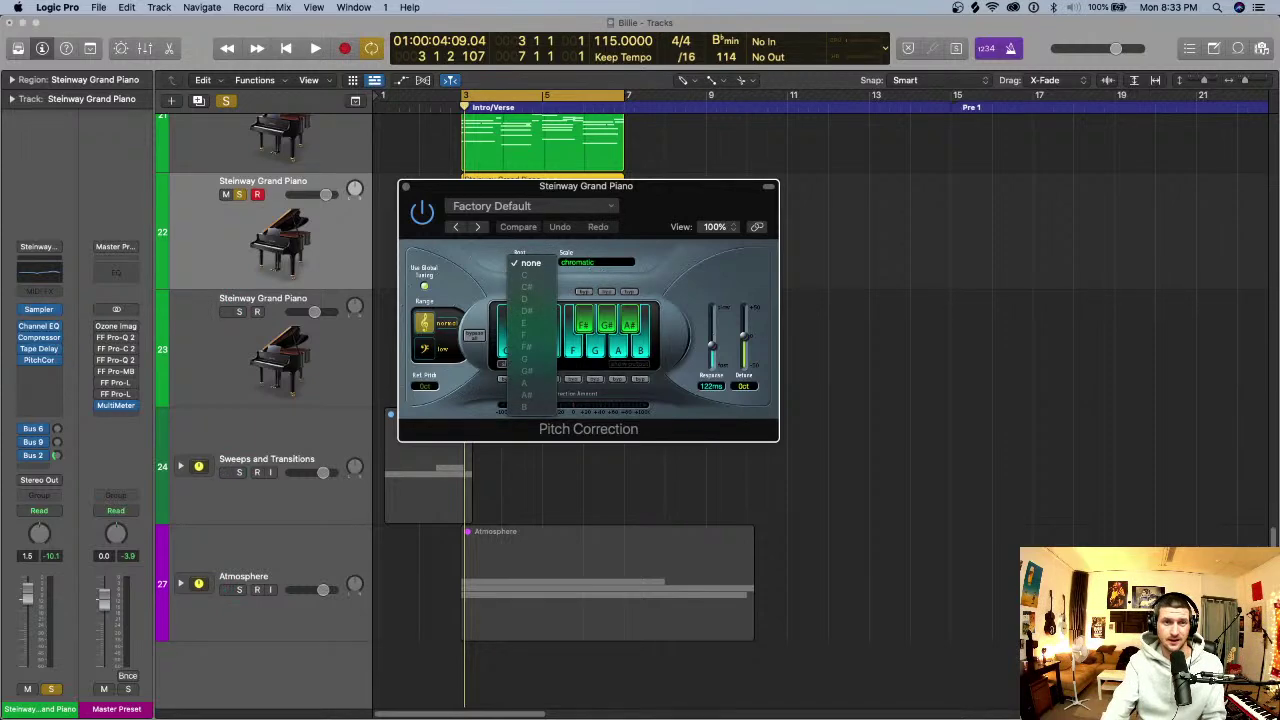
{"action": "key", "text": "Escape"}
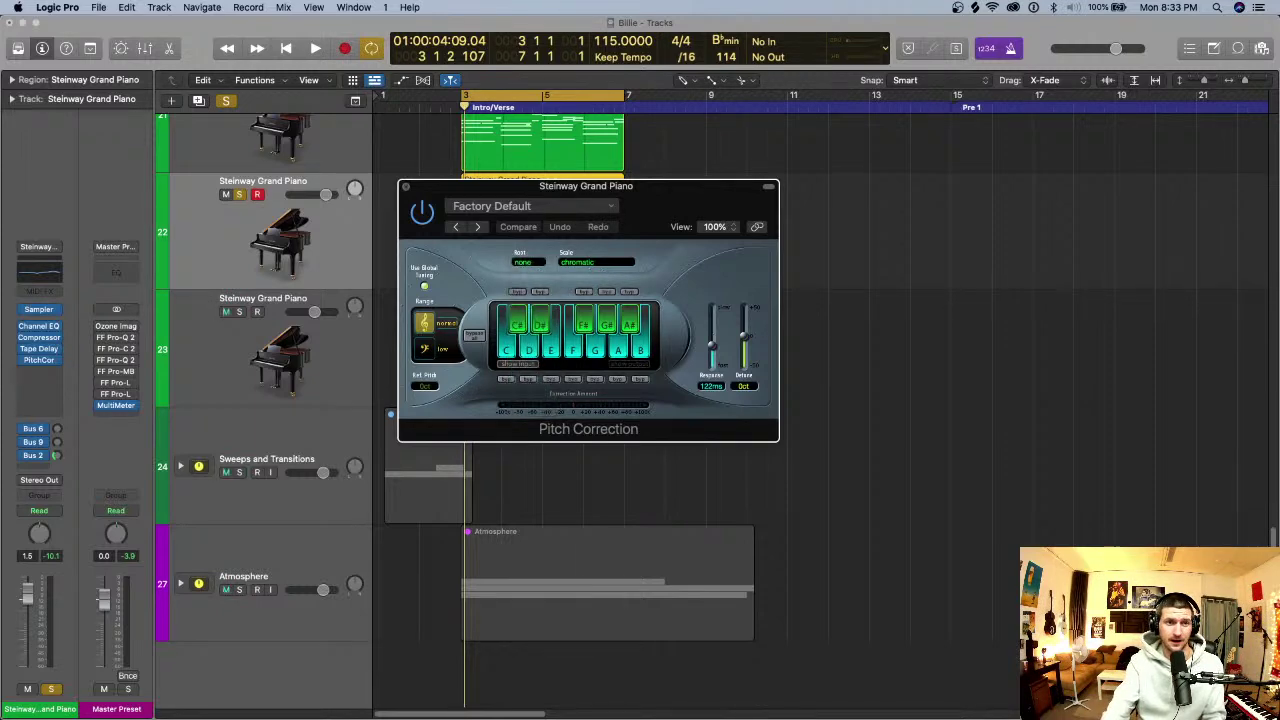
{"action": "left_click", "coordinate": [405, 186]}
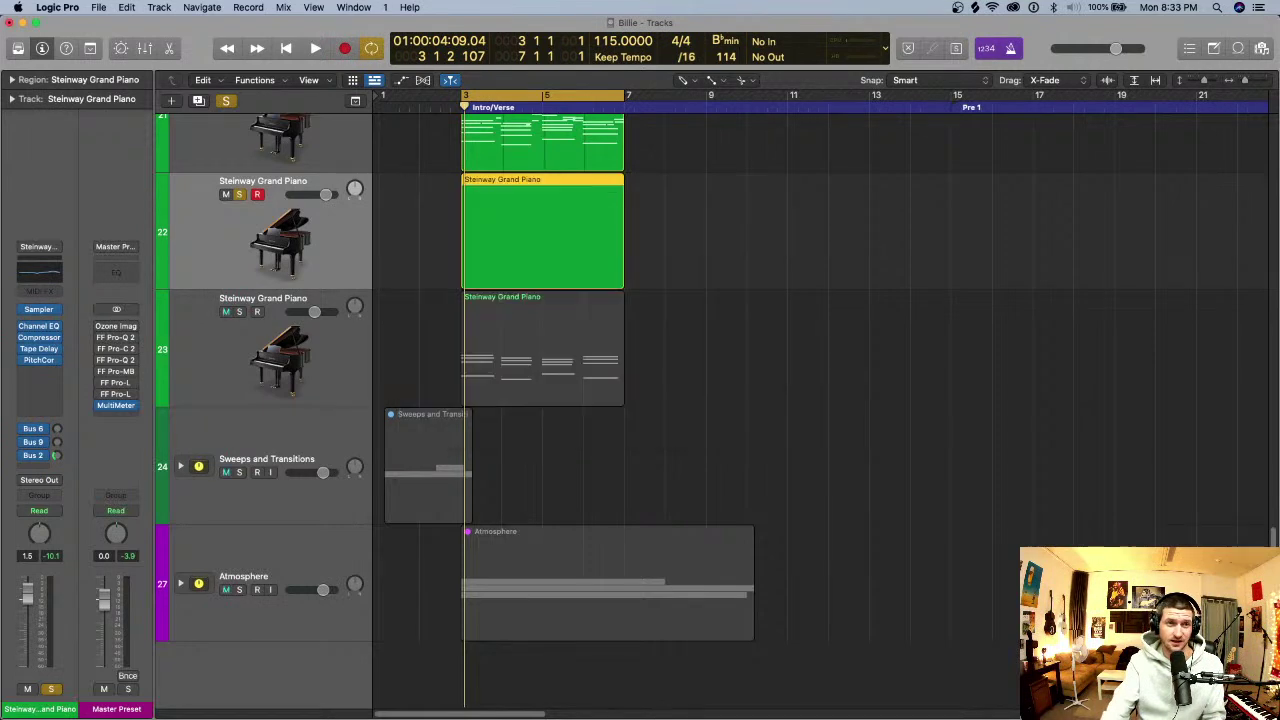
- Solo only the melodic Steinway Grand Piano on track 21 and play its progression from bar 3
{"action": "scroll", "coordinate": [640, 400], "scroll_direction": "up", "scroll_amount": 3}
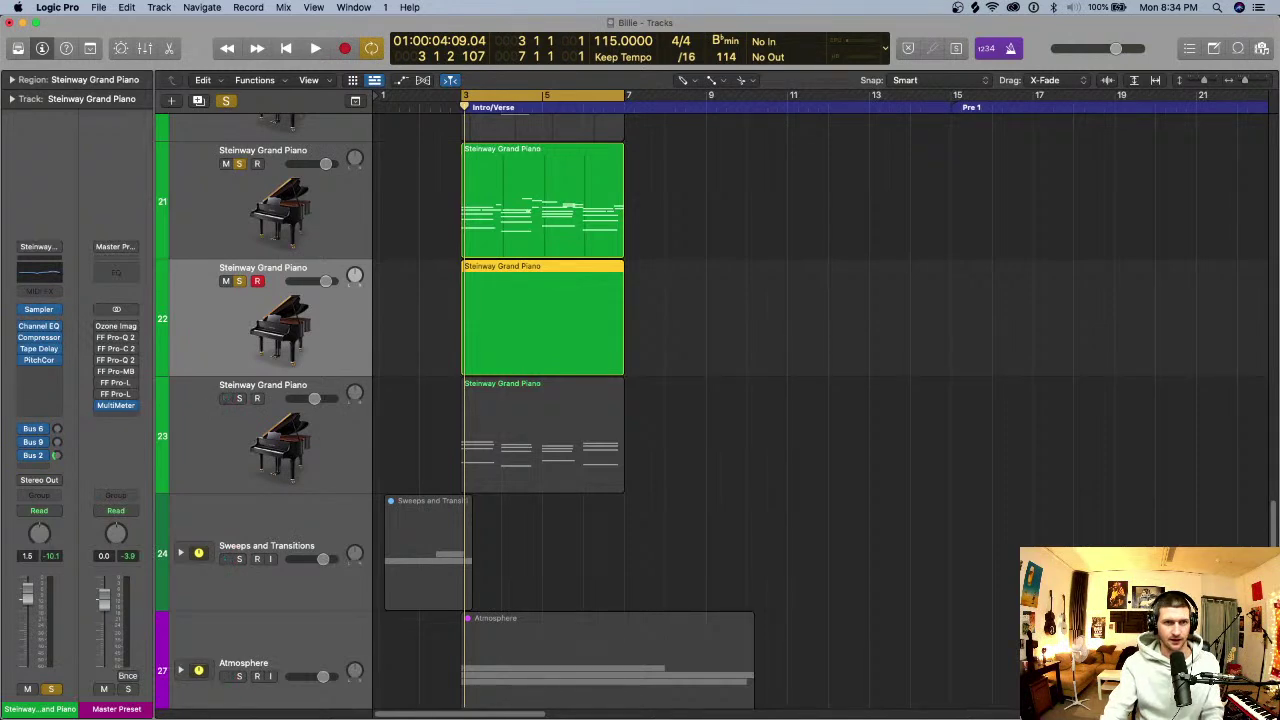
{"action": "key", "text": "Return"}
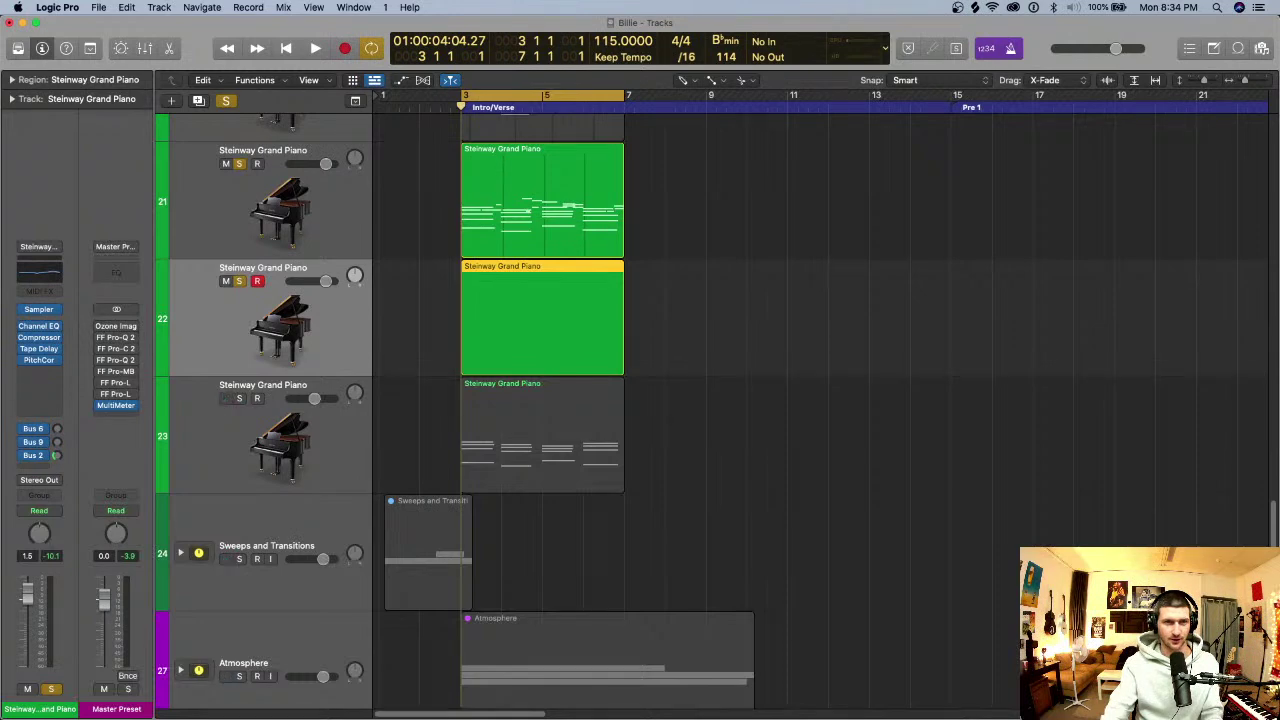
{"action": "key", "text": "Up"}
{"action": "key", "text": "ctrl+s"}
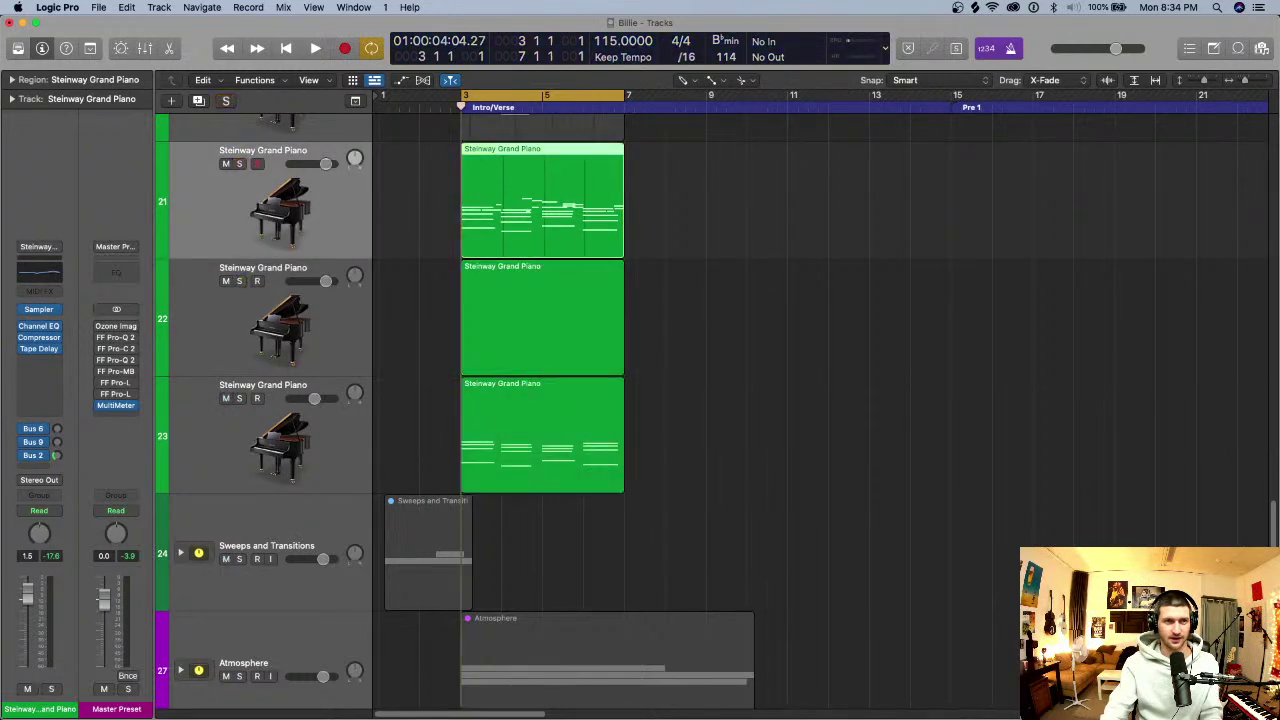
{"action": "key", "text": "ctrl+s"}
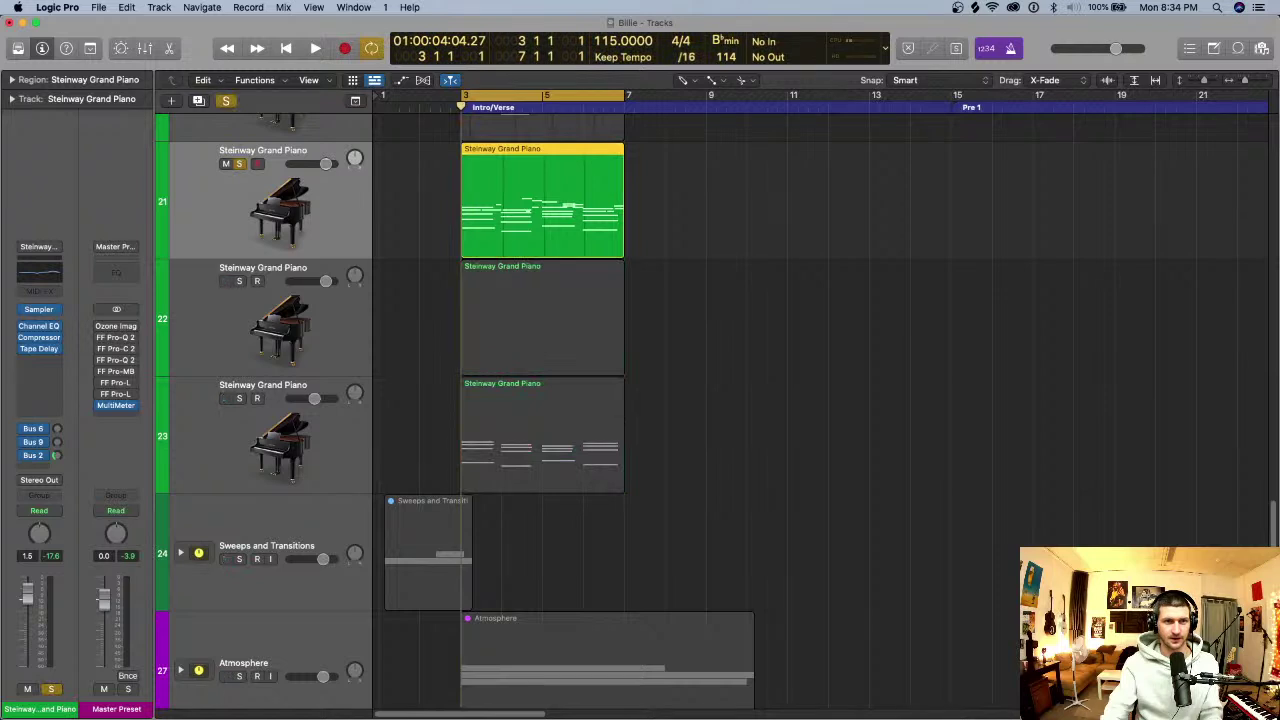
{"action": "key", "text": "space"}
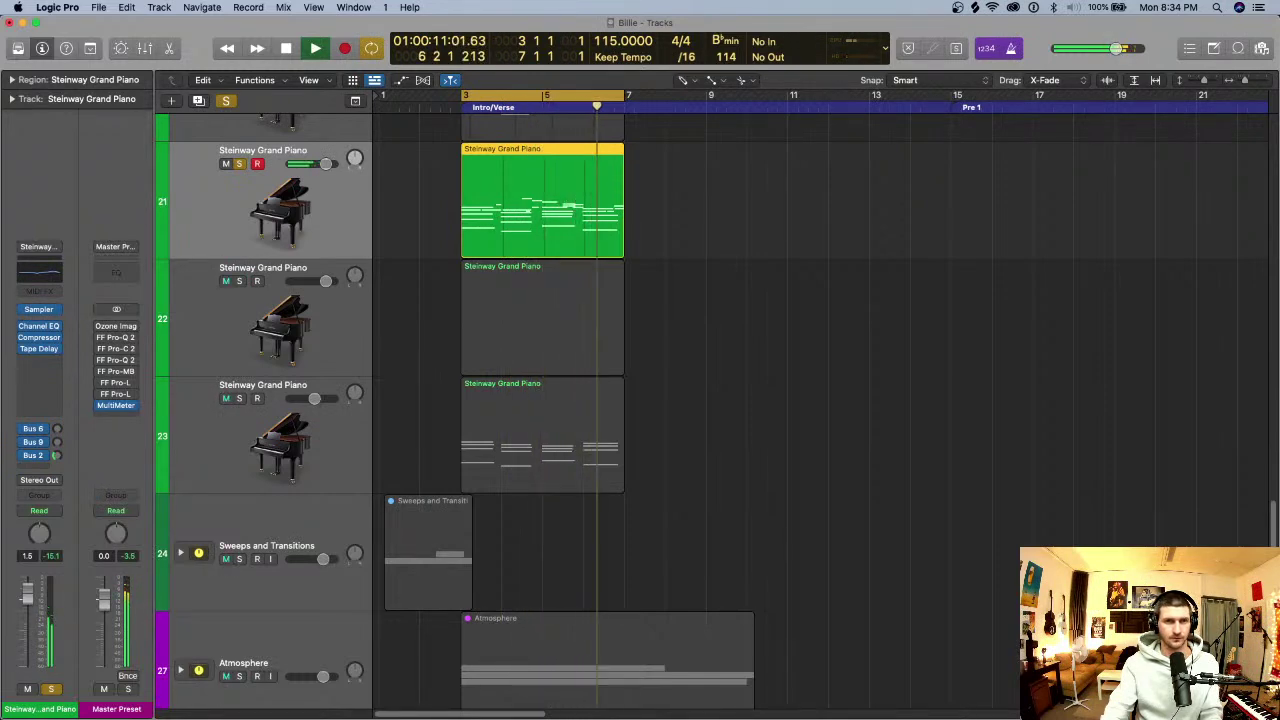
{"action": "key", "text": "space"}
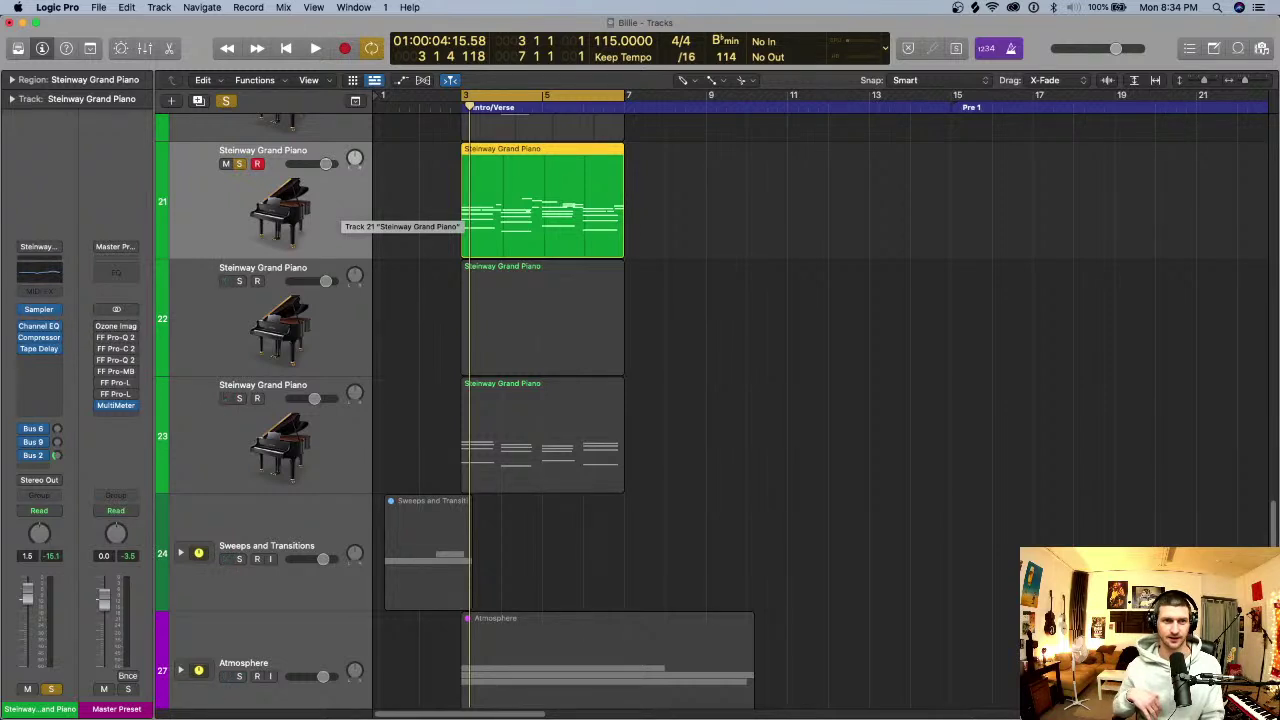
- Insert the Pitch Correction effect after Tape Delay on piano track 21
{"action": "scroll", "coordinate": [345, 215], "scroll_direction": "up", "scroll_amount": 2}
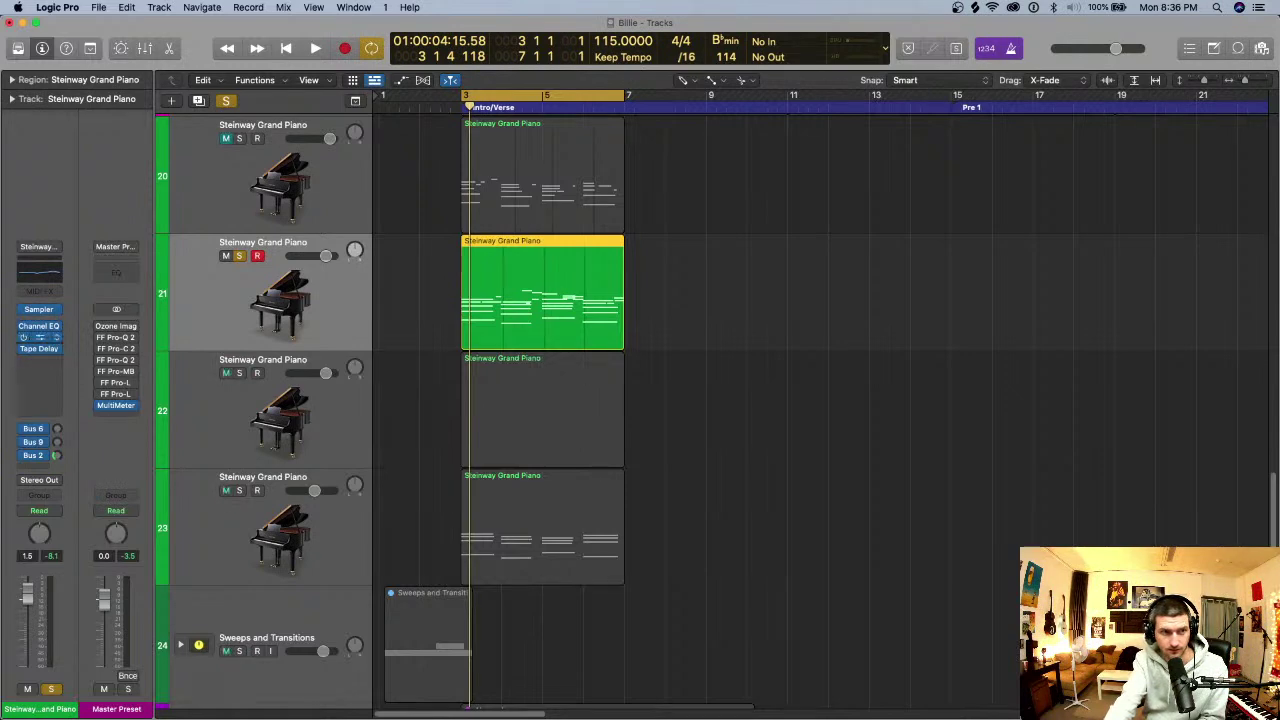
{"action": "left_click", "coordinate": [45, 360]}
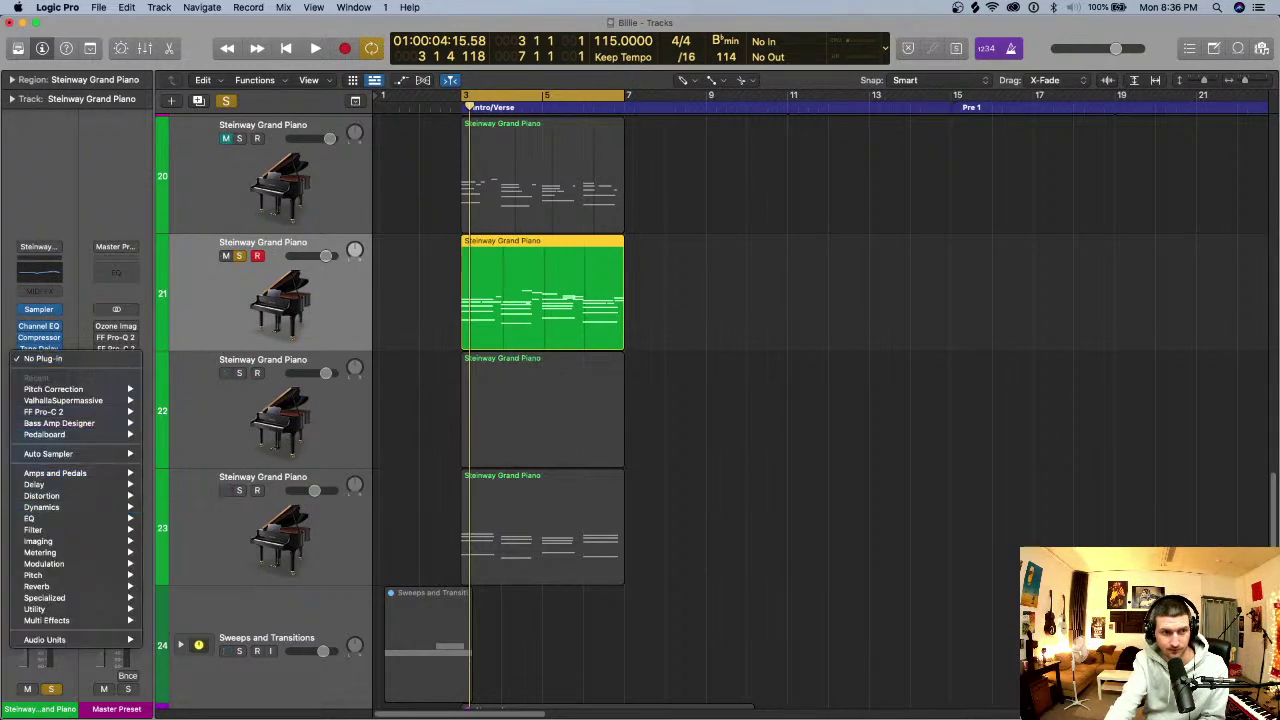
{"action": "mouse_move", "coordinate": [100, 434]}
{"action": "mouse_move", "coordinate": [90, 639]}
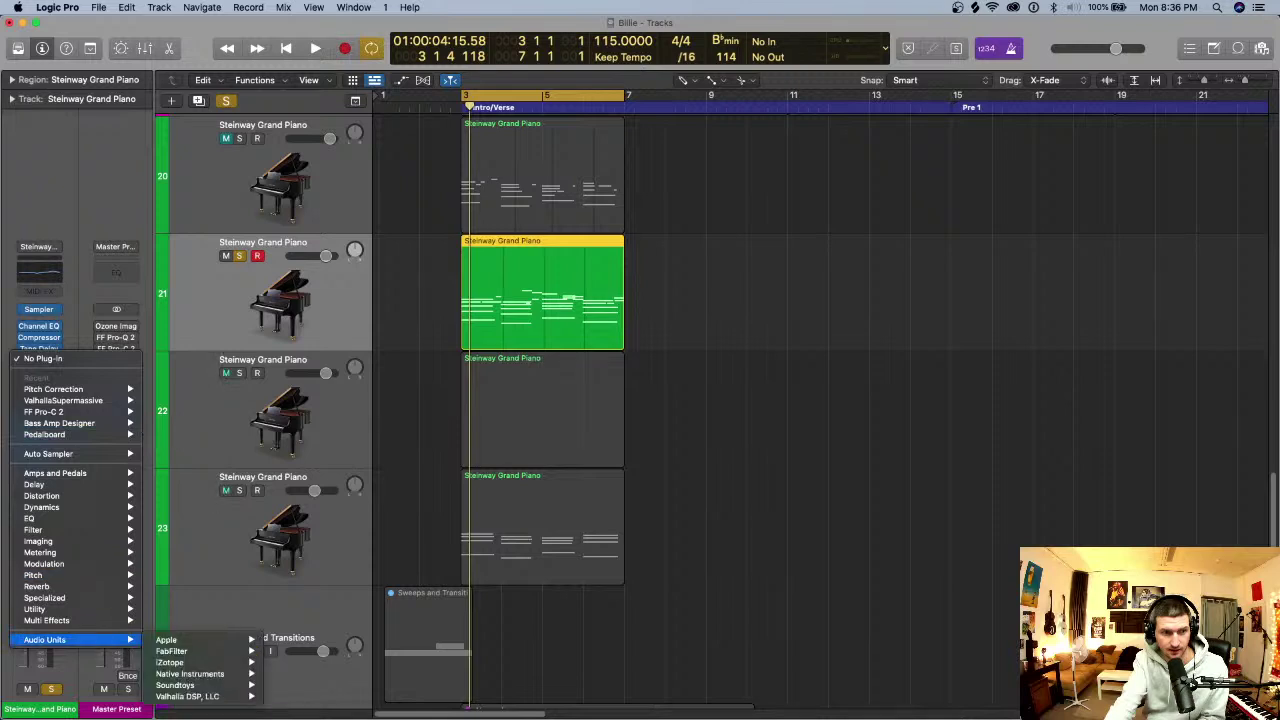
{"action": "mouse_move", "coordinate": [90, 575]}
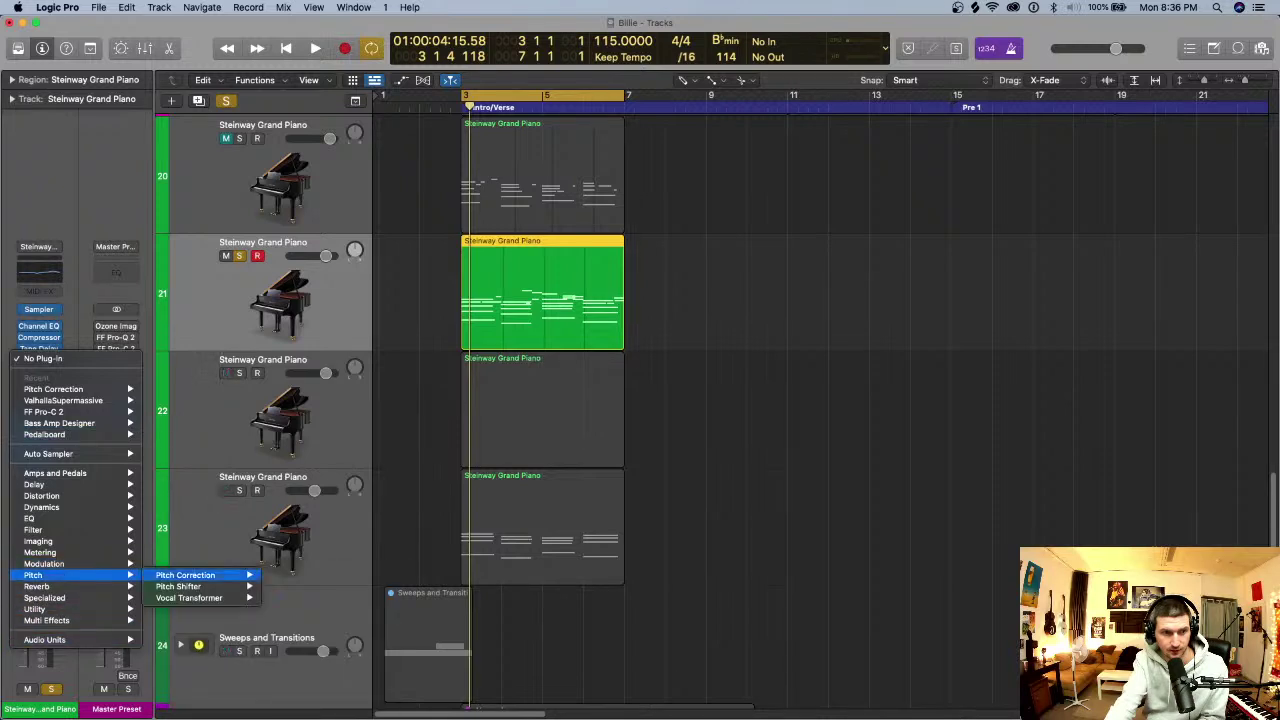
{"action": "mouse_move", "coordinate": [185, 575]}
{"action": "left_click", "coordinate": [292, 575]}
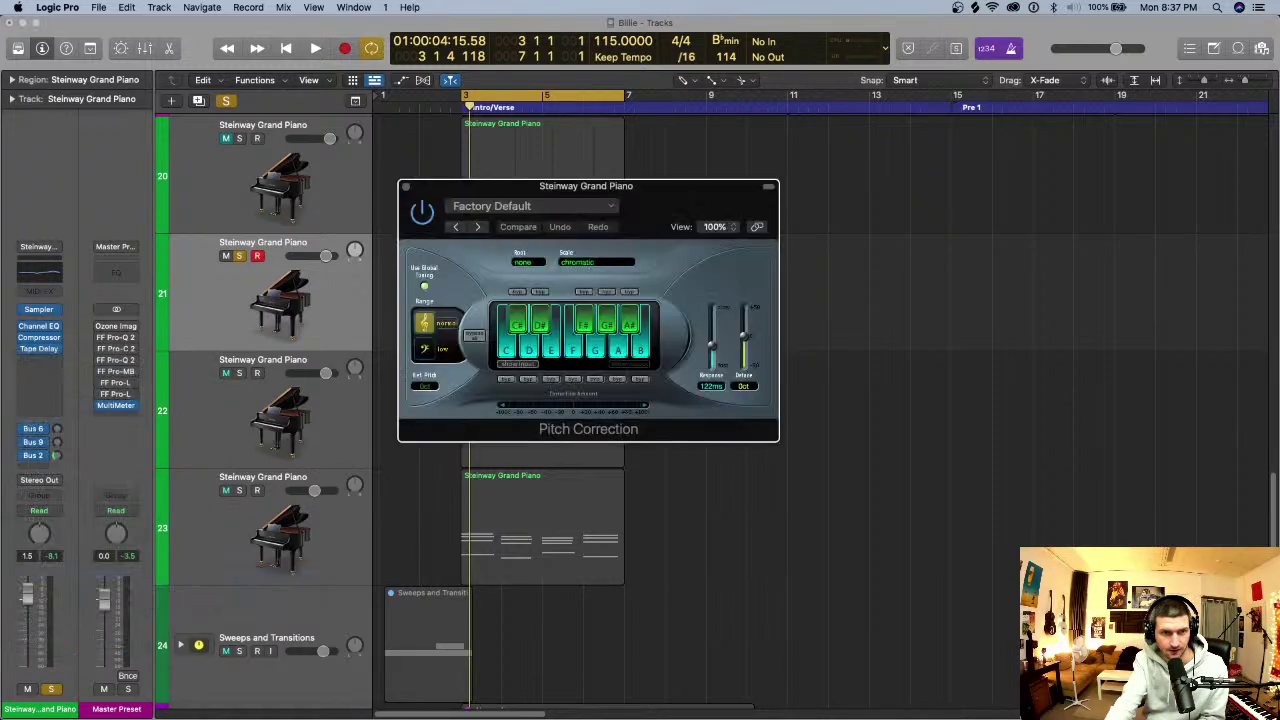
- While the progression plays, set Pitch Correction to a 0.00 ms response, minor pentatonic scale and root A#
{"action": "key", "text": "space"}
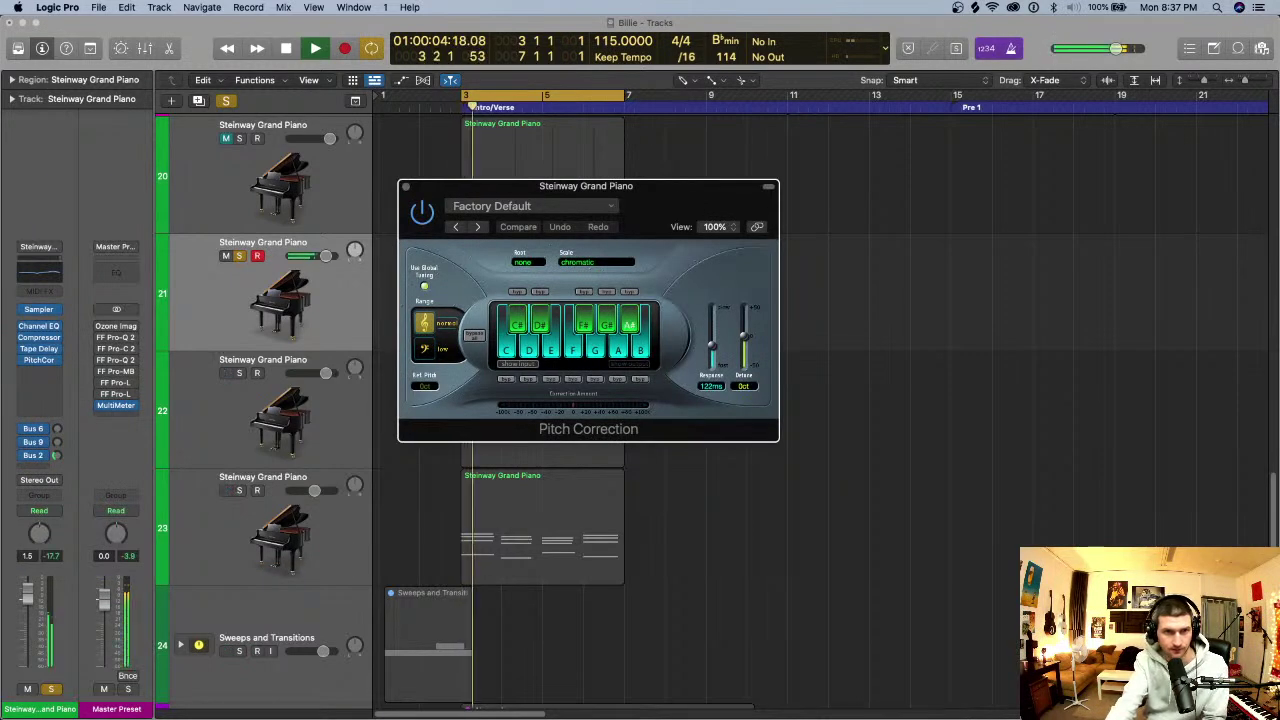
{"action": "scroll", "coordinate": [500, 560], "scroll_direction": "up", "scroll_amount": 3}
{"action": "scroll", "coordinate": [500, 560], "scroll_direction": "down", "scroll_amount": 4}
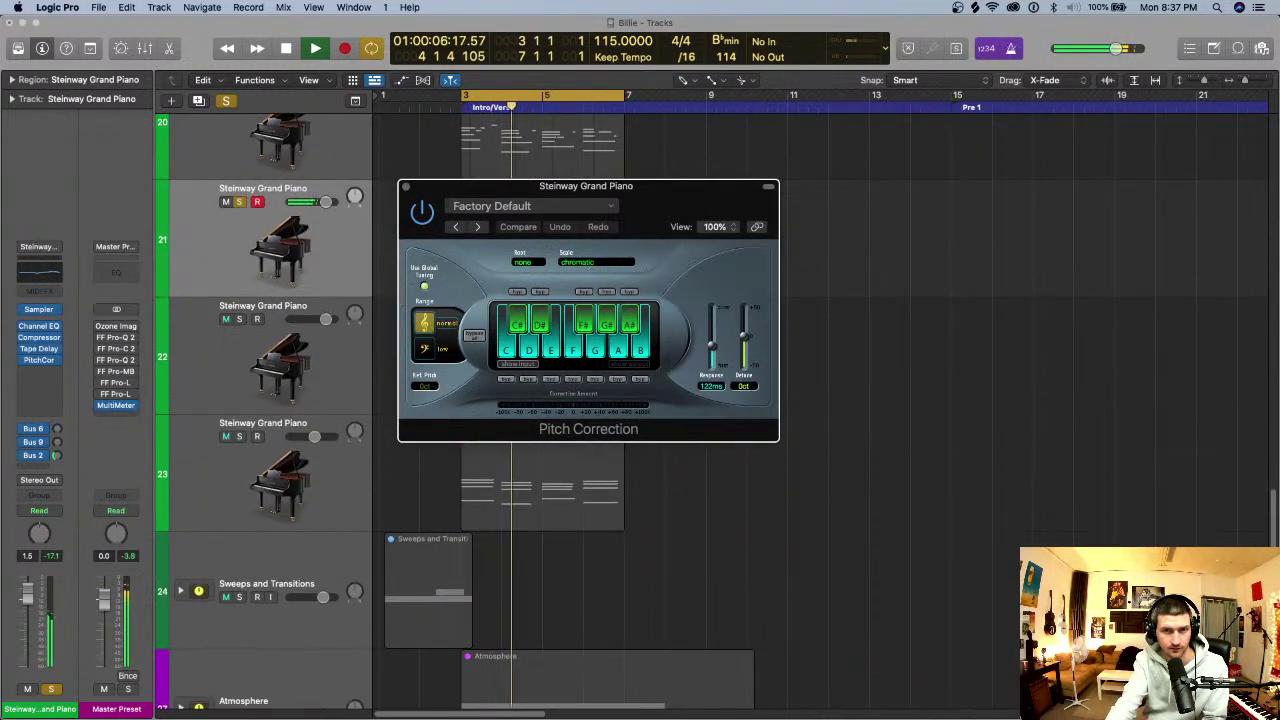
{"action": "left_click_drag", "start_coordinate": [712, 346], "coordinate": [712, 367]}
{"action": "left_click", "coordinate": [596, 262]}
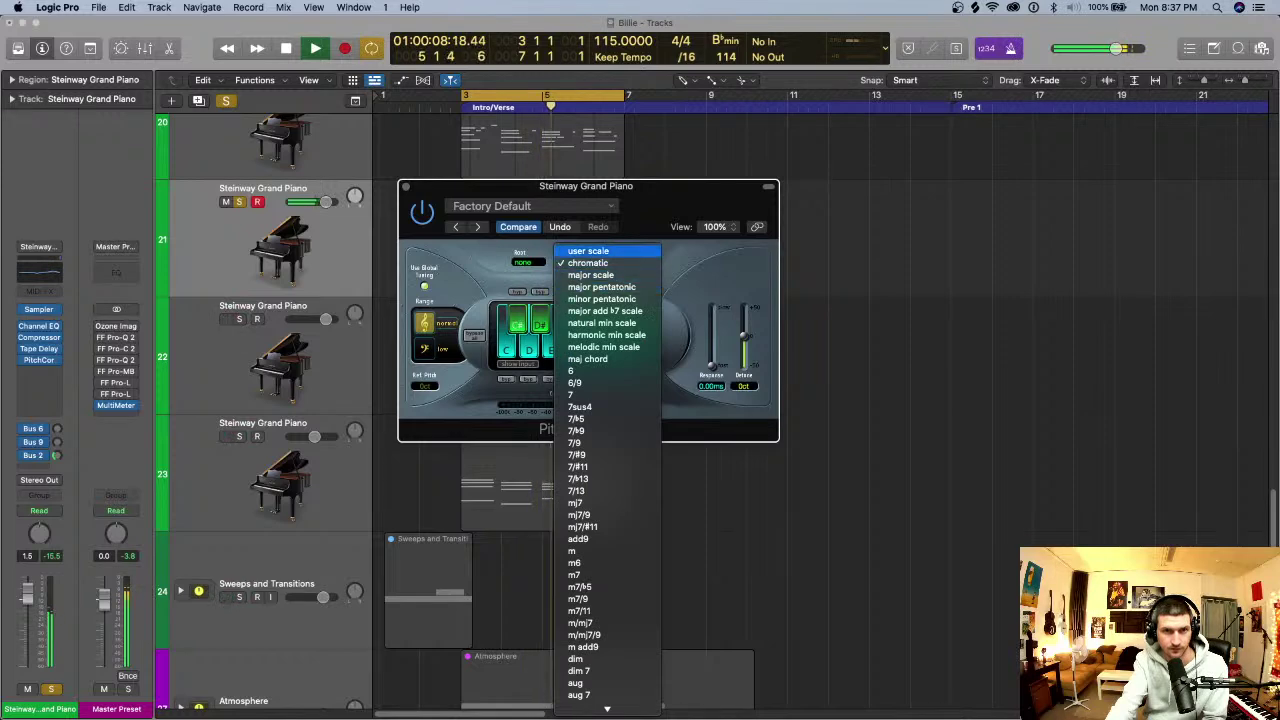
{"action": "left_click", "coordinate": [601, 298]}
{"action": "left_click", "coordinate": [522, 262]}
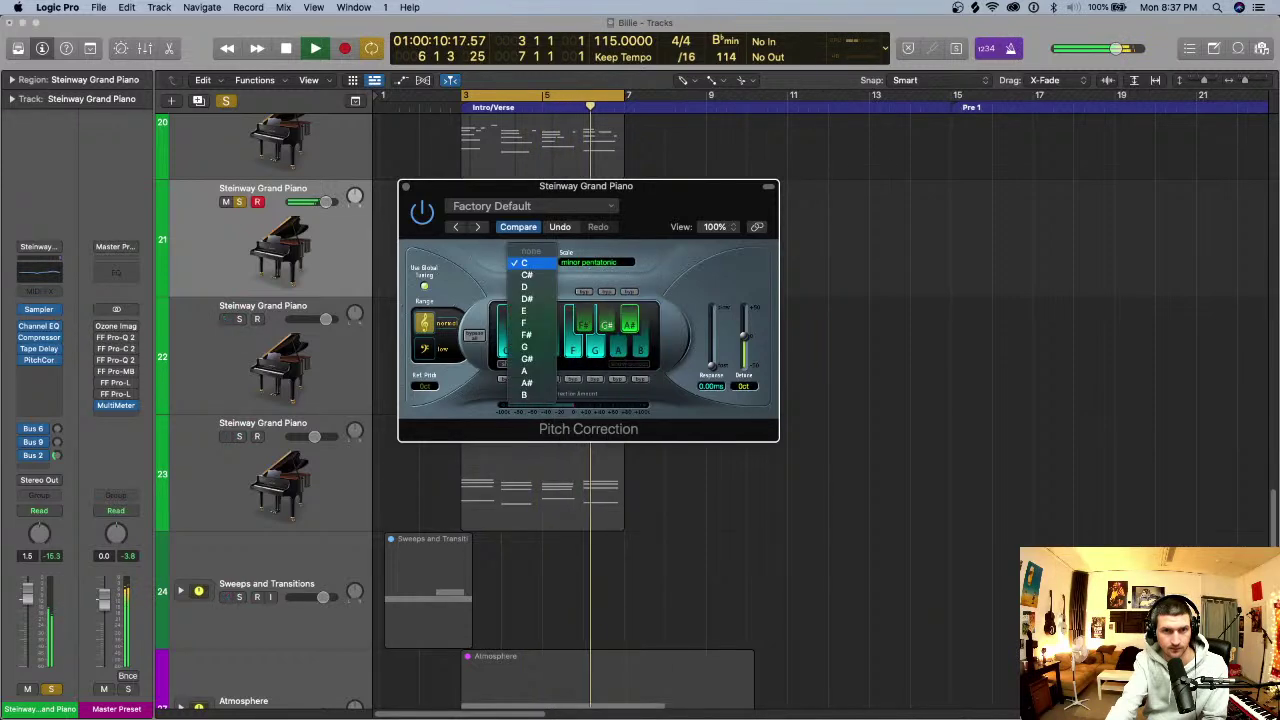
{"action": "left_click", "coordinate": [527, 382]}
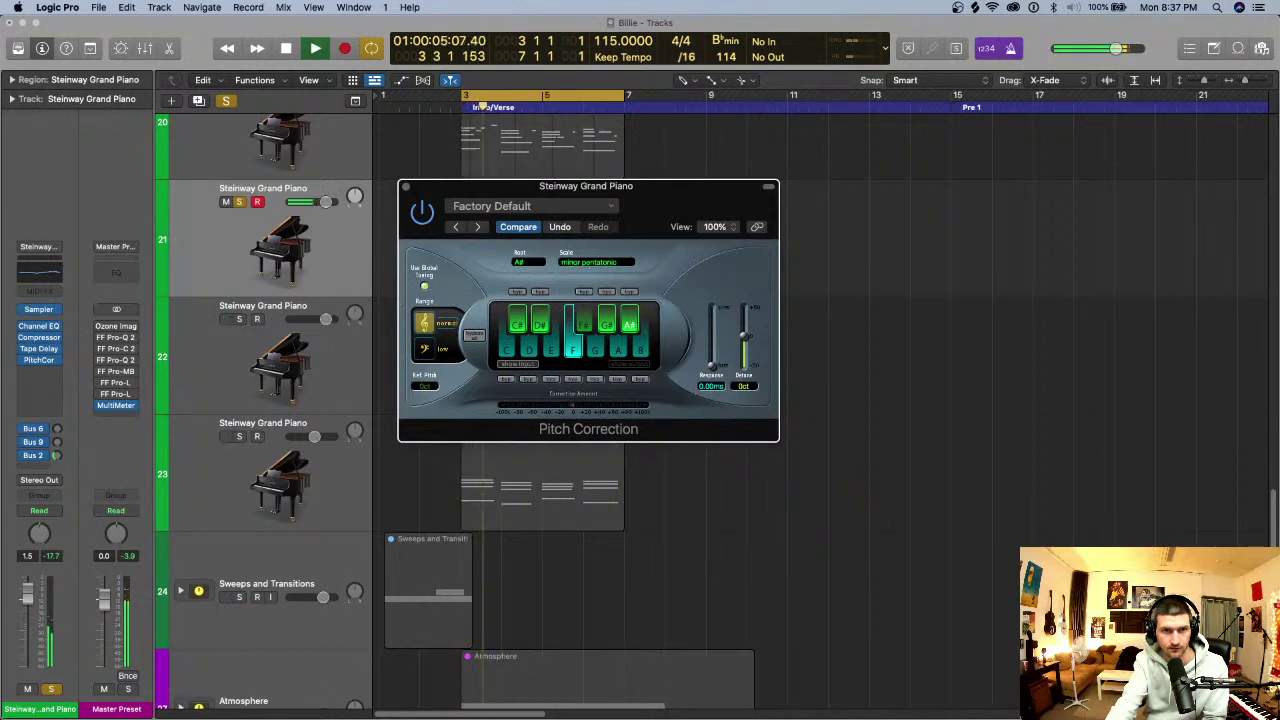
- Change the Pitch Correction scale to natural min scale, listen to the looped progression and stop playback
{"action": "left_click", "coordinate": [596, 262]}
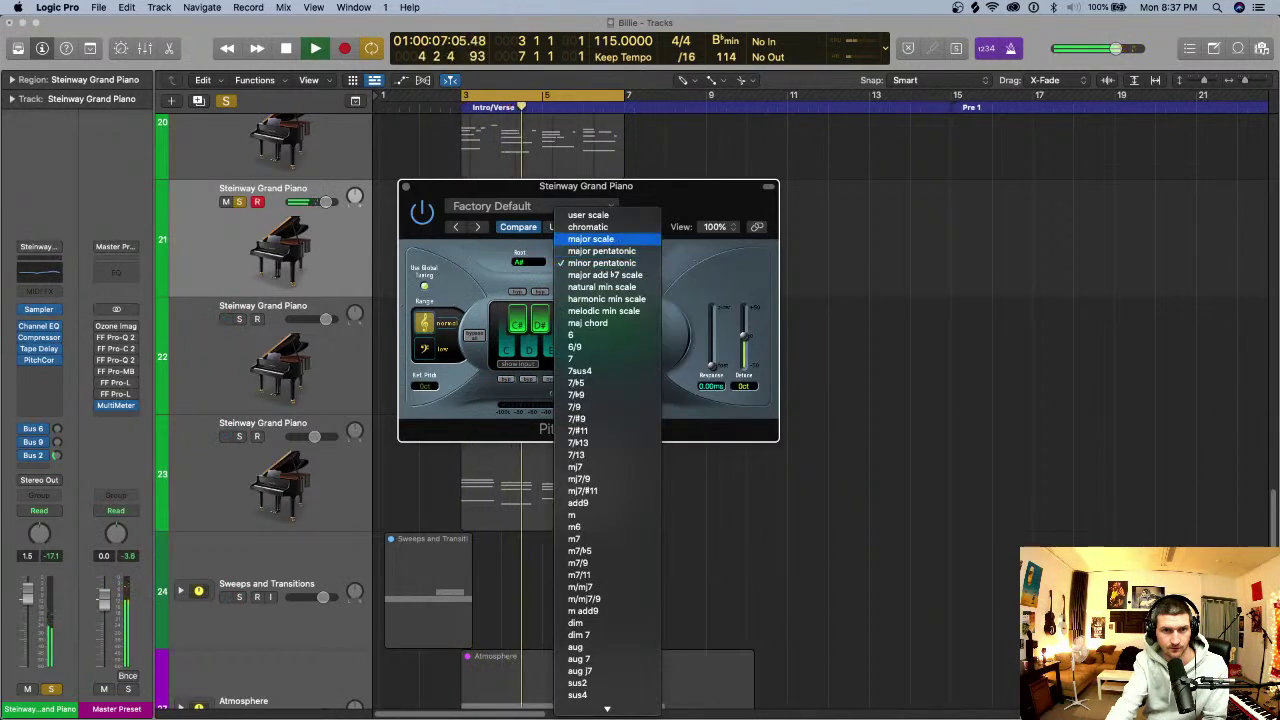
{"action": "left_click", "coordinate": [601, 287]}
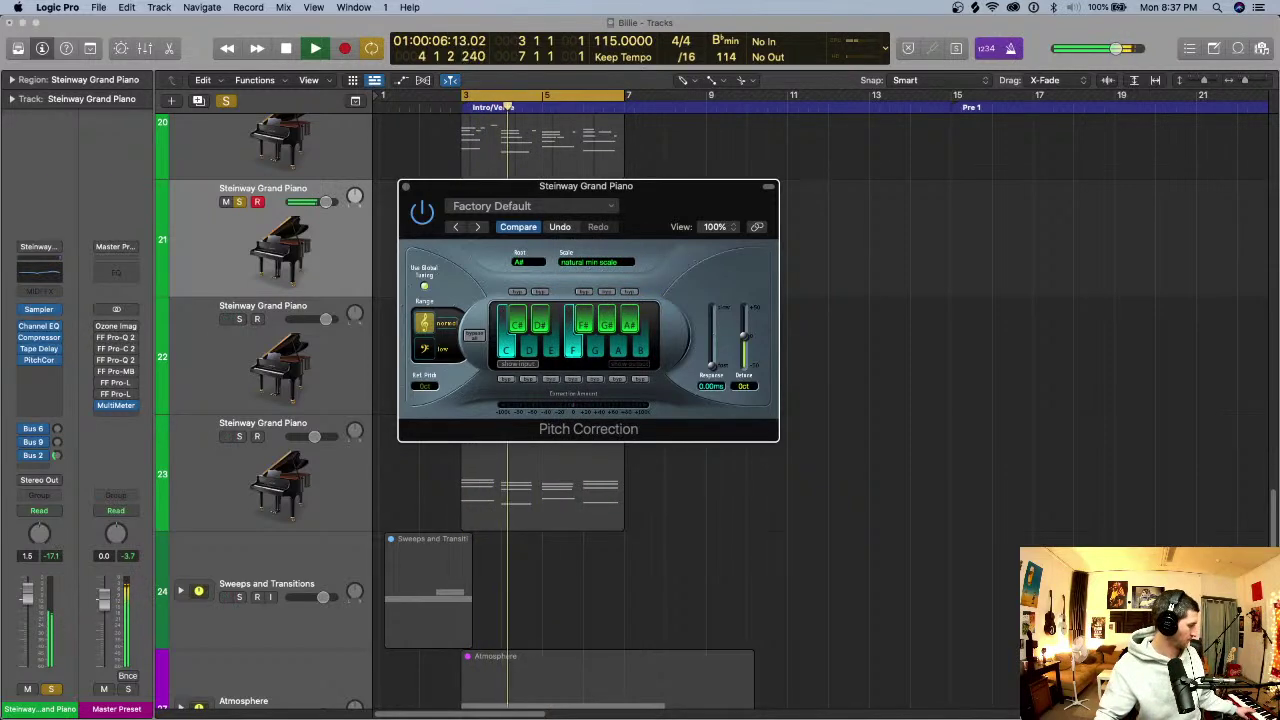
{"action": "key", "text": "space"}
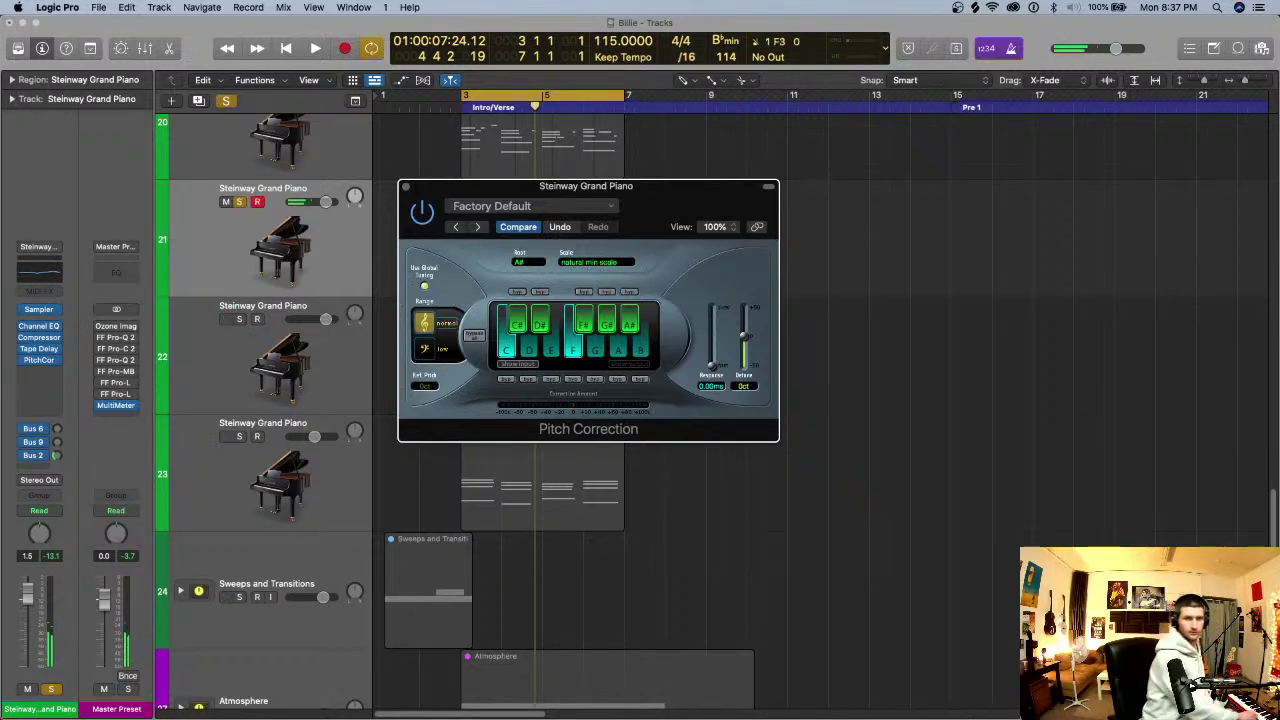
- Check the scale list, keep natural min scale selected, and audition short passages of the A#-corrected piano progression
{"action": "left_click", "coordinate": [588, 262]}
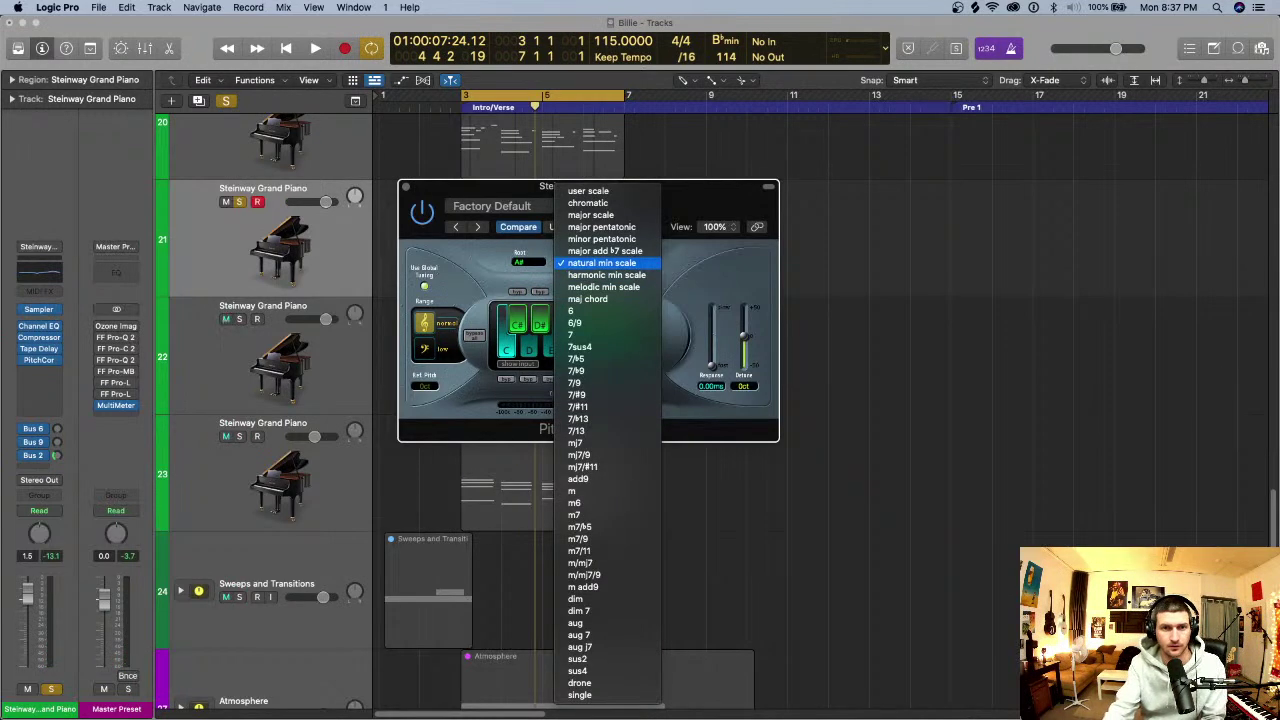
{"action": "left_click", "coordinate": [600, 263]}
{"action": "key", "text": "space"}
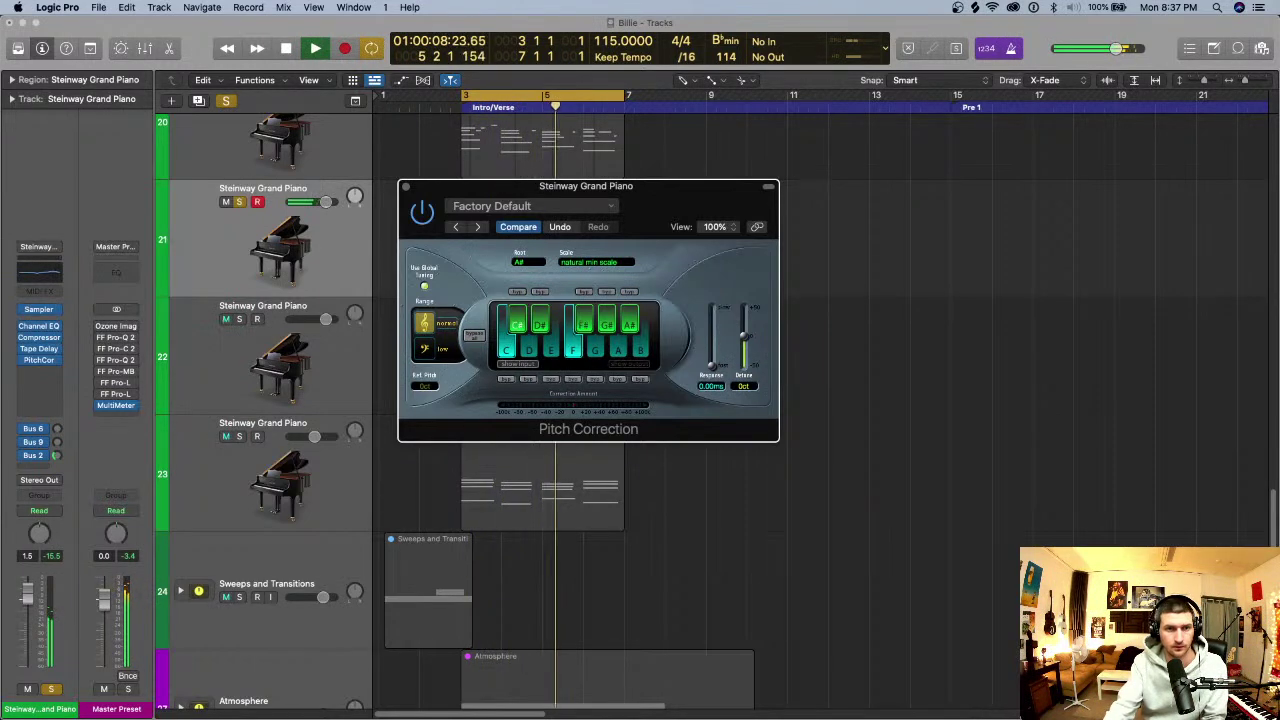
{"action": "key", "text": "space"}
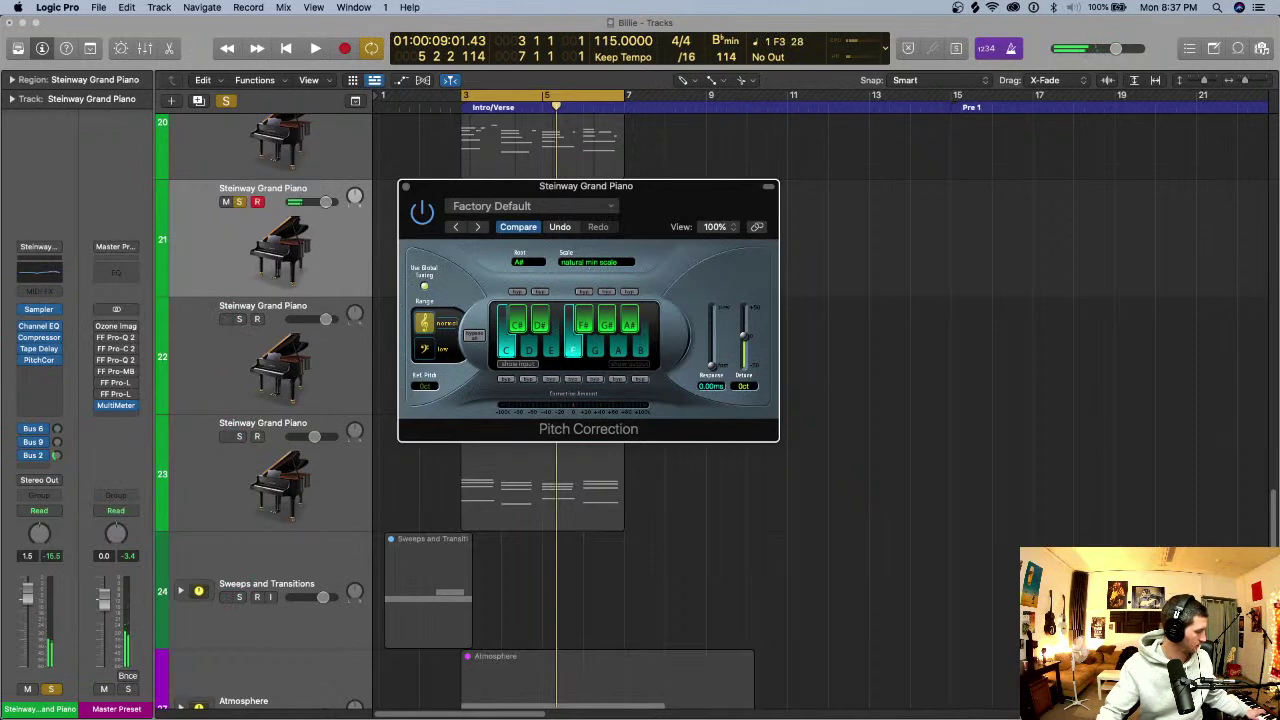
{"action": "key", "text": "space"}
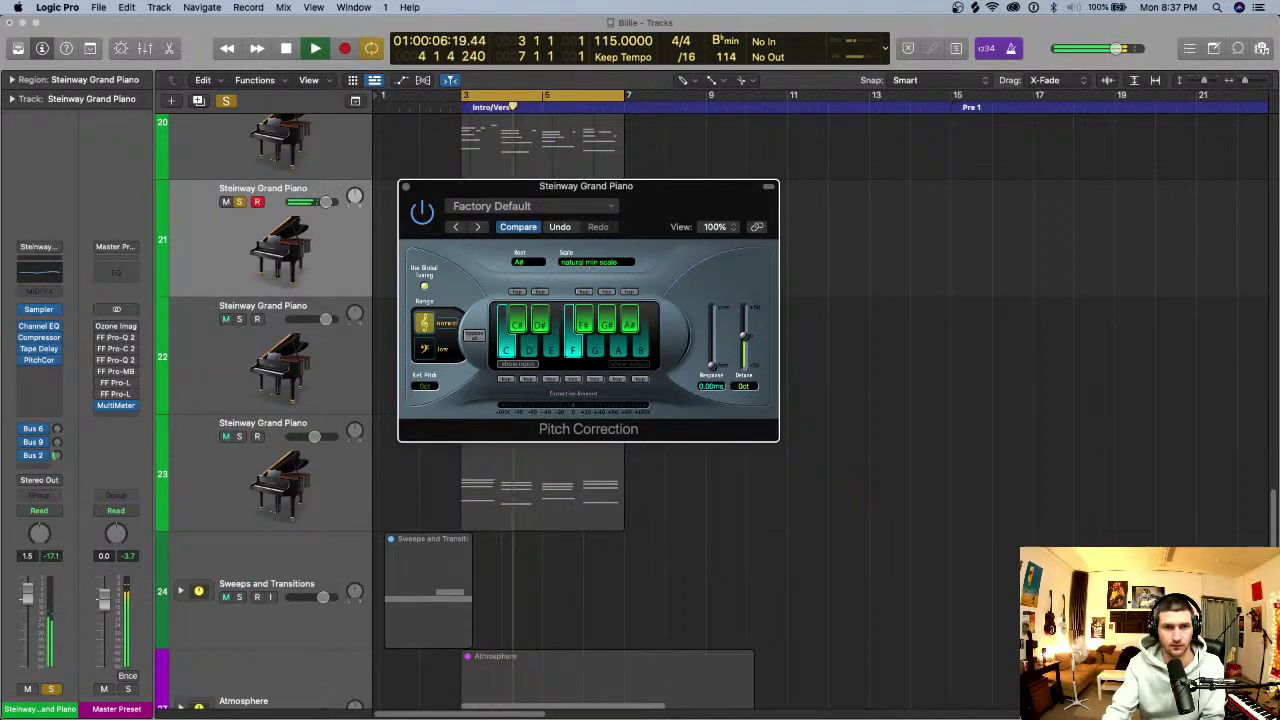
{"action": "key", "text": "space"}
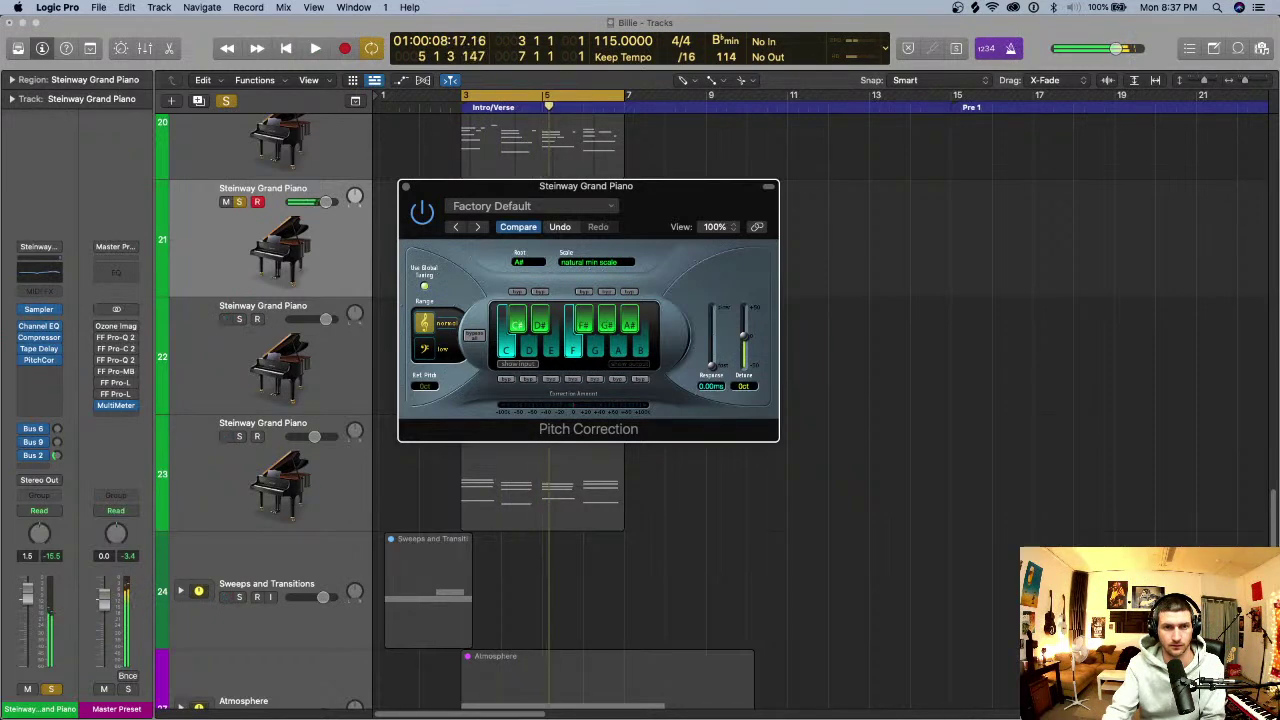
- Try F# as the Pitch Correction root and play a short passage to hear the wrong key
{"action": "left_click", "coordinate": [519, 262]}
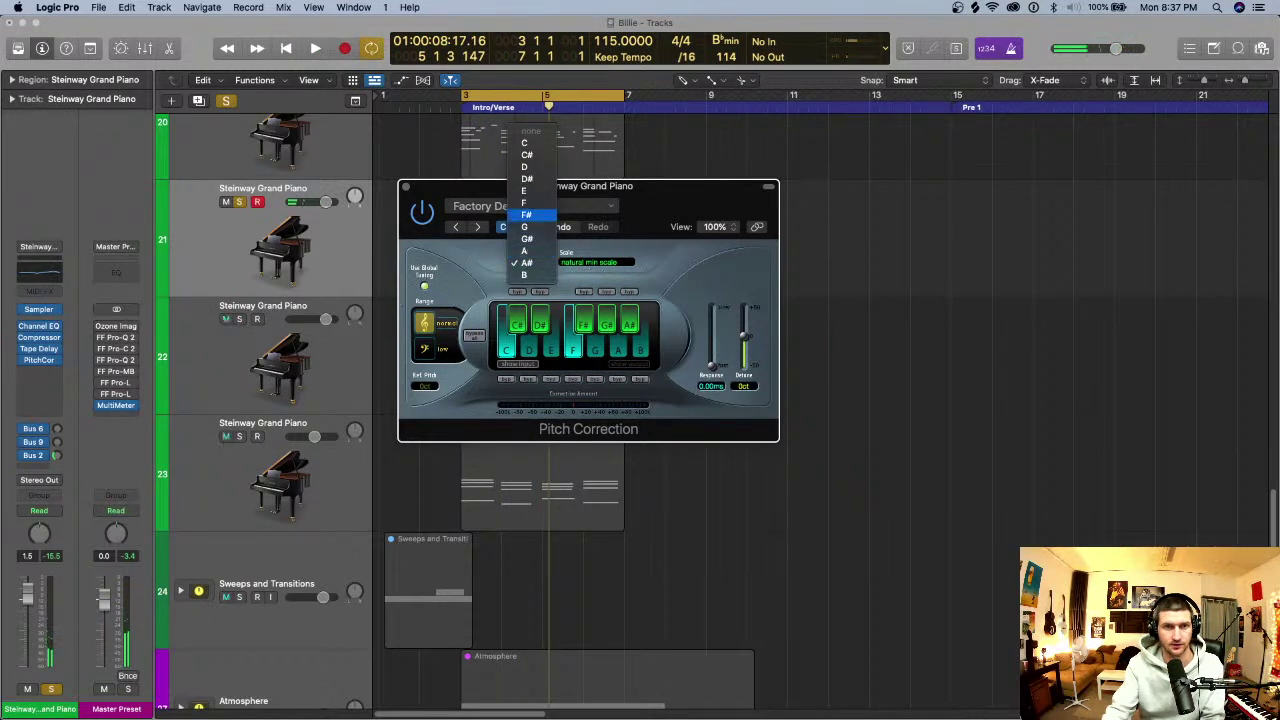
{"action": "left_click", "coordinate": [526, 215]}
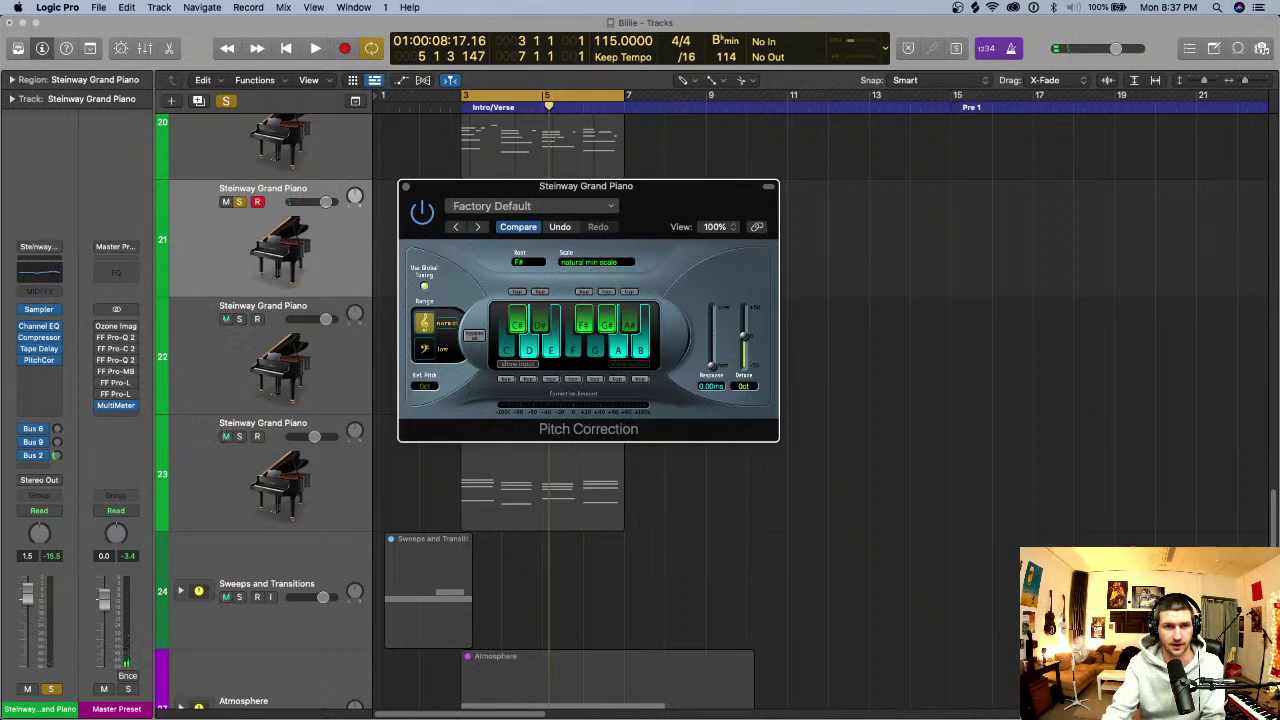
{"action": "key", "text": "space"}
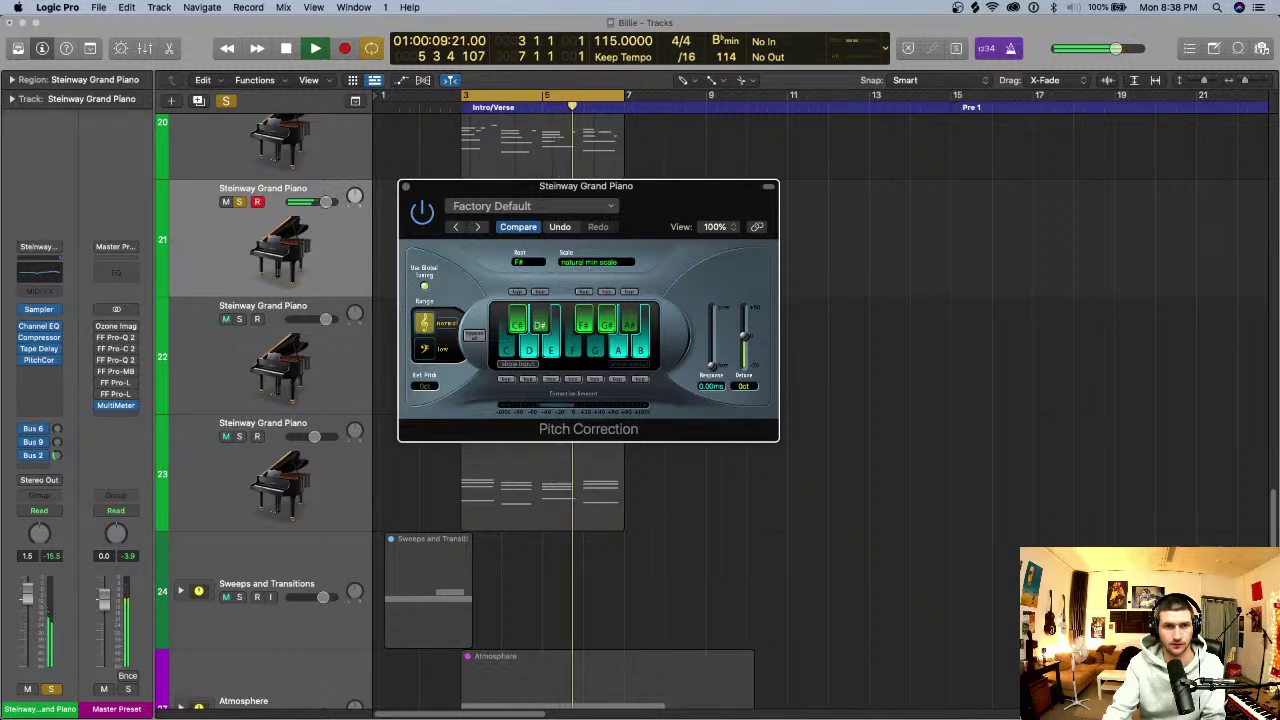
{"action": "key", "text": "space"}
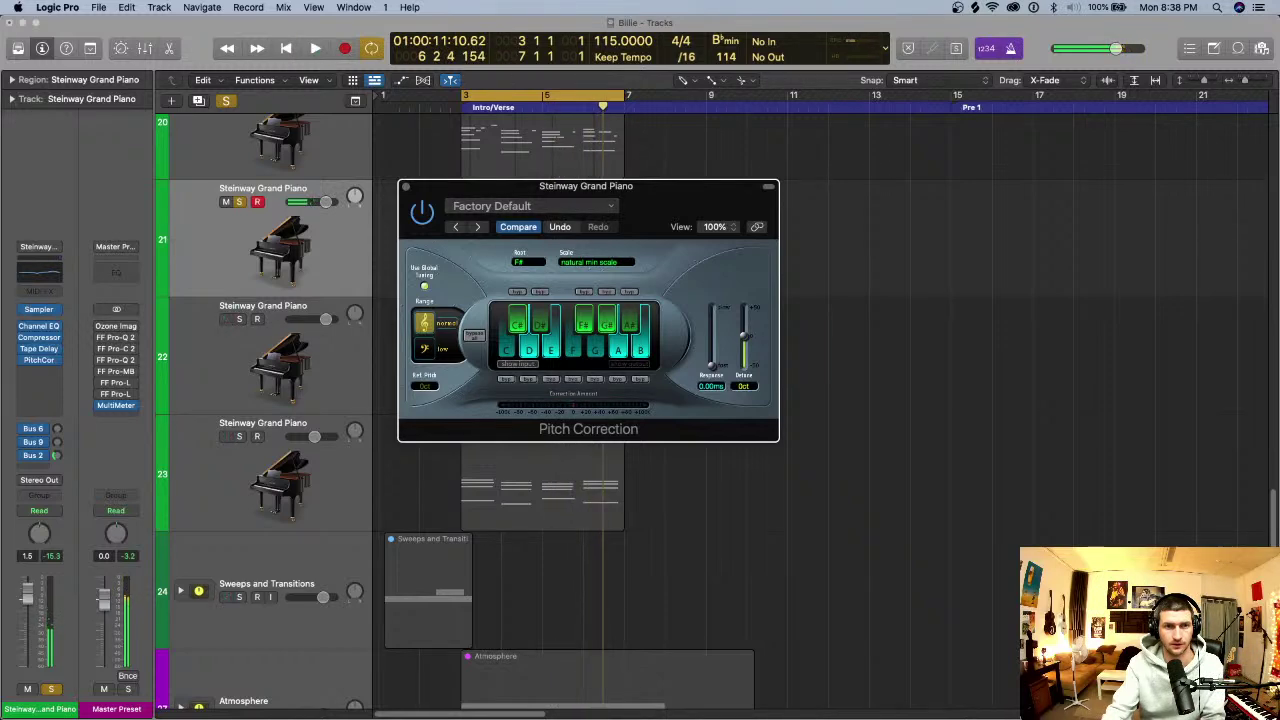
- Set the Pitch Correction root back to A# and play the piano progression again
{"action": "left_click", "coordinate": [528, 262]}
{"action": "left_click", "coordinate": [527, 310]}
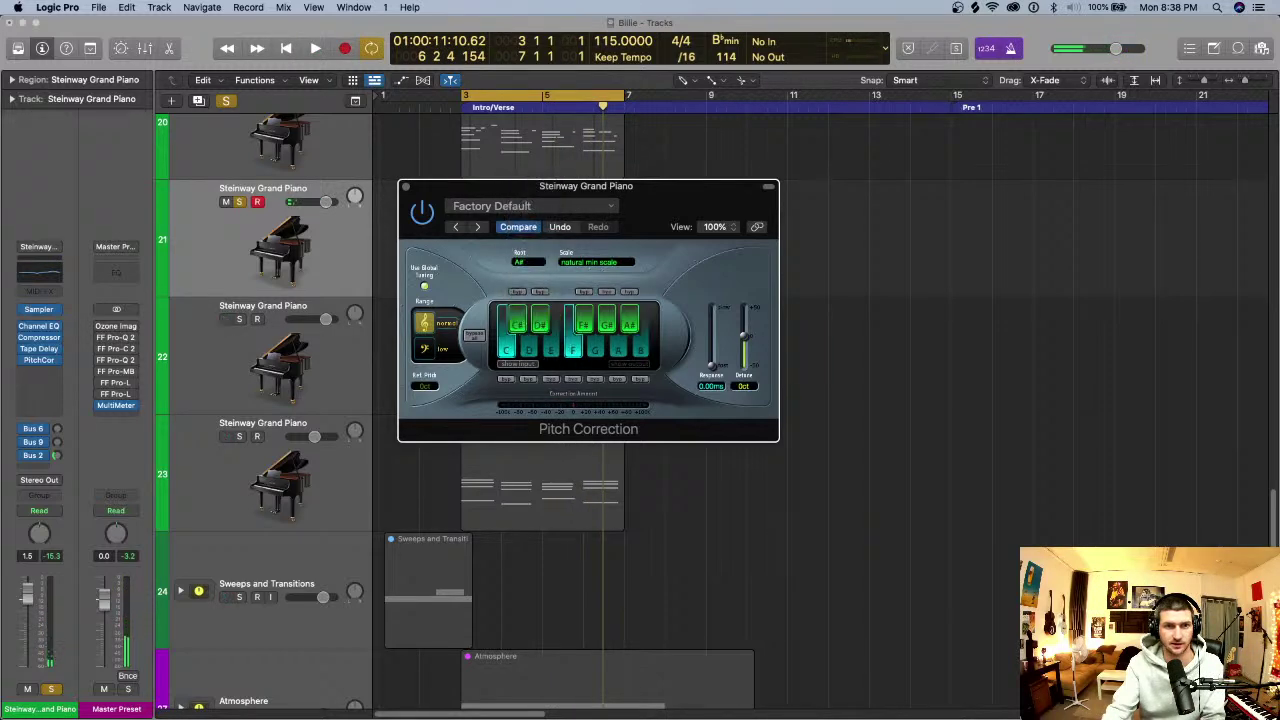
{"action": "key", "text": "space"}
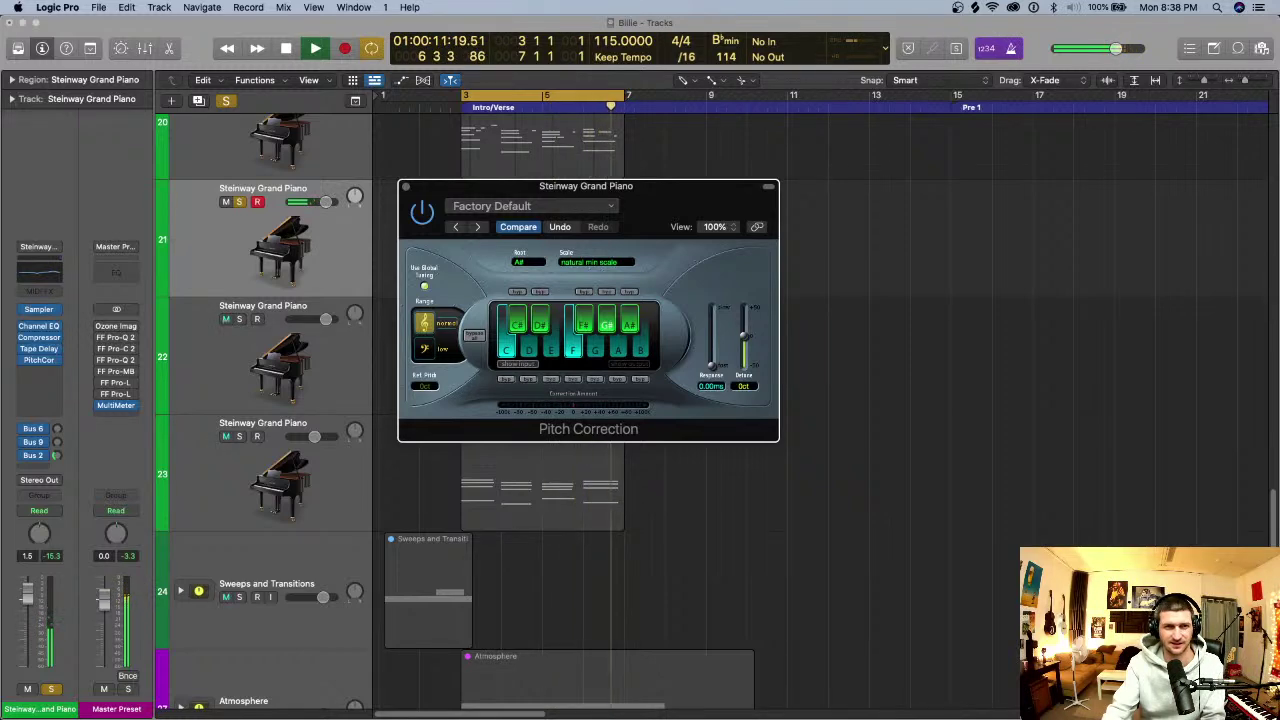
- Stop playback, close the Pitch Correction window and delete the empty Steinway Grand Piano track below the melodic one
{"action": "key", "text": "space"}
{"action": "key", "text": "super+w"}
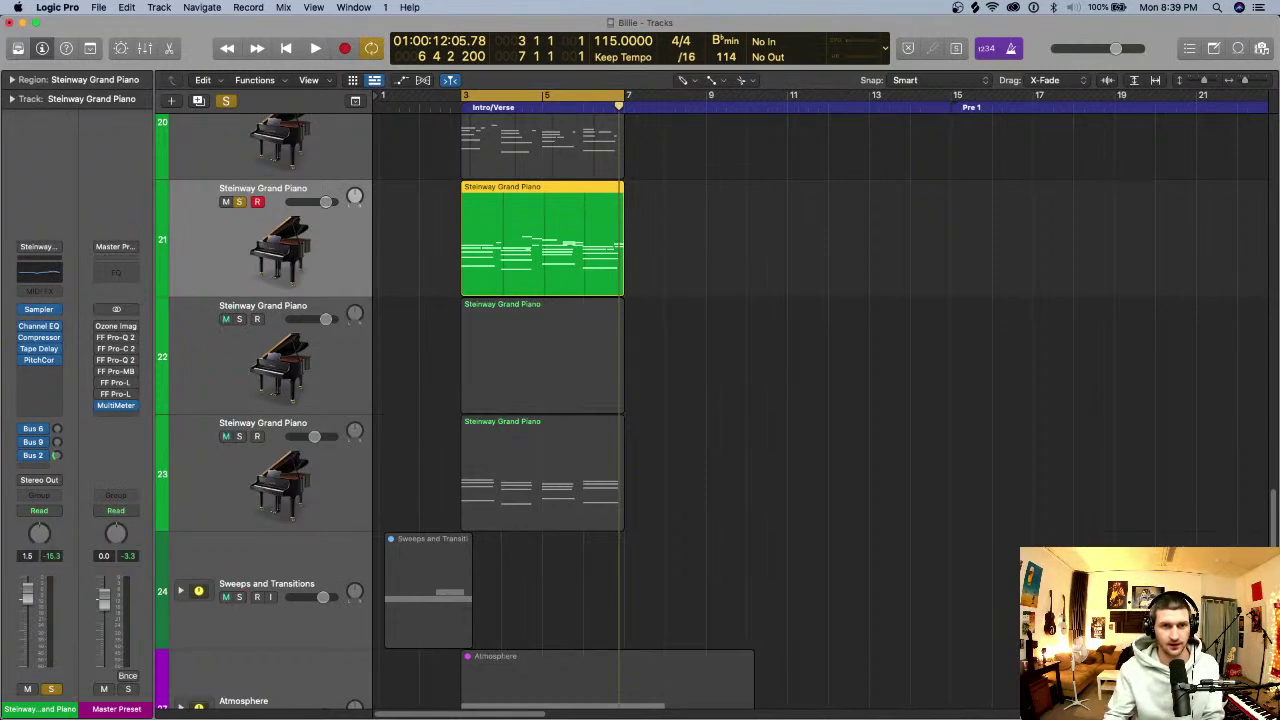
{"action": "key", "text": "Down"}
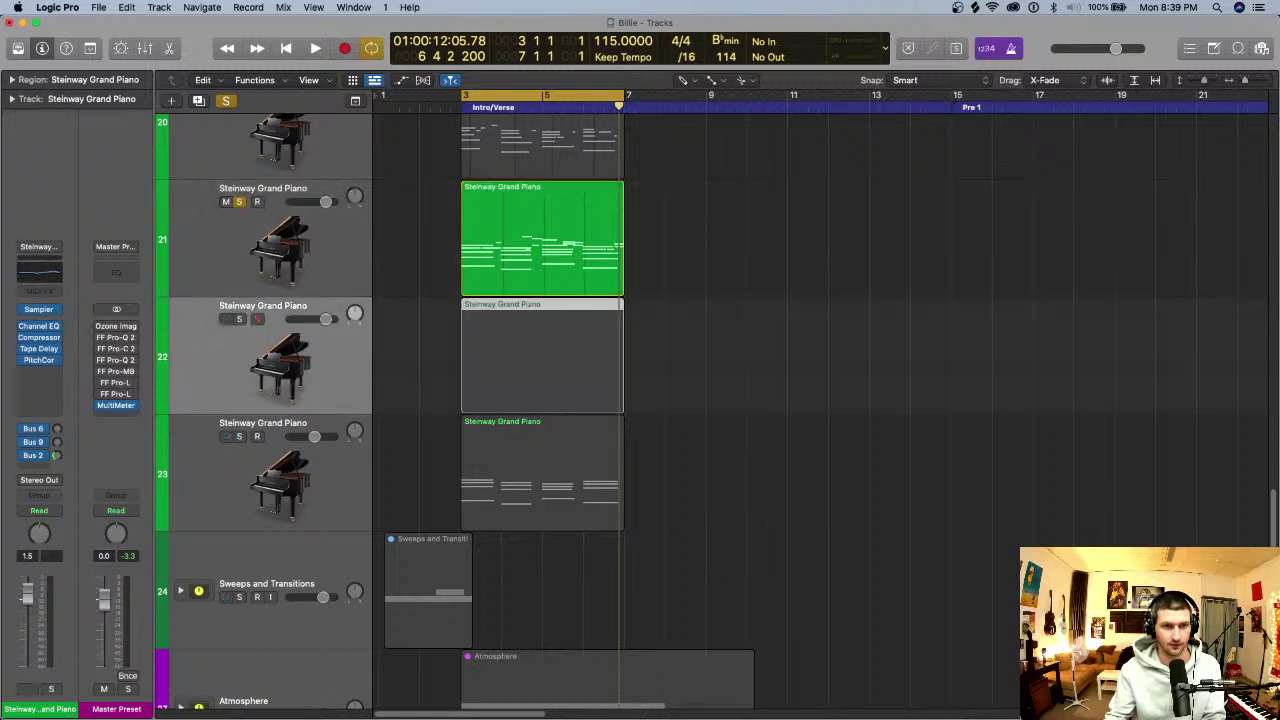
{"action": "key", "text": "super+BackSpace"}
{"action": "key", "text": "Return"}
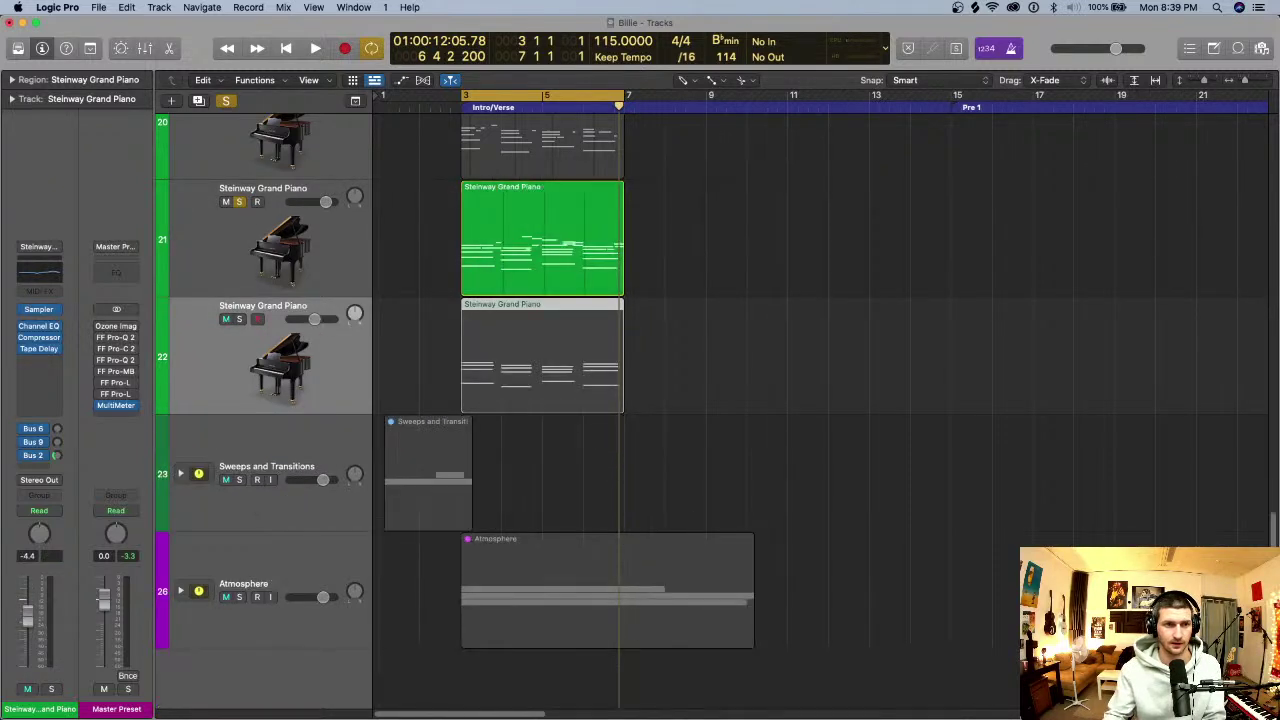
- Select the melodic Steinway Grand Piano track again and play the start of its progression
{"action": "key", "text": "Up"}
{"action": "scroll", "coordinate": [712, 411], "scroll_direction": "up", "scroll_amount": 3}
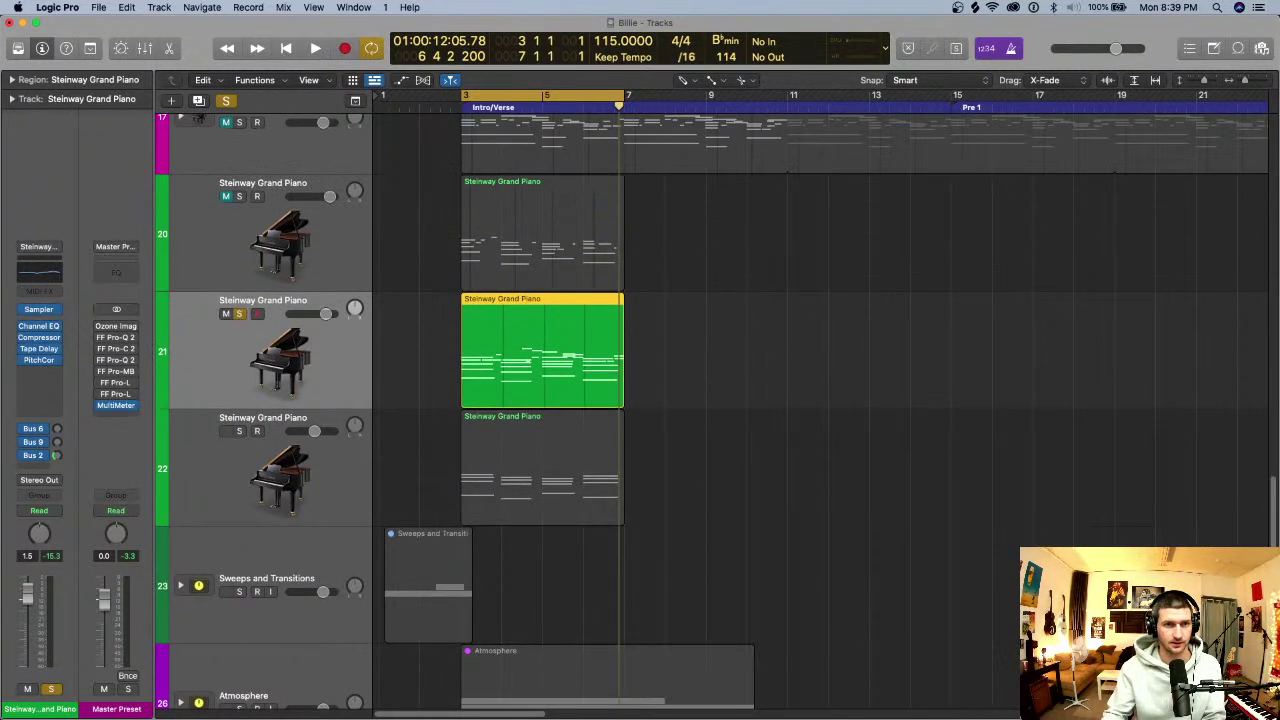
{"action": "key", "text": "space"}
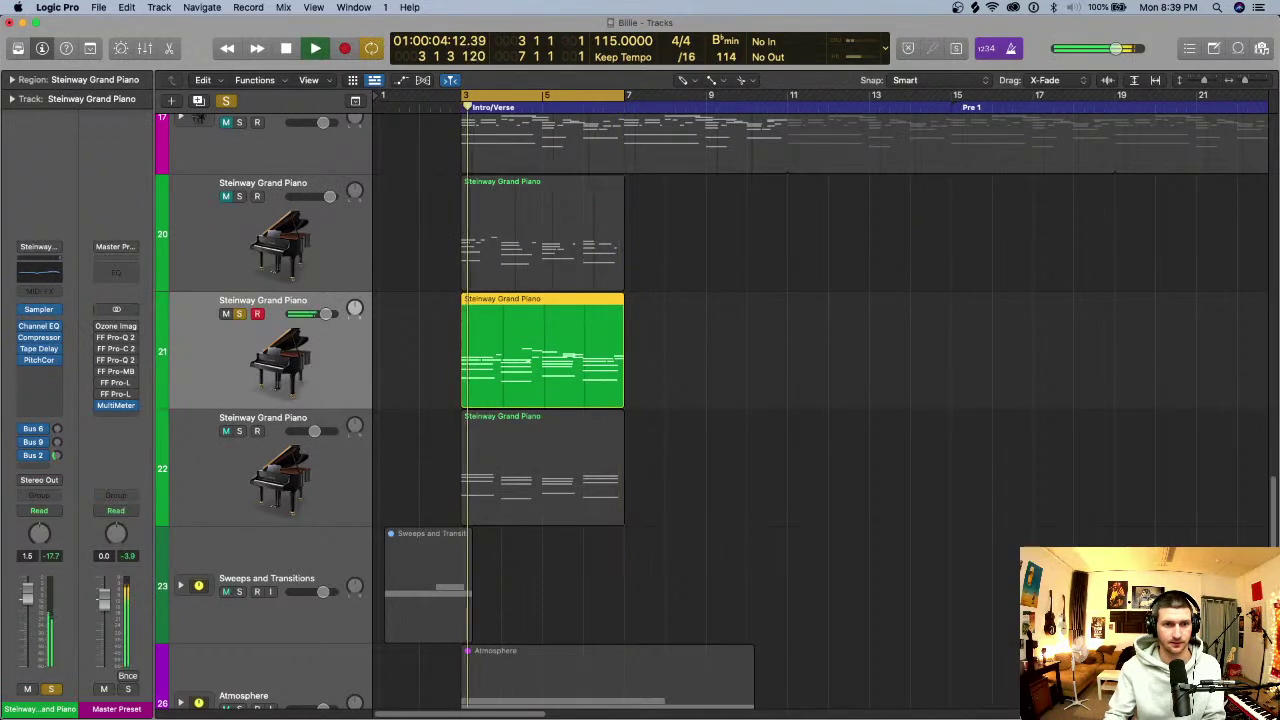
{"action": "key", "text": "super+Right"}
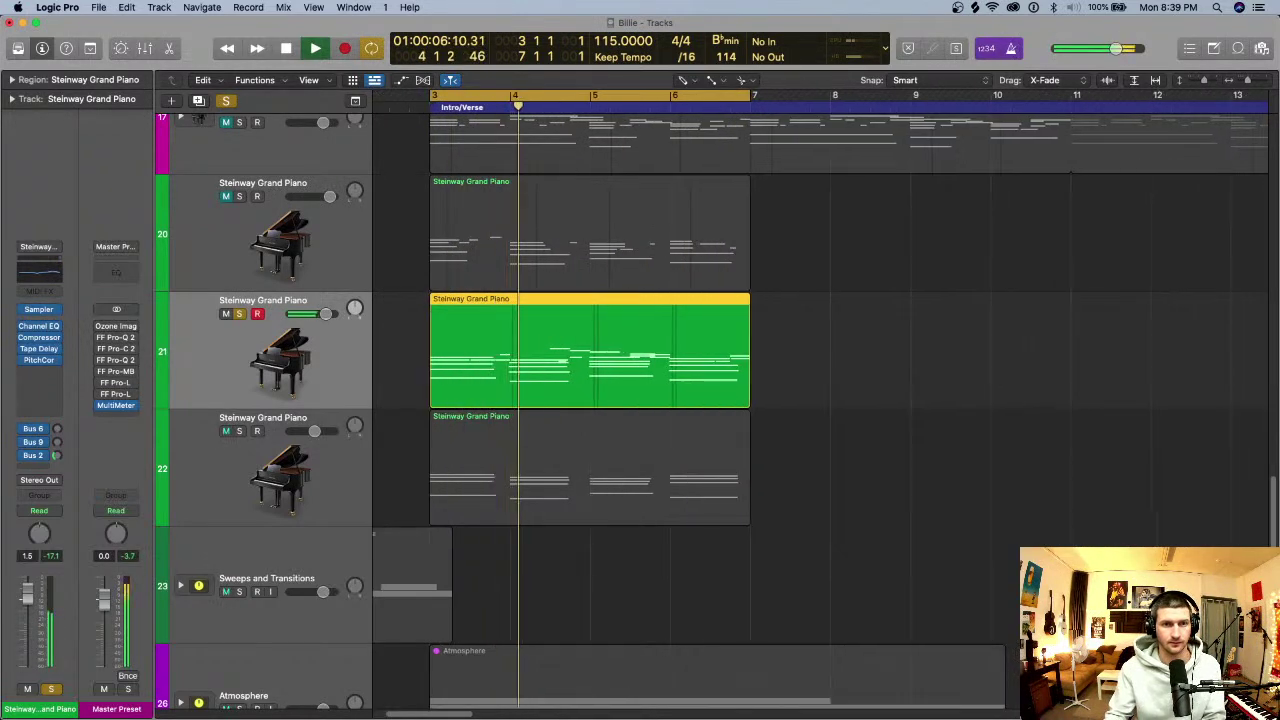
{"action": "key", "text": "super+Left"}
- Stop playback and remove the Pitch Correction plug-in from the melodic piano track
{"action": "key", "text": "space"}
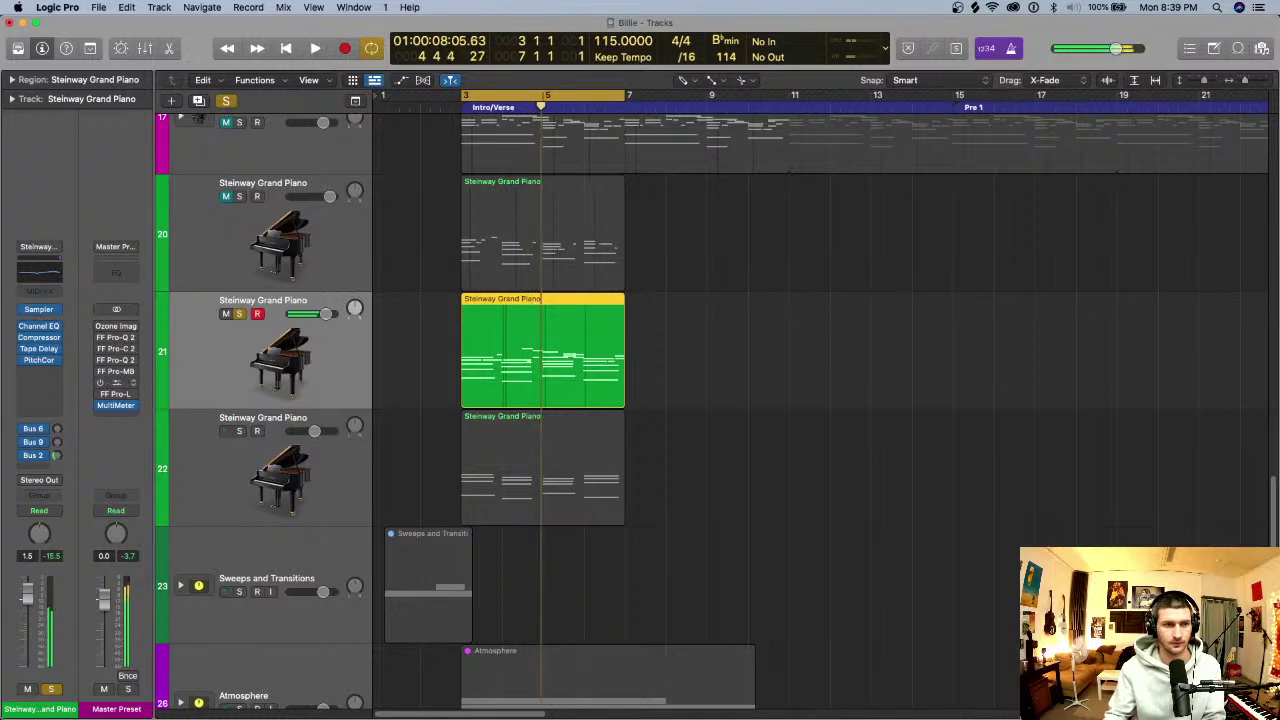
{"action": "left_click", "coordinate": [40, 359]}
{"action": "left_click", "coordinate": [85, 379]}
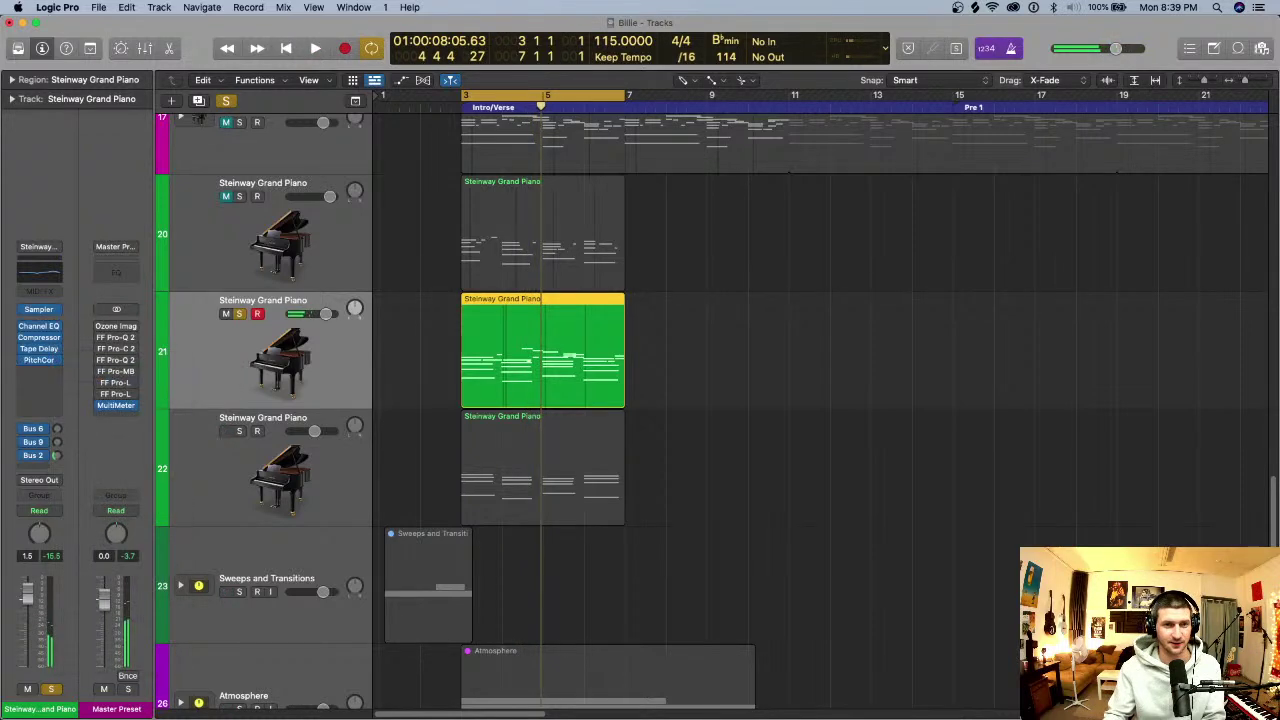
- Audition bars 4 to 7 of the melodic piano region in the Piano Roll and reset the cycle to bars 3 to 7
{"action": "key", "text": "e"}
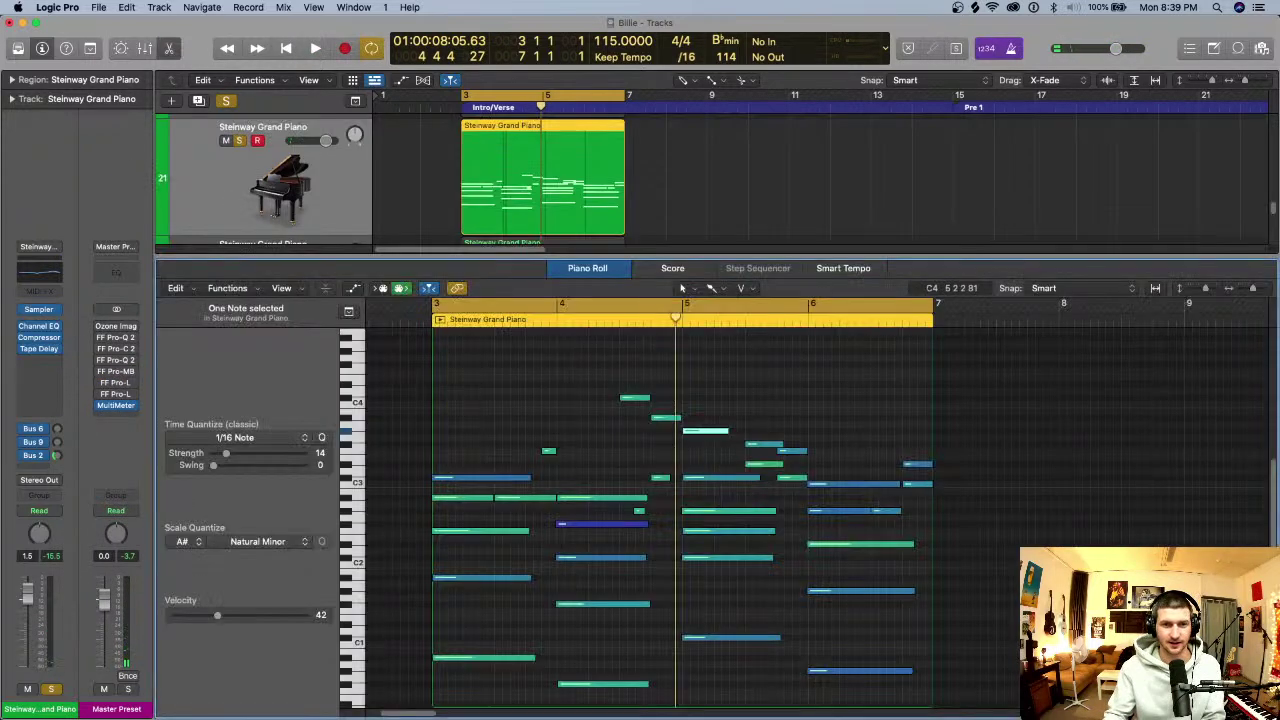
{"action": "left_click_drag", "start_coordinate": [676, 317], "coordinate": [628, 317]}
{"action": "key", "text": "c"}
{"action": "key", "text": "c"}
{"action": "left_click_drag", "start_coordinate": [434, 304], "coordinate": [557, 304]}
{"action": "key", "text": "space"}
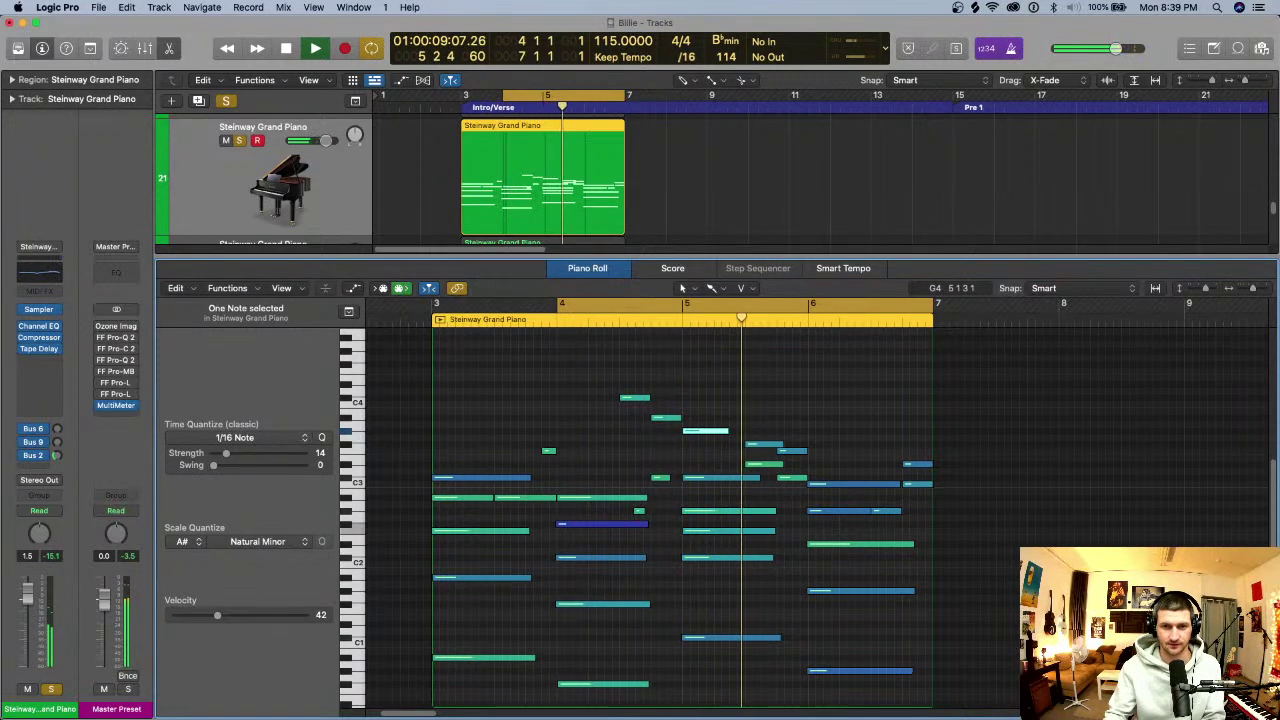
{"action": "key", "text": "super+Left"}
{"action": "key", "text": "space"}
{"action": "left_click_drag", "start_coordinate": [516, 304], "coordinate": [795, 304]}
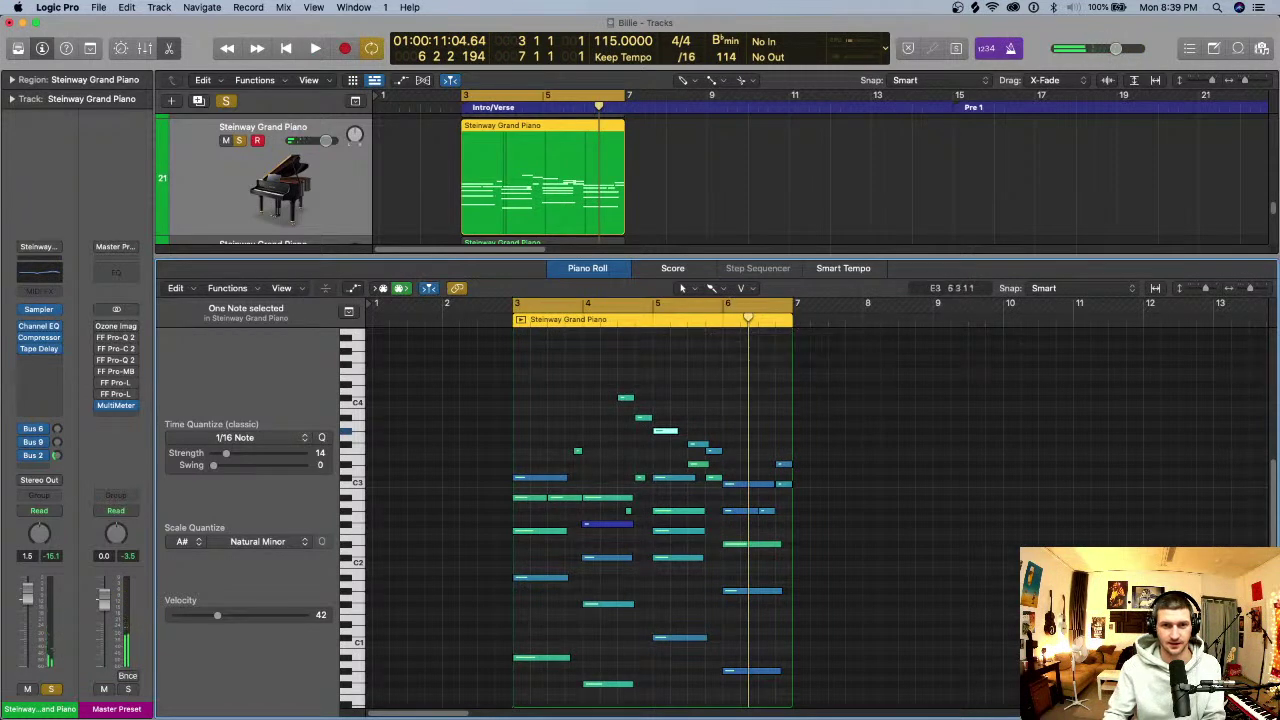
- Select the C#4 note at bar 4 beat 3 and loop bars 4 to 6 to hear the descending melody
{"action": "key", "text": "super+Right"}
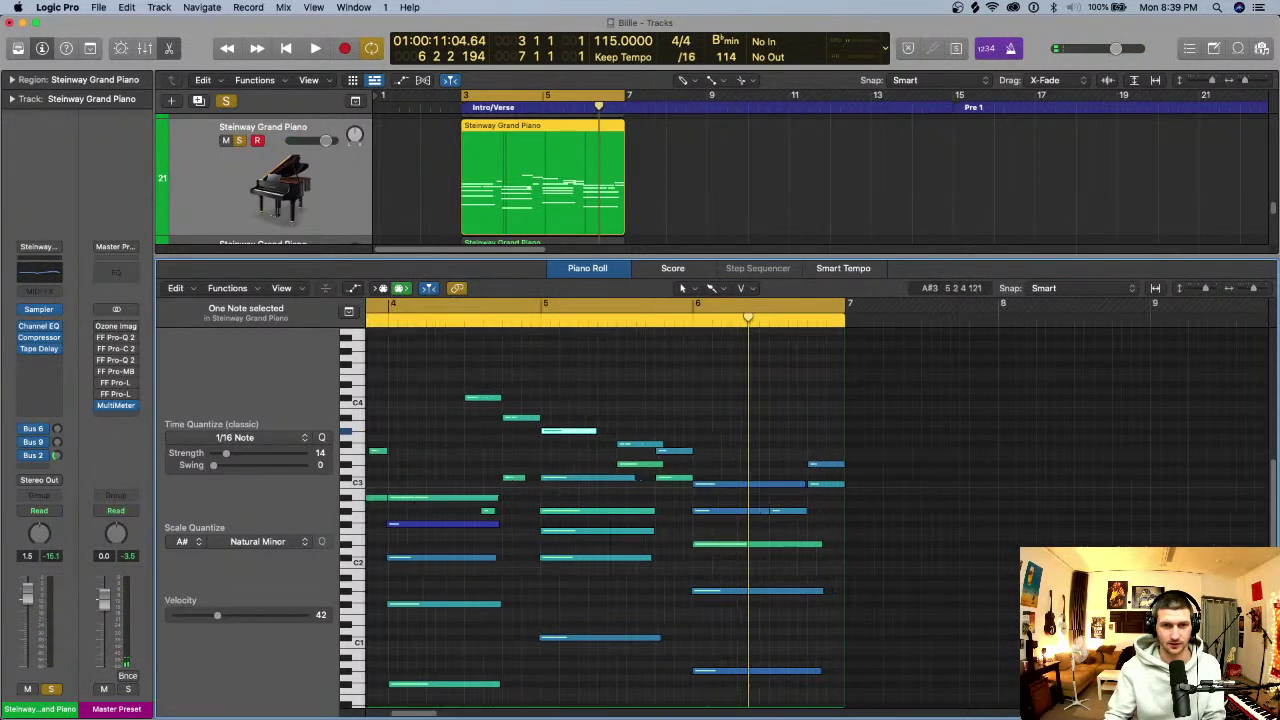
{"action": "left_click", "coordinate": [831, 395]}
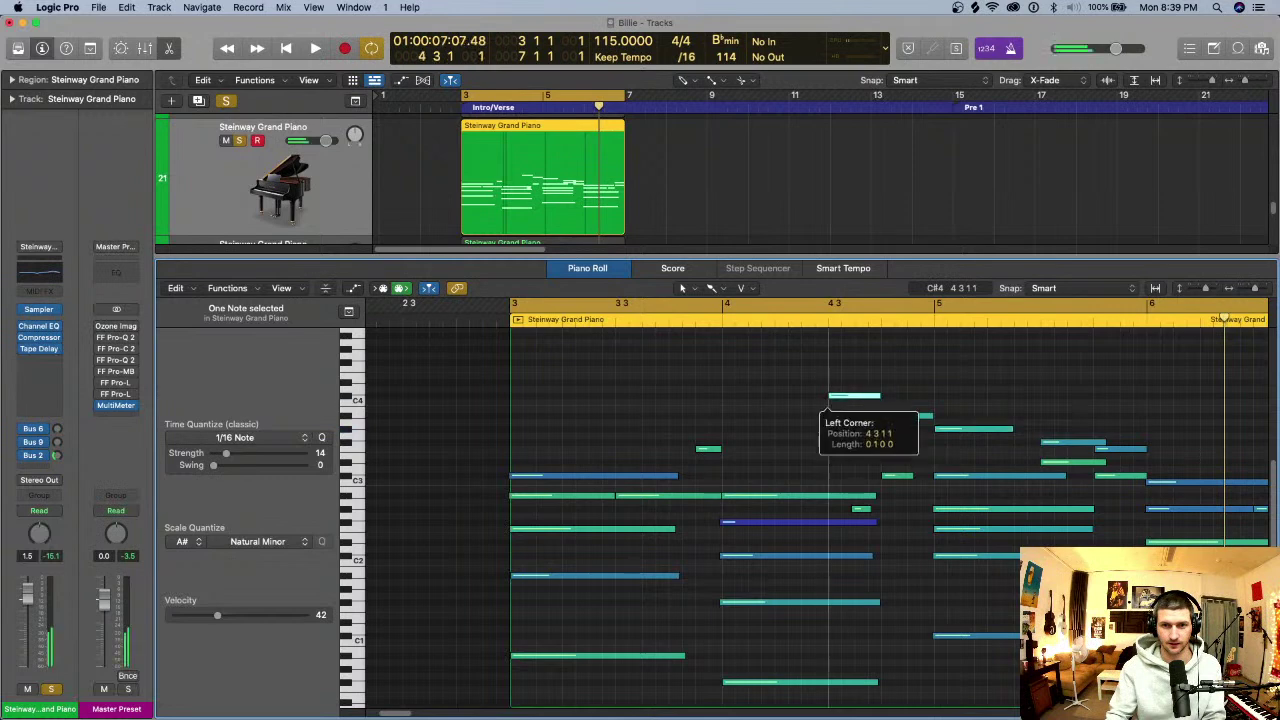
{"action": "key", "text": "space"}
{"action": "left_click_drag", "start_coordinate": [606, 304], "coordinate": [1028, 304]}
{"action": "key", "text": "super+Right"}
{"action": "key", "text": "super+Left"}
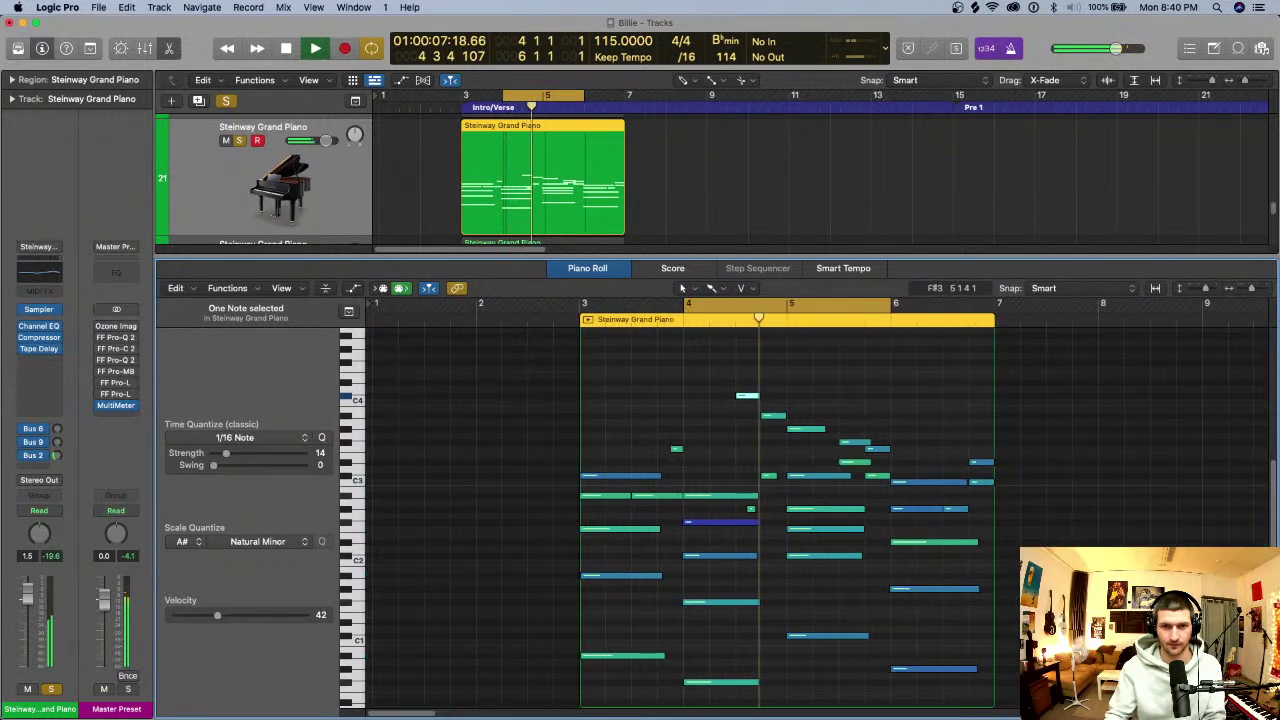
{"action": "key", "text": "c"}
{"action": "key", "text": "space"}
- Extend the cycle range to bars 3 to 7 and close the Piano Roll
{"action": "left_click_drag", "start_coordinate": [583, 304], "coordinate": [1004, 304]}
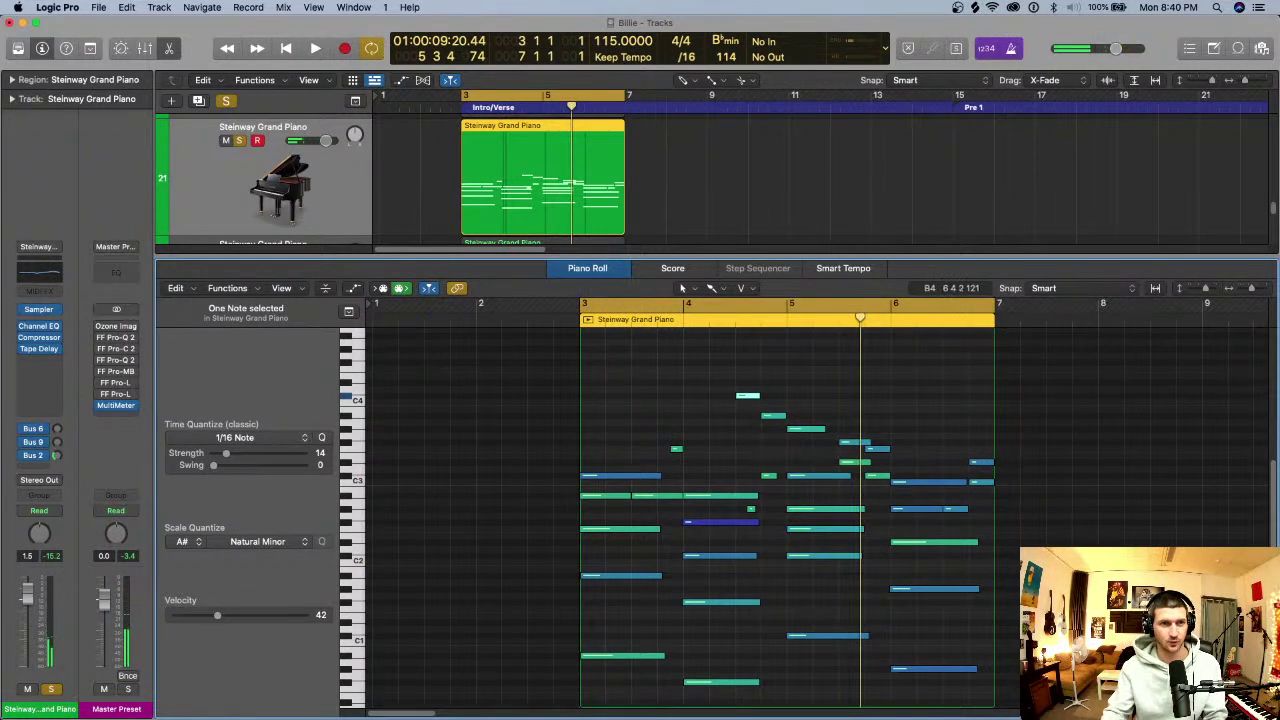
{"action": "scroll", "coordinate": [820, 180], "scroll_direction": "up", "scroll_amount": 3}
{"action": "scroll", "coordinate": [820, 180], "scroll_direction": "down", "scroll_amount": 4}
{"action": "scroll", "coordinate": [820, 180], "scroll_direction": "up", "scroll_amount": 4}
{"action": "key", "text": "p"}
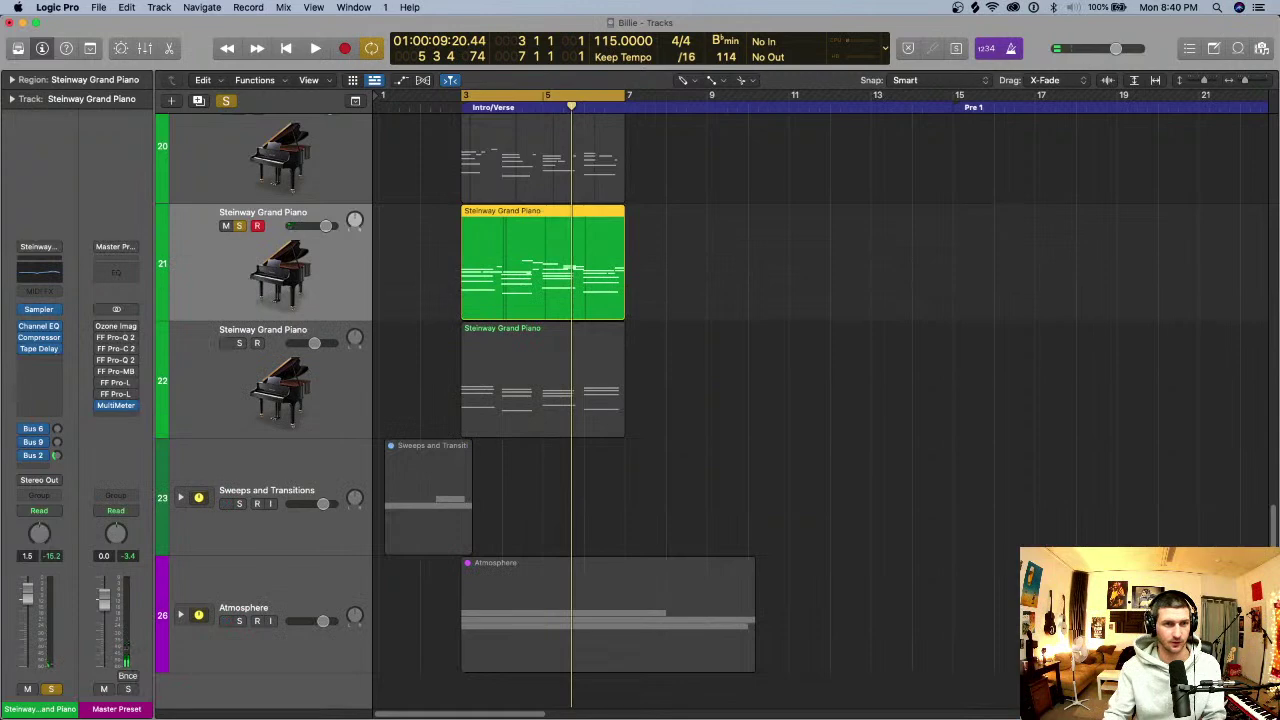
- Solo the plain-chord piano track instead of the melodic one and play it for comparison
{"action": "left_click", "coordinate": [239, 343]}
{"action": "left_click", "coordinate": [239, 226]}
{"action": "key", "text": "space"}
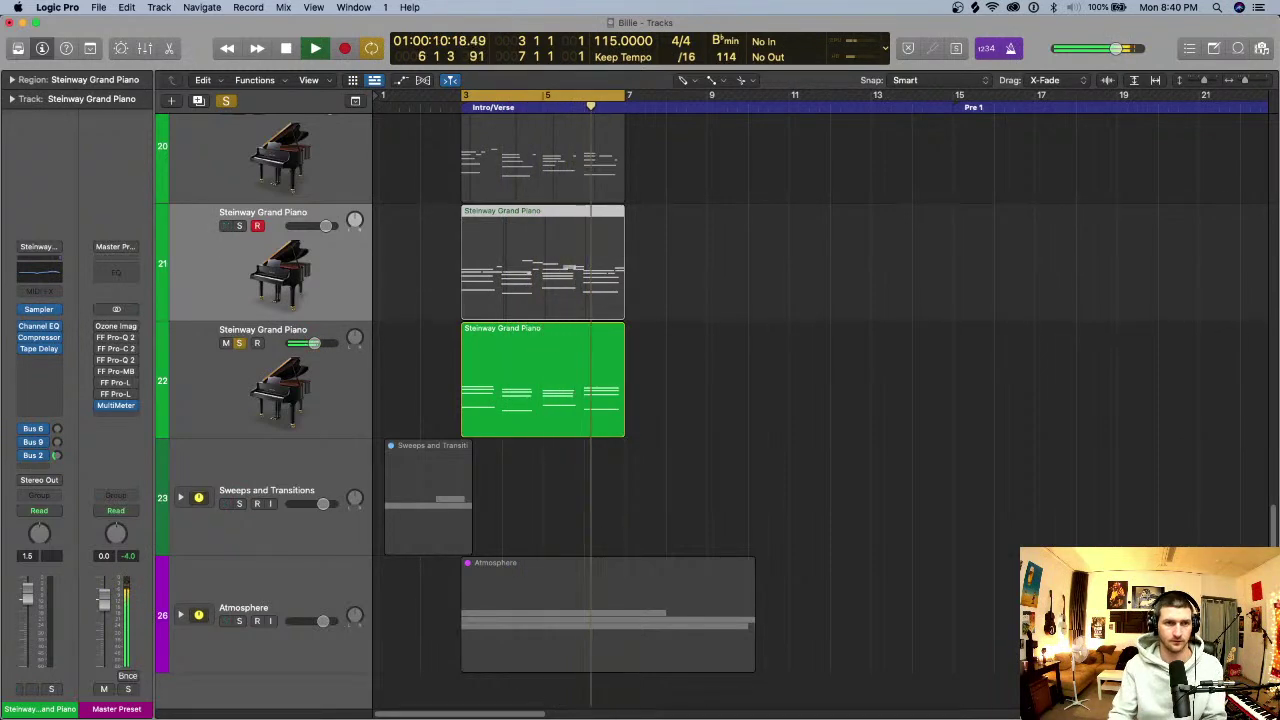
{"action": "key", "text": "space"}
- Solo the melodic piano track instead of the plain-chord one and play its opening
{"action": "key", "text": "s"}
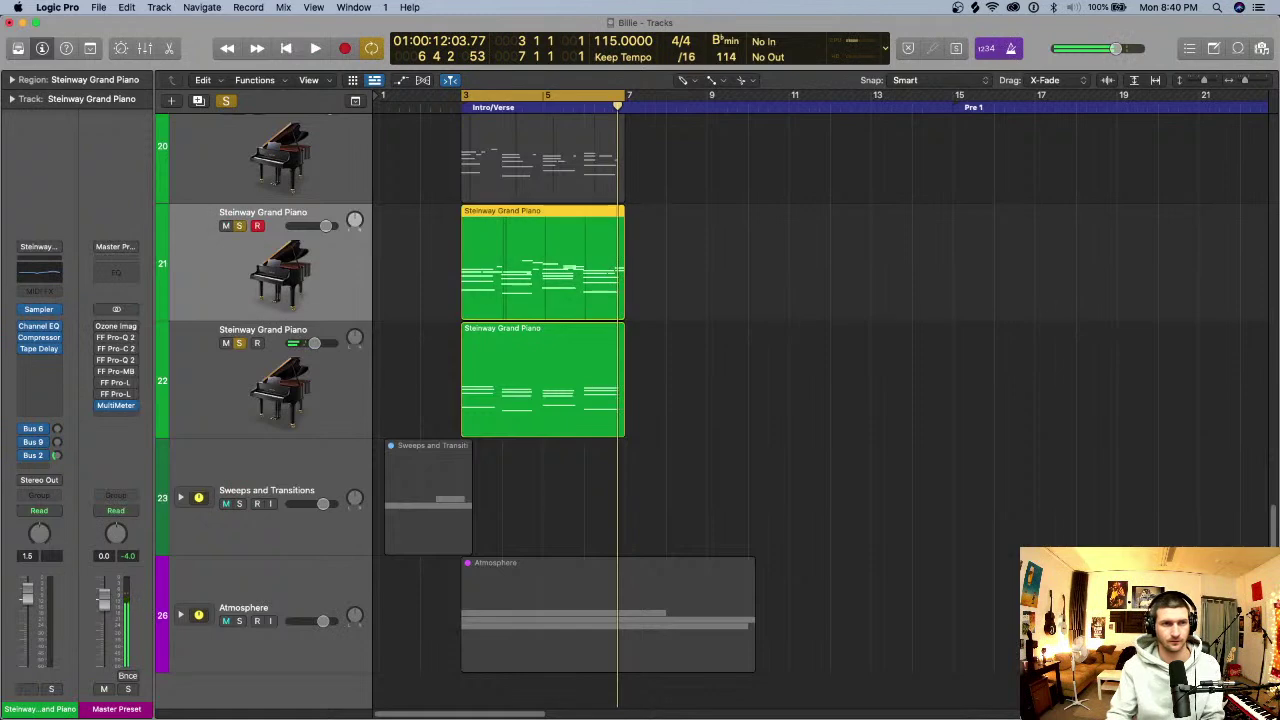
{"action": "left_click", "coordinate": [239, 343]}
{"action": "key", "text": "space"}
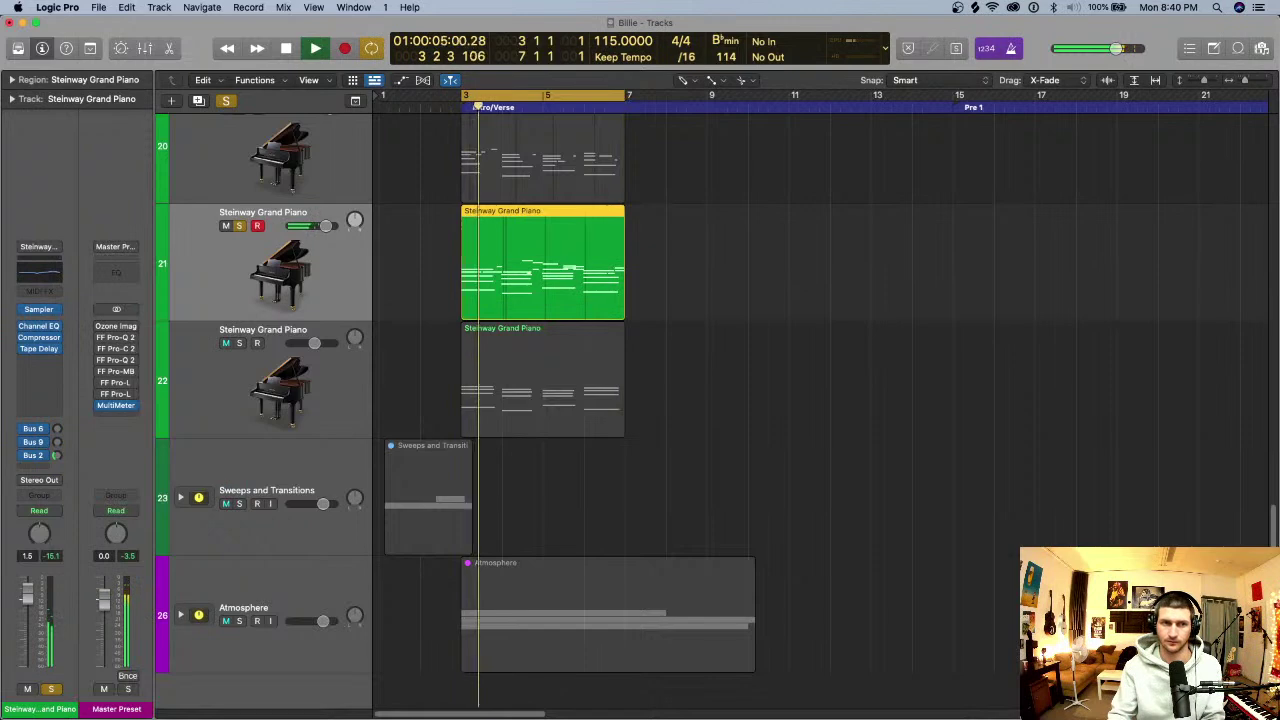
{"action": "key", "text": "space"}
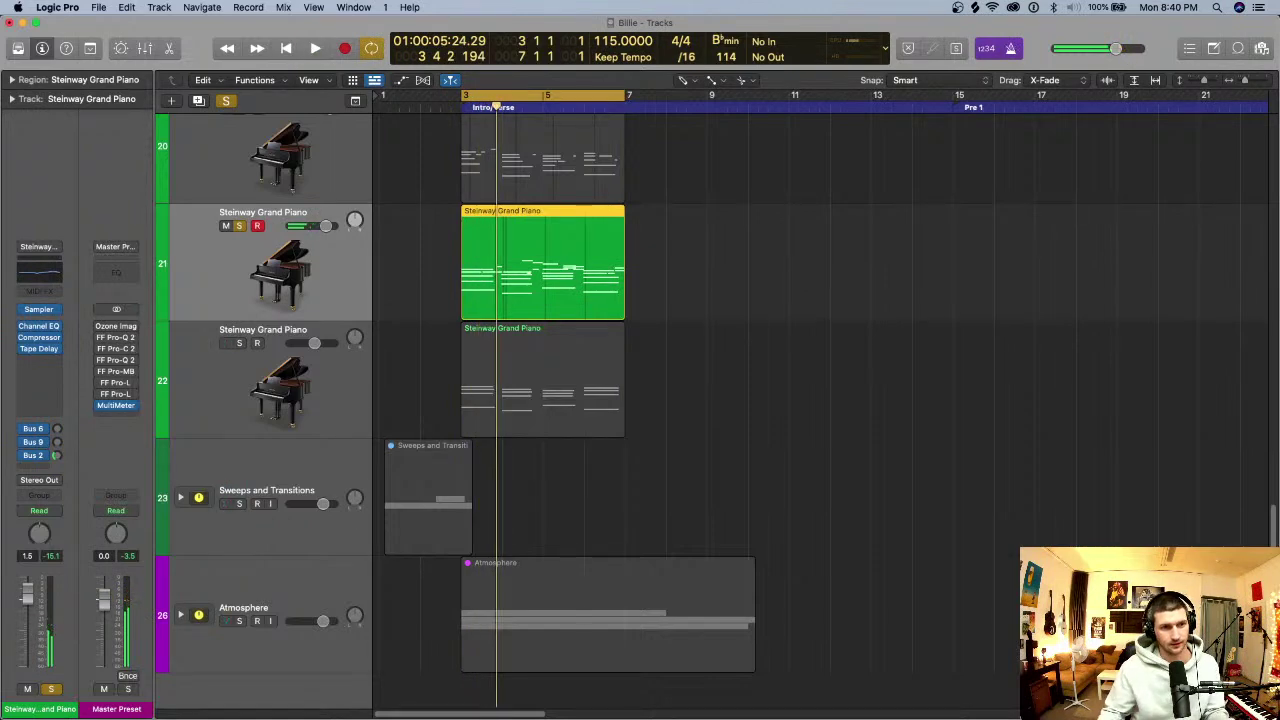